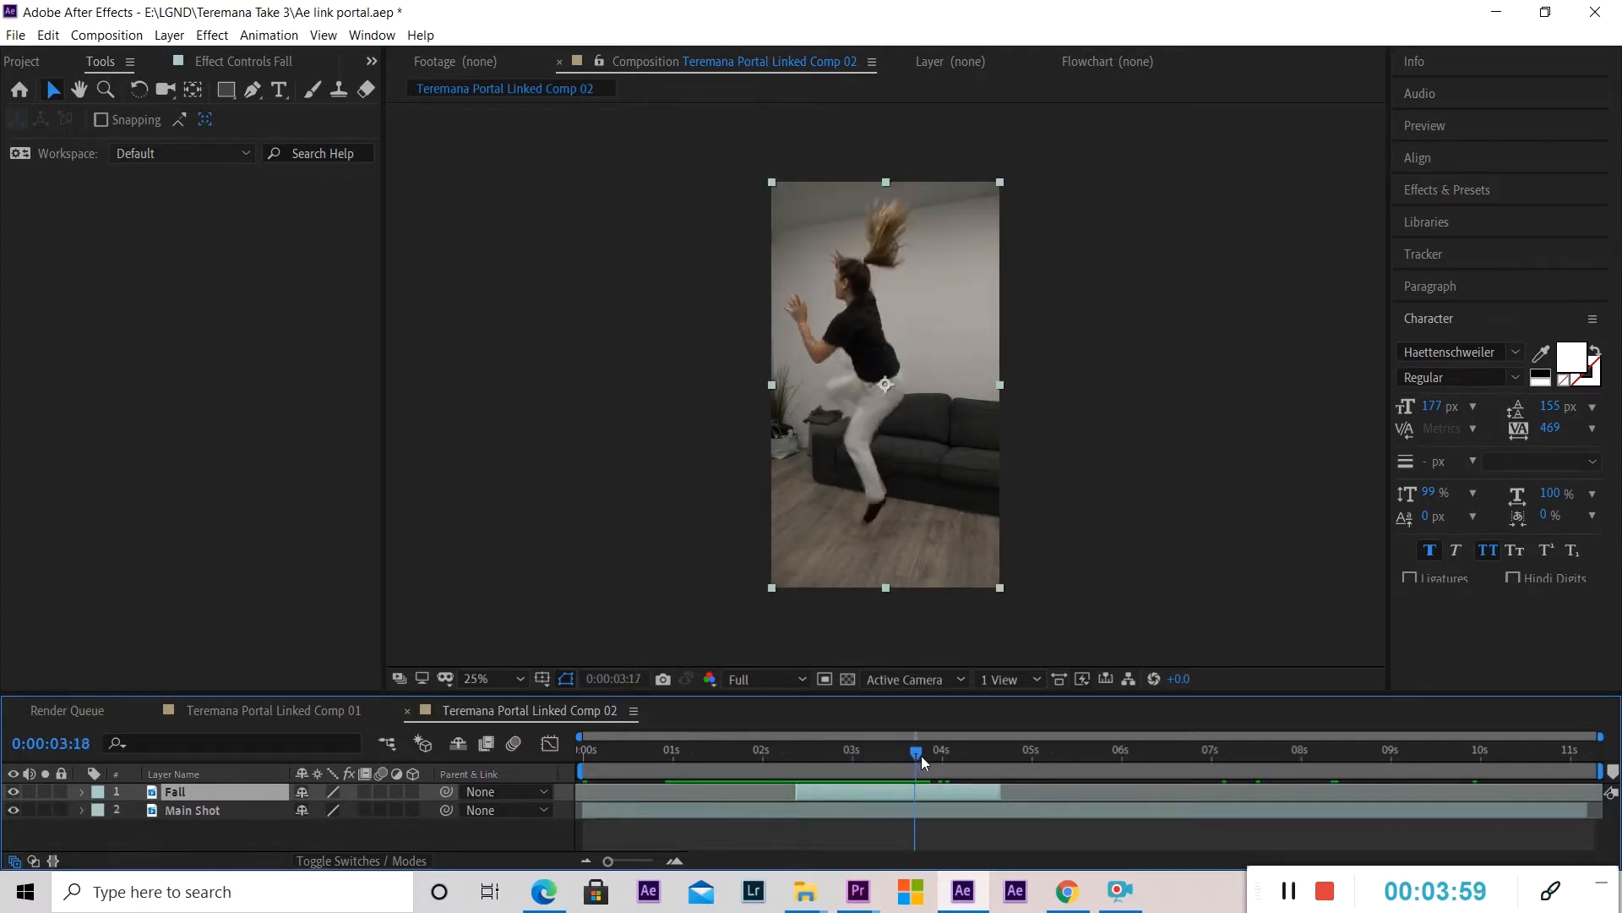
Find the mid-jump frame of the Fall layer at 0:00:03:15 and freeze the layer on that frame.
{"action": "left_click", "coordinate": [815, 751]}
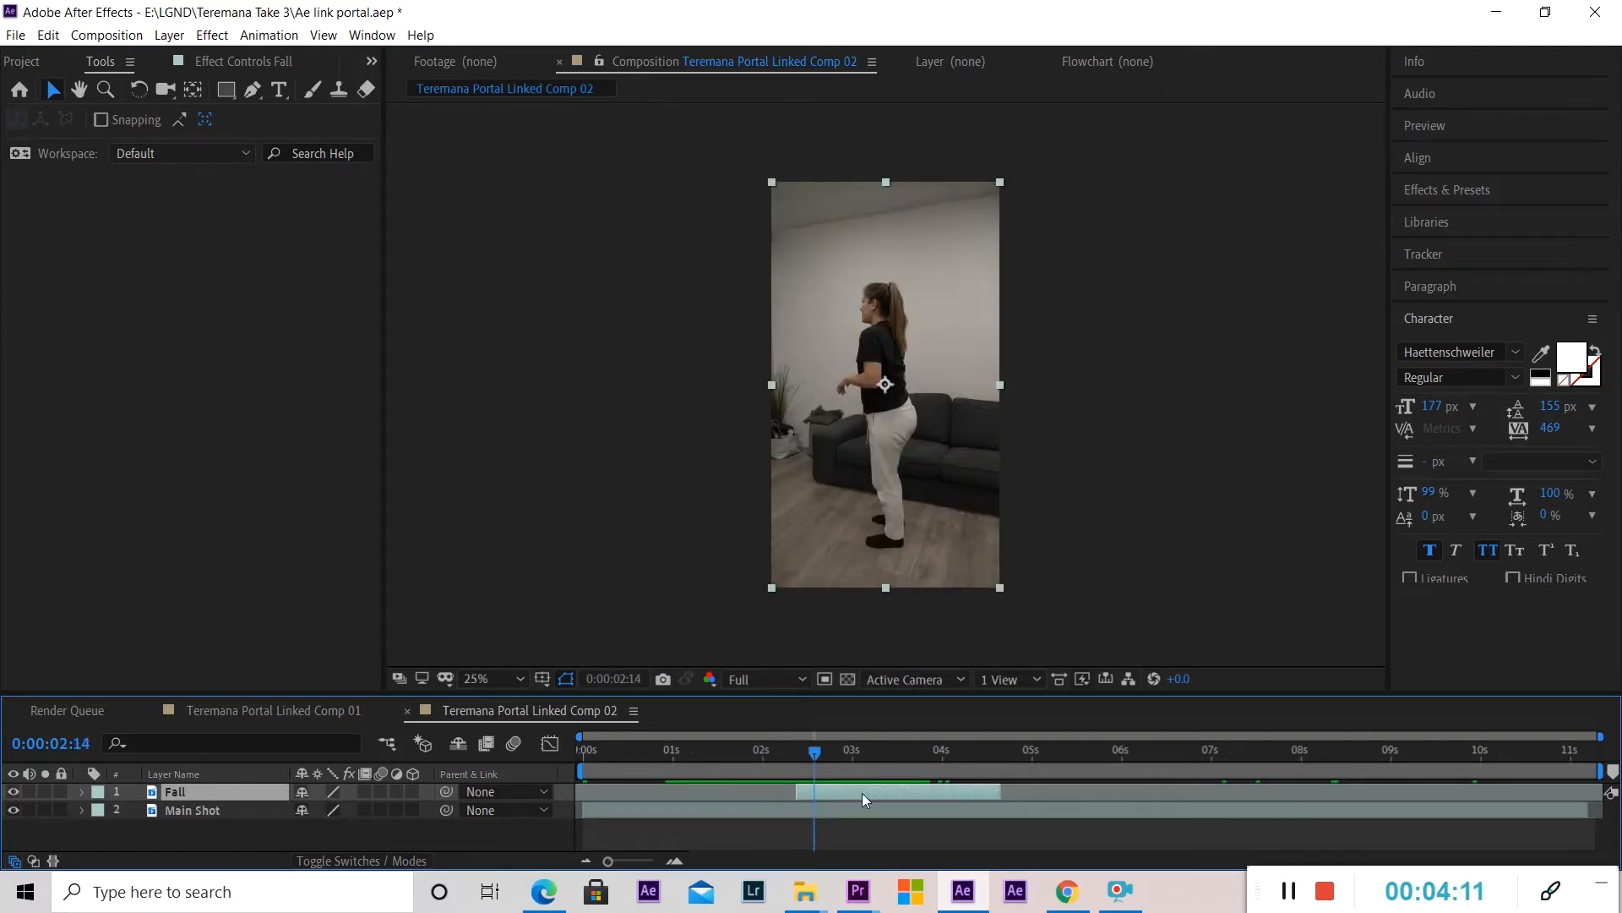
{"action": "double_click", "coordinate": [823, 791]}
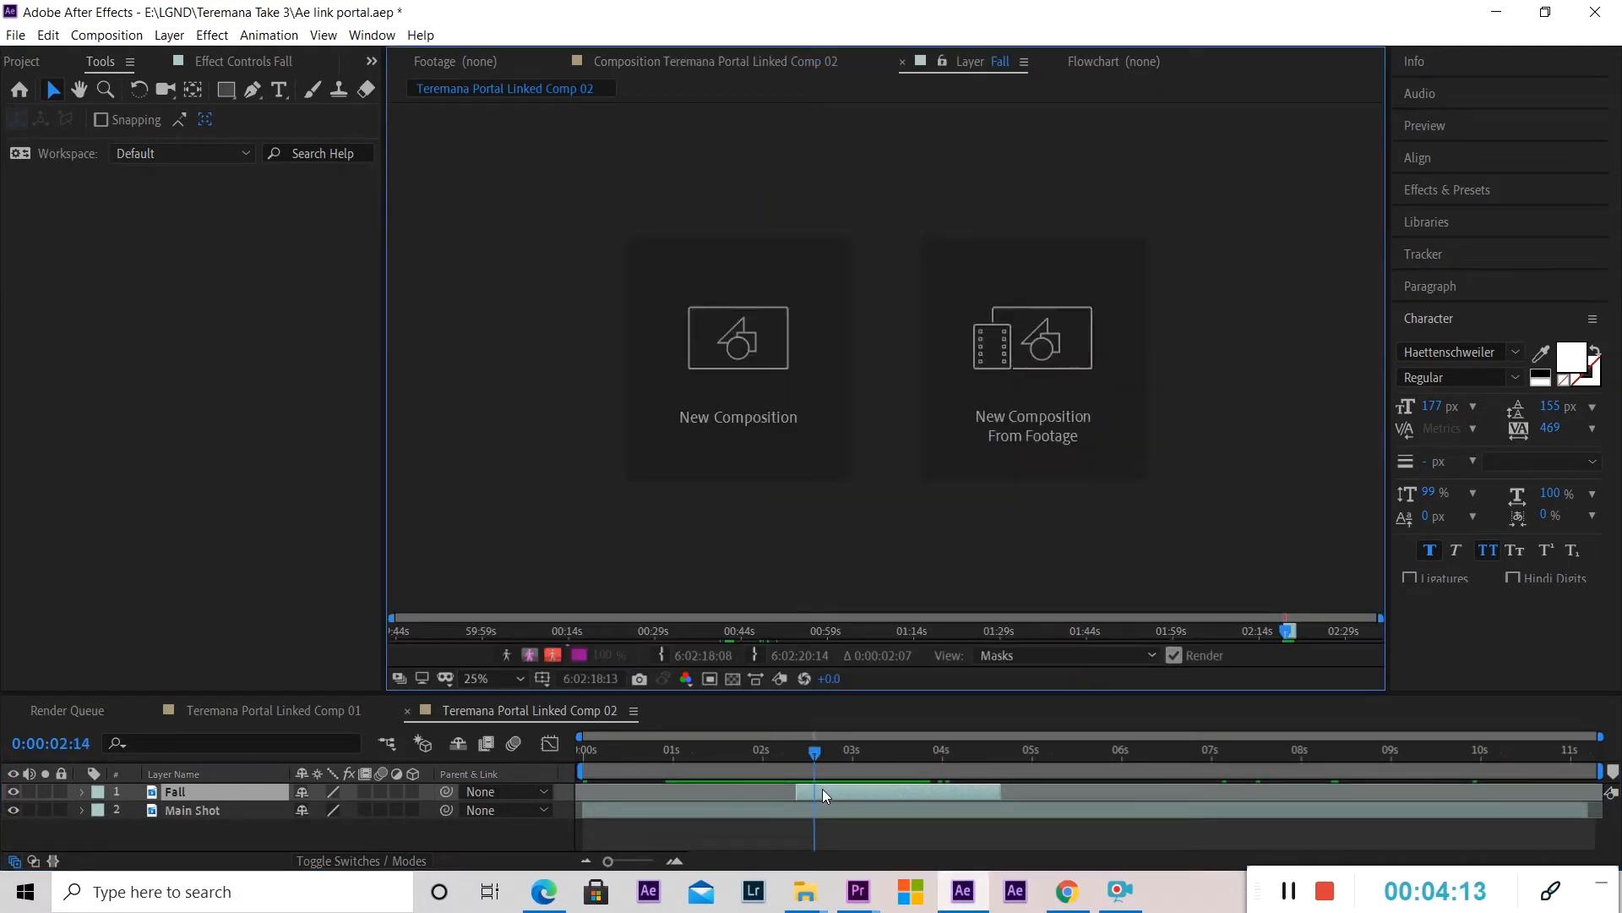
{"action": "left_click_drag", "start_coordinate": [814, 754], "coordinate": [872, 756]}
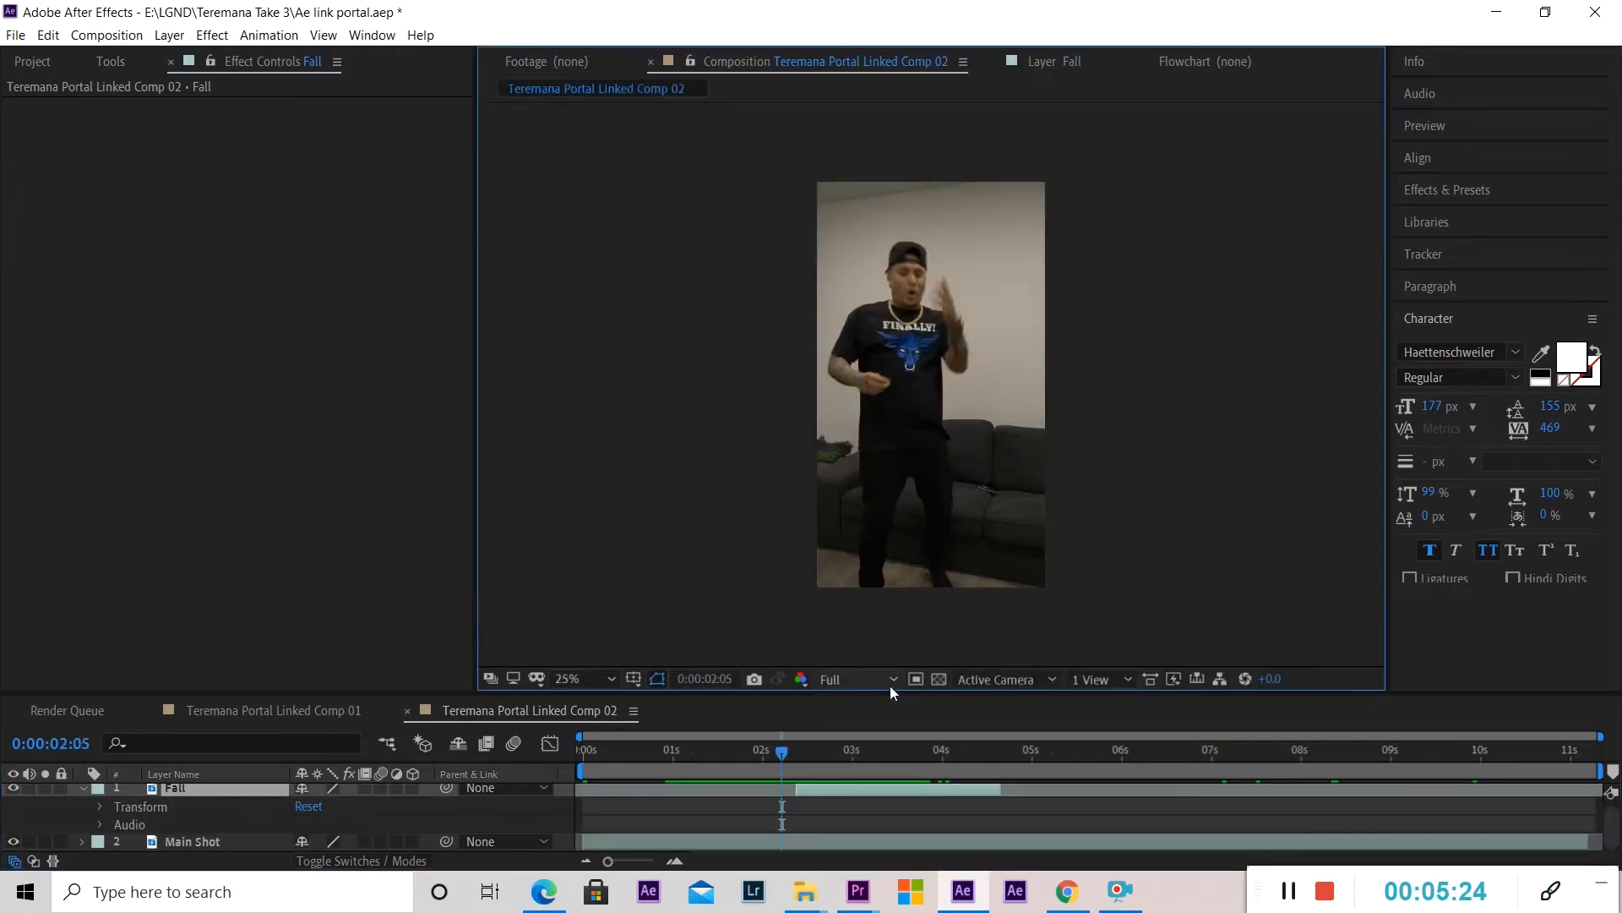
{"action": "left_click_drag", "start_coordinate": [808, 752], "coordinate": [910, 755]}
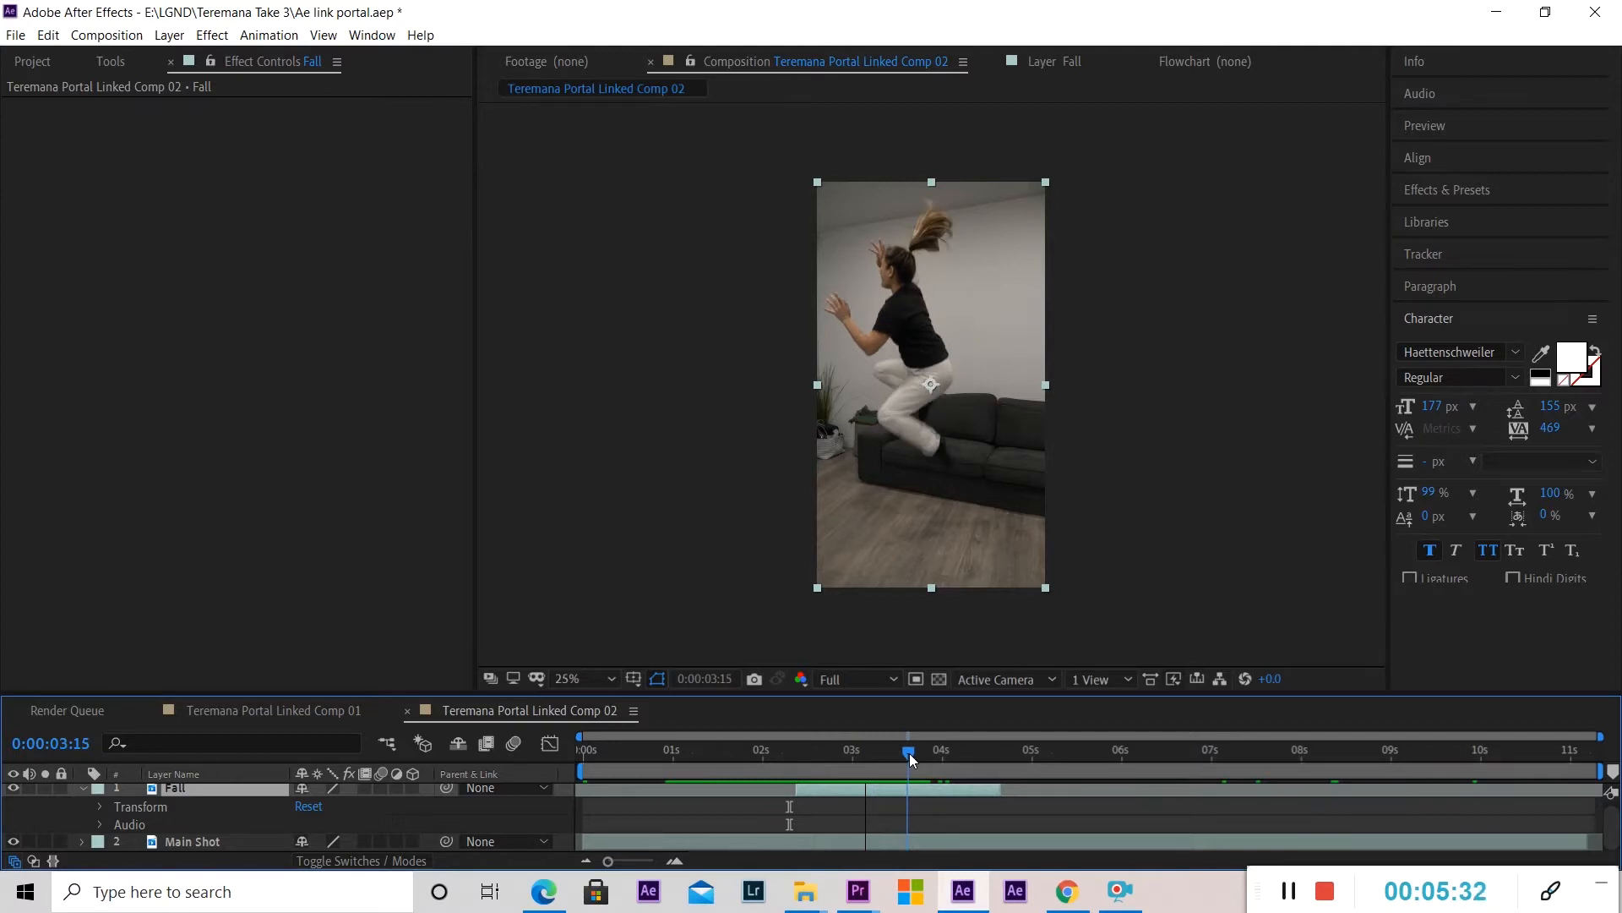
{"action": "right_click", "coordinate": [906, 790]}
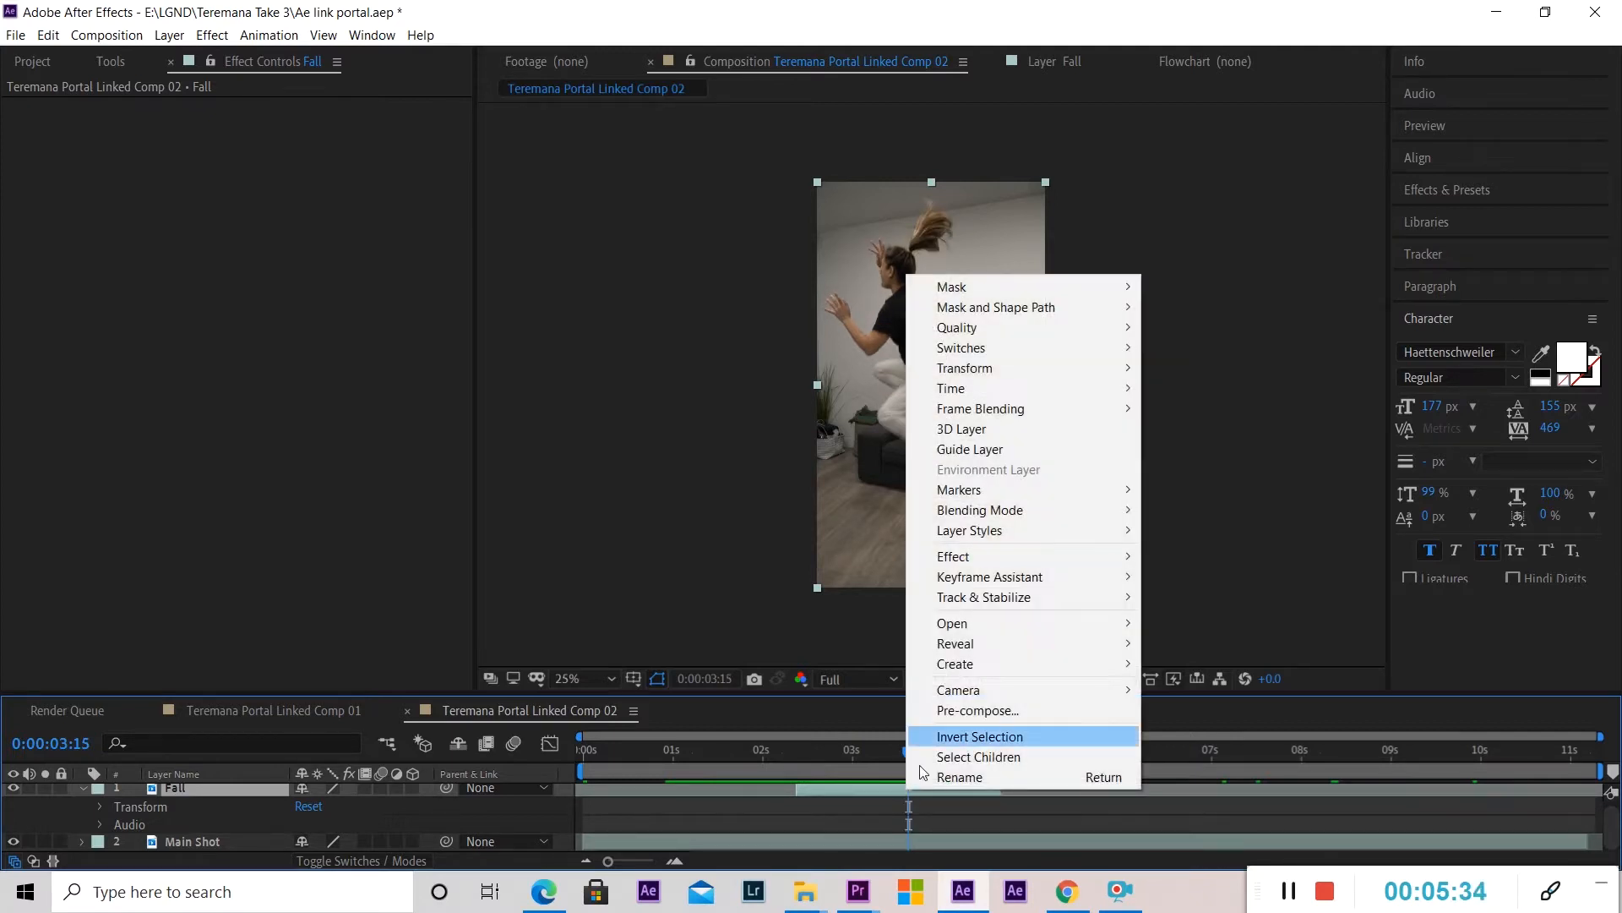
{"action": "mouse_move", "coordinate": [982, 643]}
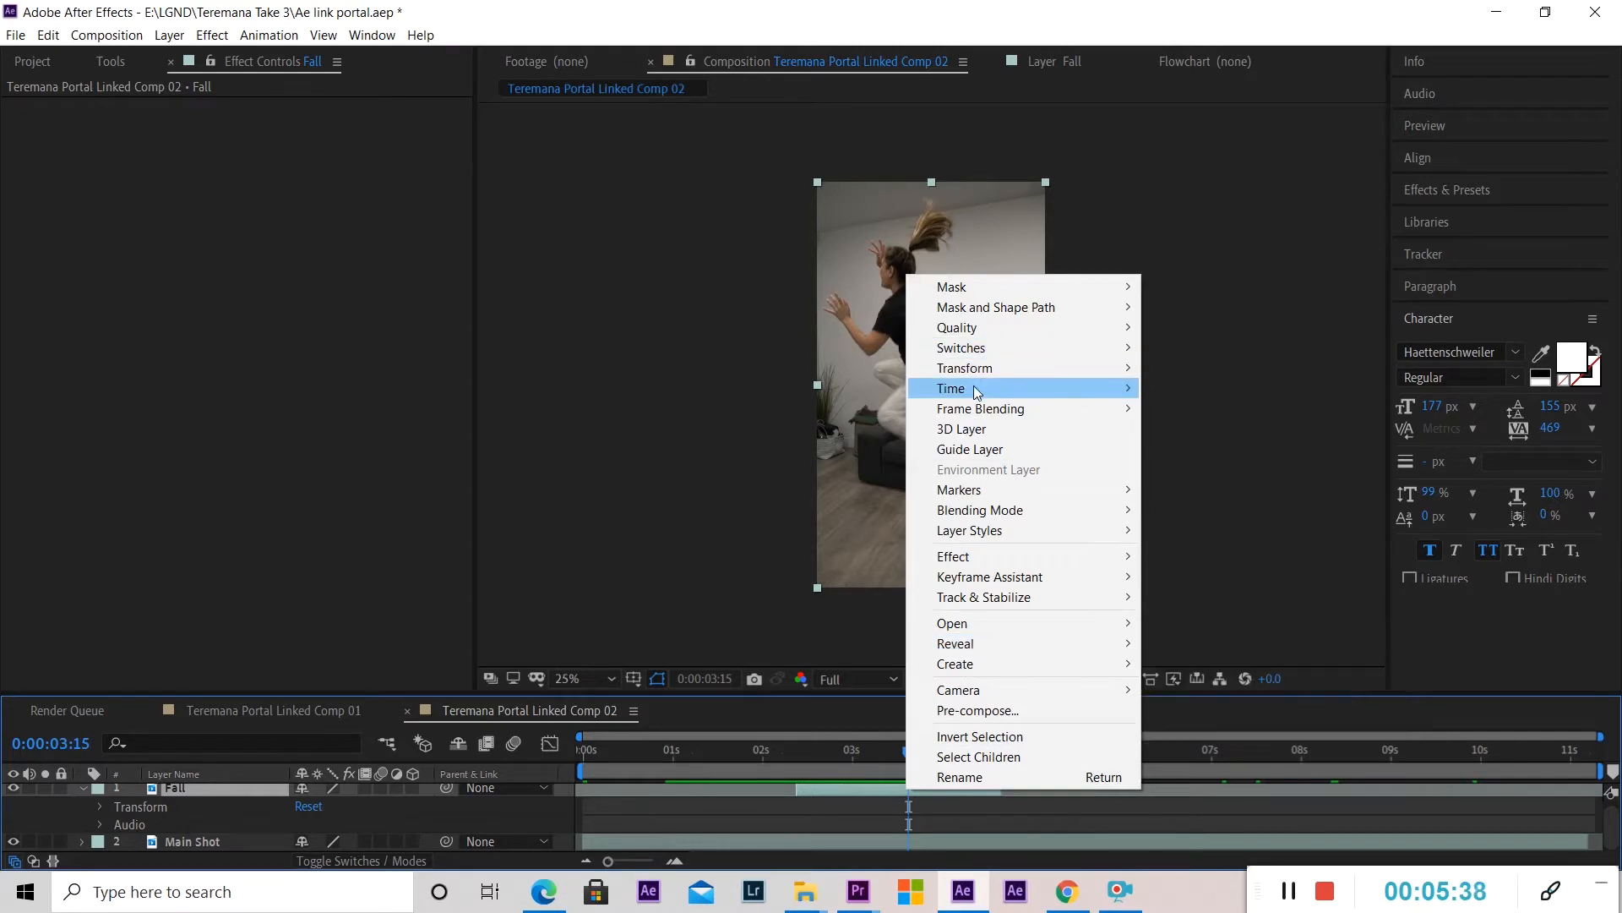
{"action": "mouse_move", "coordinate": [1005, 387]}
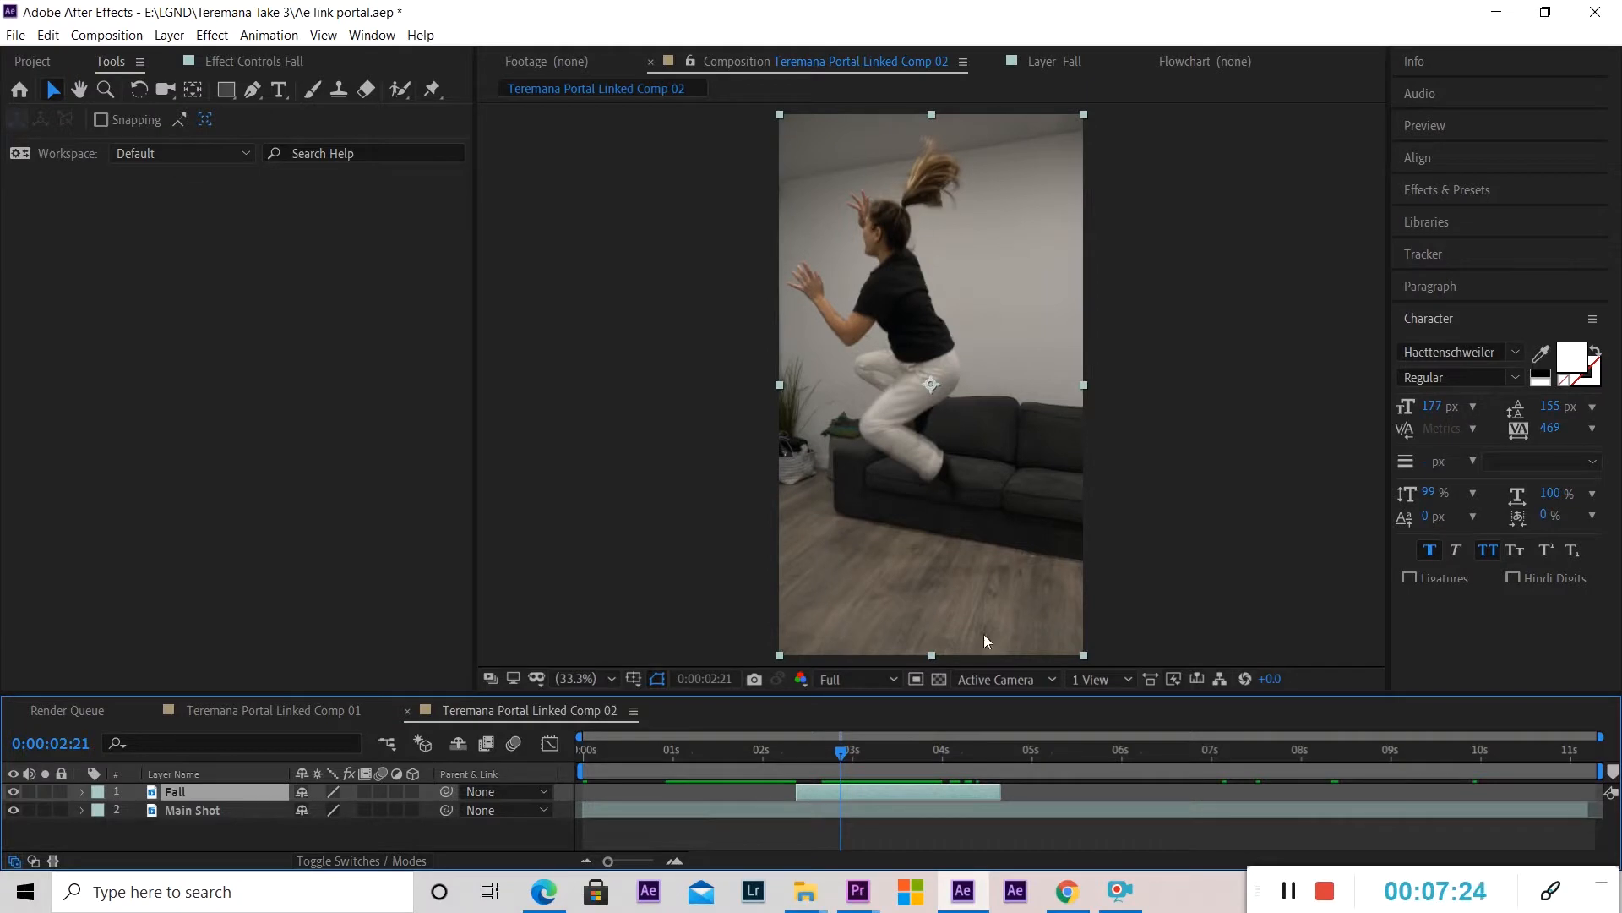
Scrub through the frozen Fall clip to check it, parking the playhead at 0:00:03:09.
{"action": "left_click_drag", "start_coordinate": [834, 763], "coordinate": [874, 756]}
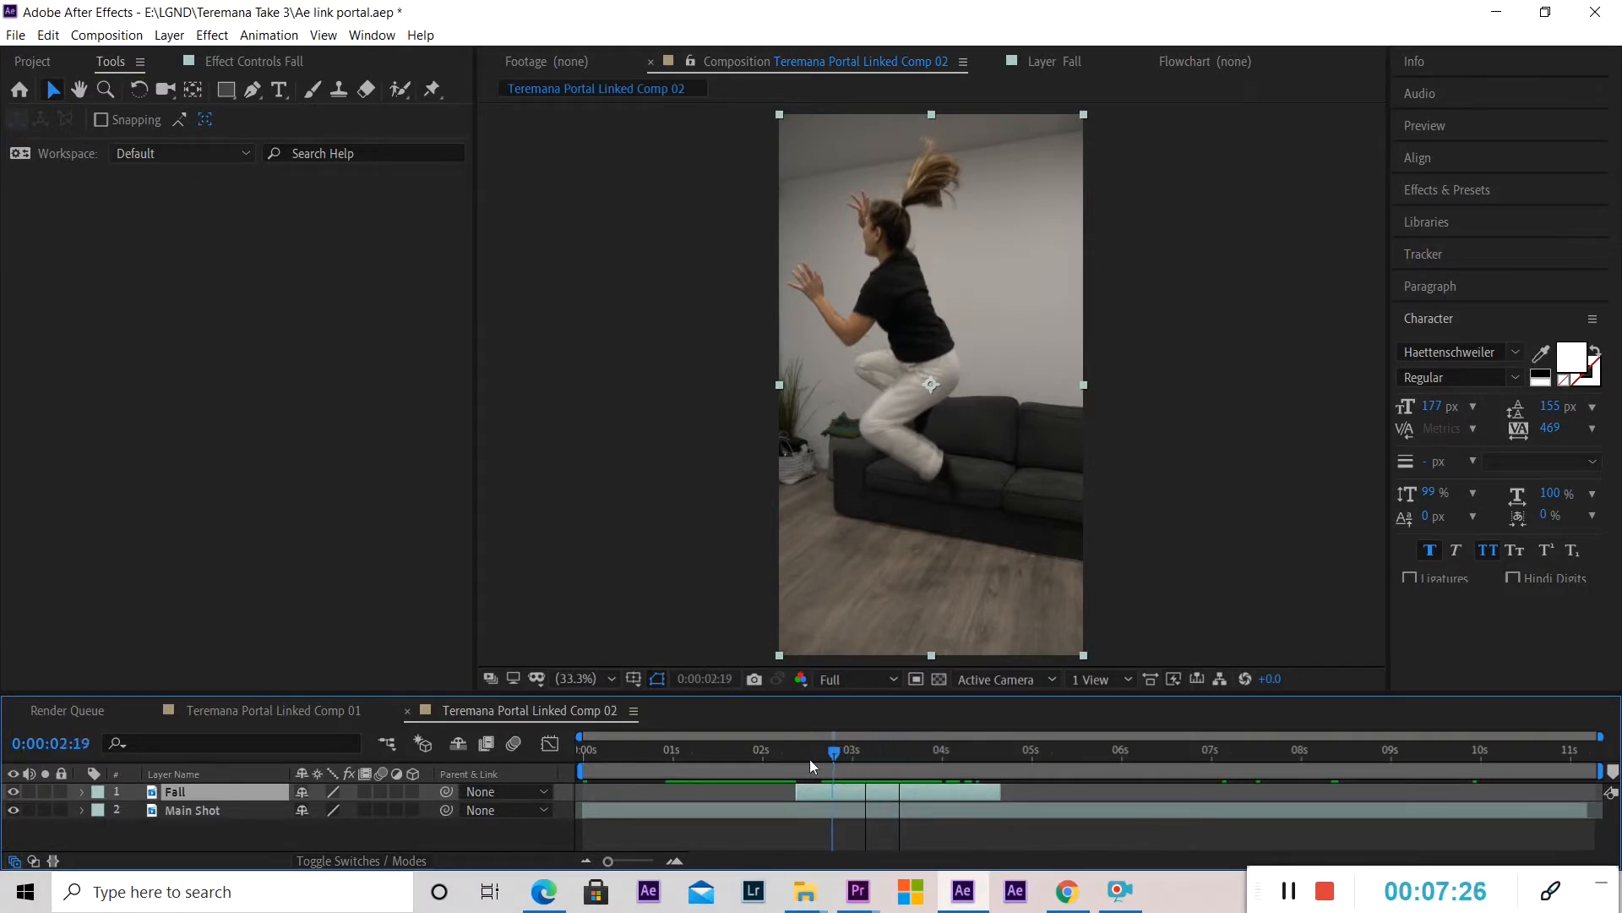
{"action": "left_click_drag", "start_coordinate": [975, 761], "coordinate": [836, 762]}
{"action": "left_click_drag", "start_coordinate": [904, 762], "coordinate": [885, 764]}
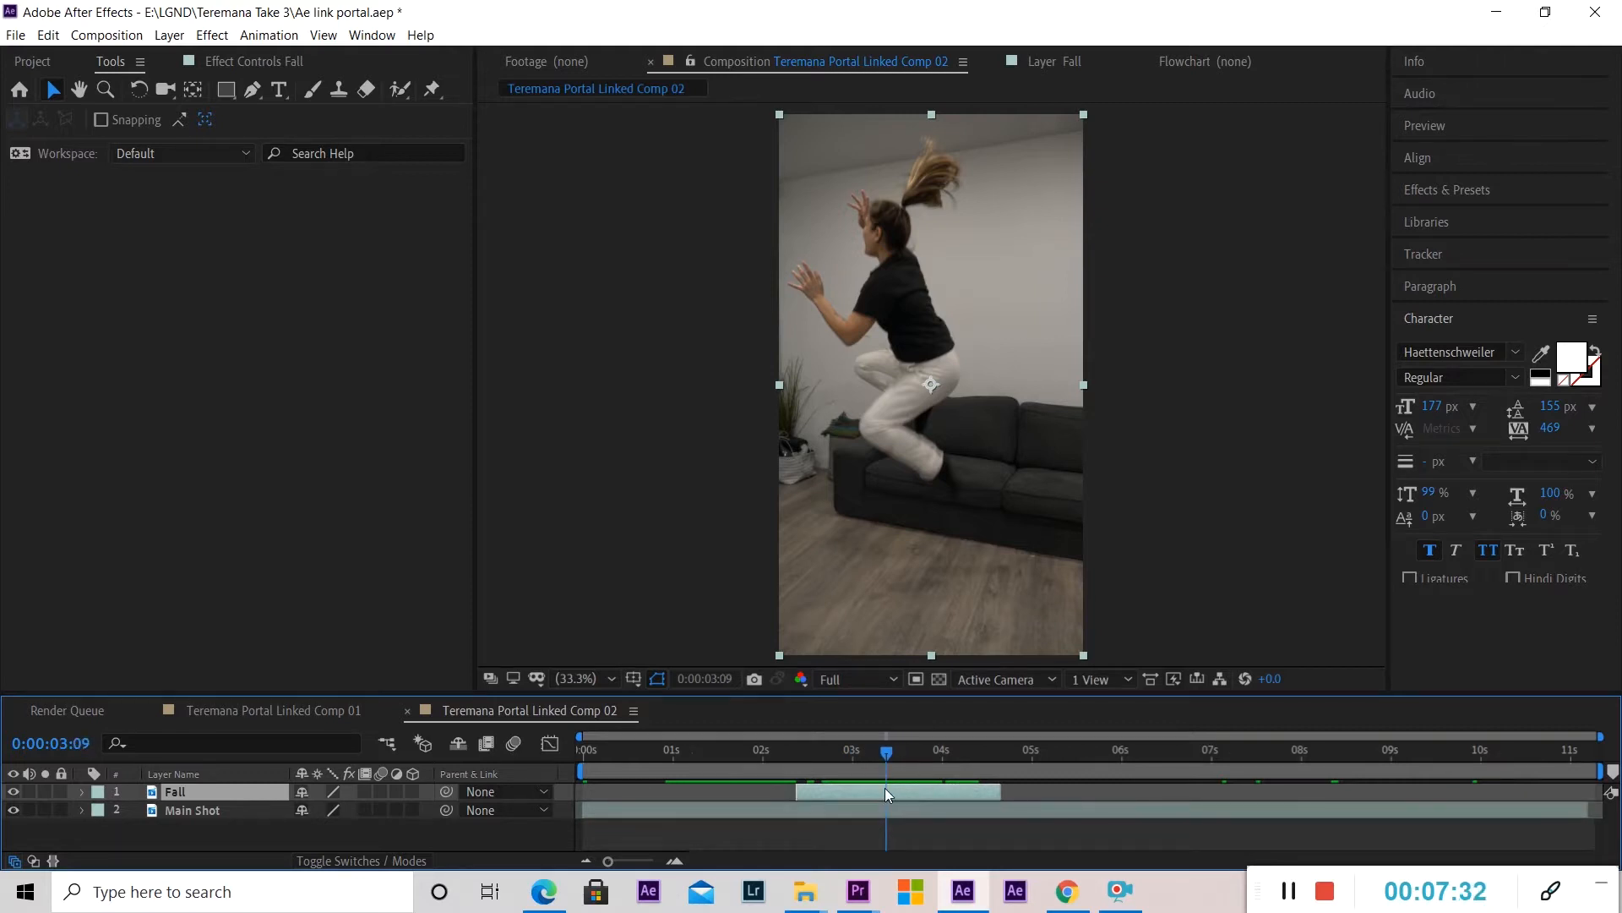
Open the Fall layer on its own and outline the jumping woman with the Roto Brush, from hand and legs to ponytail.
{"action": "double_click", "coordinate": [885, 790]}
{"action": "left_click_drag", "start_coordinate": [1143, 342], "coordinate": [1060, 314]}
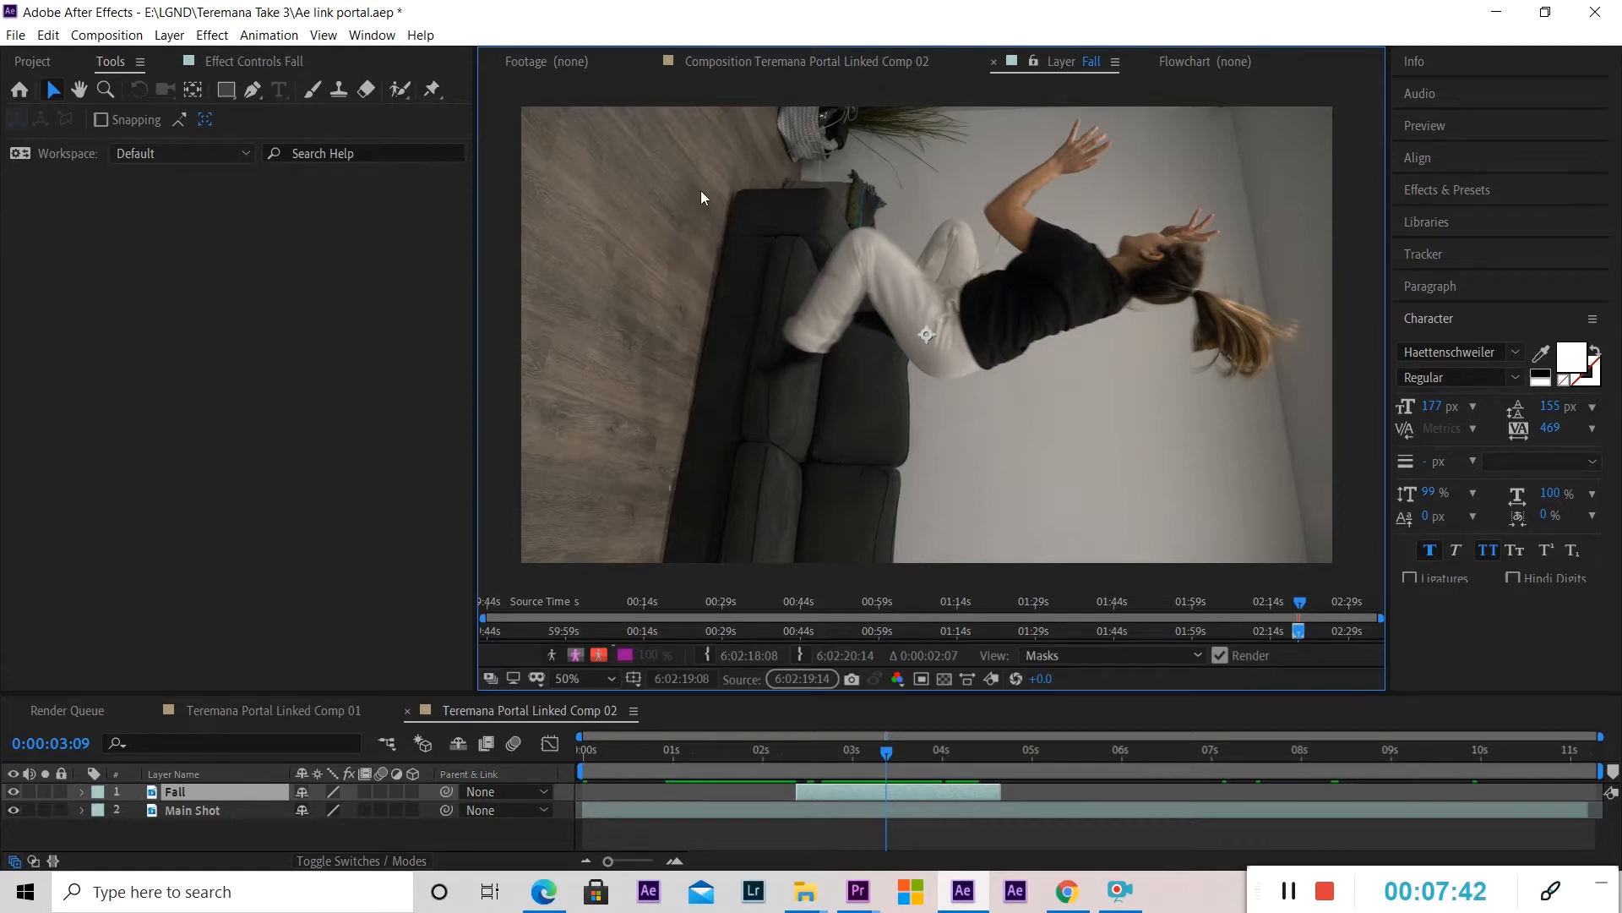
{"action": "left_click", "coordinate": [93, 65]}
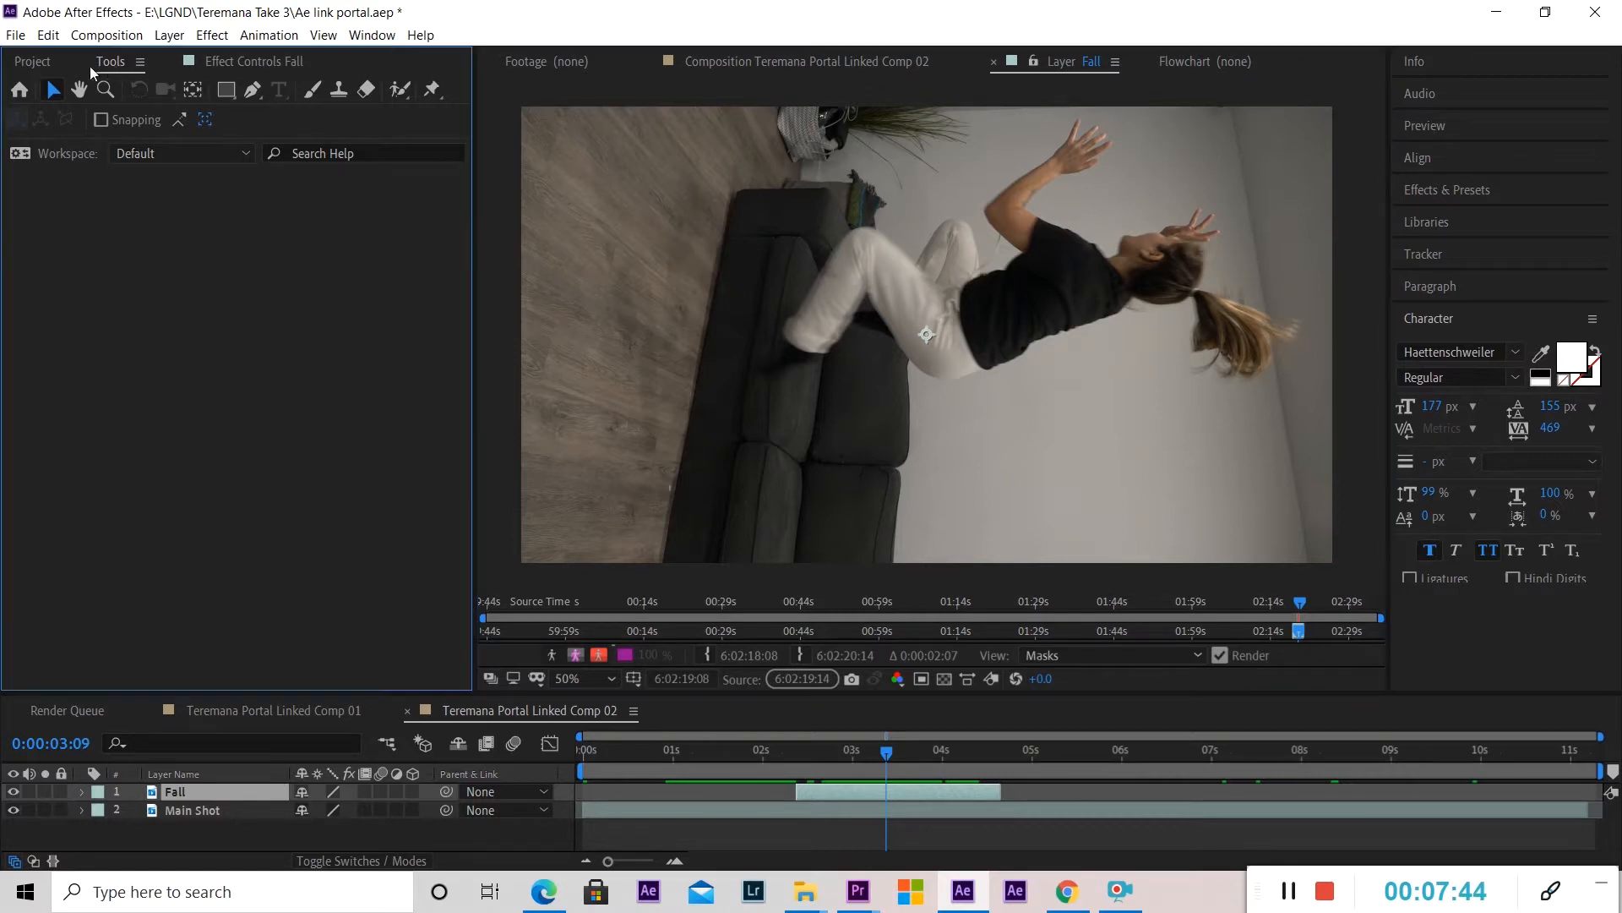
{"action": "left_click", "coordinate": [401, 91]}
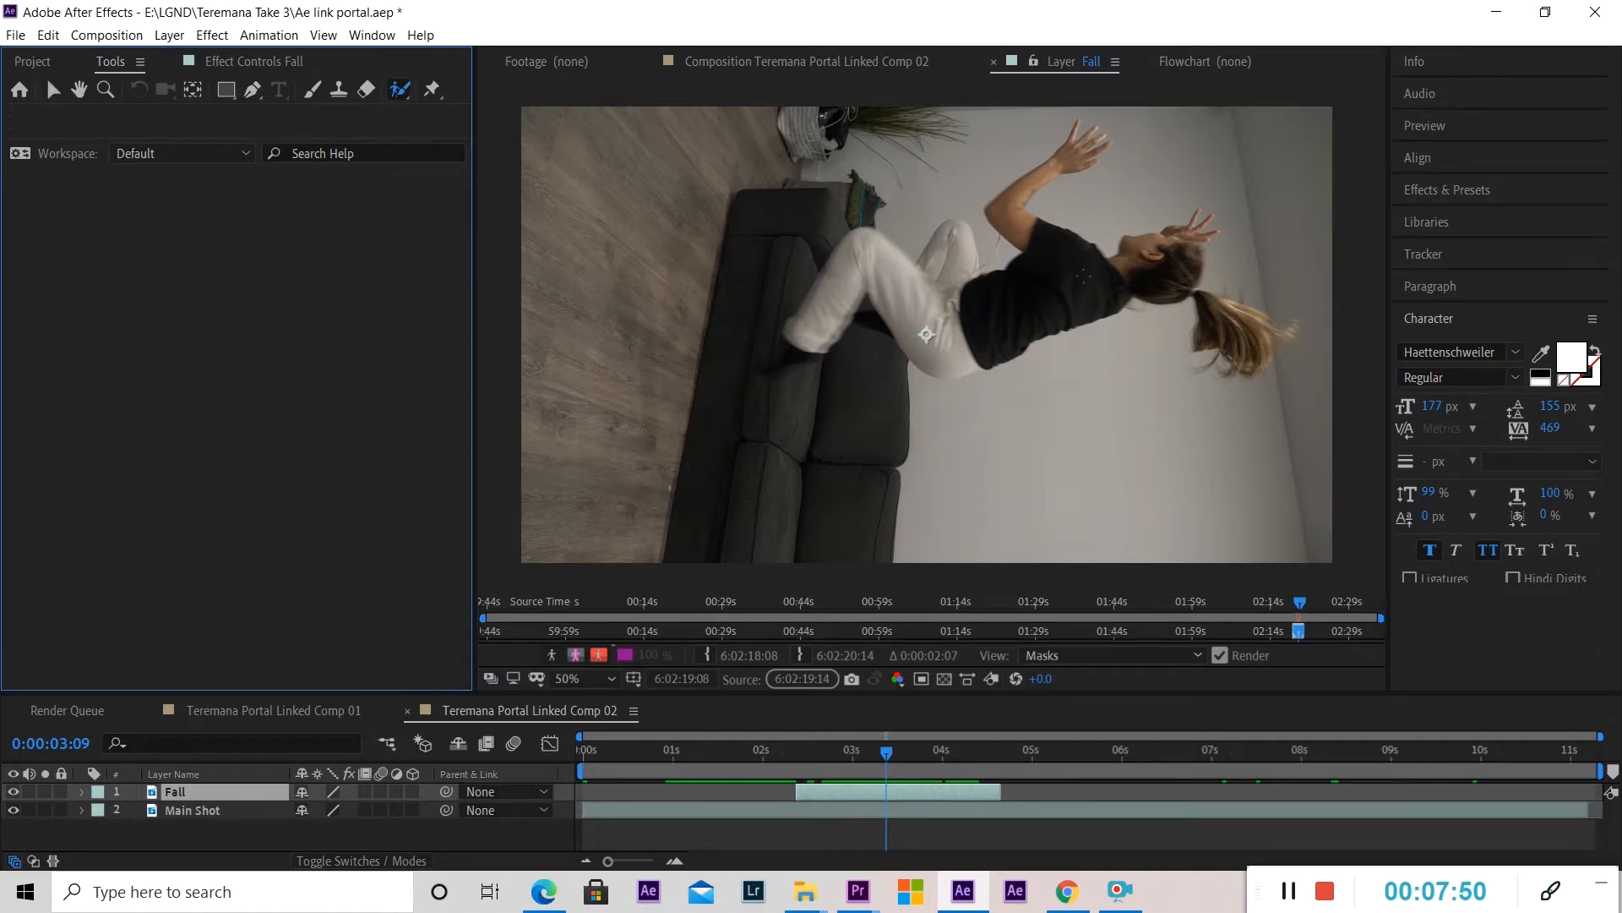
{"action": "left_click_drag", "start_coordinate": [963, 289], "coordinate": [852, 331]}
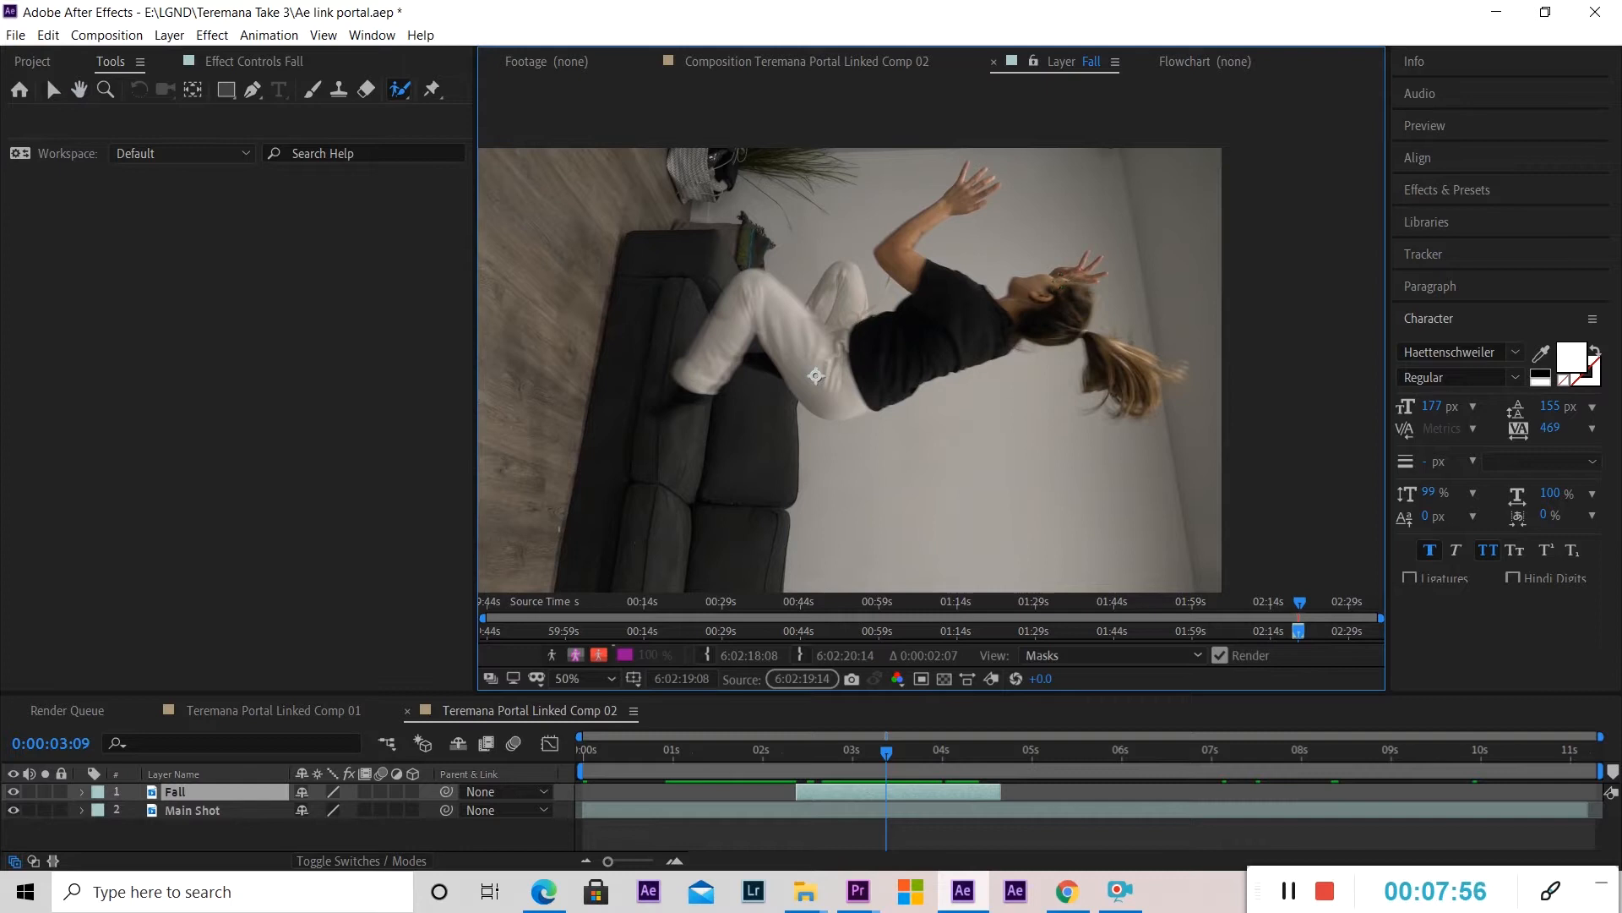
{"action": "mouse_move", "coordinate": [1038, 282]}
{"action": "left_mouse_down"}
{"action": "mouse_move", "coordinate": [1001, 304]}
{"action": "mouse_move", "coordinate": [962, 288]}
{"action": "left_mouse_up"}
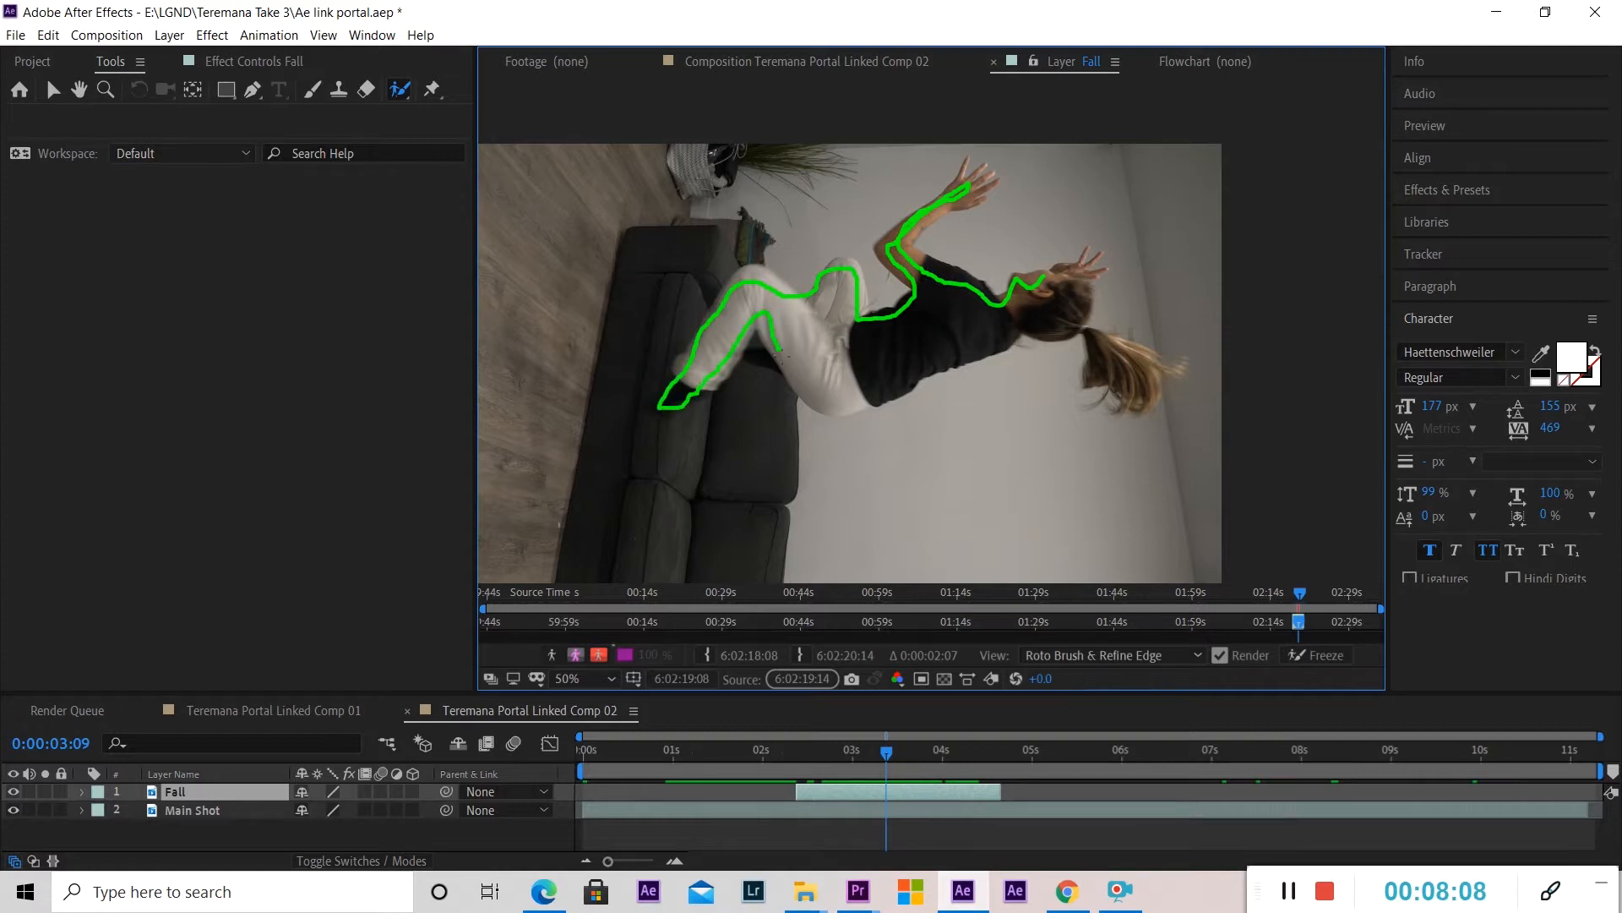
{"action": "mouse_move", "coordinate": [893, 391]}
{"action": "left_mouse_down"}
{"action": "mouse_move", "coordinate": [1035, 314]}
{"action": "mouse_move", "coordinate": [1082, 324]}
{"action": "left_mouse_up"}
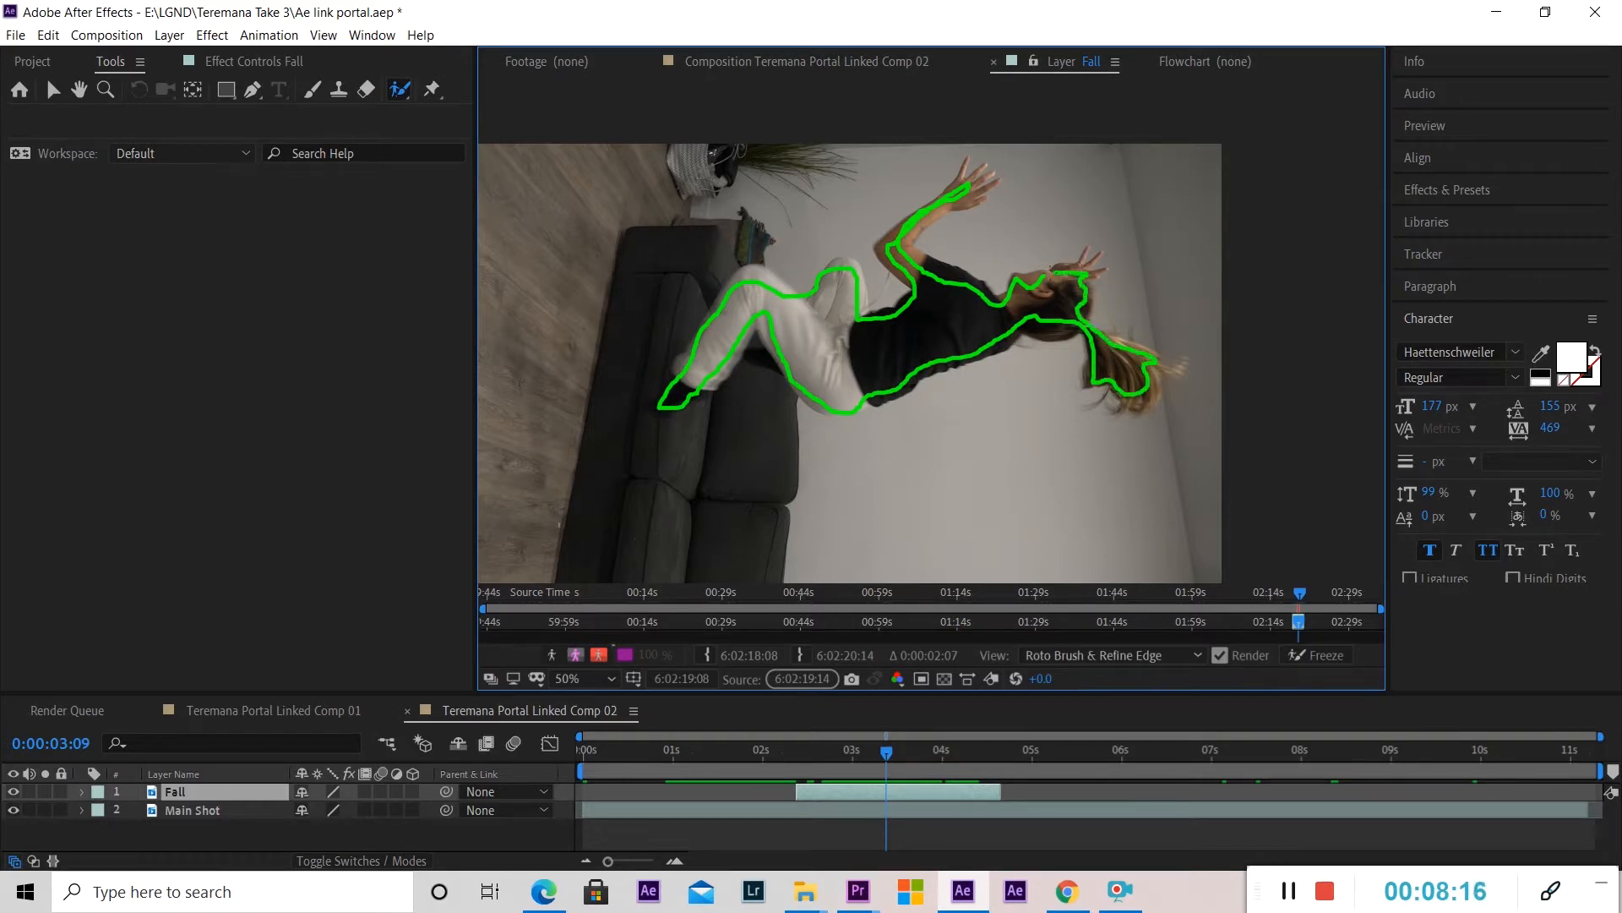
{"action": "left_click_drag", "start_coordinate": [1052, 272], "coordinate": [1055, 271]}
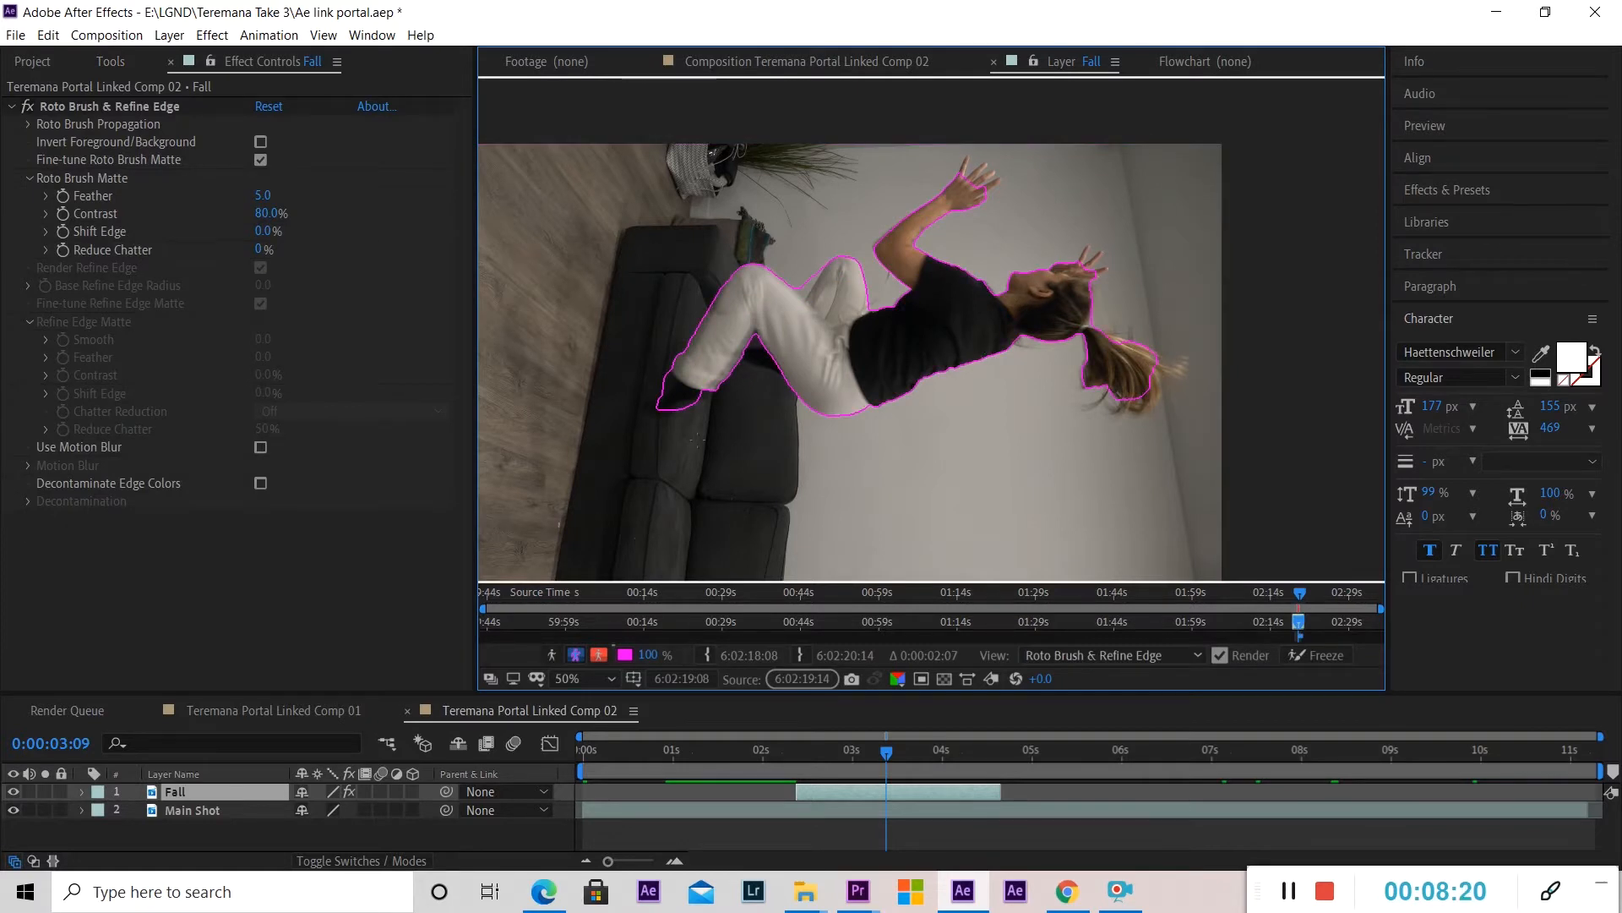
Remove the wall area between the two raised knees from the Roto Brush selection, following the trouser edges.
{"action": "key", "text": "period"}
{"action": "left_click_drag", "start_coordinate": [701, 315], "coordinate": [1214, 502]}
{"action": "key", "text": "period"}
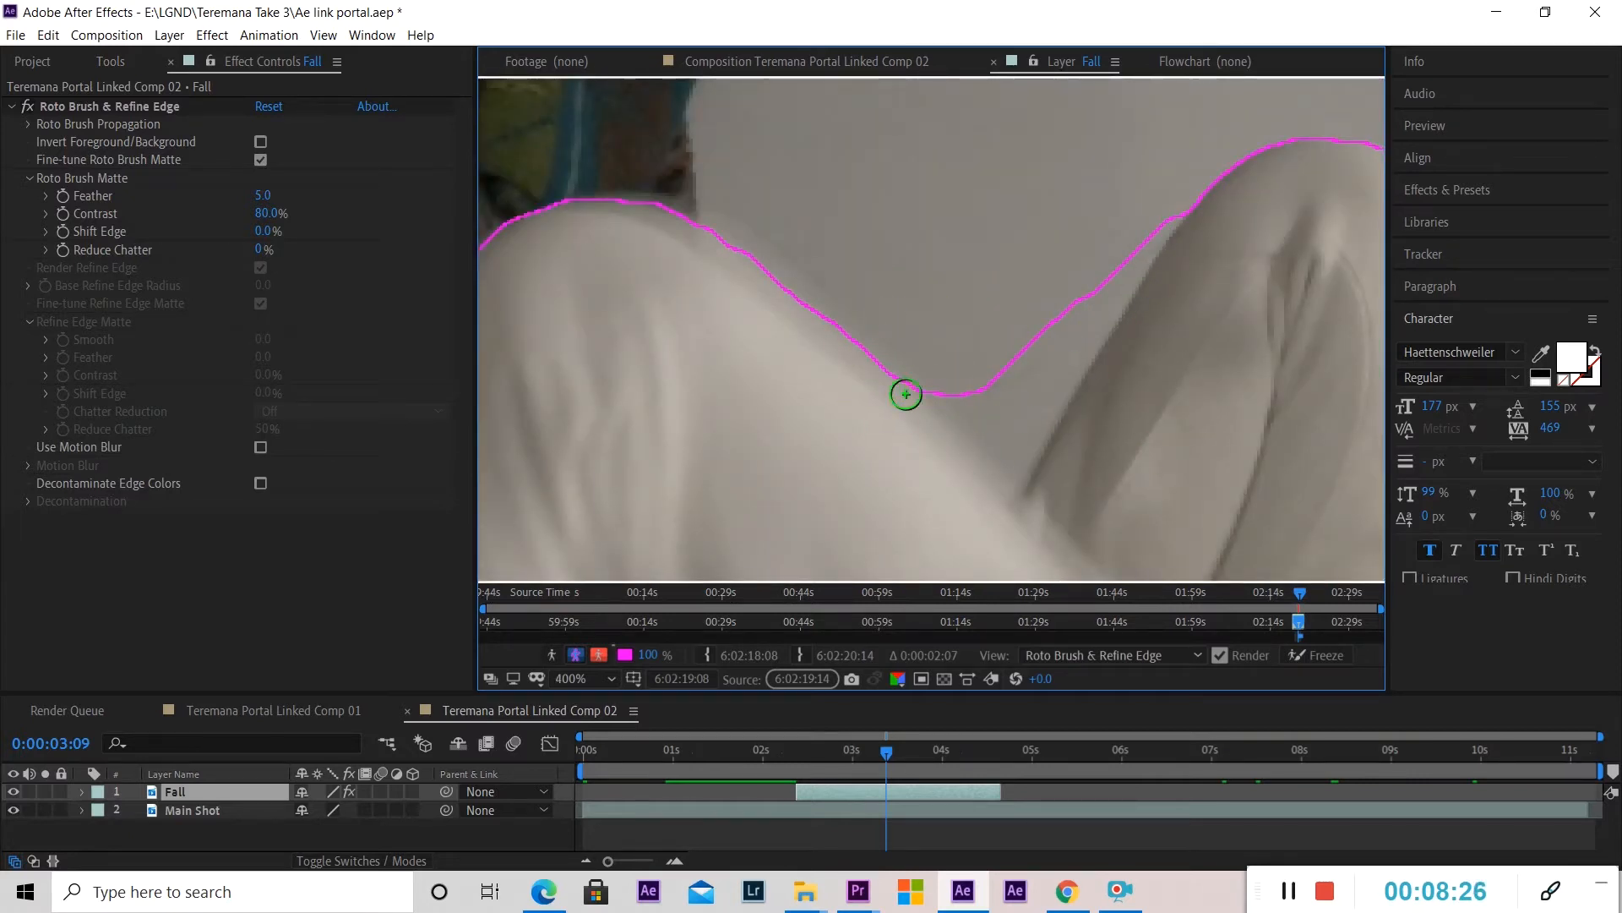
{"action": "mouse_move", "coordinate": [859, 337]}
{"action": "left_mouse_down"}
{"action": "mouse_move", "coordinate": [924, 381]}
{"action": "mouse_move", "coordinate": [997, 470]}
{"action": "mouse_move", "coordinate": [1187, 181]}
{"action": "left_mouse_up"}
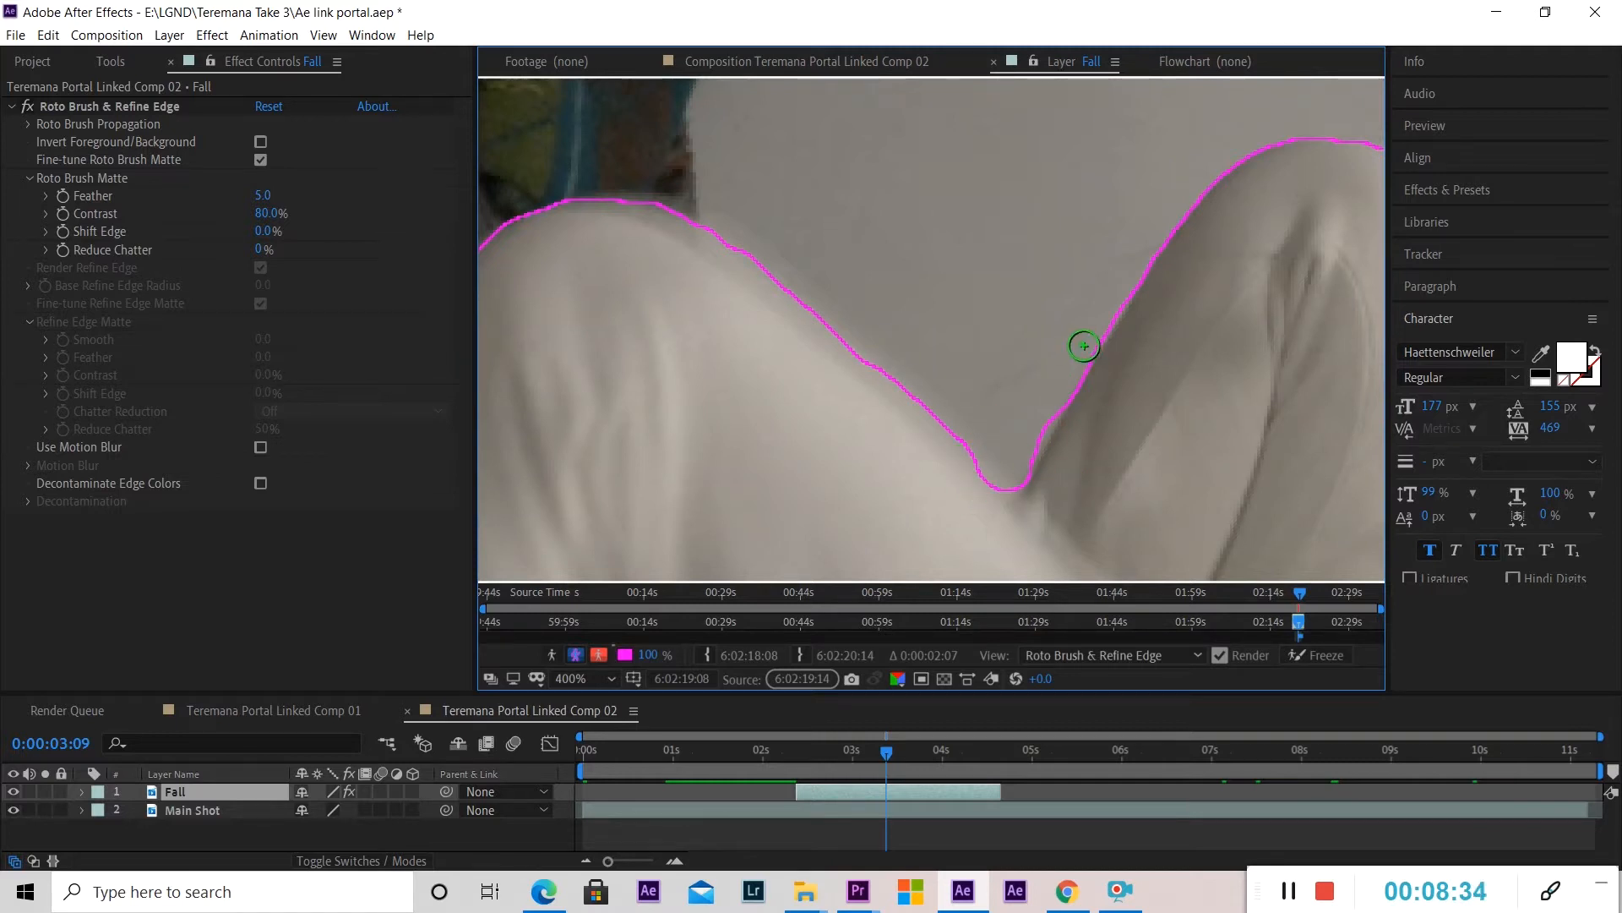
{"action": "left_click_drag", "start_coordinate": [986, 414], "coordinate": [836, 211]}
Clean up the Roto Brush boundary around the foot, removing the stray patch on the sofa.
{"action": "left_click_drag", "start_coordinate": [647, 427], "coordinate": [966, 259]}
{"action": "left_click_drag", "start_coordinate": [772, 410], "coordinate": [972, 405]}
{"action": "scroll", "coordinate": [985, 387], "scroll_direction": "up", "scroll_amount": 1}
{"action": "mouse_move", "coordinate": [1177, 355]}
{"action": "left_mouse_down"}
{"action": "mouse_move", "coordinate": [1090, 354]}
{"action": "mouse_move", "coordinate": [997, 406]}
{"action": "mouse_move", "coordinate": [949, 460]}
{"action": "left_mouse_up"}
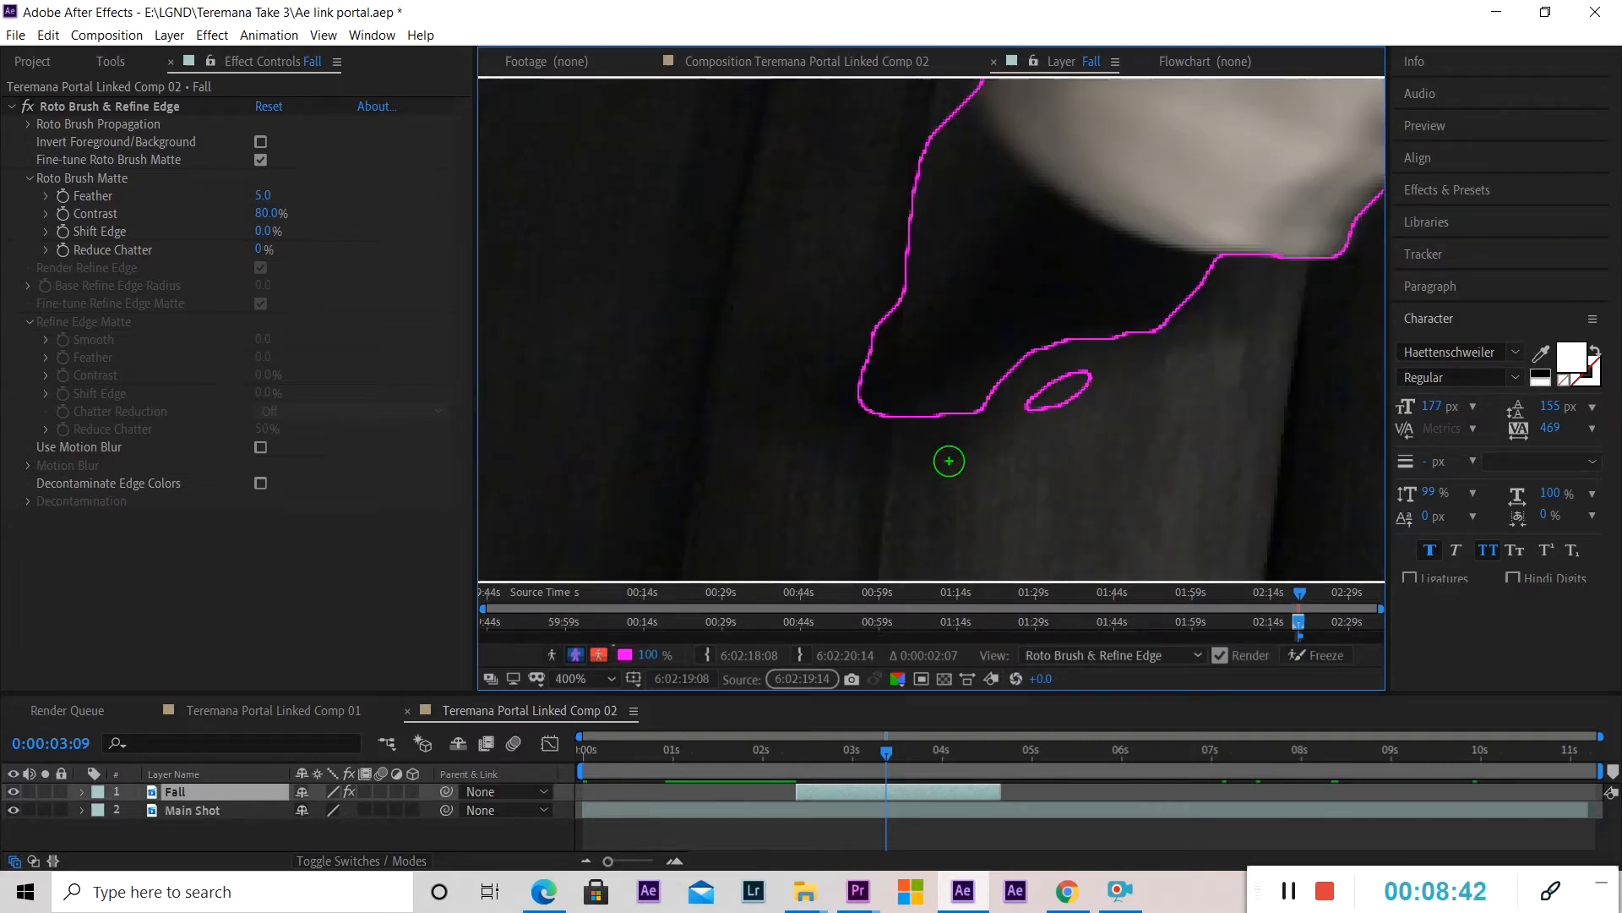
{"action": "mouse_move", "coordinate": [1088, 381]}
{"action": "left_mouse_down"}
{"action": "mouse_move", "coordinate": [1006, 416]}
{"action": "mouse_move", "coordinate": [1085, 385]}
{"action": "mouse_move", "coordinate": [947, 495]}
{"action": "left_mouse_up"}
Paint over the dark area beneath the bent knee, between calf and thigh, with the Roto Brush.
{"action": "scroll", "coordinate": [997, 466], "scroll_direction": "down", "scroll_amount": 1}
{"action": "mouse_move", "coordinate": [1341, 299]}
{"action": "left_mouse_down"}
{"action": "mouse_move", "coordinate": [1047, 398]}
{"action": "mouse_move", "coordinate": [1044, 371]}
{"action": "mouse_move", "coordinate": [896, 326]}
{"action": "mouse_move", "coordinate": [855, 294]}
{"action": "mouse_move", "coordinate": [945, 288]}
{"action": "mouse_move", "coordinate": [1003, 329]}
{"action": "left_mouse_up"}
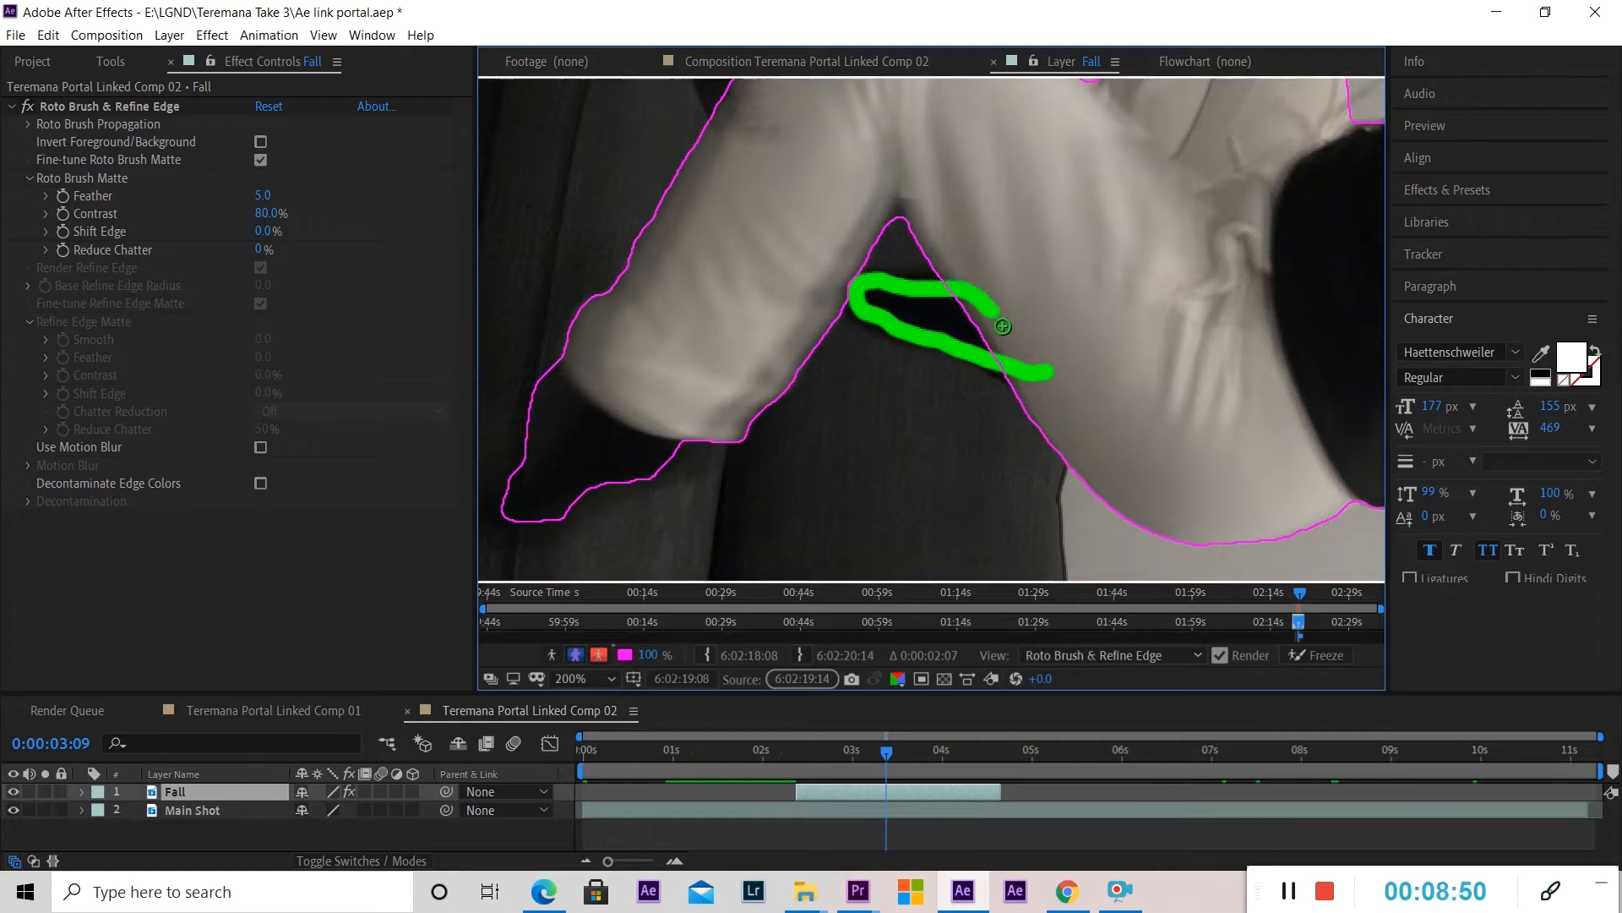
{"action": "mouse_move", "coordinate": [912, 254]}
{"action": "left_mouse_down"}
{"action": "mouse_move", "coordinate": [876, 261]}
{"action": "mouse_move", "coordinate": [901, 221]}
{"action": "mouse_move", "coordinate": [917, 258]}
{"action": "left_mouse_up"}
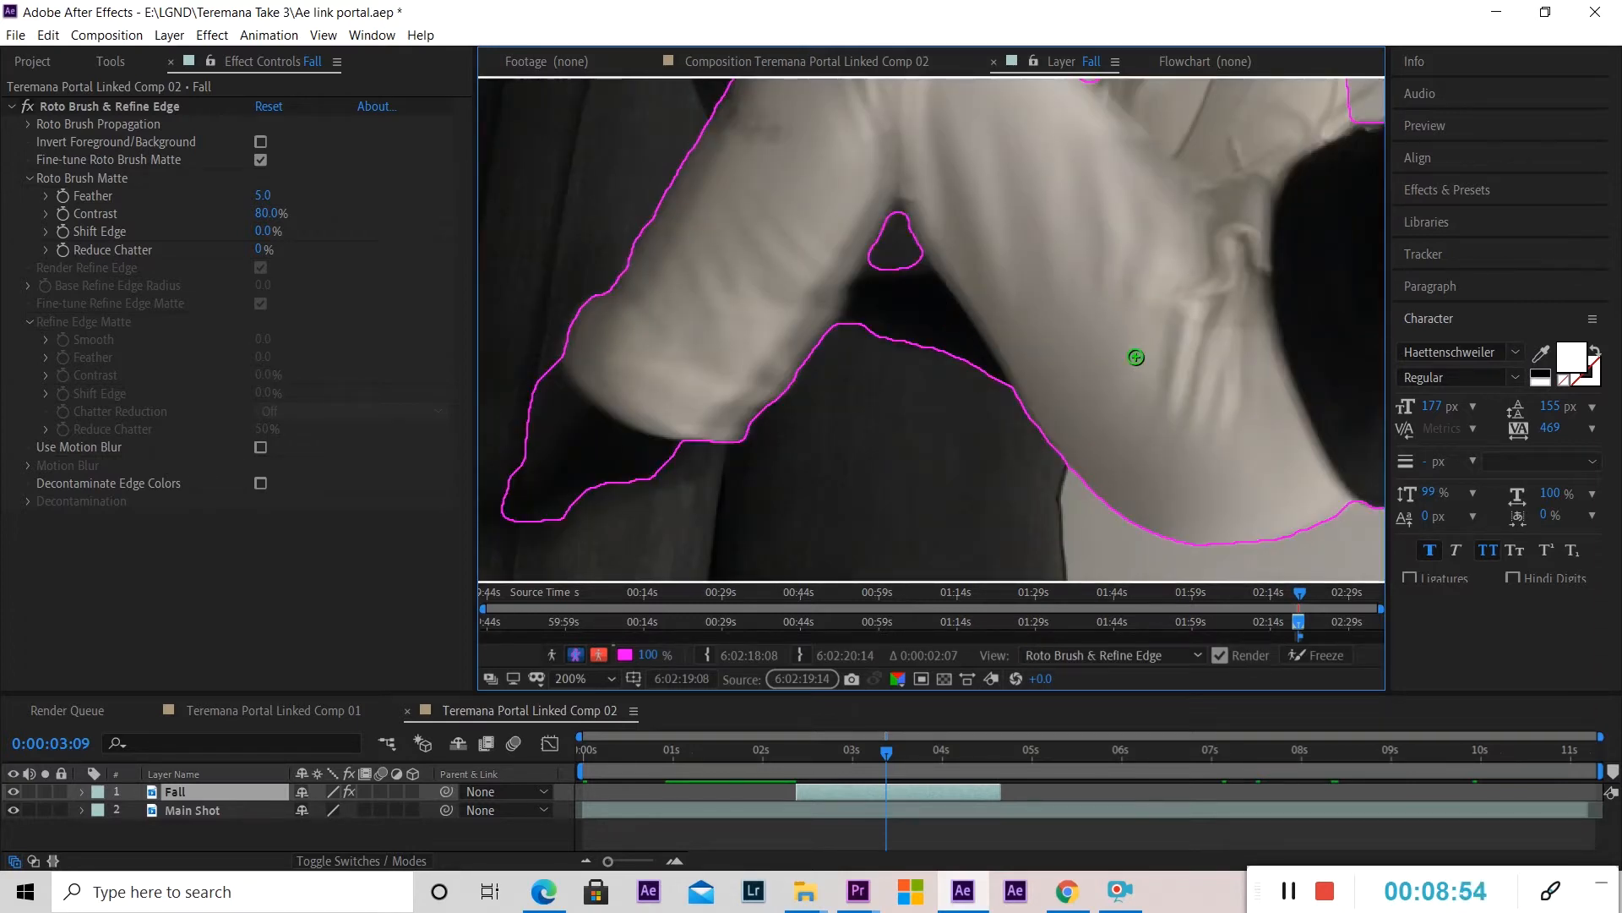
Add the outstretched fingers of the hand beside the head to the Roto Brush selection.
{"action": "left_click_drag", "start_coordinate": [1135, 359], "coordinate": [786, 359]}
{"action": "left_click_drag", "start_coordinate": [1078, 372], "coordinate": [819, 473]}
{"action": "scroll", "coordinate": [1067, 318], "scroll_direction": "down", "scroll_amount": 1}
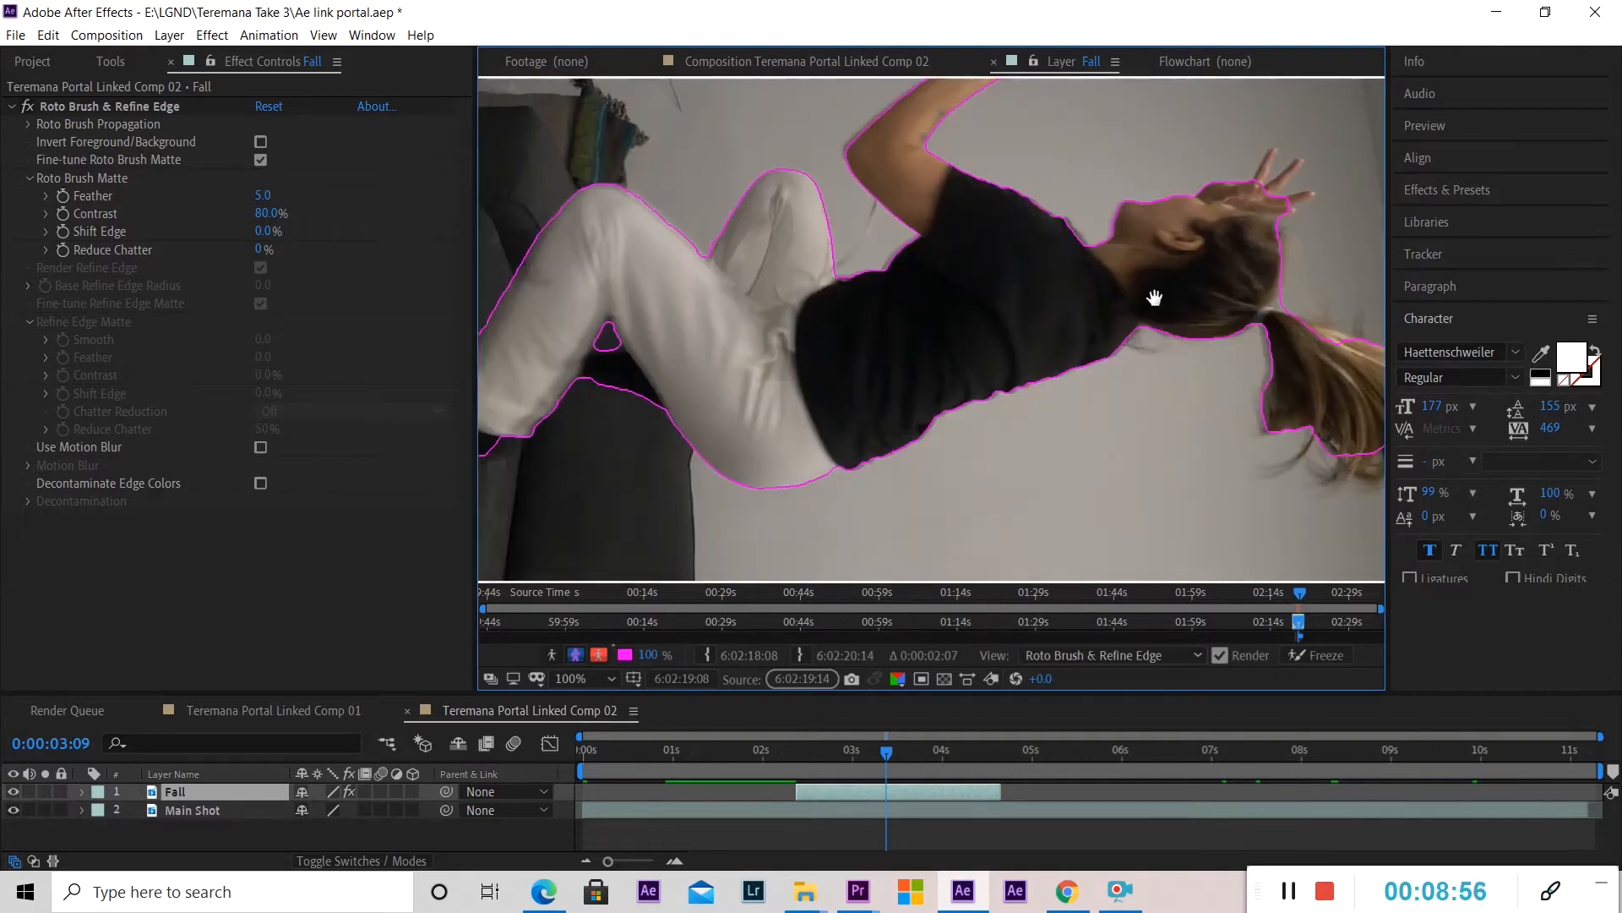
{"action": "left_click_drag", "start_coordinate": [1155, 295], "coordinate": [1031, 215]}
{"action": "scroll", "coordinate": [1032, 210], "scroll_direction": "up", "scroll_amount": 2}
{"action": "mouse_move", "coordinate": [1097, 159]}
{"action": "left_mouse_down"}
{"action": "mouse_move", "coordinate": [940, 359]}
{"action": "mouse_move", "coordinate": [904, 448]}
{"action": "left_mouse_up"}
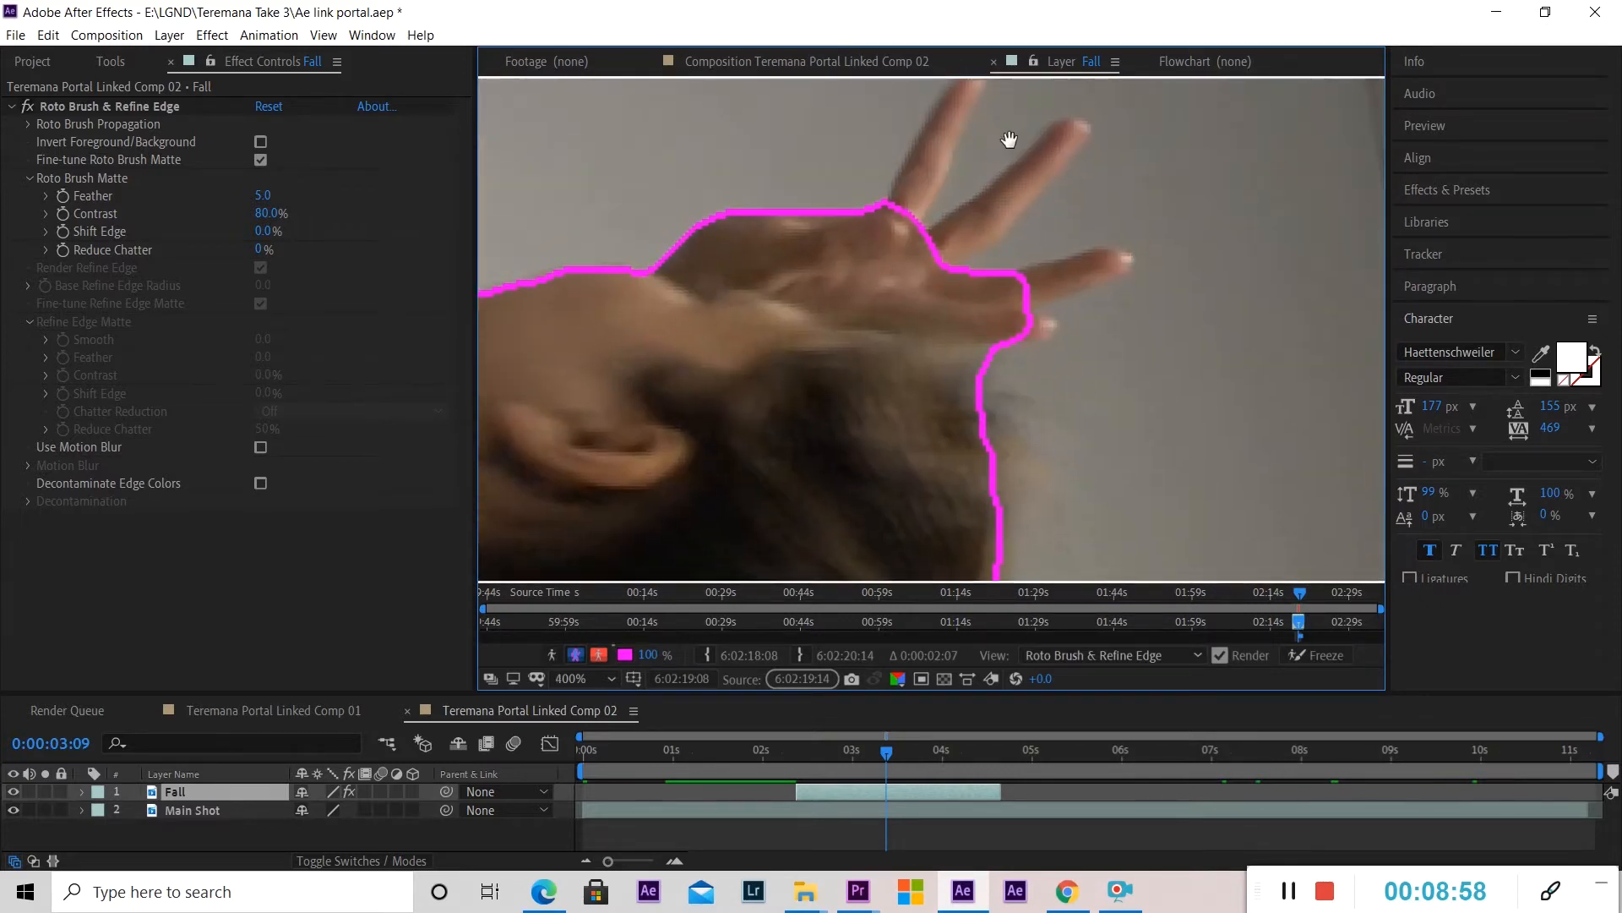
{"action": "left_click_drag", "start_coordinate": [1011, 141], "coordinate": [997, 299]}
{"action": "left_click_drag", "start_coordinate": [869, 390], "coordinate": [949, 248]}
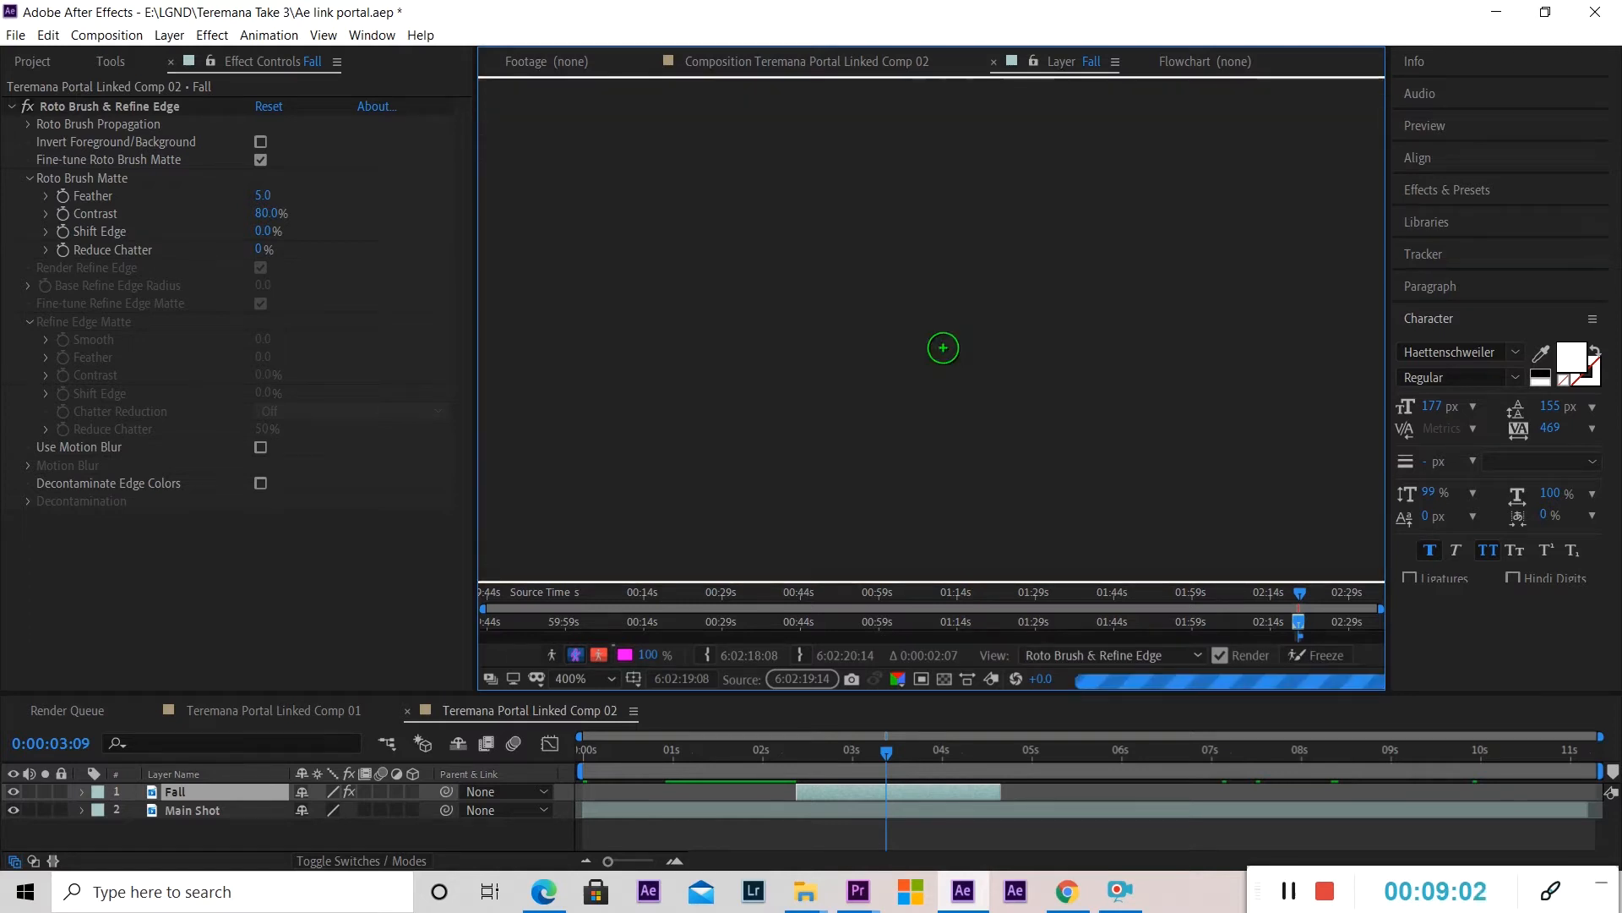
{"action": "mouse_move", "coordinate": [894, 420]}
{"action": "left_mouse_down"}
{"action": "mouse_move", "coordinate": [988, 367]}
{"action": "mouse_move", "coordinate": [1065, 284]}
{"action": "left_mouse_up"}
{"action": "left_click_drag", "start_coordinate": [972, 456], "coordinate": [1107, 420]}
{"action": "left_click_drag", "start_coordinate": [870, 315], "coordinate": [930, 328]}
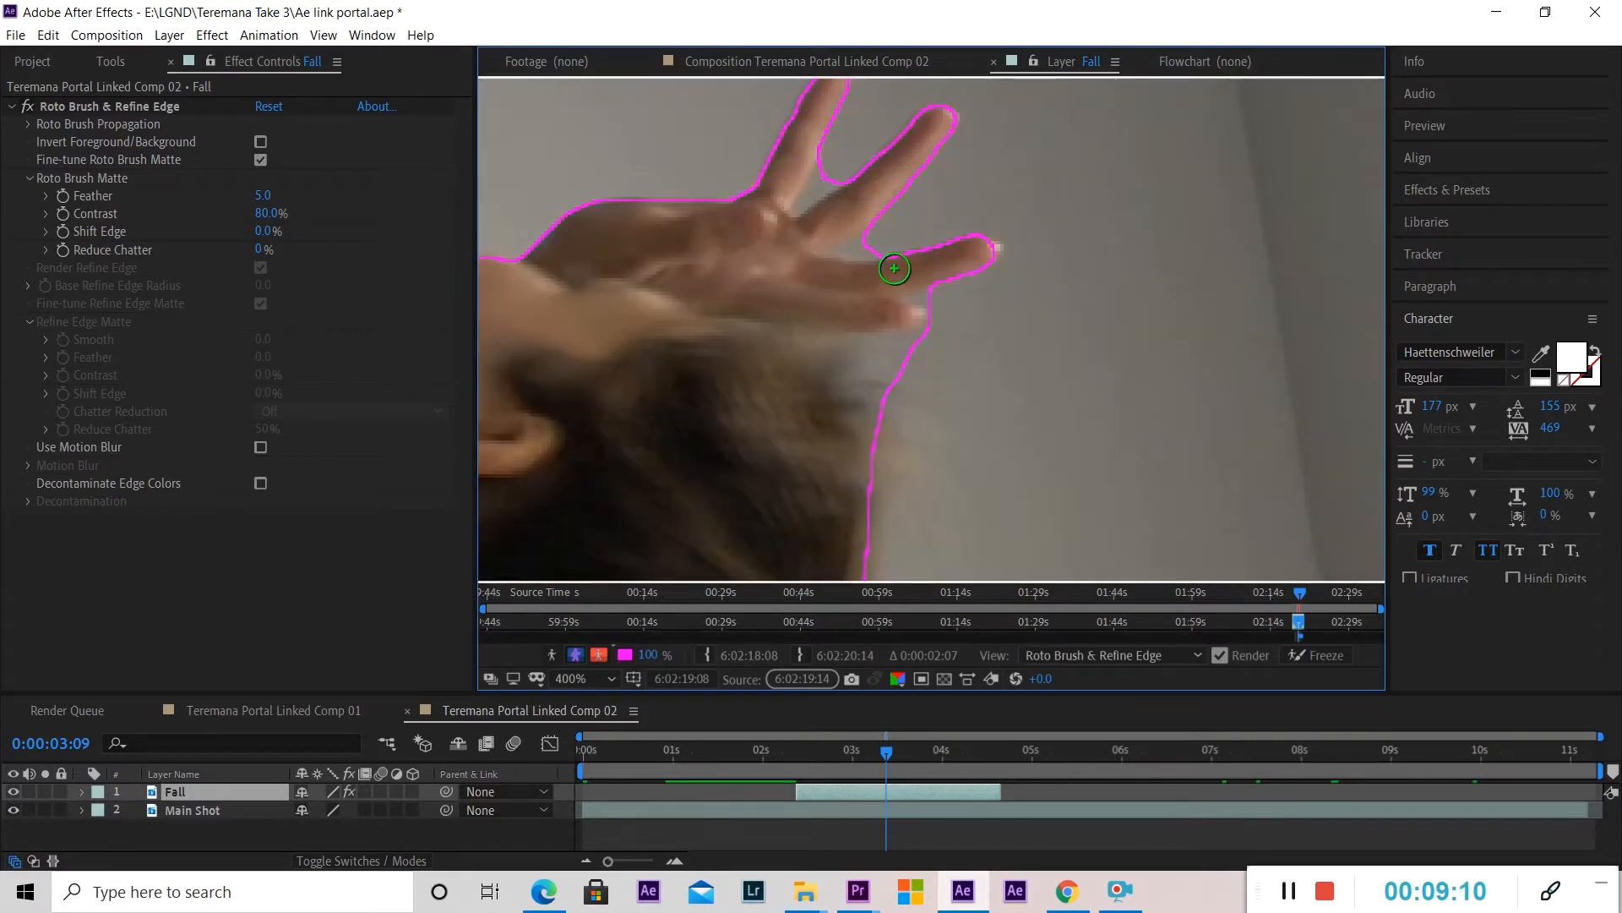
Refine the selection edge around the fingertips and finger gaps of the hand beside the head.
{"action": "scroll", "coordinate": [859, 268], "scroll_direction": "up", "scroll_amount": 3}
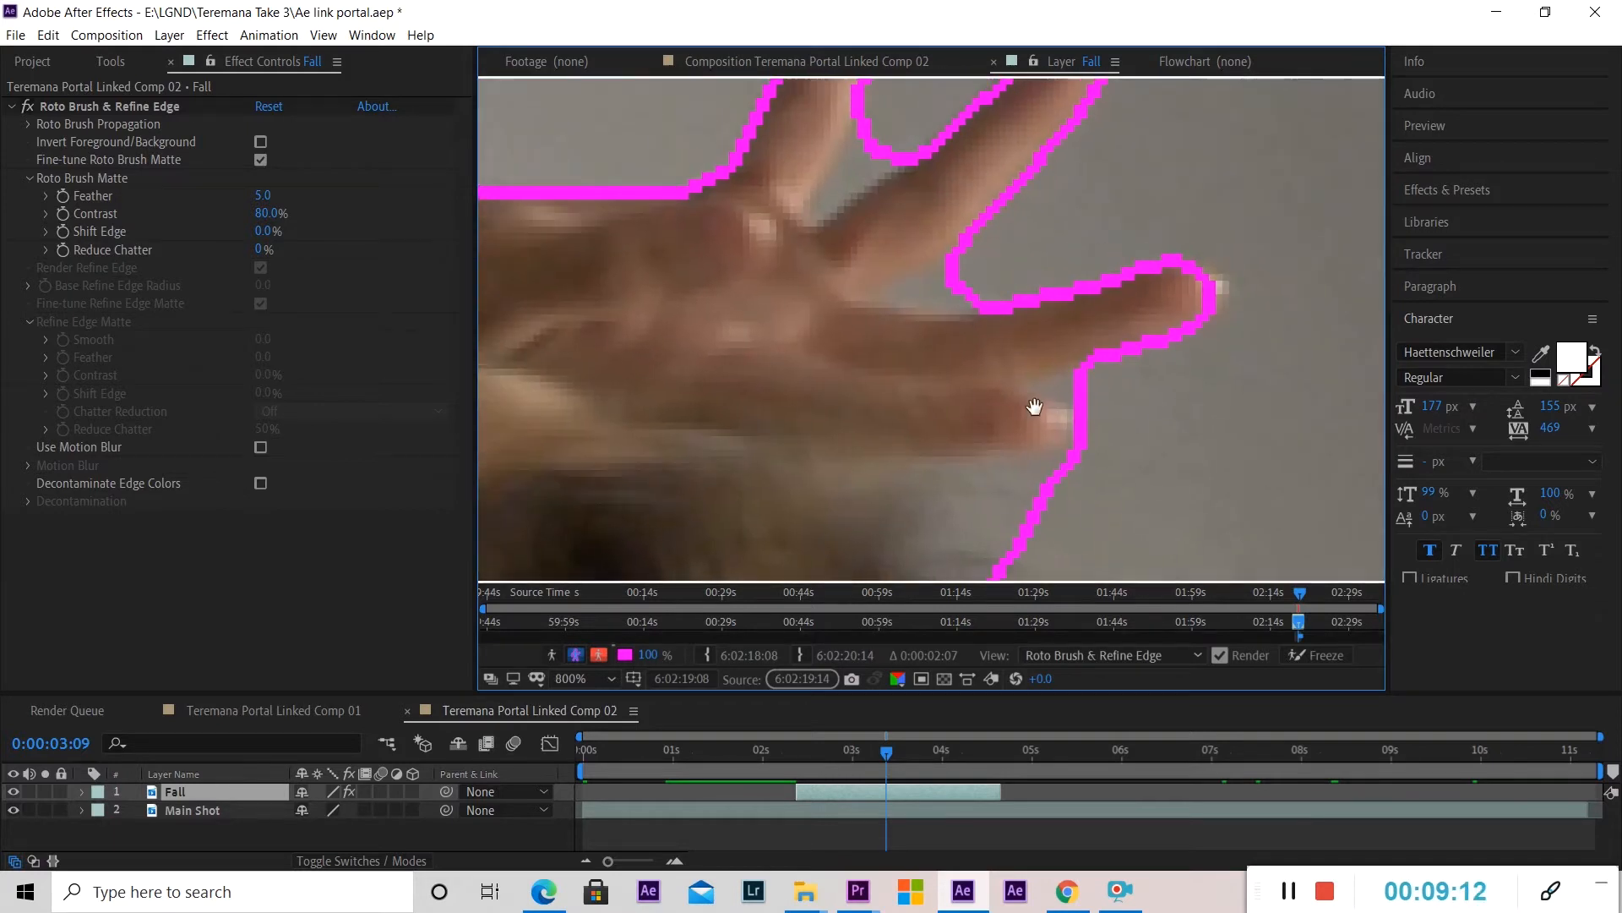
{"action": "left_click_drag", "start_coordinate": [998, 280], "coordinate": [925, 296]}
{"action": "mouse_move", "coordinate": [898, 181]}
{"action": "left_mouse_down"}
{"action": "mouse_move", "coordinate": [851, 200]}
{"action": "mouse_move", "coordinate": [898, 191]}
{"action": "mouse_move", "coordinate": [895, 225]}
{"action": "left_mouse_up"}
{"action": "scroll", "coordinate": [1057, 351], "scroll_direction": "down", "scroll_amount": 1}
Brush along the fingers of the other raised hand to complete its Roto Brush selection.
{"action": "mouse_move", "coordinate": [1012, 380]}
{"action": "left_mouse_down"}
{"action": "mouse_move", "coordinate": [1015, 260]}
{"action": "mouse_move", "coordinate": [959, 247]}
{"action": "mouse_move", "coordinate": [1058, 188]}
{"action": "left_mouse_up"}
{"action": "scroll", "coordinate": [1041, 387], "scroll_direction": "down", "scroll_amount": 1}
{"action": "left_click_drag", "start_coordinate": [976, 338], "coordinate": [1166, 463]}
{"action": "scroll", "coordinate": [995, 322], "scroll_direction": "up", "scroll_amount": 1}
{"action": "left_click_drag", "start_coordinate": [924, 297], "coordinate": [1087, 389]}
{"action": "left_click_drag", "start_coordinate": [982, 257], "coordinate": [1083, 305]}
{"action": "left_click_drag", "start_coordinate": [986, 195], "coordinate": [1072, 236]}
{"action": "left_click_drag", "start_coordinate": [973, 390], "coordinate": [973, 390]}
Fit the frame in view to inspect the whole Roto Brush outline, and return to the Teremana Portal Linked Comp 02 composition.
{"action": "scroll", "coordinate": [974, 390], "scroll_direction": "down", "scroll_amount": 3}
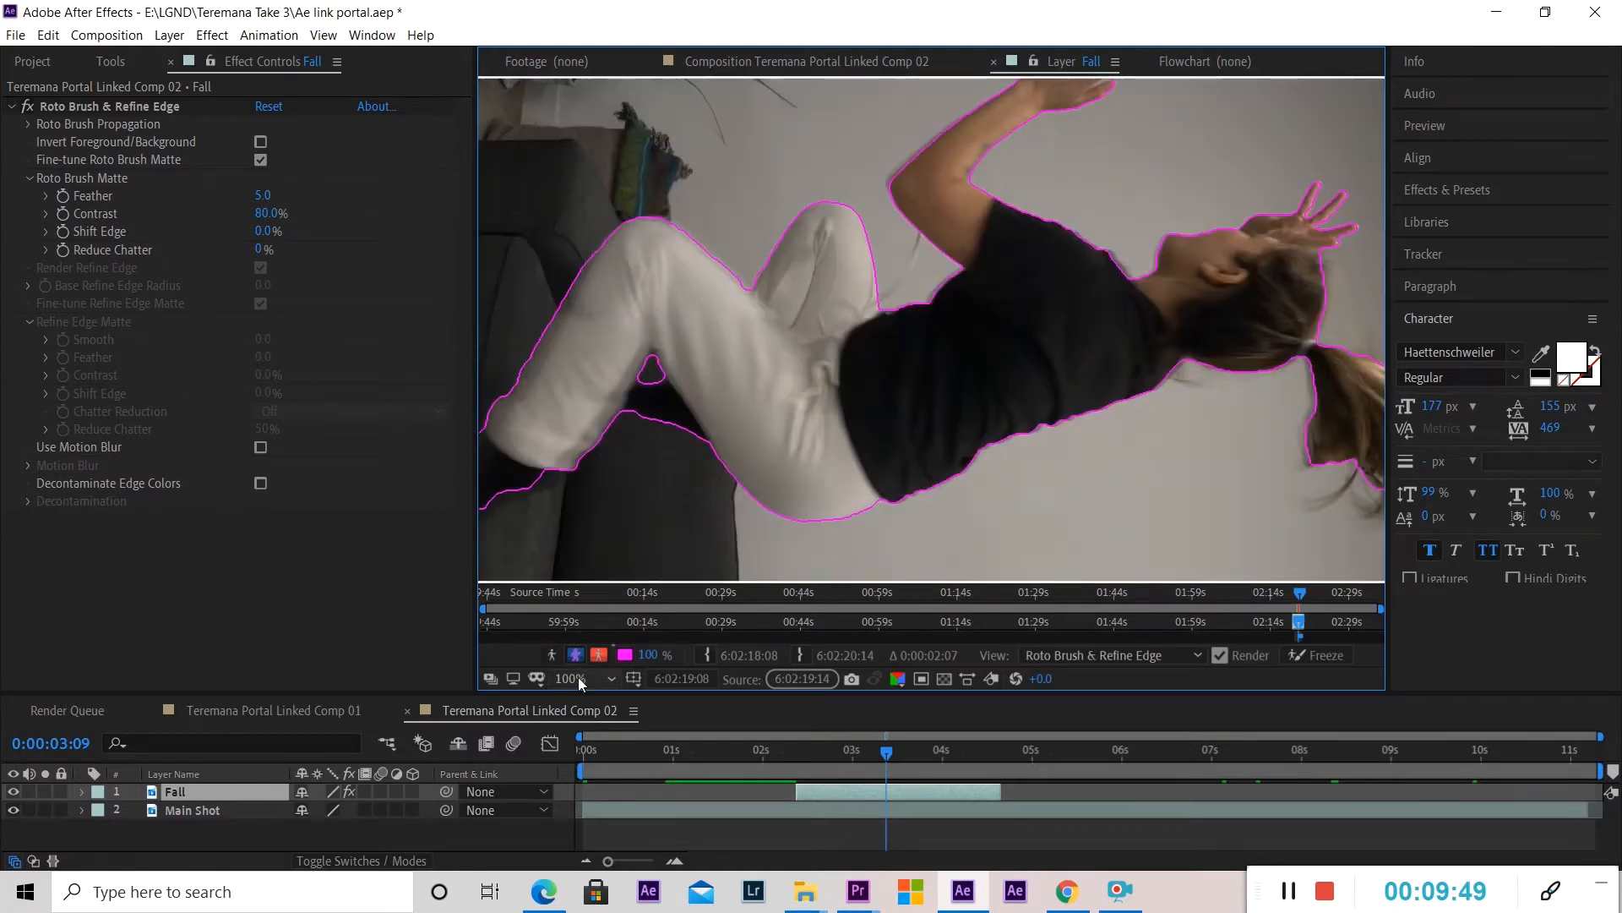
{"action": "left_click", "coordinate": [578, 677]}
{"action": "left_click", "coordinate": [586, 301]}
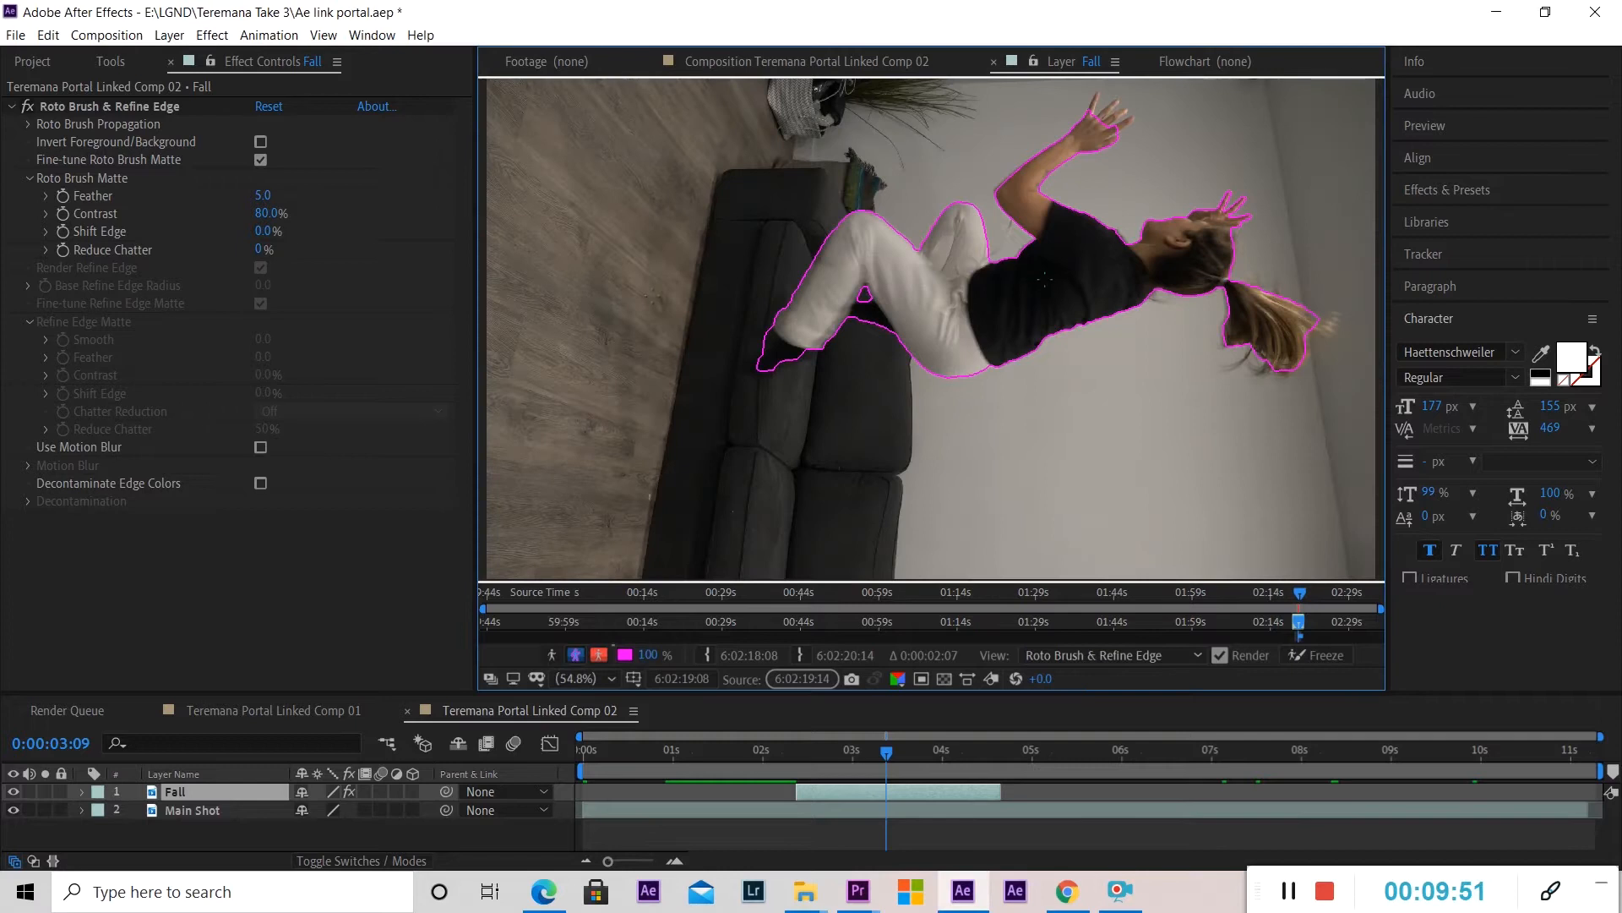
{"action": "left_click_drag", "start_coordinate": [1065, 250], "coordinate": [937, 317]}
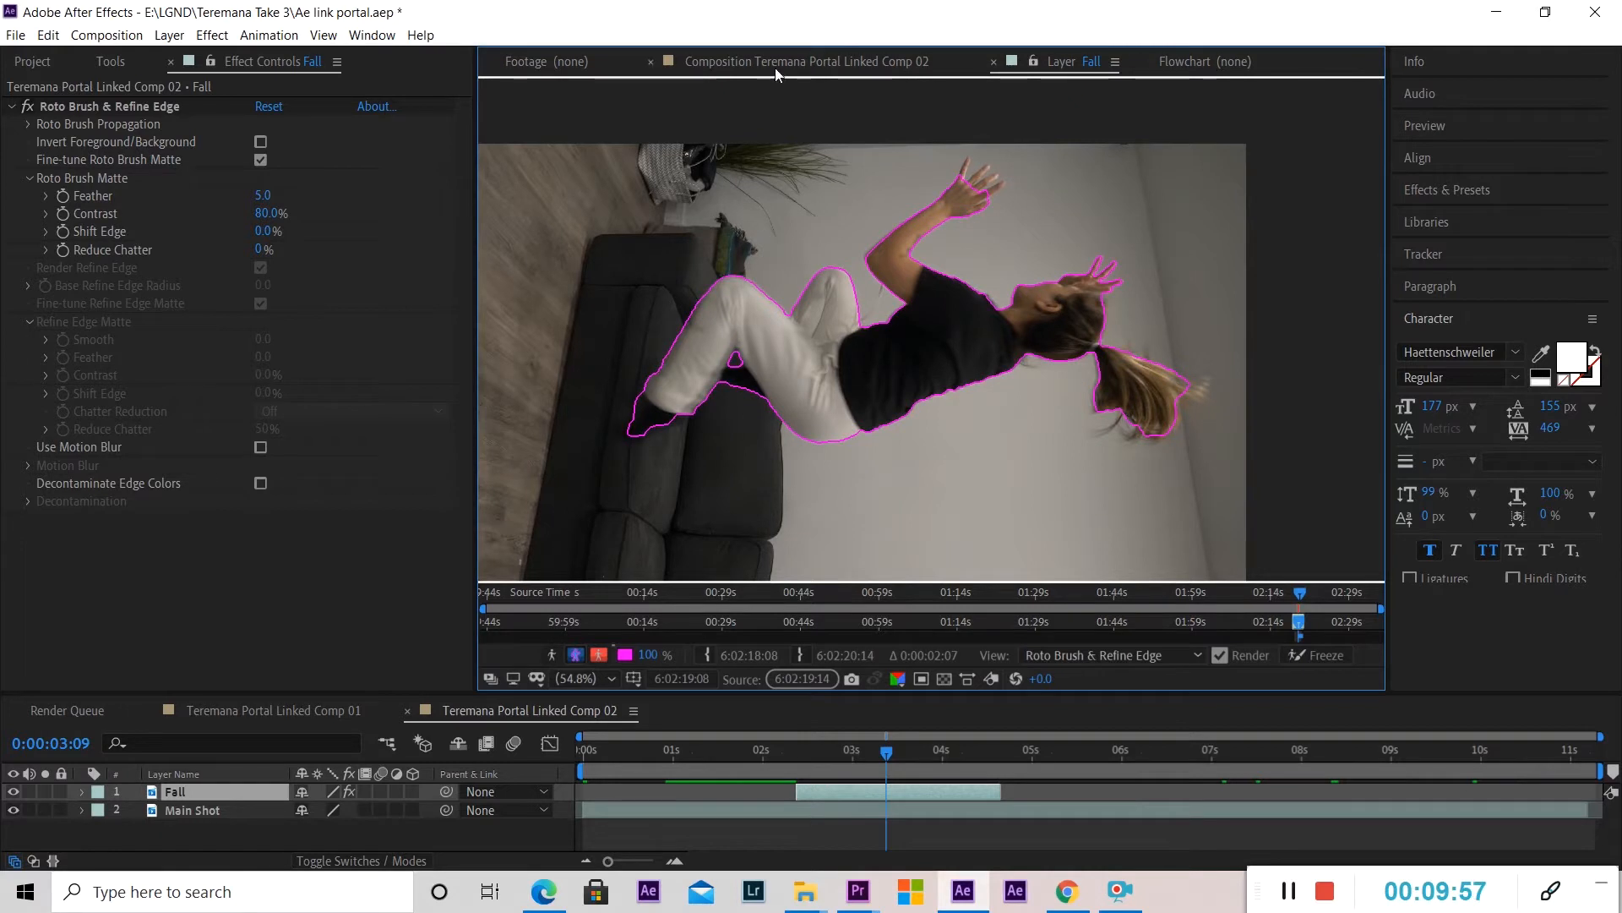
{"action": "left_click", "coordinate": [736, 63]}
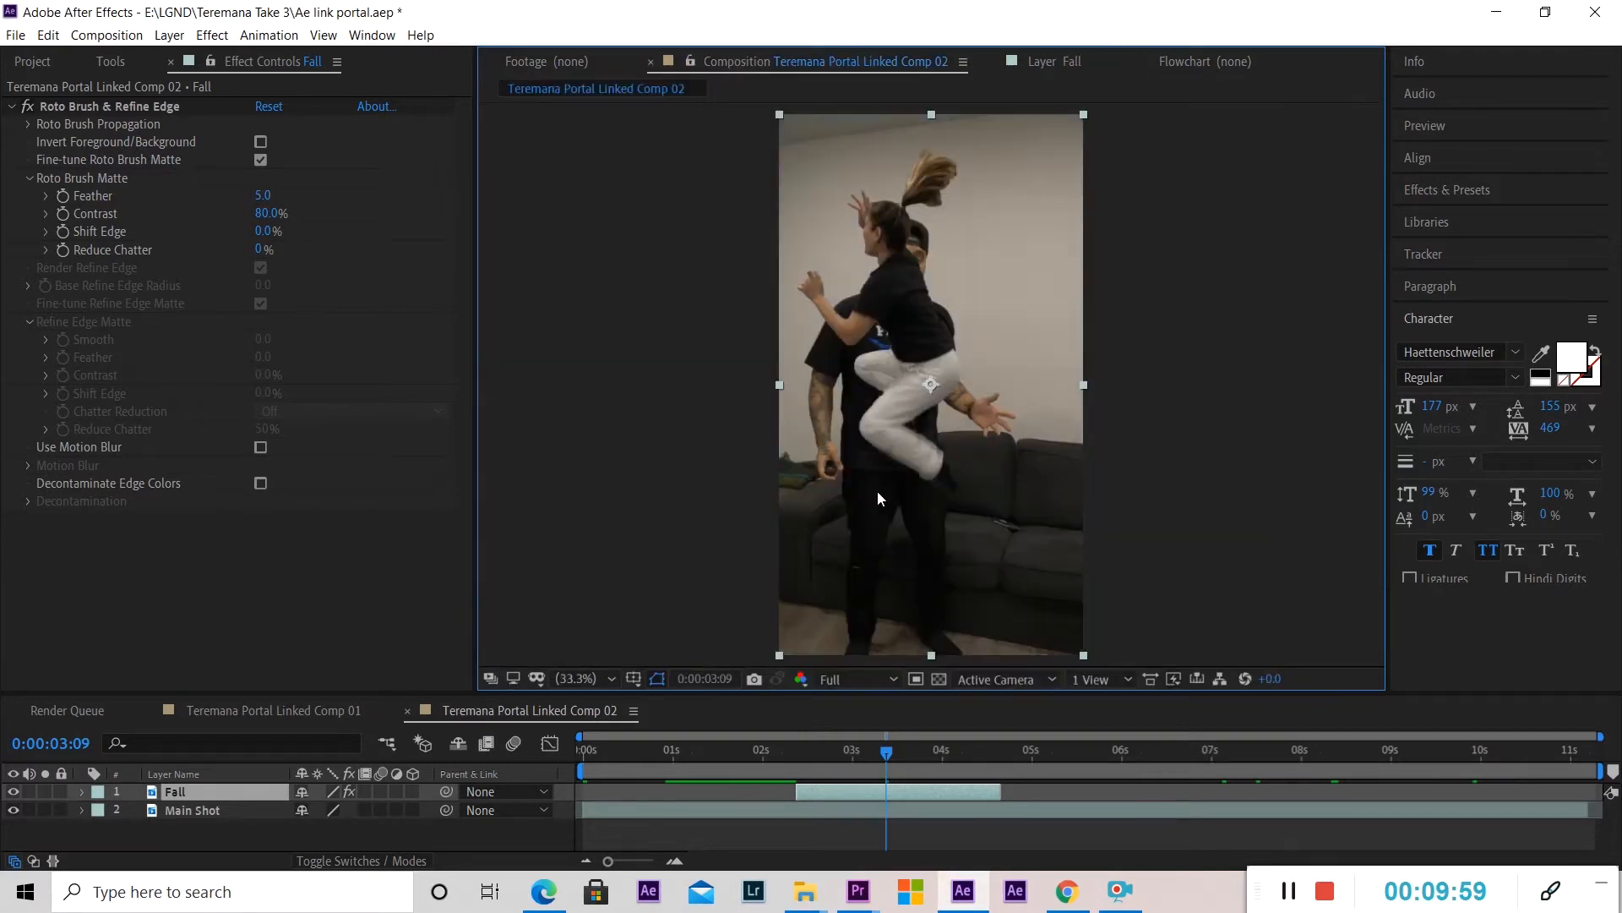
{"action": "left_click", "coordinate": [805, 798]}
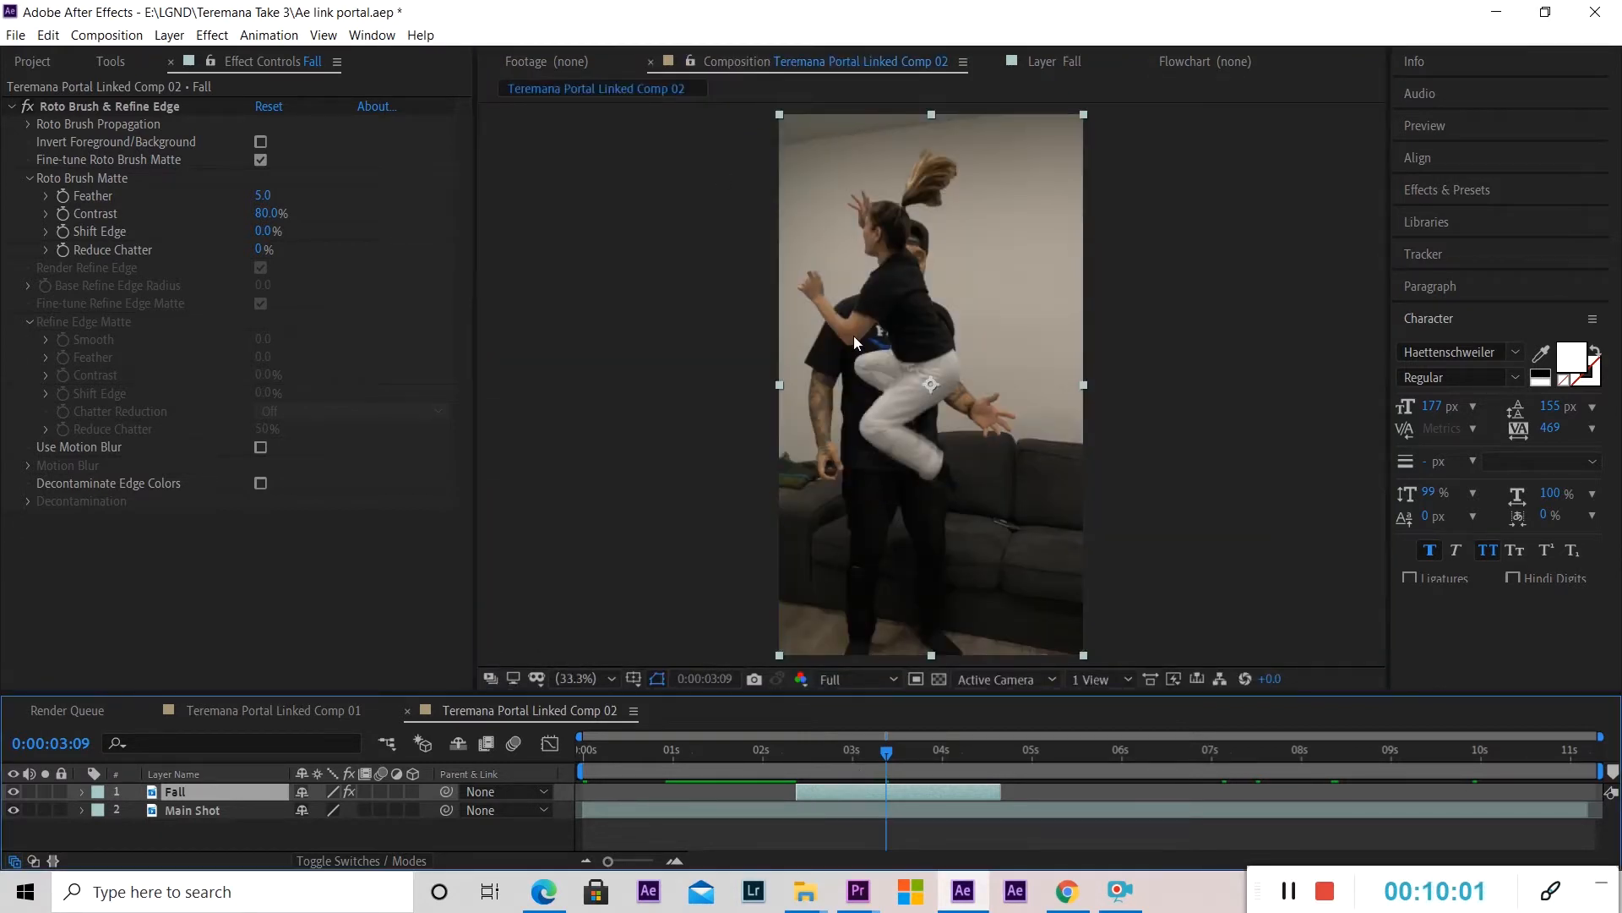
Use the Selection tool to reposition the cut-out woman of the Fall layer in mid-air to the right of the man.
{"action": "left_click", "coordinate": [109, 60]}
{"action": "left_click", "coordinate": [56, 89]}
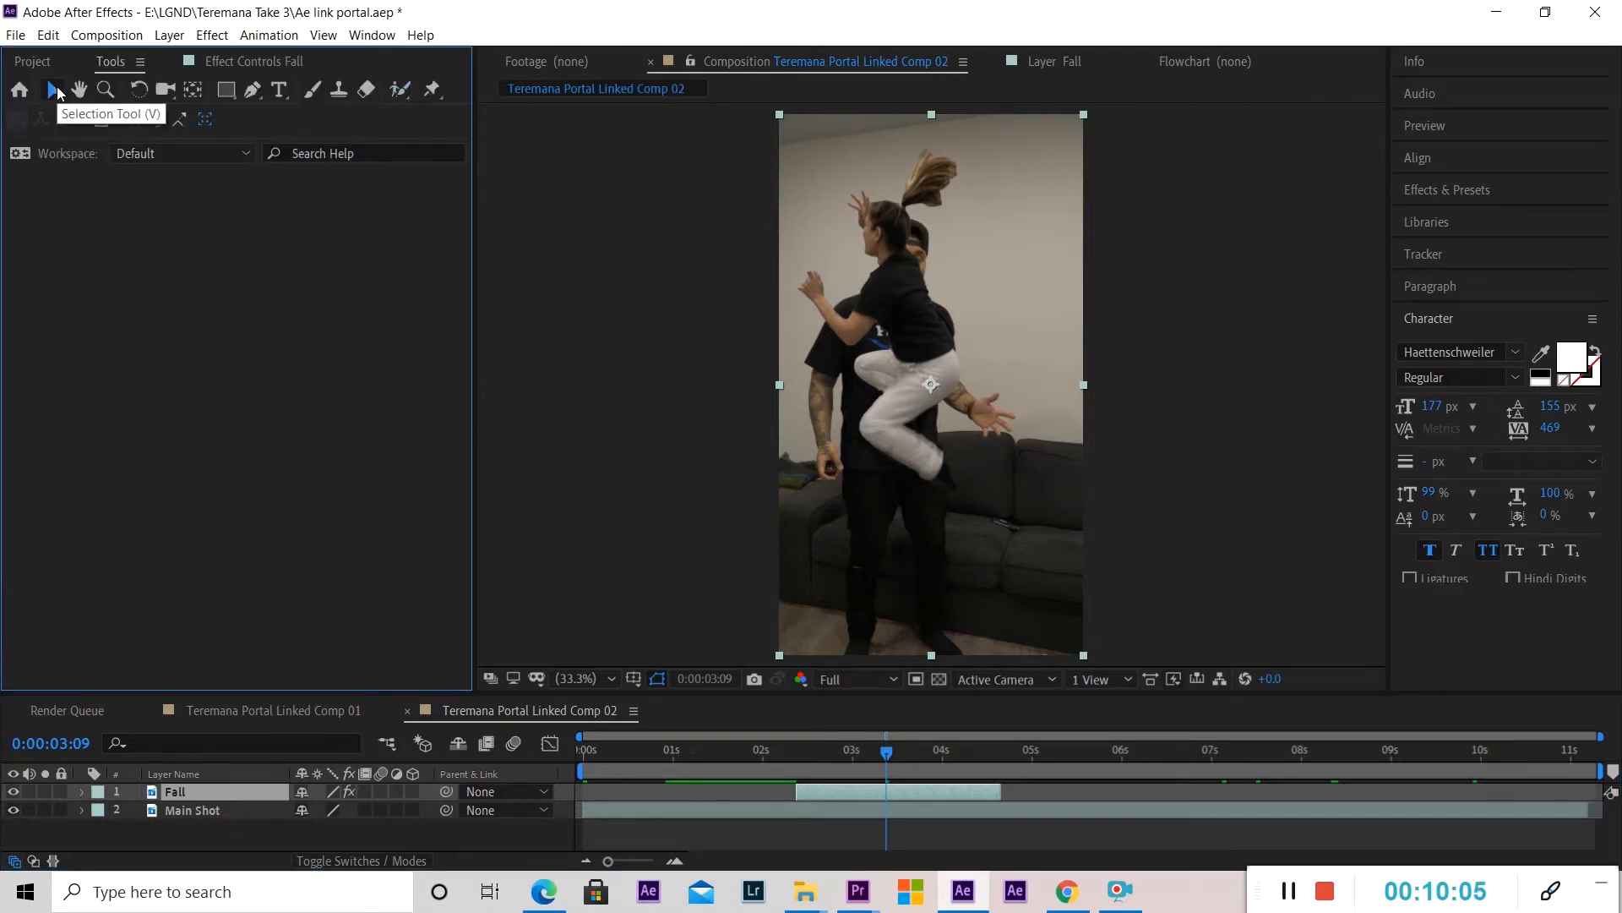
{"action": "left_click_drag", "start_coordinate": [898, 341], "coordinate": [1009, 353]}
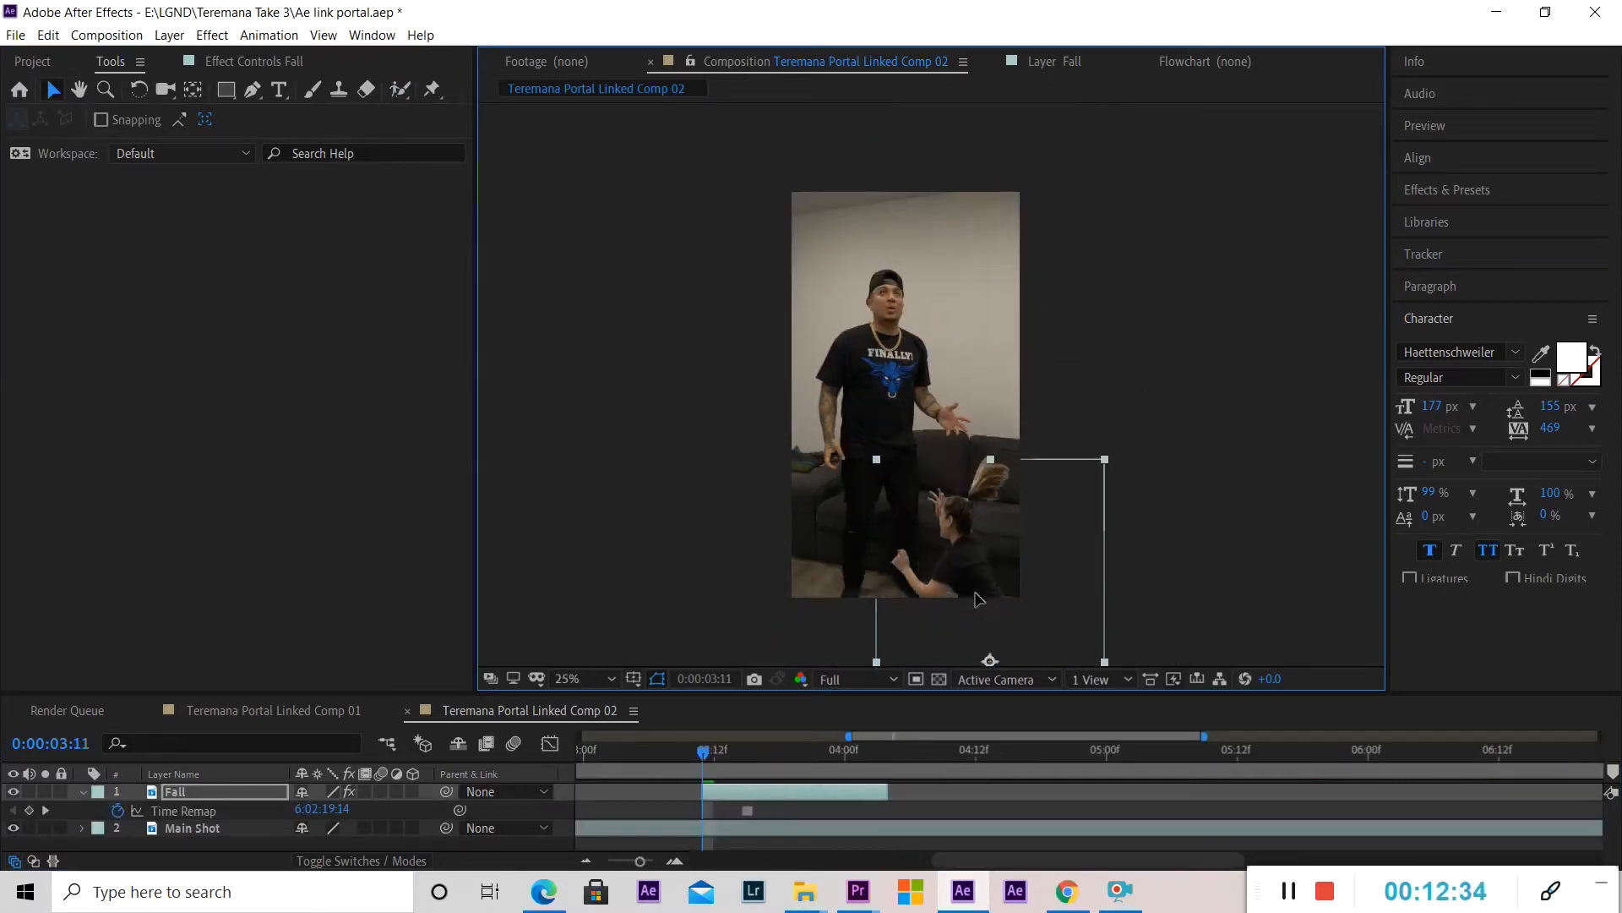
{"action": "left_click_drag", "start_coordinate": [976, 600], "coordinate": [972, 385]}
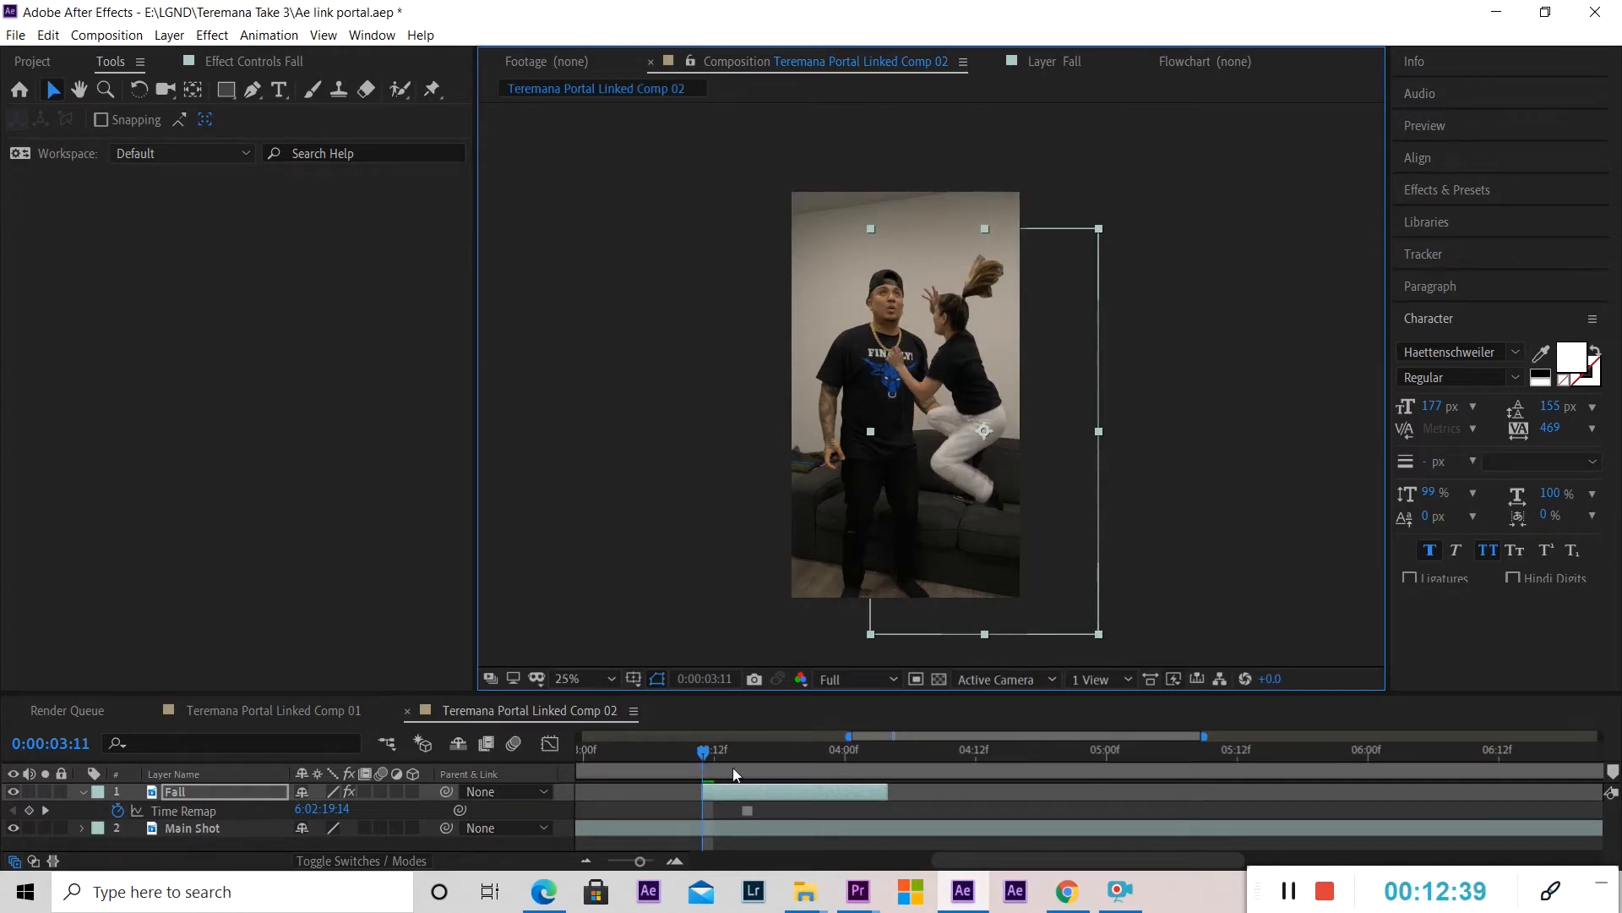
{"action": "left_click_drag", "start_coordinate": [850, 736], "coordinate": [581, 736]}
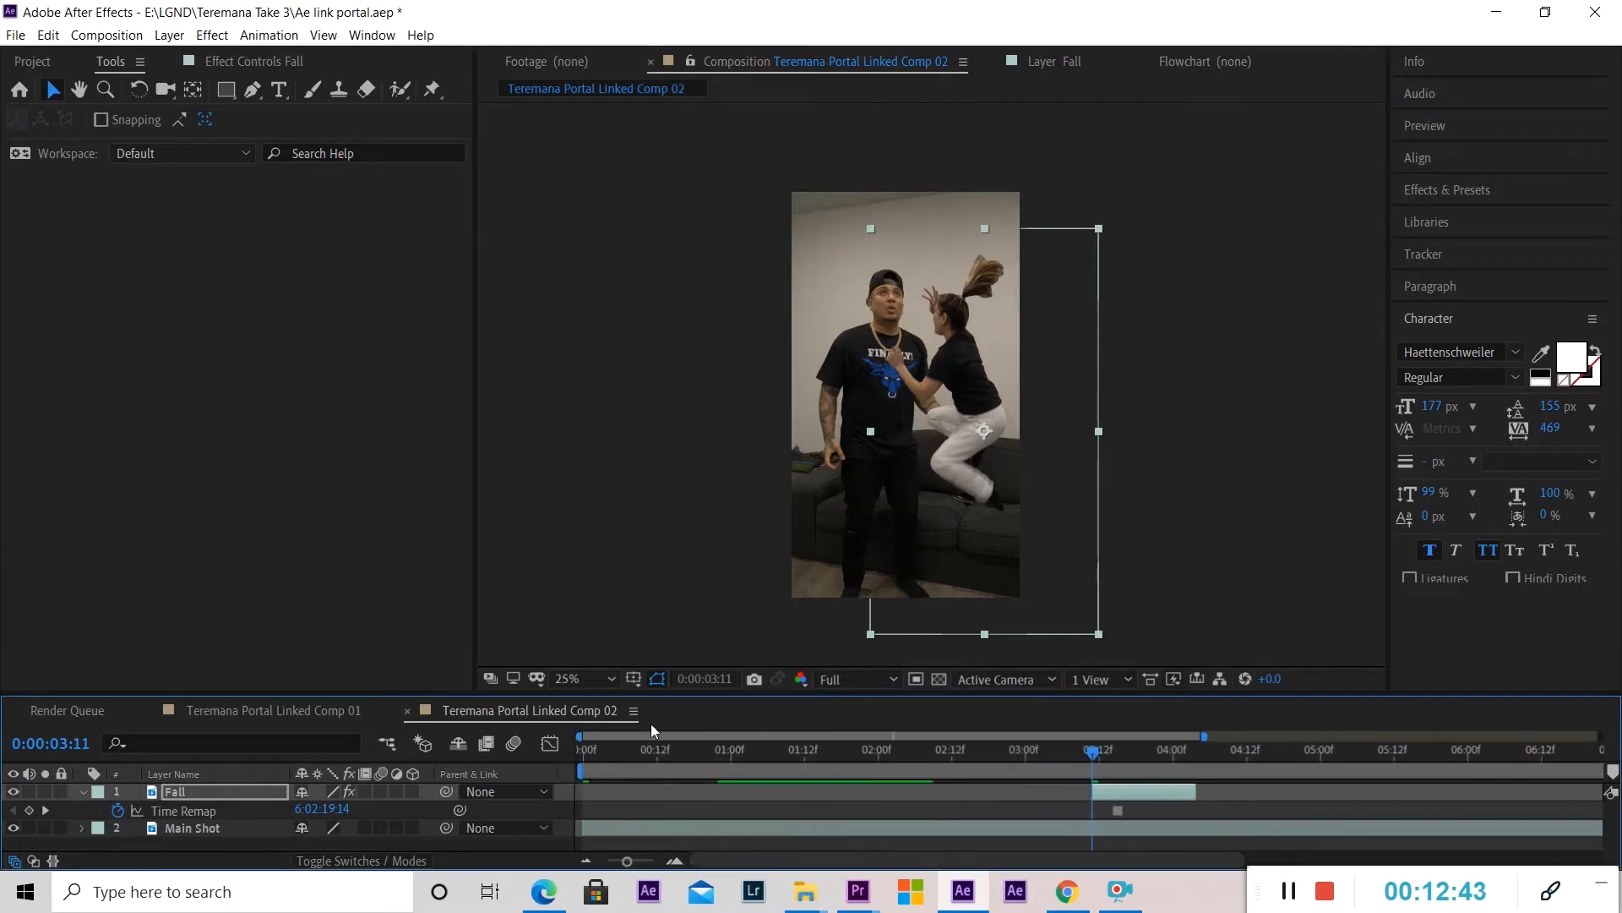
Move the Fall layer to the start of the composition and set the current time to 0:00:00:00.
{"action": "left_click_drag", "start_coordinate": [1122, 793], "coordinate": [612, 793]}
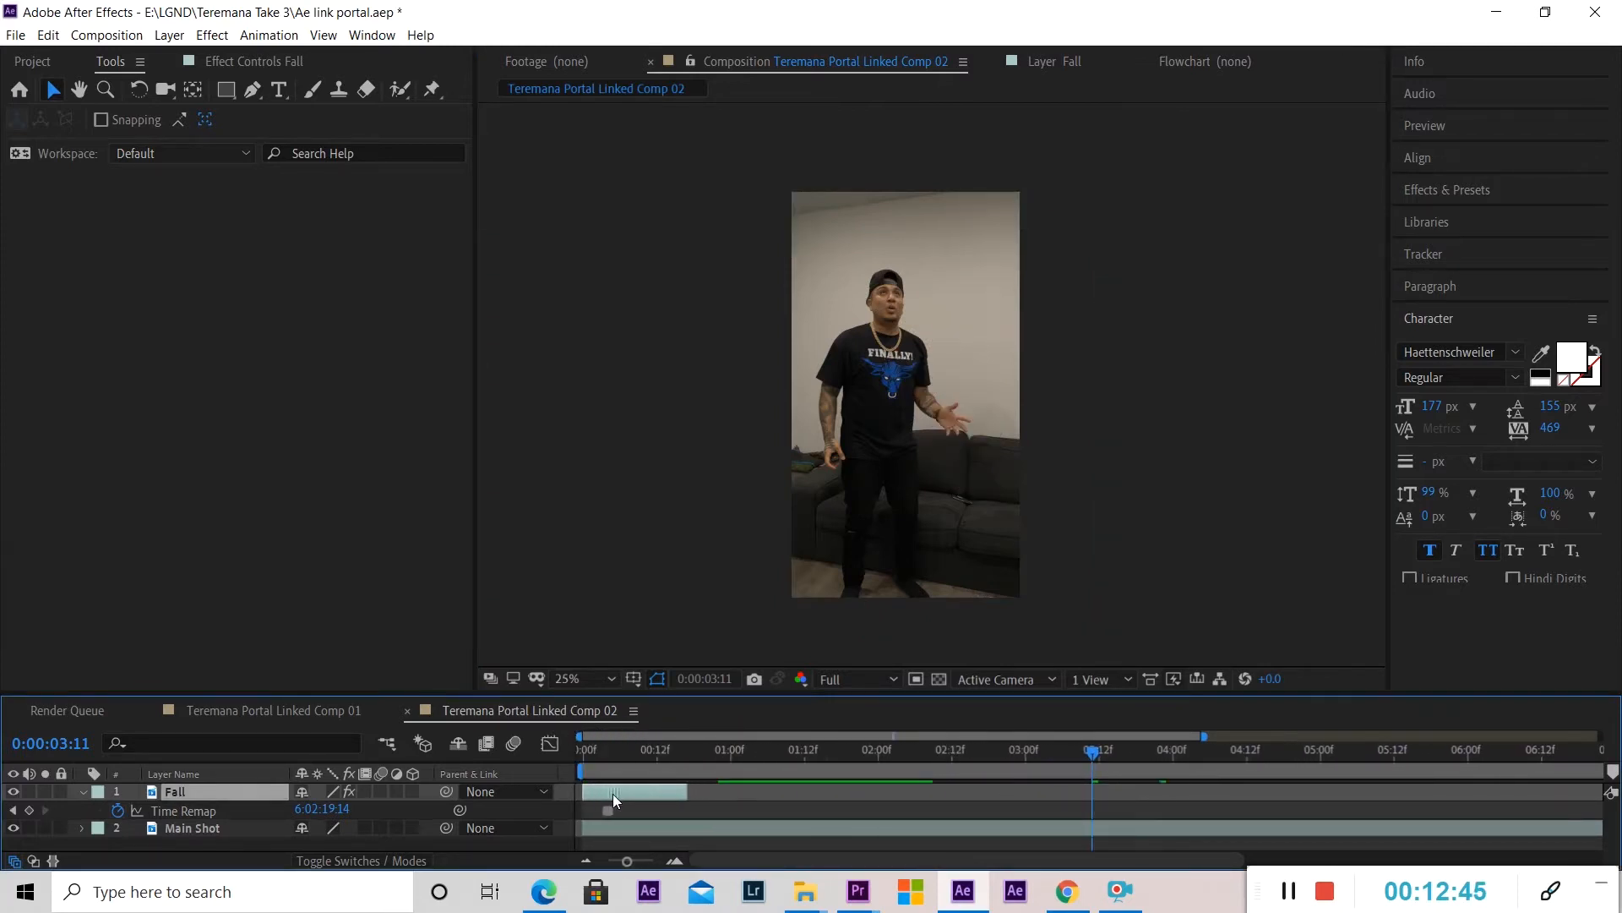
{"action": "left_click", "coordinate": [582, 749]}
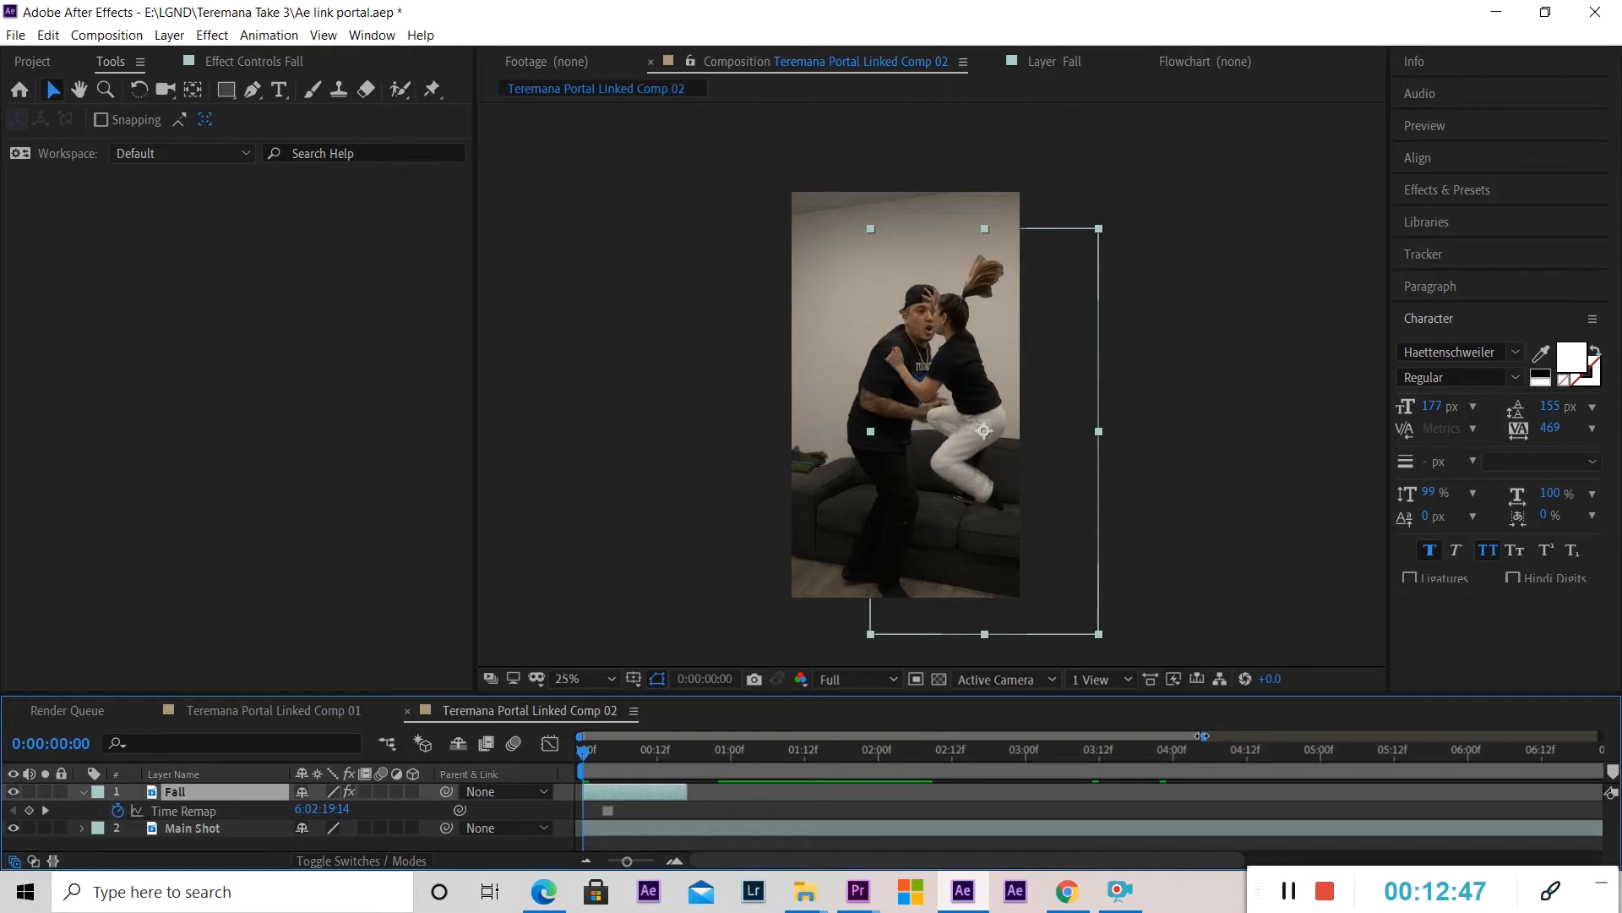
{"action": "left_click_drag", "start_coordinate": [1201, 735], "coordinate": [691, 736]}
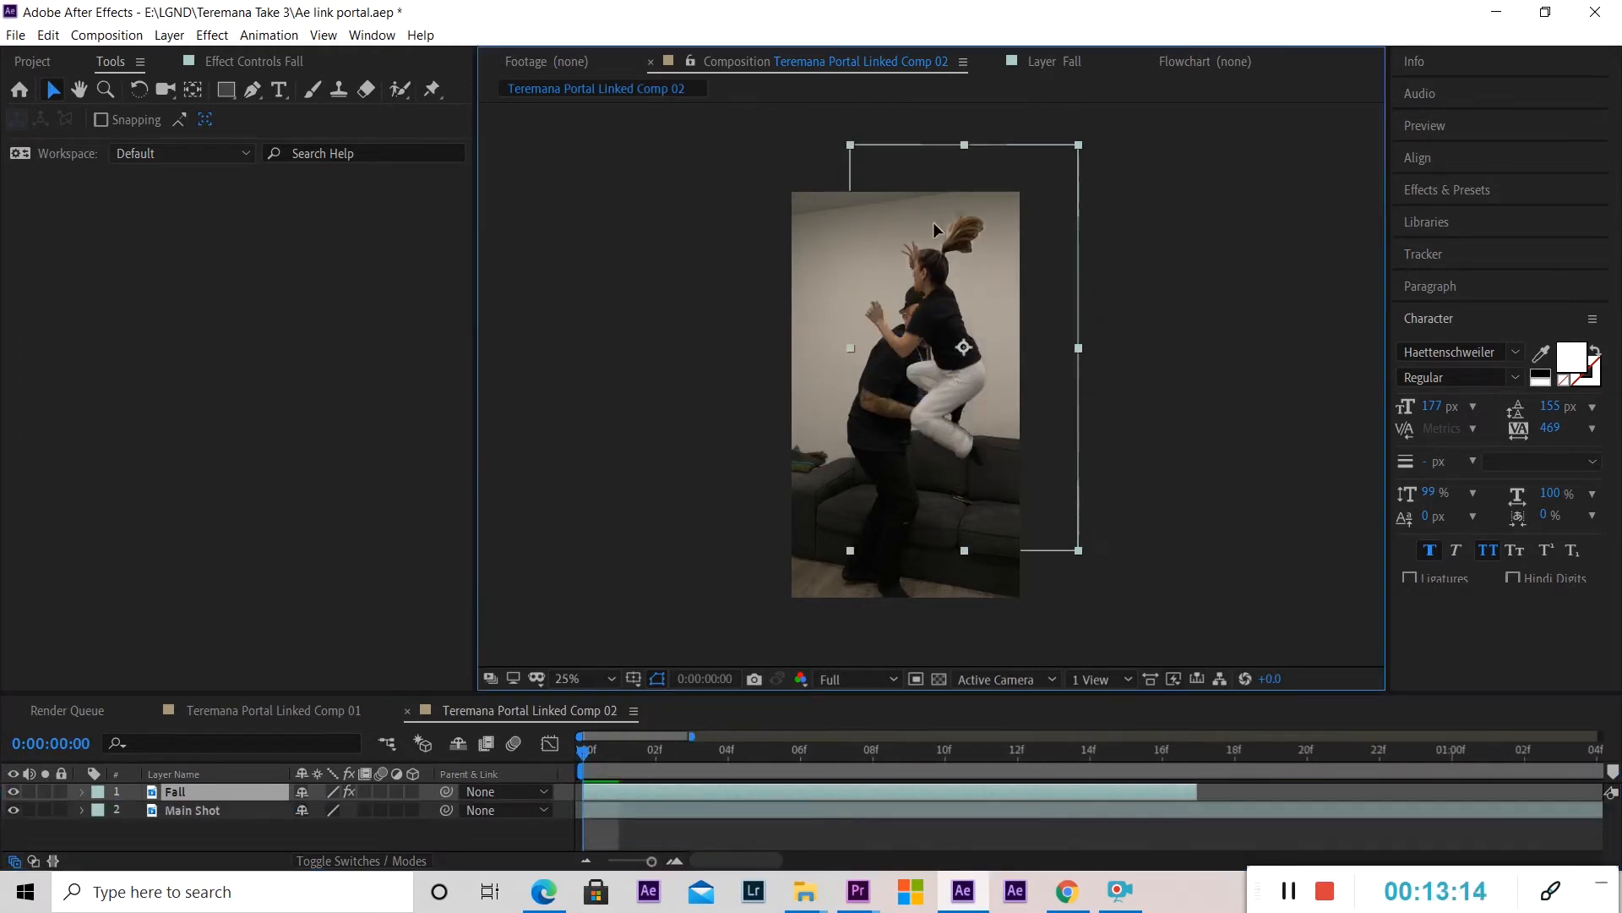
Place the cut-out woman above the frame and start Position keyframing on the Fall layer at 912, -399 at 0:00:00:00.
{"action": "left_click_drag", "start_coordinate": [935, 405], "coordinate": [941, 667]}
{"action": "left_click_drag", "start_coordinate": [946, 531], "coordinate": [955, 68]}
{"action": "left_click", "coordinate": [82, 796]}
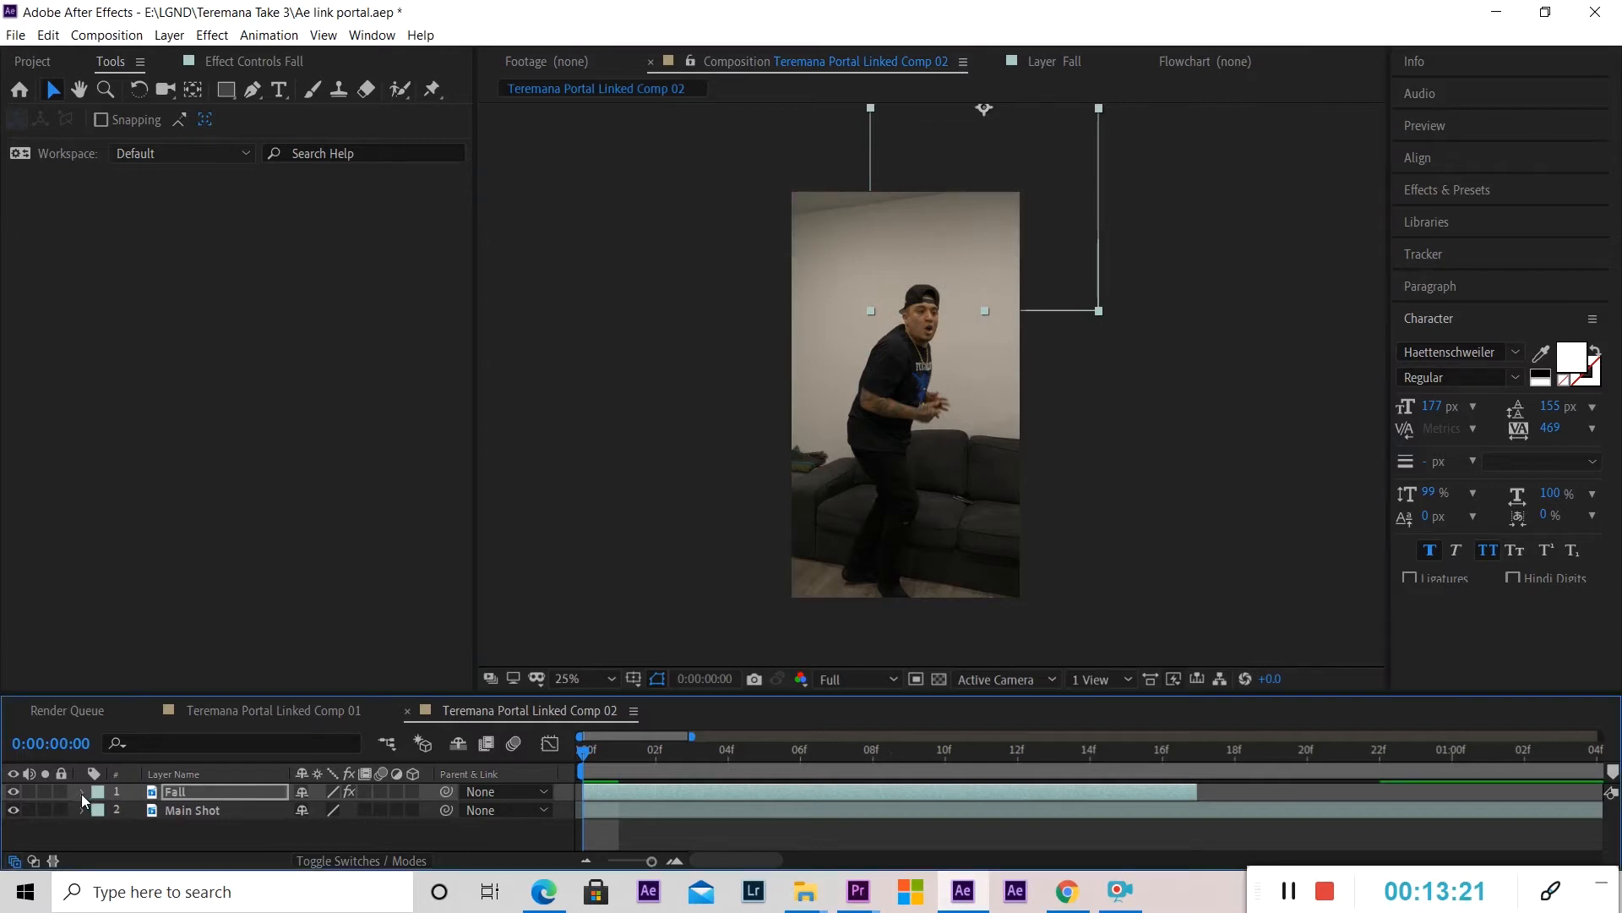
{"action": "left_click", "coordinate": [82, 792]}
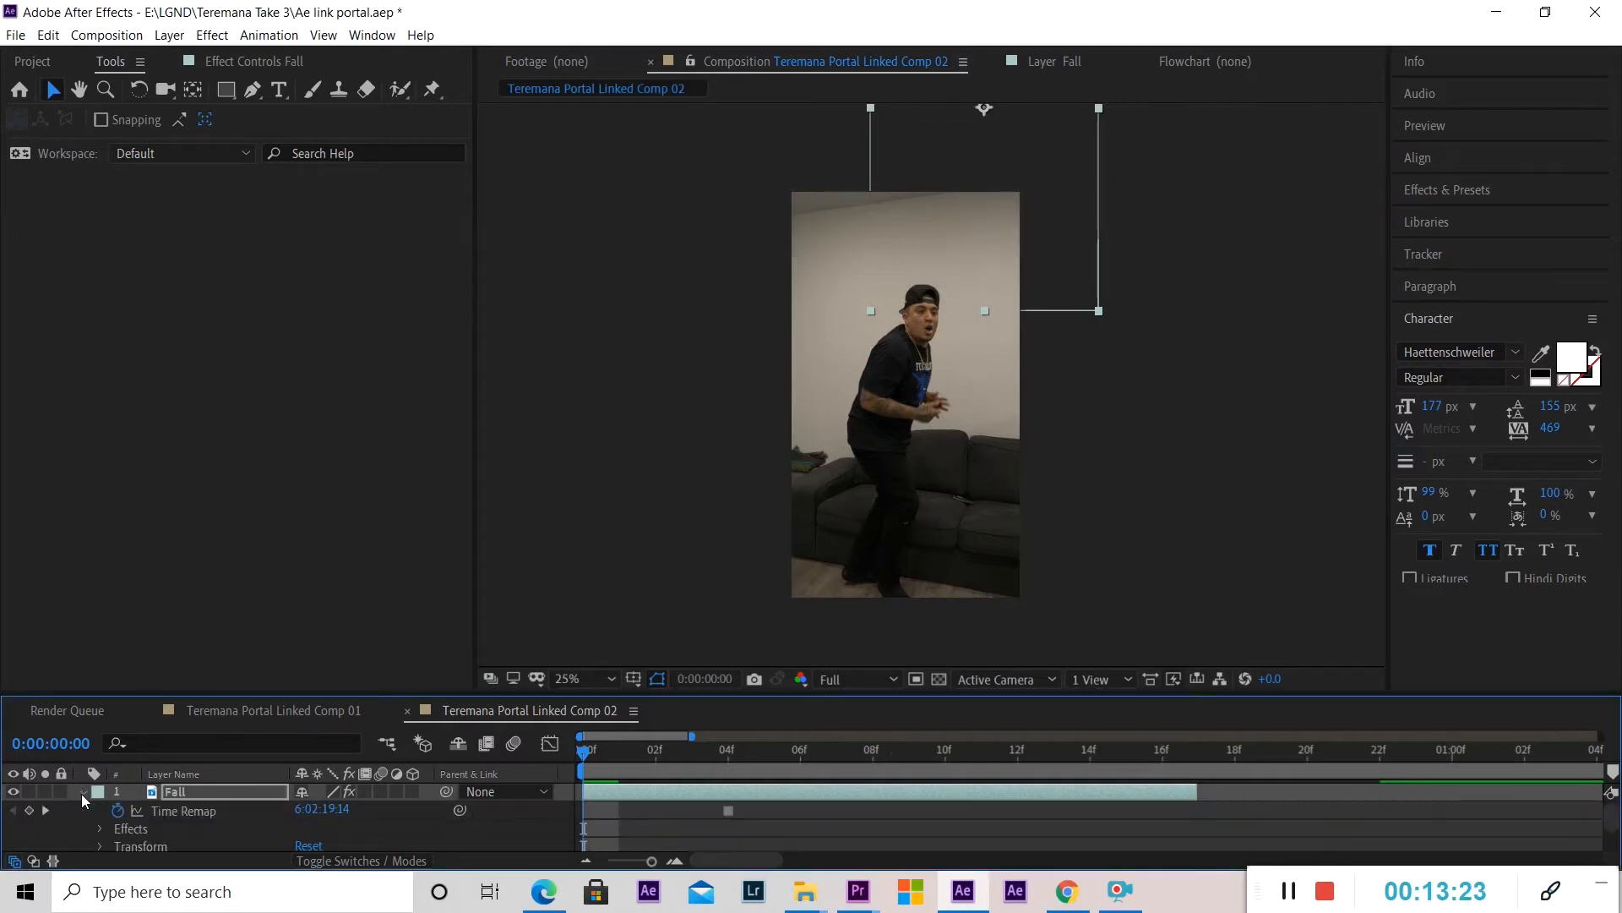
{"action": "scroll", "coordinate": [79, 811], "scroll_direction": "down", "scroll_amount": 2}
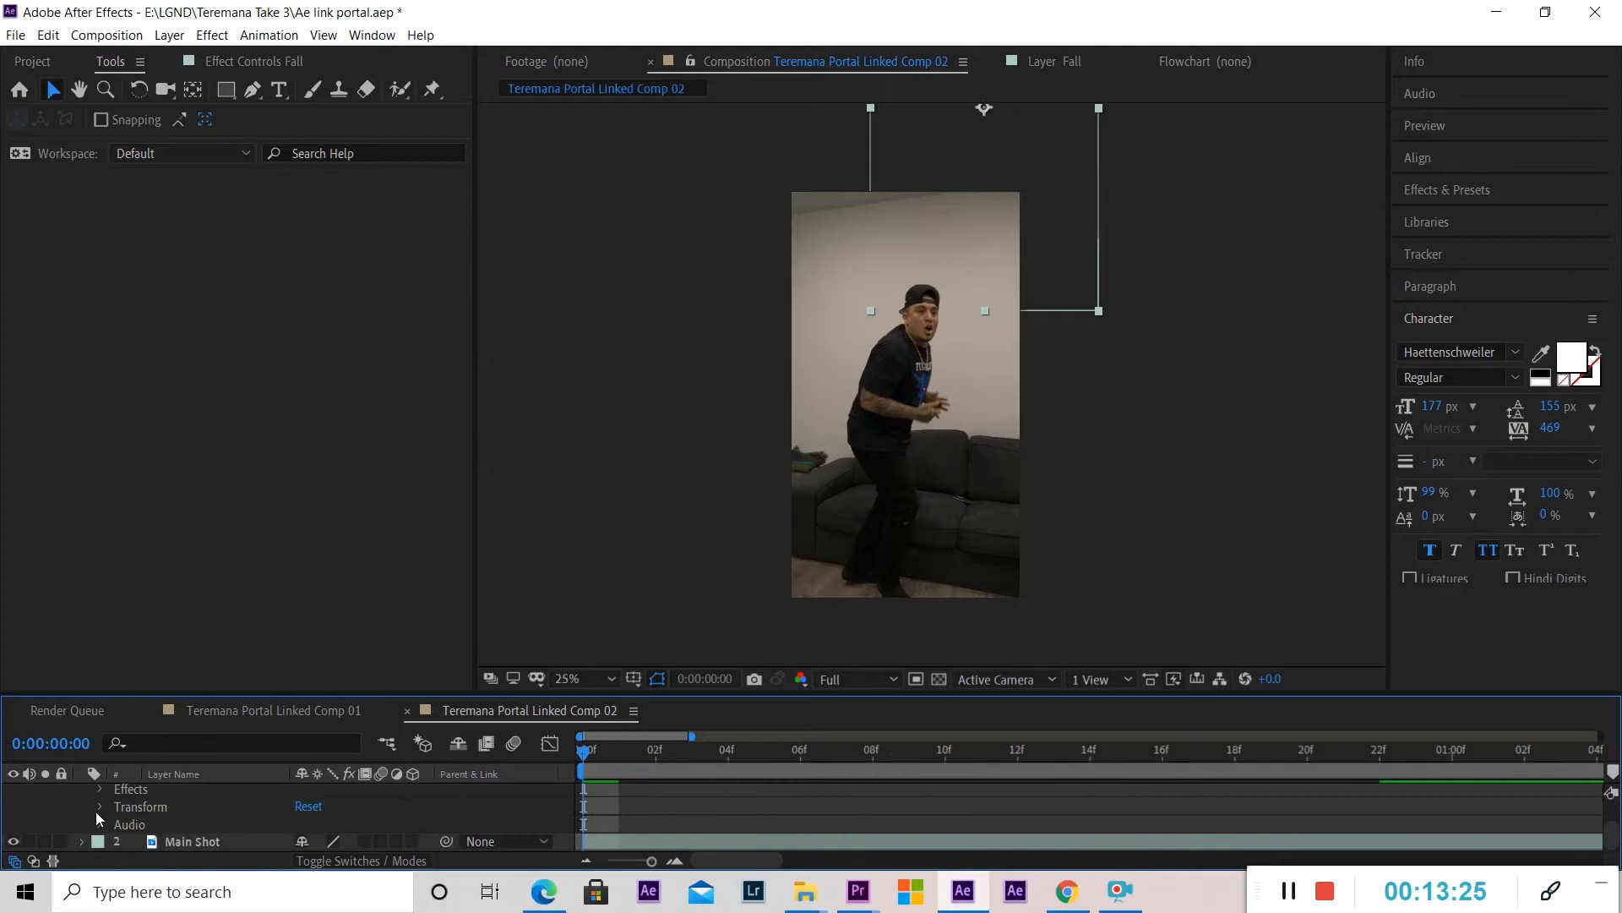
{"action": "left_click", "coordinate": [100, 807]}
{"action": "left_click", "coordinate": [137, 829]}
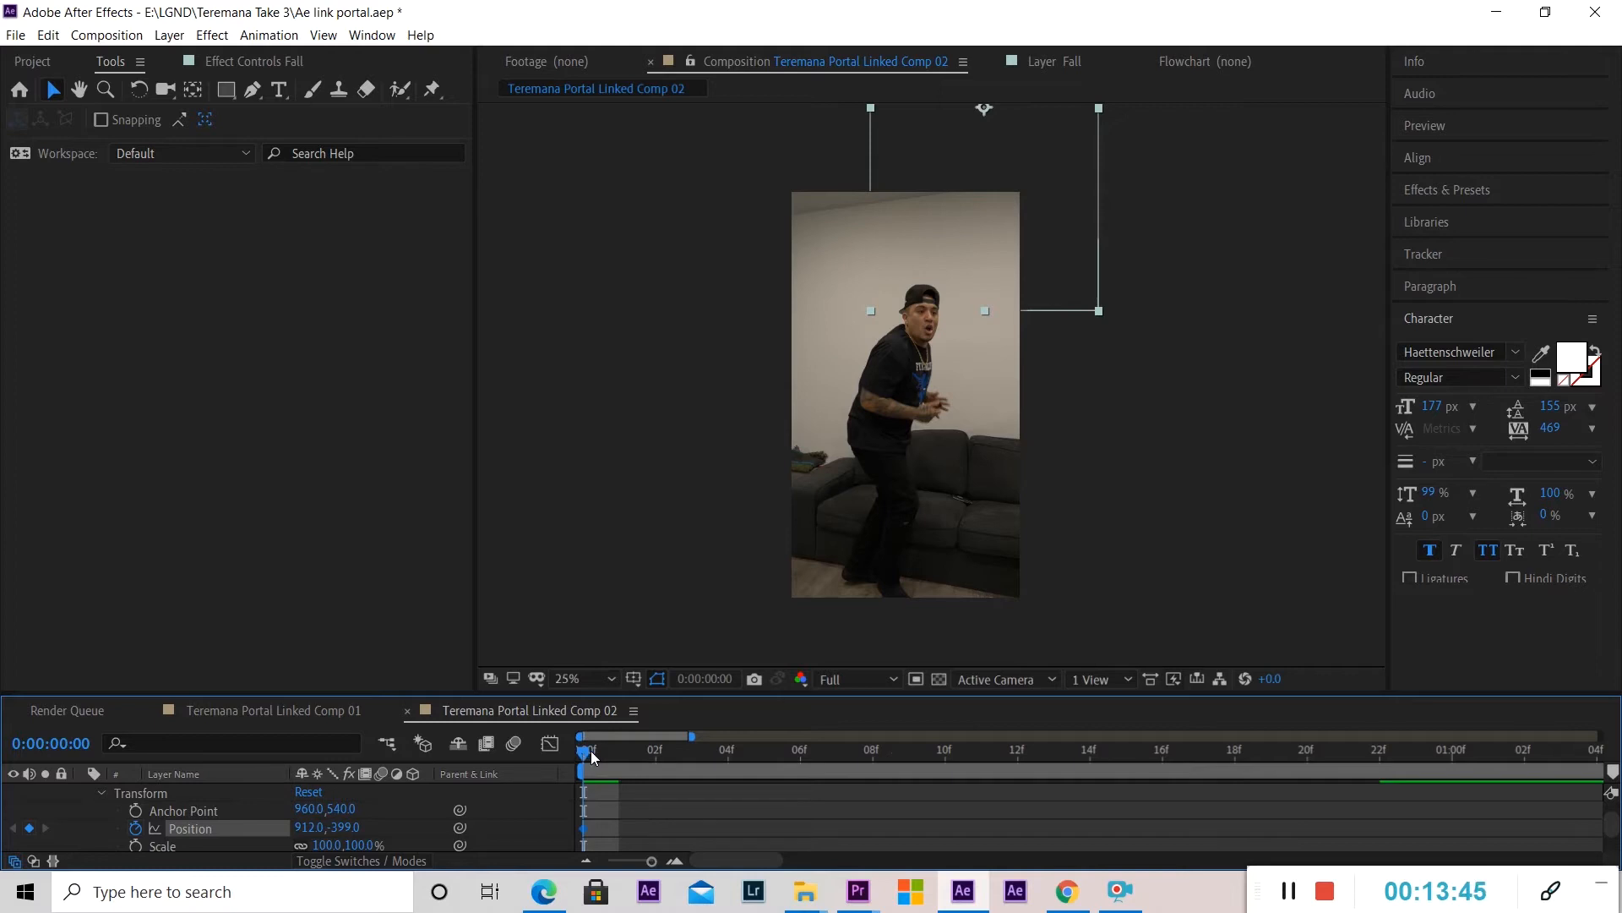
At 0:00:00:10, move the woman straight down below the frame to Position 912, 2841 and preview the fall.
{"action": "left_click_drag", "start_coordinate": [589, 754], "coordinate": [955, 762]}
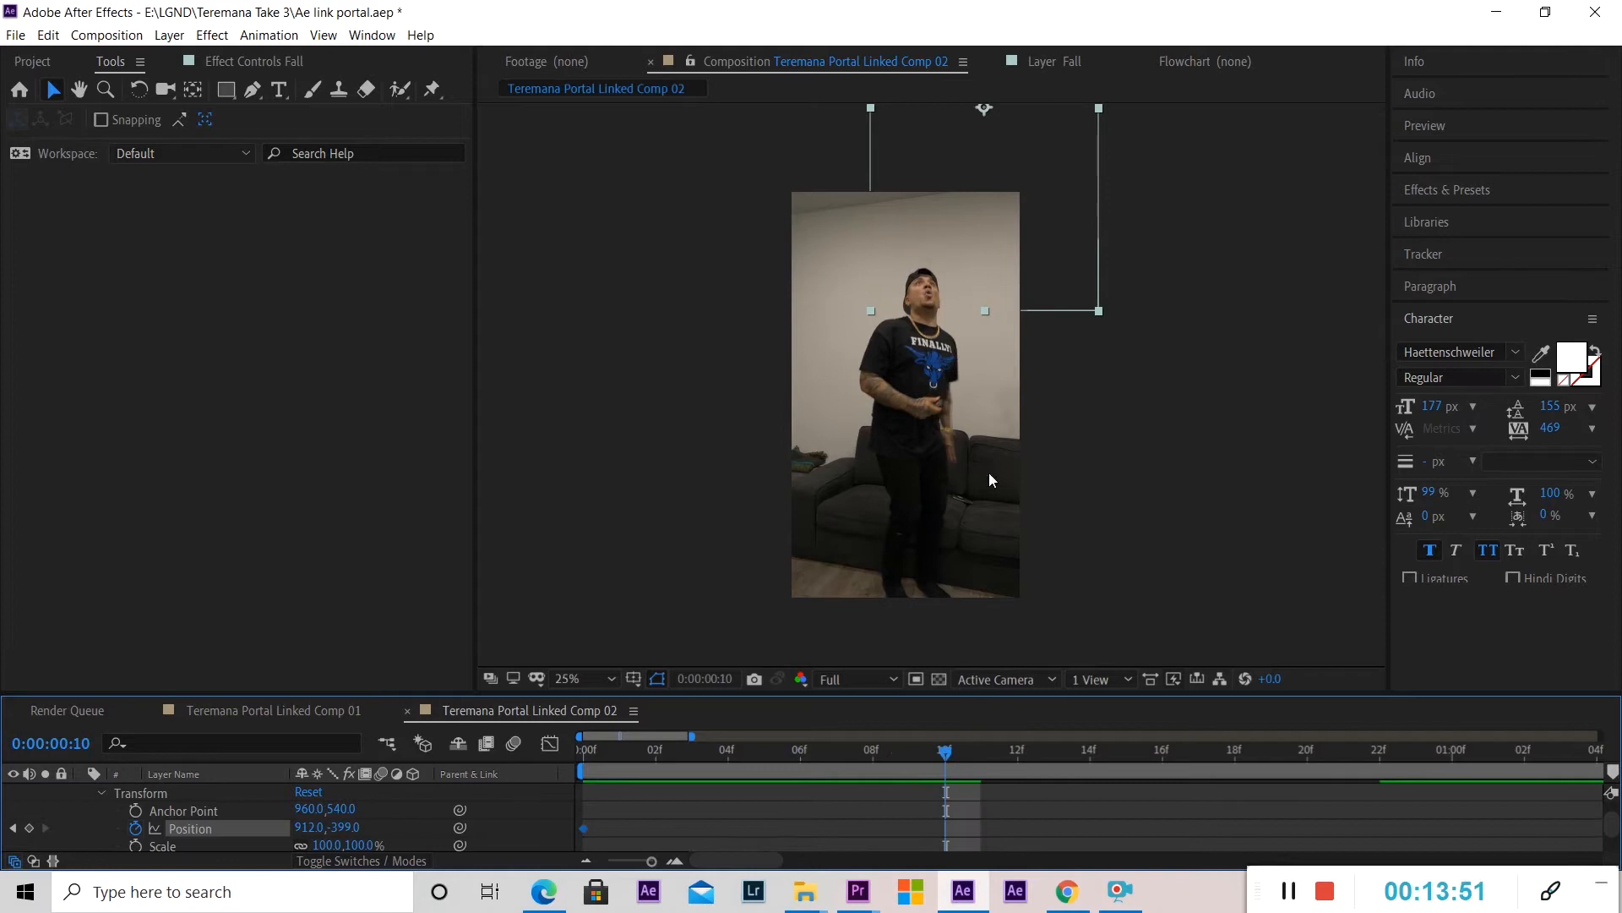
{"action": "left_click", "coordinate": [998, 155]}
{"action": "left_click_drag", "start_coordinate": [998, 157], "coordinate": [993, 841]}
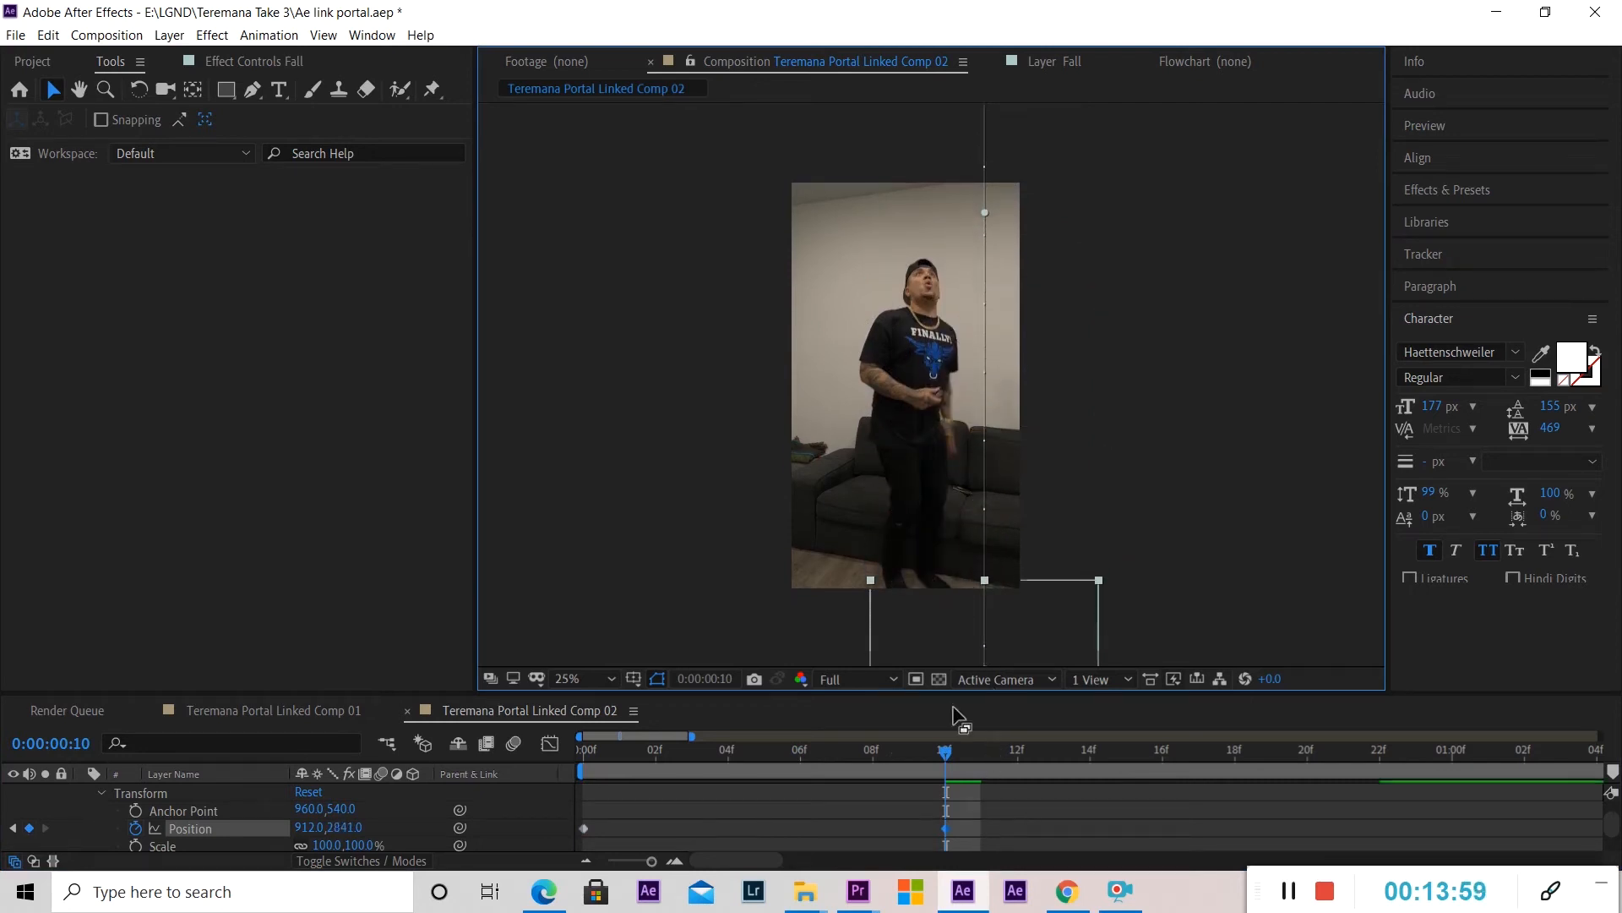
{"action": "left_click_drag", "start_coordinate": [881, 759], "coordinate": [560, 752]}
{"action": "key", "text": "space"}
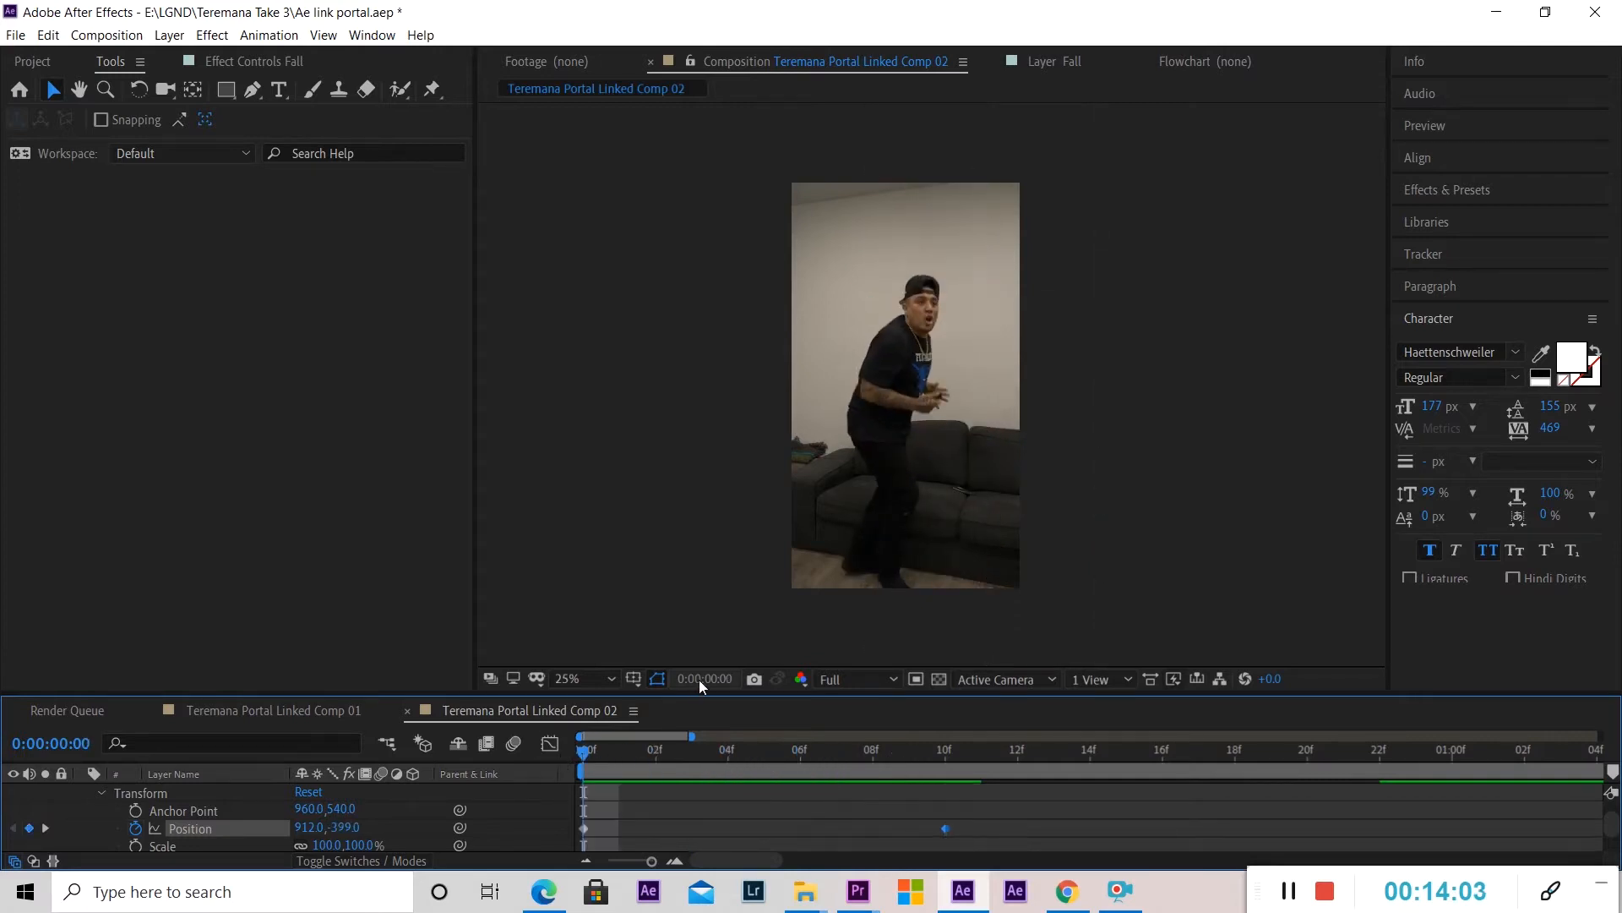
{"action": "key", "text": "space"}
{"action": "mouse_move", "coordinate": [725, 761]}
{"action": "left_mouse_down"}
{"action": "mouse_move", "coordinate": [696, 758]}
{"action": "mouse_move", "coordinate": [758, 763]}
{"action": "mouse_move", "coordinate": [704, 763]}
{"action": "left_mouse_up"}
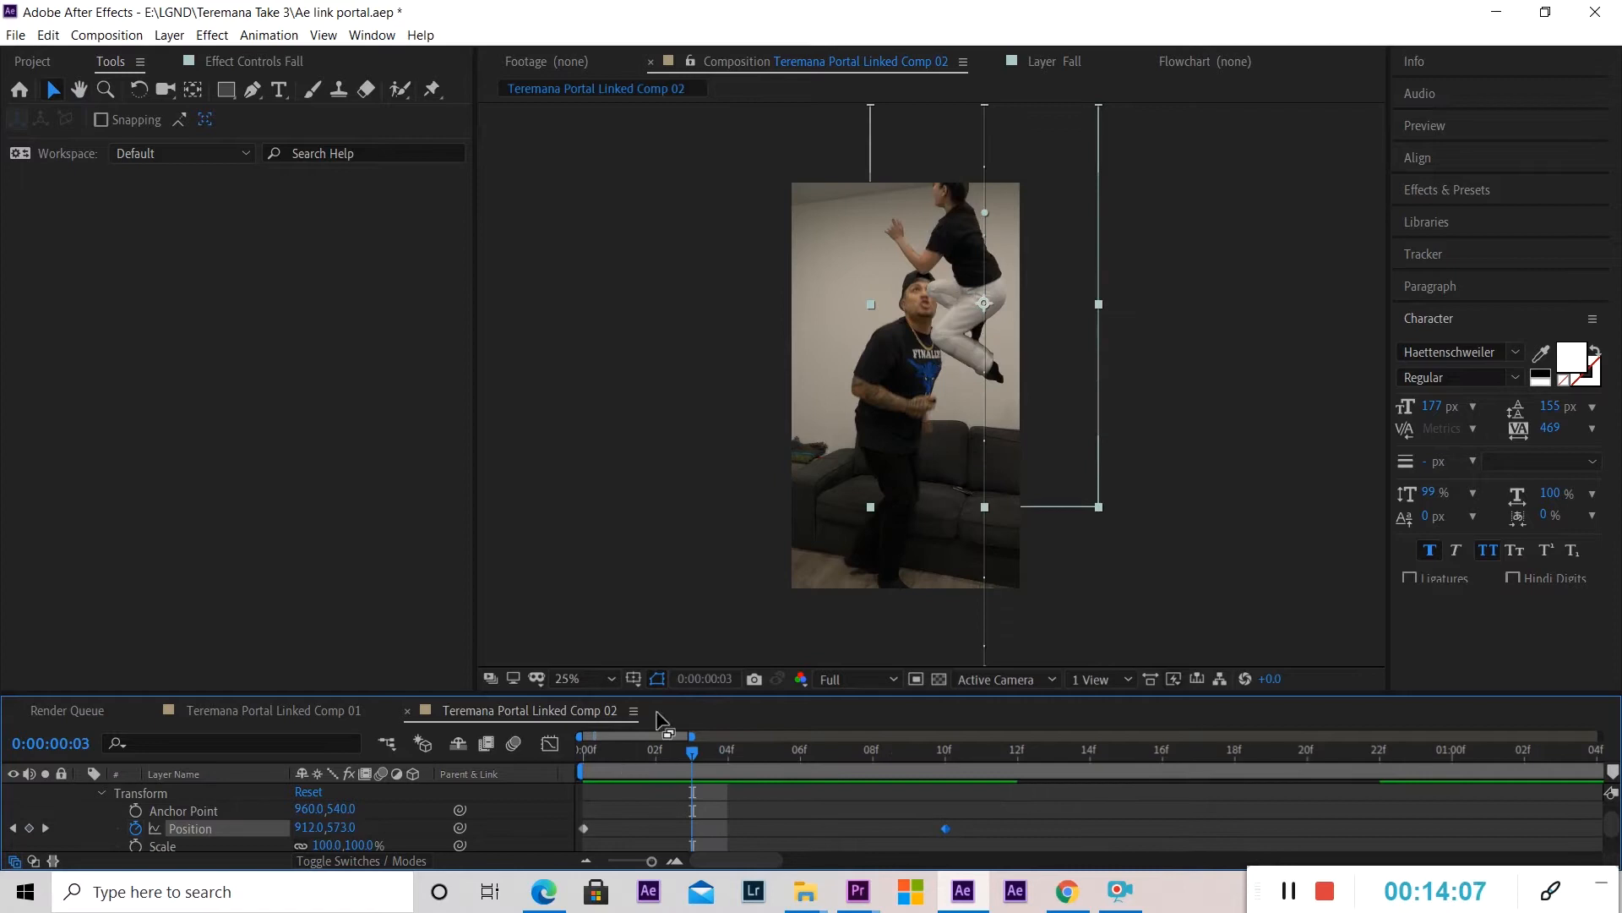
Trim the end of the Fall layer to its last Position keyframe at 0:00:00:10 and collapse the layer's properties.
{"action": "left_click_drag", "start_coordinate": [654, 693], "coordinate": [793, 652]}
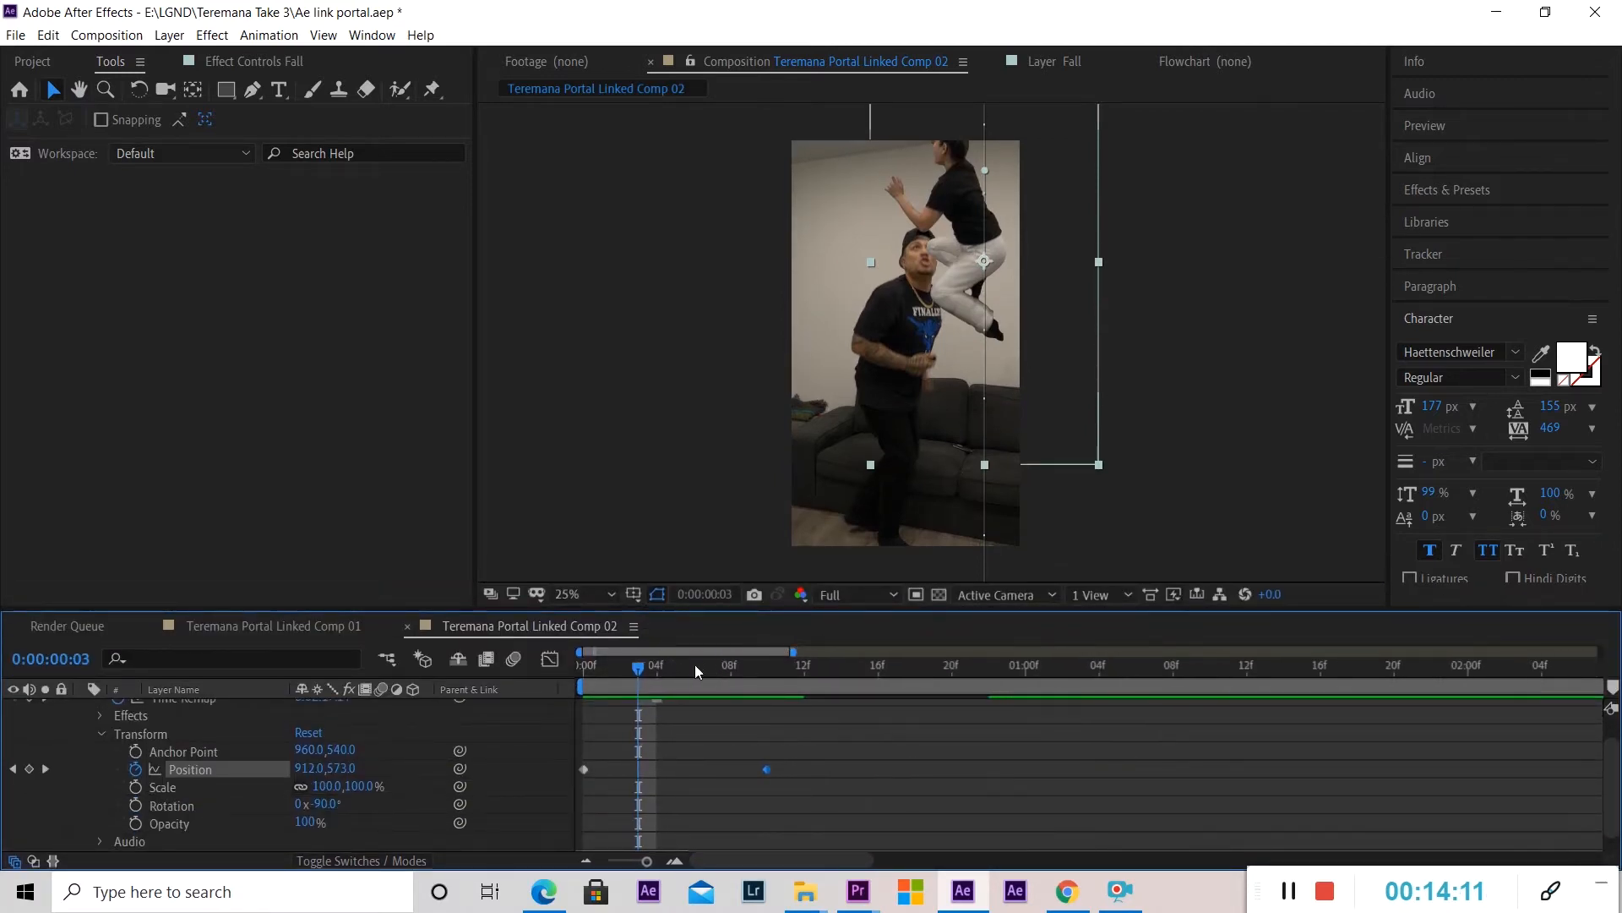
{"action": "left_click_drag", "start_coordinate": [667, 666], "coordinate": [772, 668]}
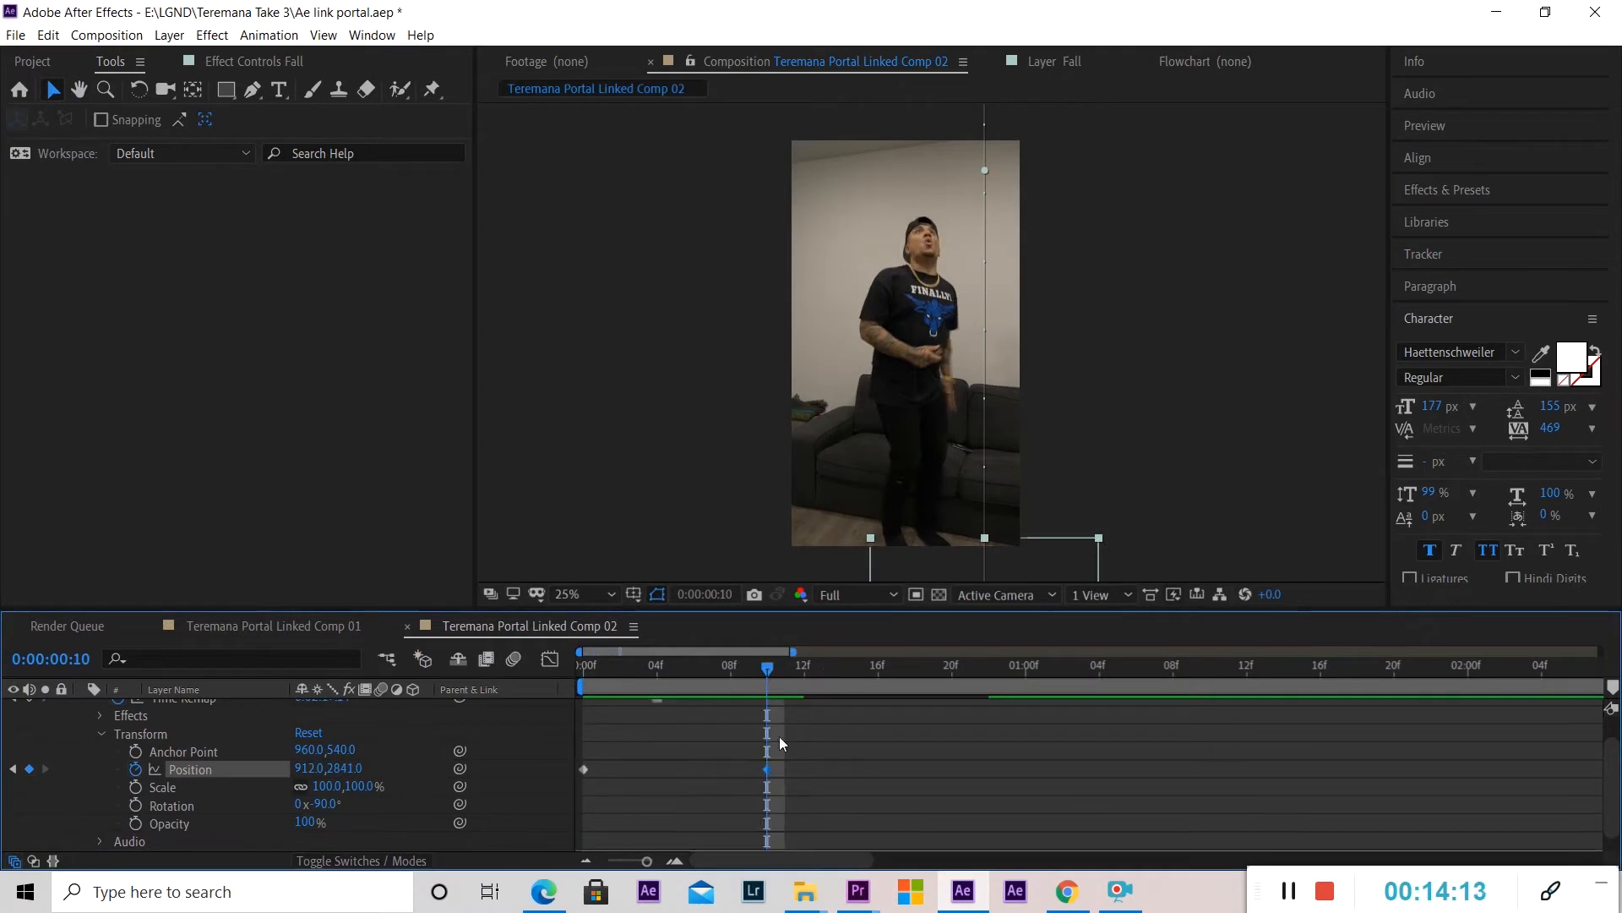
{"action": "scroll", "coordinate": [780, 737], "scroll_direction": "up", "scroll_amount": 1}
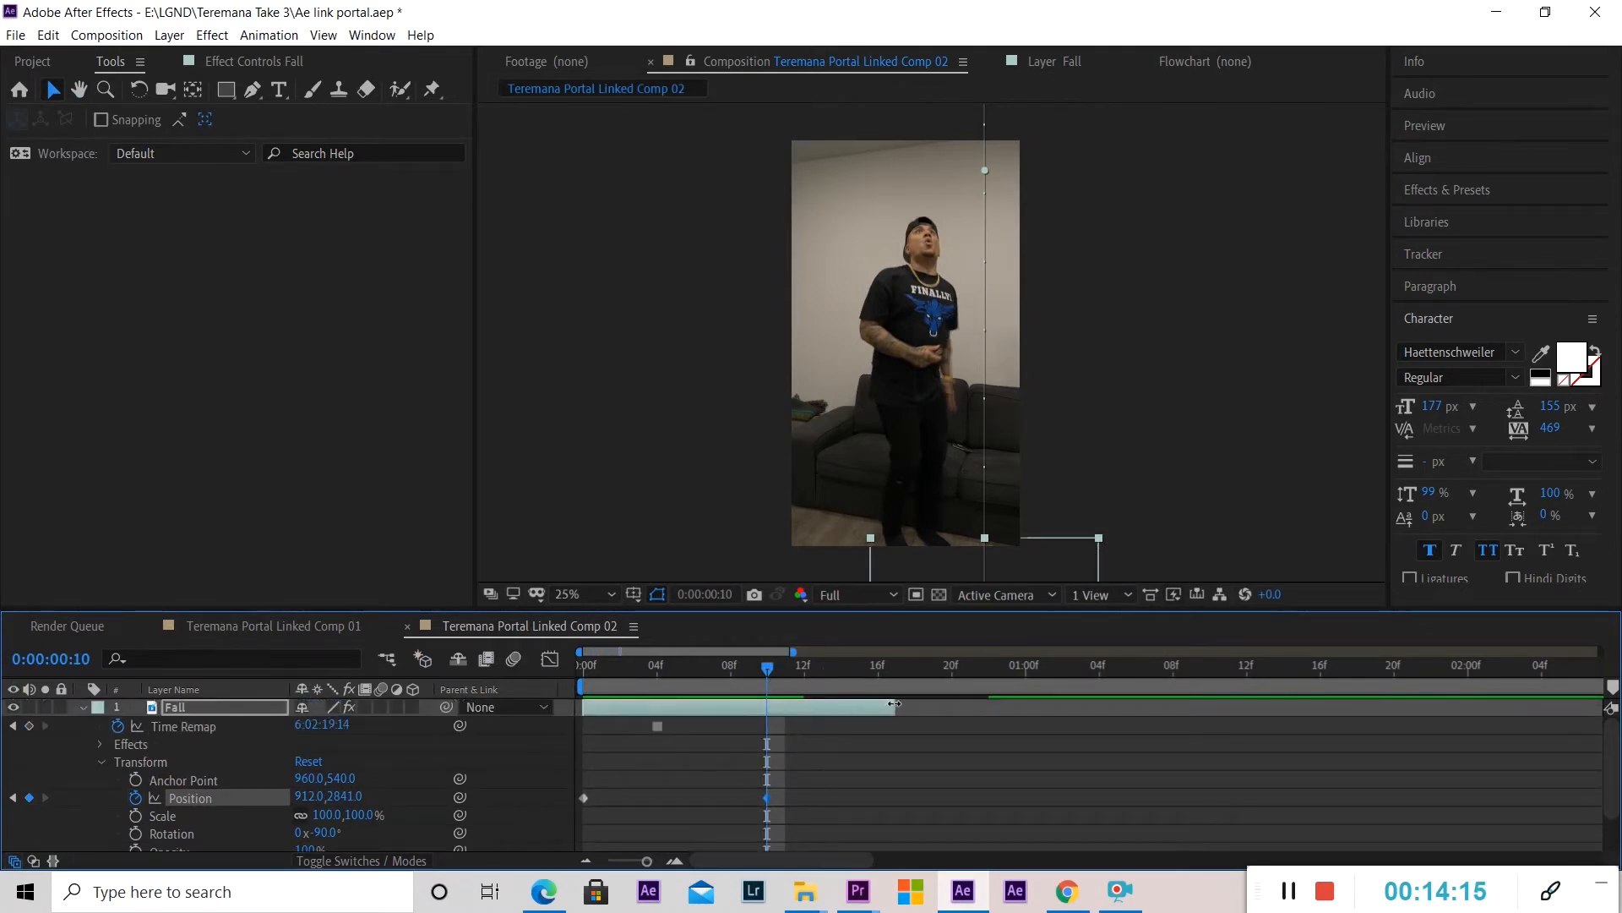
{"action": "left_click_drag", "start_coordinate": [894, 704], "coordinate": [775, 709]}
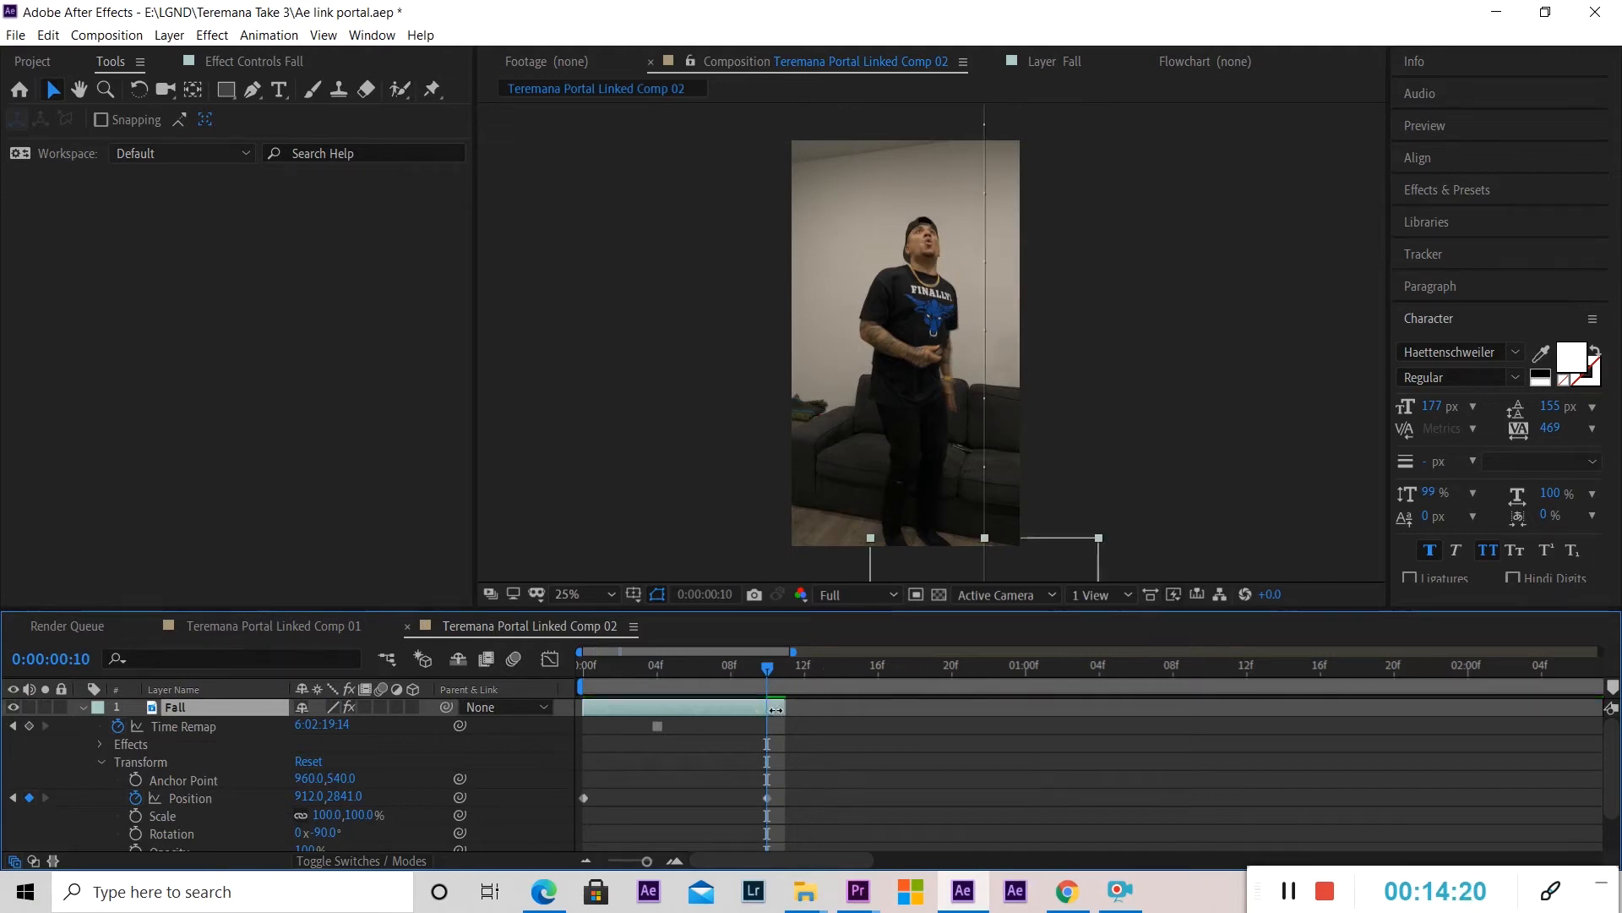
{"action": "left_click", "coordinate": [82, 707]}
Enable motion blur for the Fall layer and the composition, and preview the blurred fall from the start.
{"action": "left_click", "coordinate": [618, 680]}
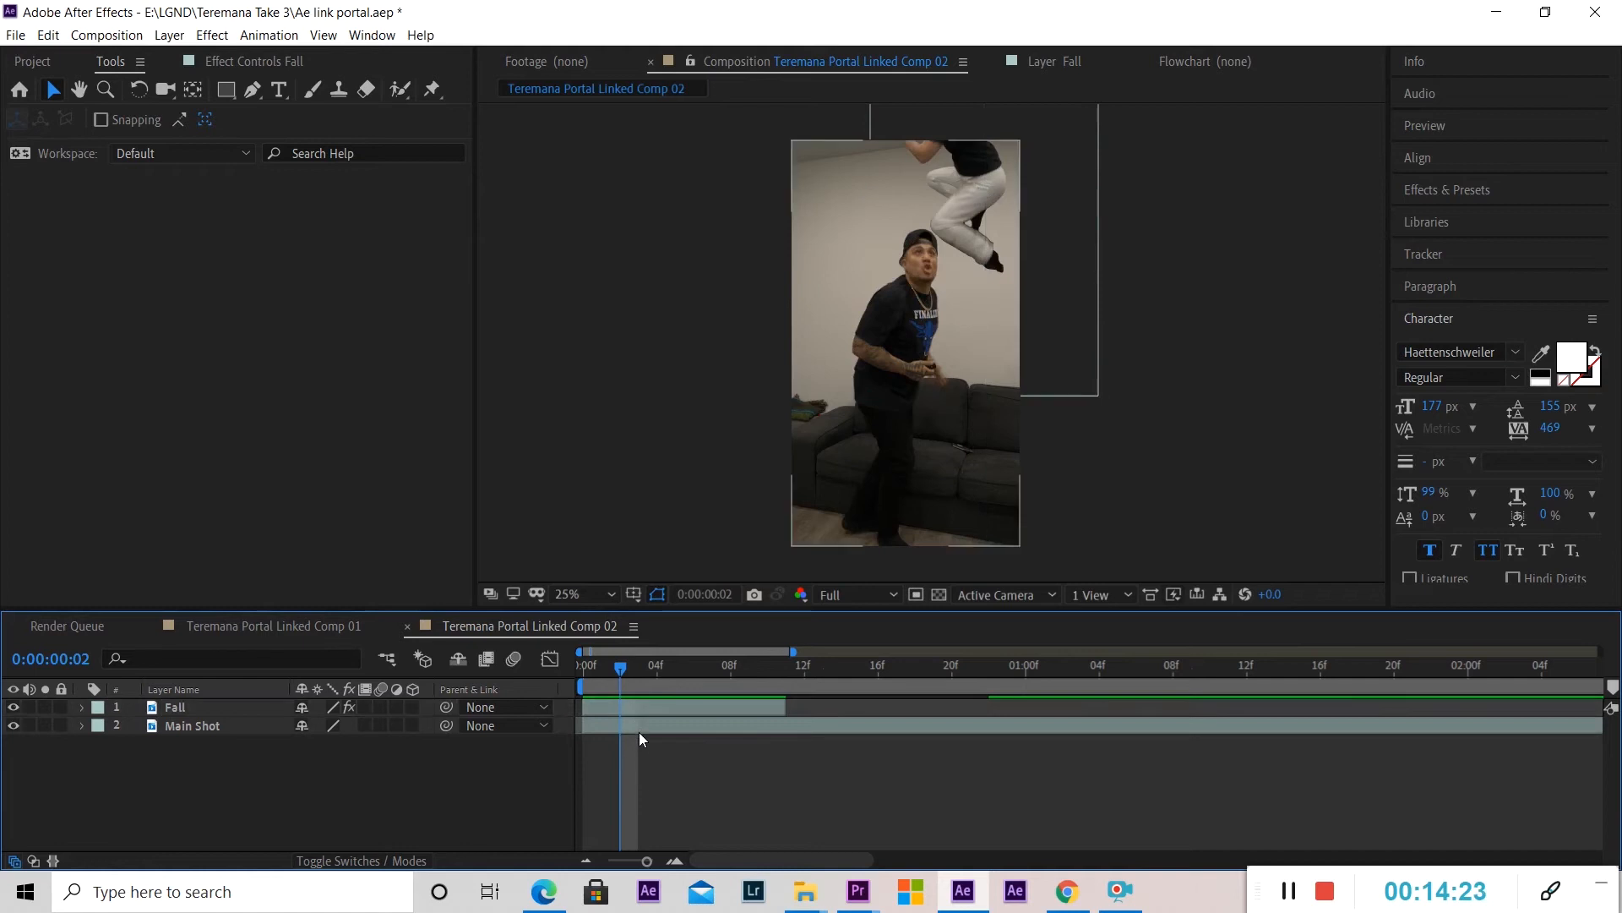
{"action": "mouse_move", "coordinate": [625, 669]}
{"action": "left_mouse_down"}
{"action": "mouse_move", "coordinate": [685, 667]}
{"action": "mouse_move", "coordinate": [649, 669]}
{"action": "left_mouse_up"}
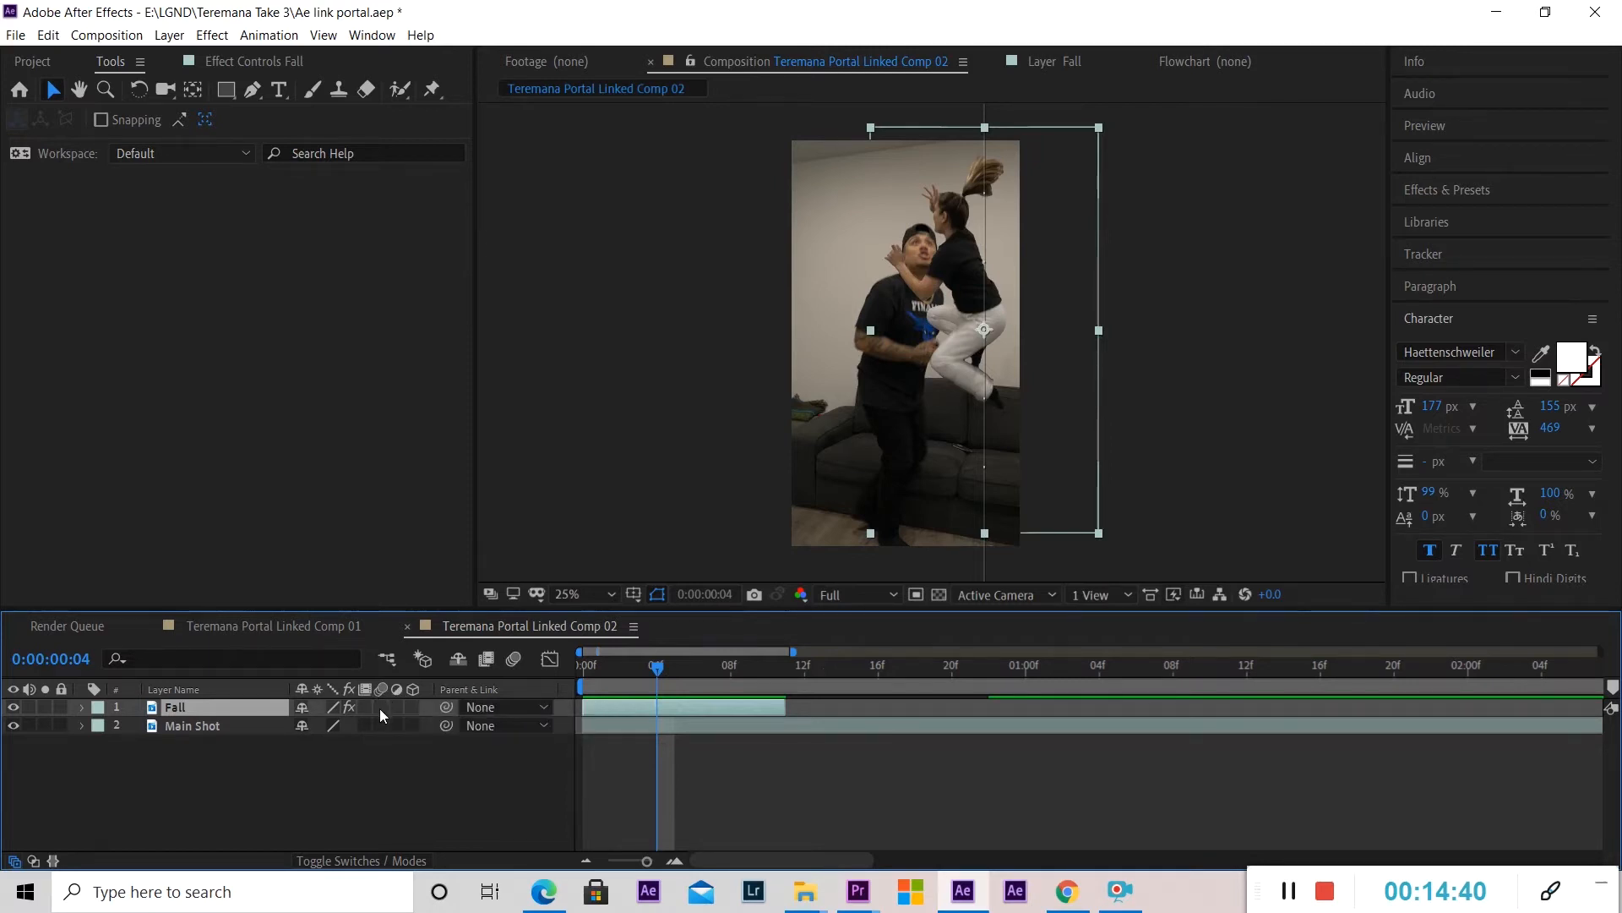
{"action": "left_click", "coordinate": [380, 707]}
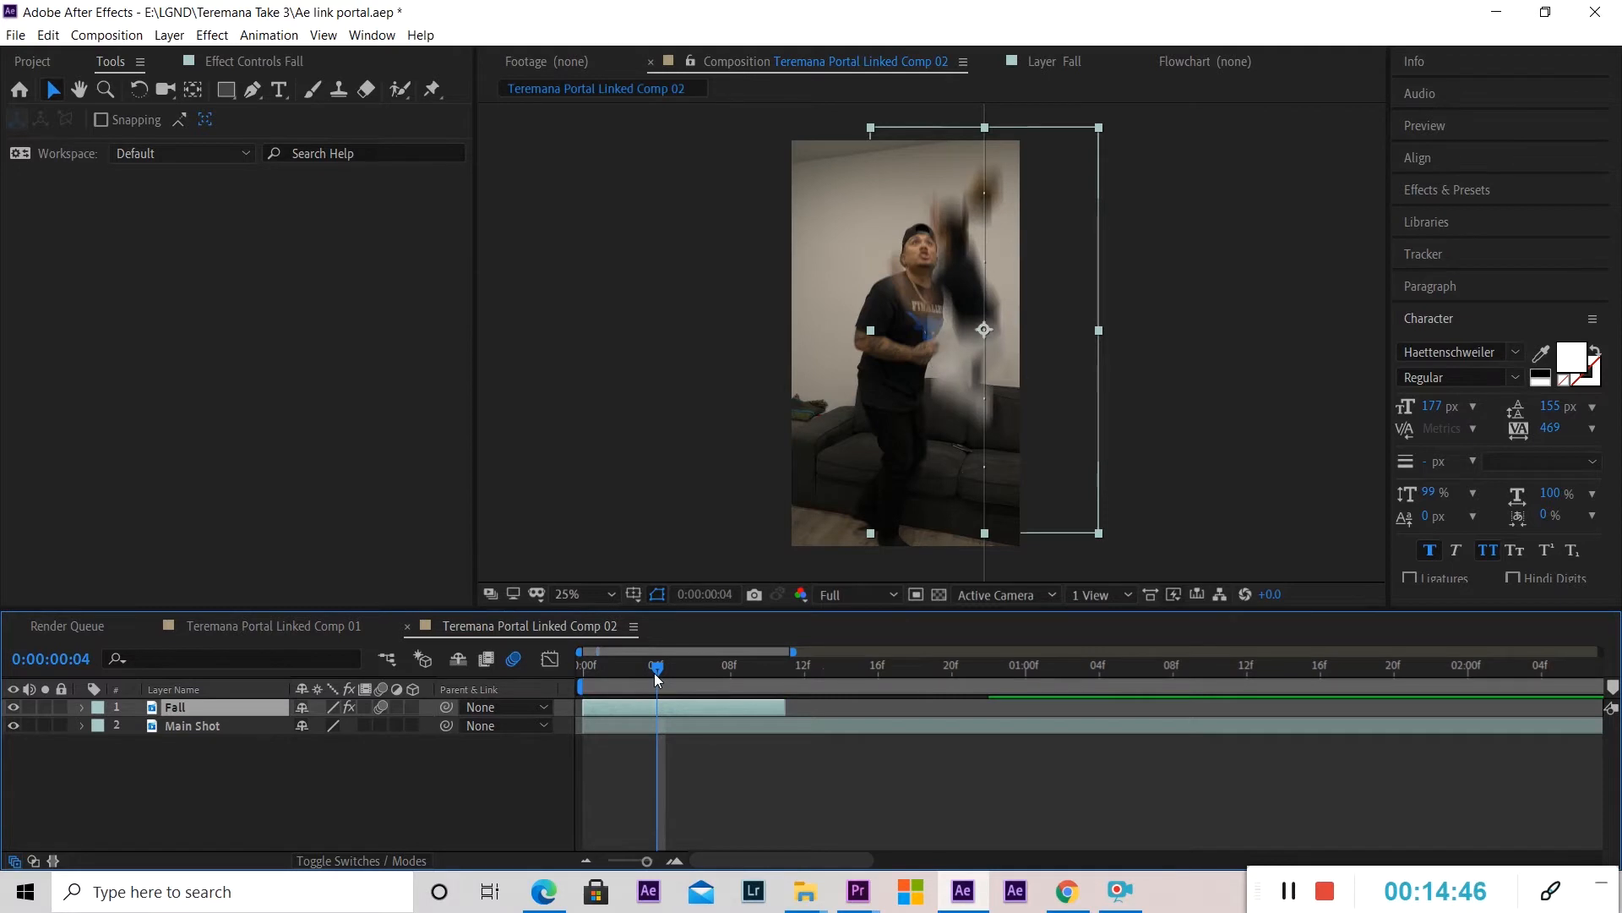
{"action": "left_click_drag", "start_coordinate": [655, 672], "coordinate": [590, 672]}
{"action": "key", "text": "space"}
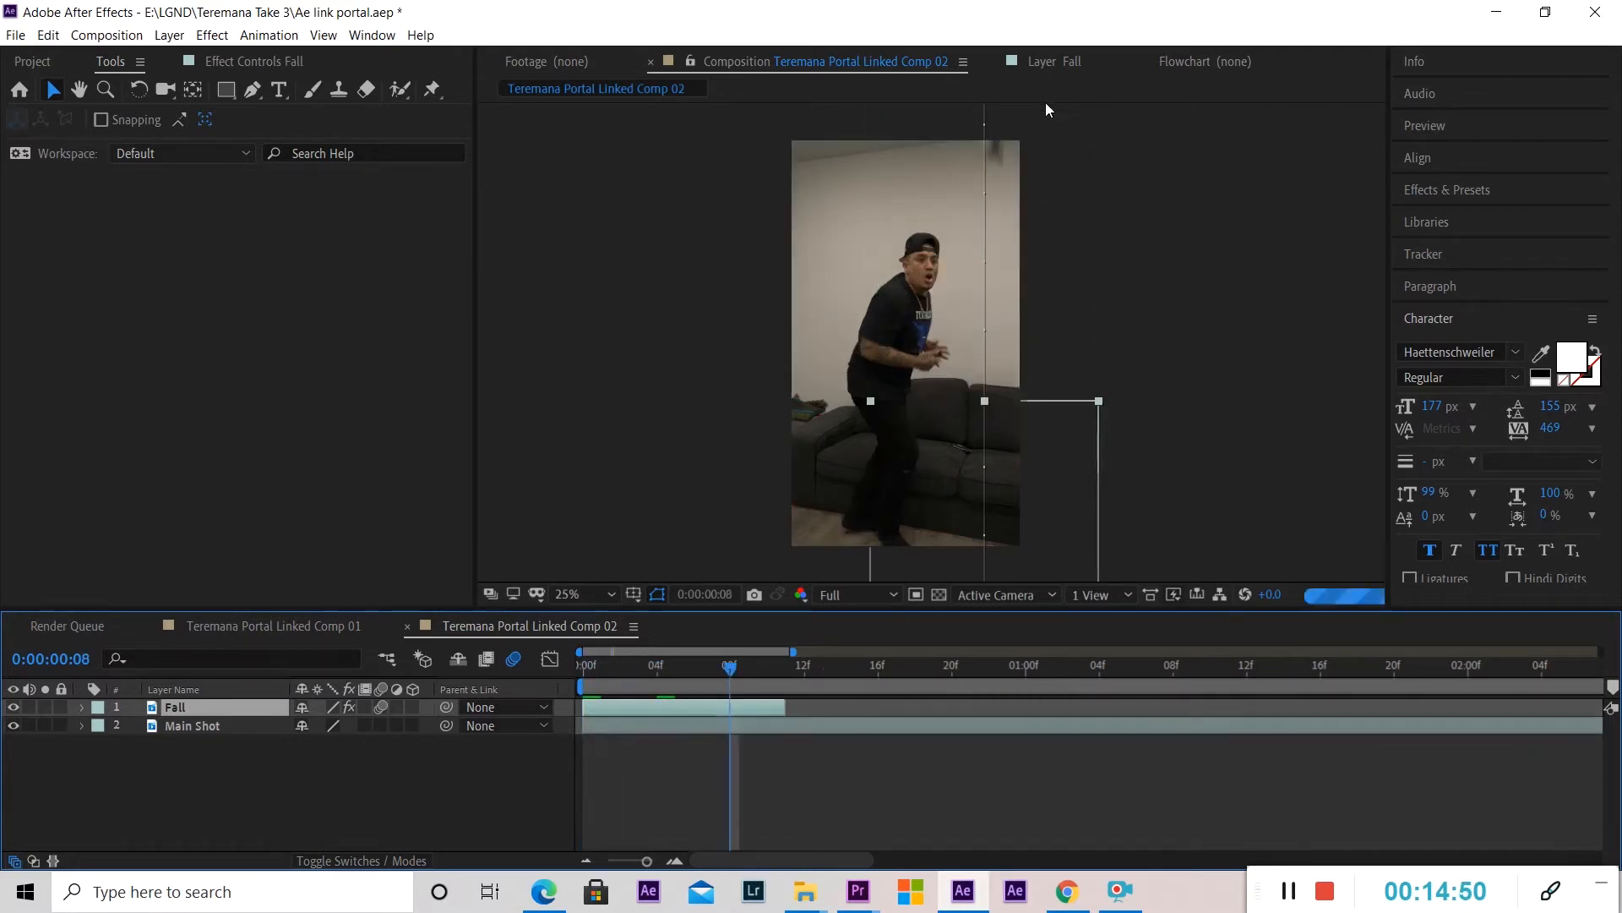
{"action": "mouse_move", "coordinate": [588, 667]}
{"action": "left_mouse_down"}
{"action": "mouse_move", "coordinate": [749, 666]}
{"action": "mouse_move", "coordinate": [574, 668]}
{"action": "left_mouse_up"}
{"action": "key", "text": "space"}
{"action": "left_click", "coordinate": [586, 665]}
{"action": "left_click_drag", "start_coordinate": [596, 667], "coordinate": [671, 676]}
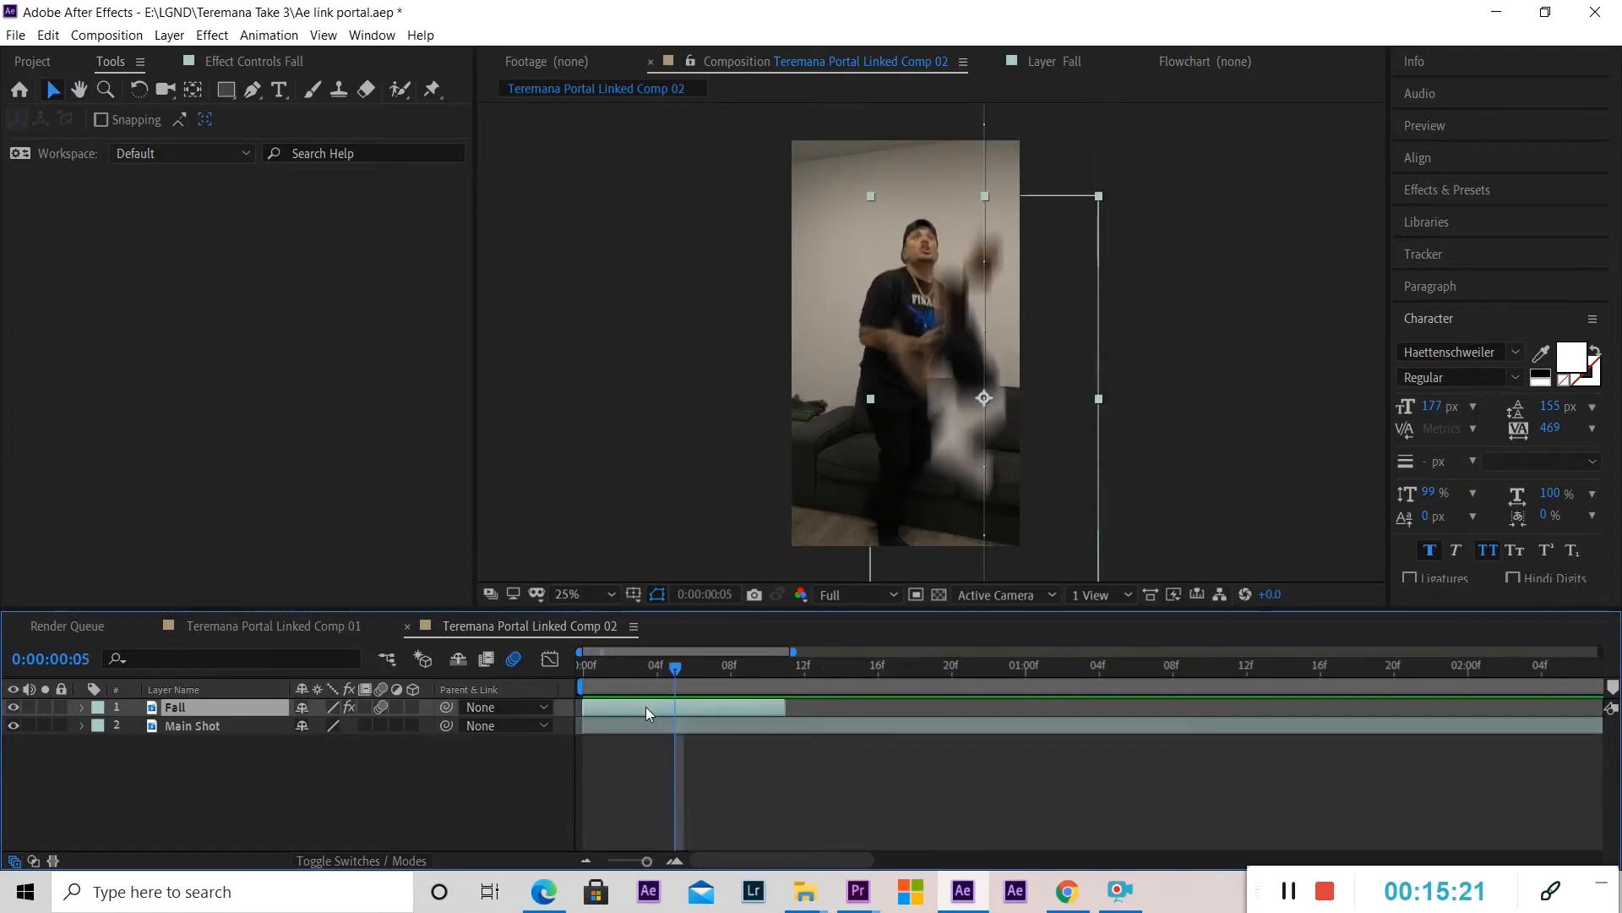
Duplicate the Fall layer and place the copy directly after the original, starting at 0:00:00:11.
{"action": "key", "text": "ctrl+d"}
{"action": "left_click_drag", "start_coordinate": [621, 706], "coordinate": [818, 706]}
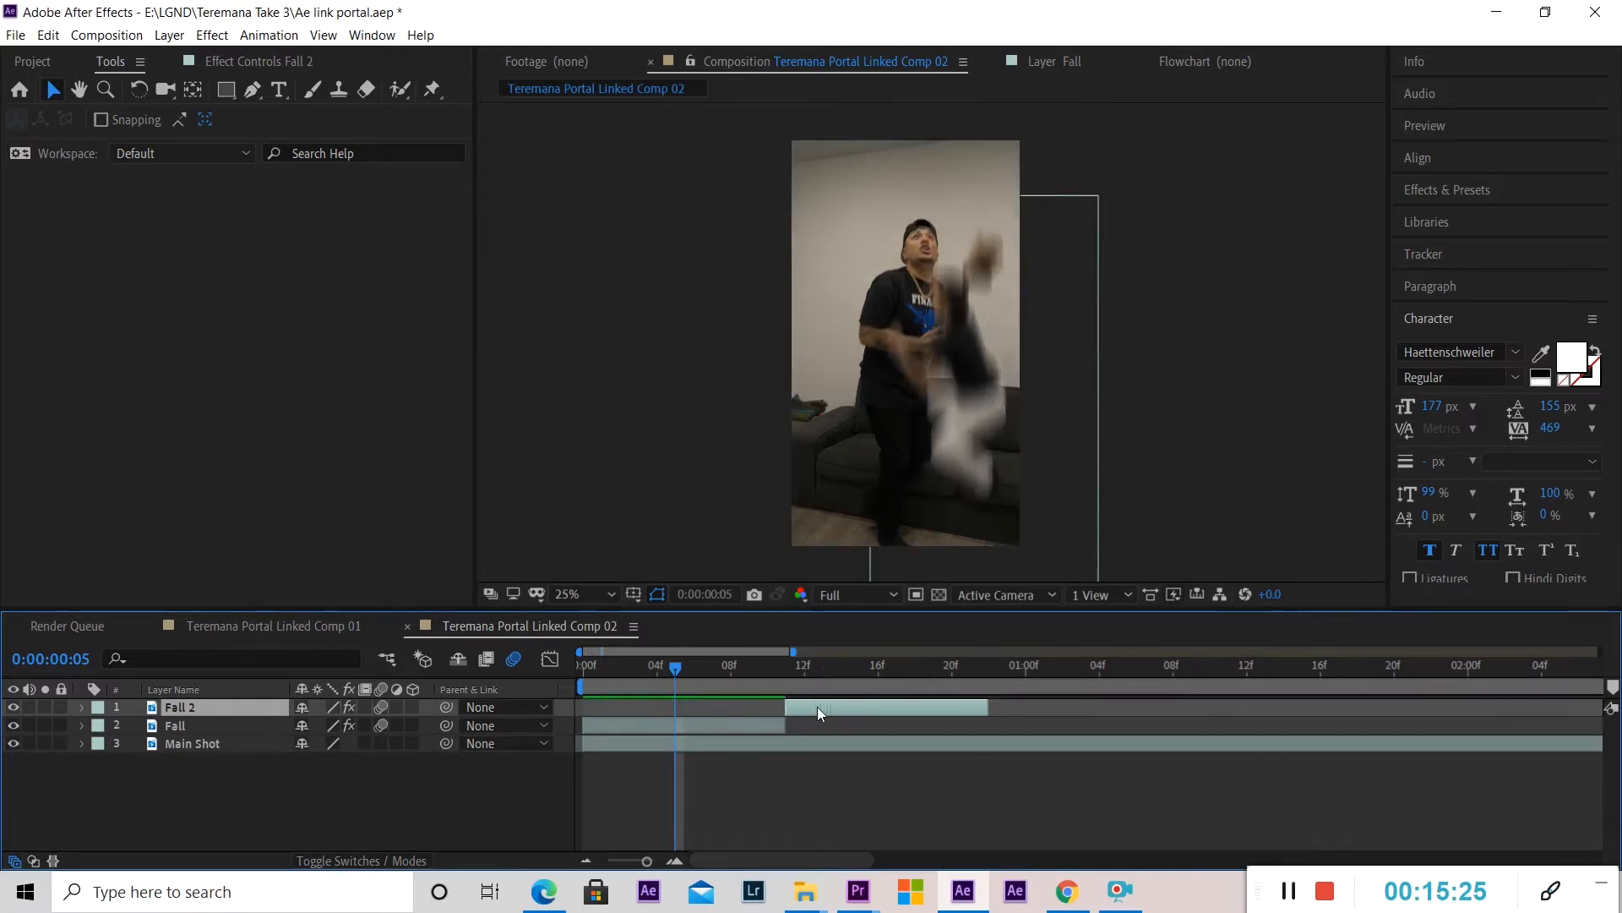
{"action": "left_click", "coordinate": [788, 667]}
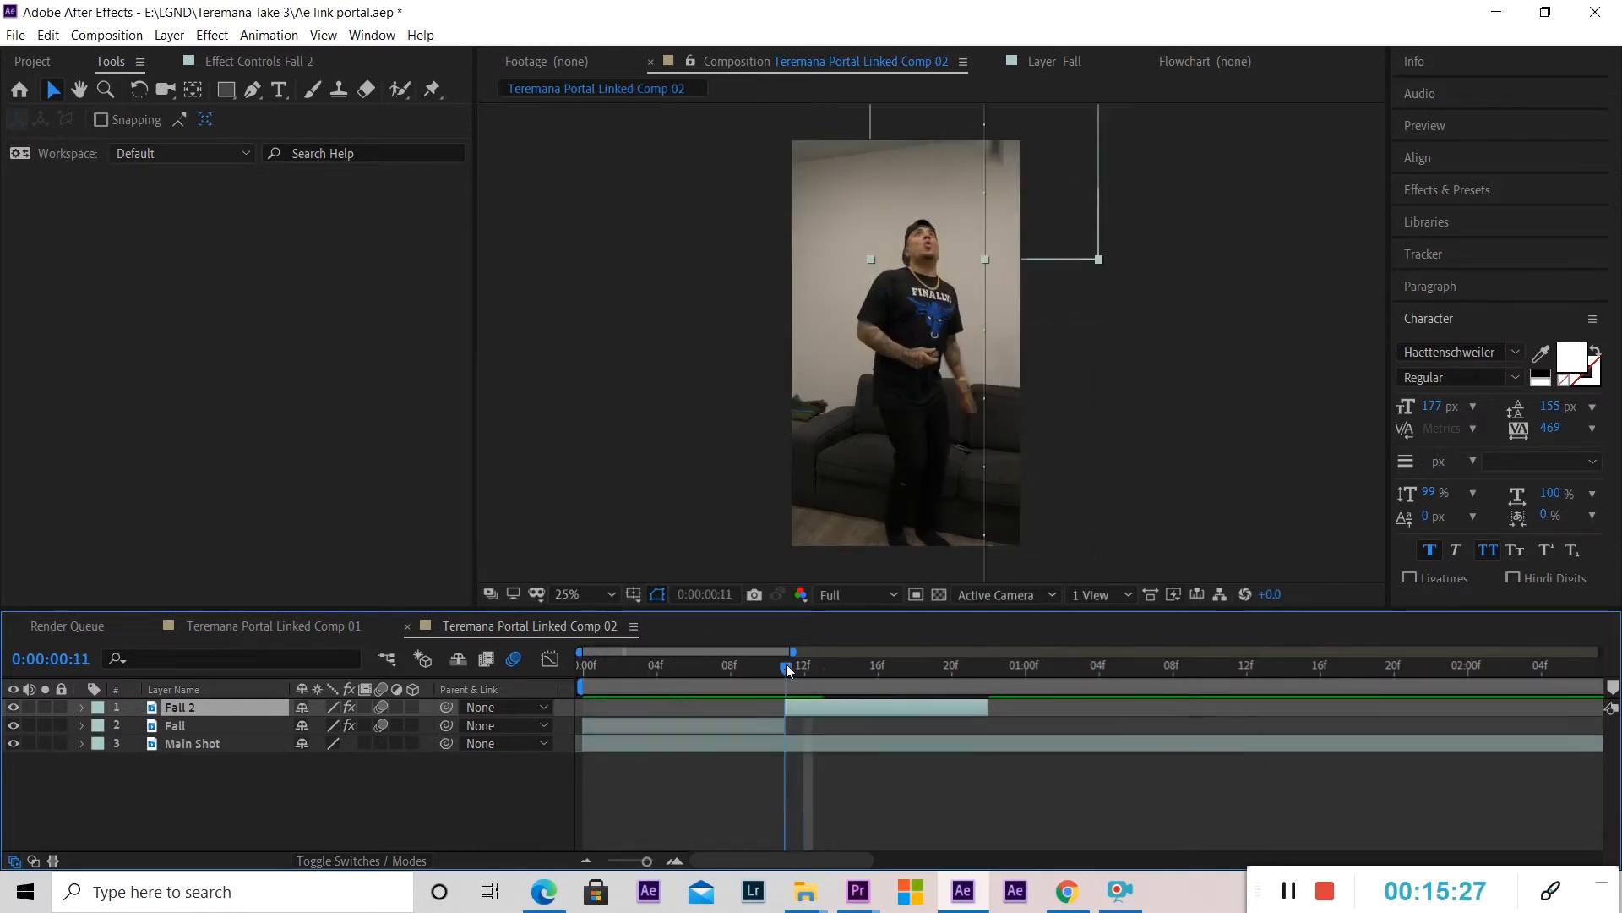
Speed up the fall of the Fall 2 layer by moving its last Position keyframe to 0:00:00:19.
{"action": "left_click", "coordinate": [81, 706]}
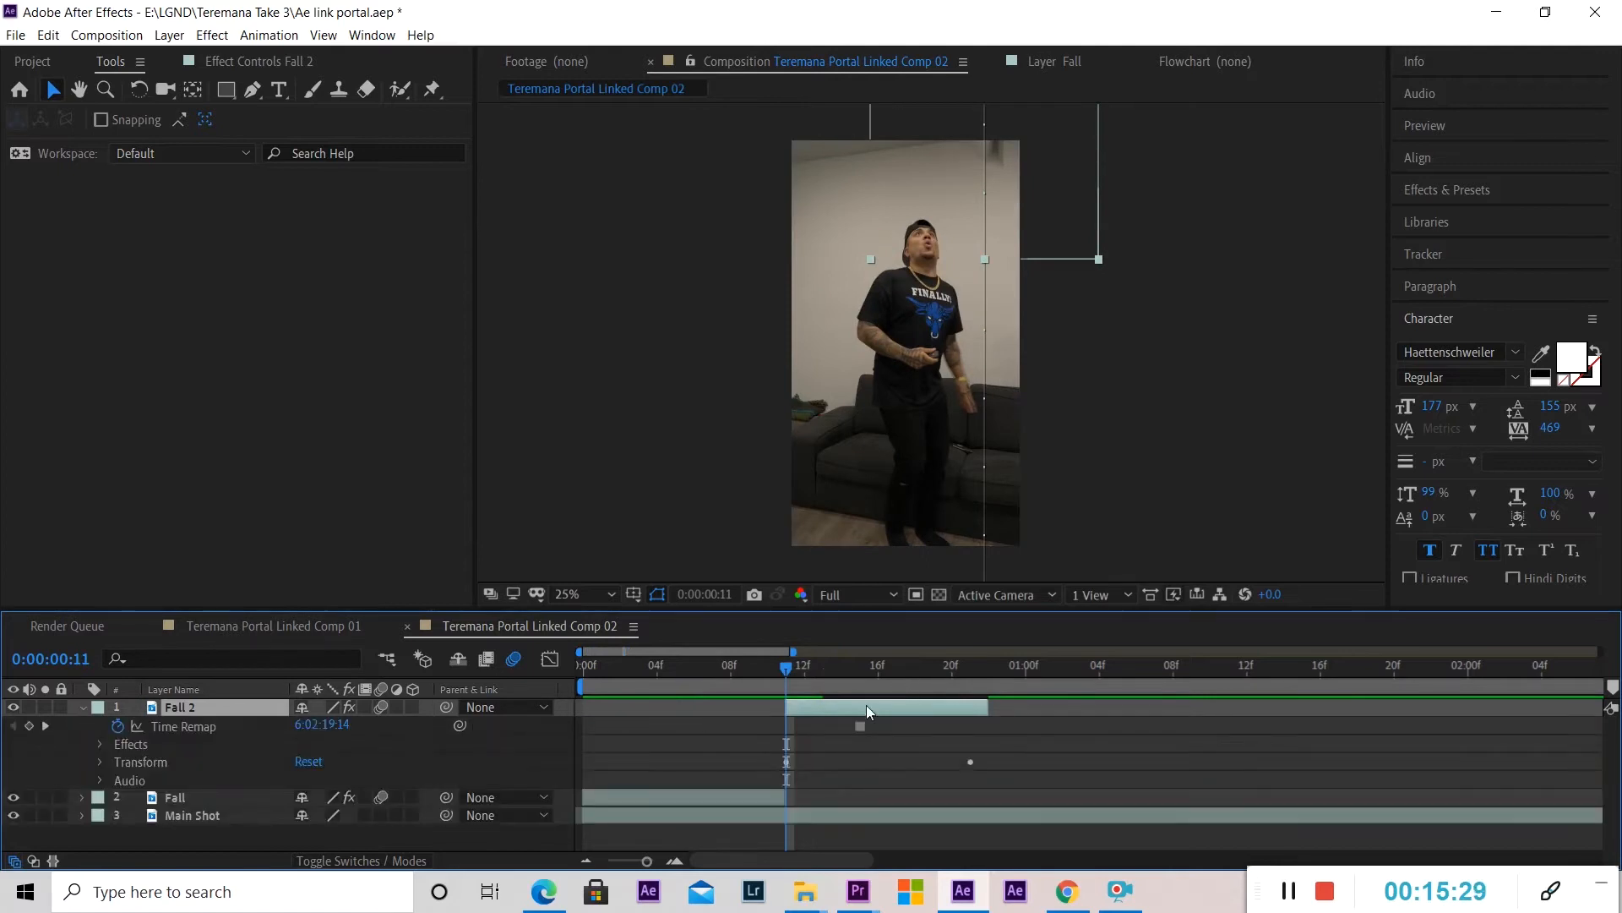
{"action": "left_click", "coordinate": [99, 762]}
{"action": "left_click", "coordinate": [970, 789]}
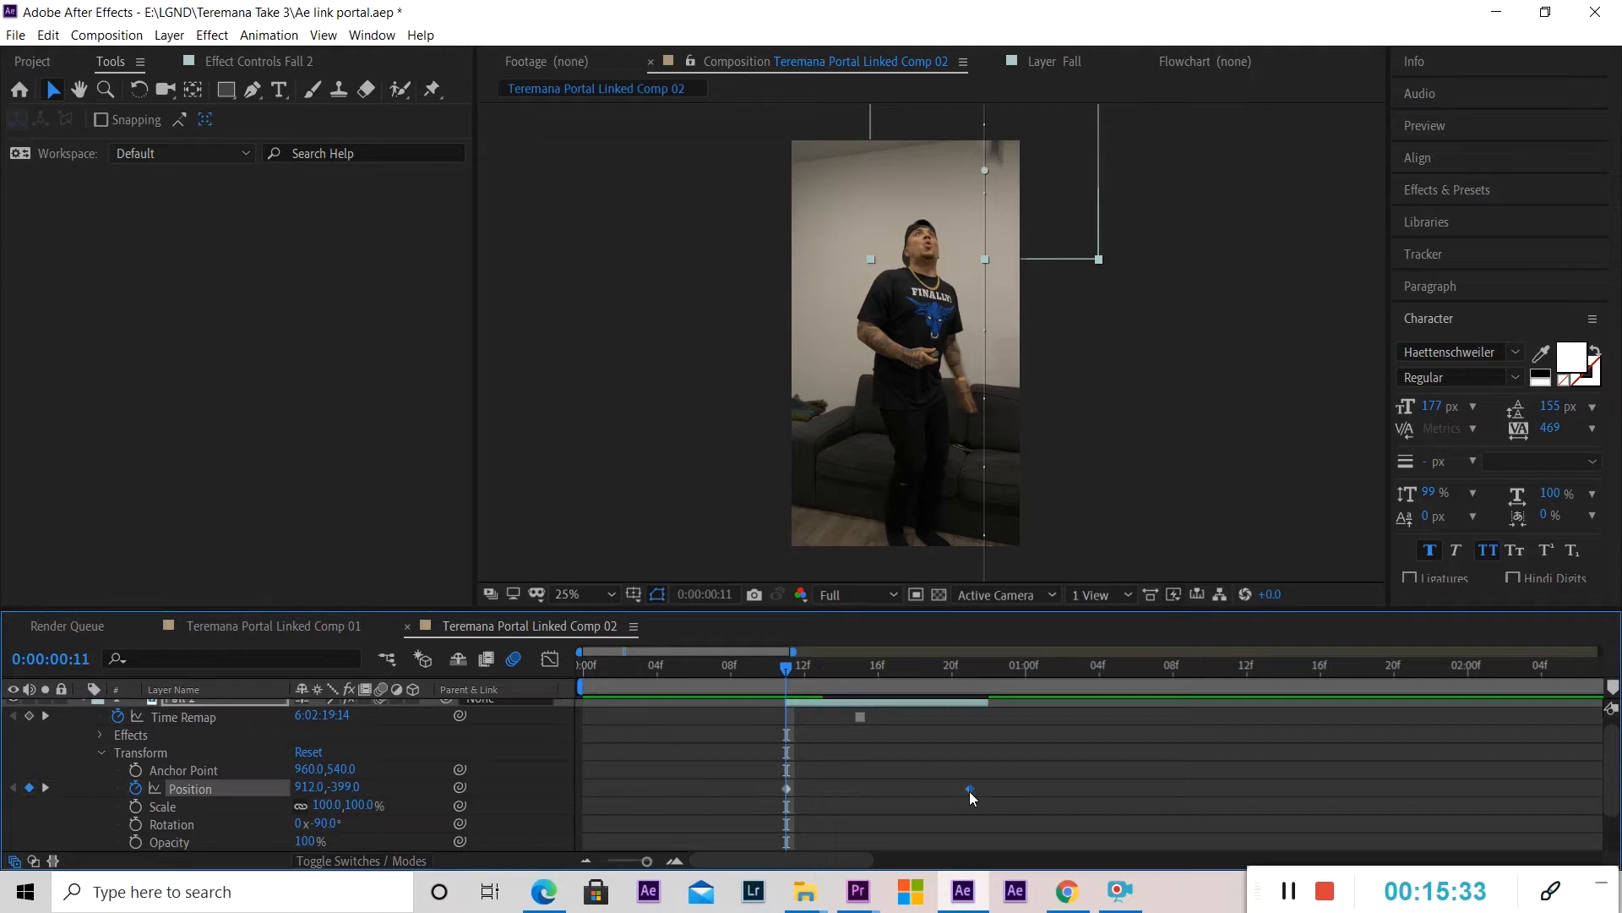
{"action": "left_click_drag", "start_coordinate": [964, 789], "coordinate": [933, 790]}
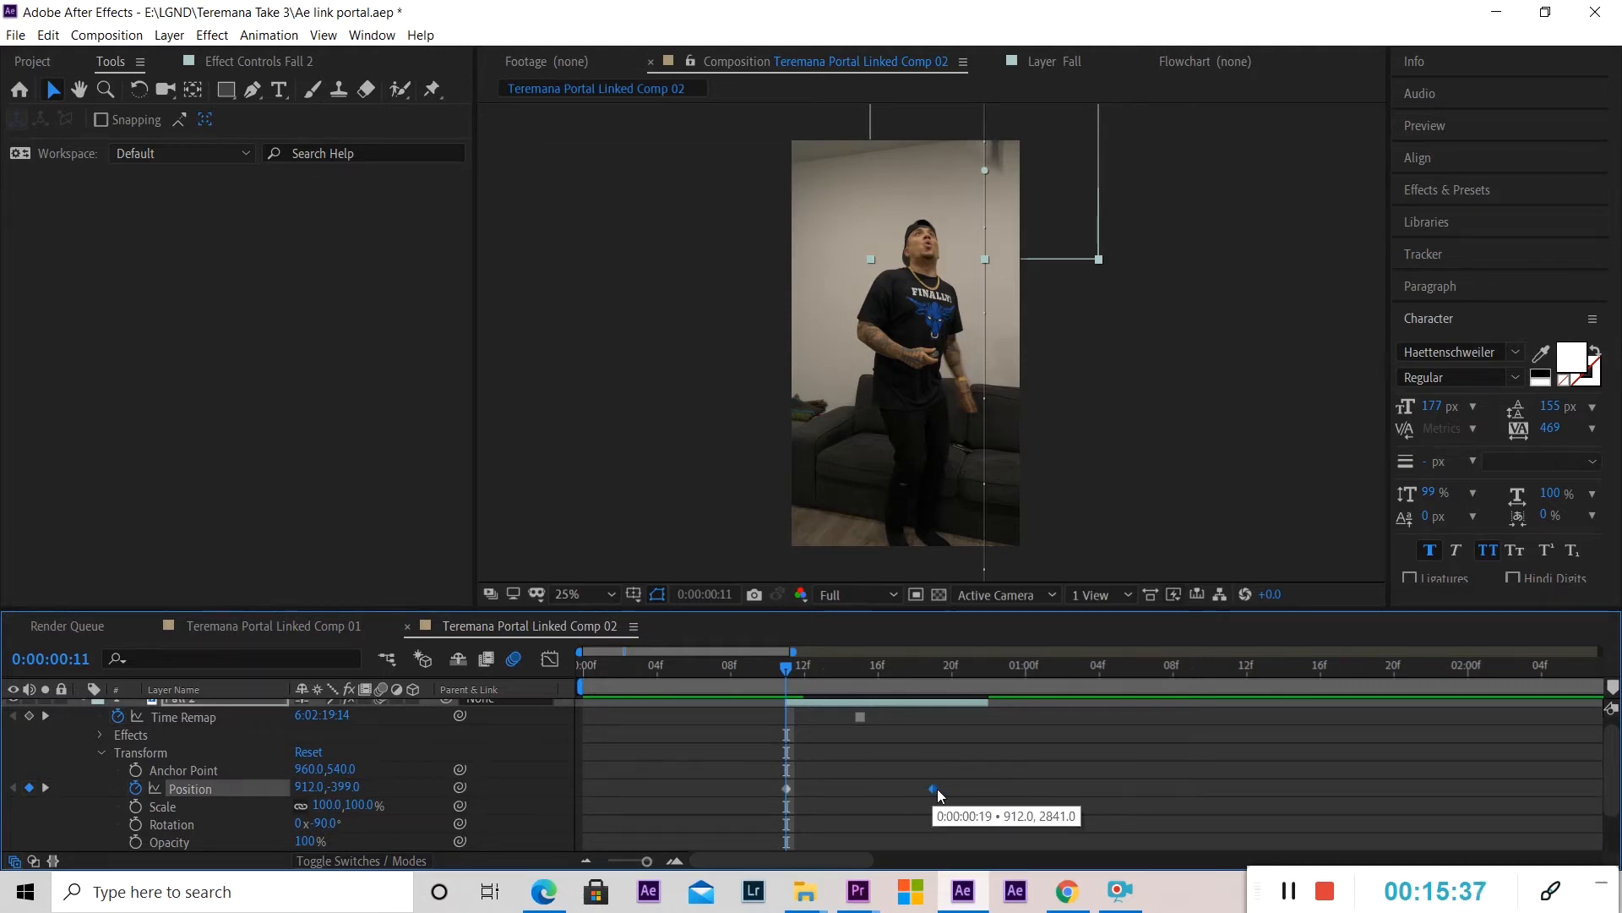
Trim the end of the Fall 2 layer to 0:00:00:20 and collapse its properties.
{"action": "left_click_drag", "start_coordinate": [785, 667], "coordinate": [749, 668]}
{"action": "left_click", "coordinate": [947, 744]}
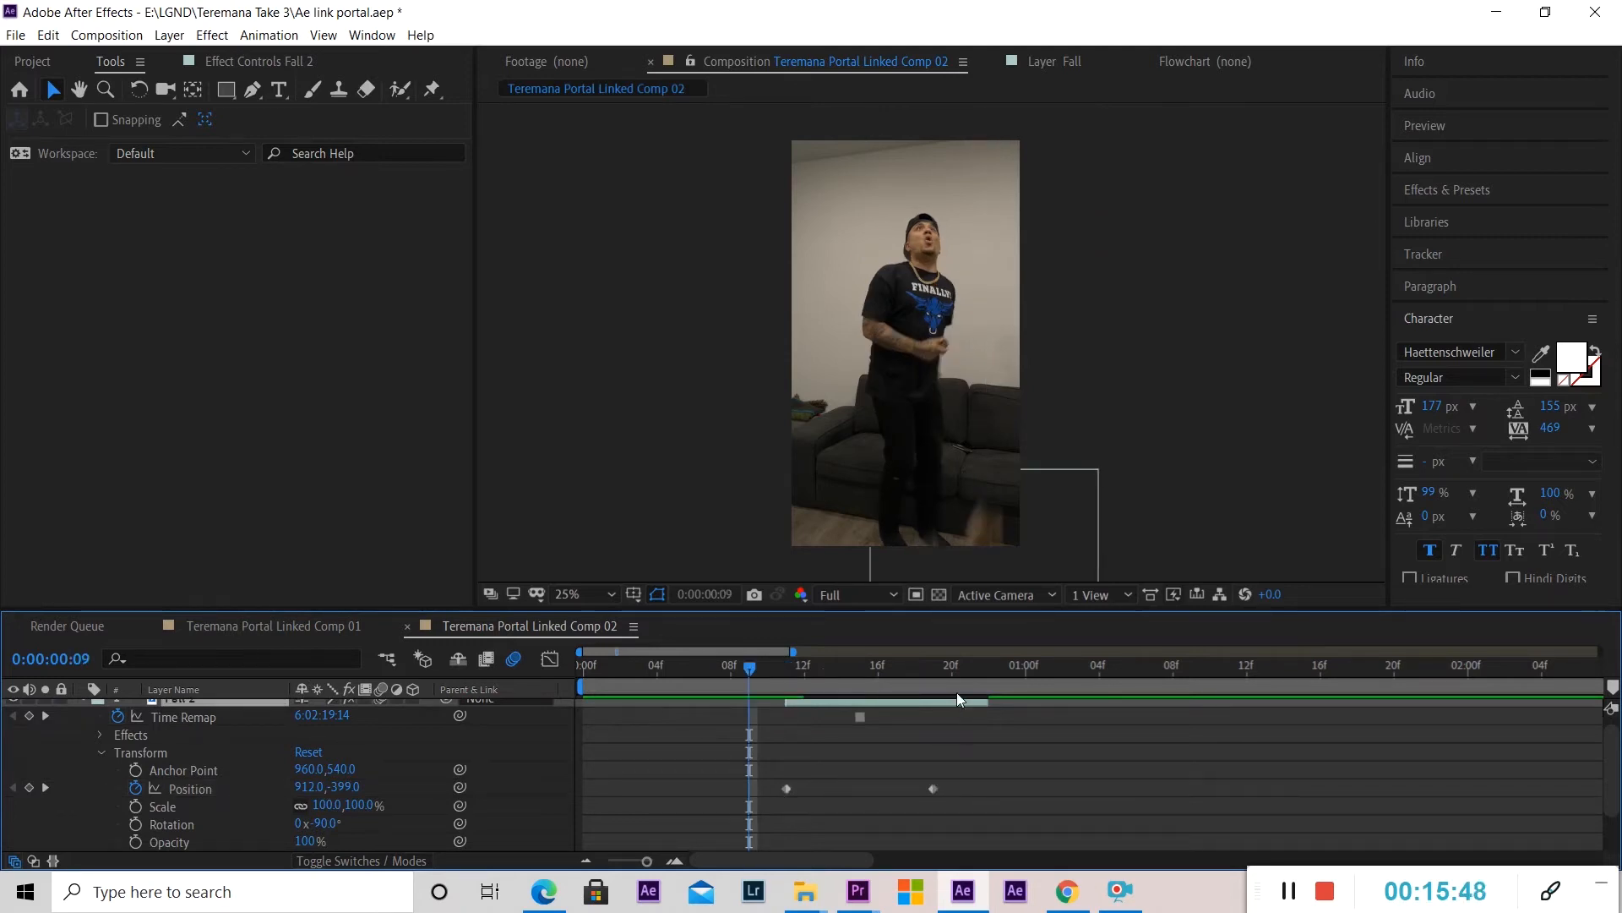
{"action": "scroll", "coordinate": [931, 732], "scroll_direction": "up", "scroll_amount": 1}
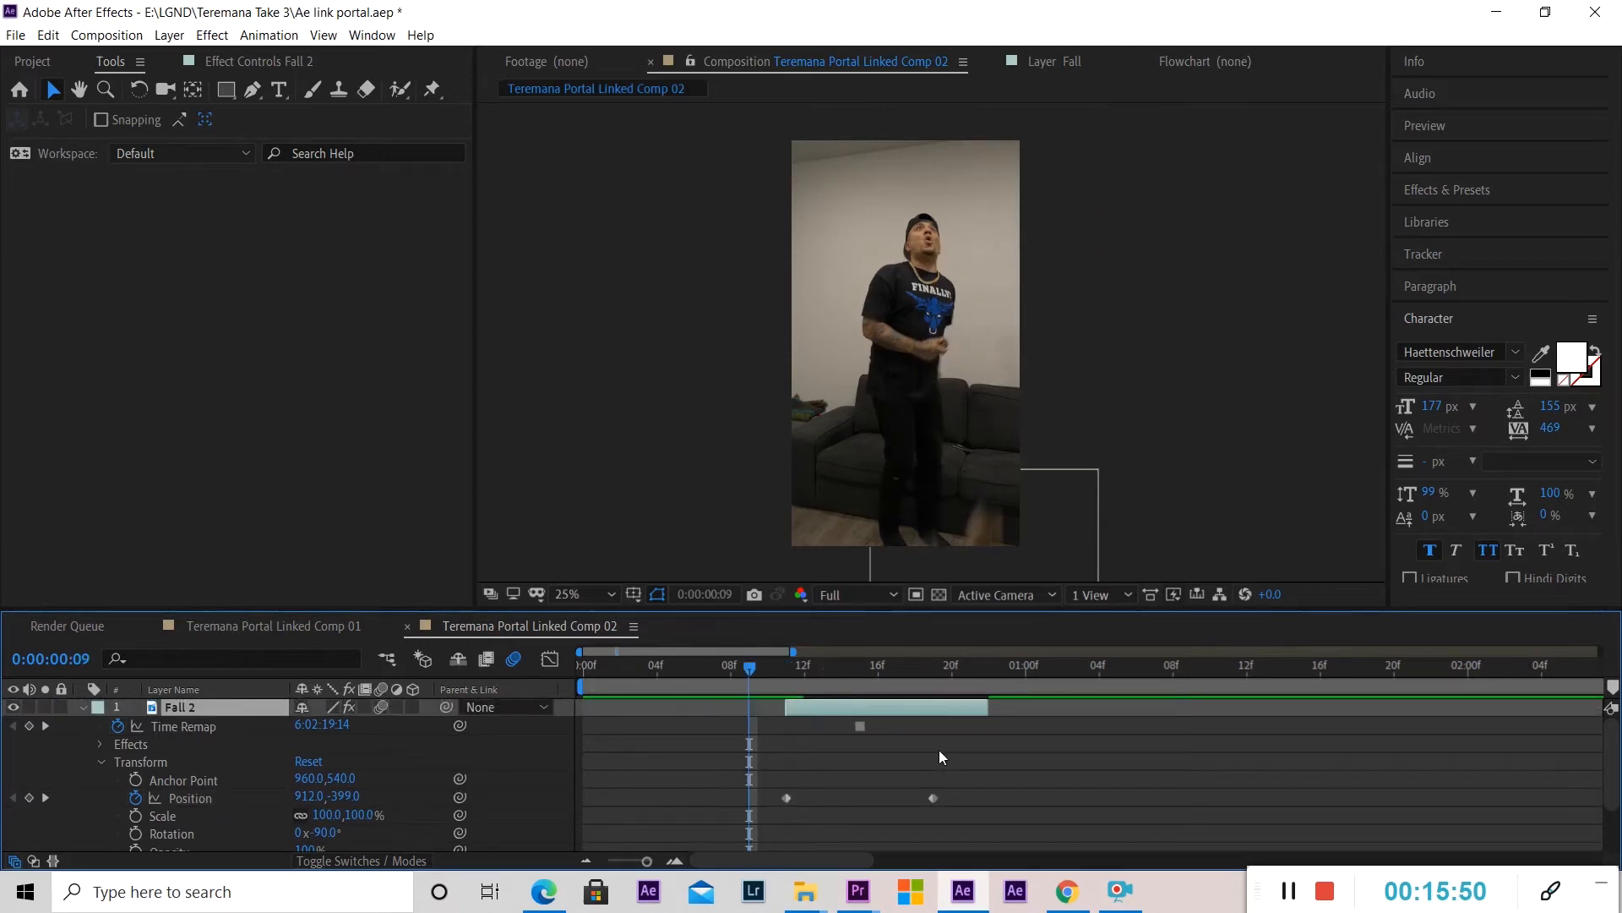
{"action": "left_click_drag", "start_coordinate": [958, 669], "coordinate": [952, 710]}
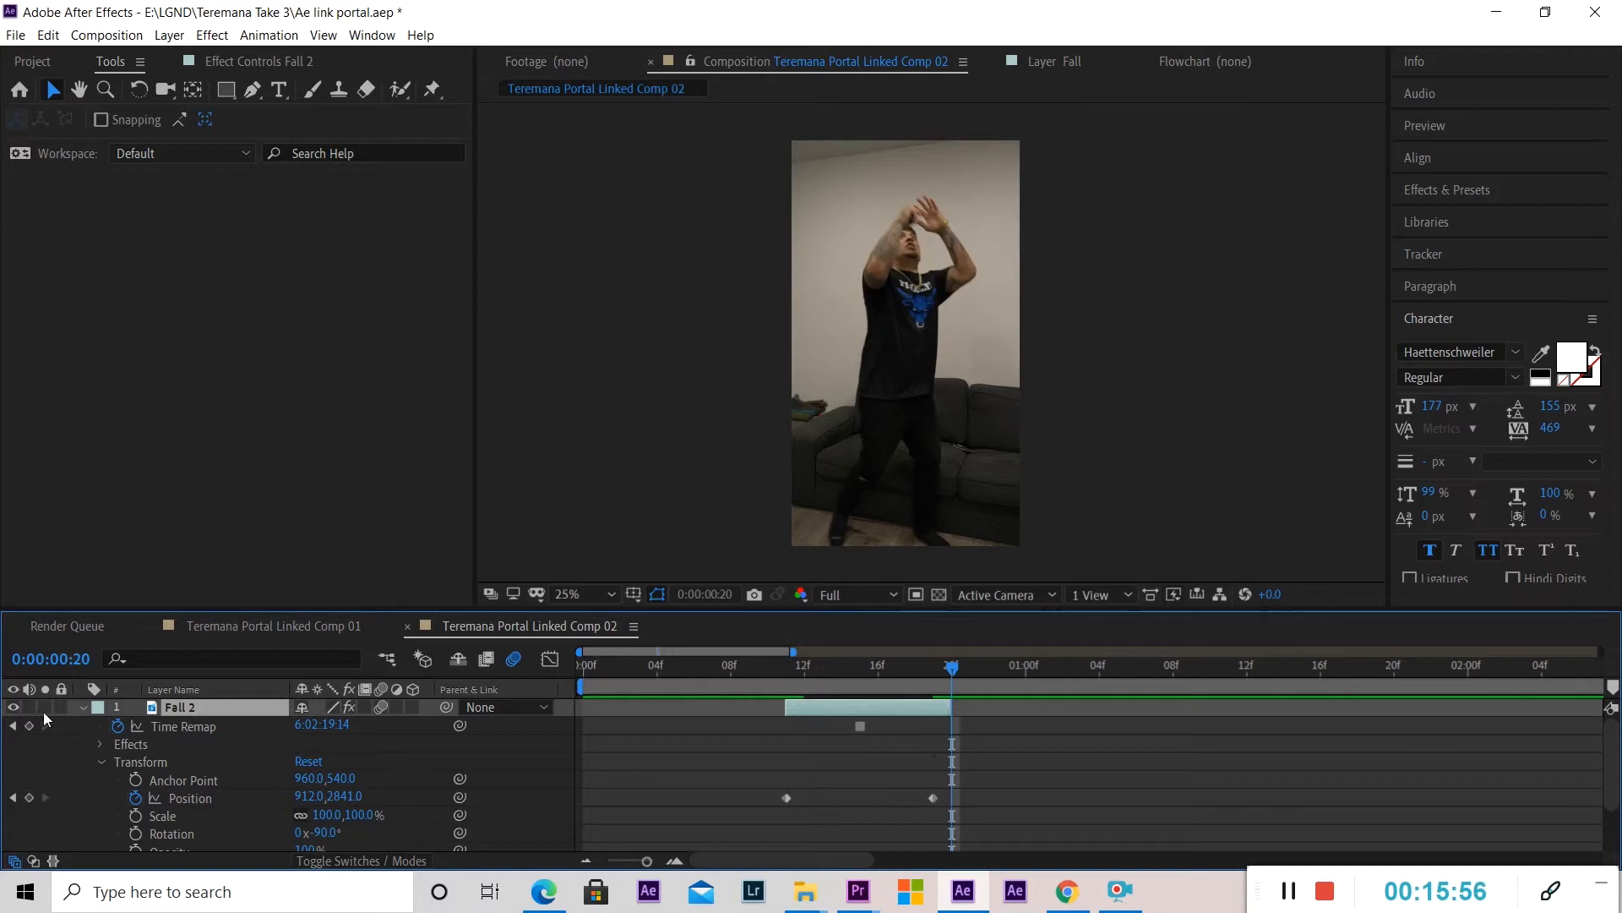
{"action": "left_click", "coordinate": [82, 707]}
Duplicate the Fall 2 layer and place the copy directly after it, starting at 0:00:00:20.
{"action": "left_click", "coordinate": [661, 727]}
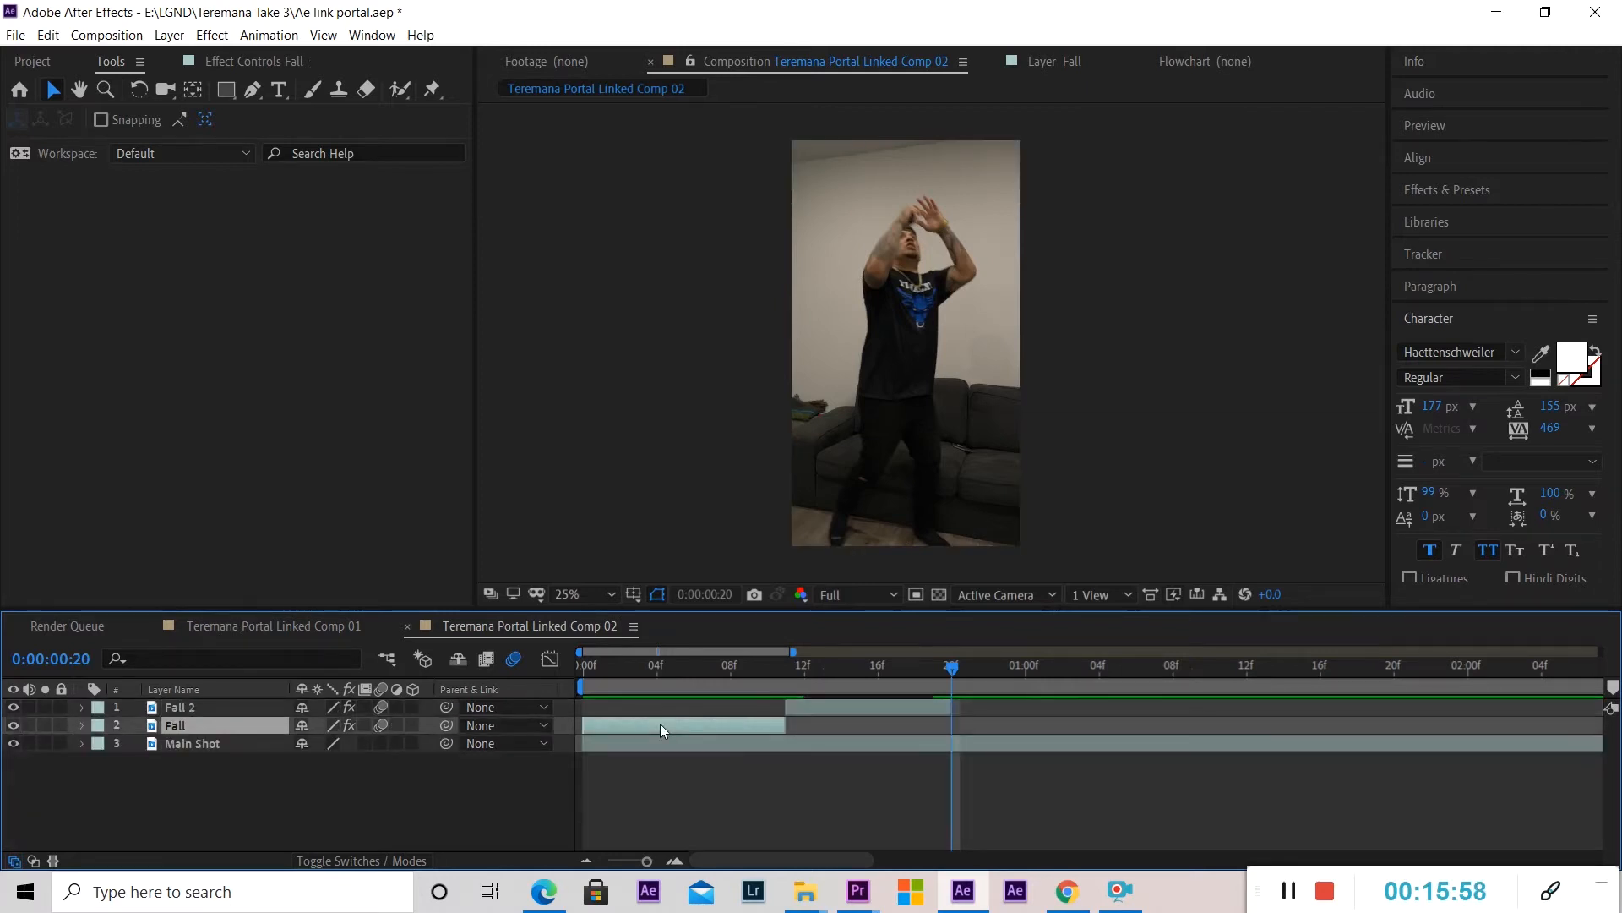
{"action": "left_click", "coordinate": [823, 703]}
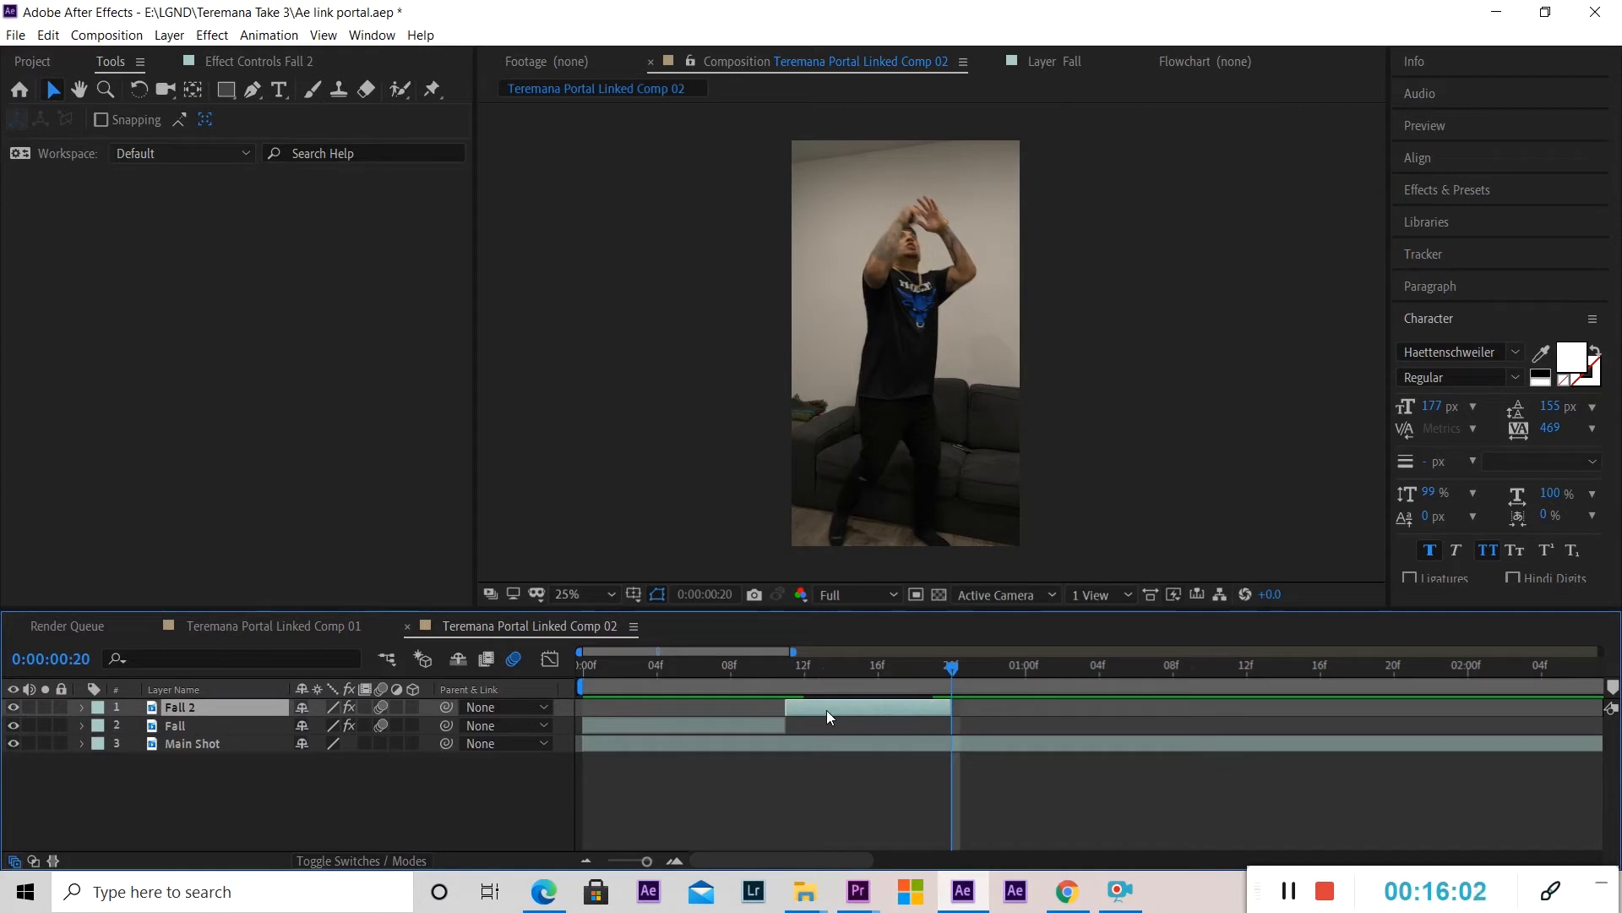
{"action": "key", "text": "ctrl+d"}
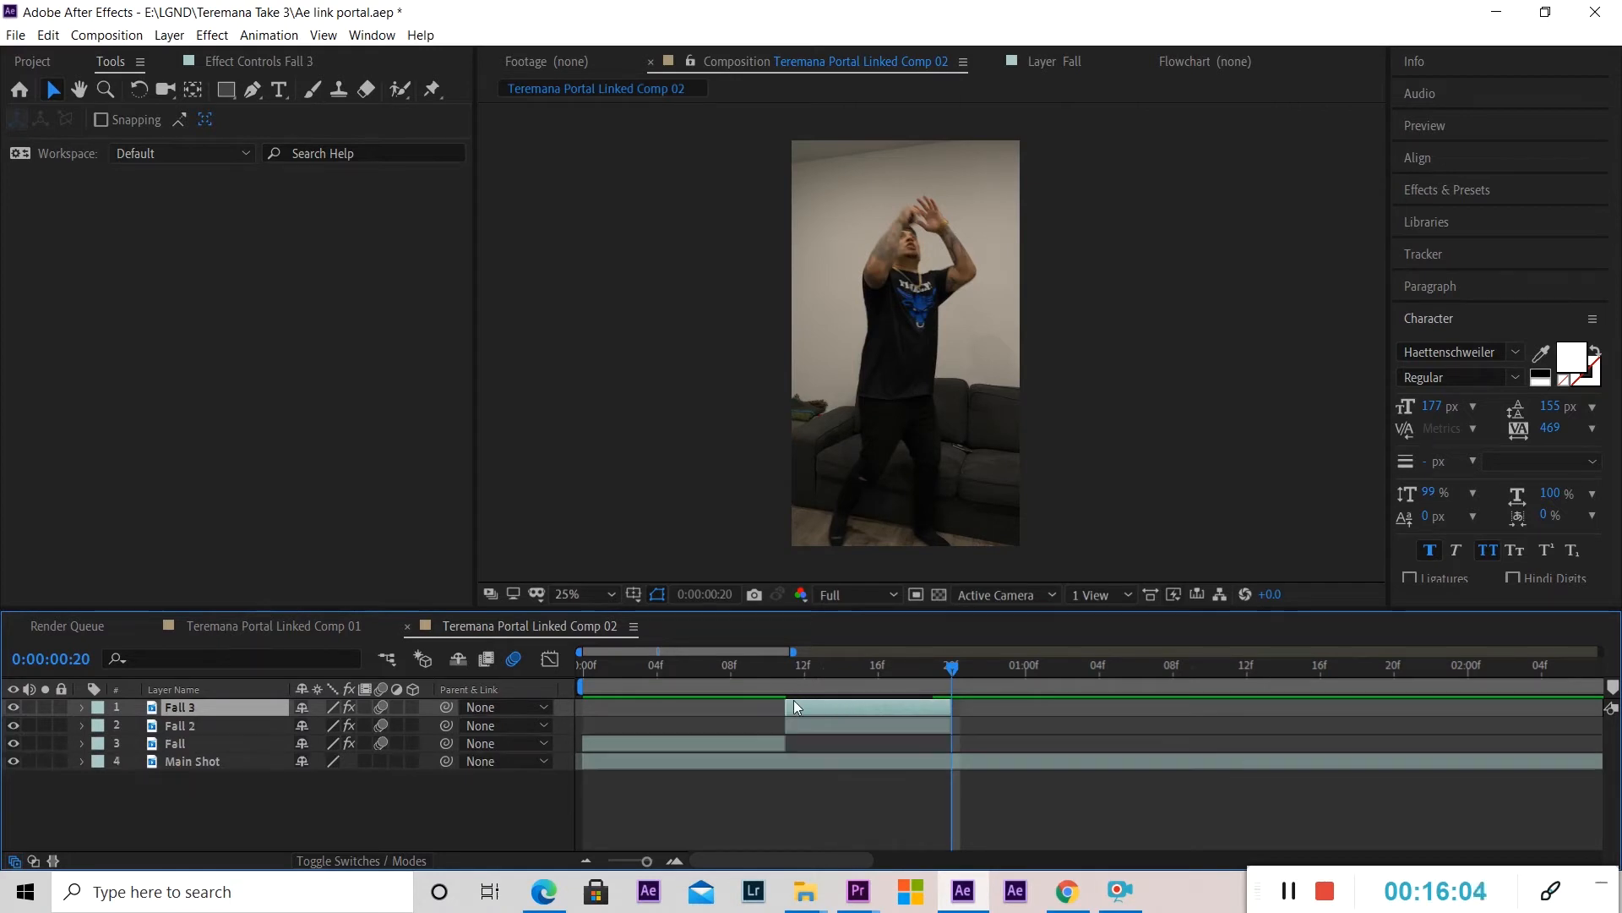
{"action": "left_click_drag", "start_coordinate": [823, 705], "coordinate": [987, 707]}
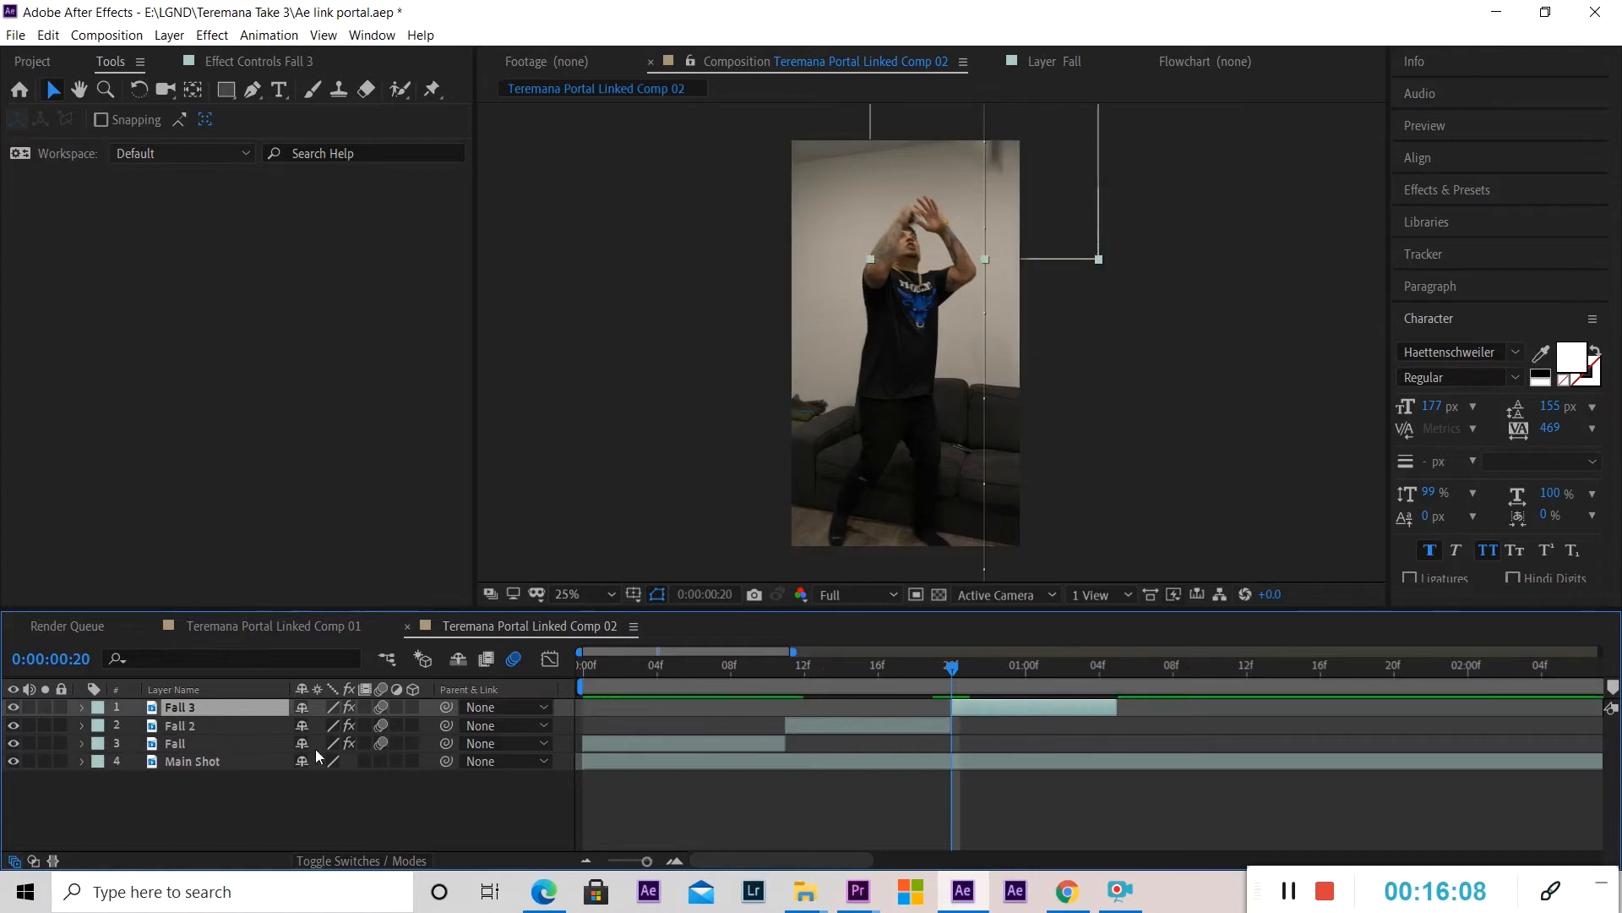
Speed up the Fall 3 layer by moving its last Position keyframe to 0:00:01:02 and trim the layer's end to 0:00:01:03.
{"action": "left_click", "coordinate": [80, 707]}
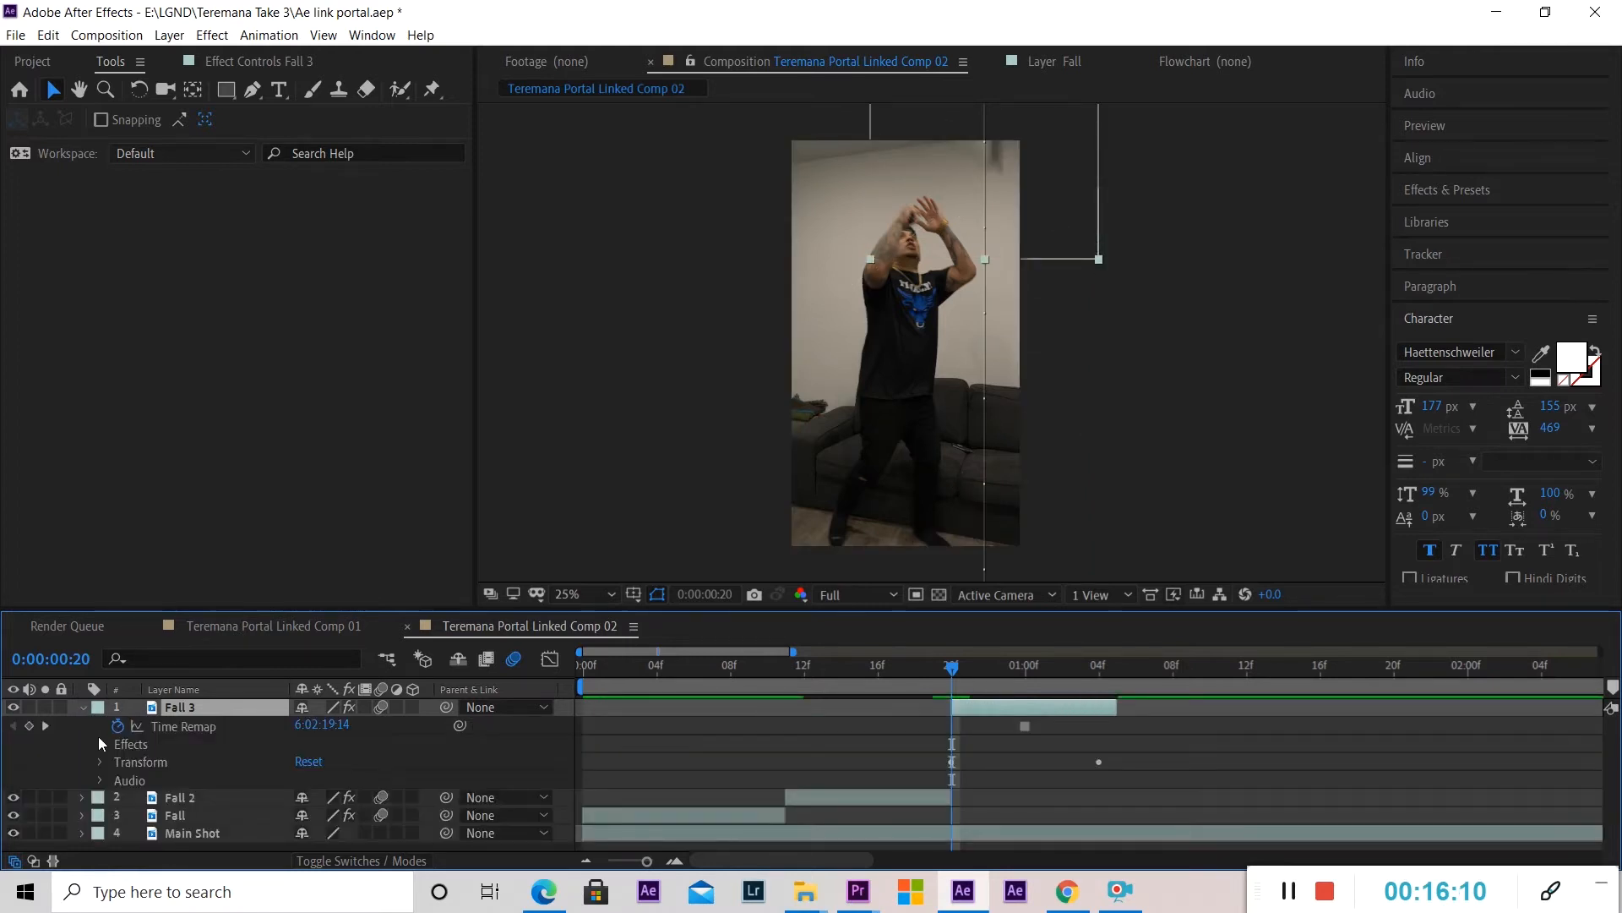
{"action": "left_click", "coordinate": [100, 762]}
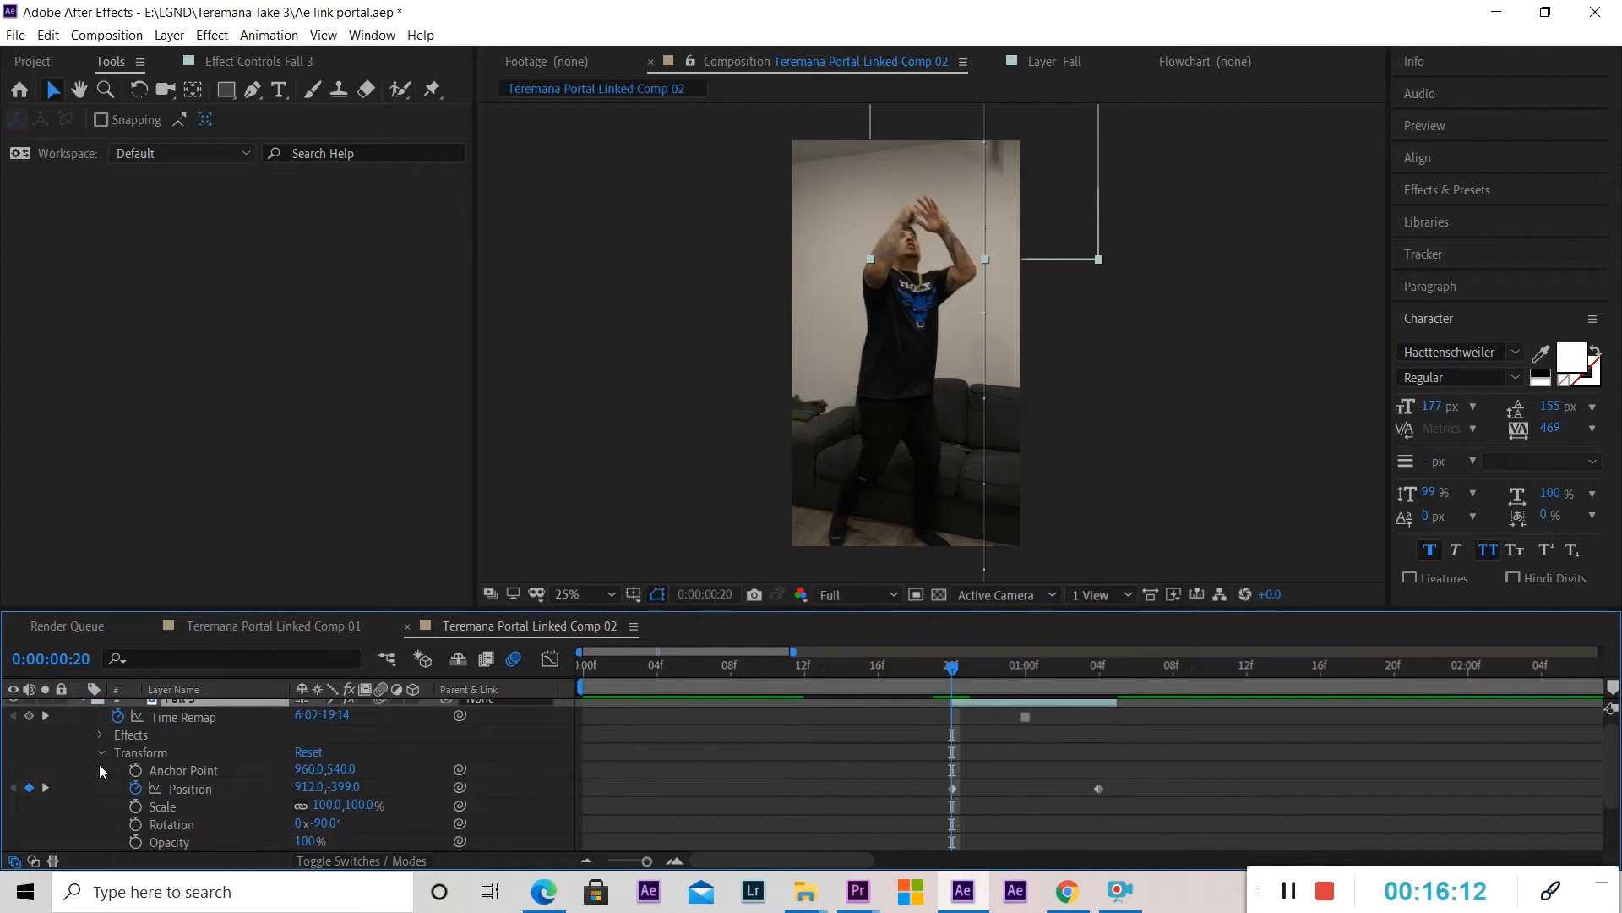
{"action": "left_click", "coordinate": [1098, 789]}
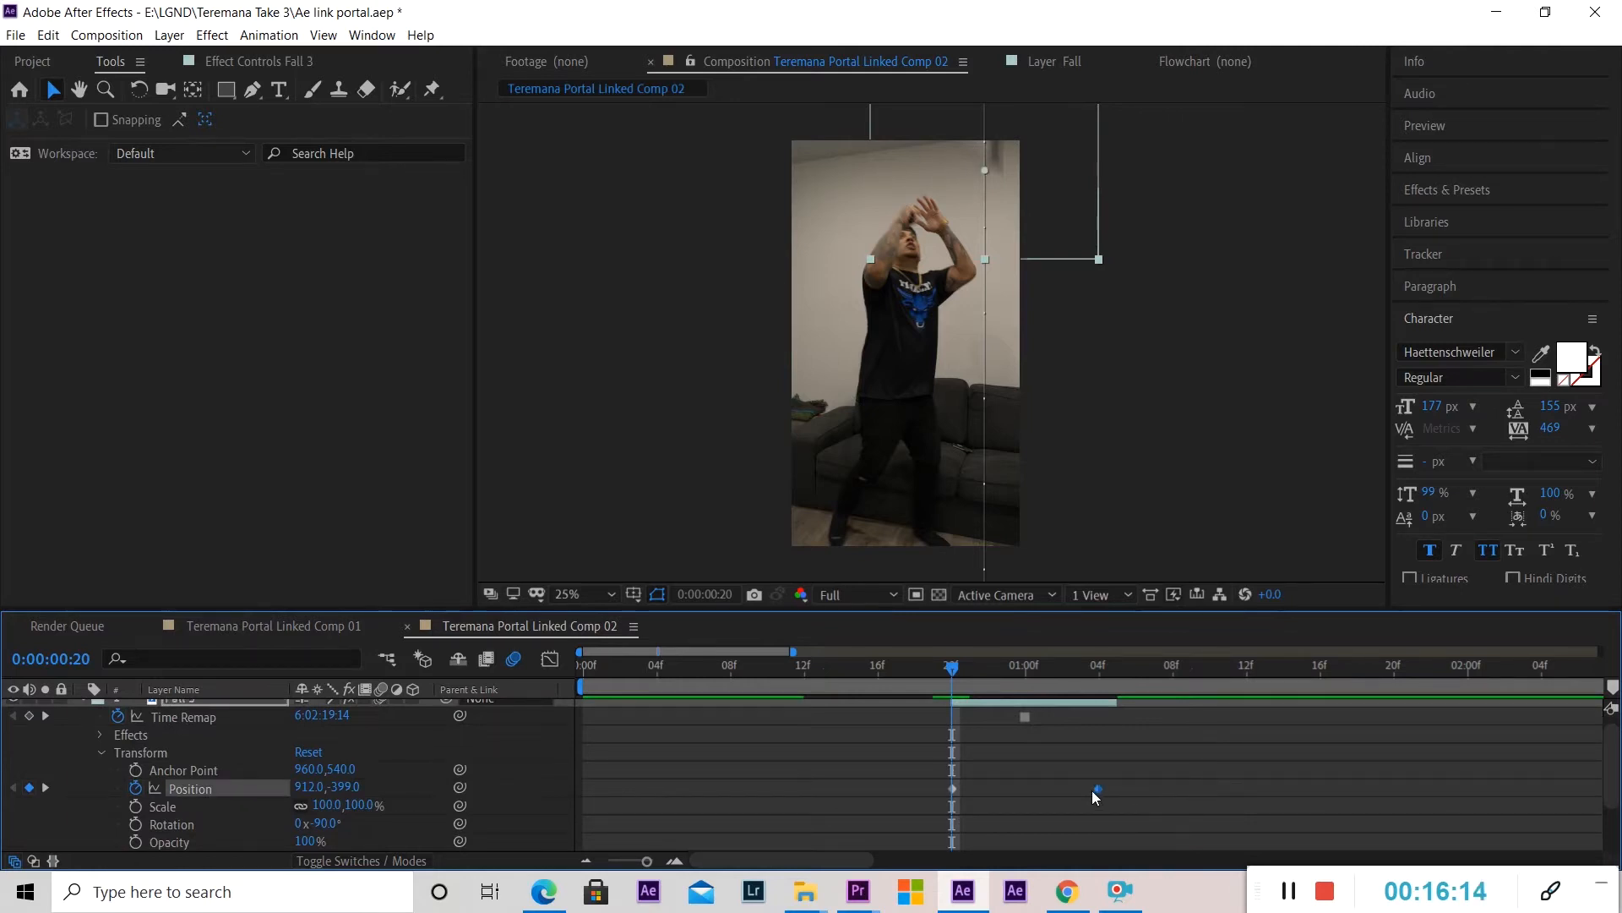
{"action": "left_click_drag", "start_coordinate": [1068, 789], "coordinate": [1065, 789]}
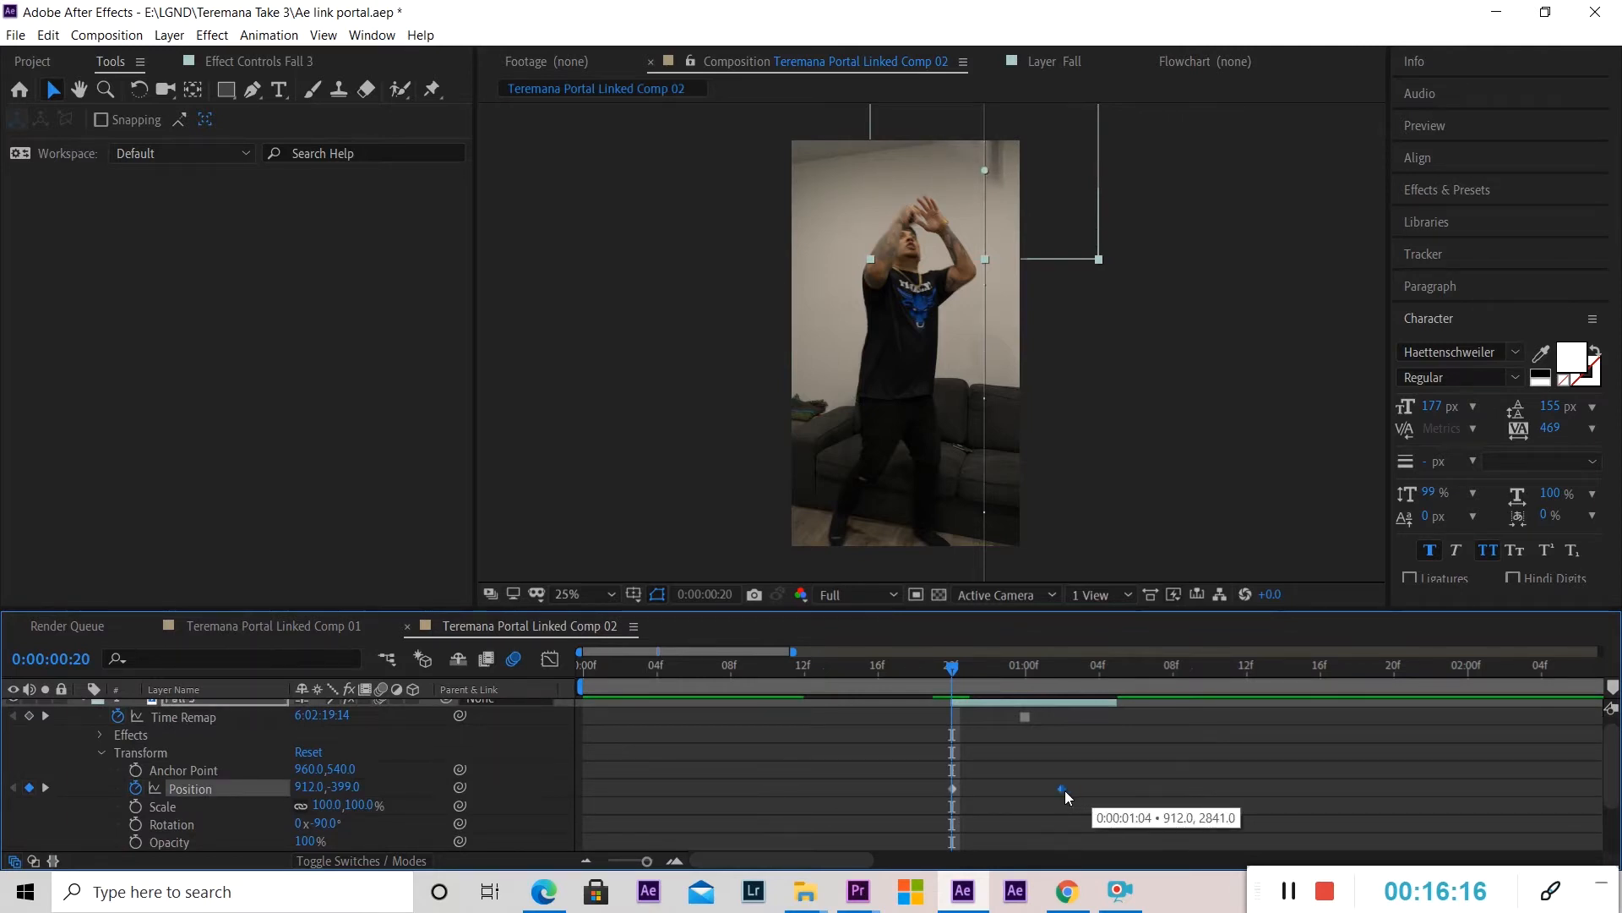
{"action": "scroll", "coordinate": [1117, 708], "scroll_direction": "up", "scroll_amount": 1}
{"action": "left_click_drag", "start_coordinate": [1115, 709], "coordinate": [1089, 710]}
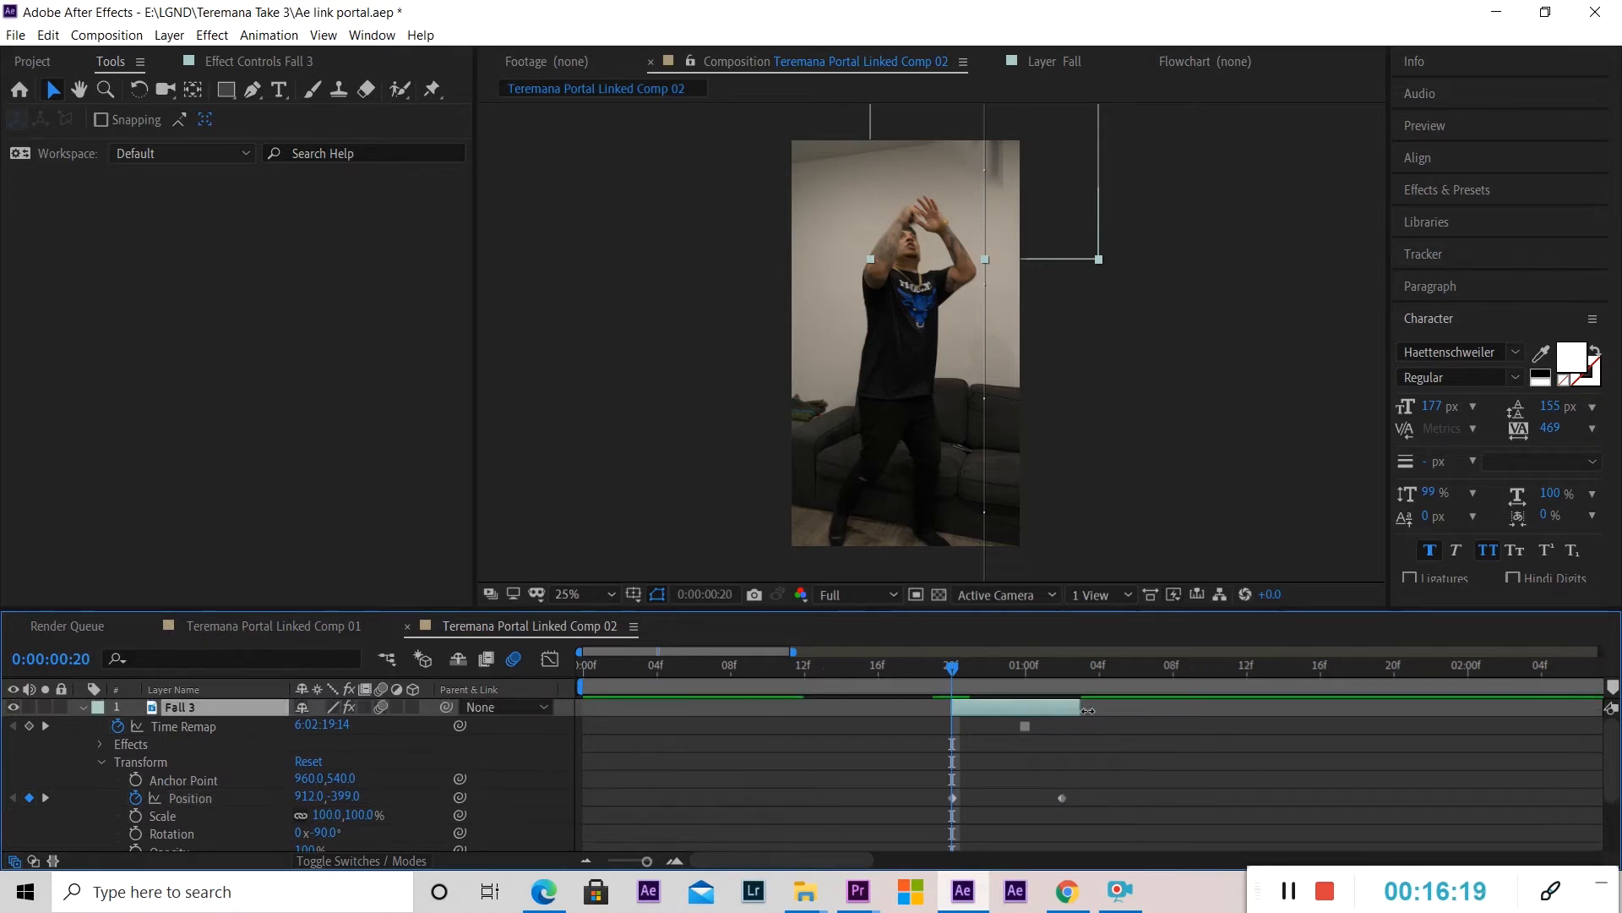
{"action": "left_click", "coordinate": [83, 707]}
Play back the three consecutive falls from the start of the composition to check their timing.
{"action": "left_click_drag", "start_coordinate": [952, 669], "coordinate": [558, 675]}
{"action": "key", "text": "space"}
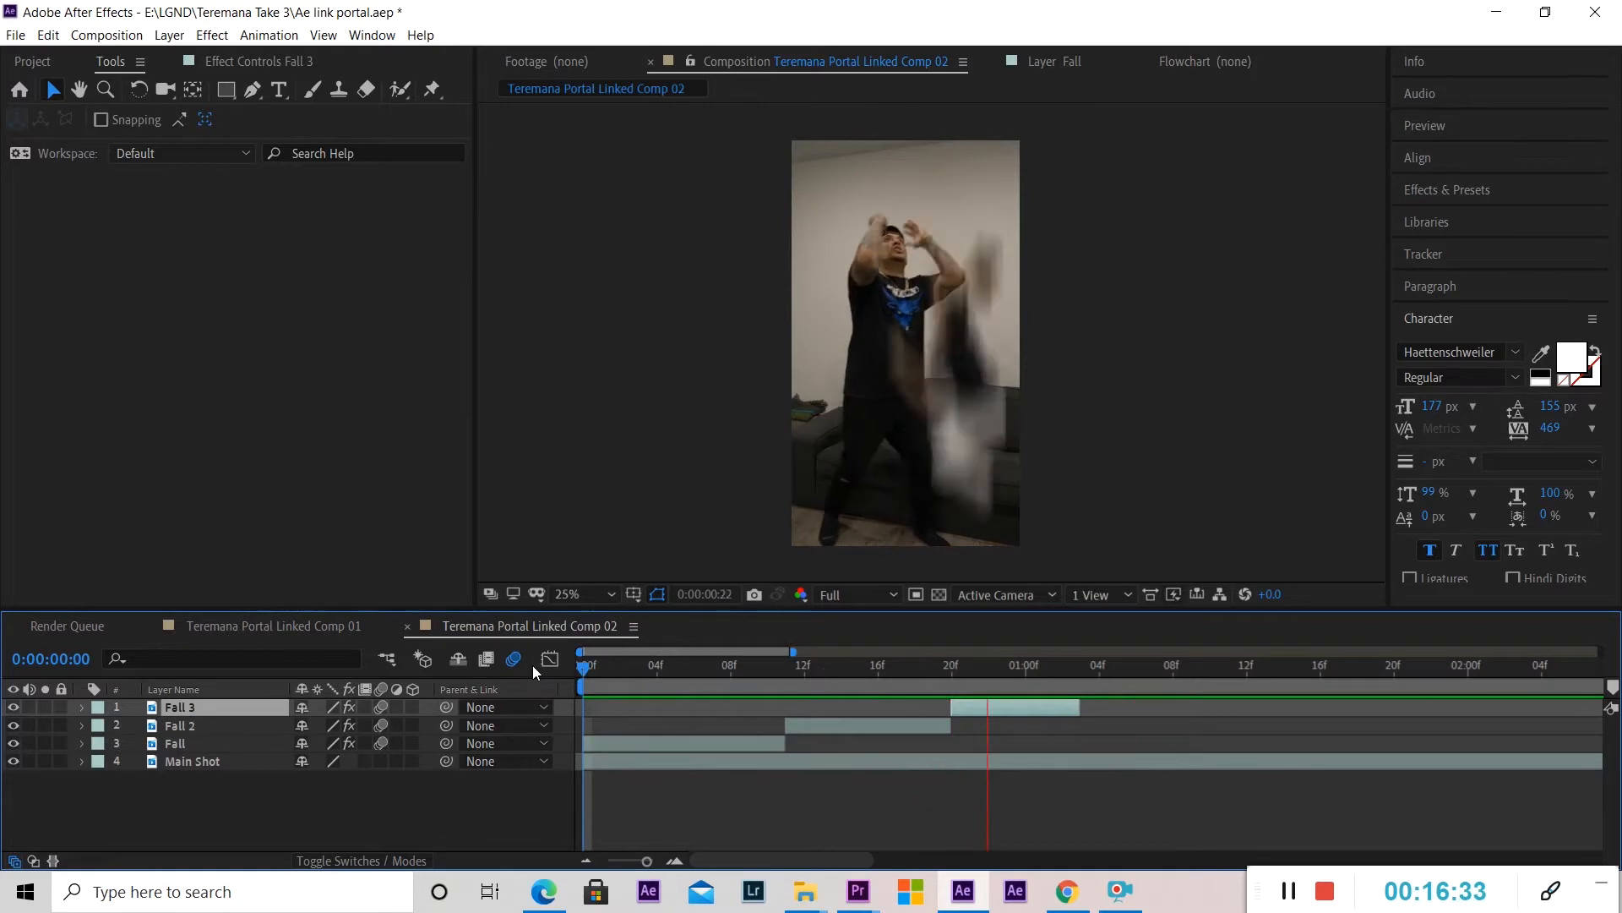
{"action": "left_click", "coordinate": [971, 669]}
{"action": "mouse_move", "coordinate": [972, 676]}
{"action": "left_mouse_down"}
{"action": "mouse_move", "coordinate": [1041, 673]}
{"action": "mouse_move", "coordinate": [919, 676]}
{"action": "mouse_move", "coordinate": [1042, 672]}
{"action": "mouse_move", "coordinate": [971, 699]}
{"action": "left_mouse_up"}
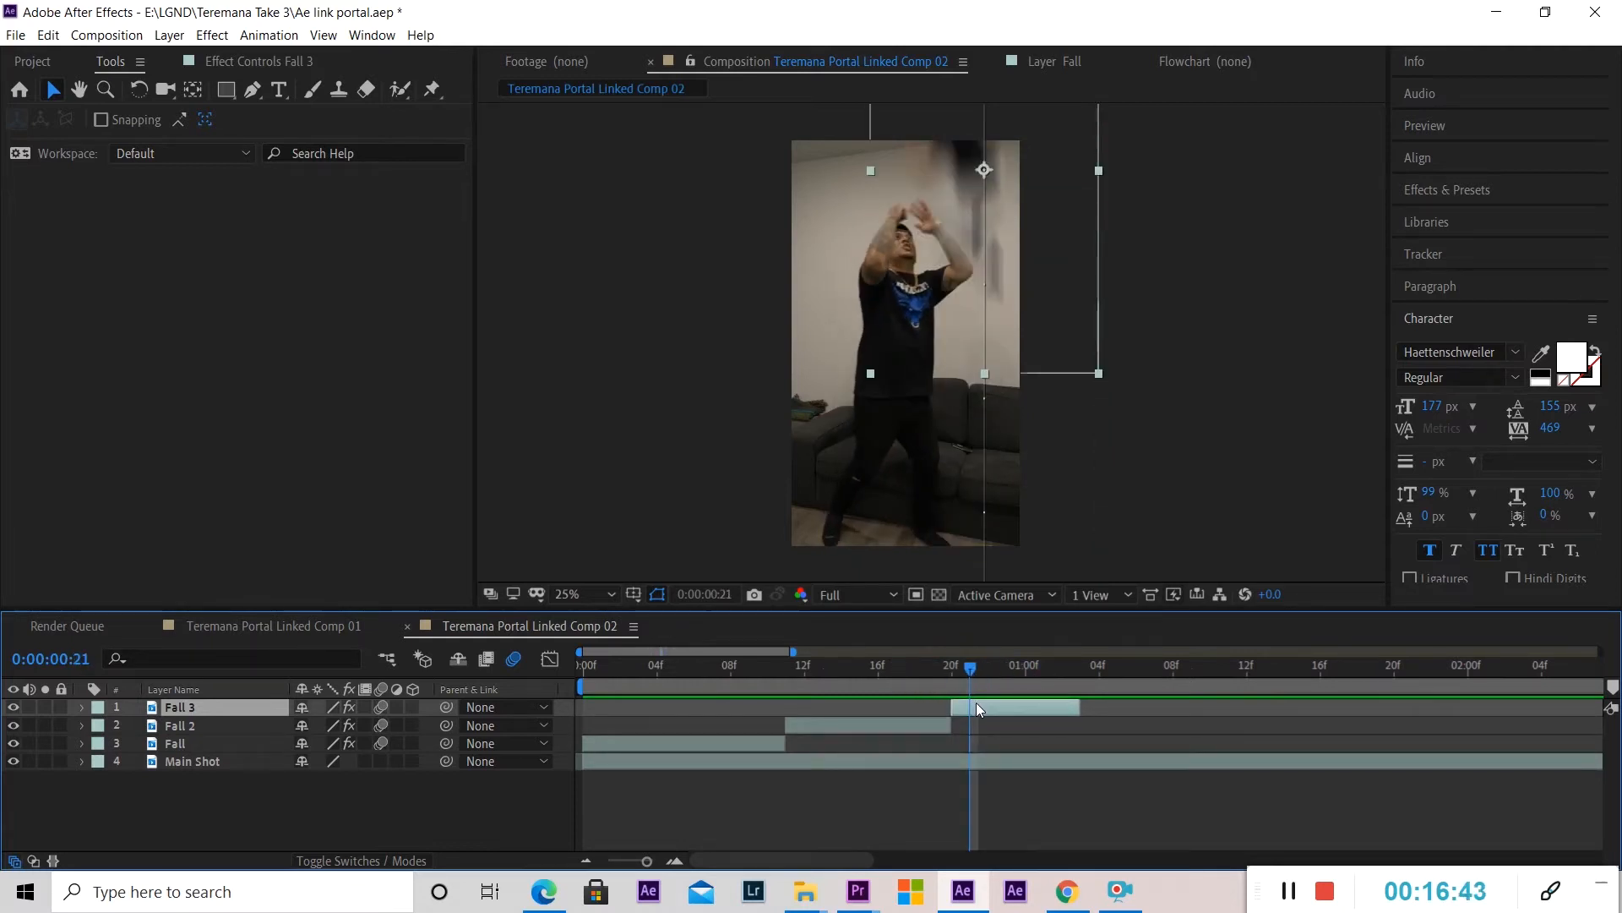
Duplicate the Fall 3 layer and place the copy directly after it, starting at 0:00:01:03.
{"action": "key", "text": "ctrl+shift+d"}
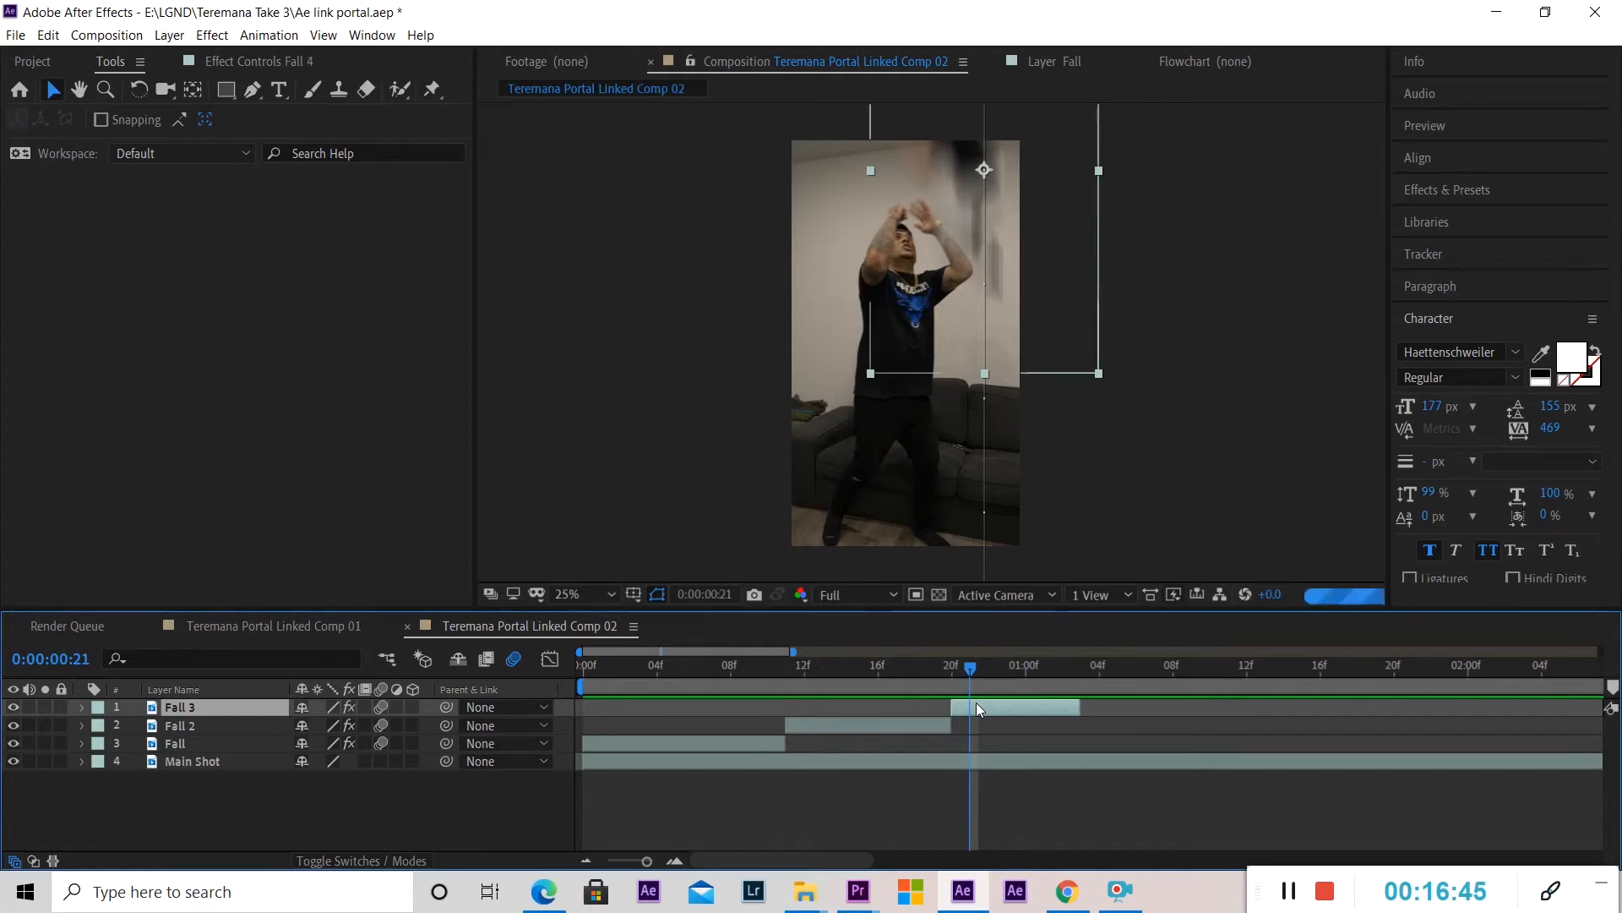
{"action": "left_click_drag", "start_coordinate": [972, 703], "coordinate": [1099, 703]}
{"action": "left_click_drag", "start_coordinate": [972, 670], "coordinate": [1136, 672]}
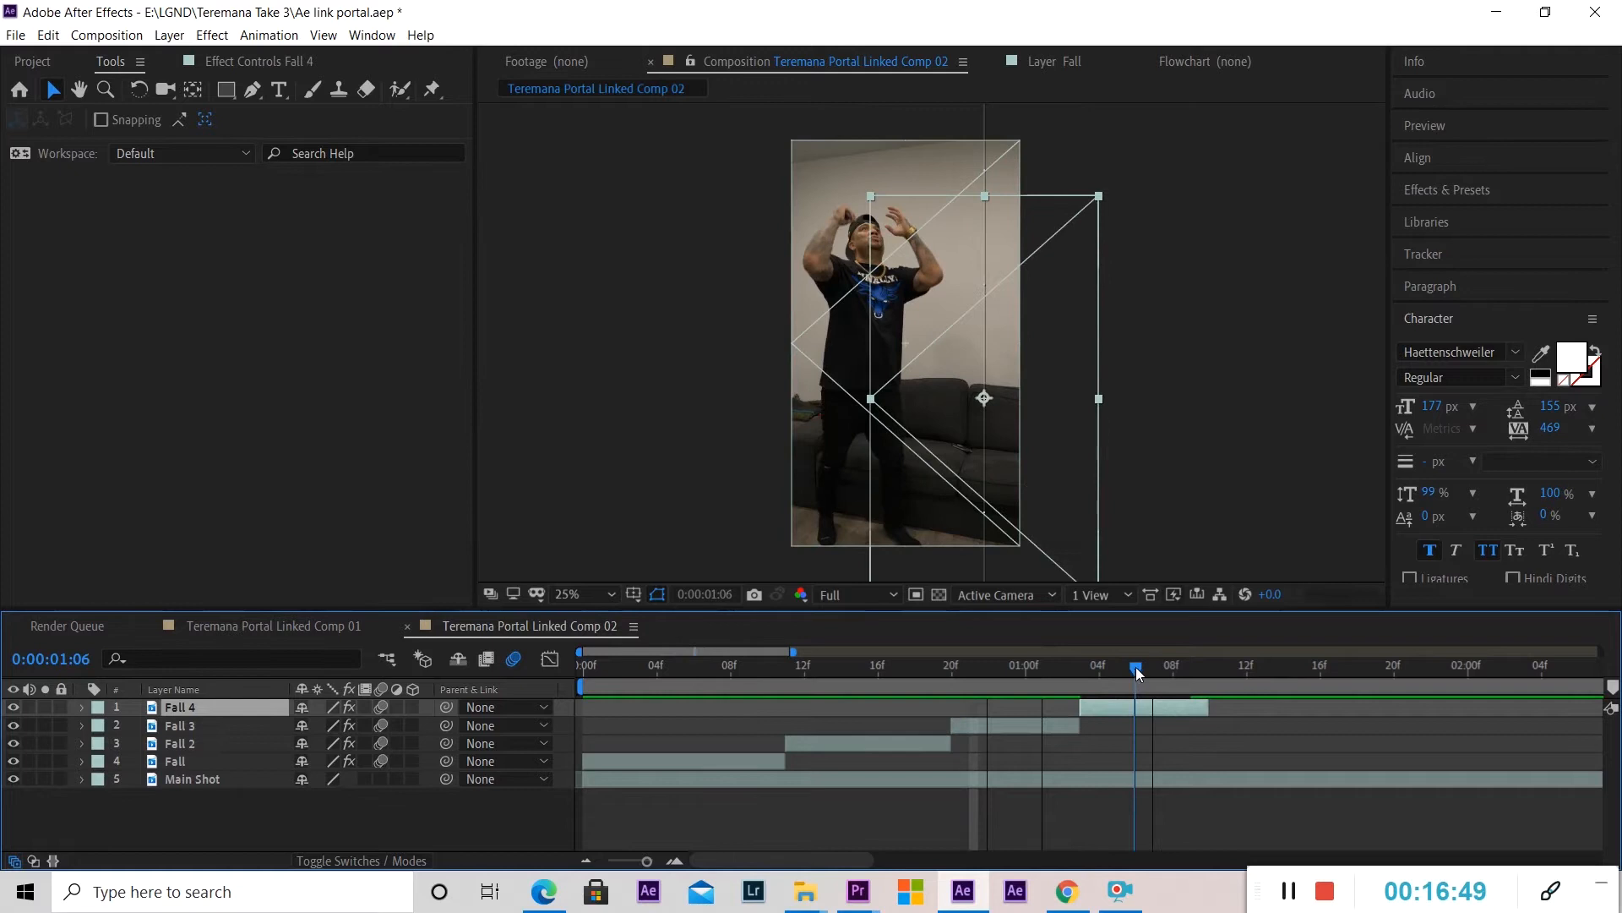
Duplicate the Fall 4 layer and place the copy directly after it, starting at 0:00:01:10.
{"action": "double_click", "coordinate": [1112, 708]}
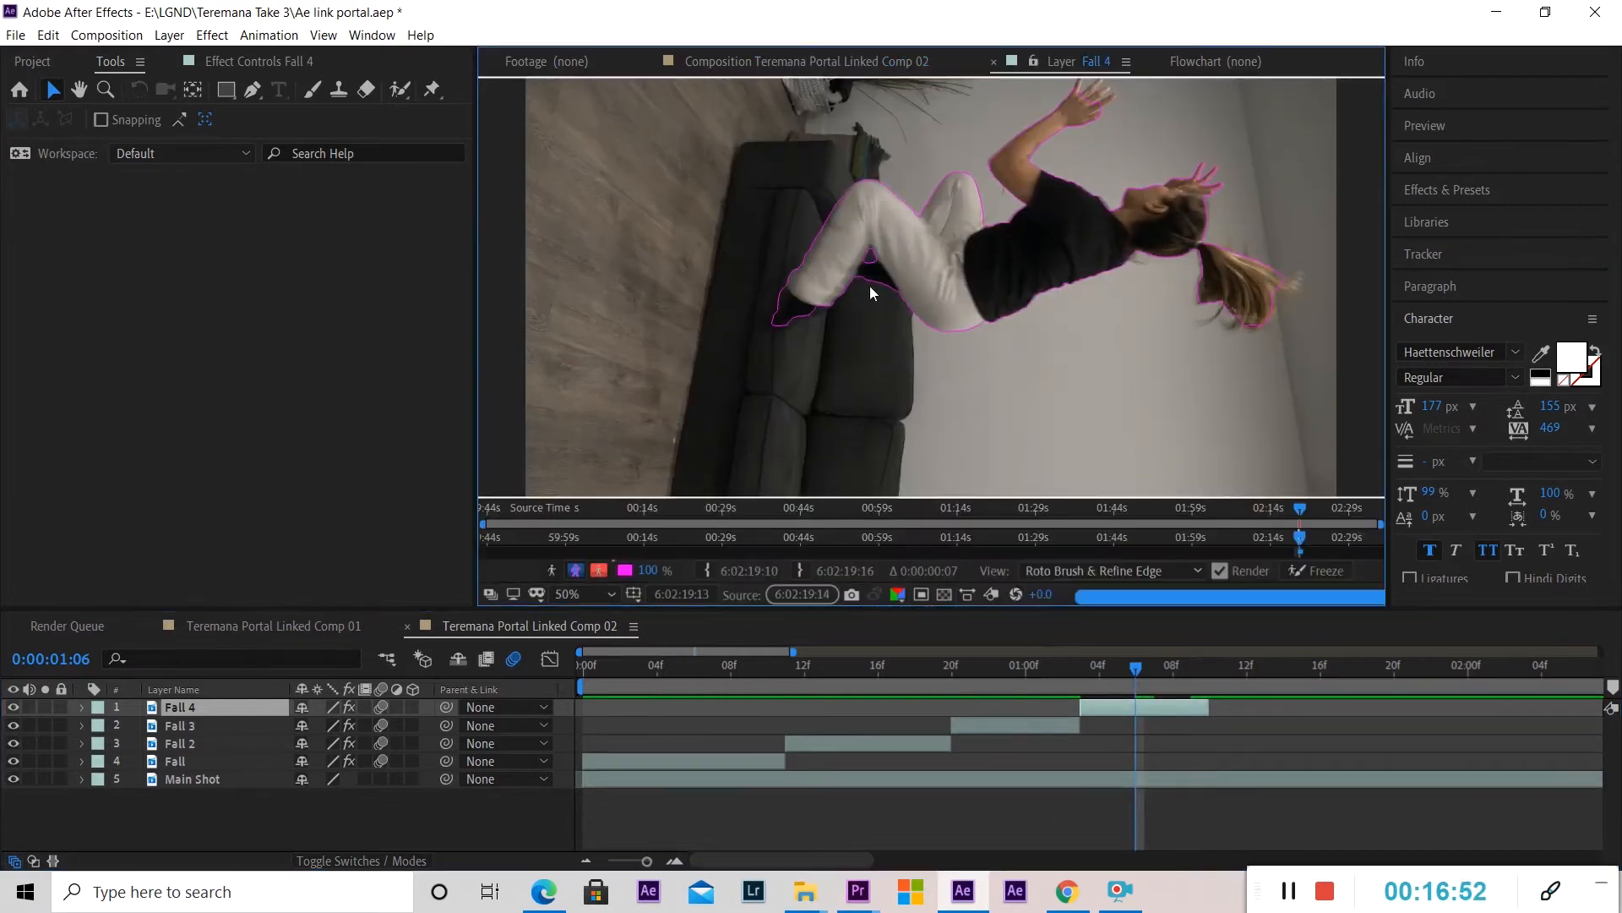
{"action": "left_click", "coordinate": [744, 66]}
{"action": "left_click", "coordinate": [1112, 711]}
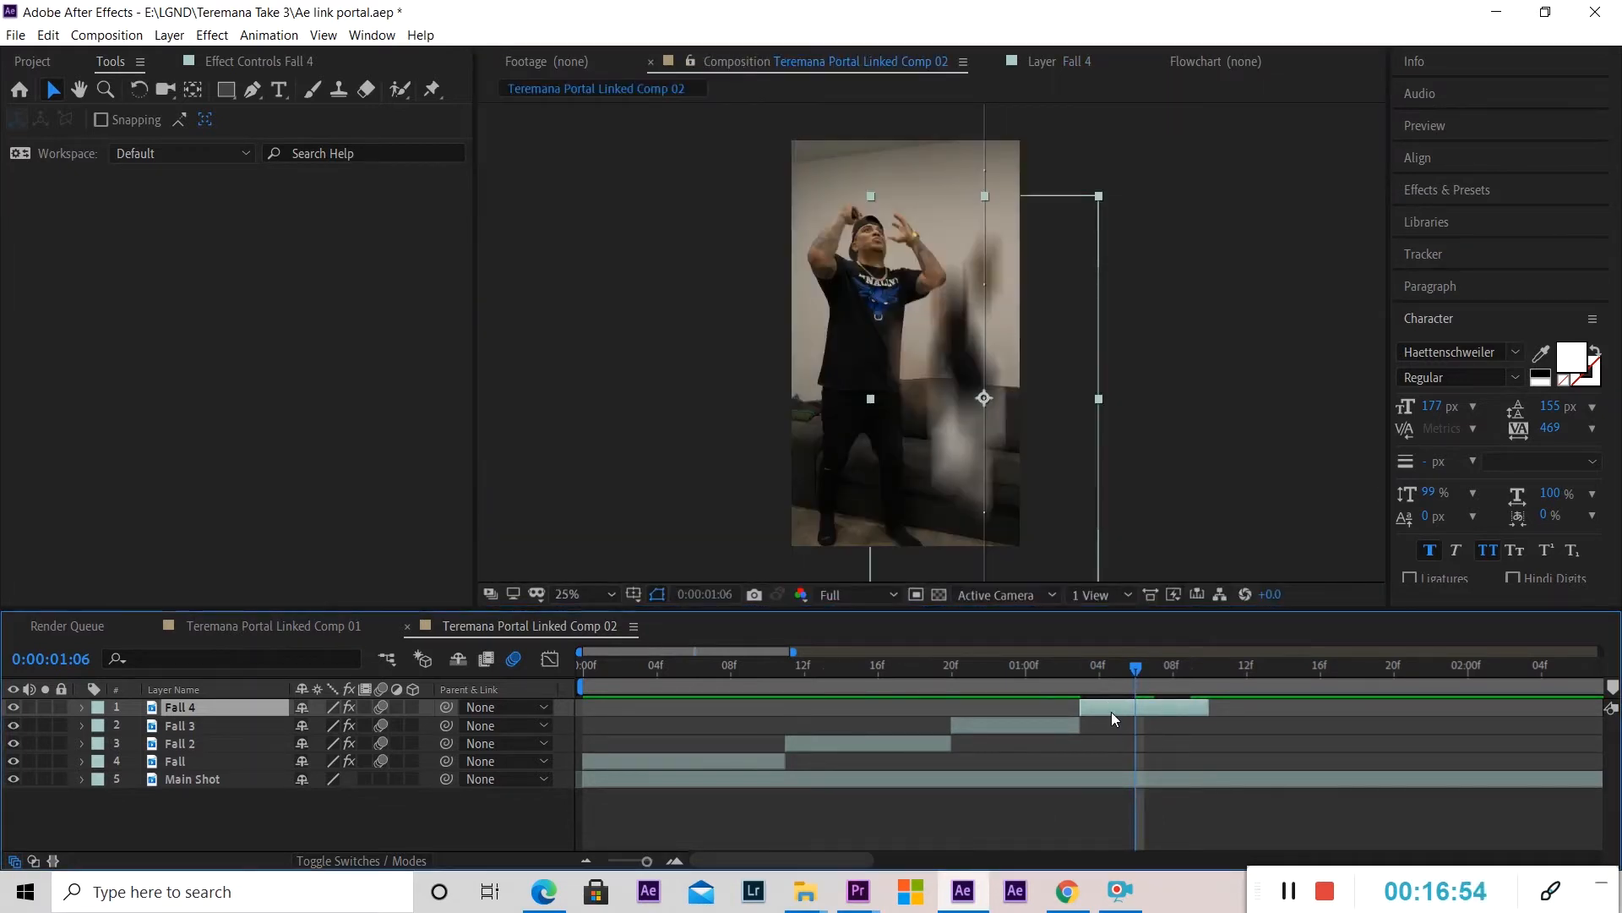
{"action": "key", "text": "ctrl+d"}
{"action": "left_click_drag", "start_coordinate": [1113, 707], "coordinate": [1235, 710]}
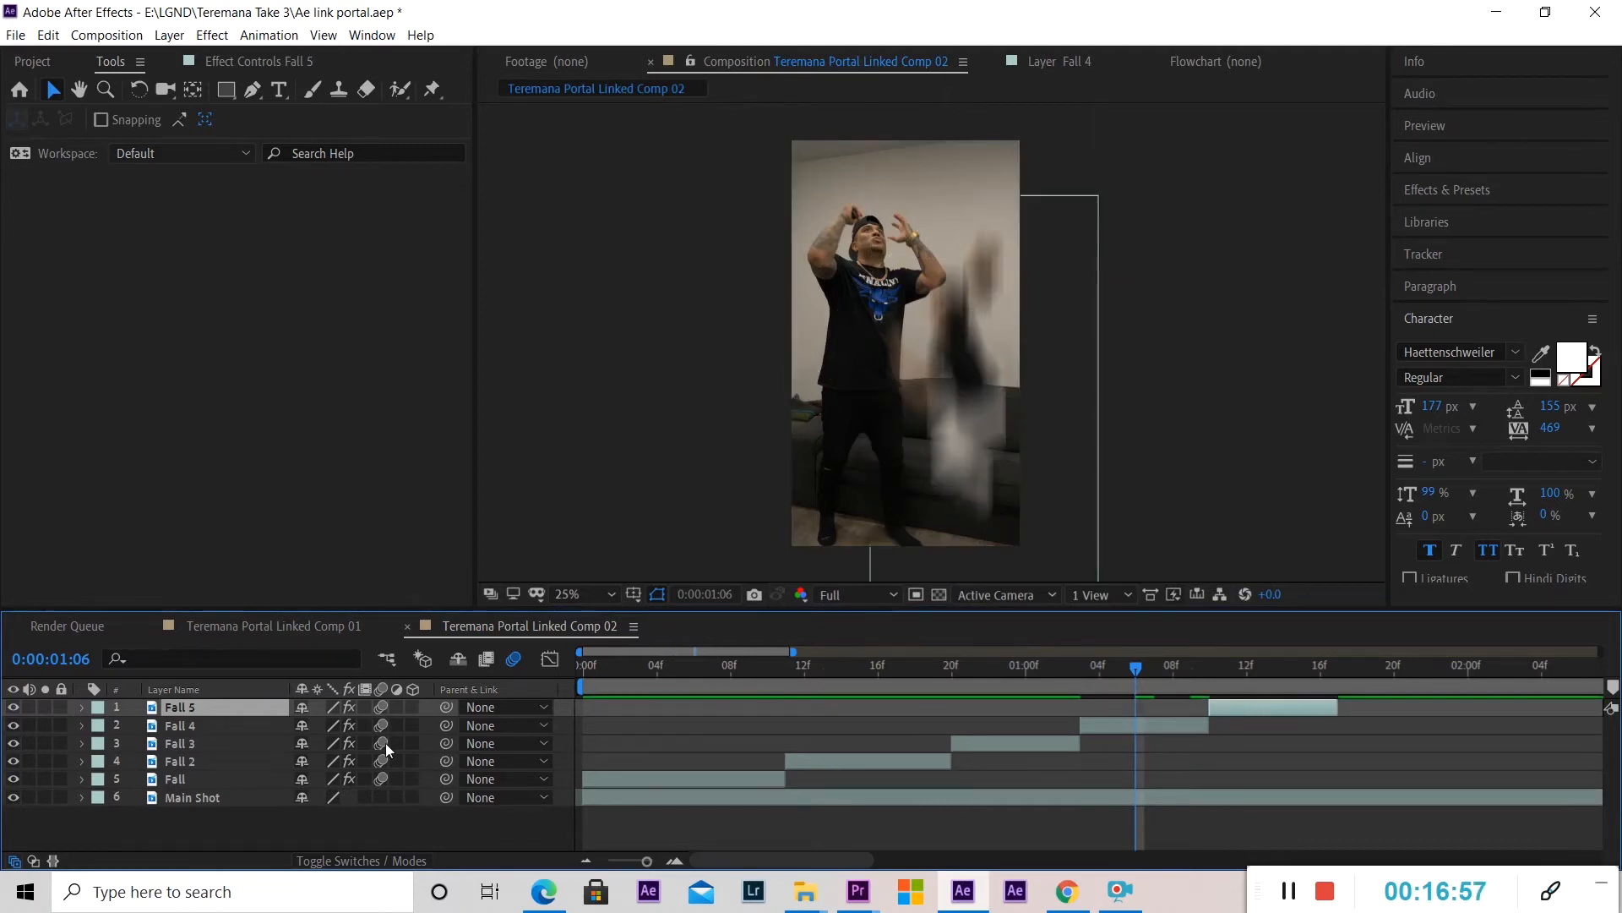
Speed up the Fall 5 layer by moving its last Position keyframe to 0:00:01:14 and trim the layer's end to 0:00:01:15.
{"action": "left_click", "coordinate": [81, 708]}
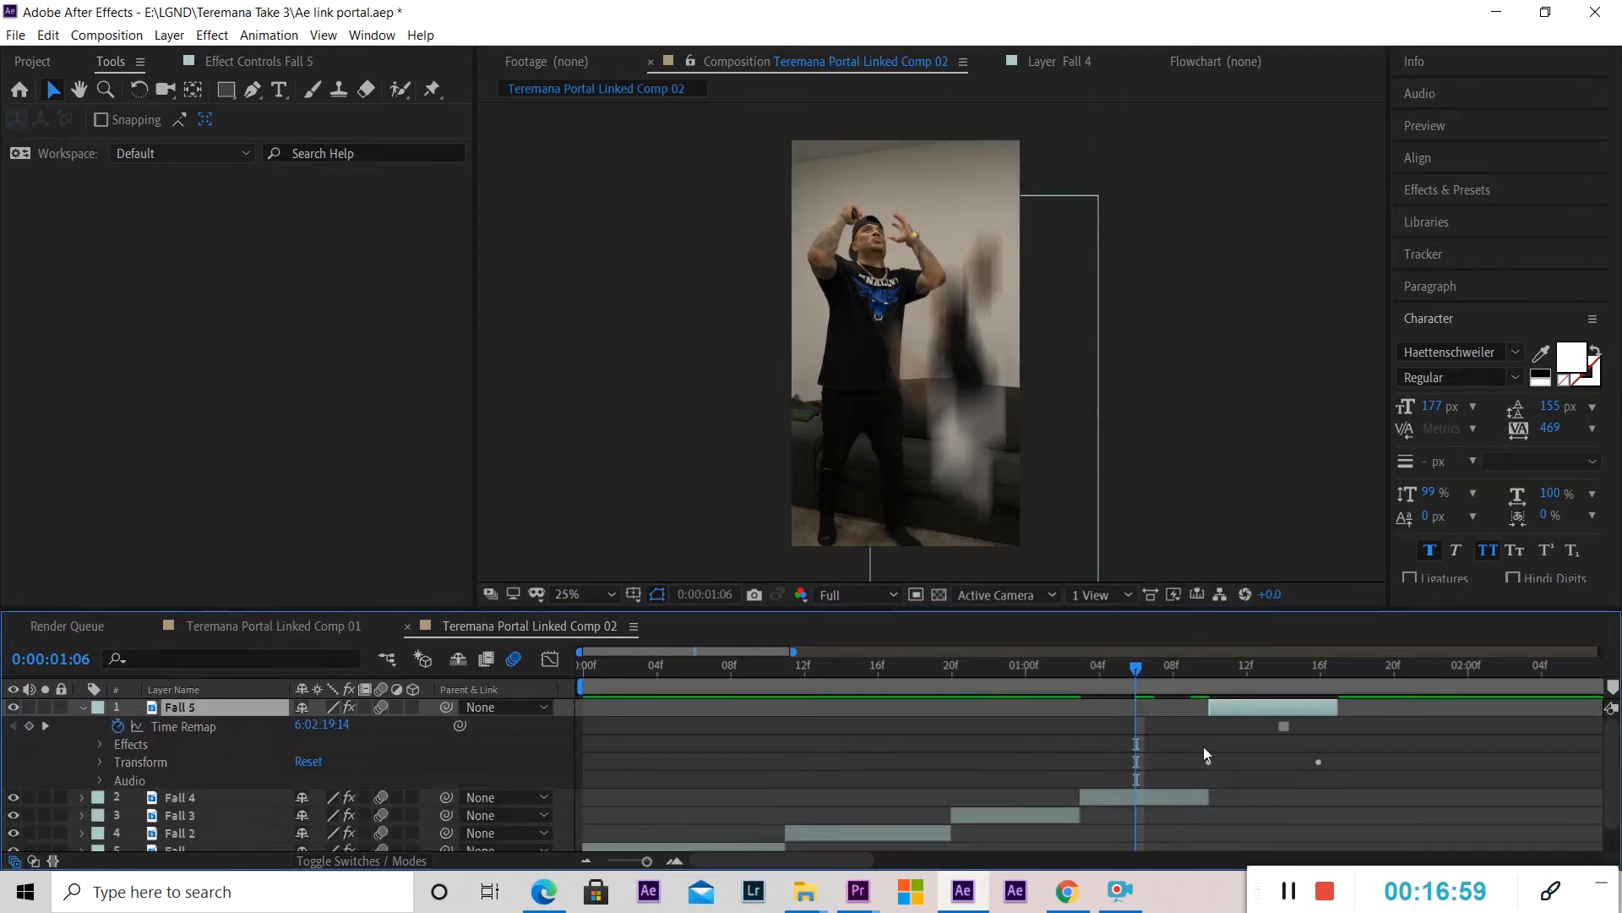
{"action": "left_click", "coordinate": [100, 761]}
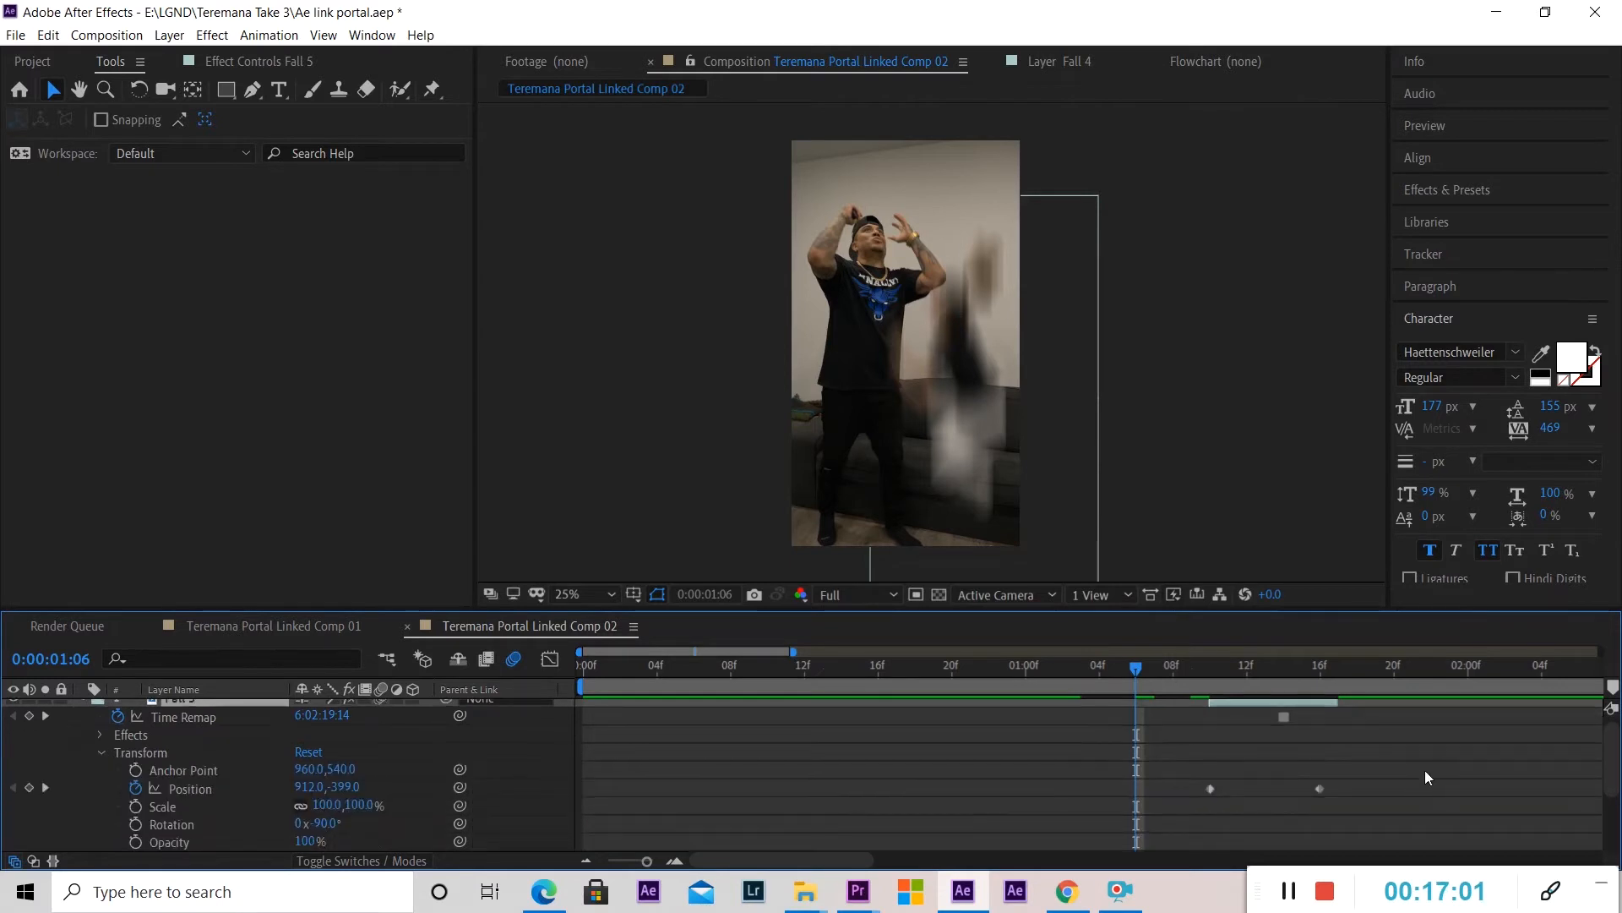
{"action": "left_click", "coordinate": [1322, 790]}
{"action": "left_click_drag", "start_coordinate": [1306, 789], "coordinate": [1285, 788]}
{"action": "scroll", "coordinate": [86, 732], "scroll_direction": "up", "scroll_amount": 1}
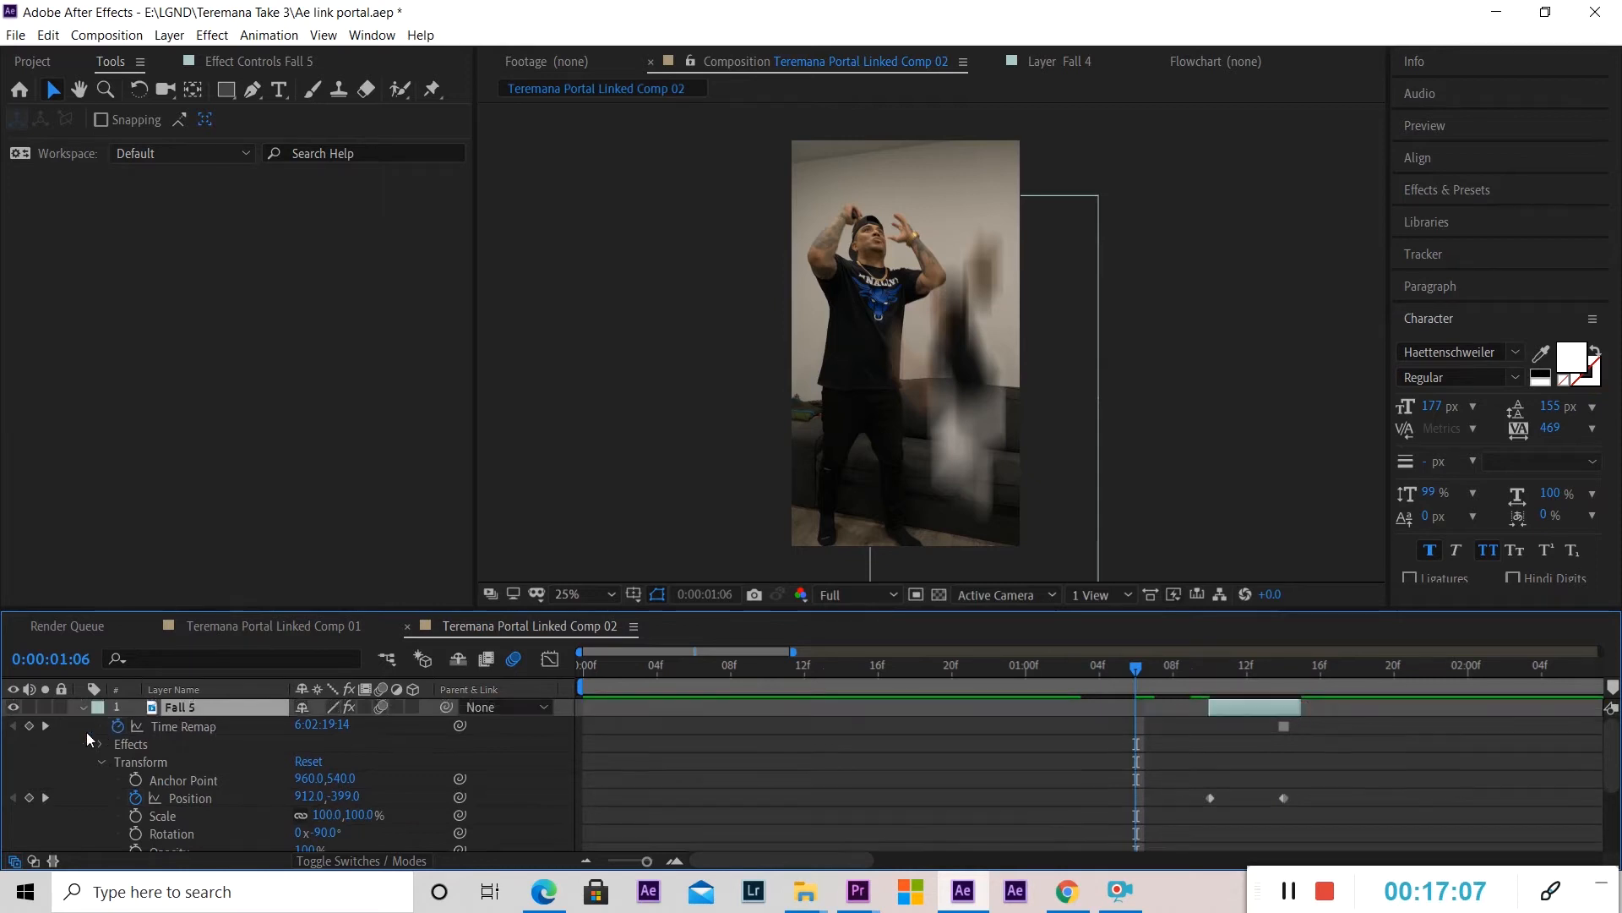
{"action": "left_click", "coordinate": [82, 708]}
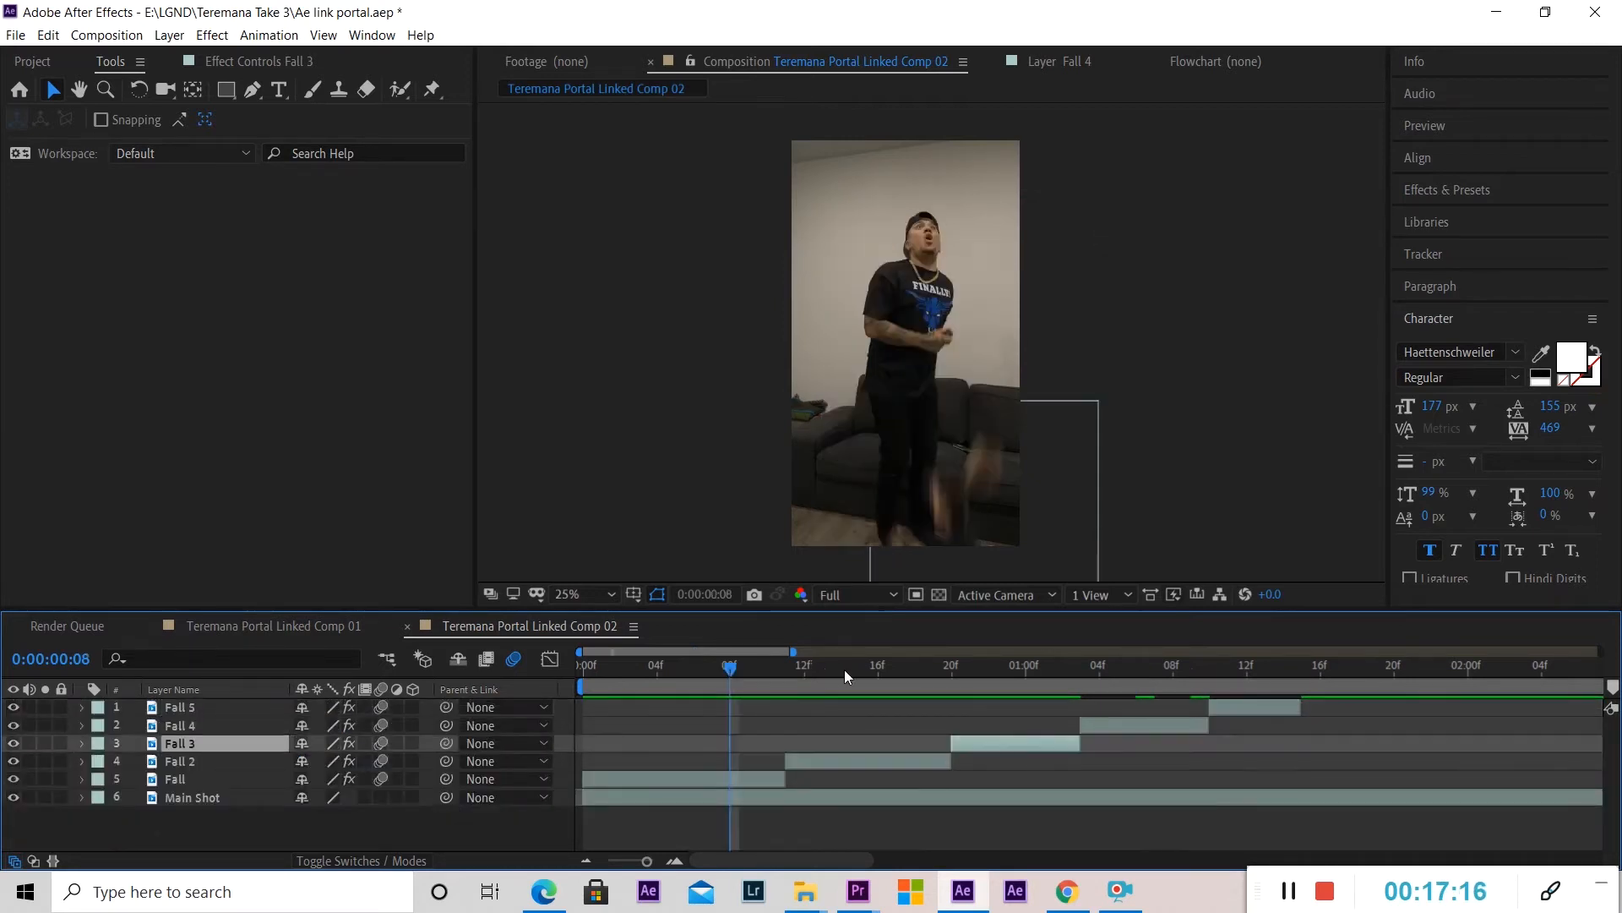
Scrub through the five falls and play the composition from the start to check the acceleration.
{"action": "left_click", "coordinate": [1009, 669]}
{"action": "left_click", "coordinate": [1136, 668]}
{"action": "left_click", "coordinate": [1250, 666]}
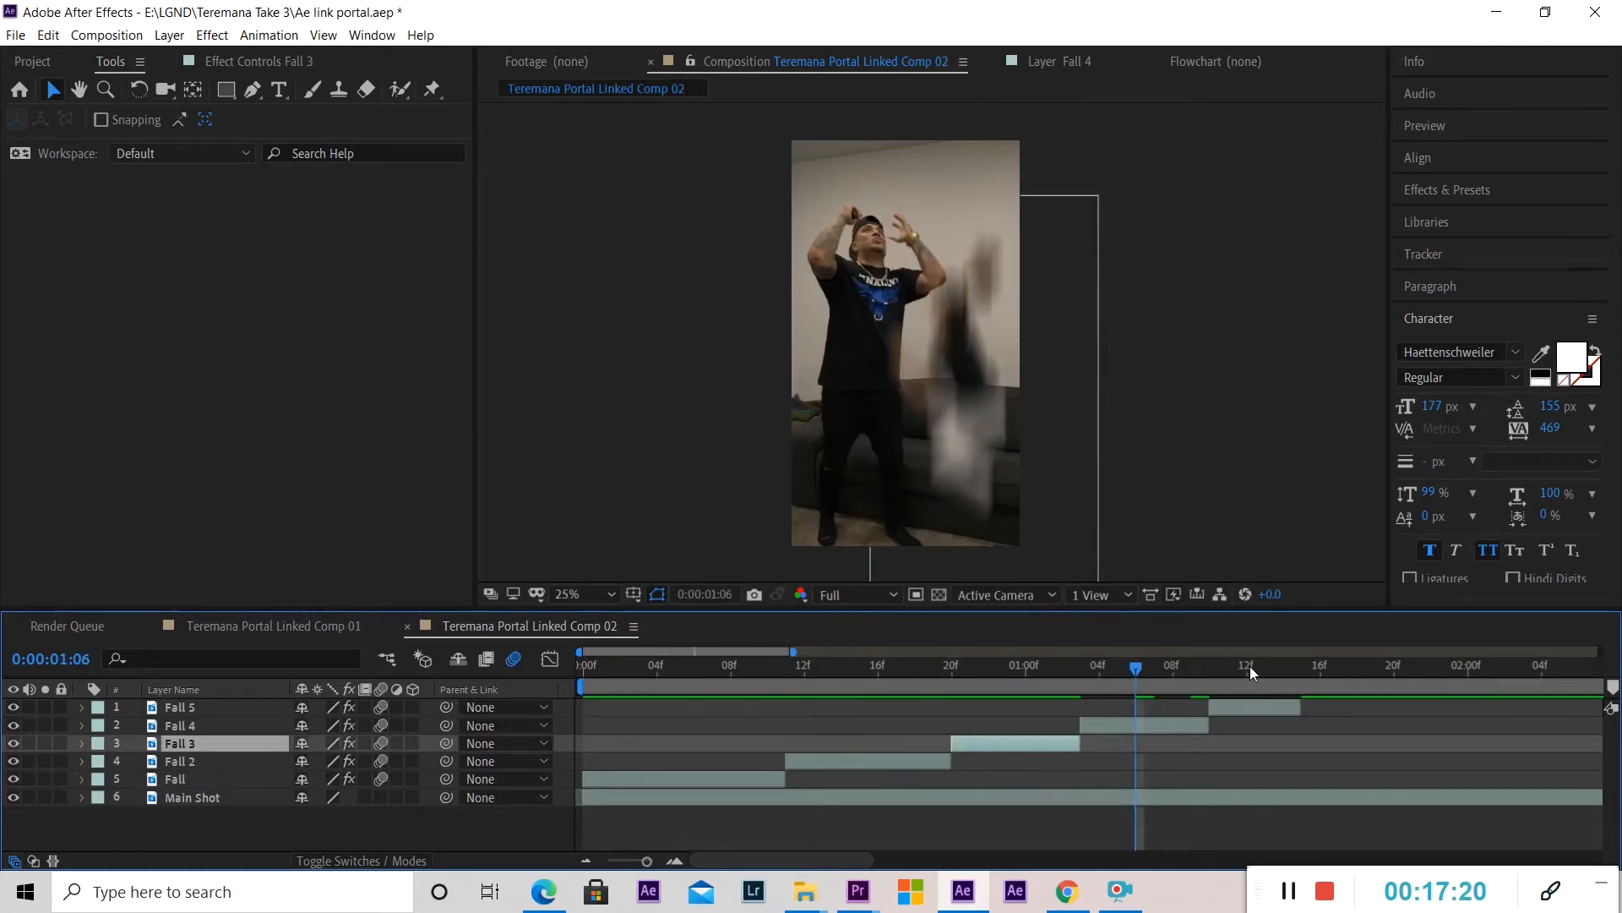
{"action": "left_click_drag", "start_coordinate": [641, 677], "coordinate": [555, 664]}
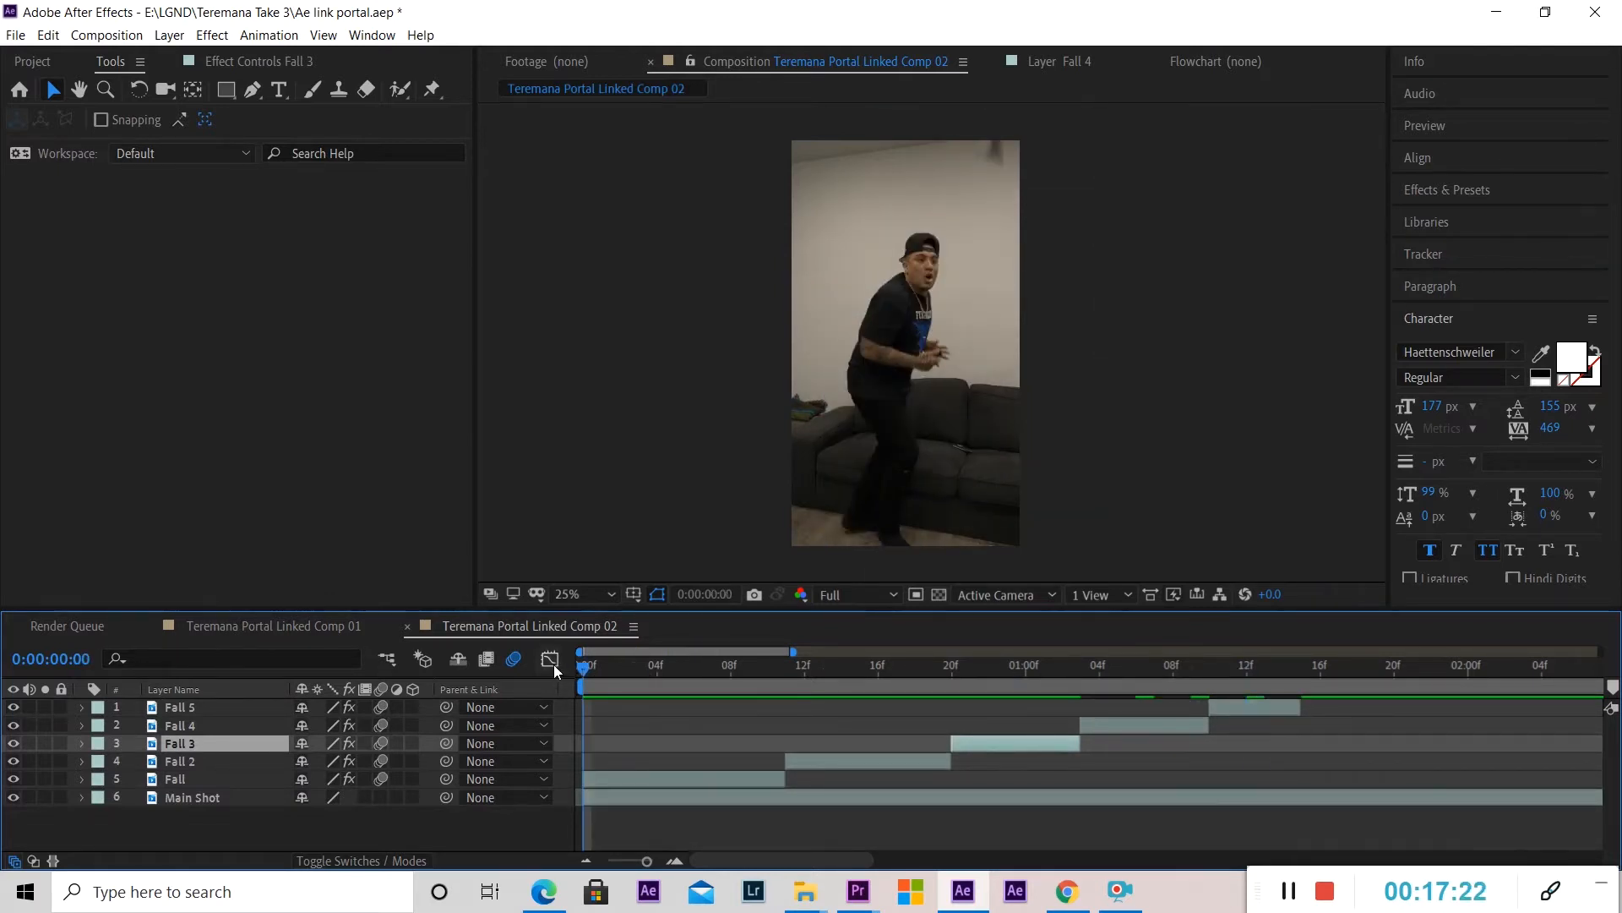
{"action": "key", "text": "space"}
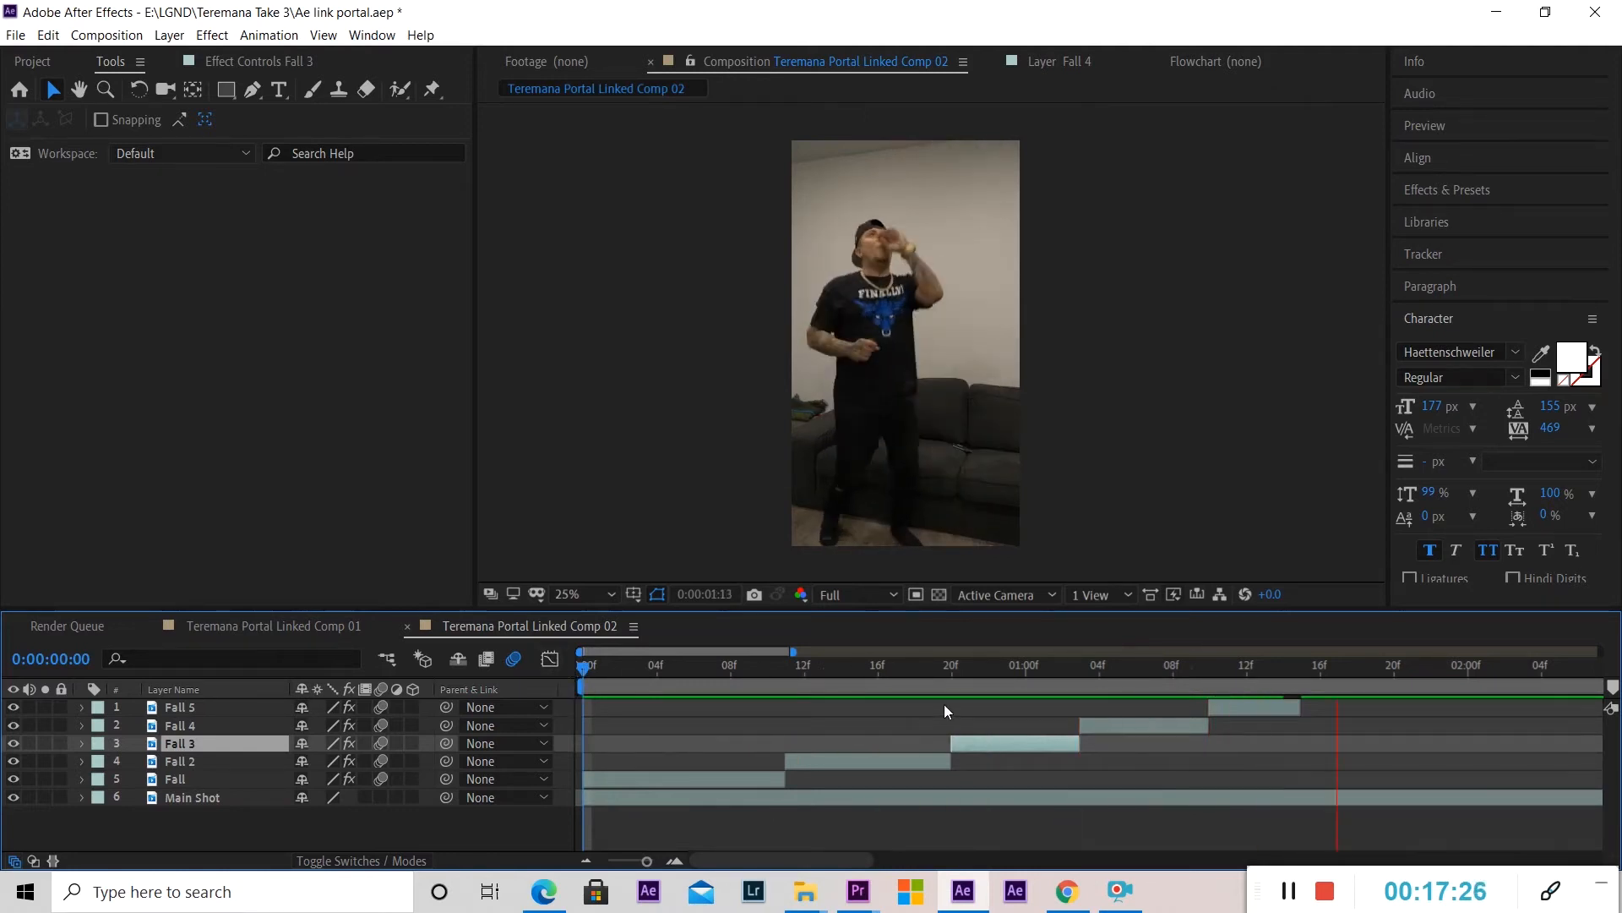
{"action": "key", "text": "space"}
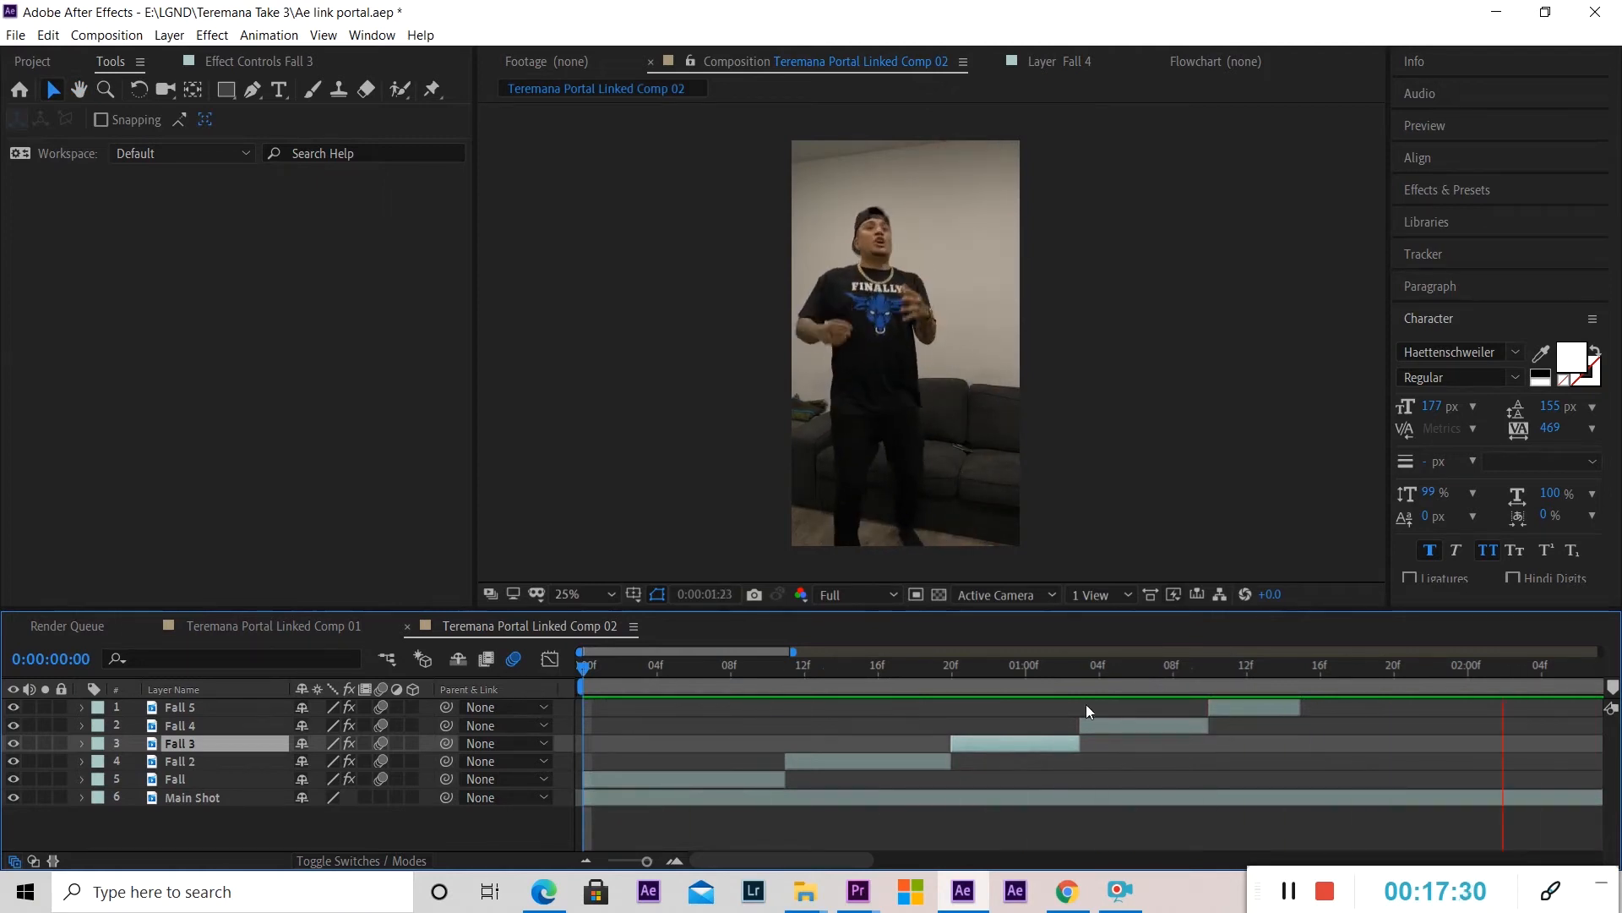
Make three successive duplicates of the Fall 5 layer, placed end to end after it at 0:00:01:15, 0:00:01:20 and 0:00:02:01.
{"action": "left_click_drag", "start_coordinate": [1235, 671], "coordinate": [1184, 676]}
{"action": "left_click_drag", "start_coordinate": [793, 652], "coordinate": [987, 651]}
{"action": "left_click", "coordinate": [925, 711]}
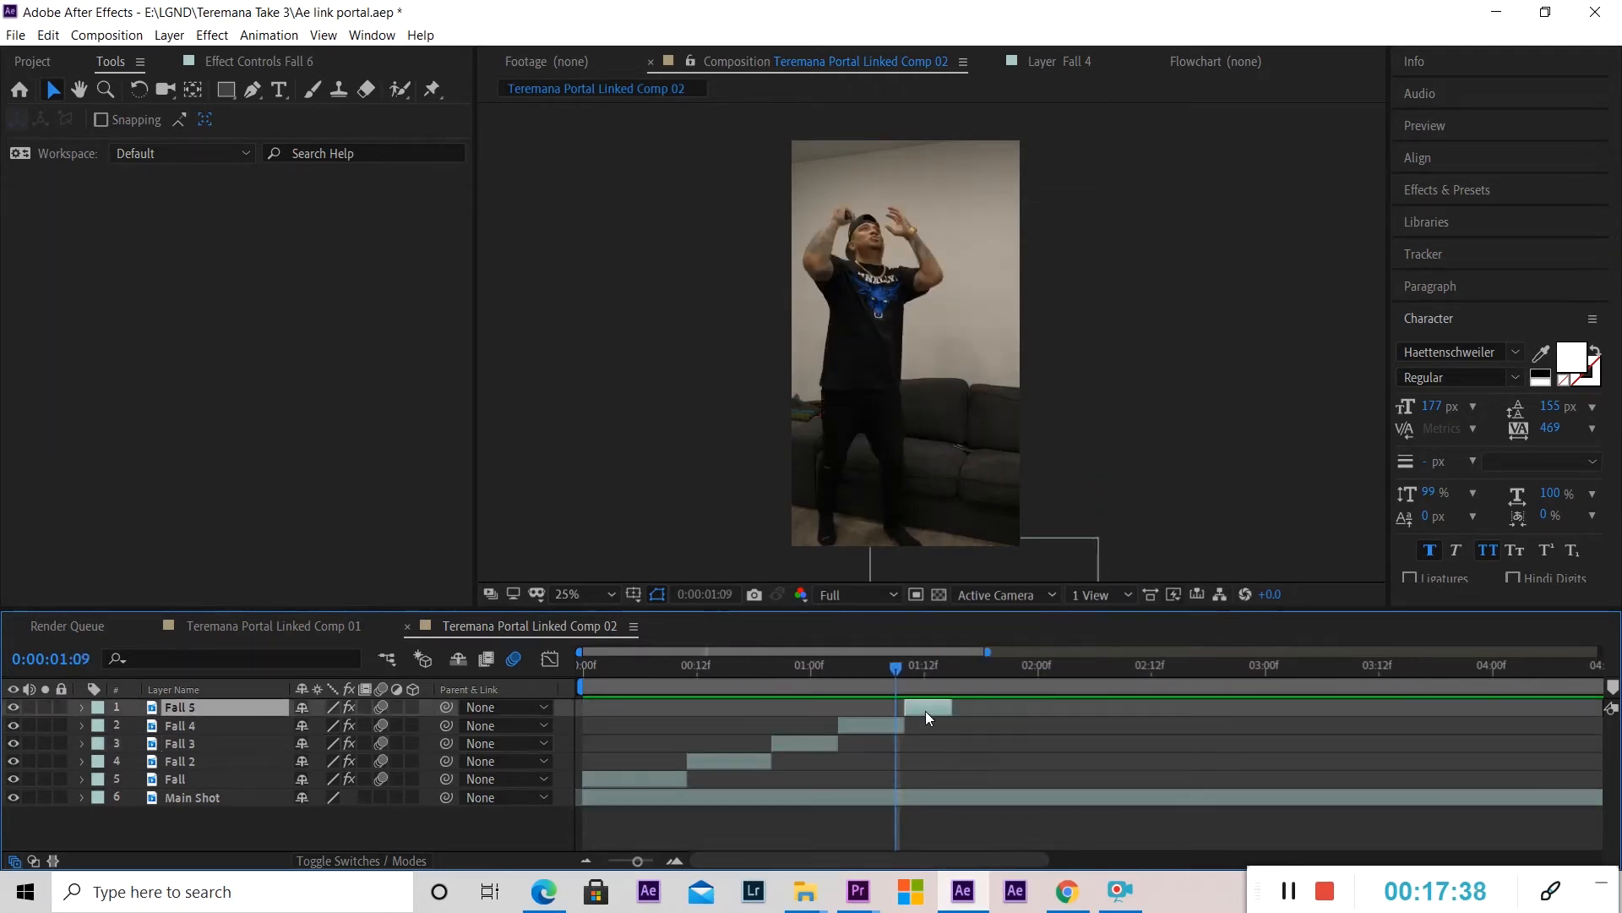
{"action": "key", "text": "ctrl+d"}
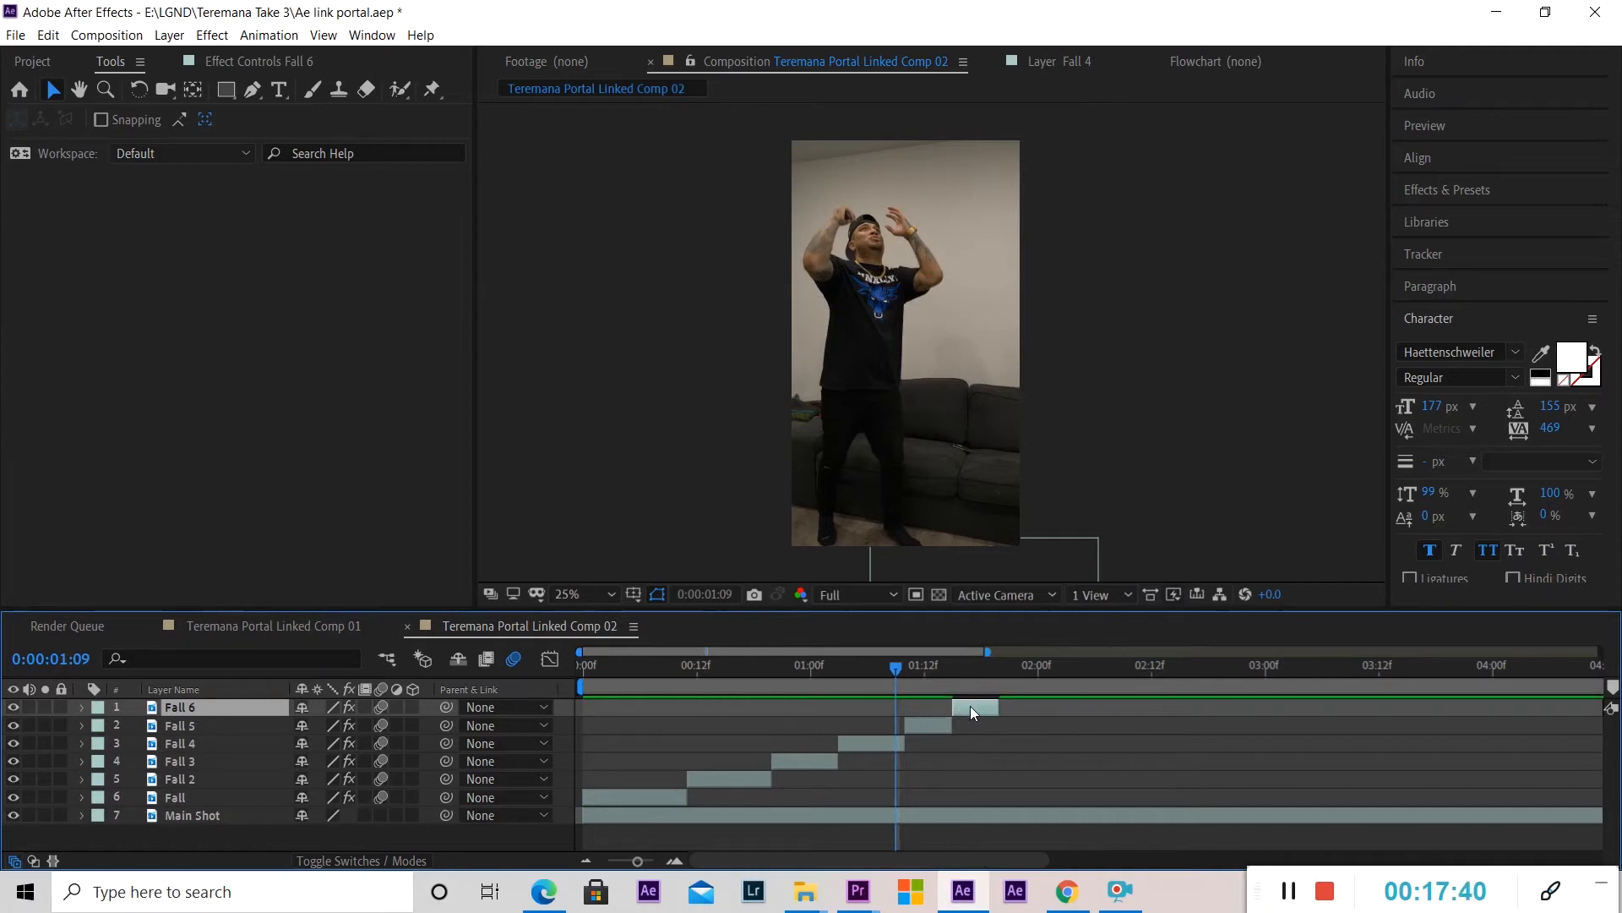
{"action": "key", "text": "ctrl+d"}
{"action": "left_click_drag", "start_coordinate": [970, 707], "coordinate": [1012, 707]}
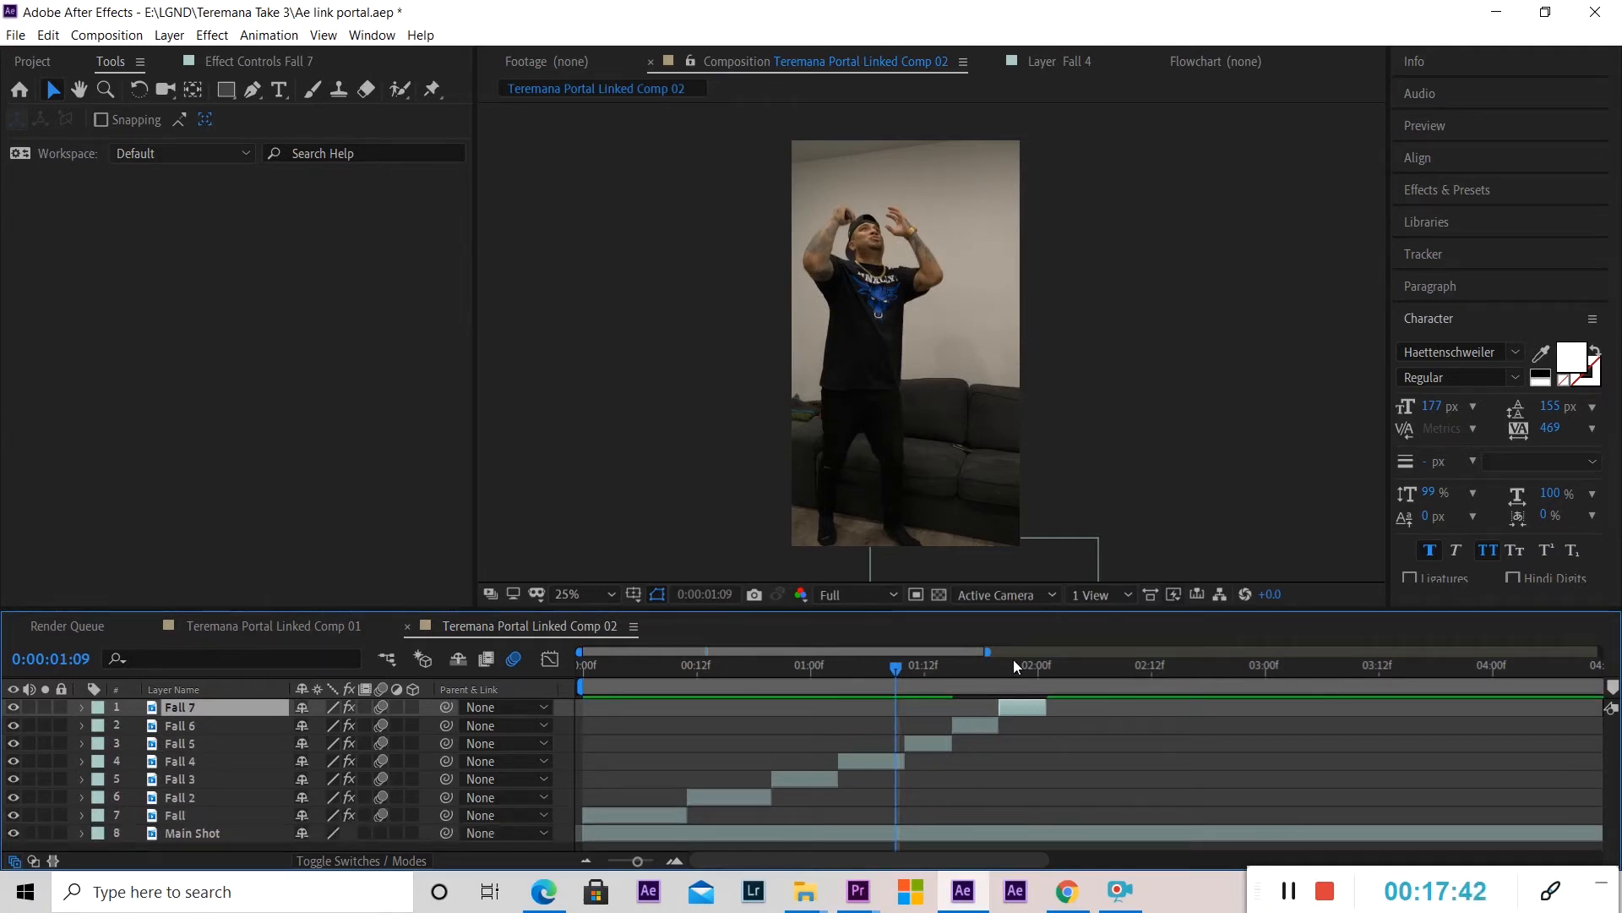
{"action": "key", "text": "ctrl+d"}
{"action": "left_click_drag", "start_coordinate": [1016, 703], "coordinate": [1064, 707]}
Duplicate the Fall 5 to Fall 8 layers together, stack the copies on top and place them directly after Fall 8, starting at 0:00:02:06.
{"action": "left_click", "coordinate": [920, 757], "text": "shift"}
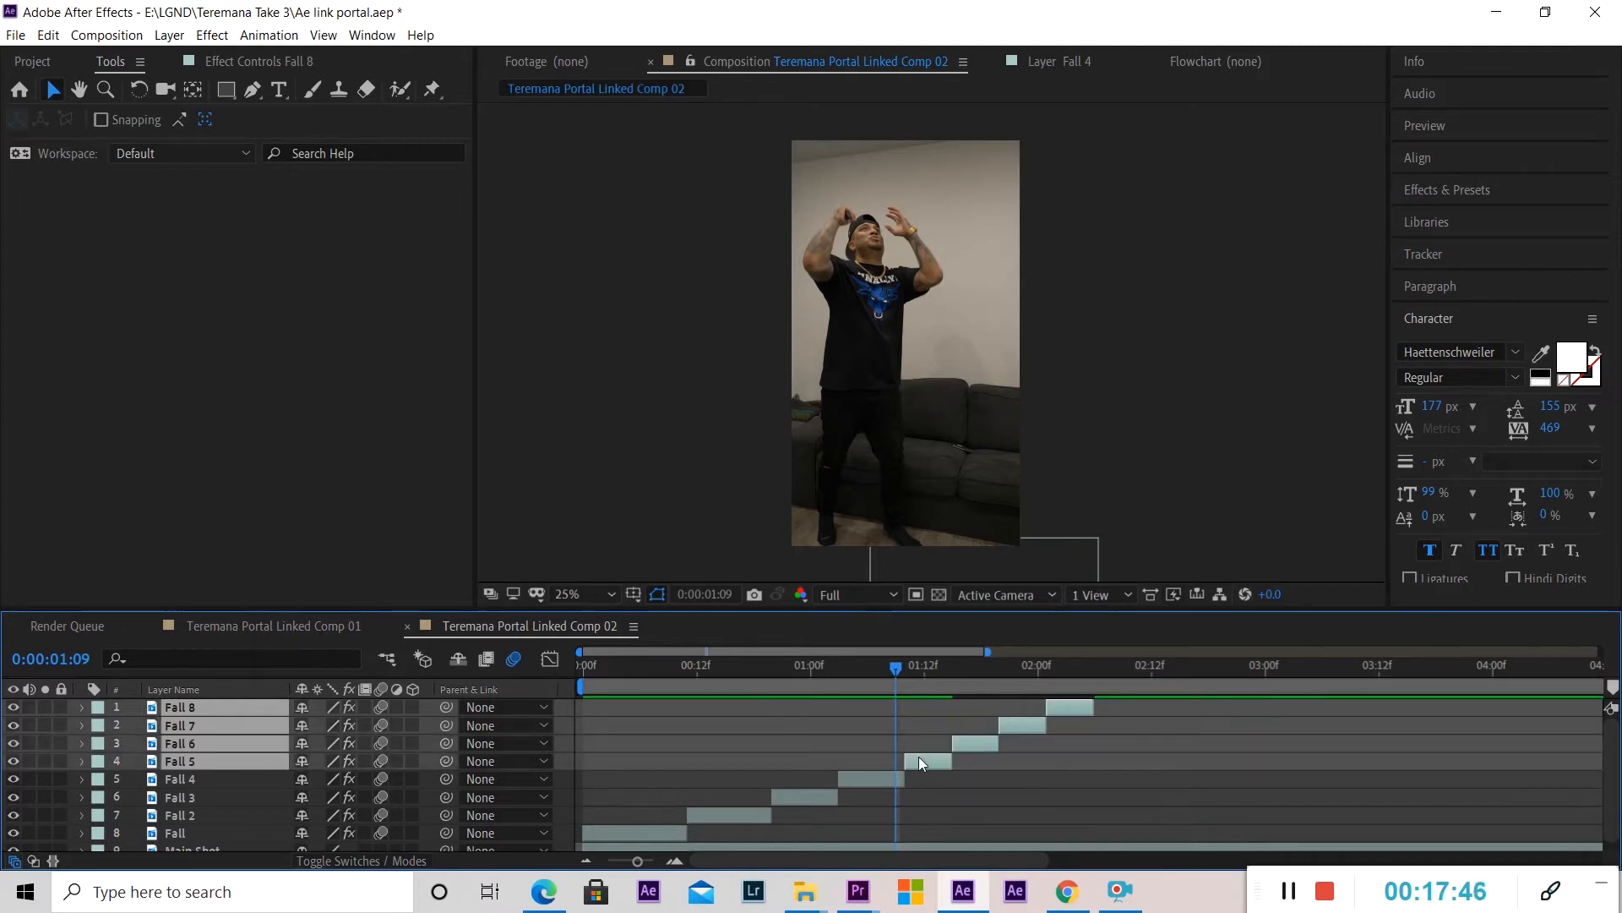
{"action": "key", "text": "ctrl+d"}
{"action": "left_click_drag", "start_coordinate": [180, 783], "coordinate": [186, 702]}
{"action": "left_click_drag", "start_coordinate": [933, 761], "coordinate": [1122, 756]}
Play back the twelve falls from the start of the composition to check the loop.
{"action": "left_click", "coordinate": [581, 669]}
{"action": "key", "text": "space"}
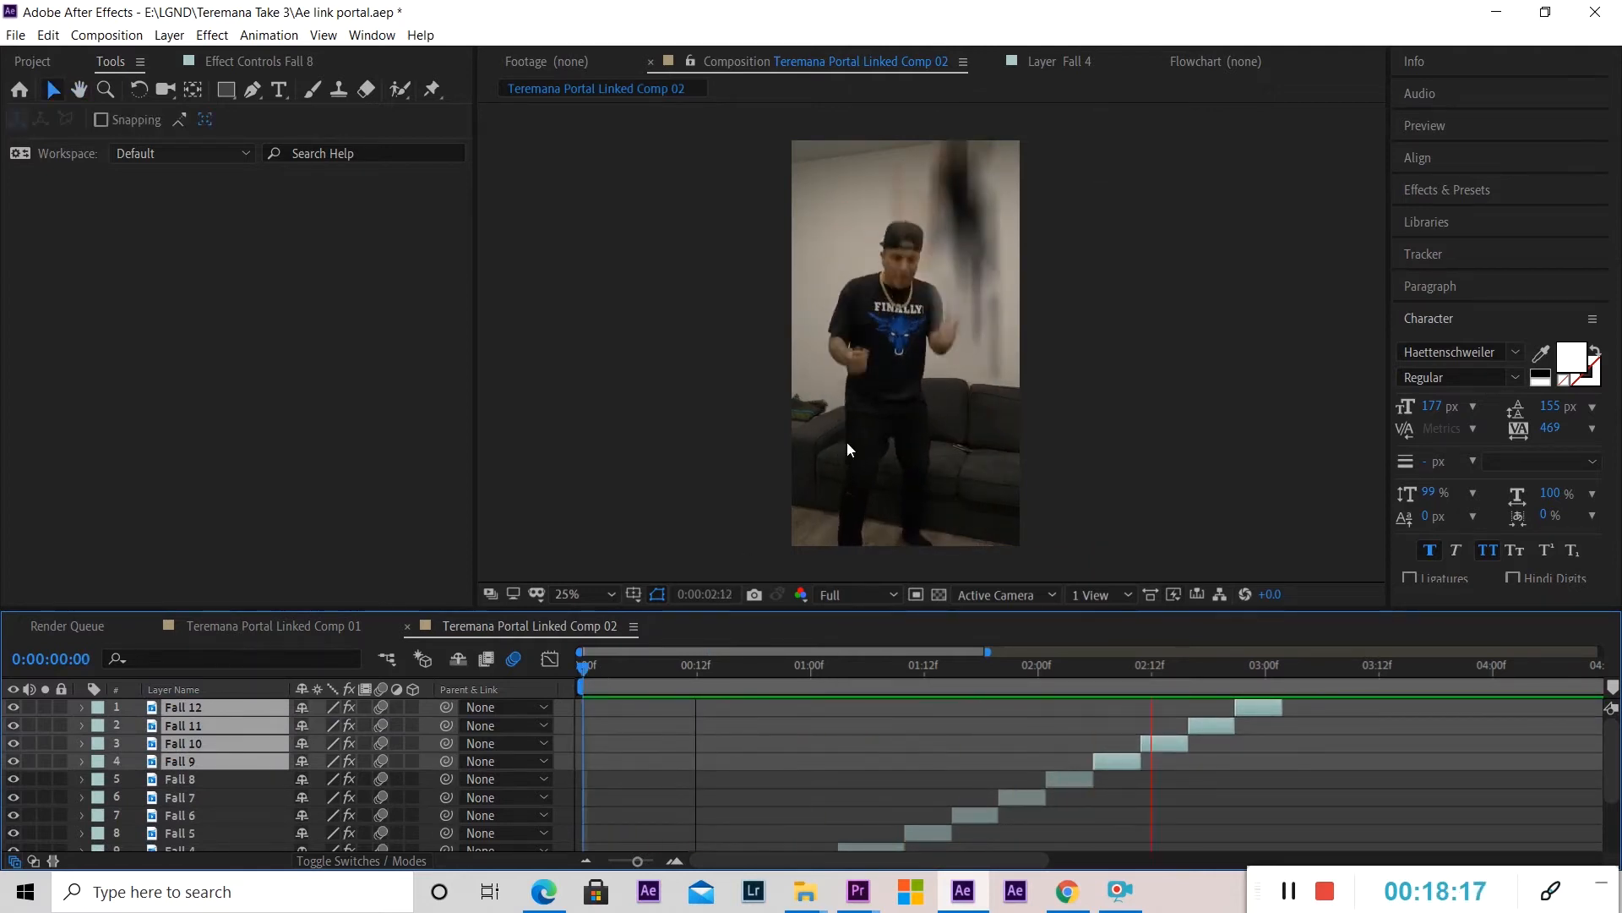
{"action": "left_click_drag", "start_coordinate": [602, 666], "coordinate": [925, 667]}
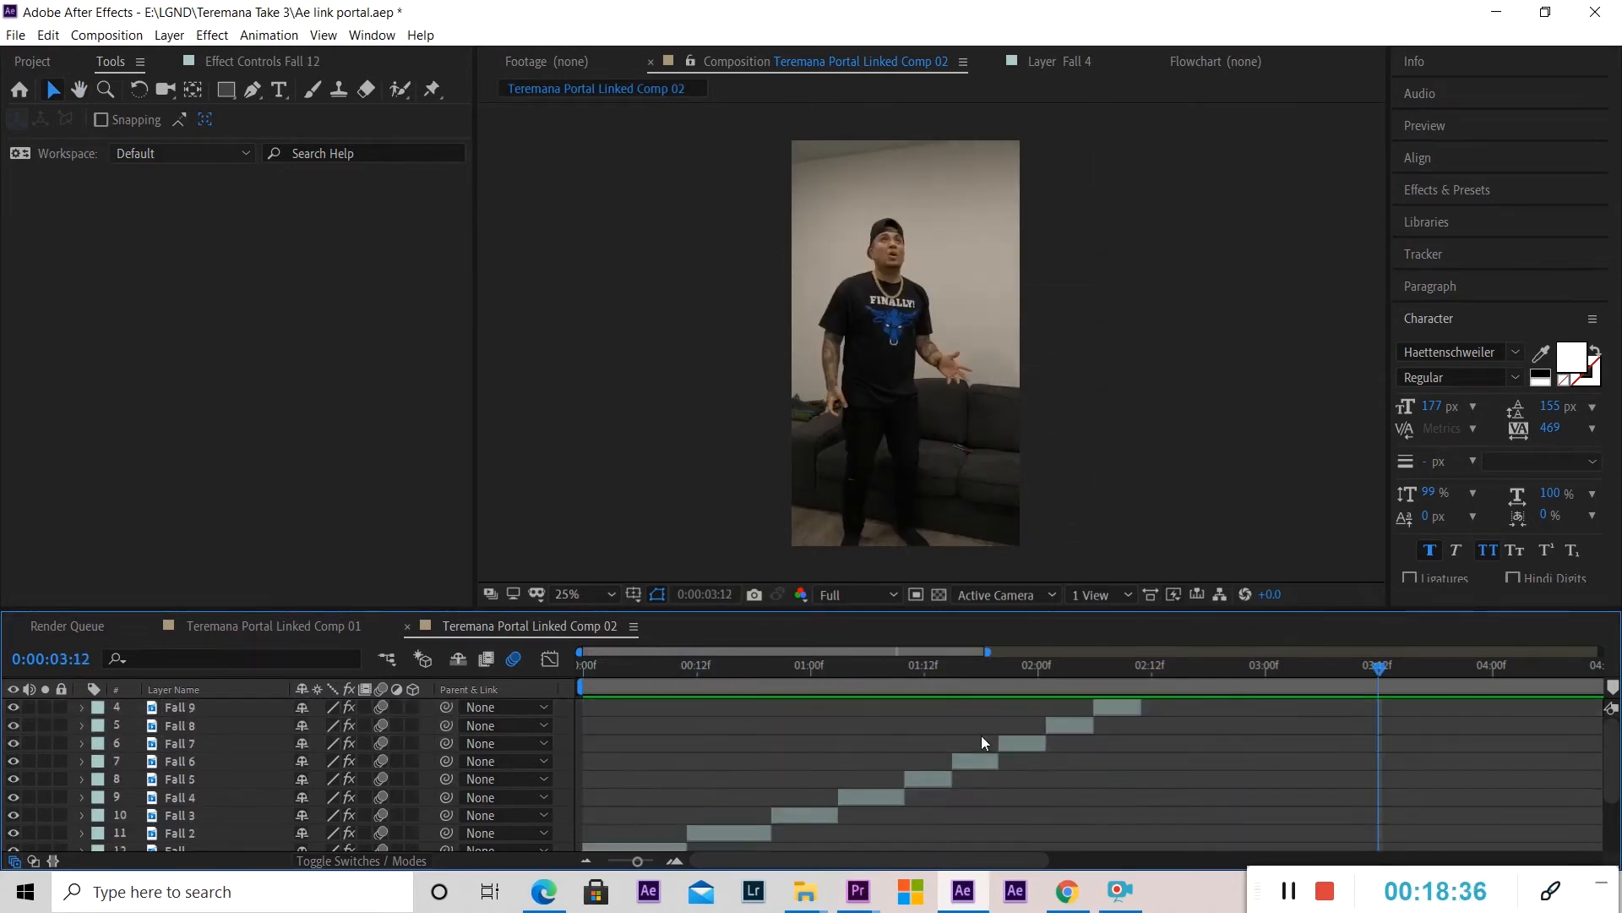
Duplicate the Fall 5 to Fall 12 layers together, stack the copies on top and place them directly after Fall 12, starting at 0:00:03:02.
{"action": "scroll", "coordinate": [979, 749], "scroll_direction": "up", "scroll_amount": 3}
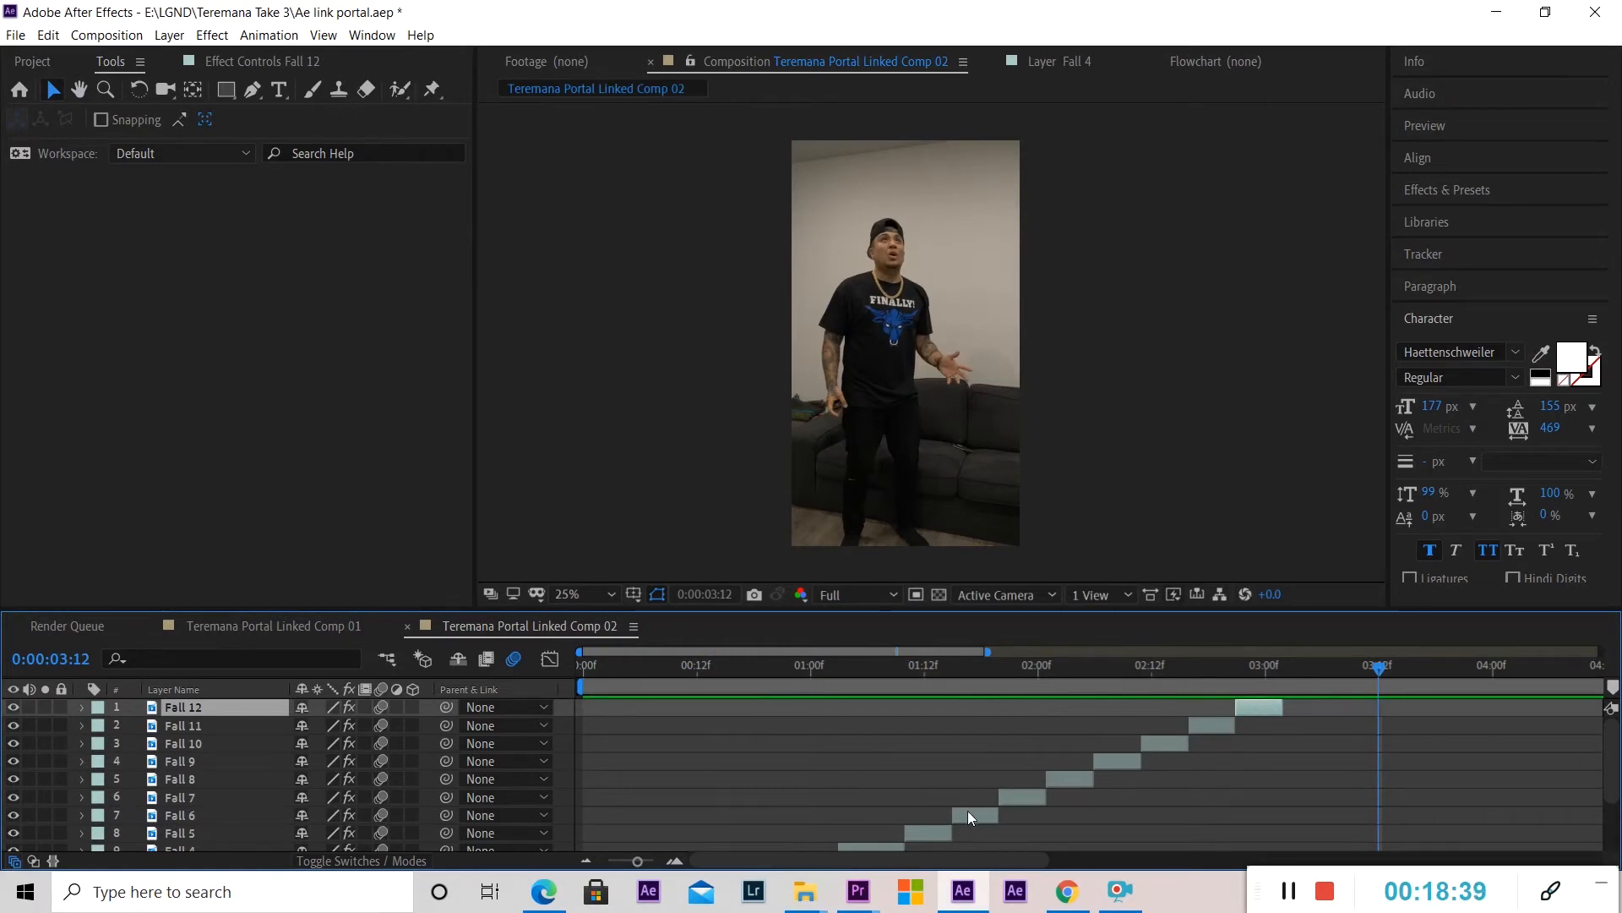
{"action": "left_click", "coordinate": [927, 830], "text": "shift"}
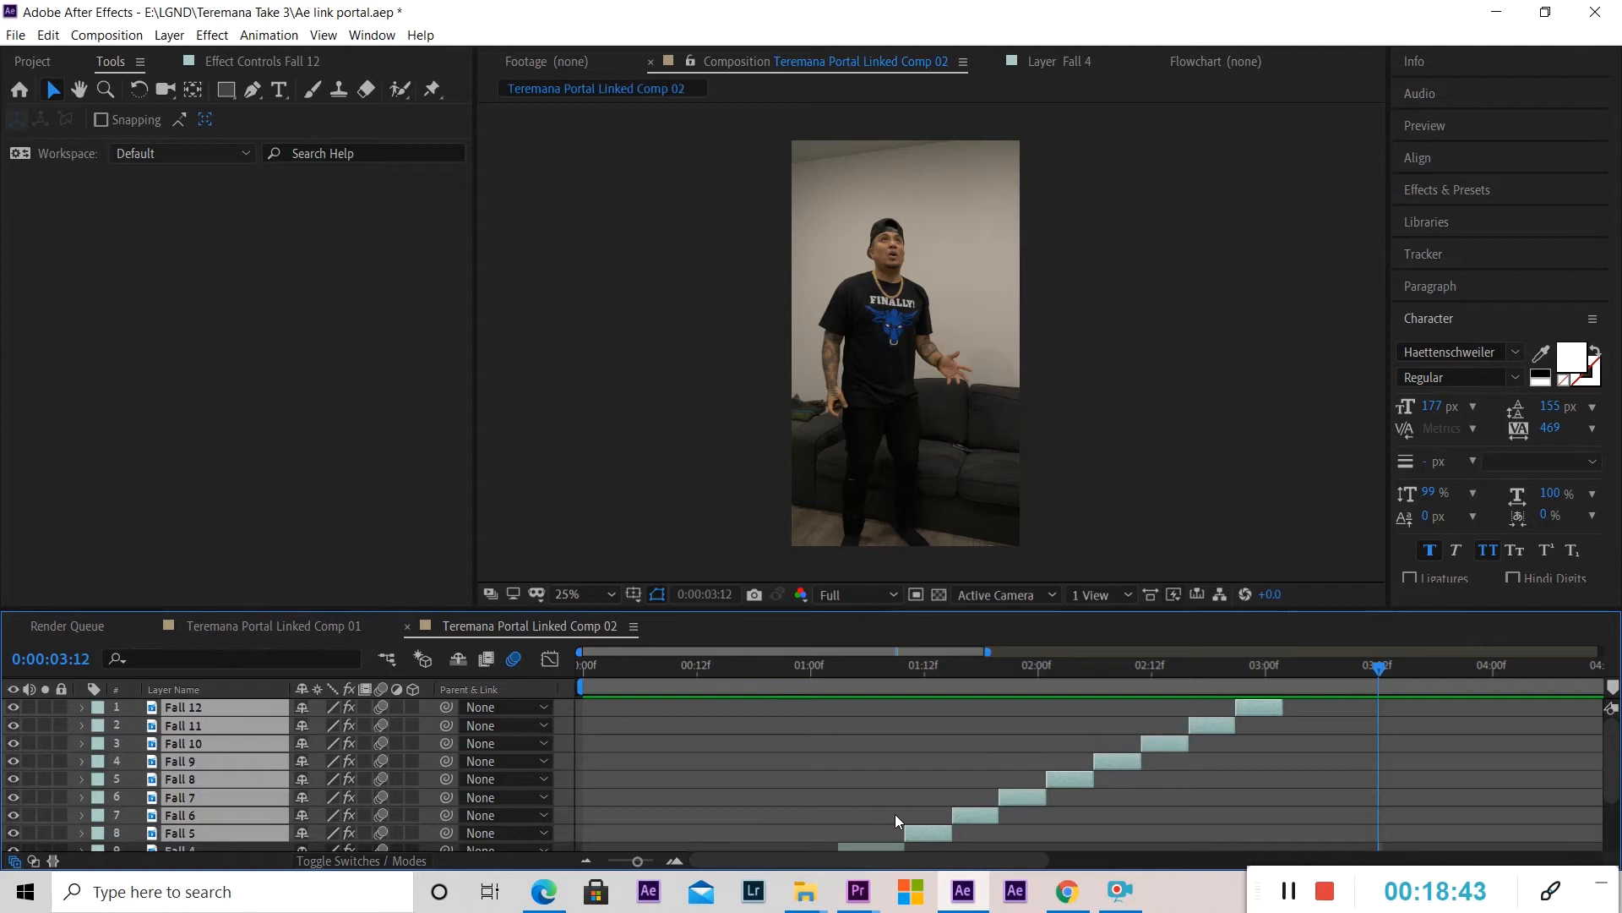
{"action": "key", "text": "ctrl+d"}
{"action": "left_click_drag", "start_coordinate": [190, 744], "coordinate": [191, 722]}
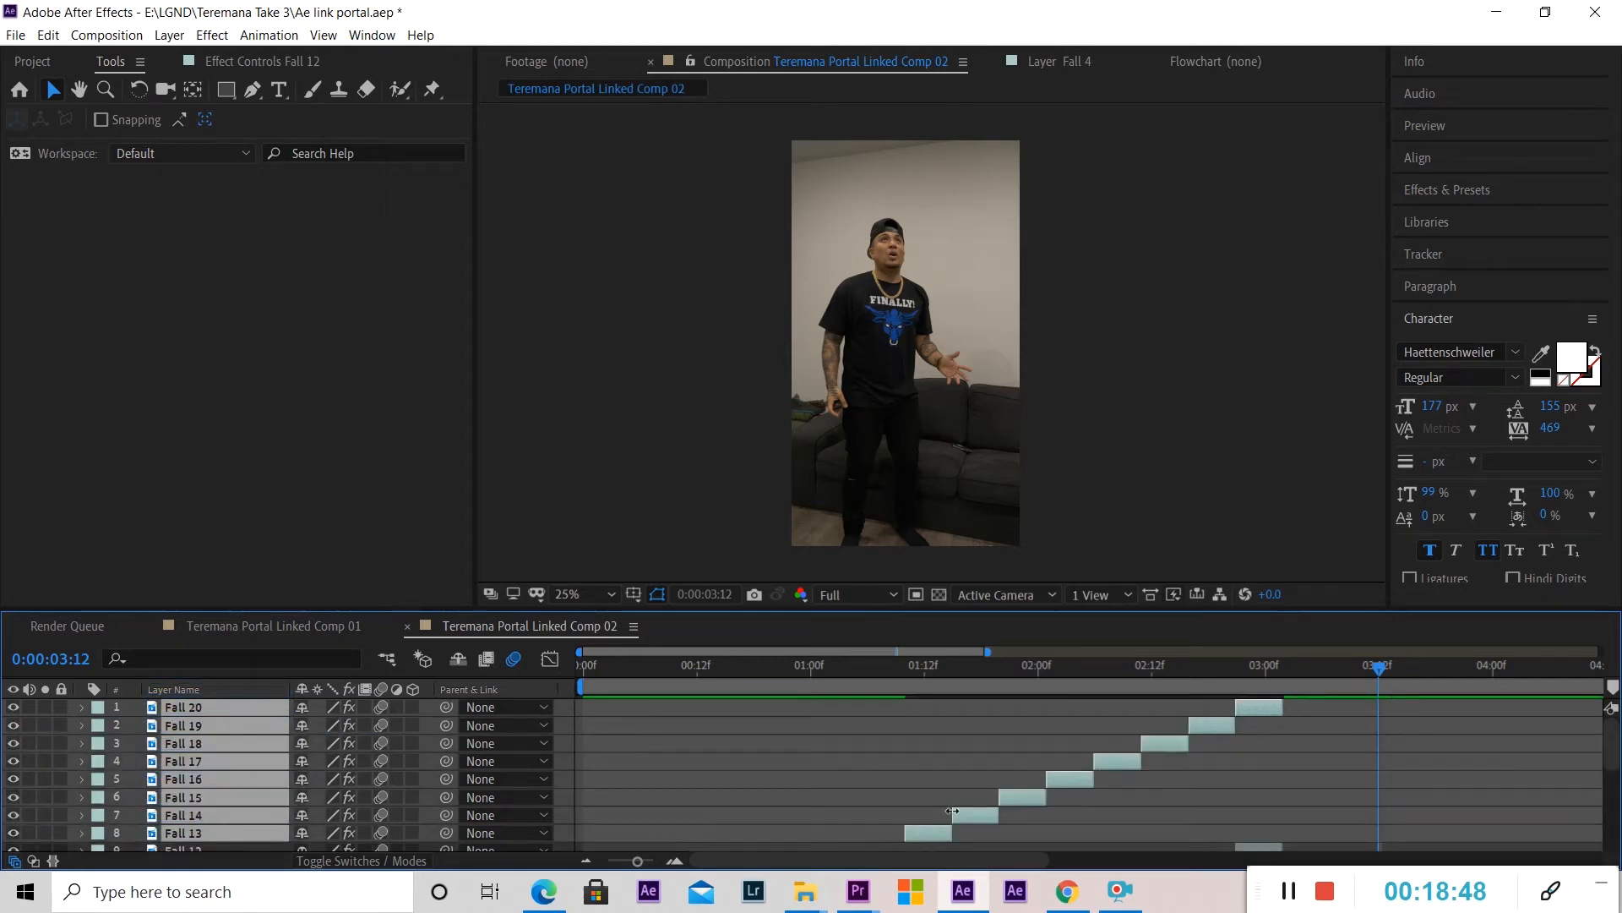
{"action": "scroll", "coordinate": [952, 811], "scroll_direction": "down", "scroll_amount": 1}
{"action": "left_click_drag", "start_coordinate": [938, 779], "coordinate": [1311, 778]}
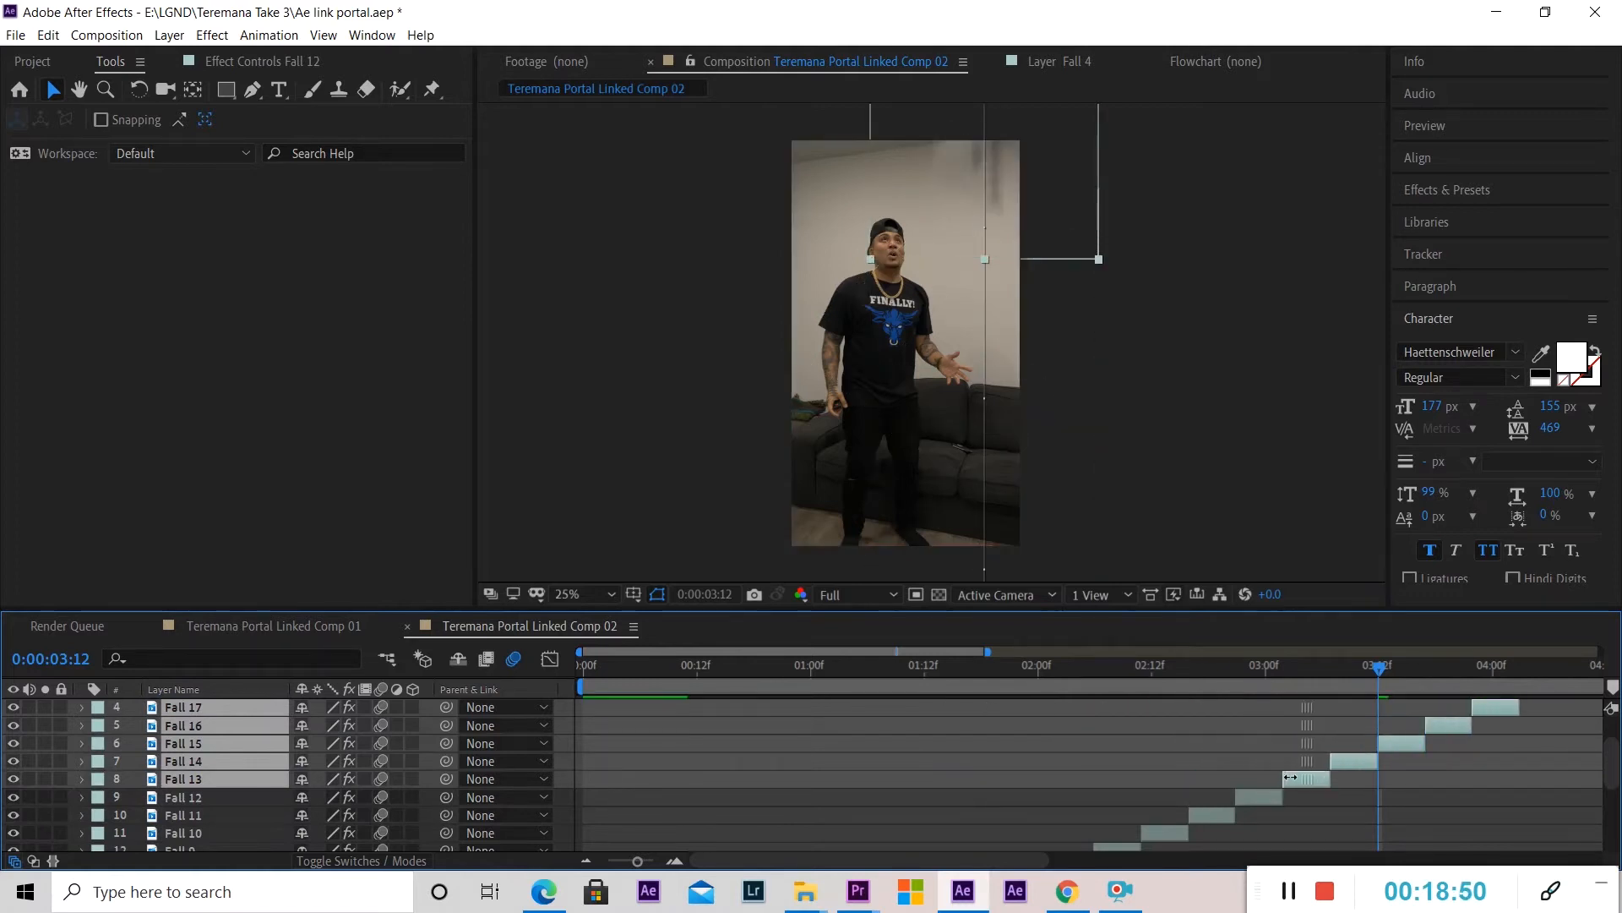
Play back the later part of the extended sequence to check the newly added falls.
{"action": "left_click", "coordinate": [1271, 672]}
{"action": "left_click", "coordinate": [1112, 678]}
{"action": "key", "text": "space"}
{"action": "left_click_drag", "start_coordinate": [1088, 674], "coordinate": [1236, 665]}
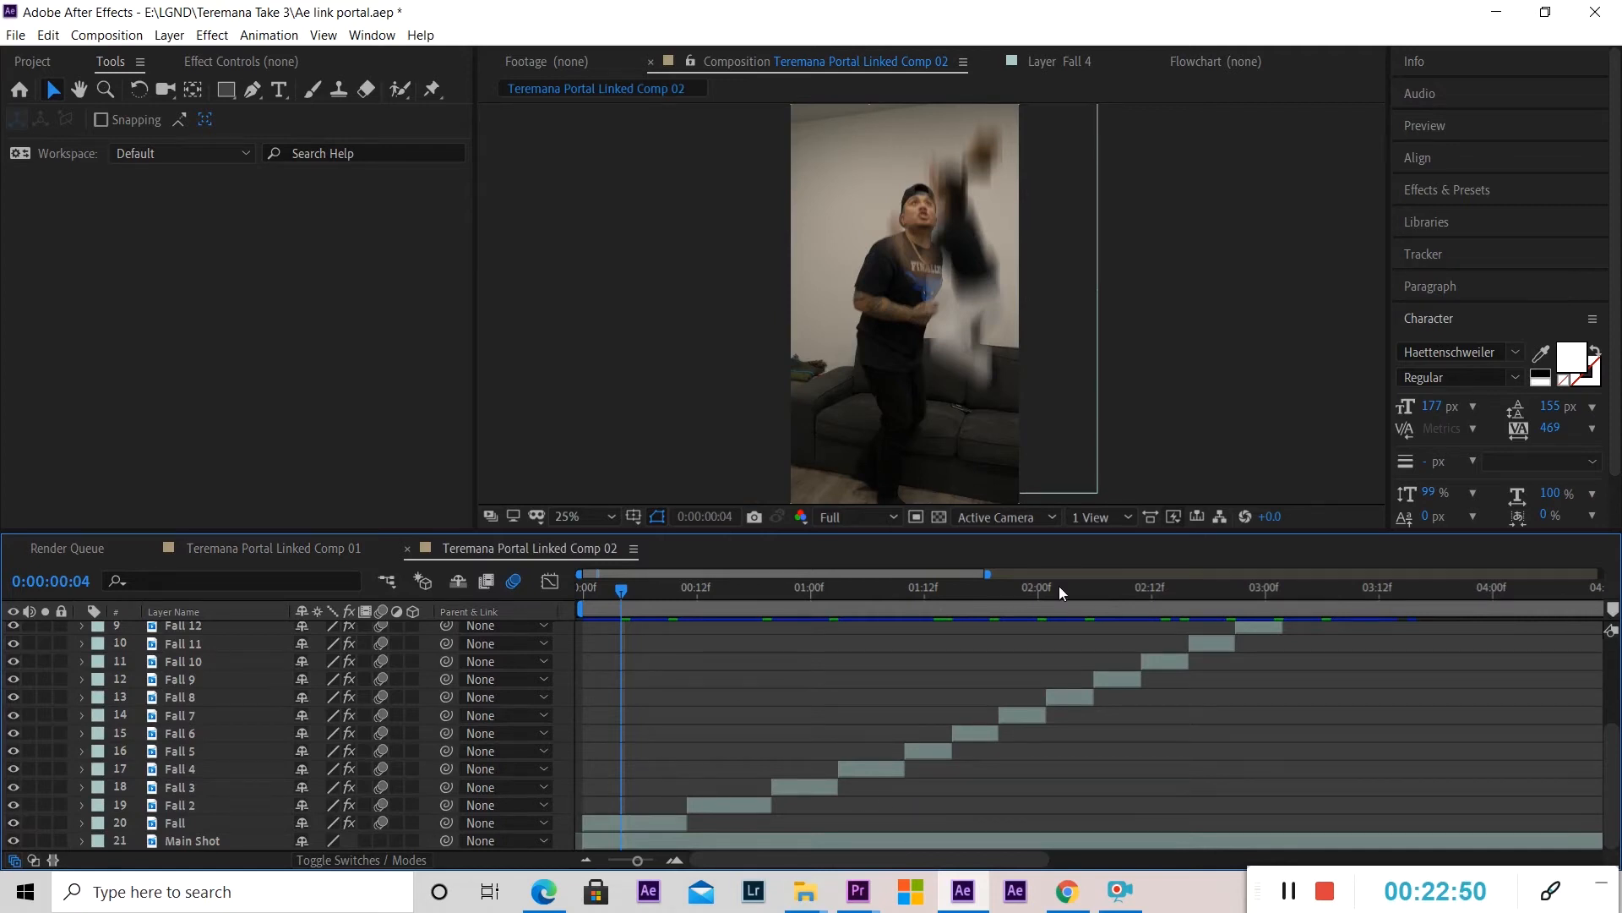
Copy the first Fall layer and paste it into Teremana Portal Linked Comp 01 with the playhead at 0:00:43:03.
{"action": "left_click", "coordinate": [627, 823]}
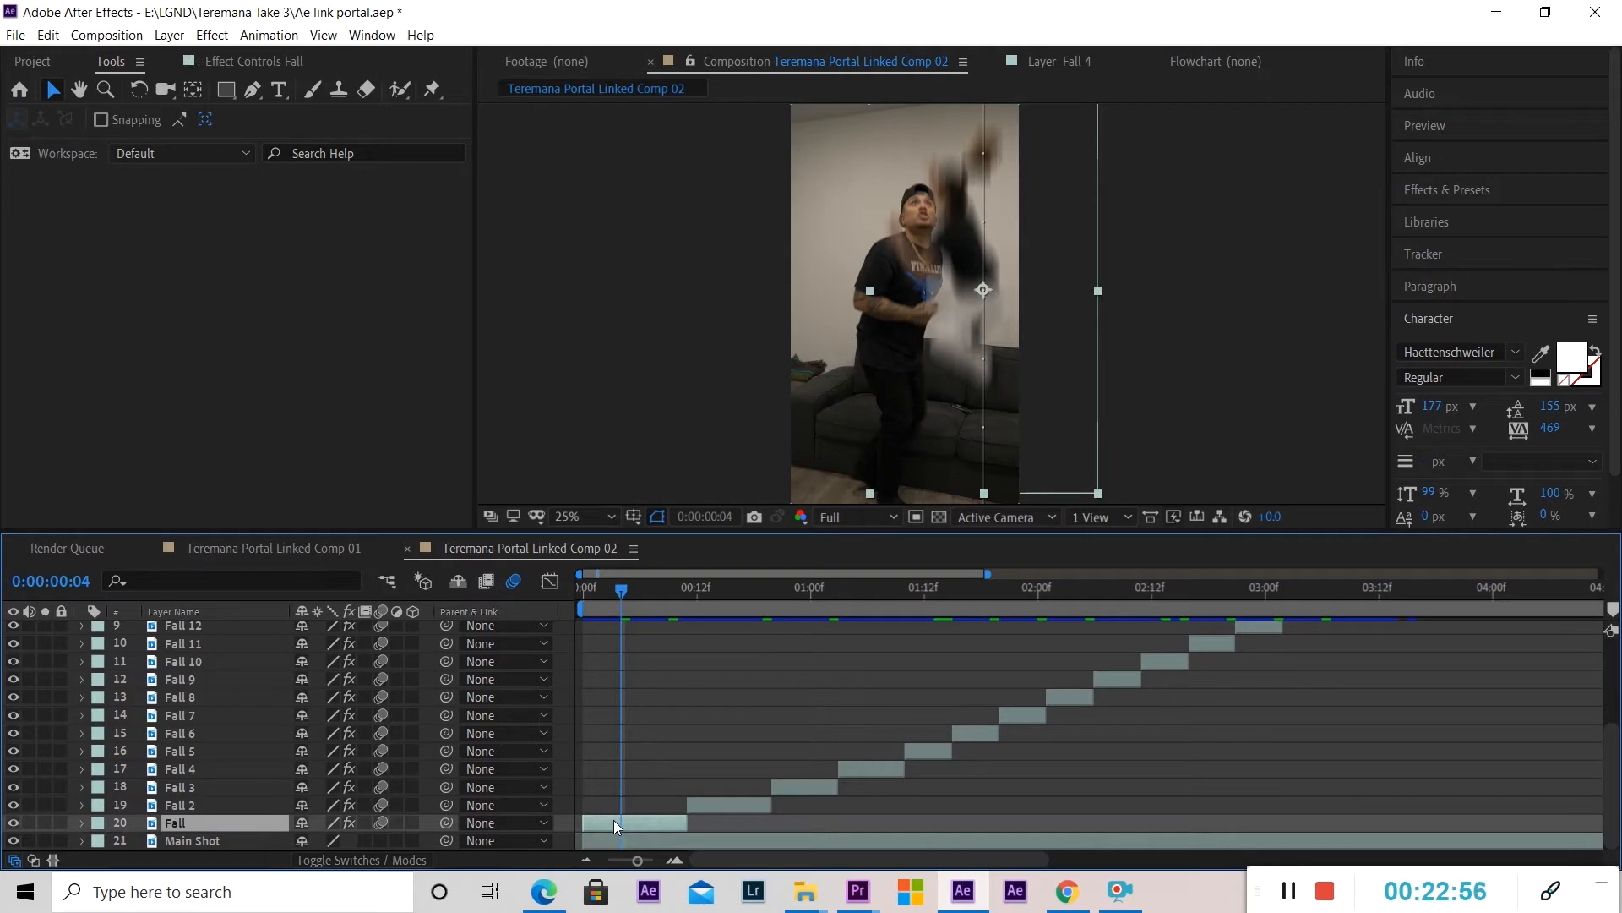
{"action": "left_click", "coordinate": [327, 546]}
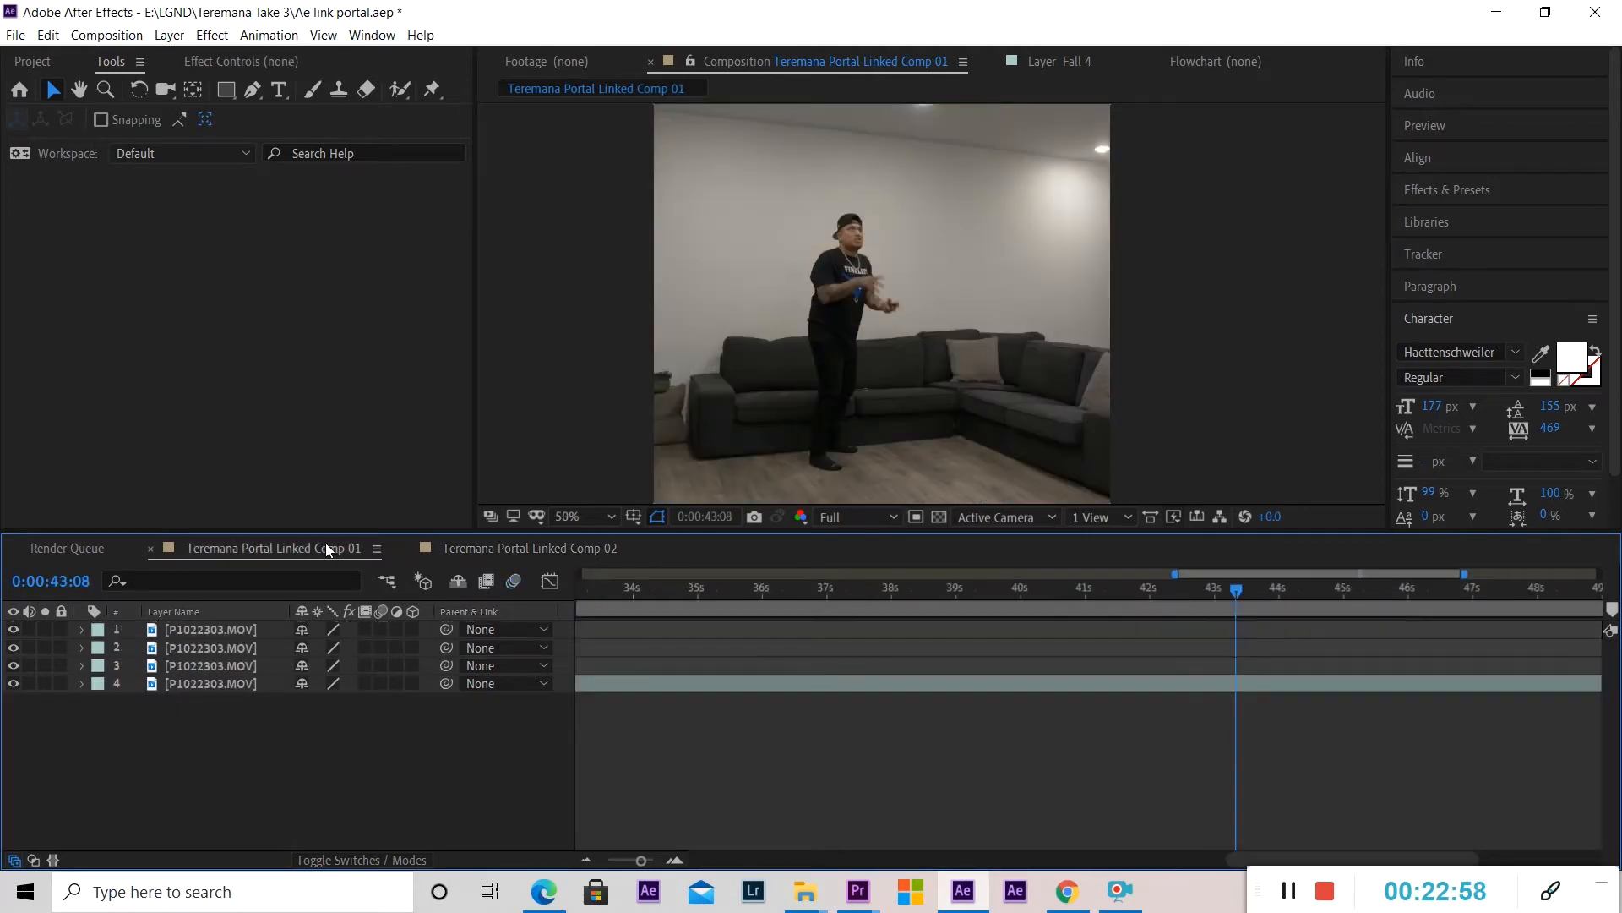
{"action": "mouse_move", "coordinate": [1235, 583]}
{"action": "left_mouse_down"}
{"action": "mouse_move", "coordinate": [1207, 587]}
{"action": "mouse_move", "coordinate": [1222, 585]}
{"action": "left_mouse_up"}
{"action": "key", "text": "ctrl+v"}
Move the pasted Fall layer along the timeline so that it overlaps the playhead at 0:00:43:03.
{"action": "left_click_drag", "start_coordinate": [1175, 573], "coordinate": [579, 574]}
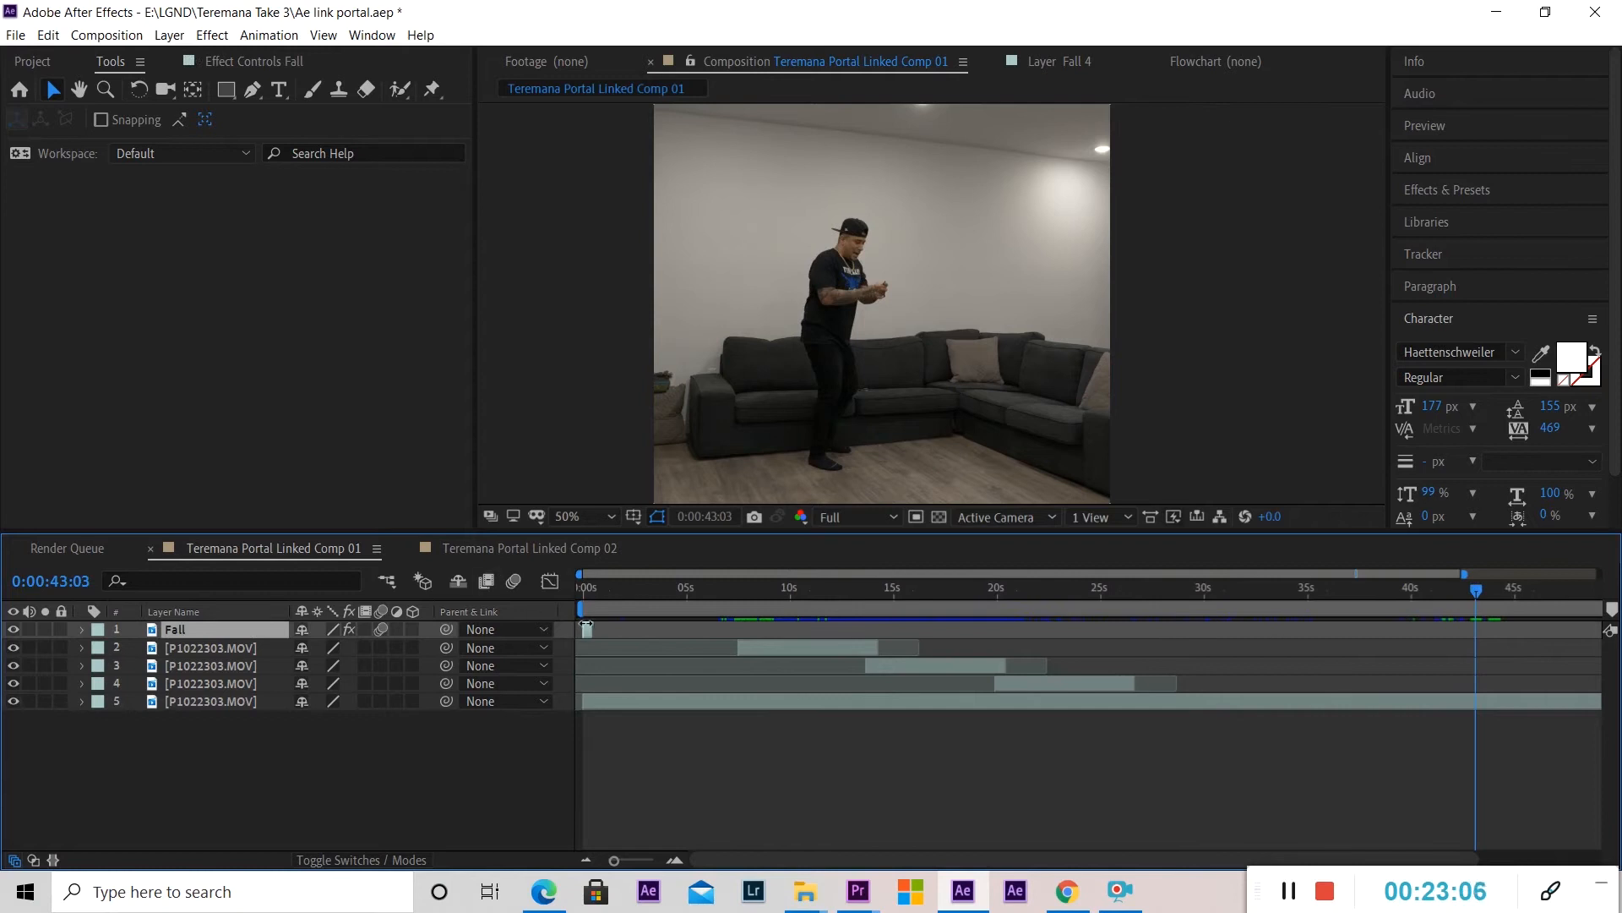
{"action": "left_click_drag", "start_coordinate": [1460, 572], "coordinate": [831, 572]}
{"action": "left_click_drag", "start_coordinate": [602, 630], "coordinate": [1002, 630]}
{"action": "left_click_drag", "start_coordinate": [893, 628], "coordinate": [886, 629]}
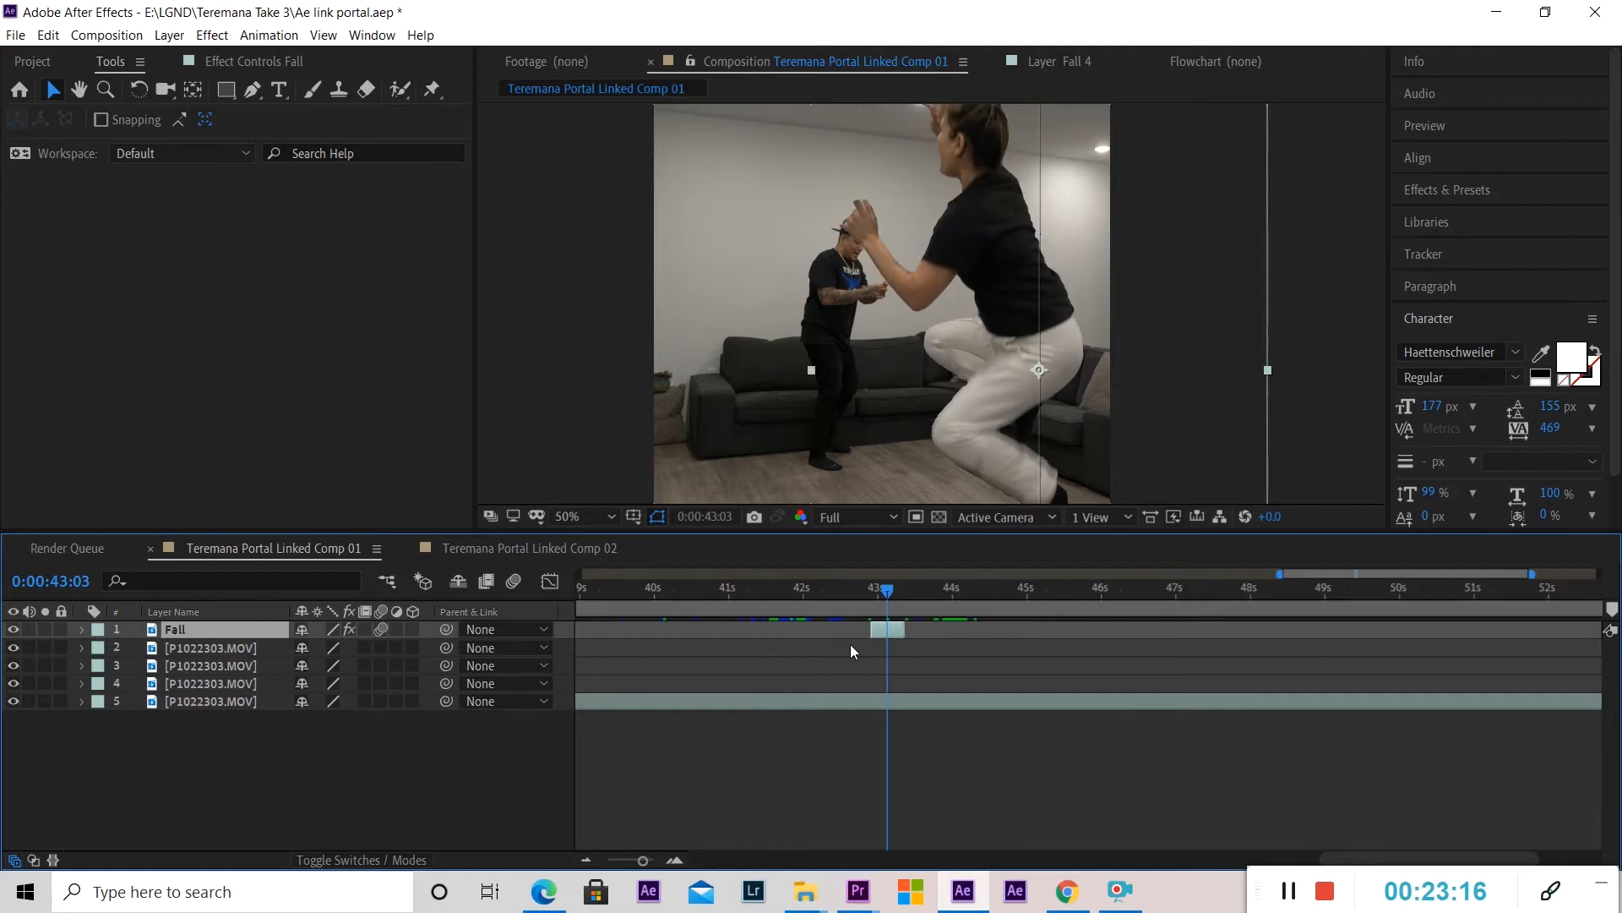
Remove the Position keyframes from the pasted Fall layer.
{"action": "left_click", "coordinate": [879, 707]}
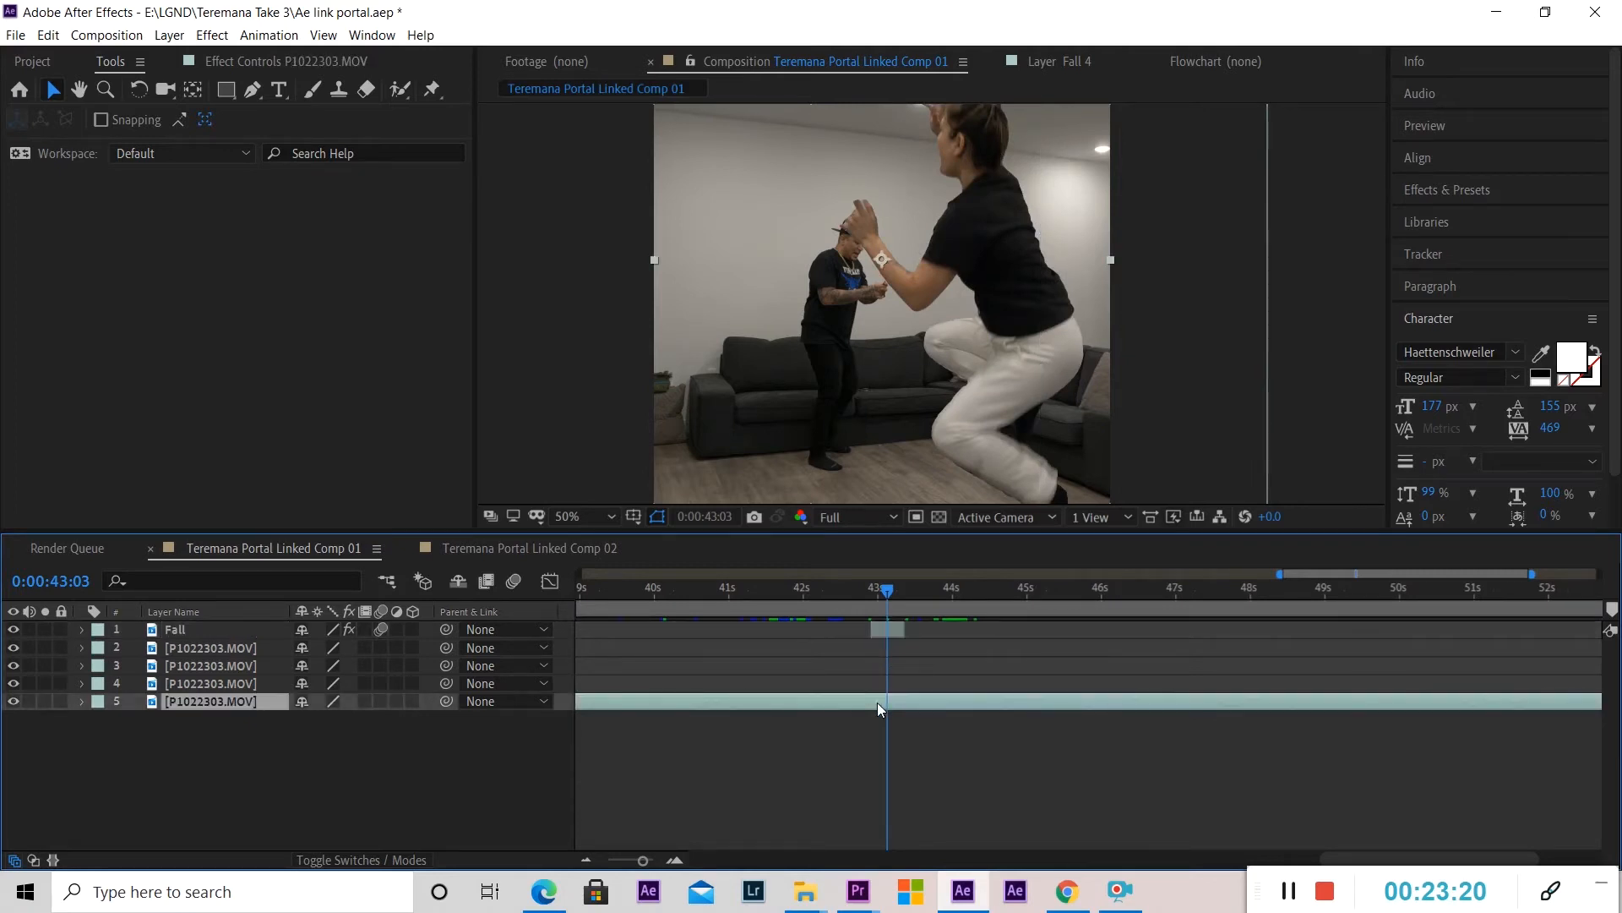
{"action": "left_click", "coordinate": [884, 626]}
{"action": "scroll", "coordinate": [988, 324], "scroll_direction": "down", "scroll_amount": 1}
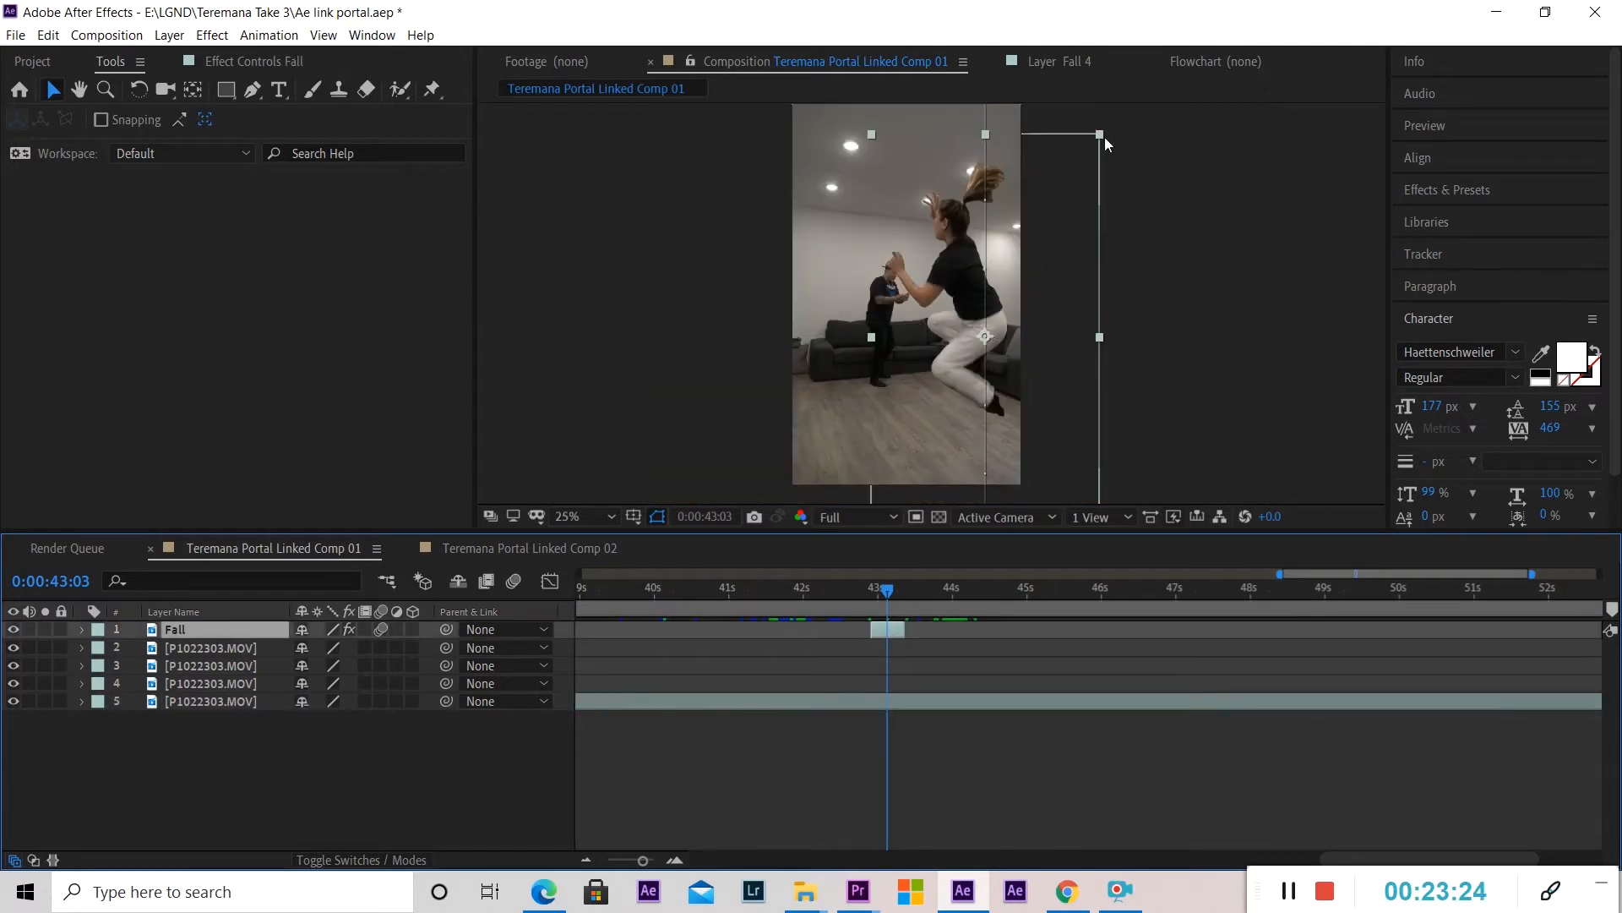
{"action": "left_click", "coordinate": [82, 629]}
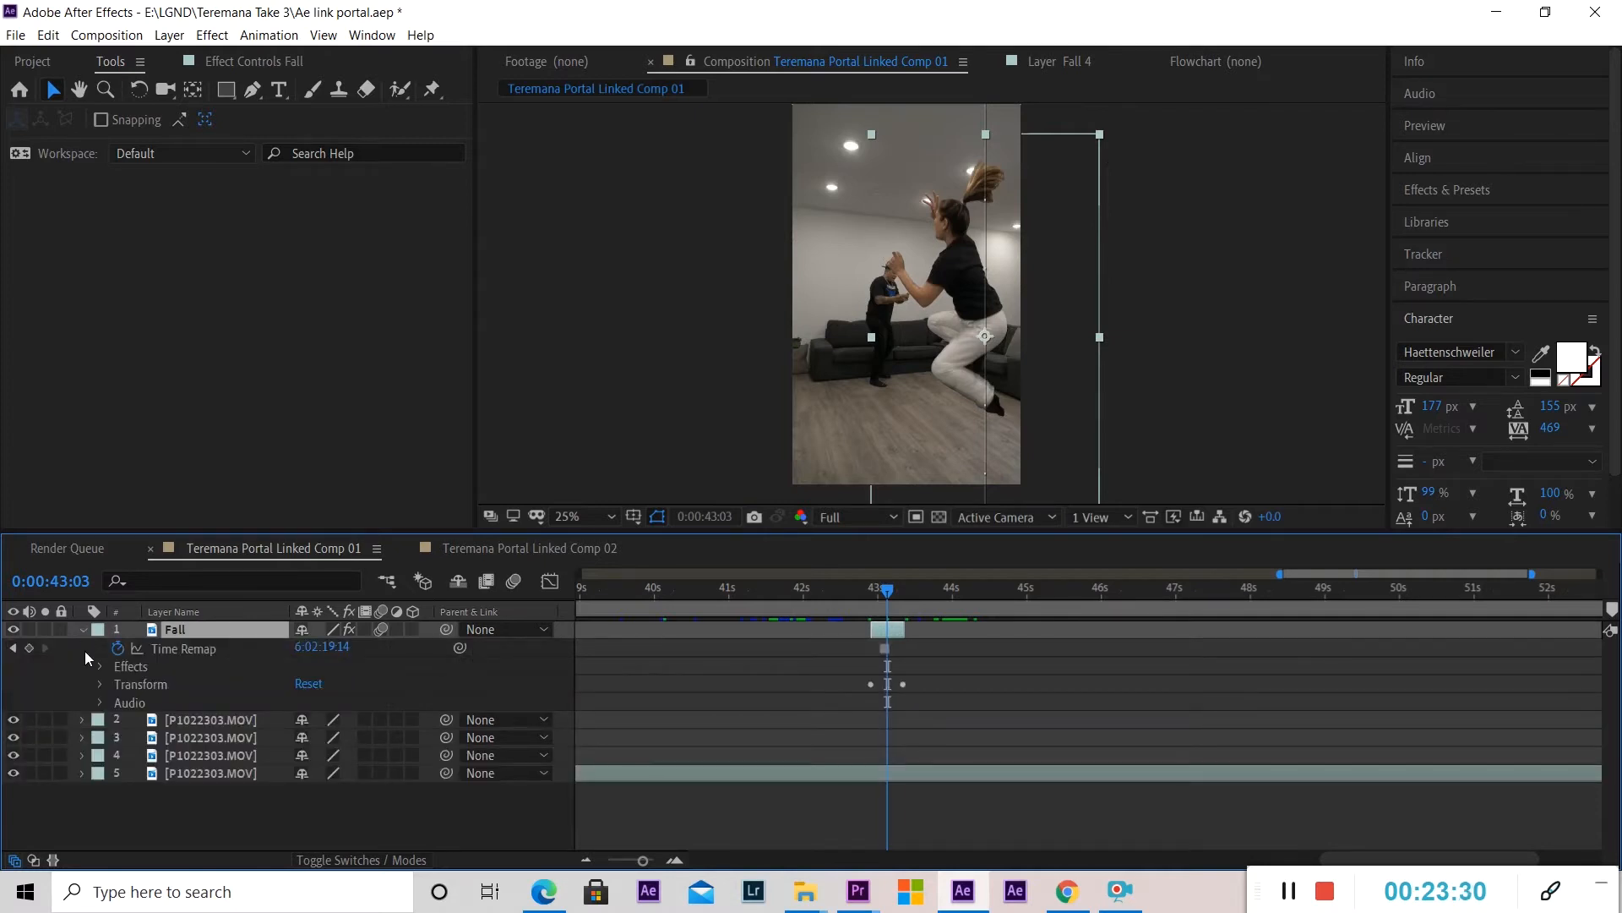
{"action": "left_click", "coordinate": [100, 684]}
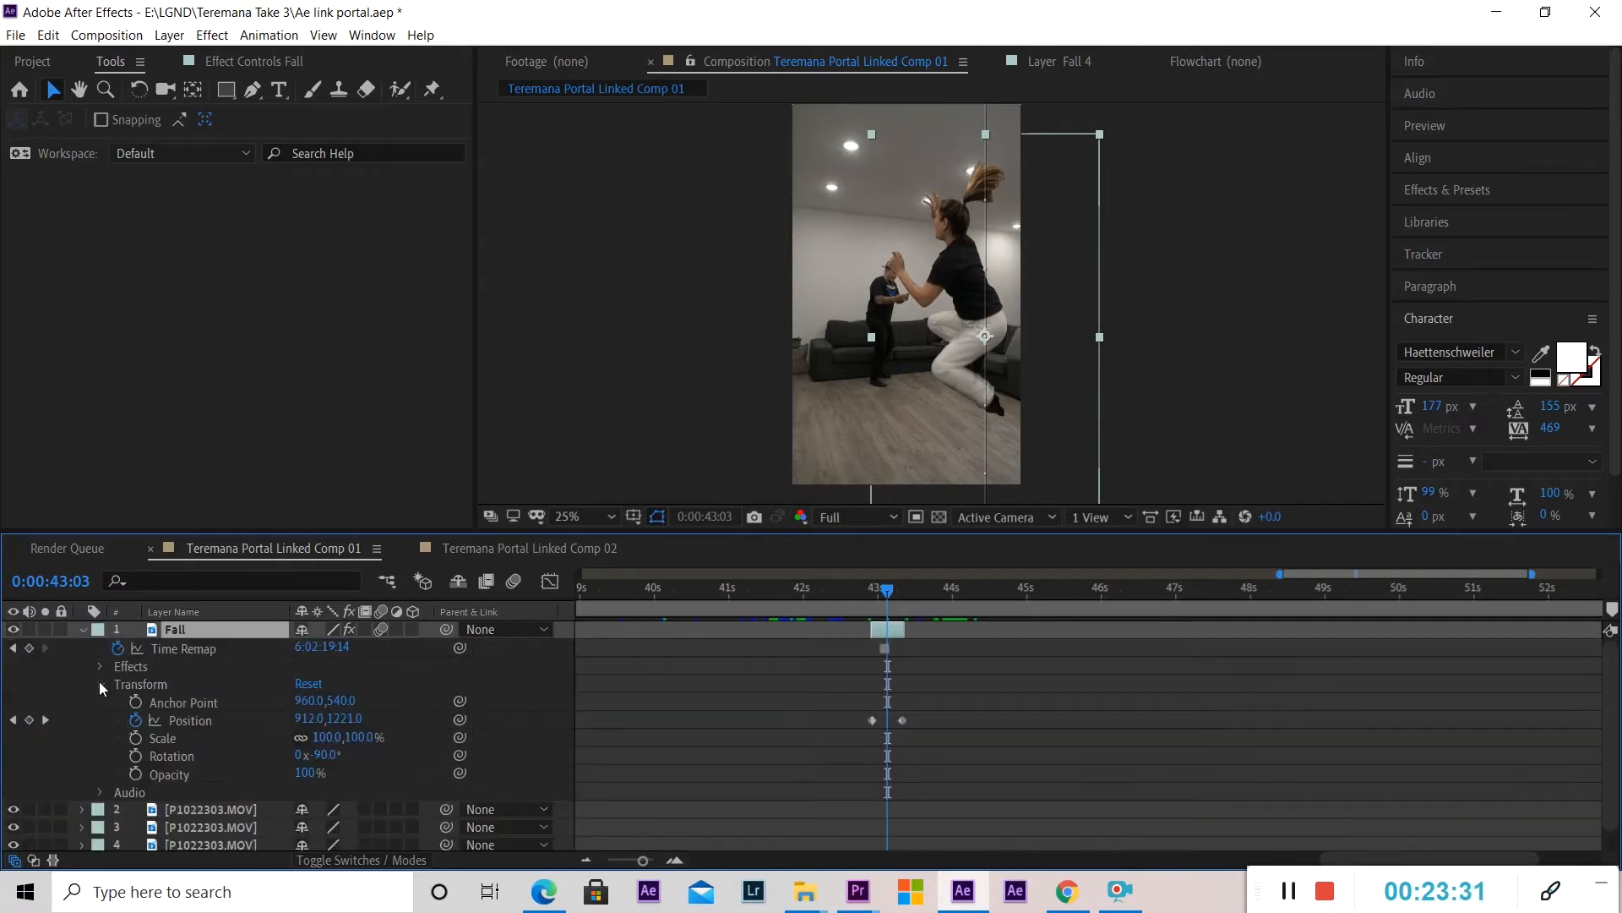
{"action": "left_click", "coordinate": [136, 720]}
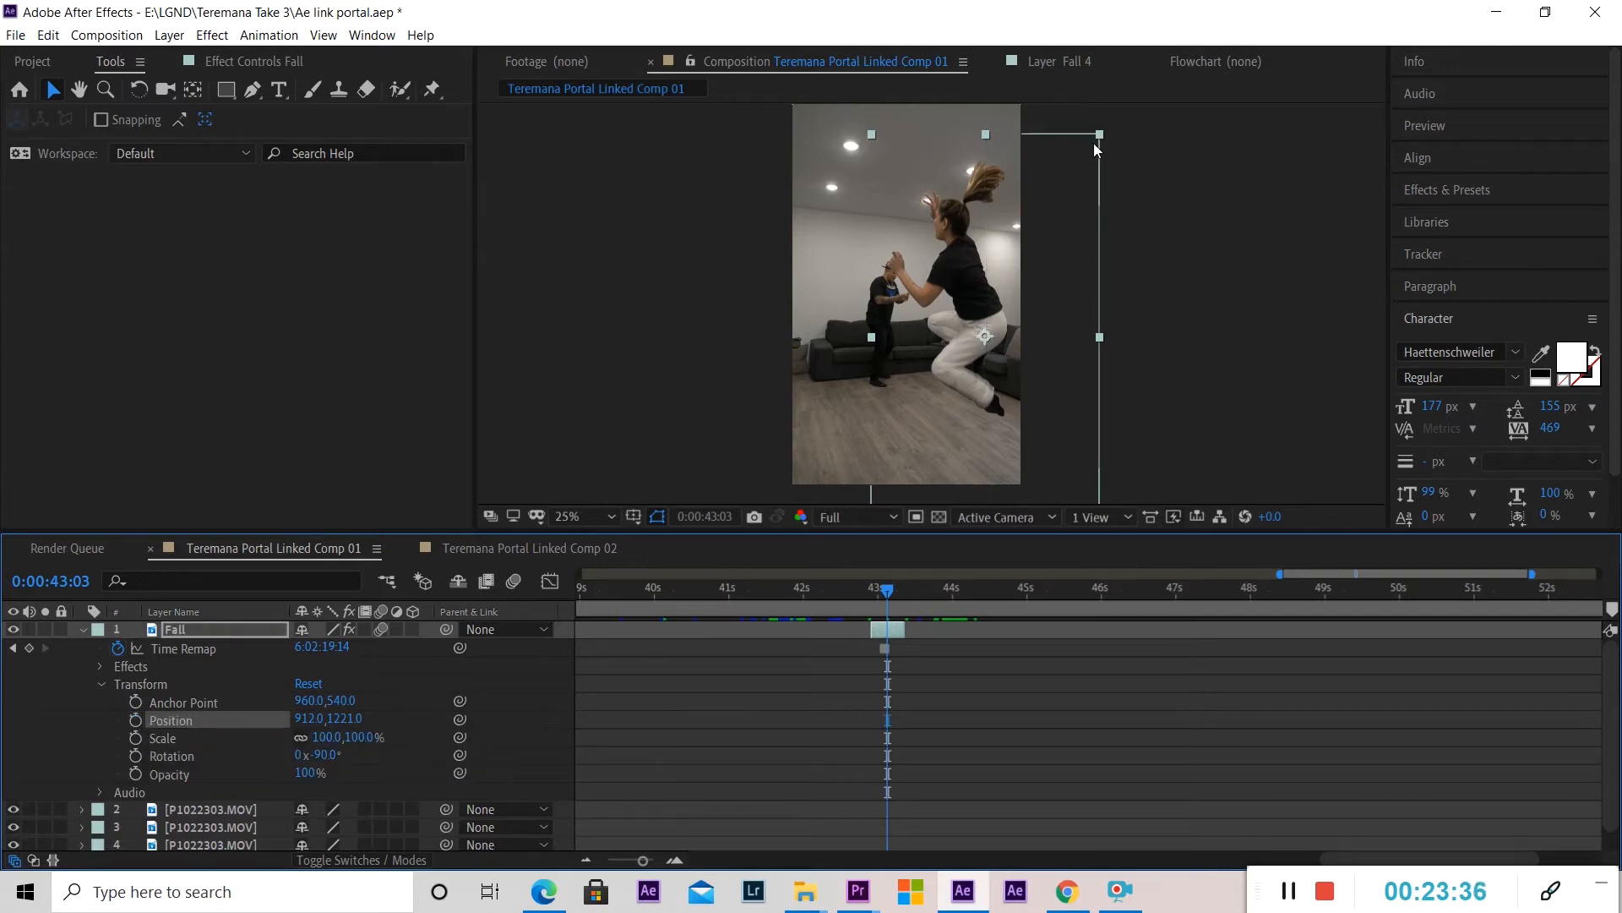
Scale the Fall layer down to 41% and reposition the woman beside the man, at about 812, 1217.
{"action": "scroll", "coordinate": [1063, 203], "scroll_direction": "down", "scroll_amount": 1}
{"action": "scroll", "coordinate": [972, 330], "scroll_direction": "up", "scroll_amount": 1}
{"action": "left_click_drag", "start_coordinate": [328, 736], "coordinate": [256, 738]}
{"action": "left_click_drag", "start_coordinate": [968, 317], "coordinate": [946, 317]}
{"action": "key", "text": "period"}
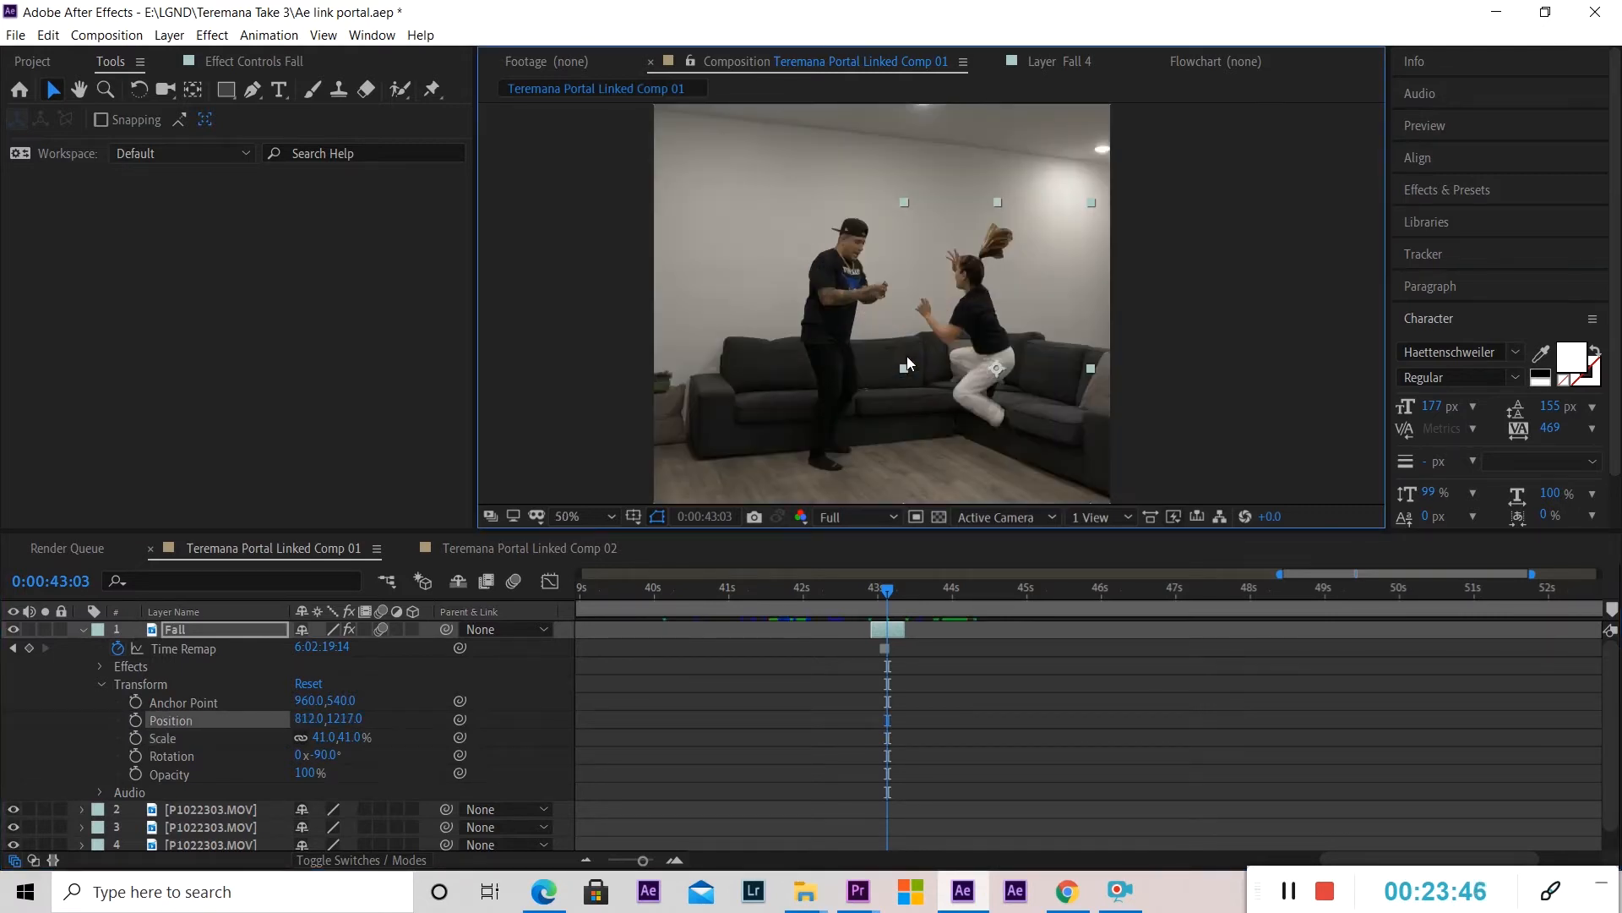
At 0:00:42:22, move the woman to the frame's upper edge at about 672, 141 and start Position keyframing there.
{"action": "left_click_drag", "start_coordinate": [886, 589], "coordinate": [872, 594]}
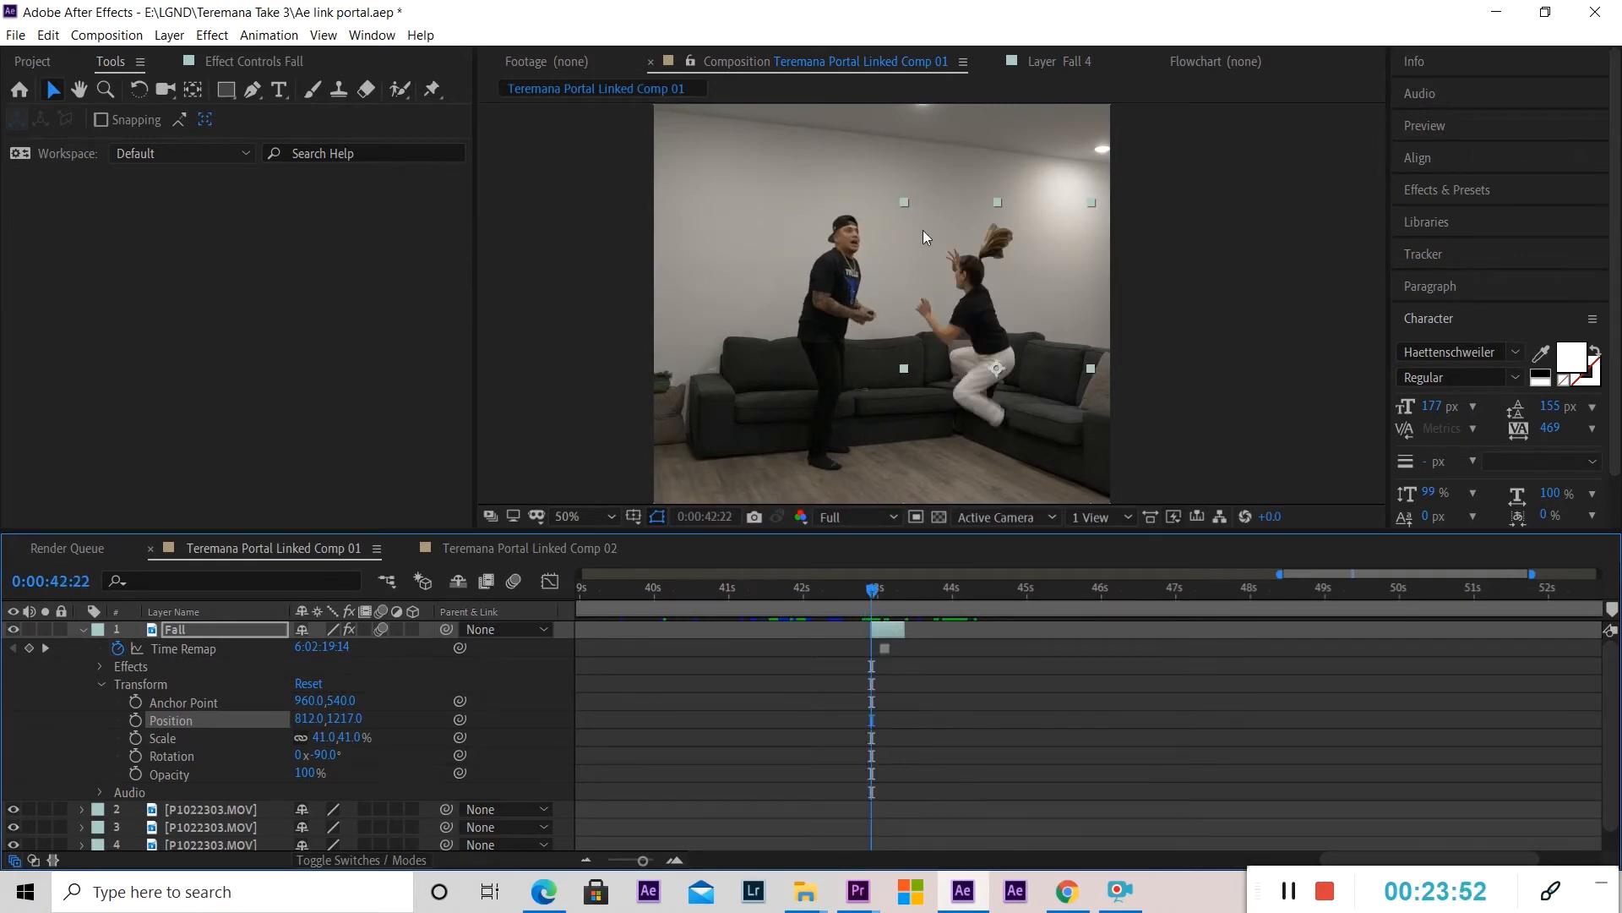
{"action": "scroll", "coordinate": [923, 230], "scroll_direction": "down", "scroll_amount": 2}
{"action": "left_click", "coordinate": [967, 304]}
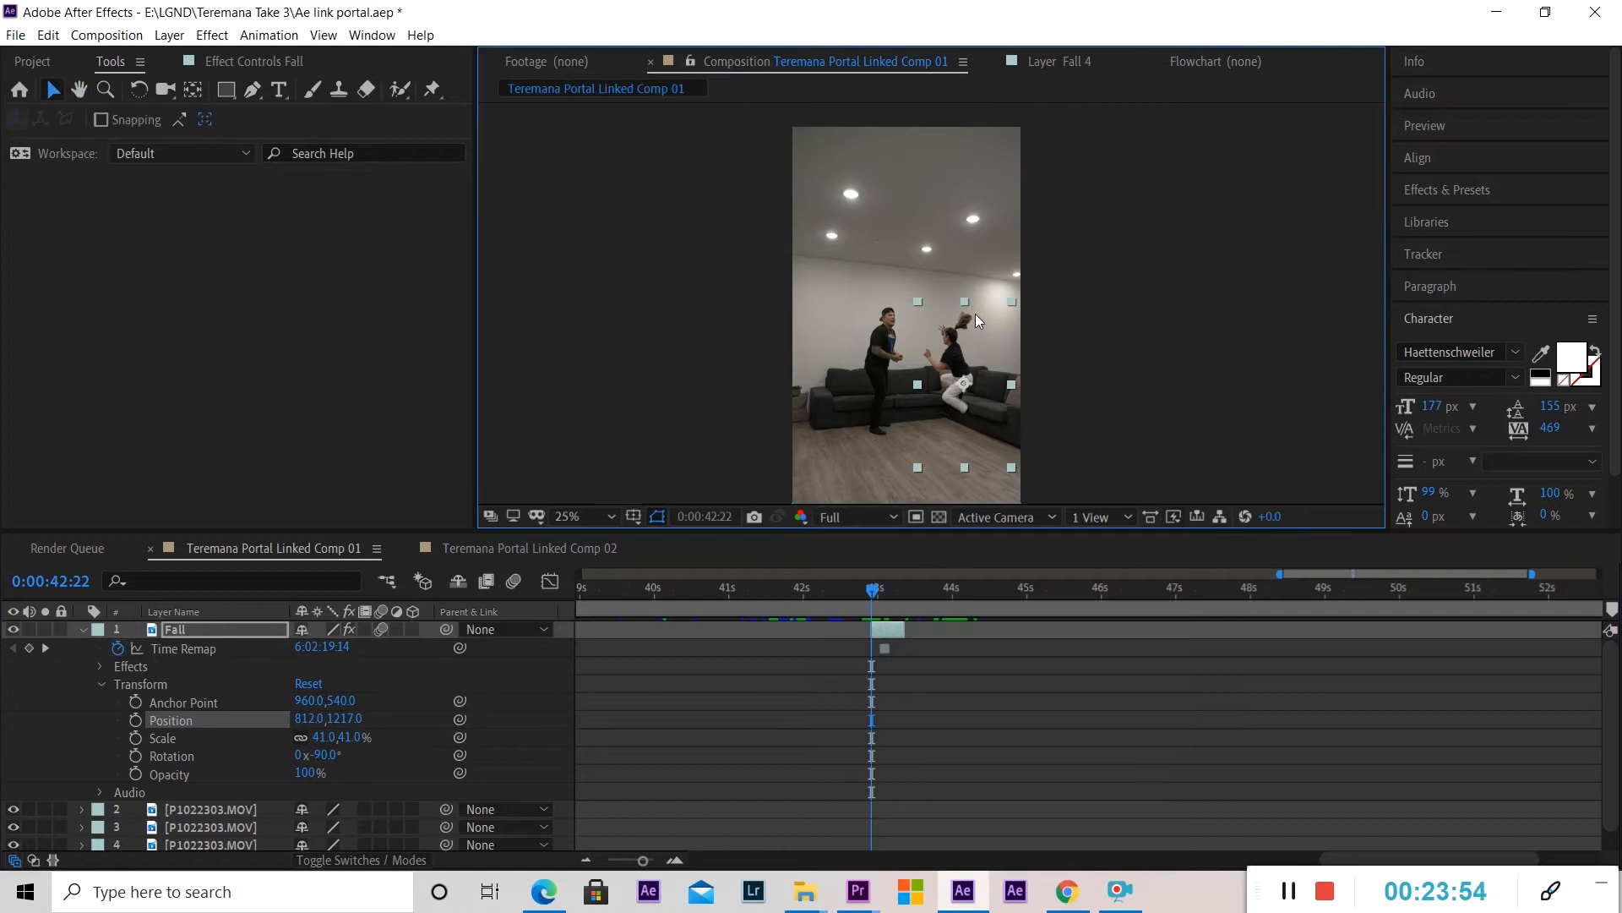
{"action": "left_click_drag", "start_coordinate": [955, 359], "coordinate": [923, 135]}
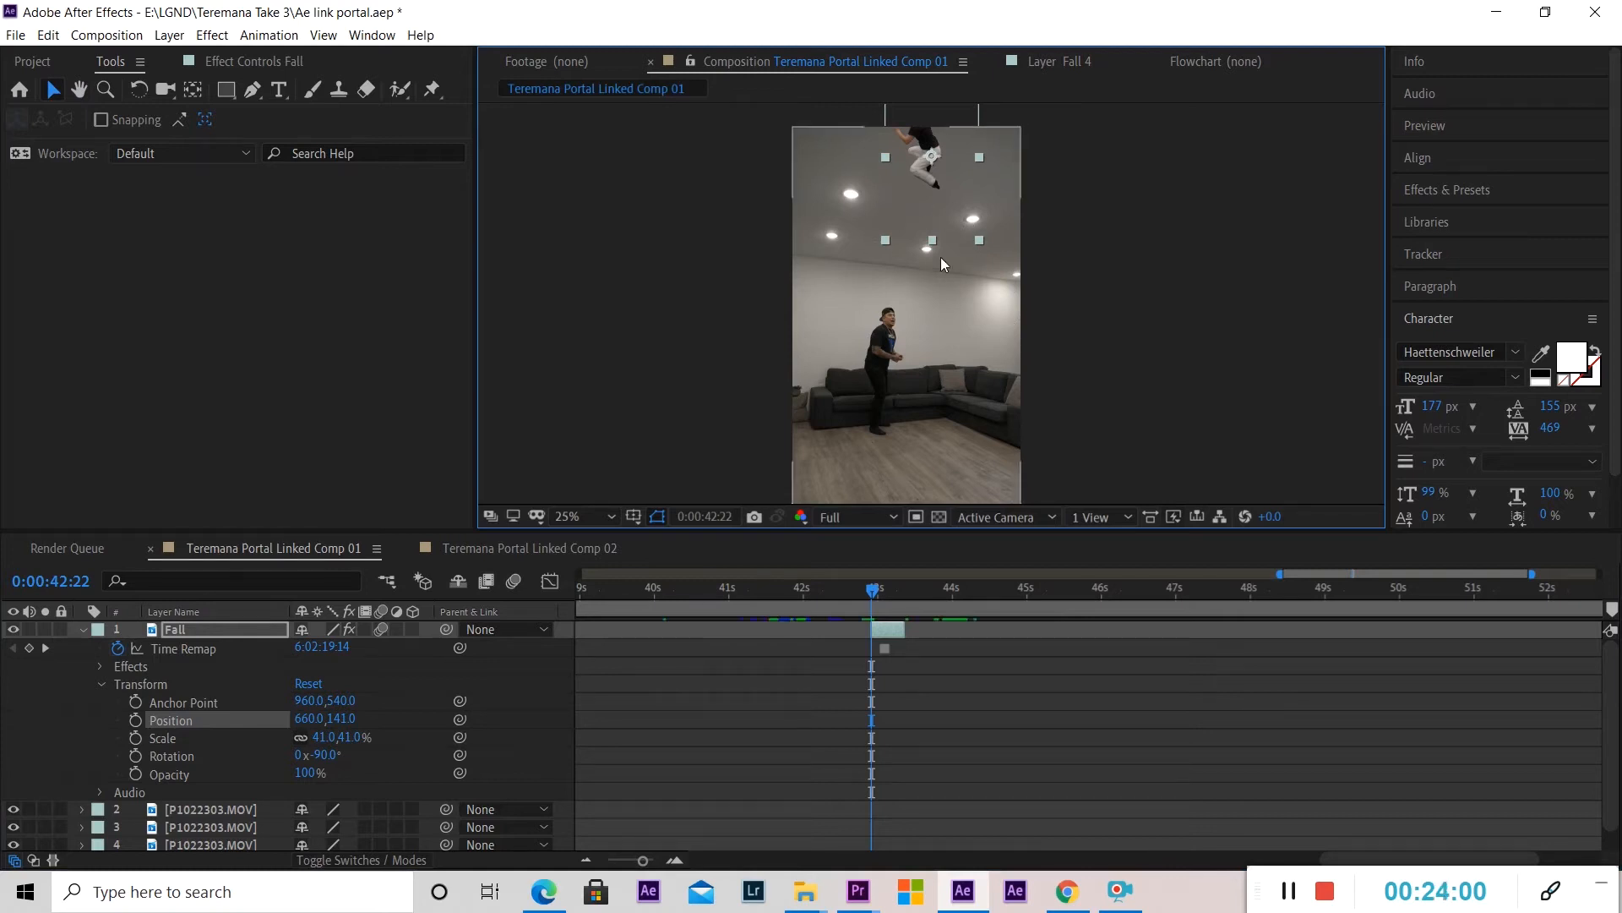
{"action": "left_click_drag", "start_coordinate": [924, 140], "coordinate": [925, 142]}
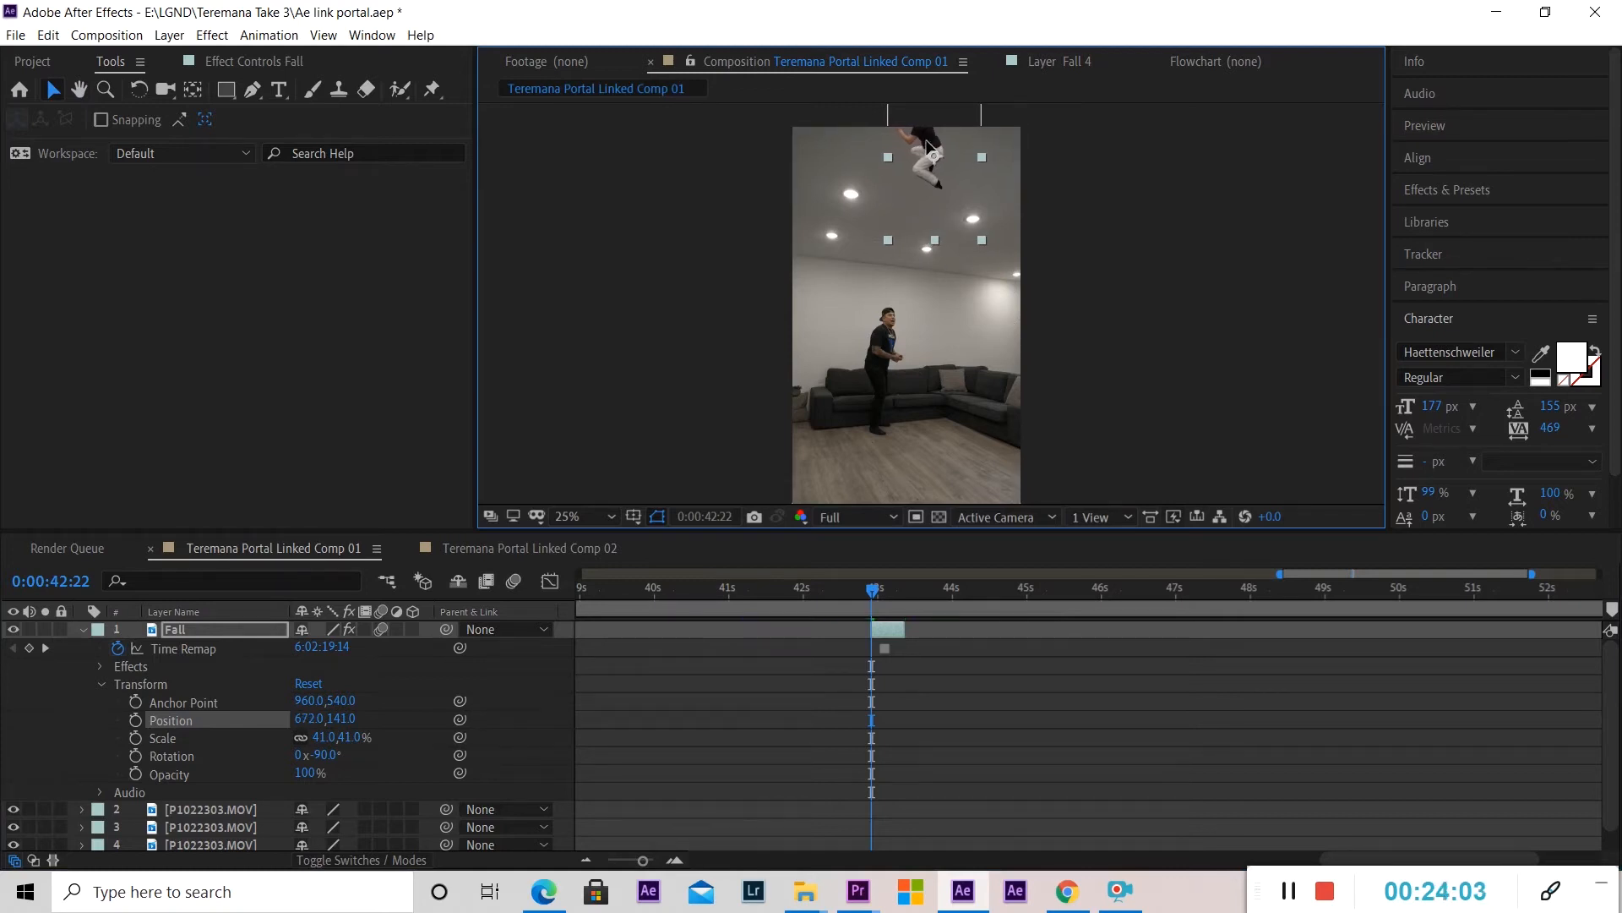
{"action": "left_click", "coordinate": [136, 720]}
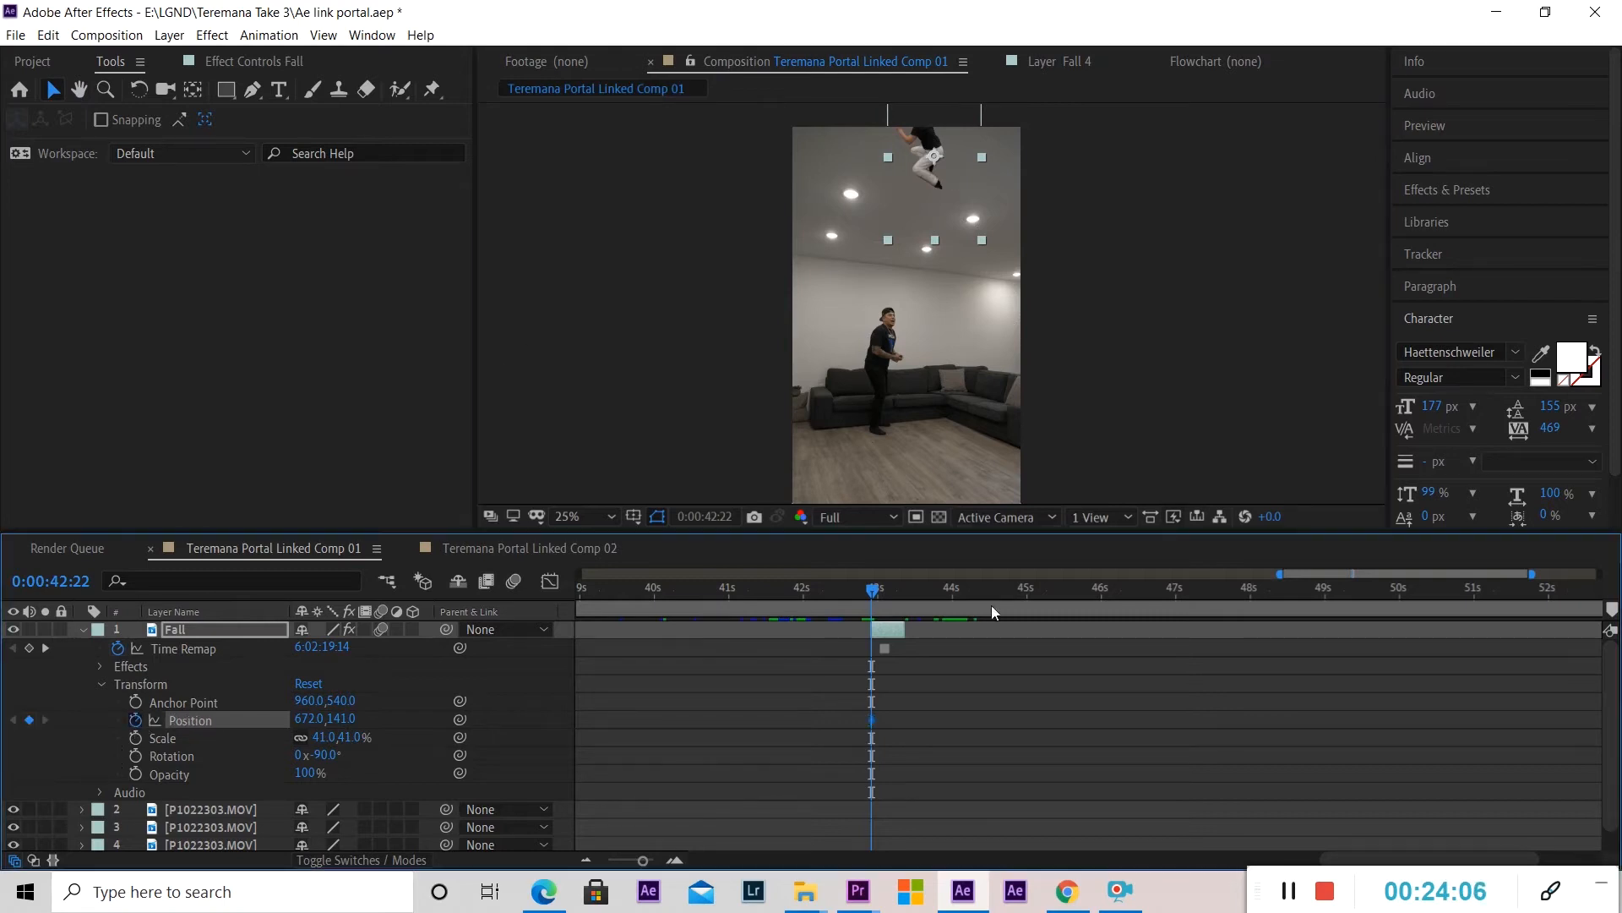
At 0:00:43:08, move the woman straight down to the frame's lower edge, at about 676, 1961, to keyframe the fall's end.
{"action": "left_click_drag", "start_coordinate": [872, 592], "coordinate": [901, 591]}
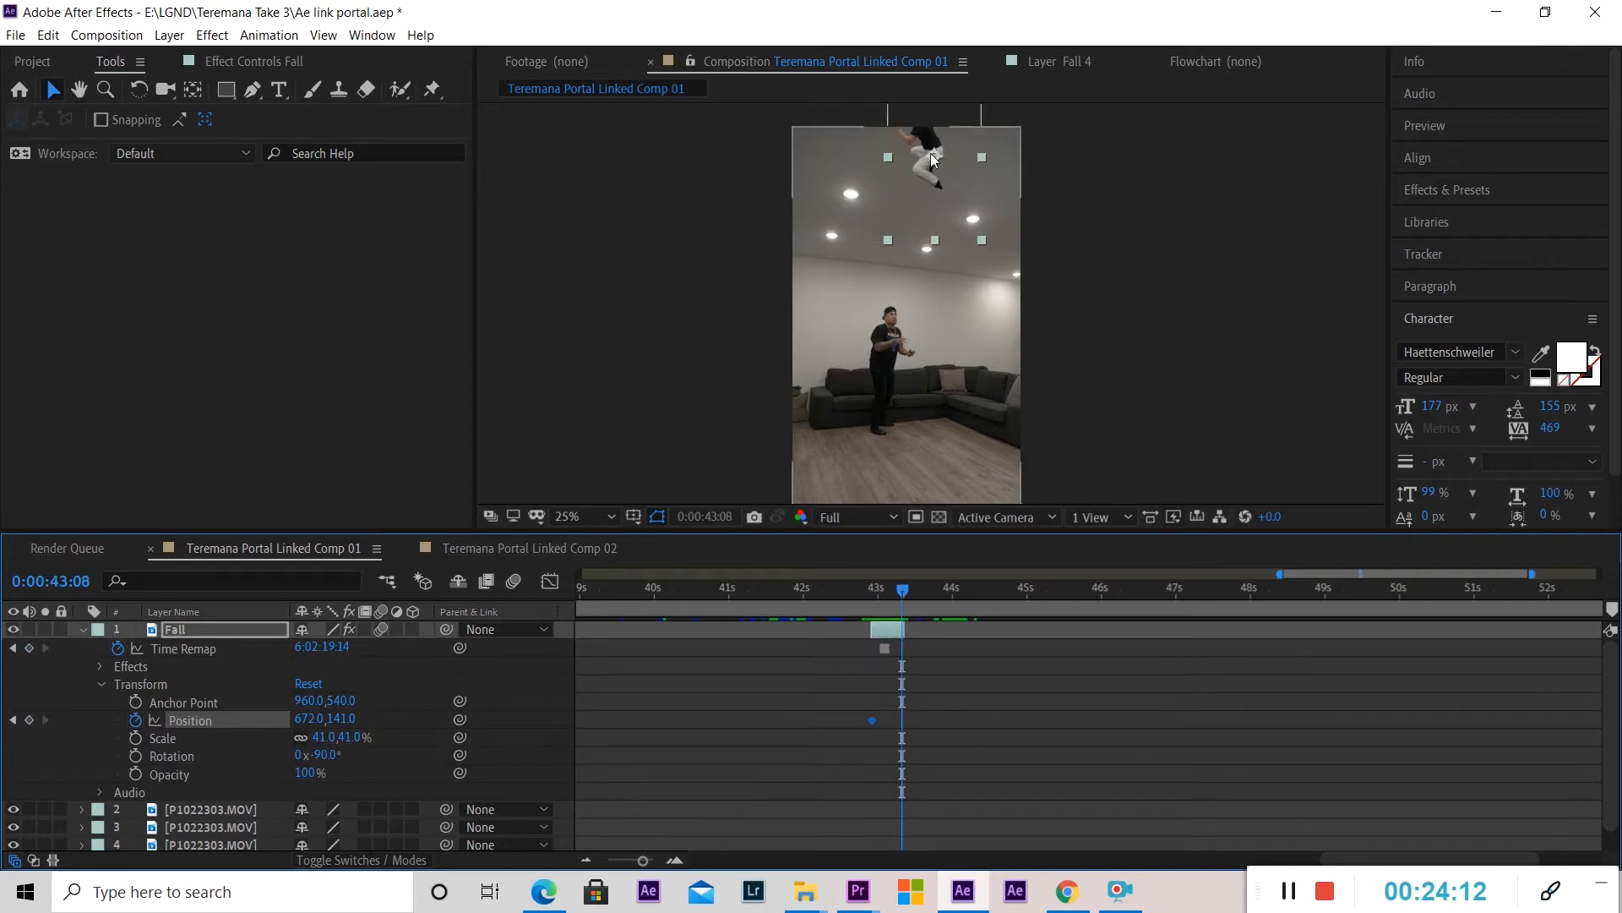
{"action": "left_click_drag", "start_coordinate": [934, 163], "coordinate": [934, 502]}
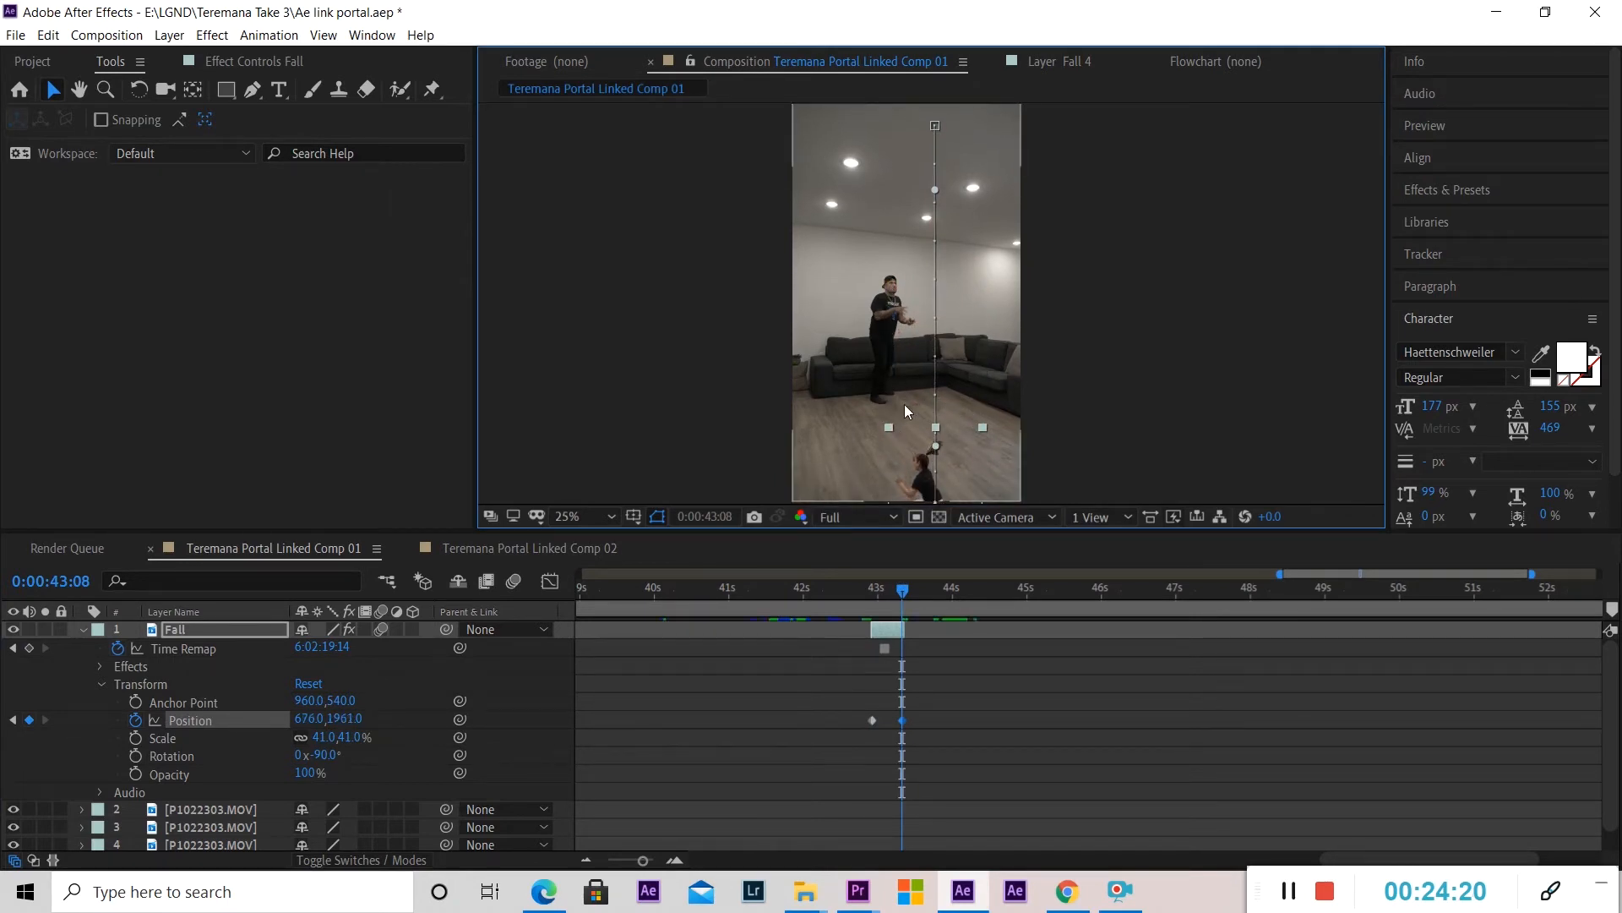
{"action": "scroll", "coordinate": [950, 418], "scroll_direction": "up", "scroll_amount": 1}
{"action": "key", "text": "space"}
{"action": "left_click_drag", "start_coordinate": [955, 313], "coordinate": [962, 109]}
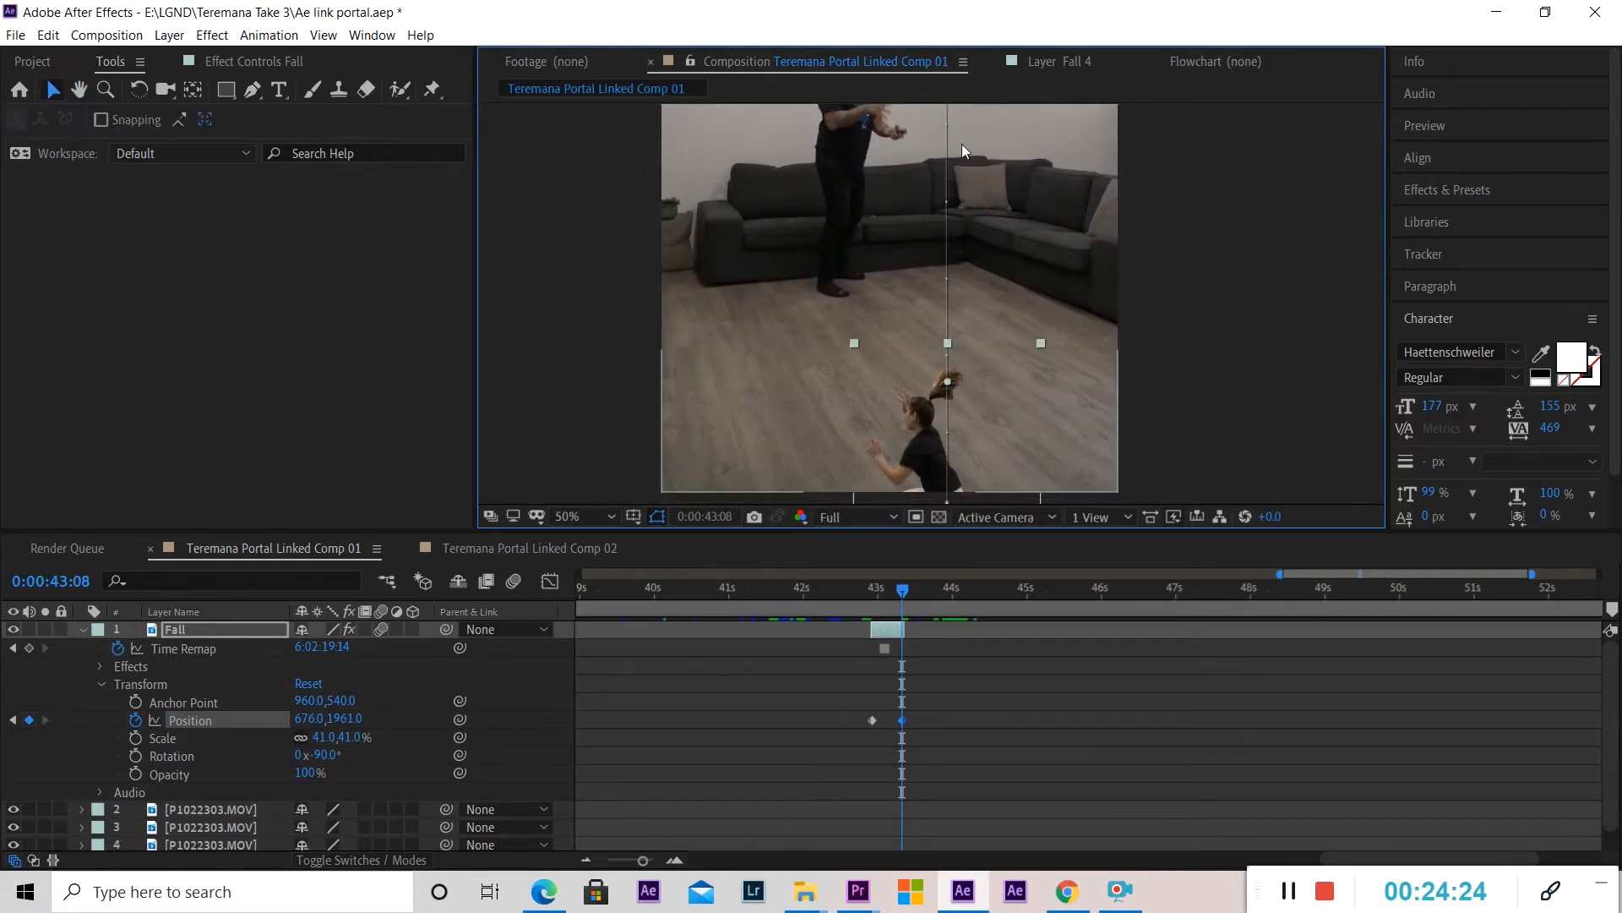
{"action": "left_click_drag", "start_coordinate": [945, 220], "coordinate": [936, 365]}
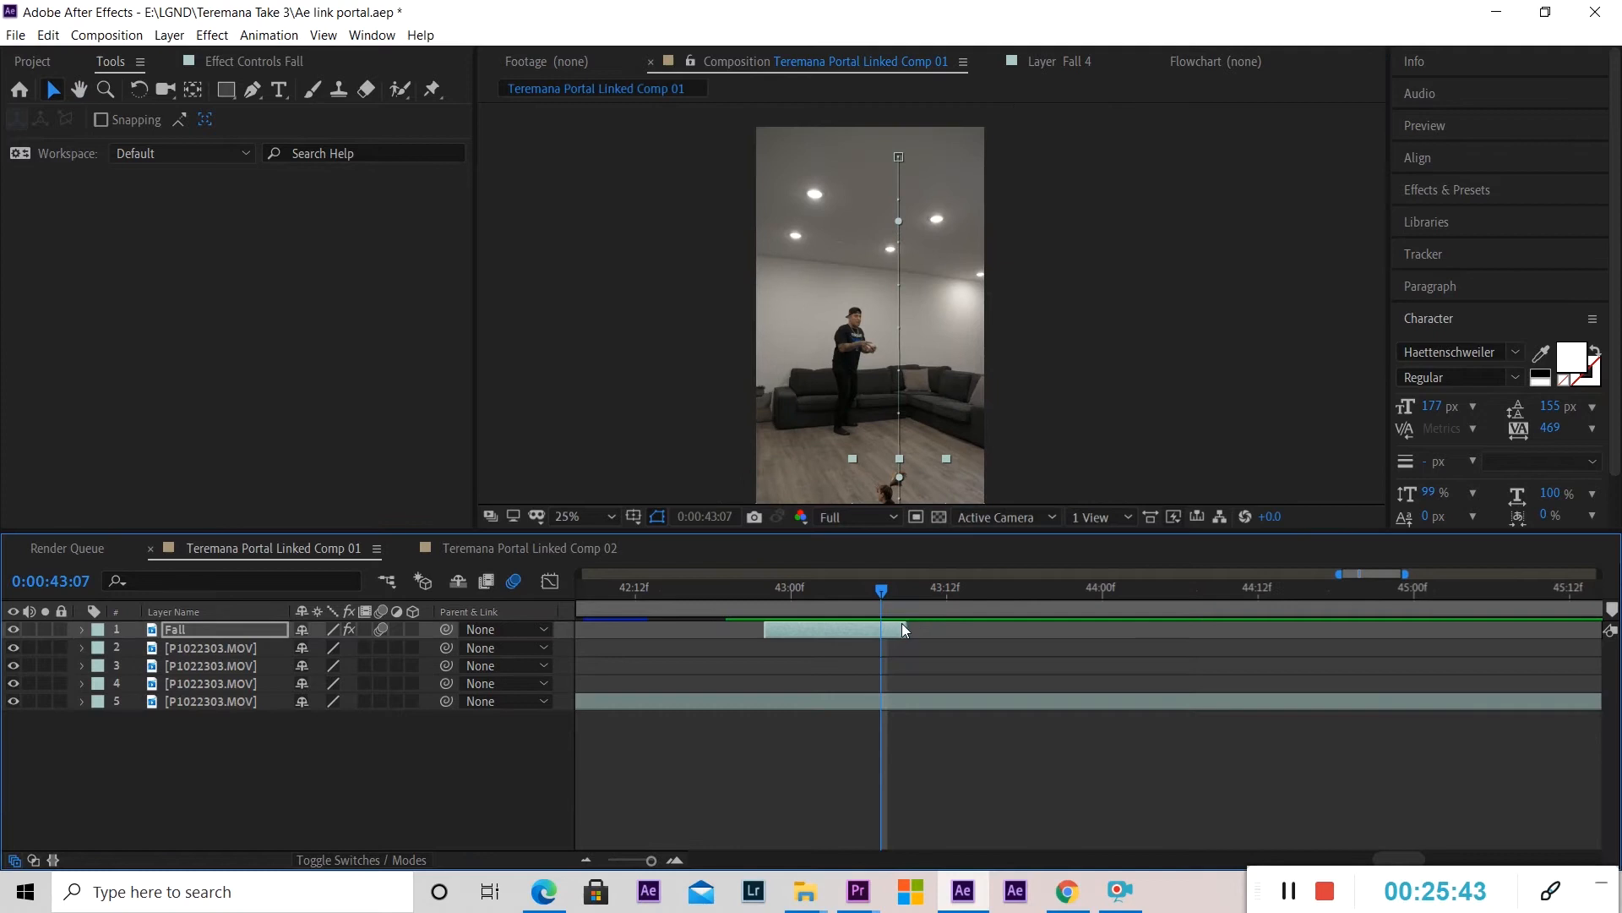
Trim the end of the Fall layer to 0:00:43:07 and play the fall back from 0:00:42:22.
{"action": "left_click_drag", "start_coordinate": [901, 629], "coordinate": [757, 590]}
{"action": "key", "text": "space"}
{"action": "left_click", "coordinate": [761, 585]}
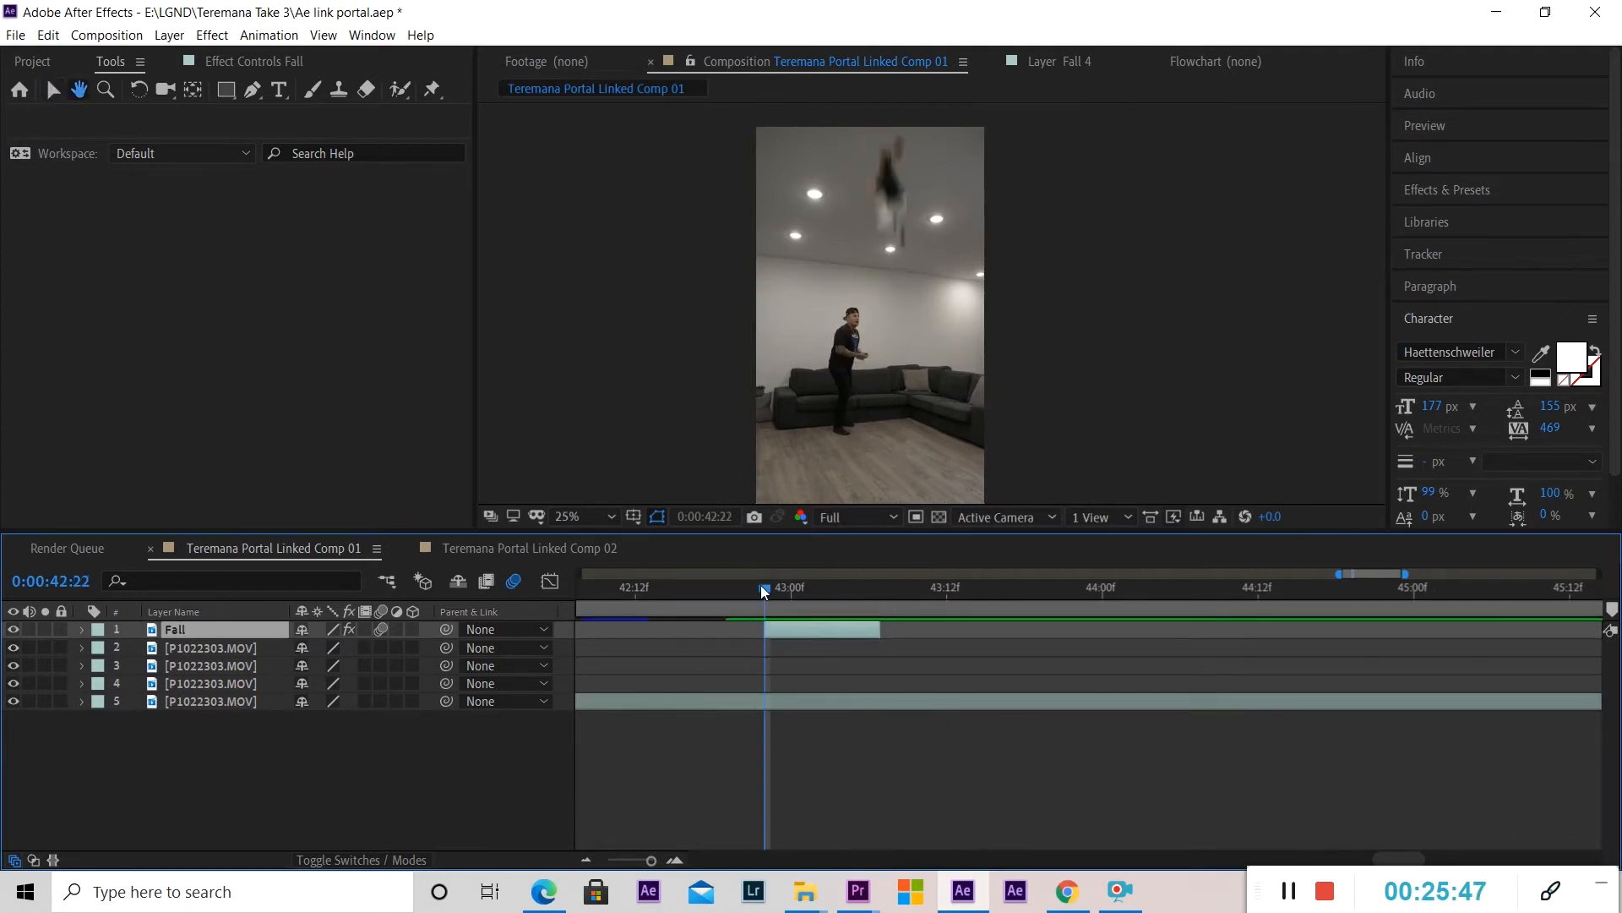
{"action": "key", "text": "space"}
{"action": "left_click", "coordinate": [788, 588]}
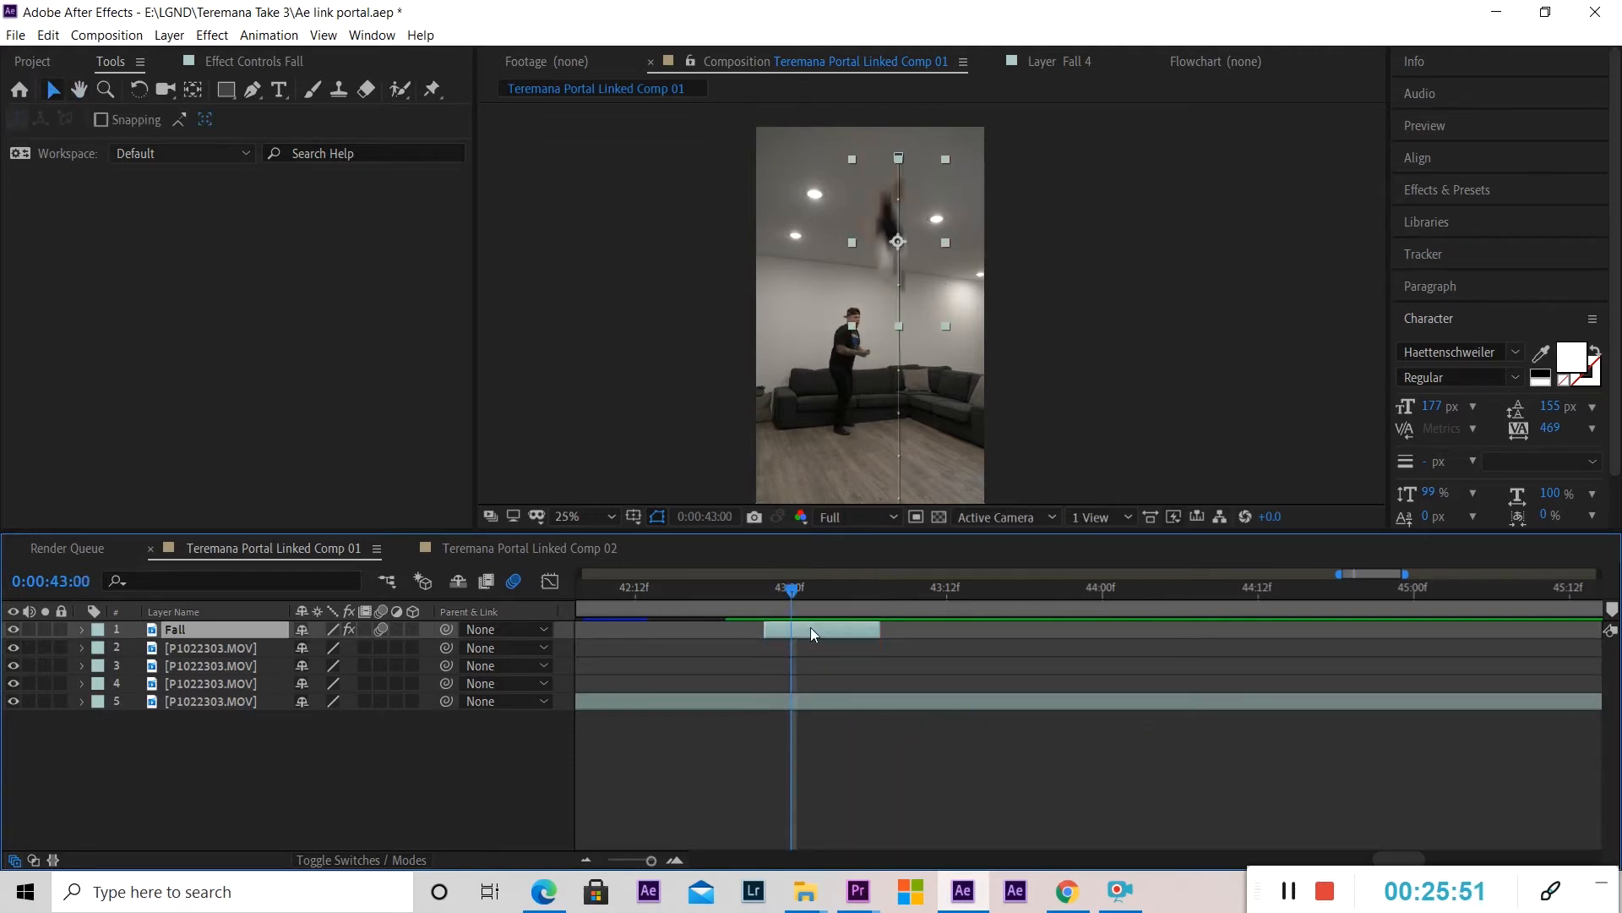
Duplicate the Fall layer and place the copy directly after the original on the timeline.
{"action": "left_click_drag", "start_coordinate": [779, 589], "coordinate": [803, 592]}
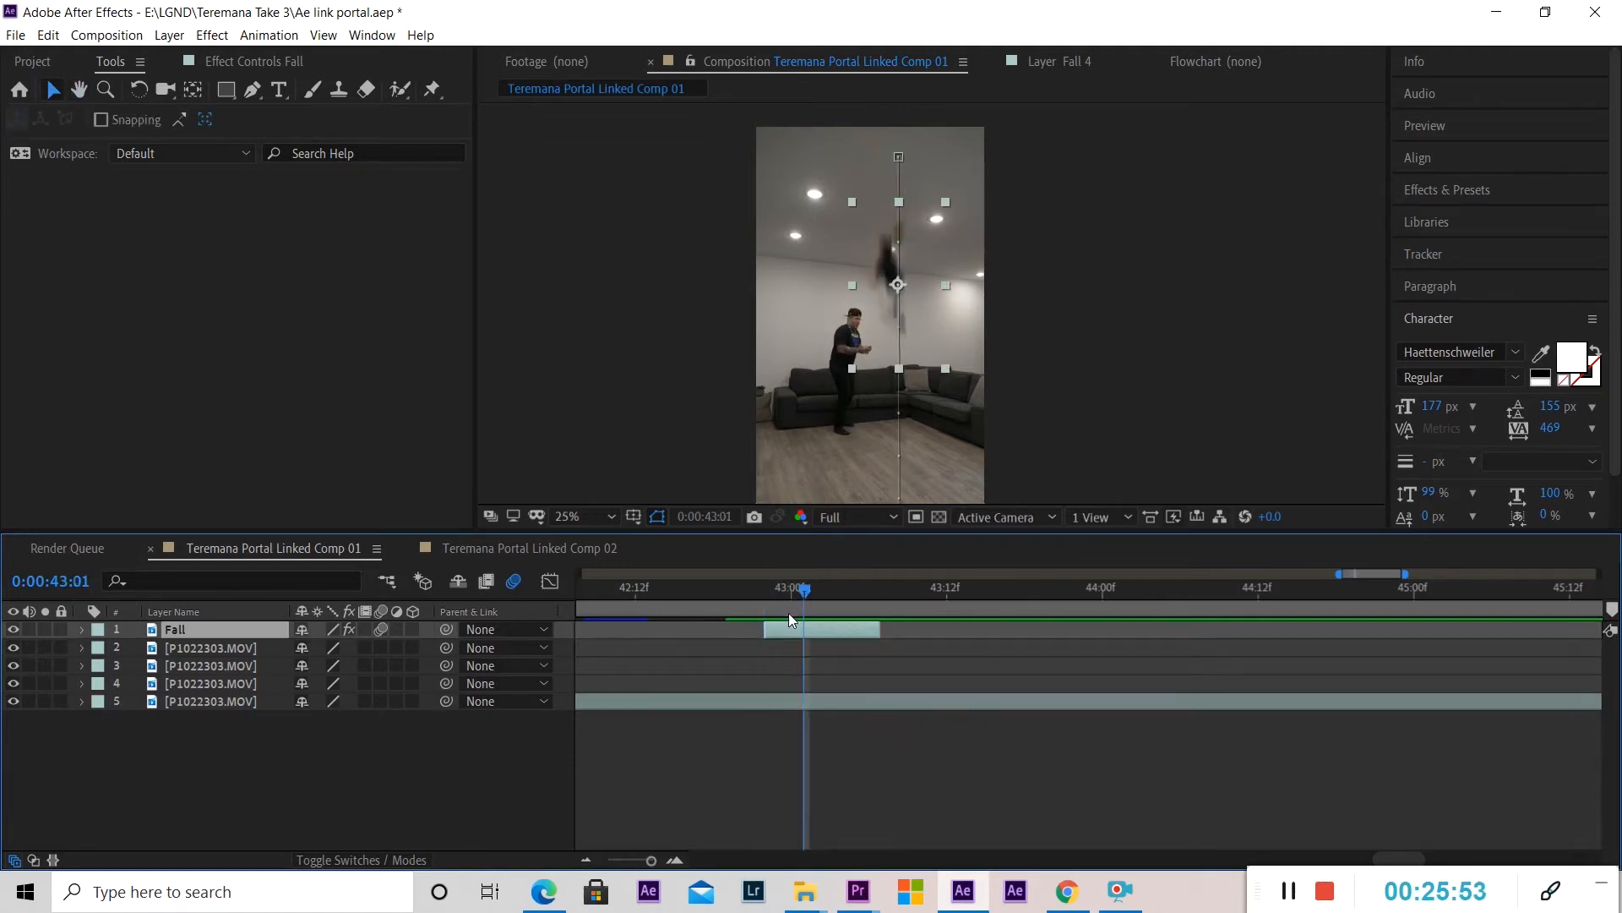
{"action": "key", "text": "ctrl+d"}
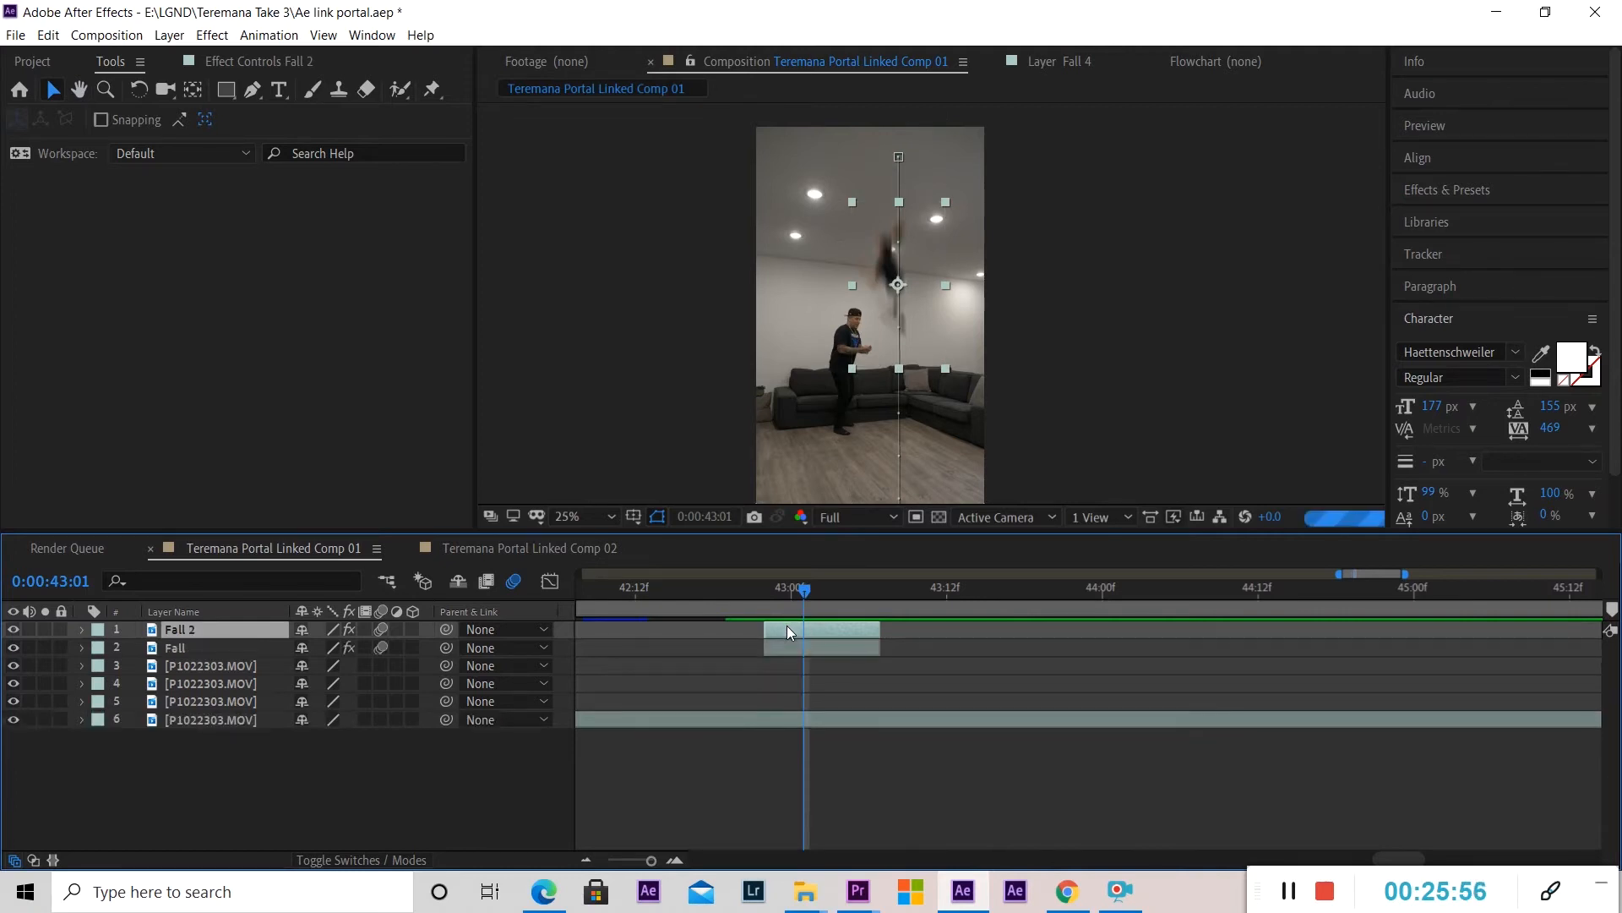
{"action": "left_click_drag", "start_coordinate": [787, 628], "coordinate": [901, 631]}
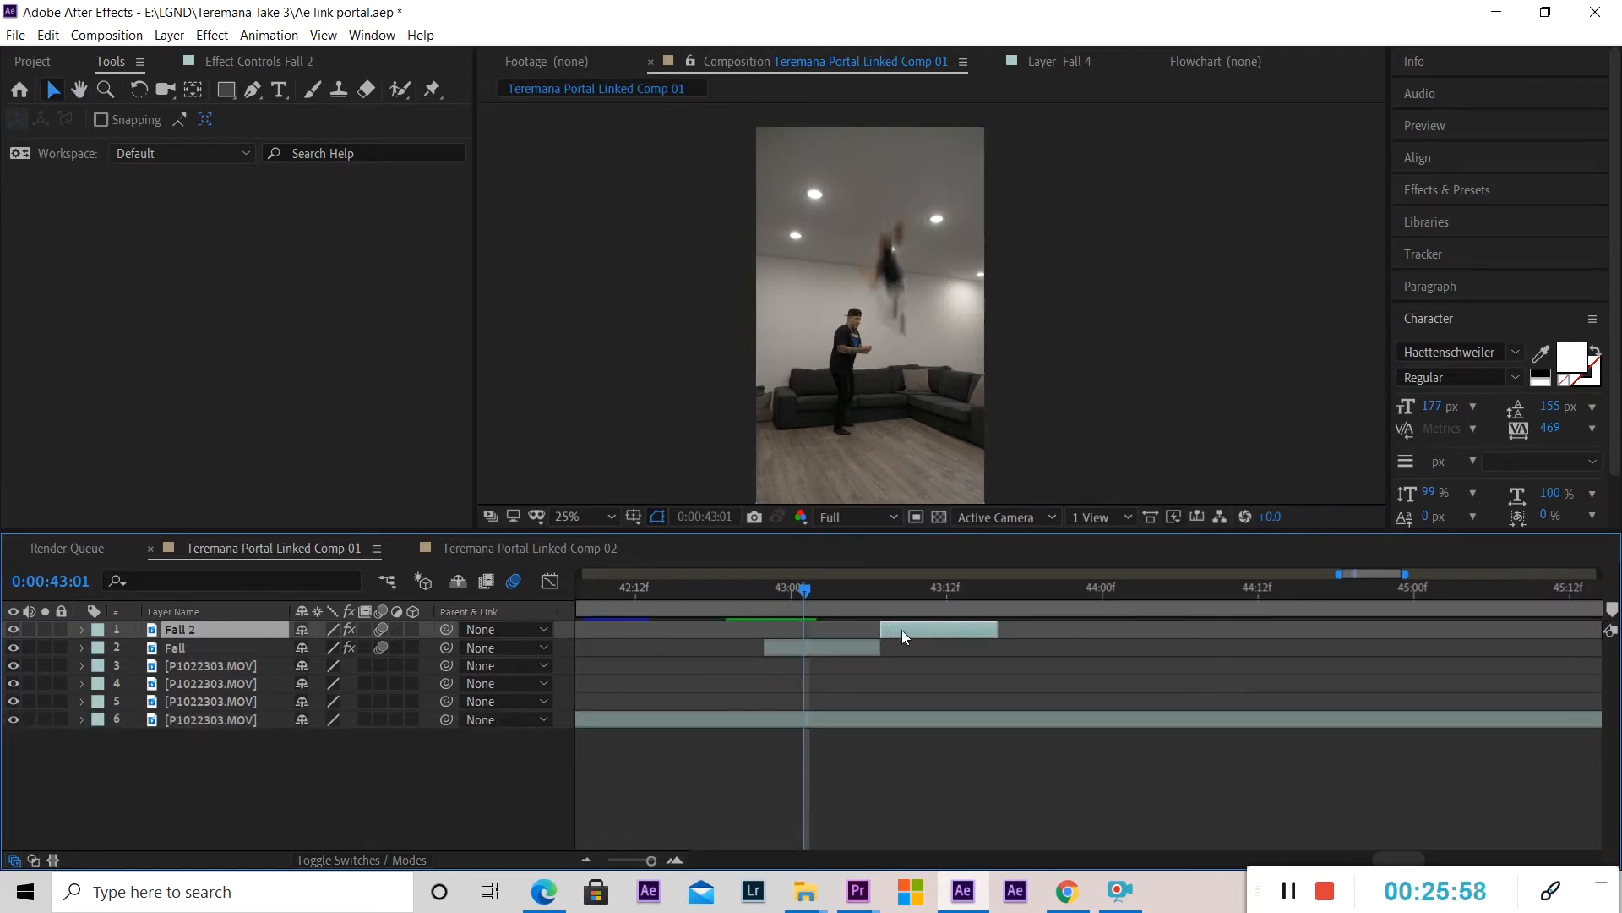
Speed up Fall 2 by moving its last Position keyframe to about 0:00:43:14 and trimming the layer's end to about 0:00:43:15.
{"action": "left_click", "coordinate": [81, 630]}
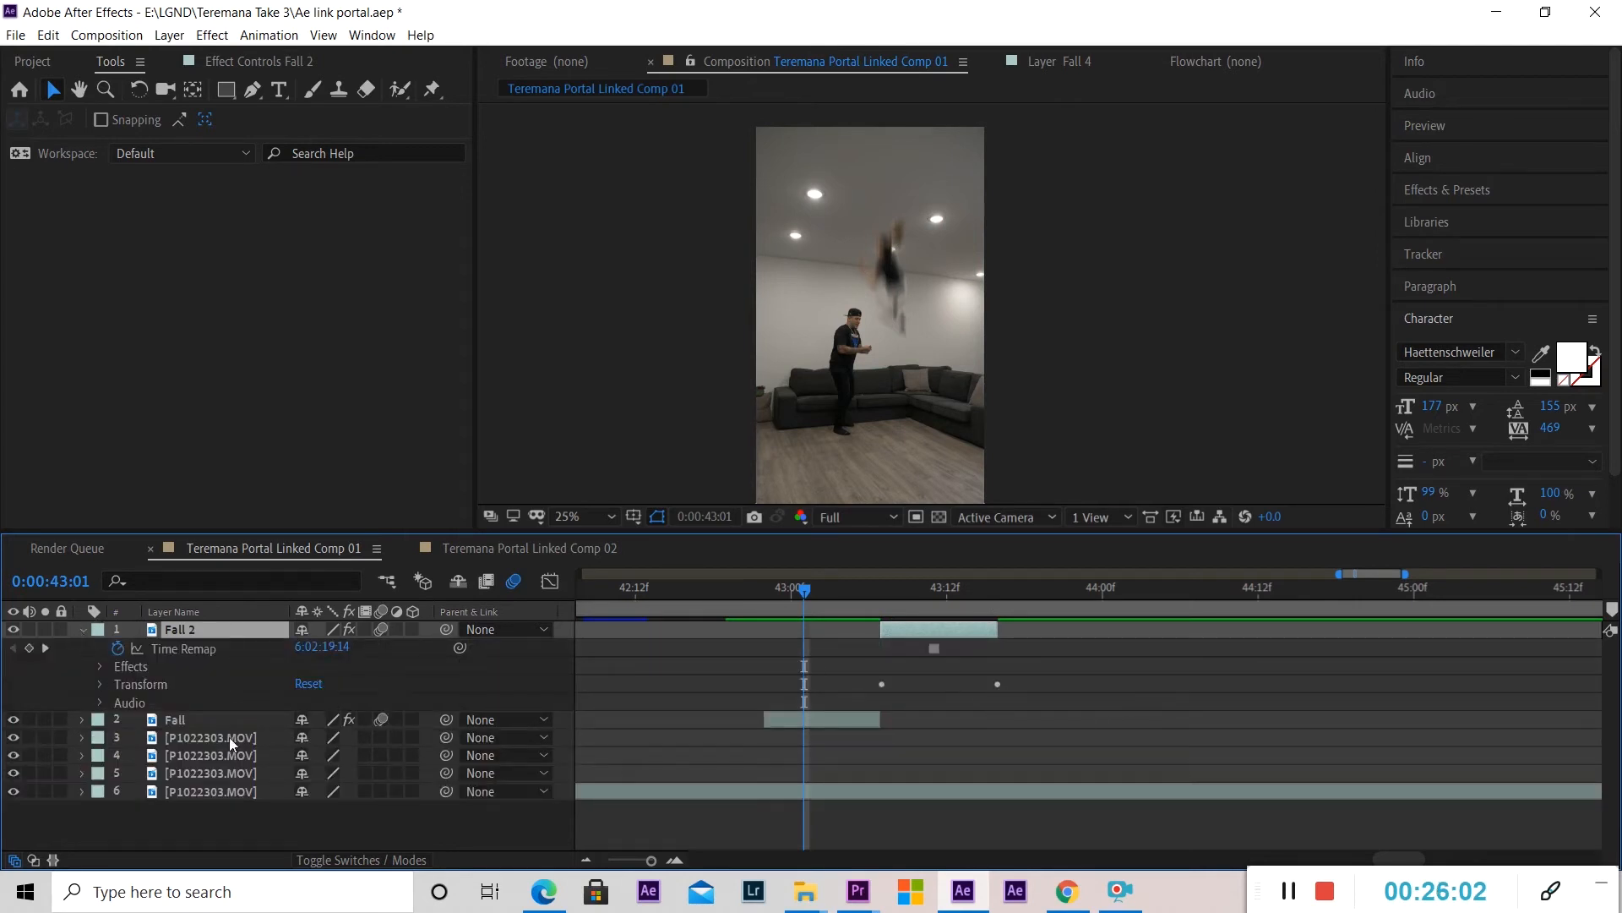
{"action": "left_click", "coordinate": [100, 684]}
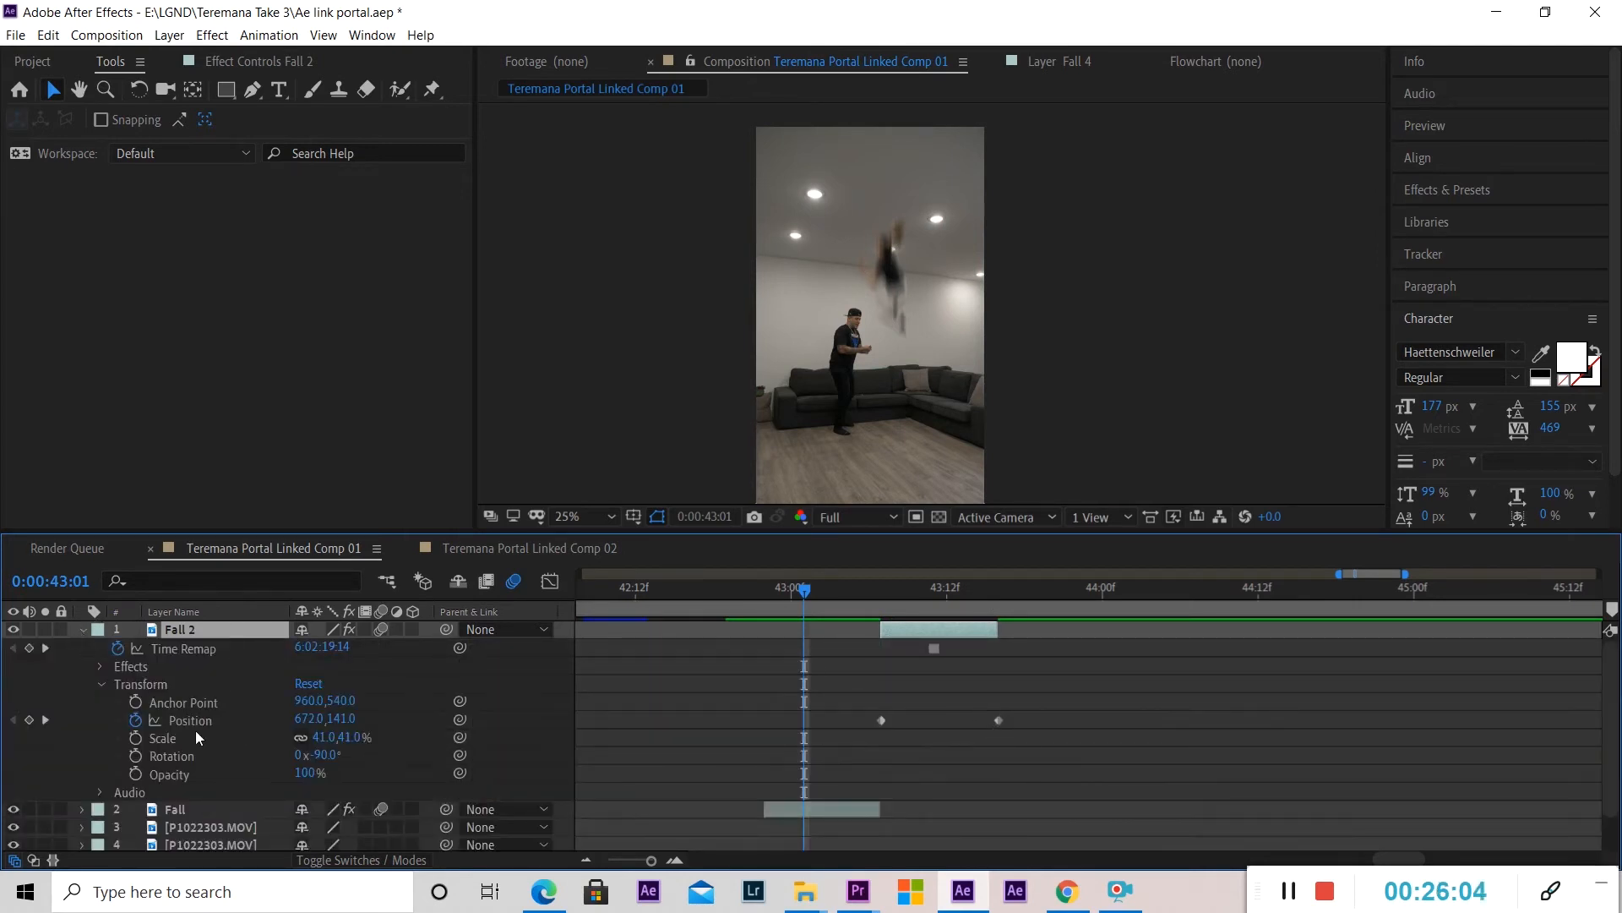
{"action": "left_click", "coordinate": [998, 721]}
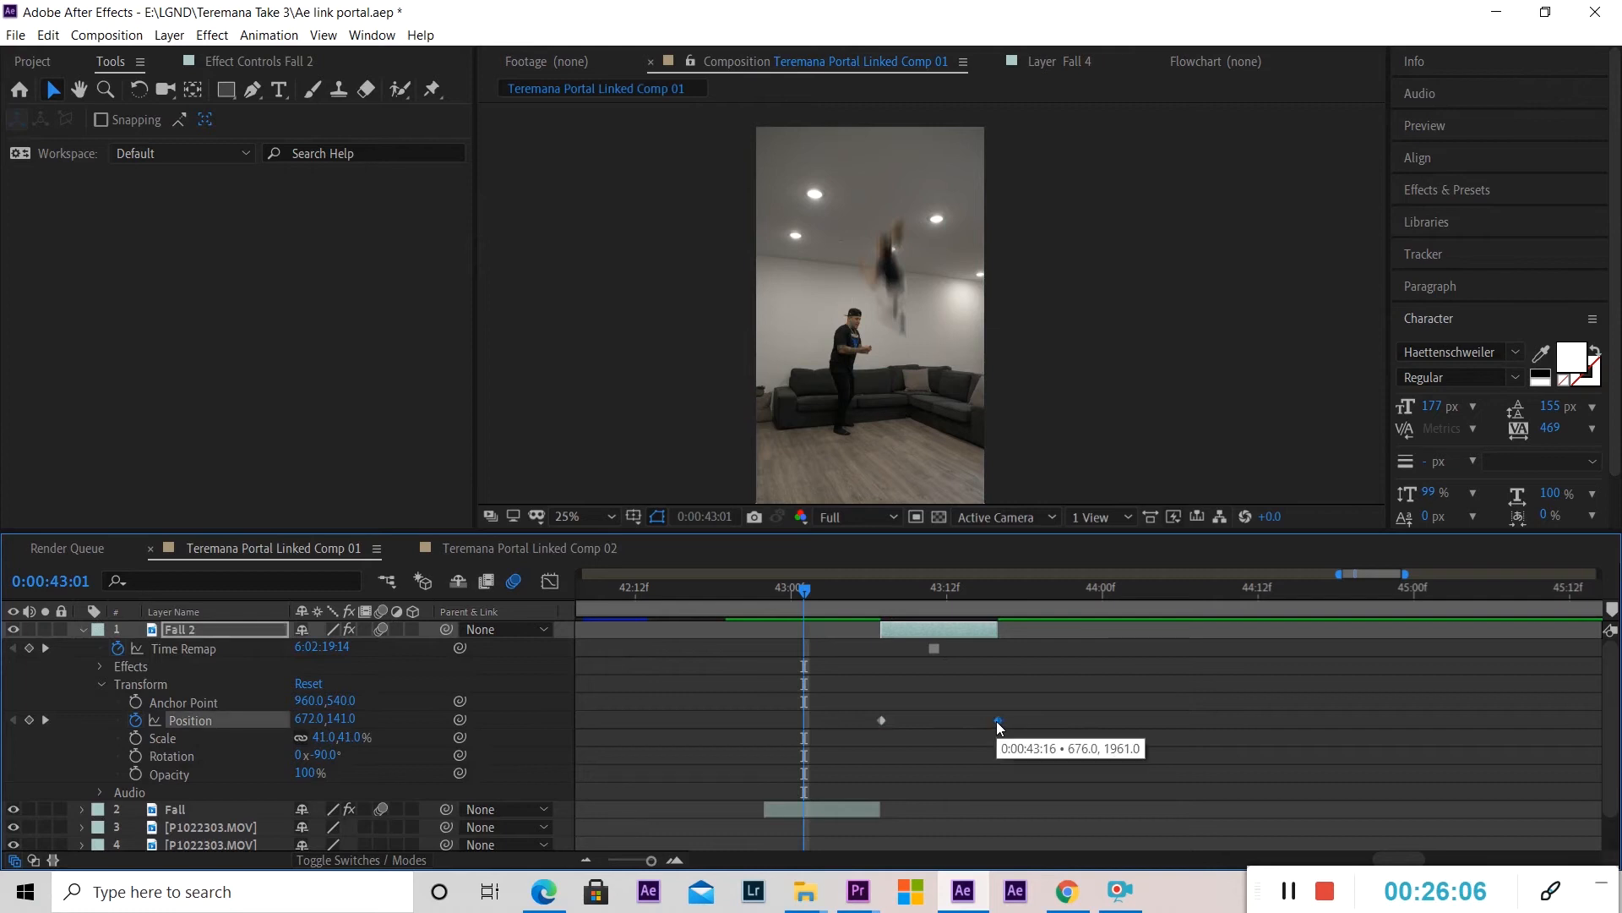
{"action": "left_click_drag", "start_coordinate": [990, 723], "coordinate": [971, 720]}
{"action": "left_click", "coordinate": [989, 630]}
{"action": "left_click_drag", "start_coordinate": [990, 629], "coordinate": [980, 630]}
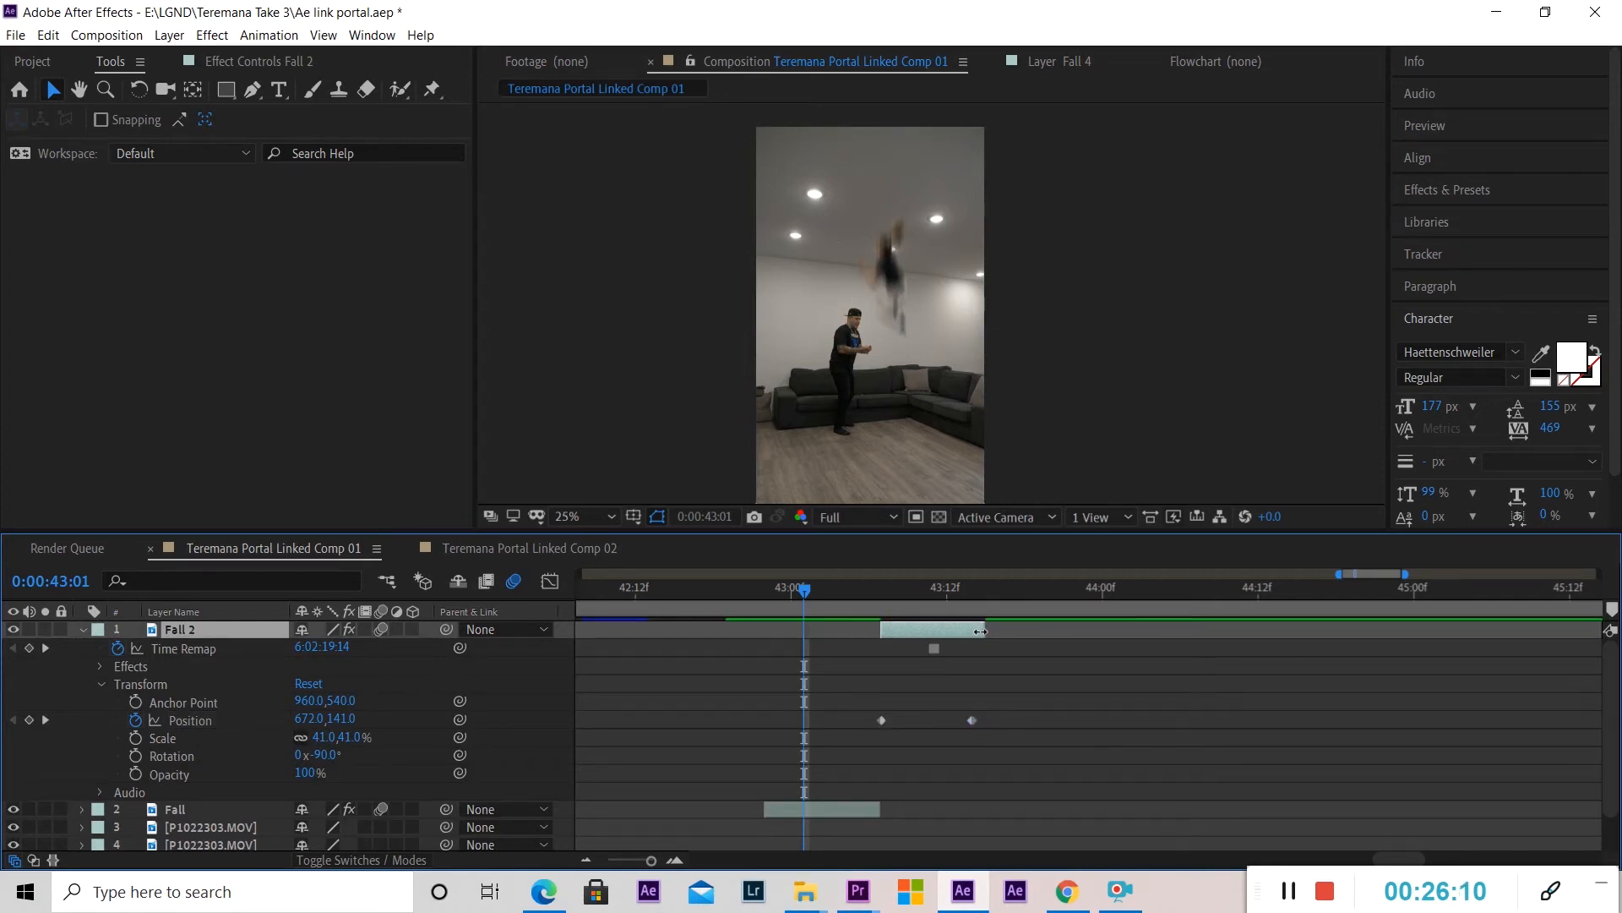
{"action": "mouse_move", "coordinate": [843, 588]}
{"action": "left_mouse_down"}
{"action": "mouse_move", "coordinate": [964, 589]}
{"action": "mouse_move", "coordinate": [853, 595]}
{"action": "left_mouse_up"}
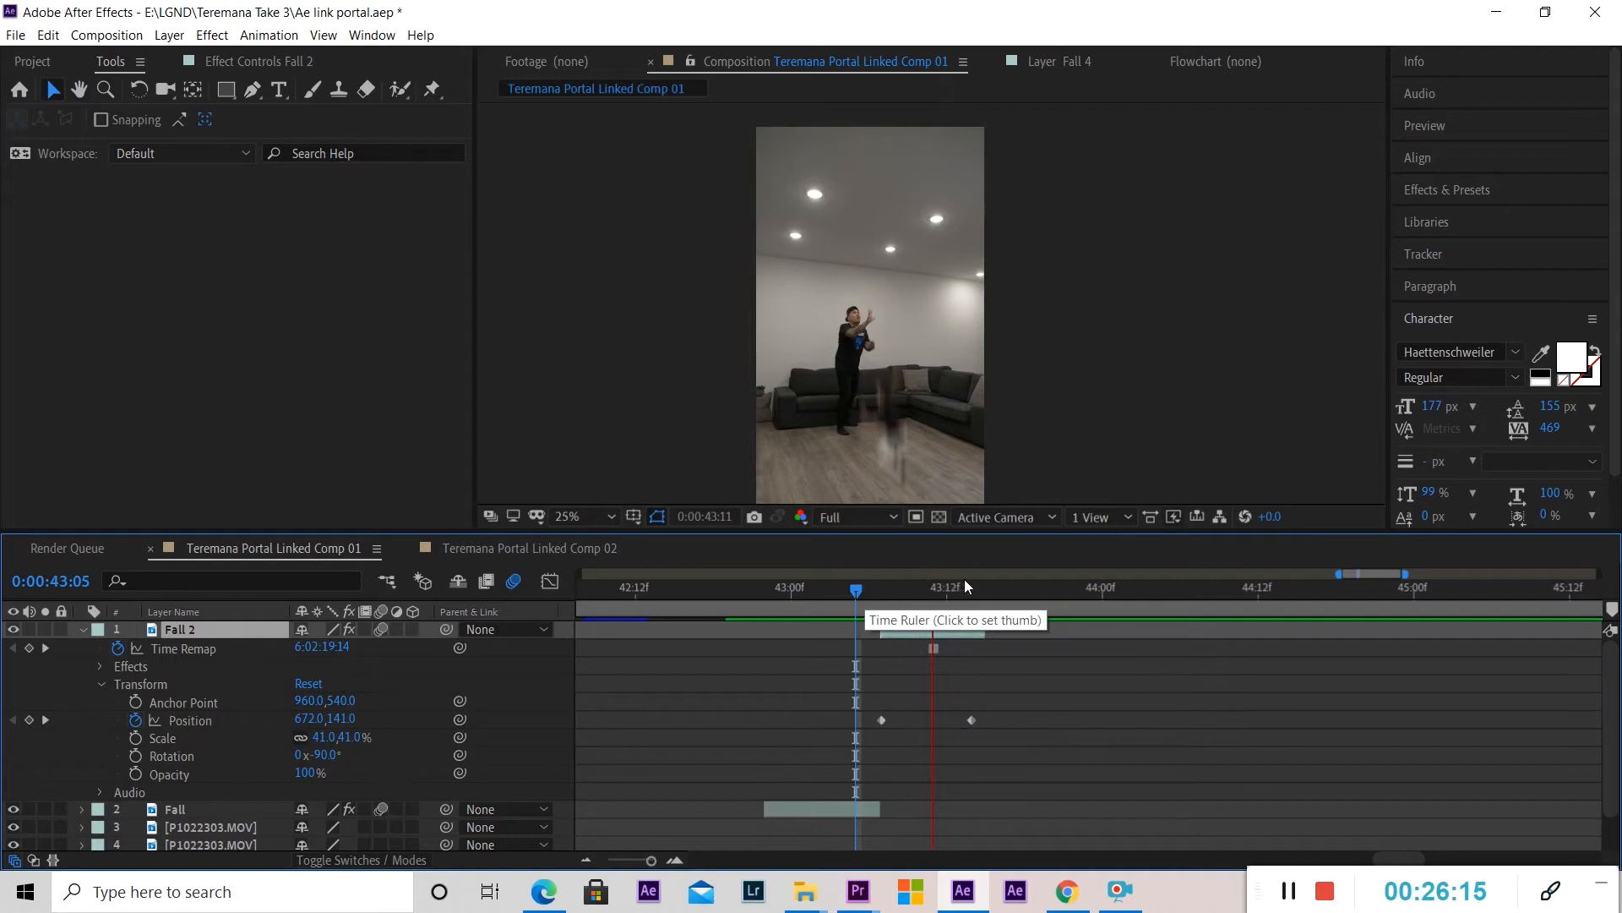
{"action": "left_click", "coordinate": [920, 590]}
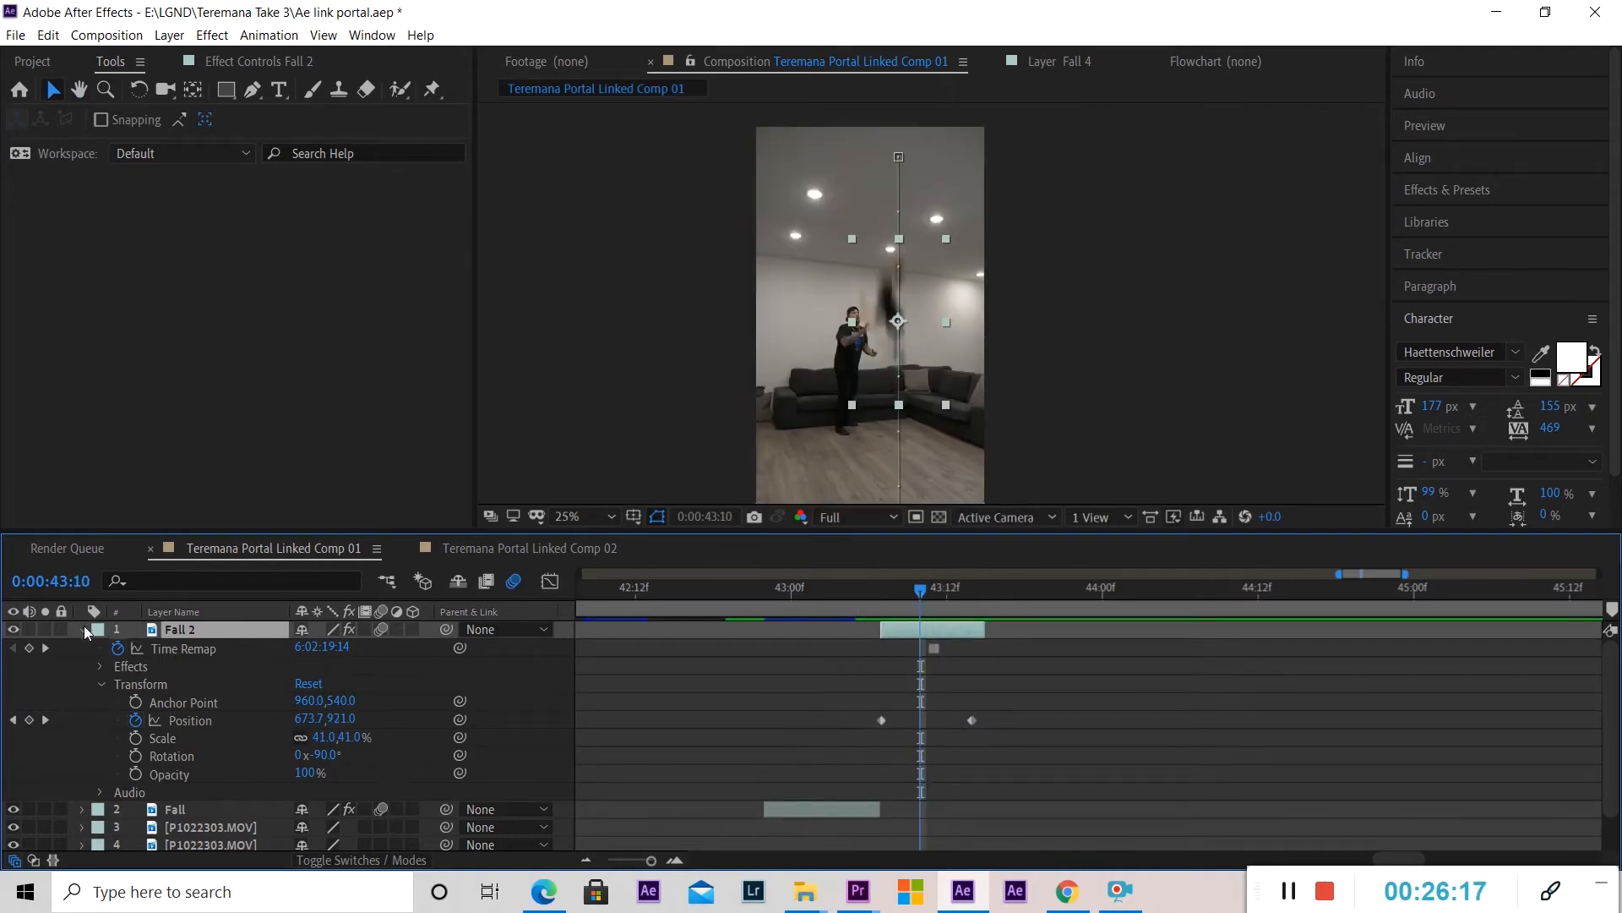
Duplicate the Fall 2 layer and place the copy directly after it on the timeline.
{"action": "left_click", "coordinate": [84, 629]}
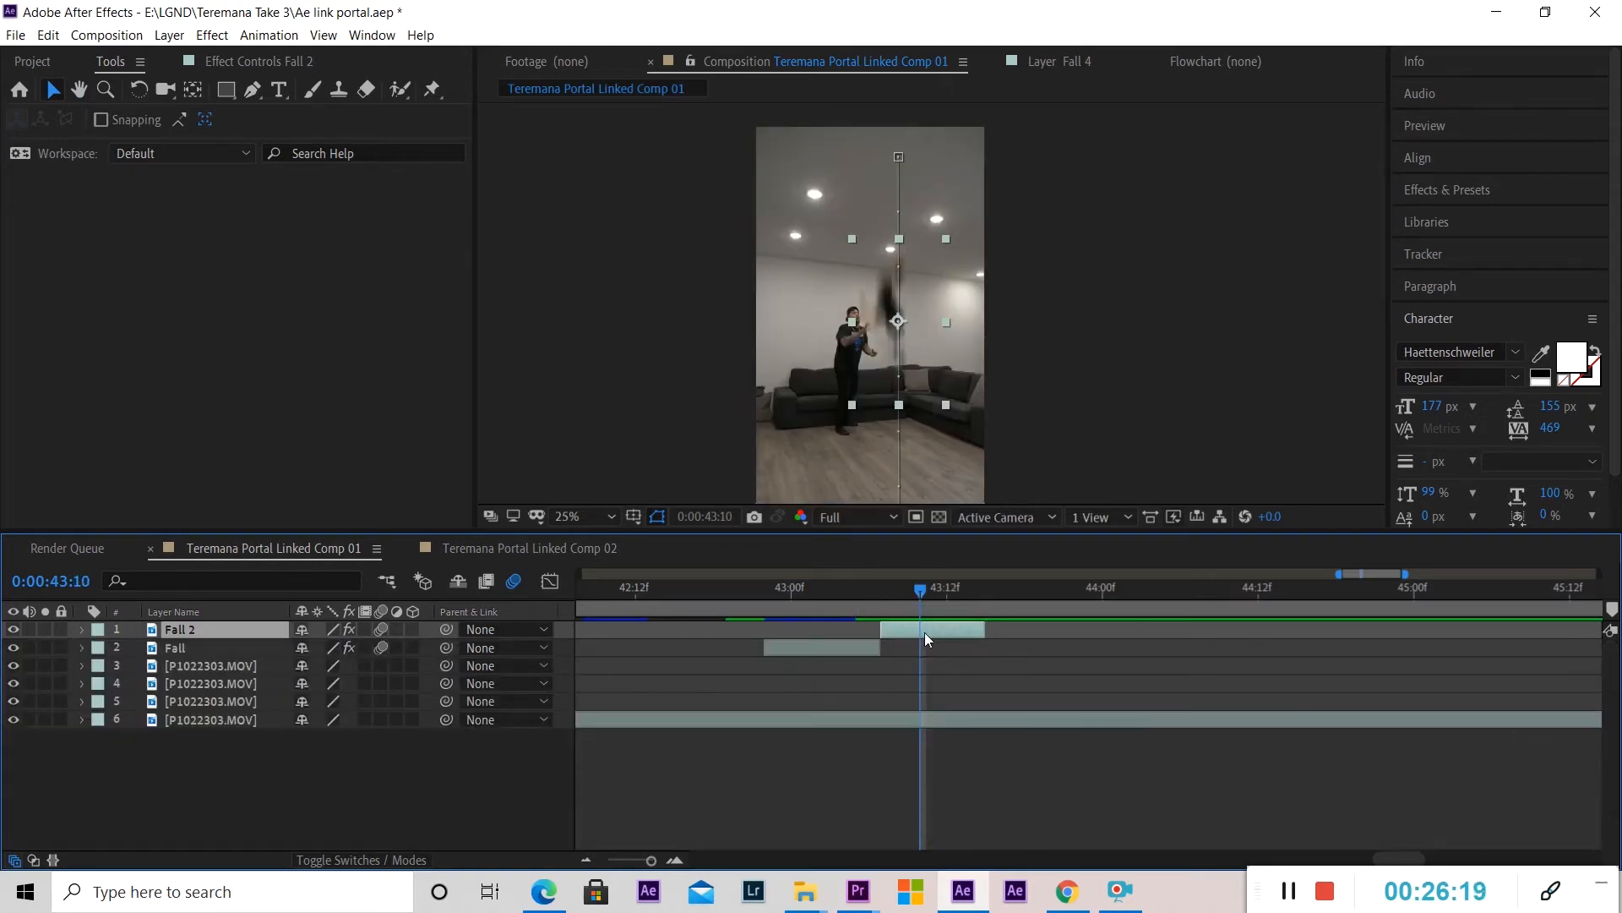
{"action": "key", "text": "ctrl+d"}
{"action": "left_click_drag", "start_coordinate": [896, 630], "coordinate": [997, 632]}
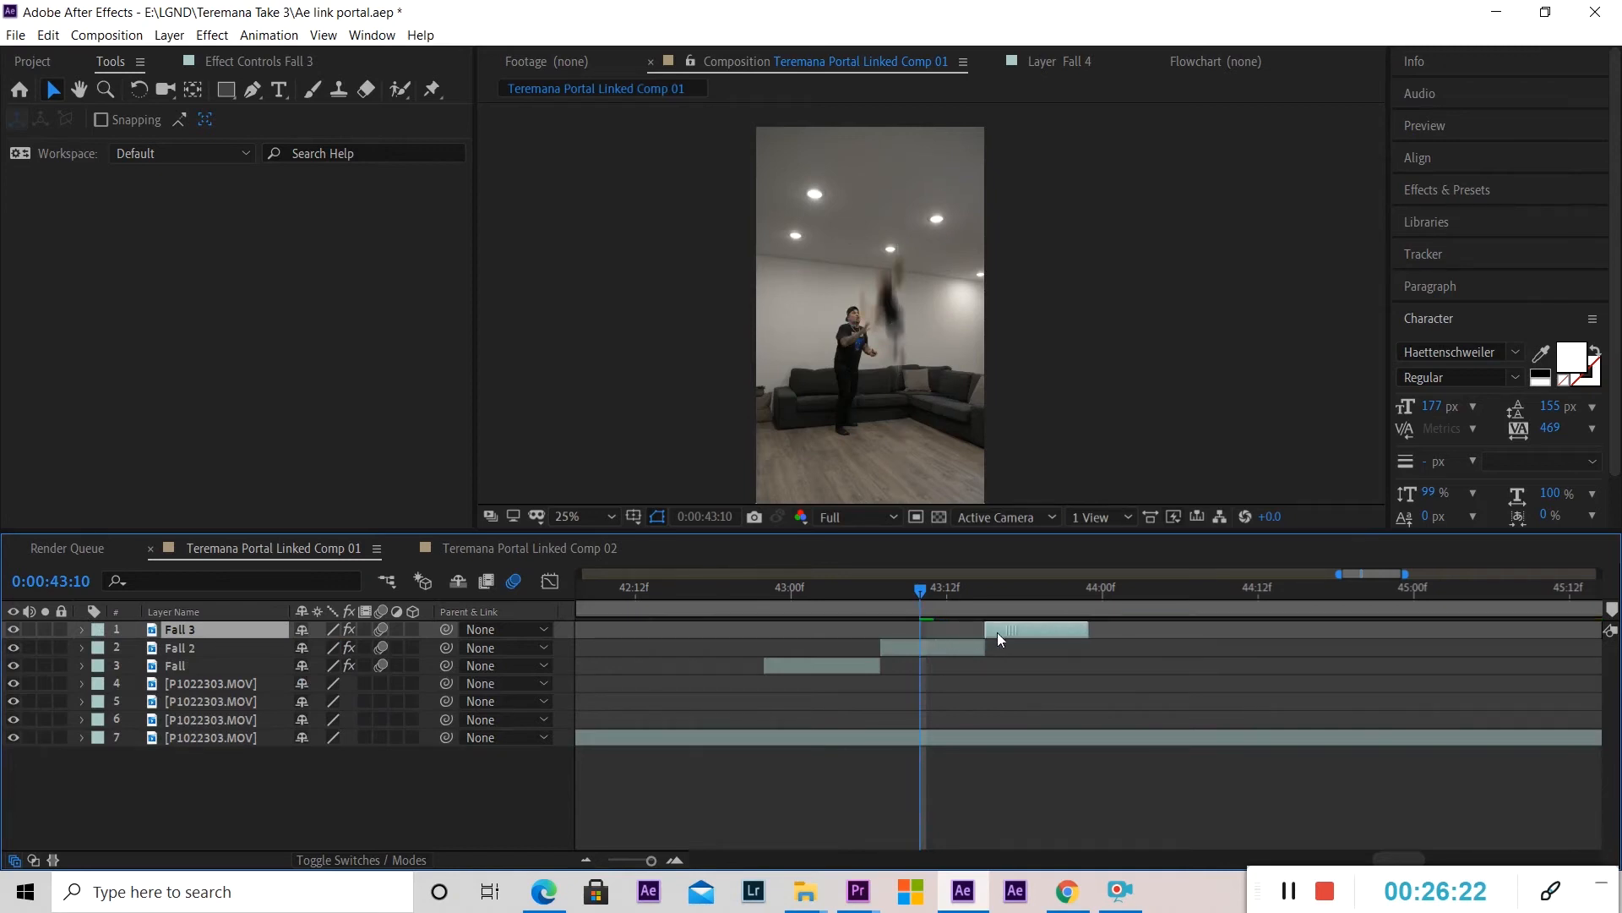
Speed up Fall 3 by moving its last Position keyframe to 0:00:43:19 and trimming the layer's end to about 0:00:43:20.
{"action": "left_click", "coordinate": [82, 631]}
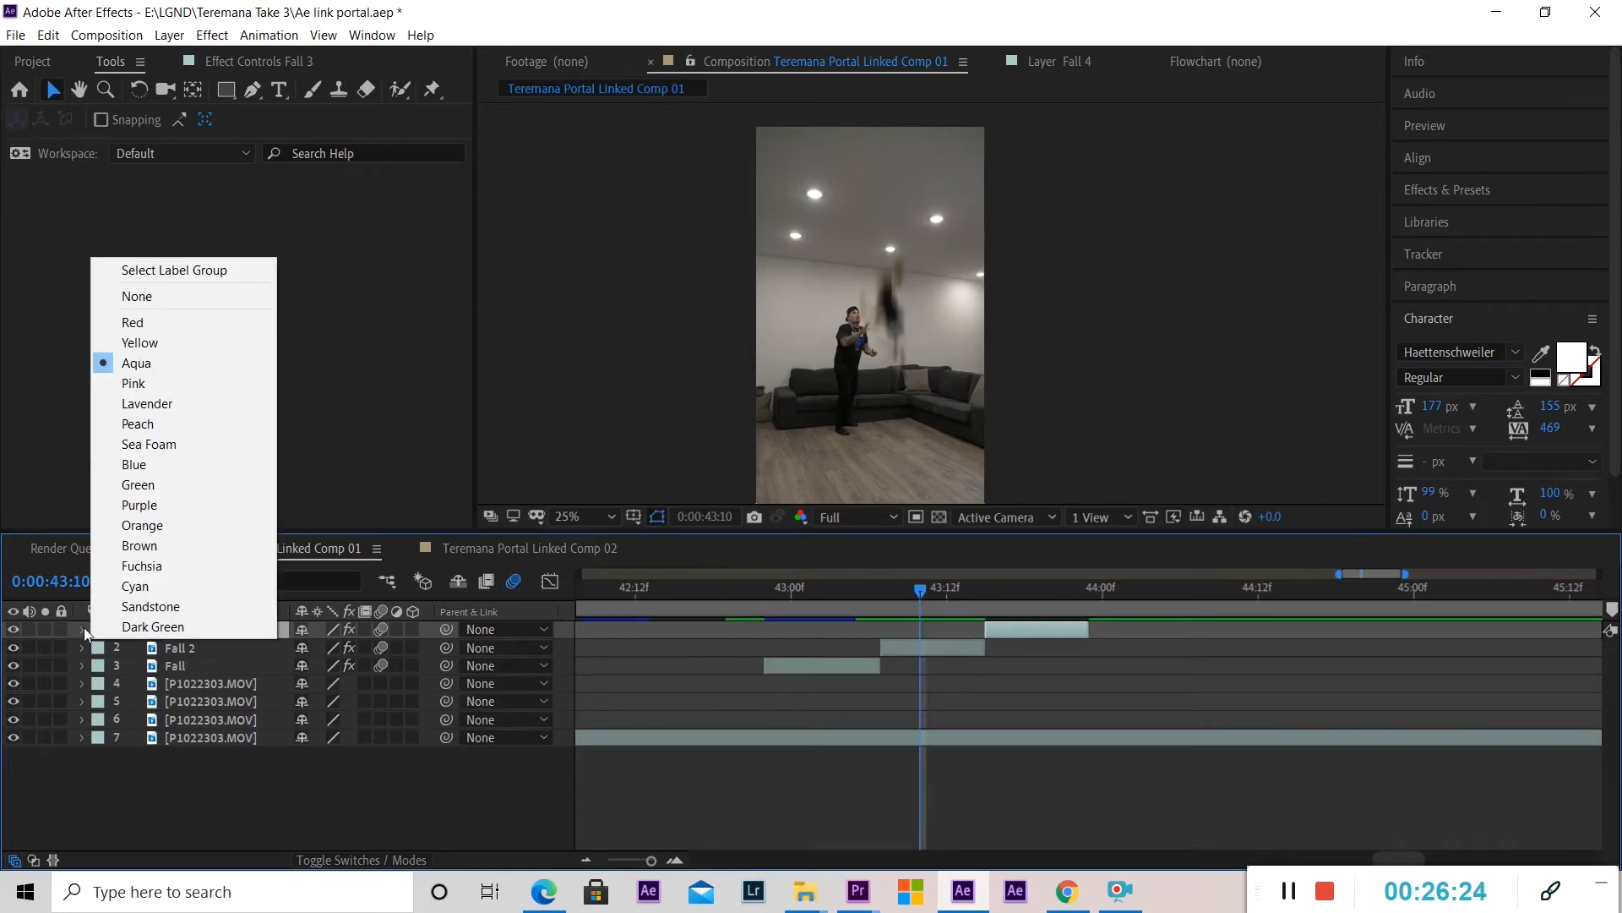
{"action": "left_click", "coordinate": [81, 627]}
{"action": "left_click", "coordinate": [82, 628]}
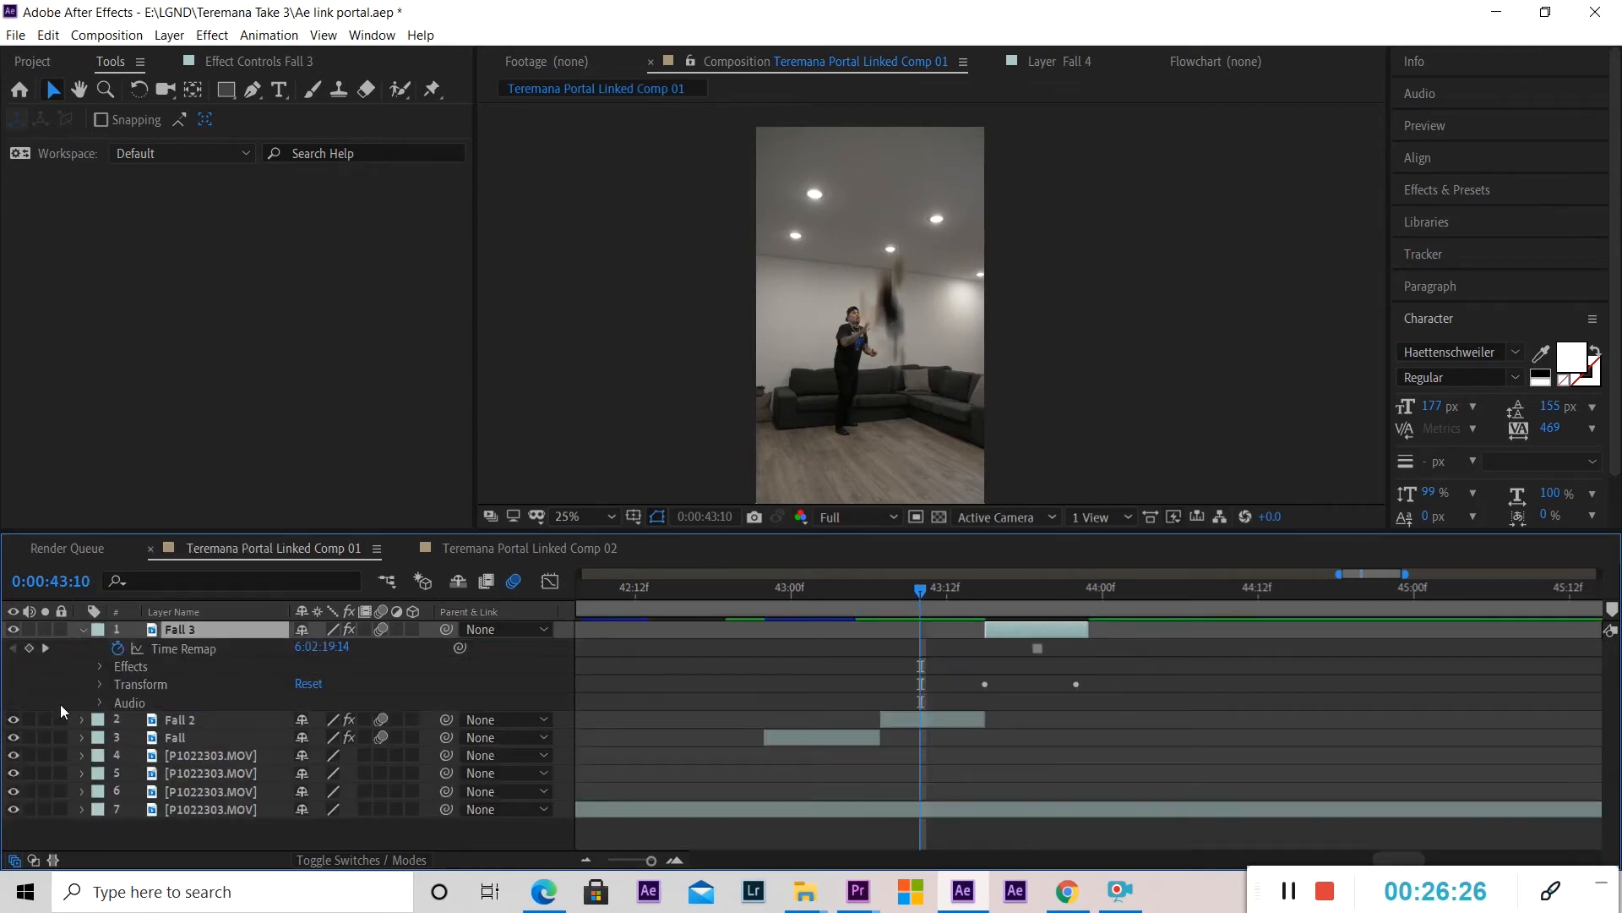
{"action": "left_click", "coordinate": [100, 683]}
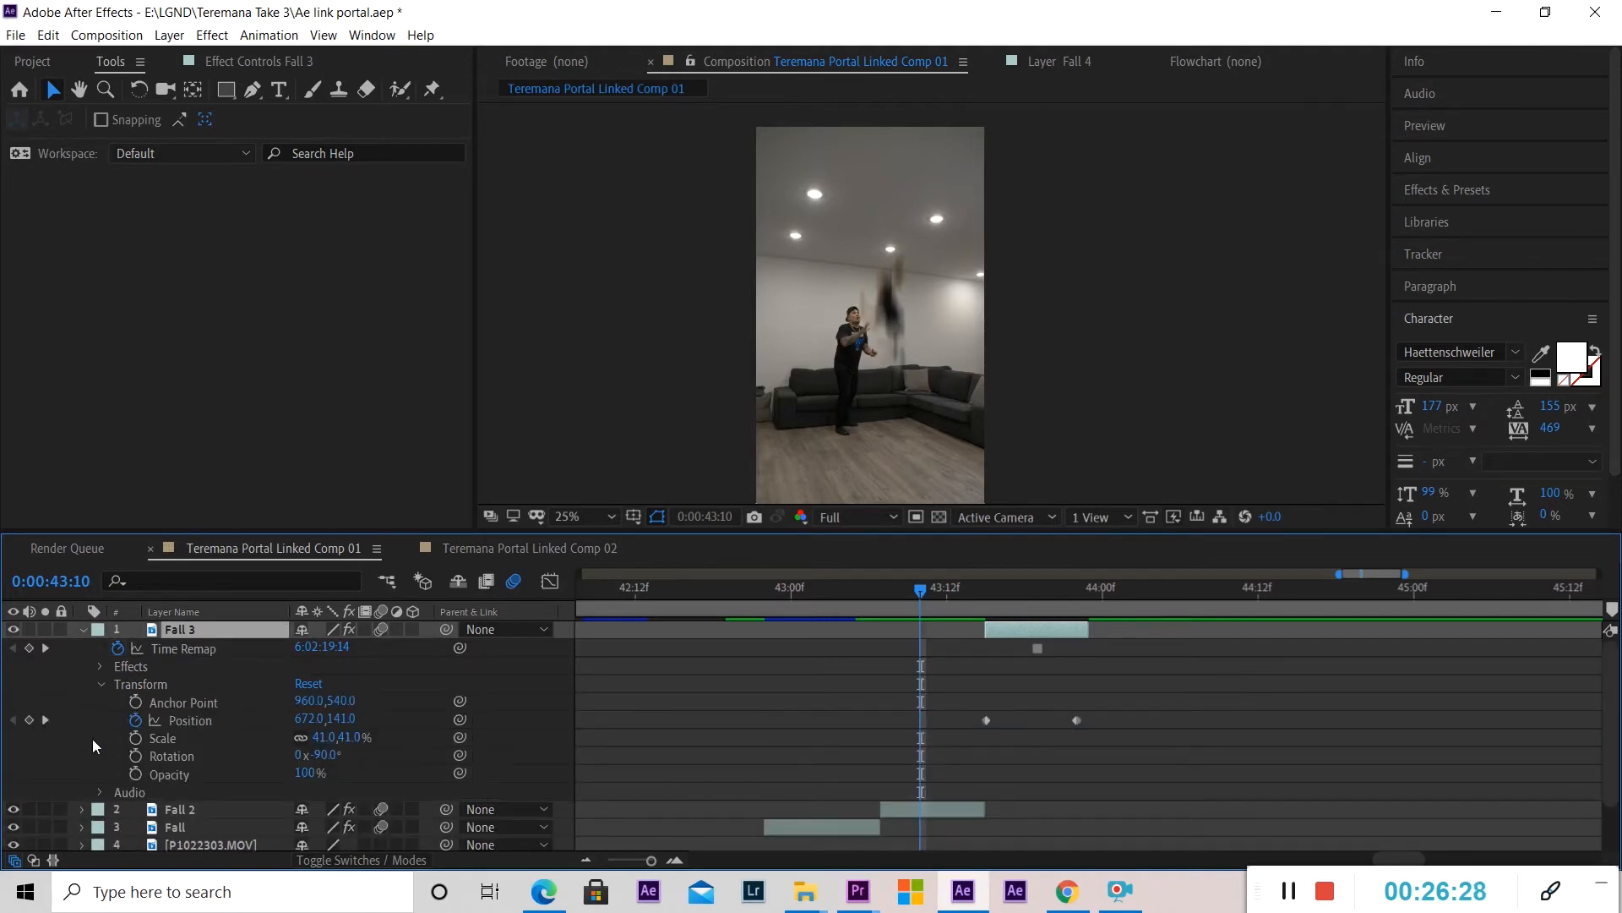
{"action": "left_click_drag", "start_coordinate": [1073, 720], "coordinate": [1065, 721]}
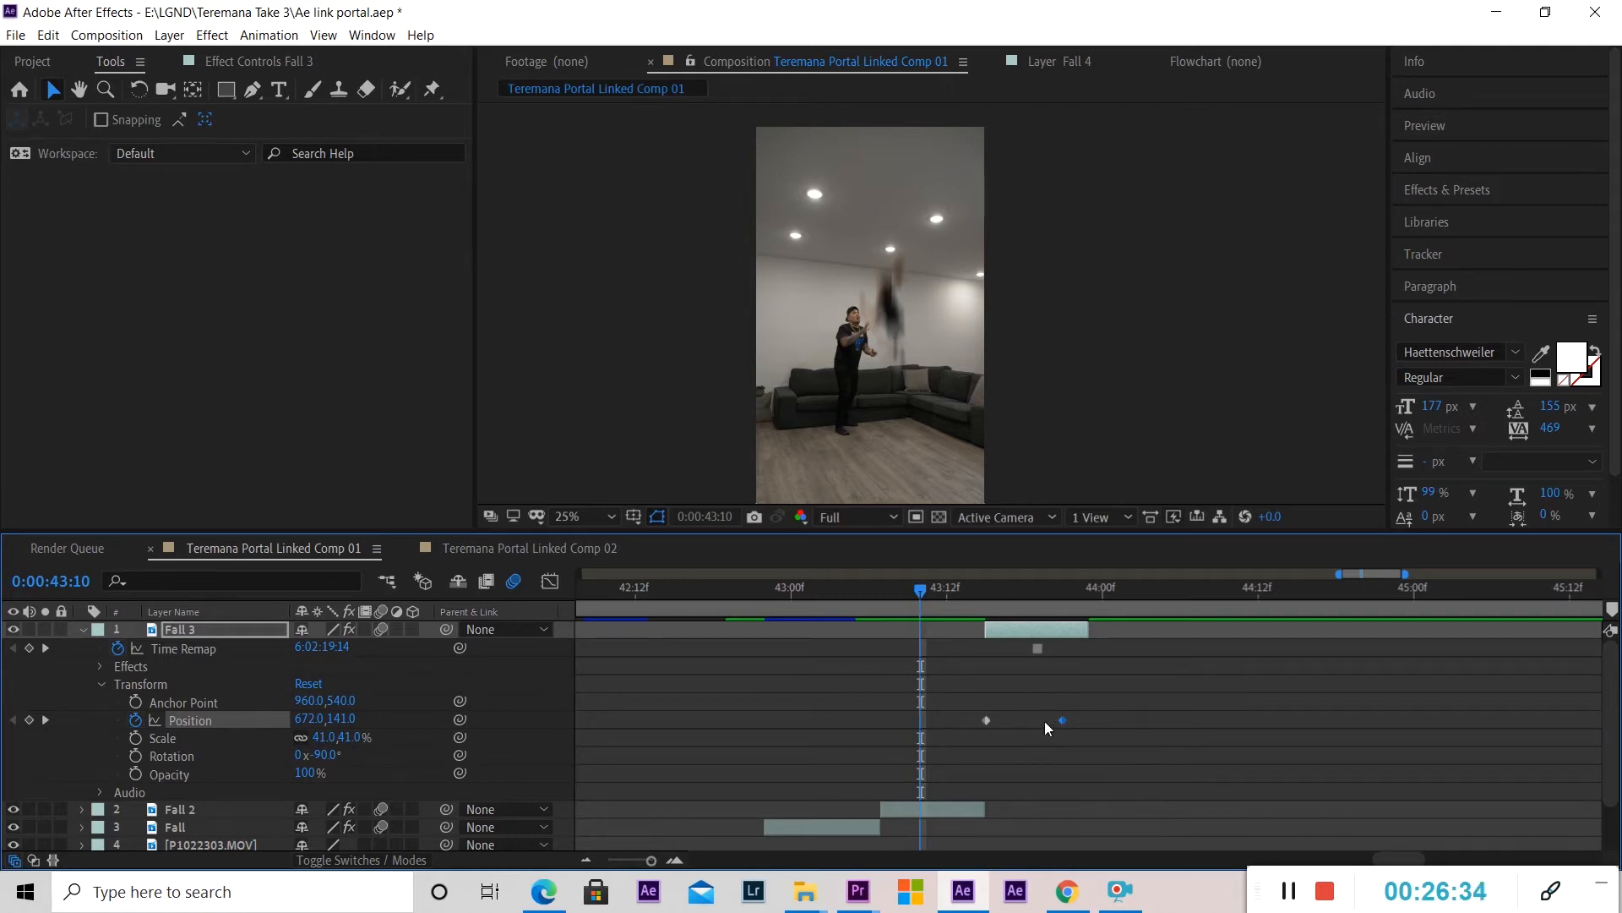
{"action": "left_click_drag", "start_coordinate": [1091, 631], "coordinate": [1031, 603]}
{"action": "left_click_drag", "start_coordinate": [1063, 720], "coordinate": [1041, 723]}
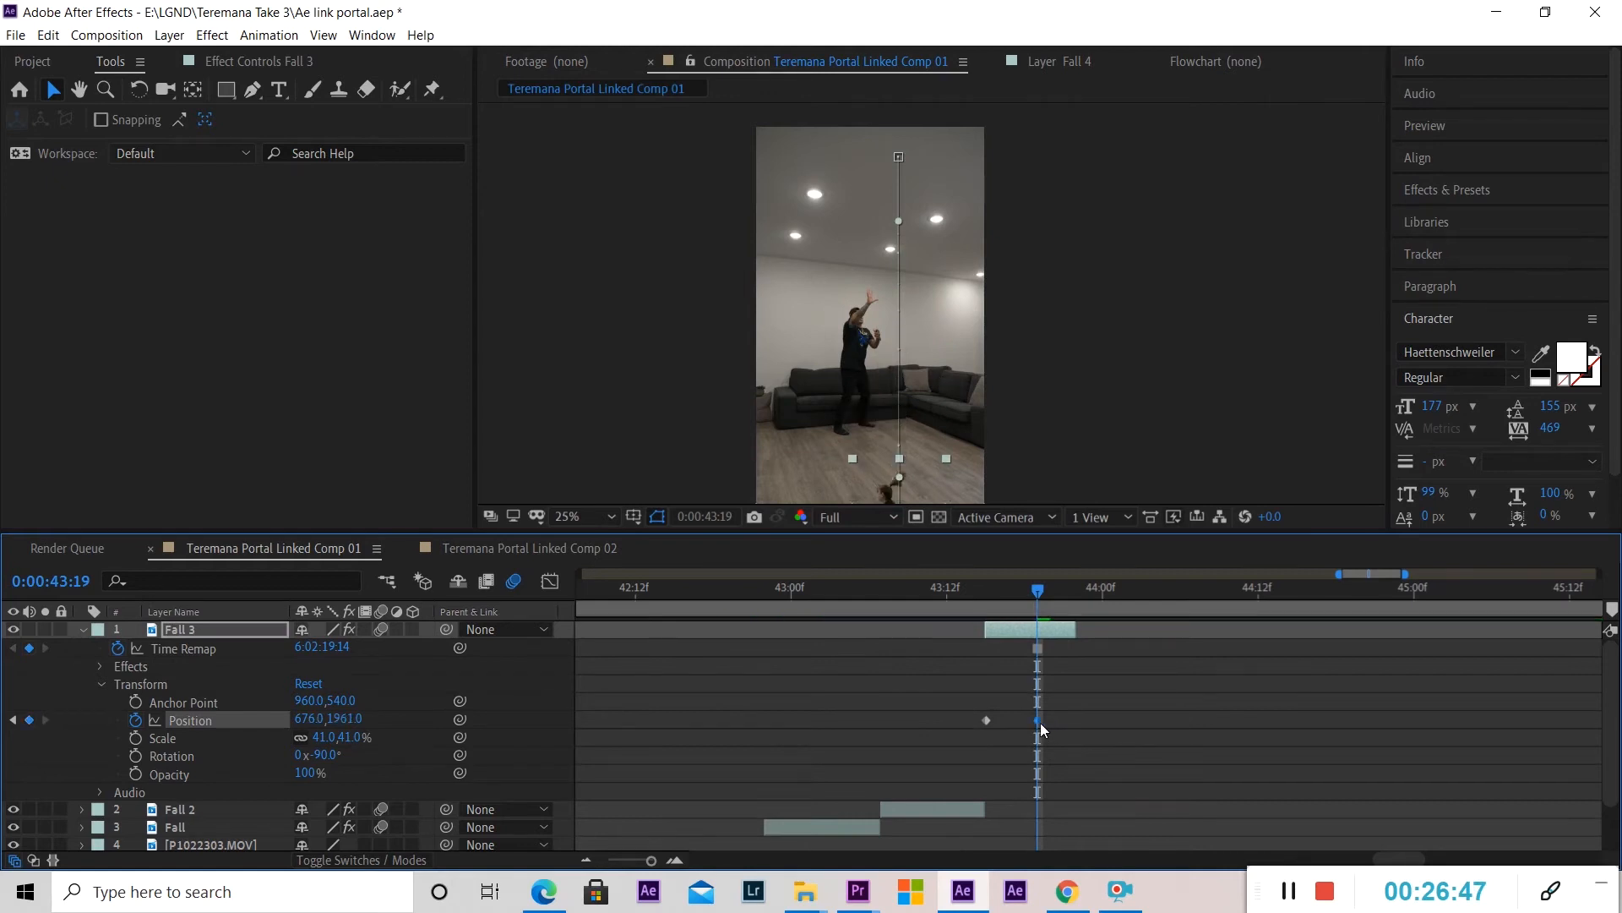
{"action": "left_click_drag", "start_coordinate": [1068, 633], "coordinate": [1047, 633]}
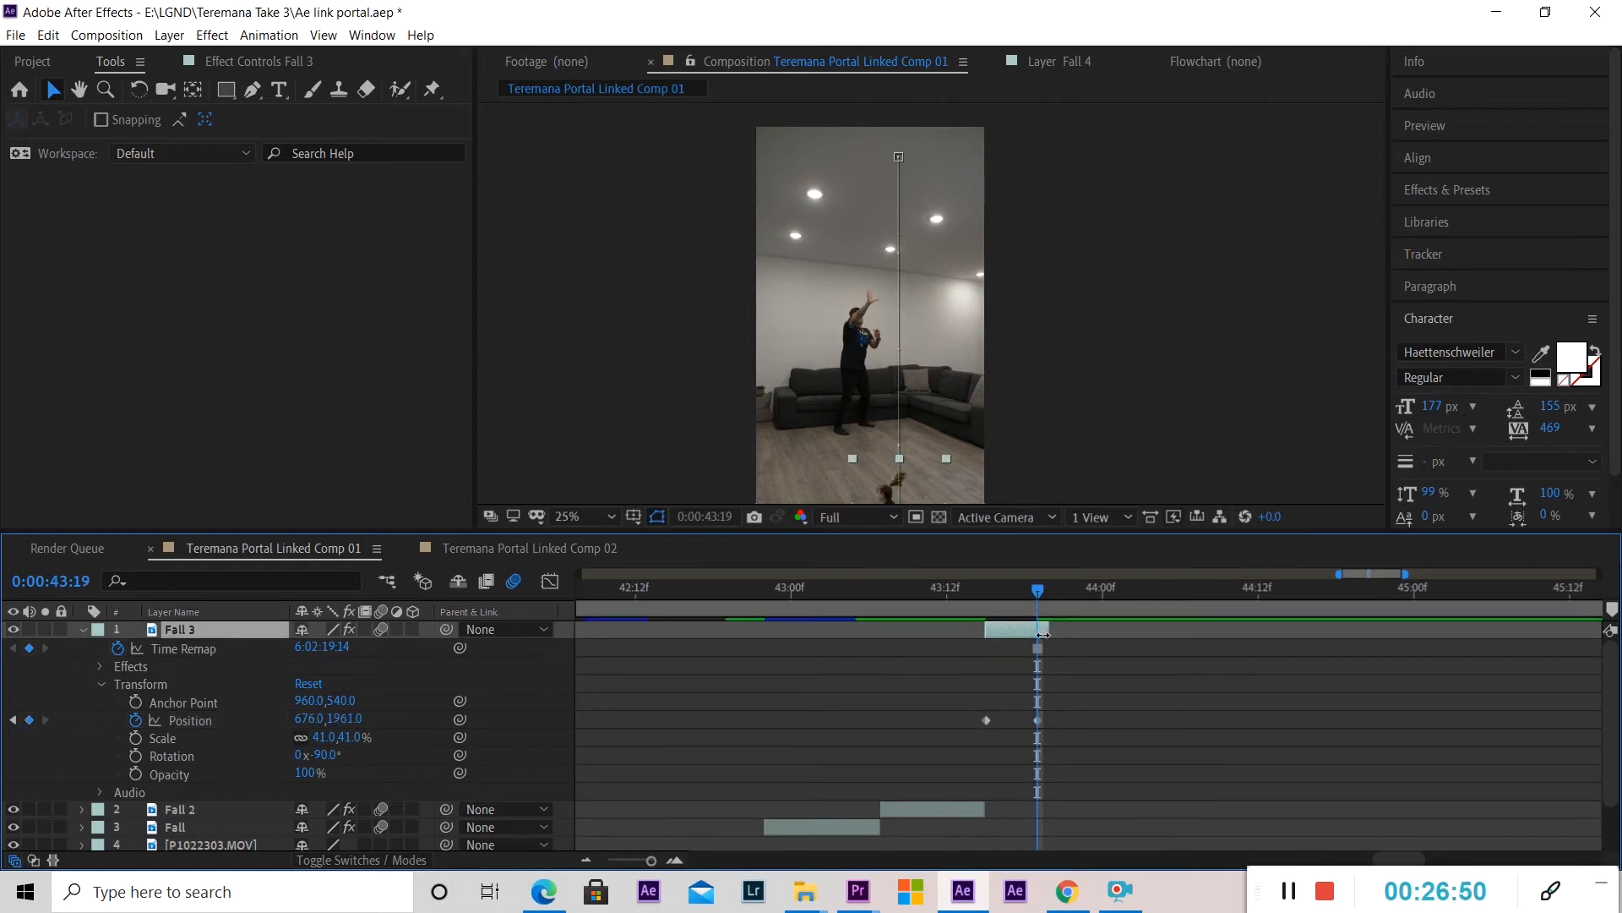
Play back the sequence from 0:00:43:11 to check the transition into the shortened third fall.
{"action": "left_click", "coordinate": [82, 629]}
{"action": "left_click_drag", "start_coordinate": [972, 602], "coordinate": [938, 595]}
{"action": "key", "text": "space"}
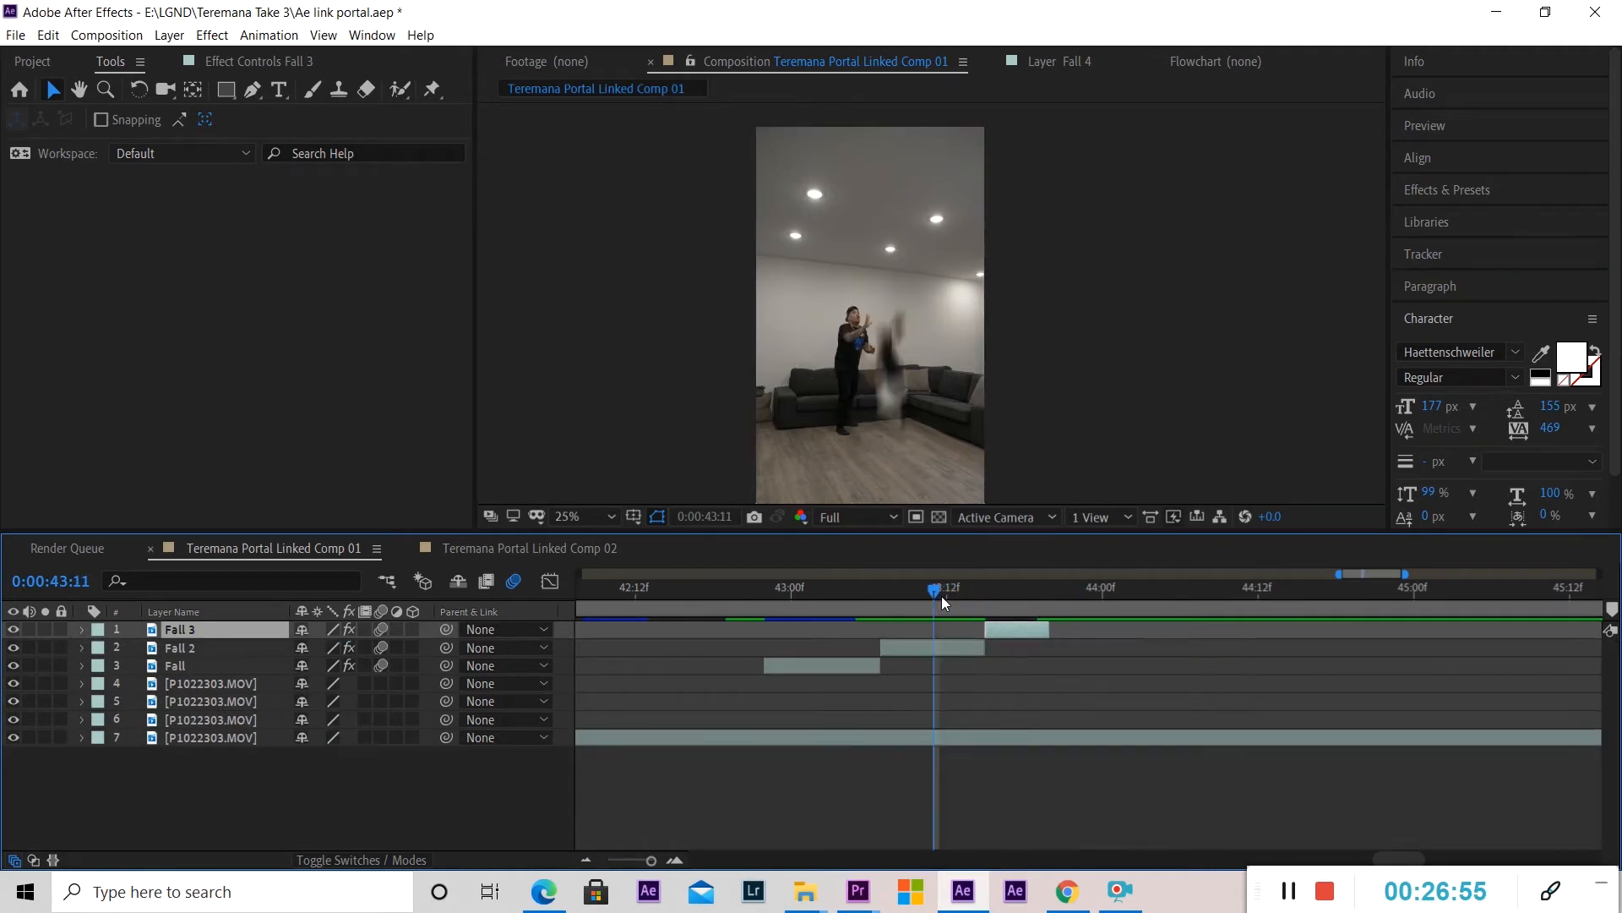
Duplicate the Fall 3 layer three times, placing the copies end to end after it up to about 0:00:44:11.
{"action": "key", "text": "space"}
{"action": "left_click", "coordinate": [999, 589]}
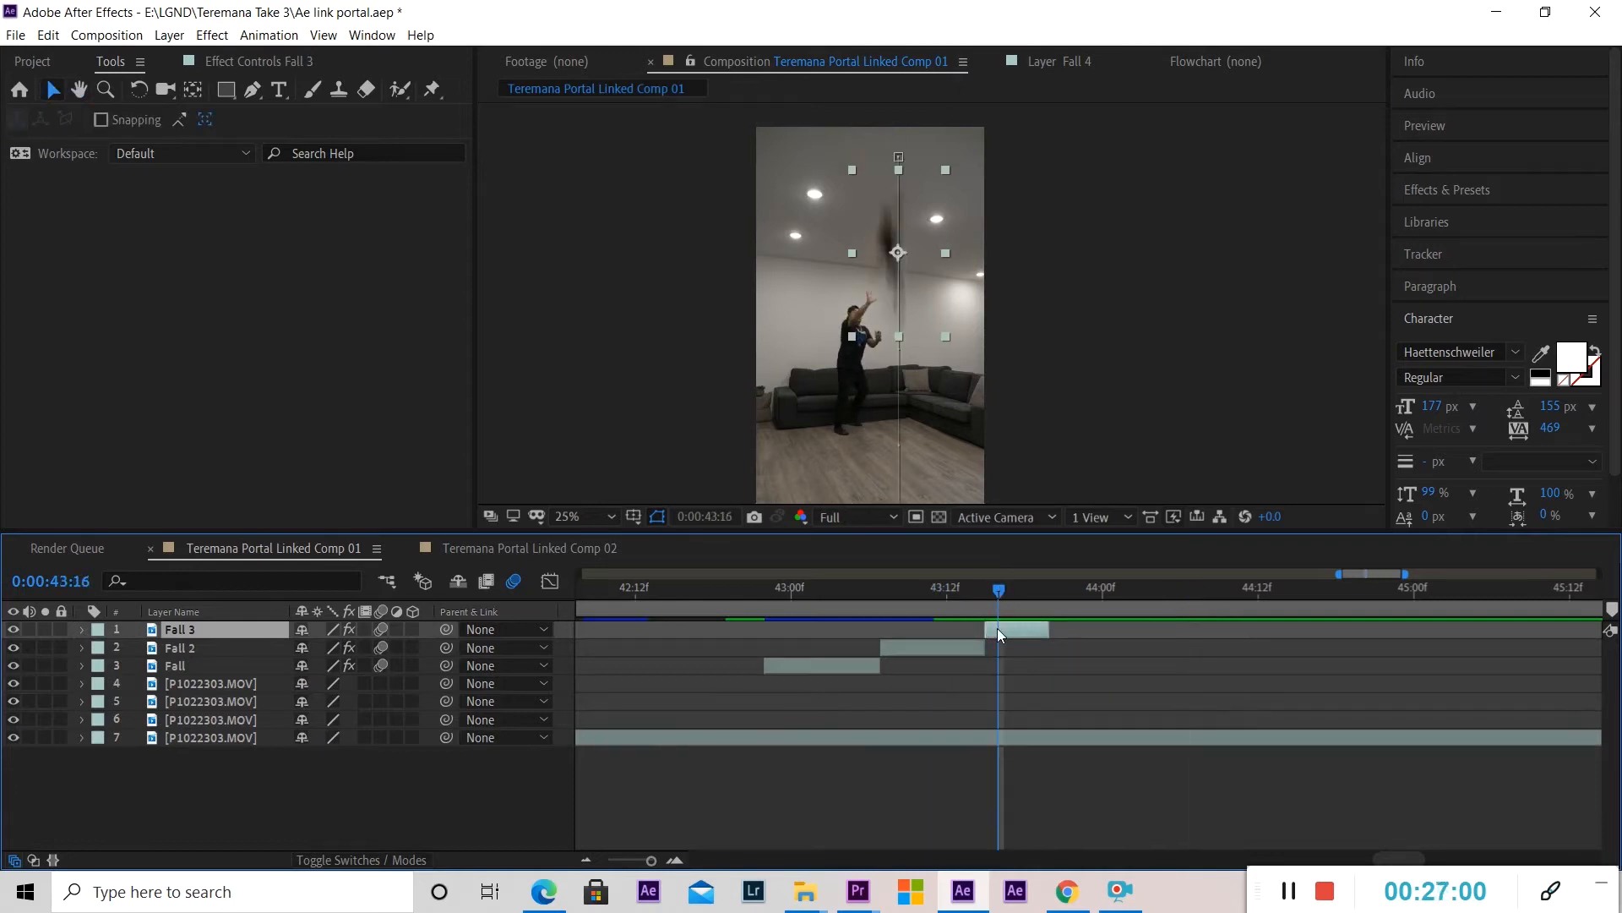
{"action": "key", "text": "ctrl+d"}
{"action": "left_click_drag", "start_coordinate": [1007, 632], "coordinate": [1194, 631]}
{"action": "key", "text": "ctrl+d"}
{"action": "key", "text": "ctrl+d"}
Play back and scrub through the full chain of falls from about 0:00:42:20 to check the loop.
{"action": "left_click", "coordinate": [763, 594]}
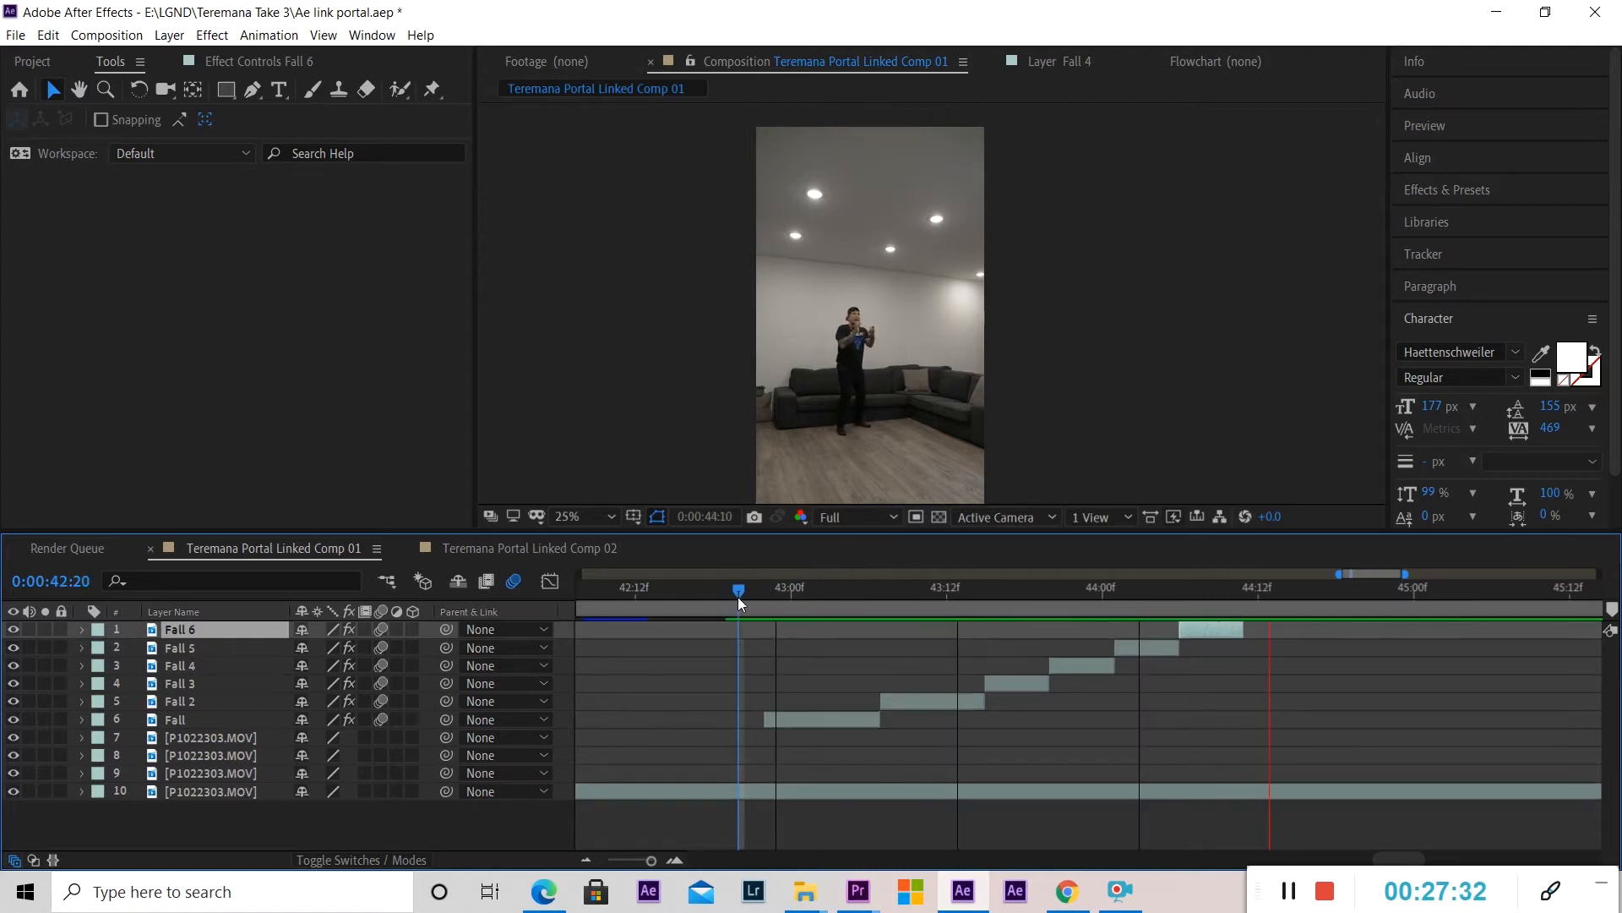
{"action": "left_click", "coordinate": [776, 592]}
{"action": "left_click_drag", "start_coordinate": [848, 594], "coordinate": [1260, 586]}
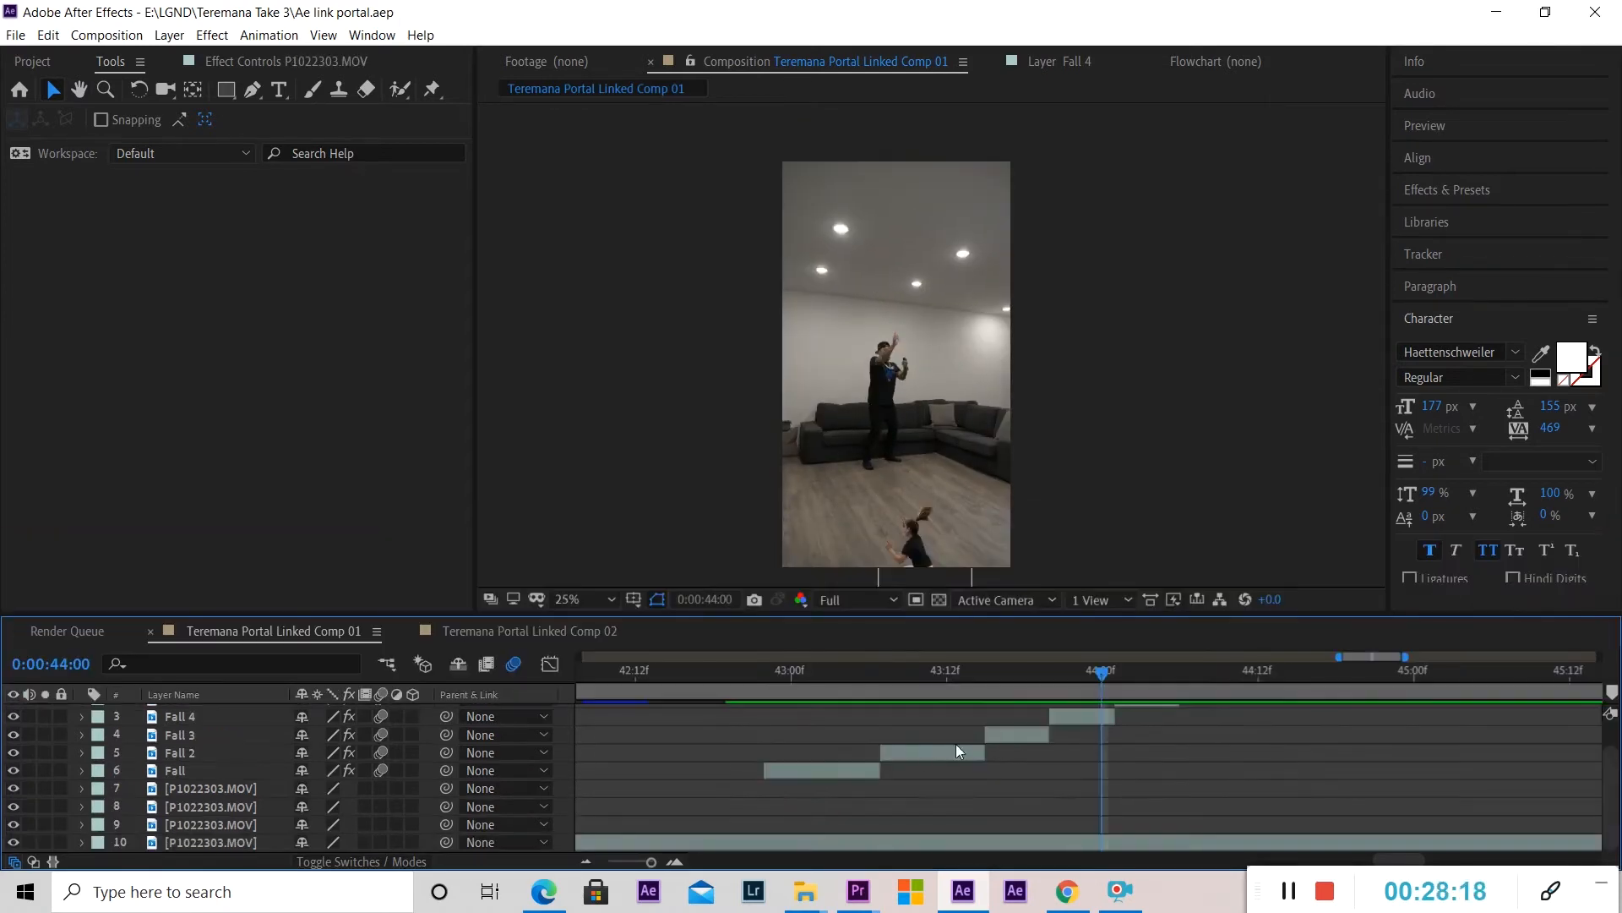
Rename the bottom full-length P1022303.MOV layer as "Main wide shot".
{"action": "left_click", "coordinate": [1098, 841]}
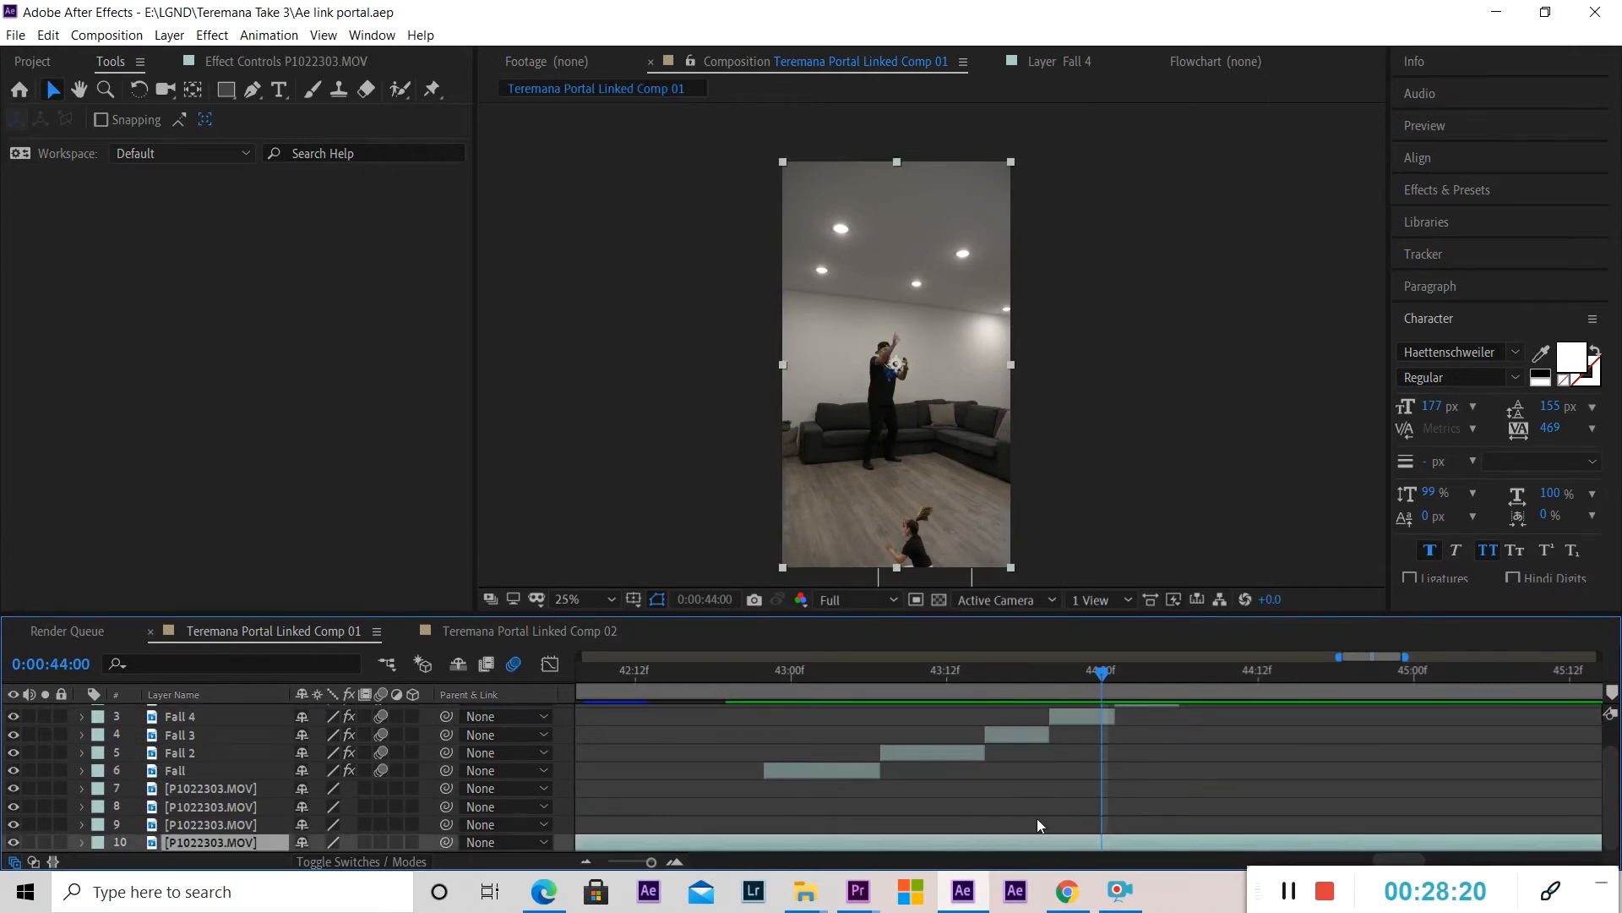
{"action": "right_click", "coordinate": [211, 842]}
{"action": "left_click", "coordinate": [255, 824]}
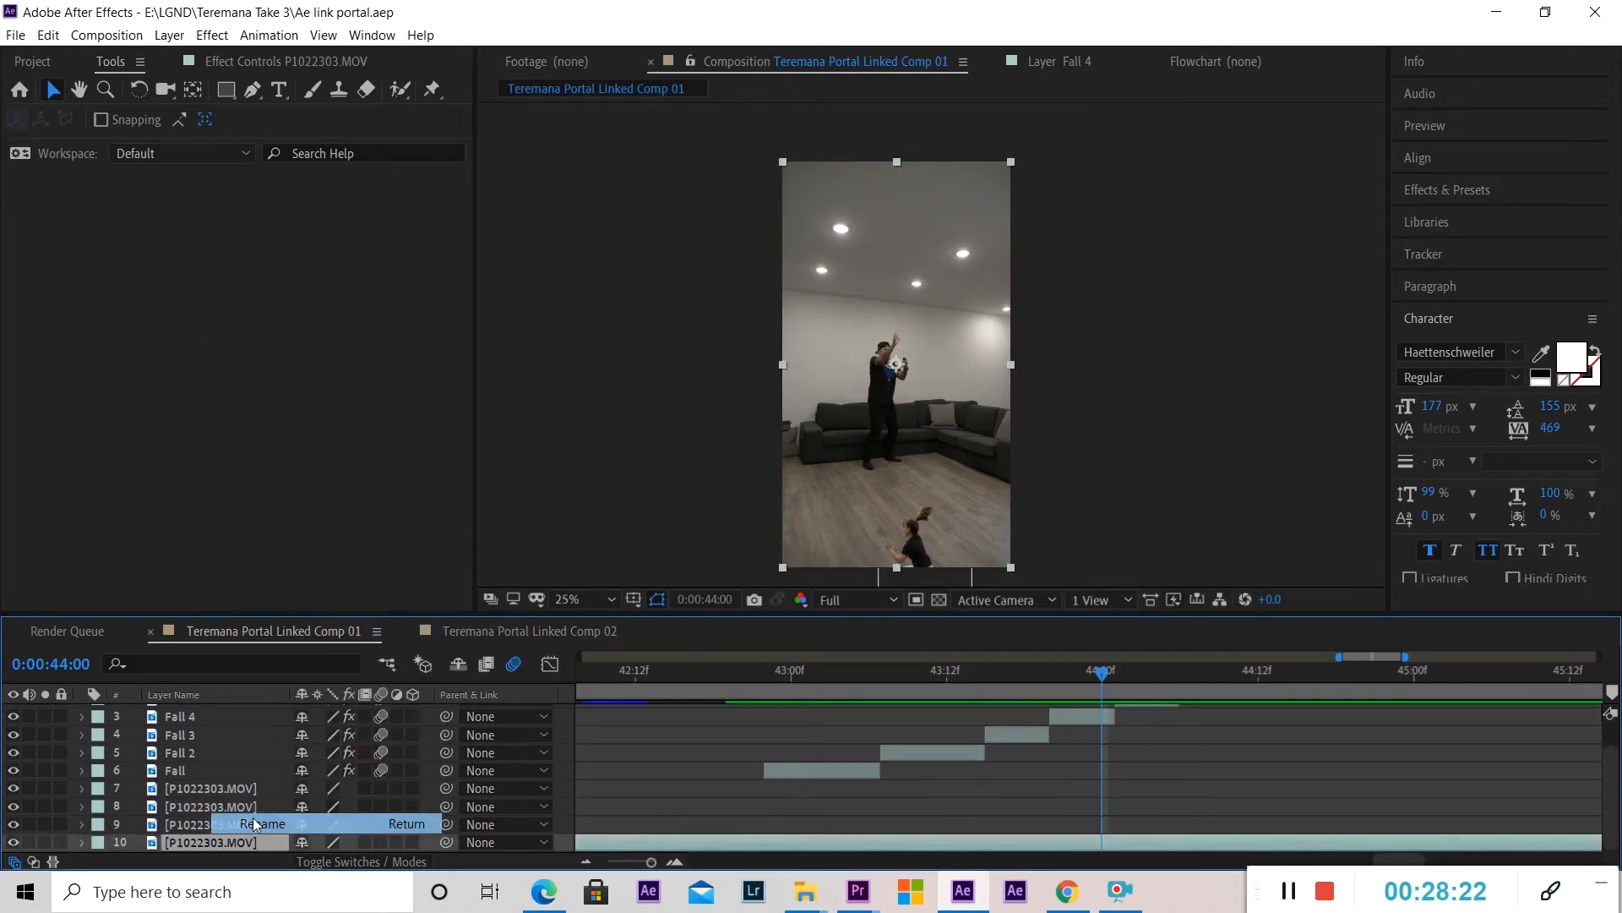
{"action": "type", "text": "Main wide"}
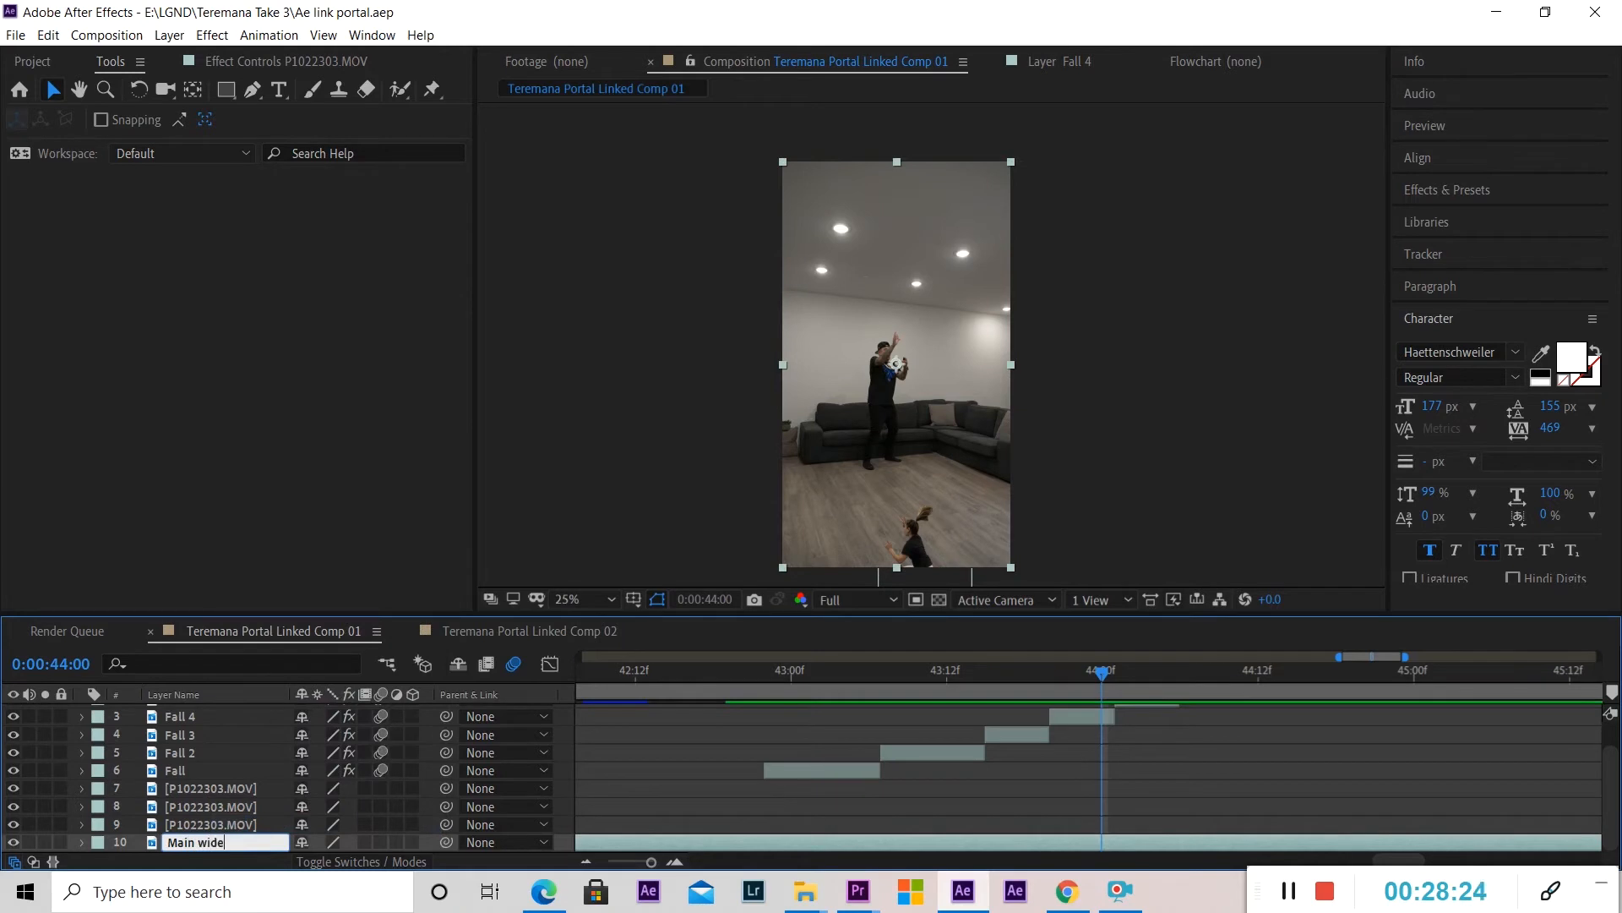
{"action": "type", "text": " shot"}
{"action": "key", "text": "Return"}
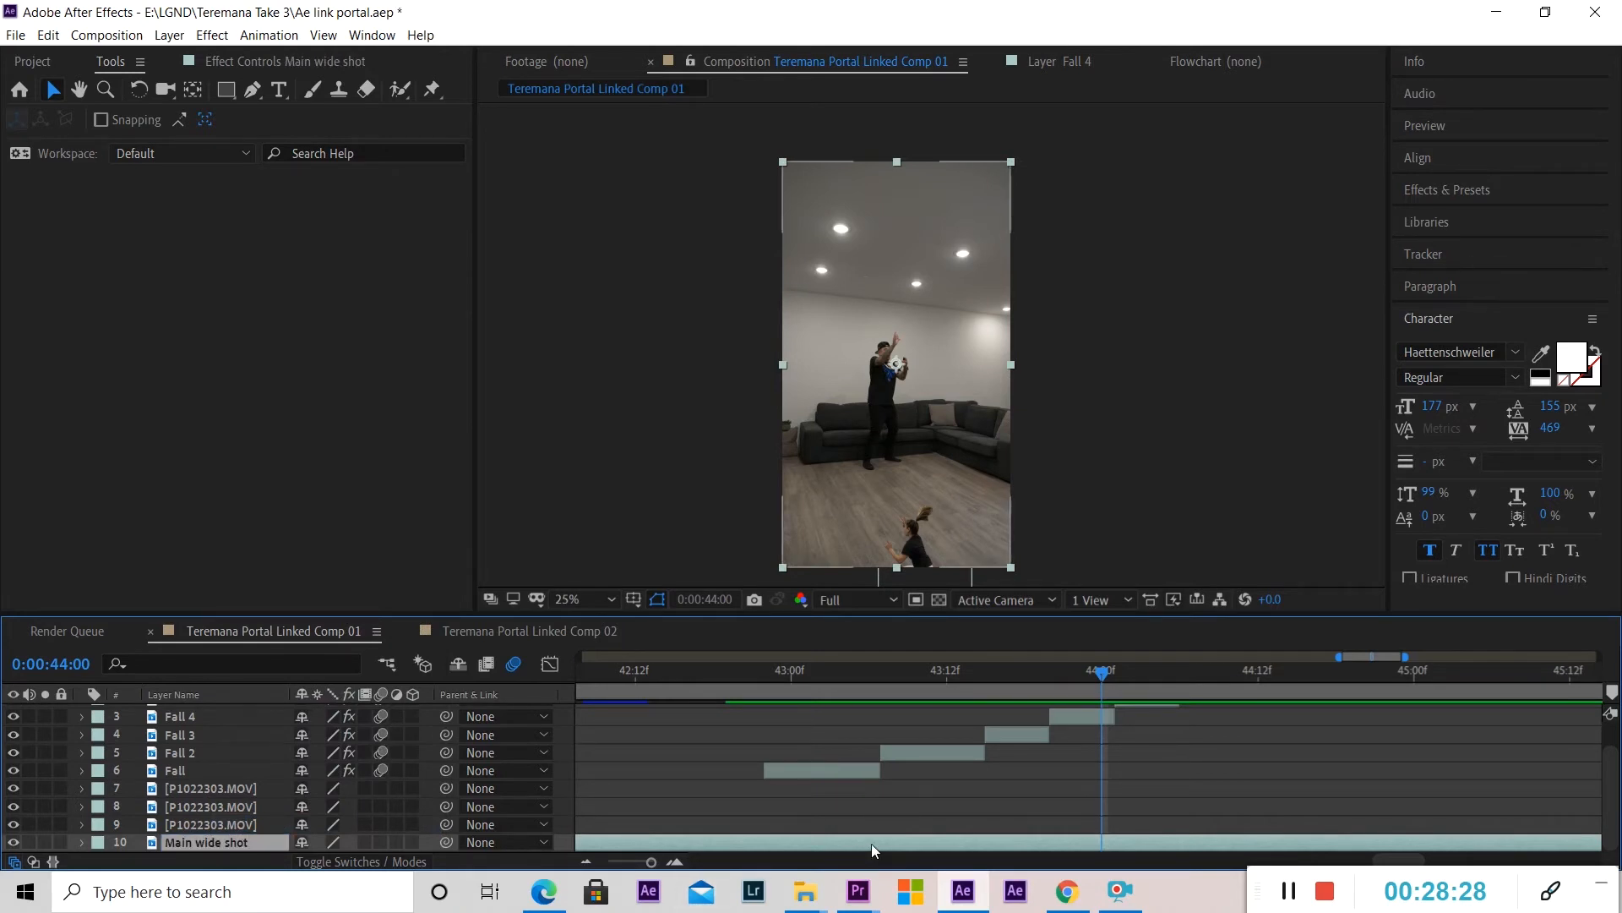
Duplicate the Main wide shot layer and flip the copy vertically so the floor sits over the ceiling.
{"action": "key", "text": "ctrl+d"}
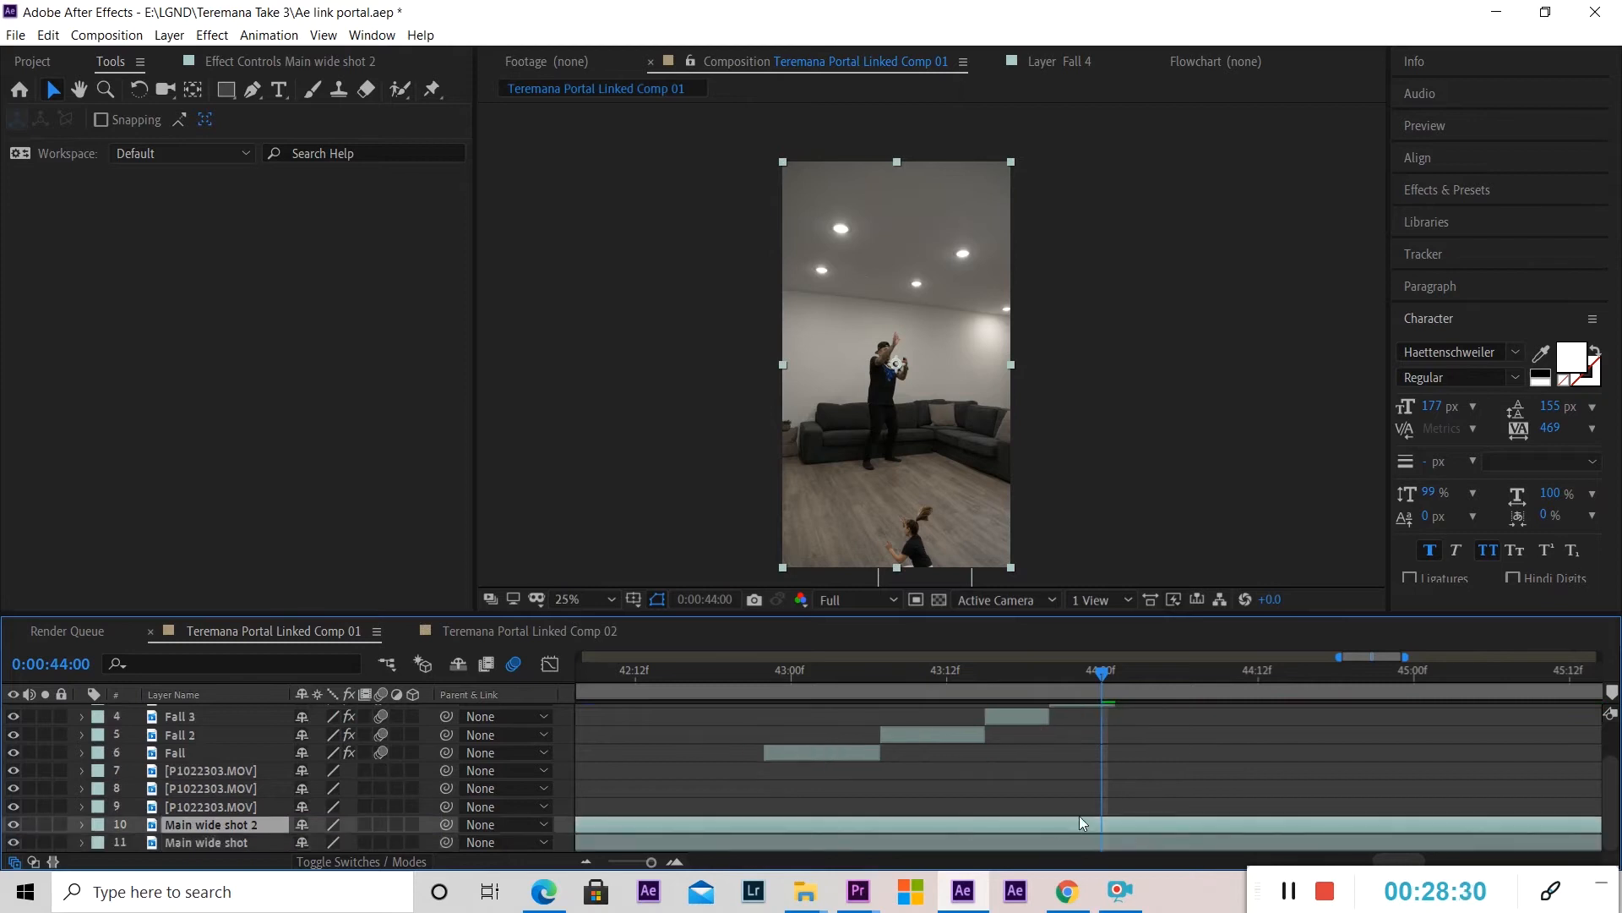
{"action": "left_click", "coordinate": [1012, 161]}
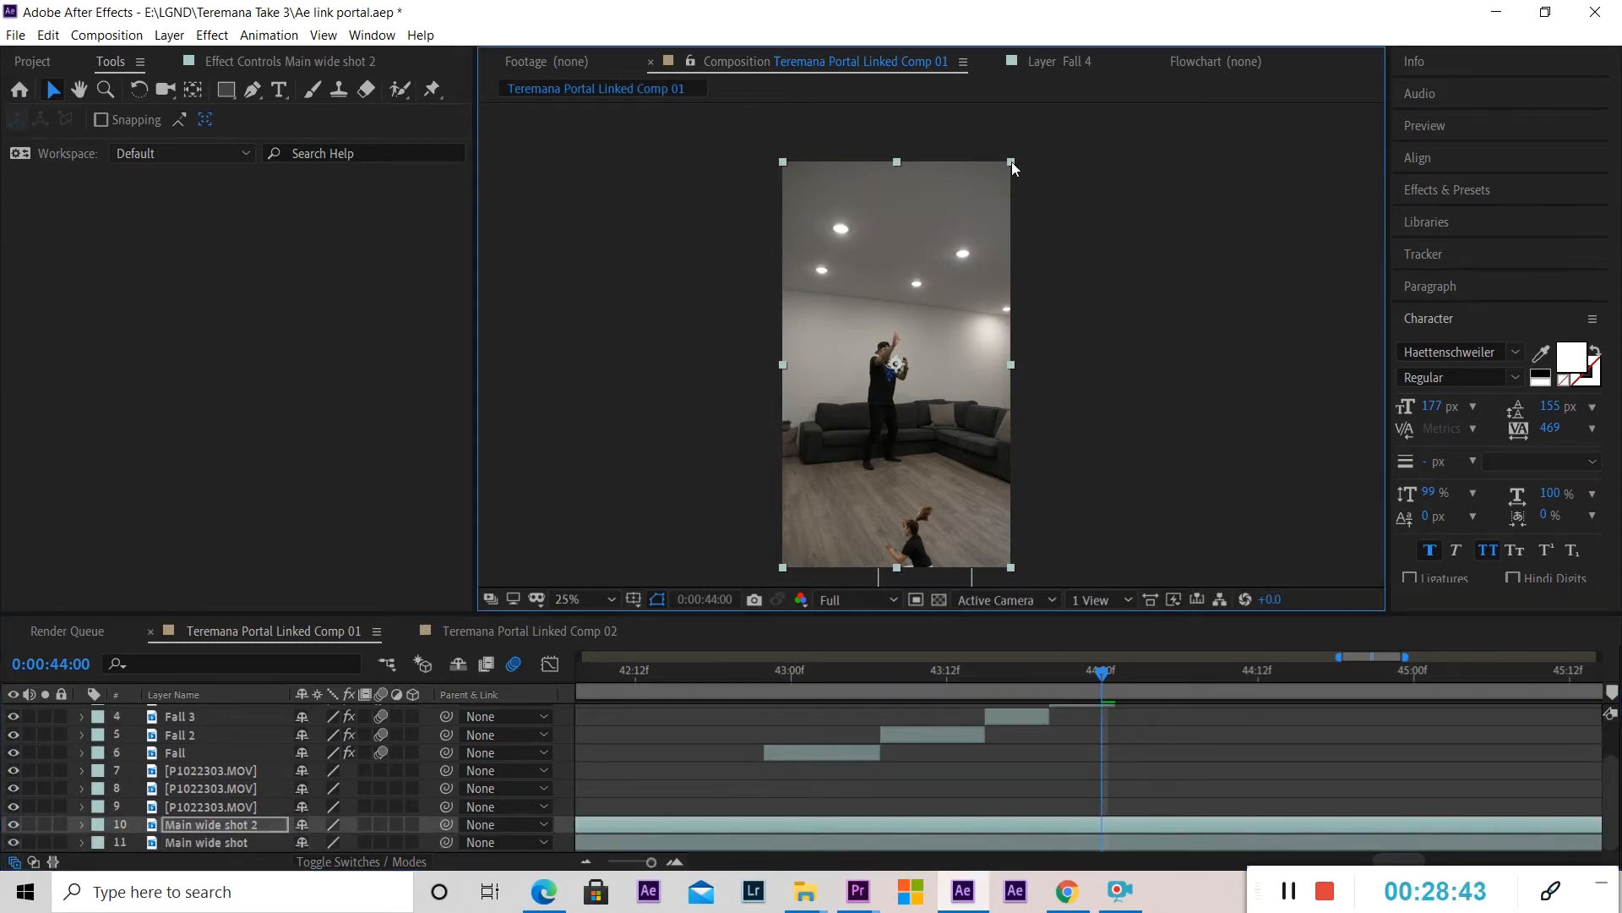
{"action": "mouse_move", "coordinate": [1012, 160]}
{"action": "left_mouse_down"}
{"action": "mouse_move", "coordinate": [1009, 192]}
{"action": "mouse_move", "coordinate": [1012, 160]}
{"action": "left_mouse_up"}
{"action": "left_click_drag", "start_coordinate": [896, 163], "coordinate": [905, 566]}
Draw a wide elliptical mask on the flipped copy's floor area to cut a wooden portal into the ceiling.
{"action": "scroll", "coordinate": [903, 284], "scroll_direction": "up", "scroll_amount": 4}
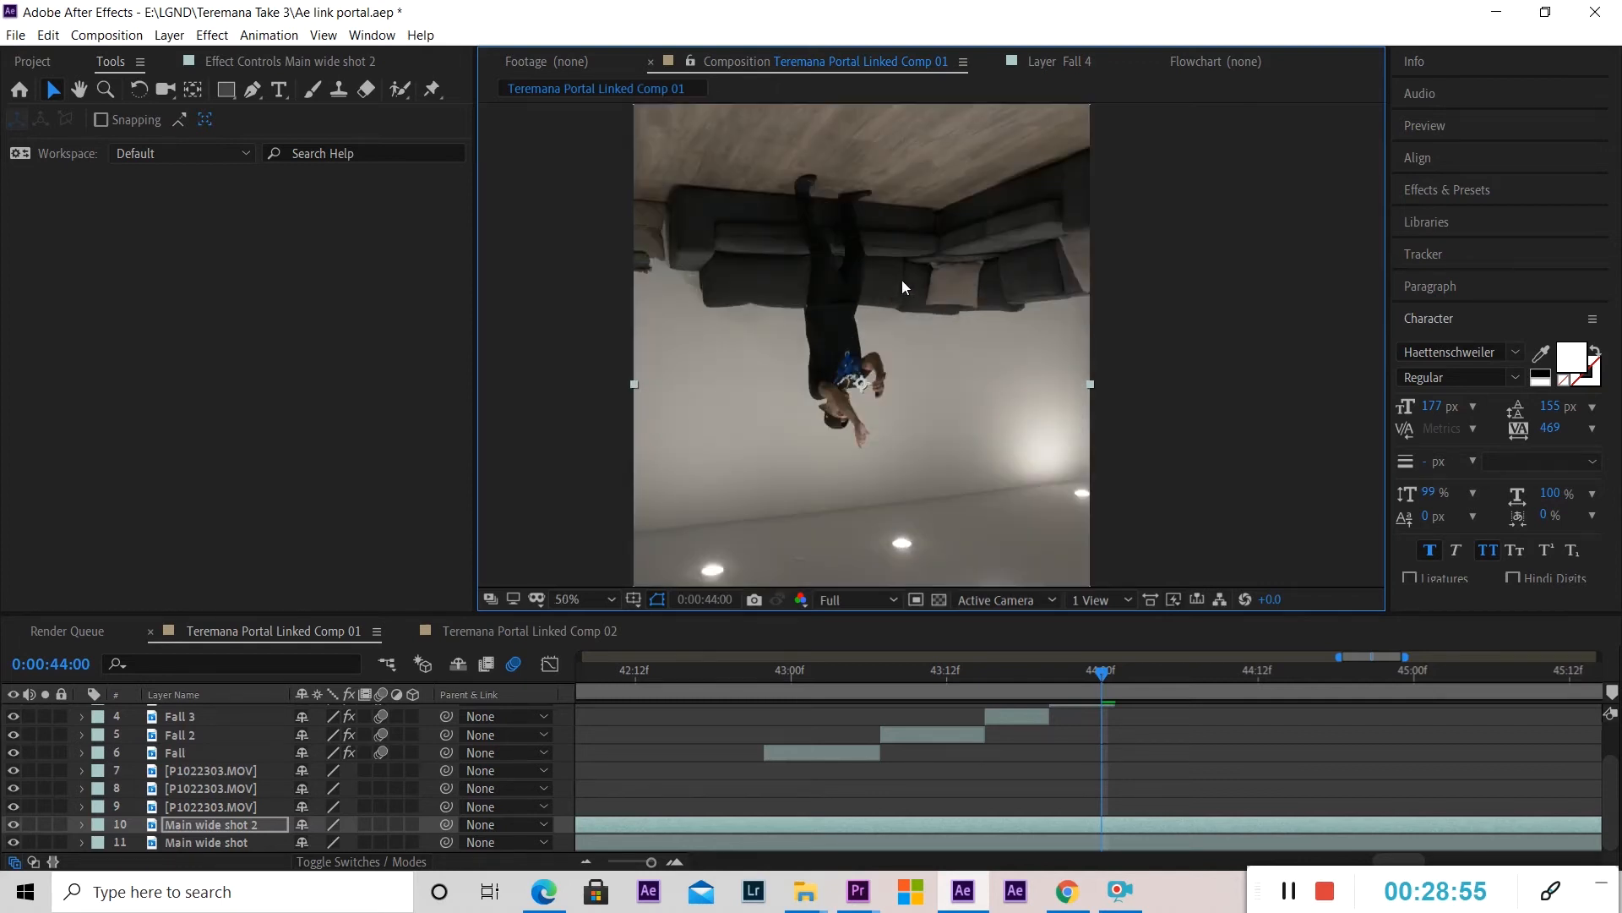
{"action": "left_click_drag", "start_coordinate": [1038, 275], "coordinate": [967, 225]}
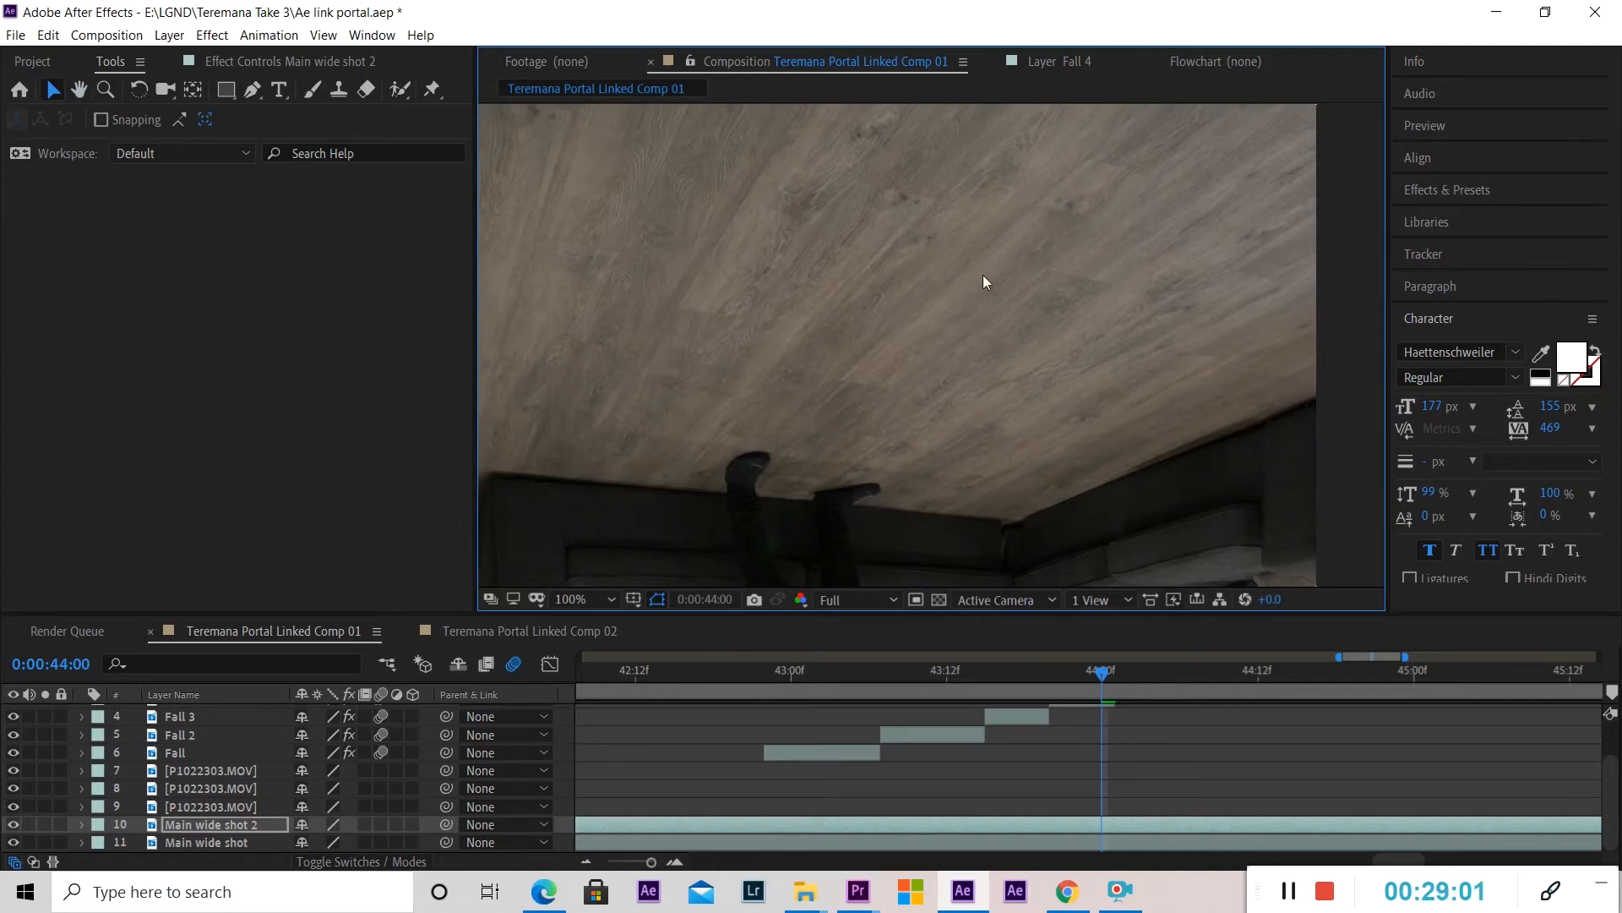
{"action": "left_click", "coordinate": [235, 100]}
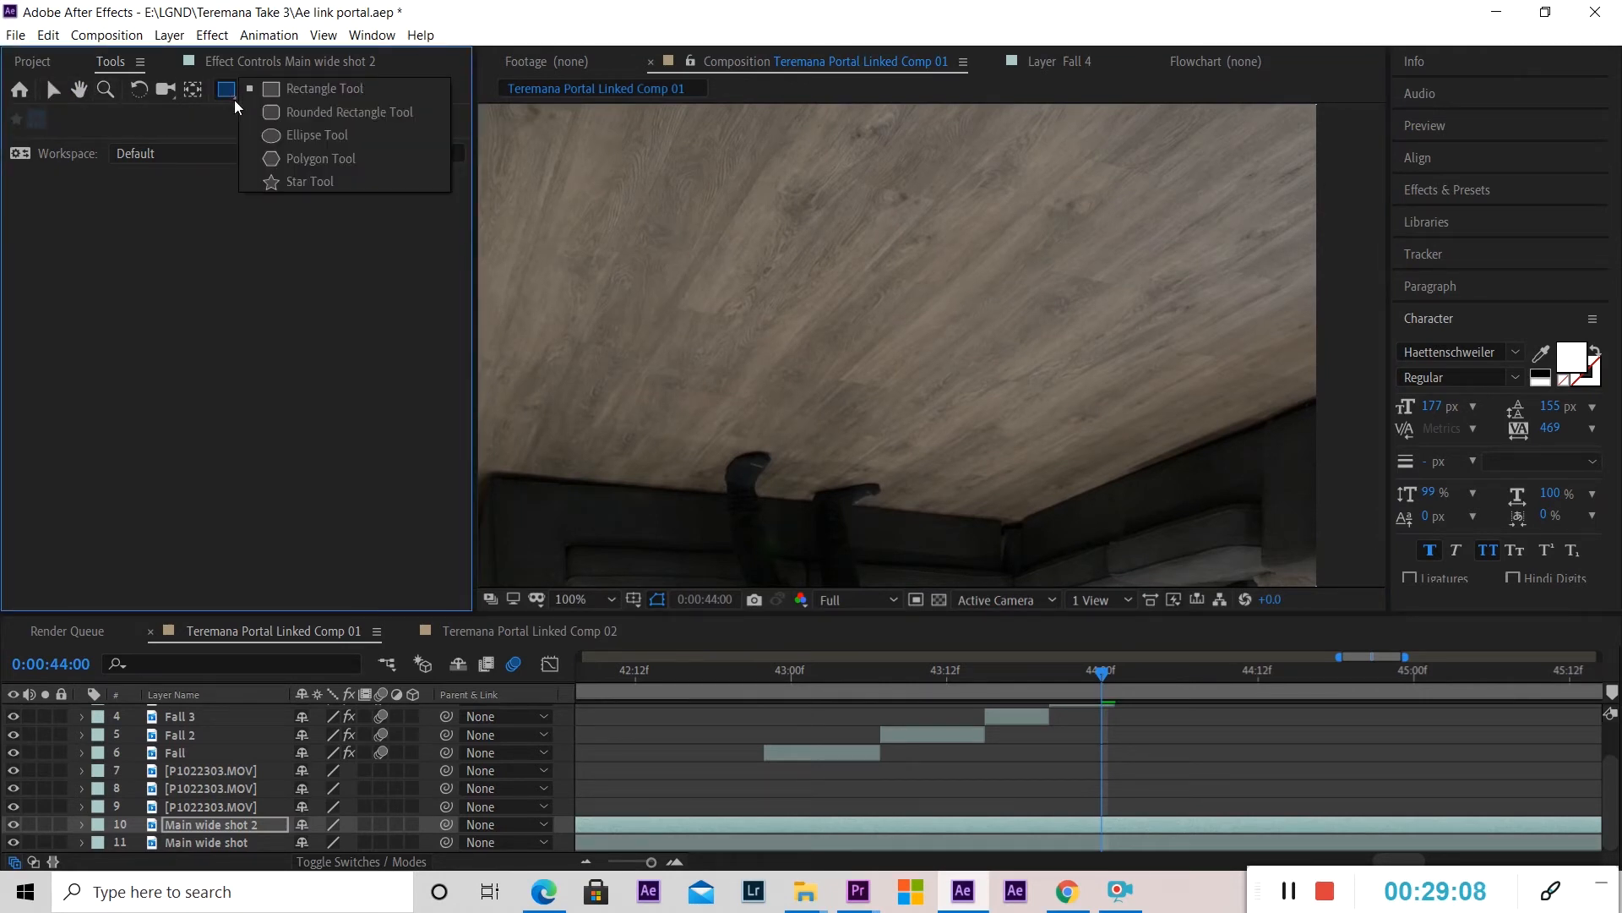
{"action": "left_click", "coordinate": [299, 135]}
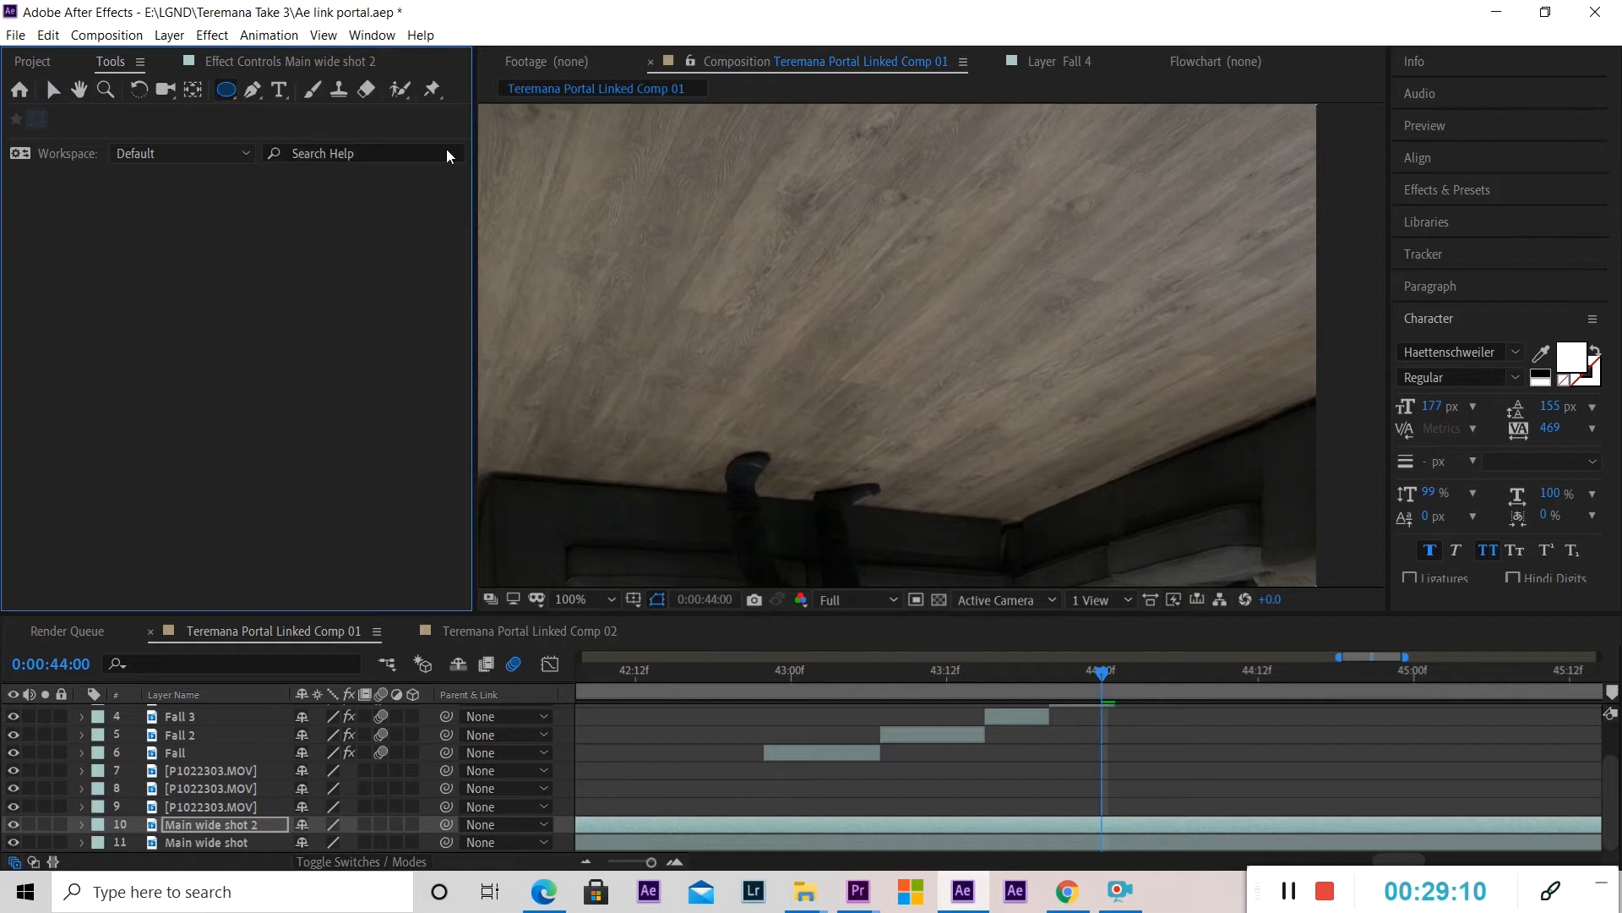
{"action": "left_click_drag", "start_coordinate": [761, 221], "coordinate": [1112, 349]}
{"action": "scroll", "coordinate": [844, 409], "scroll_direction": "down", "scroll_amount": 4}
{"action": "scroll", "coordinate": [842, 409], "scroll_direction": "up", "scroll_amount": 2}
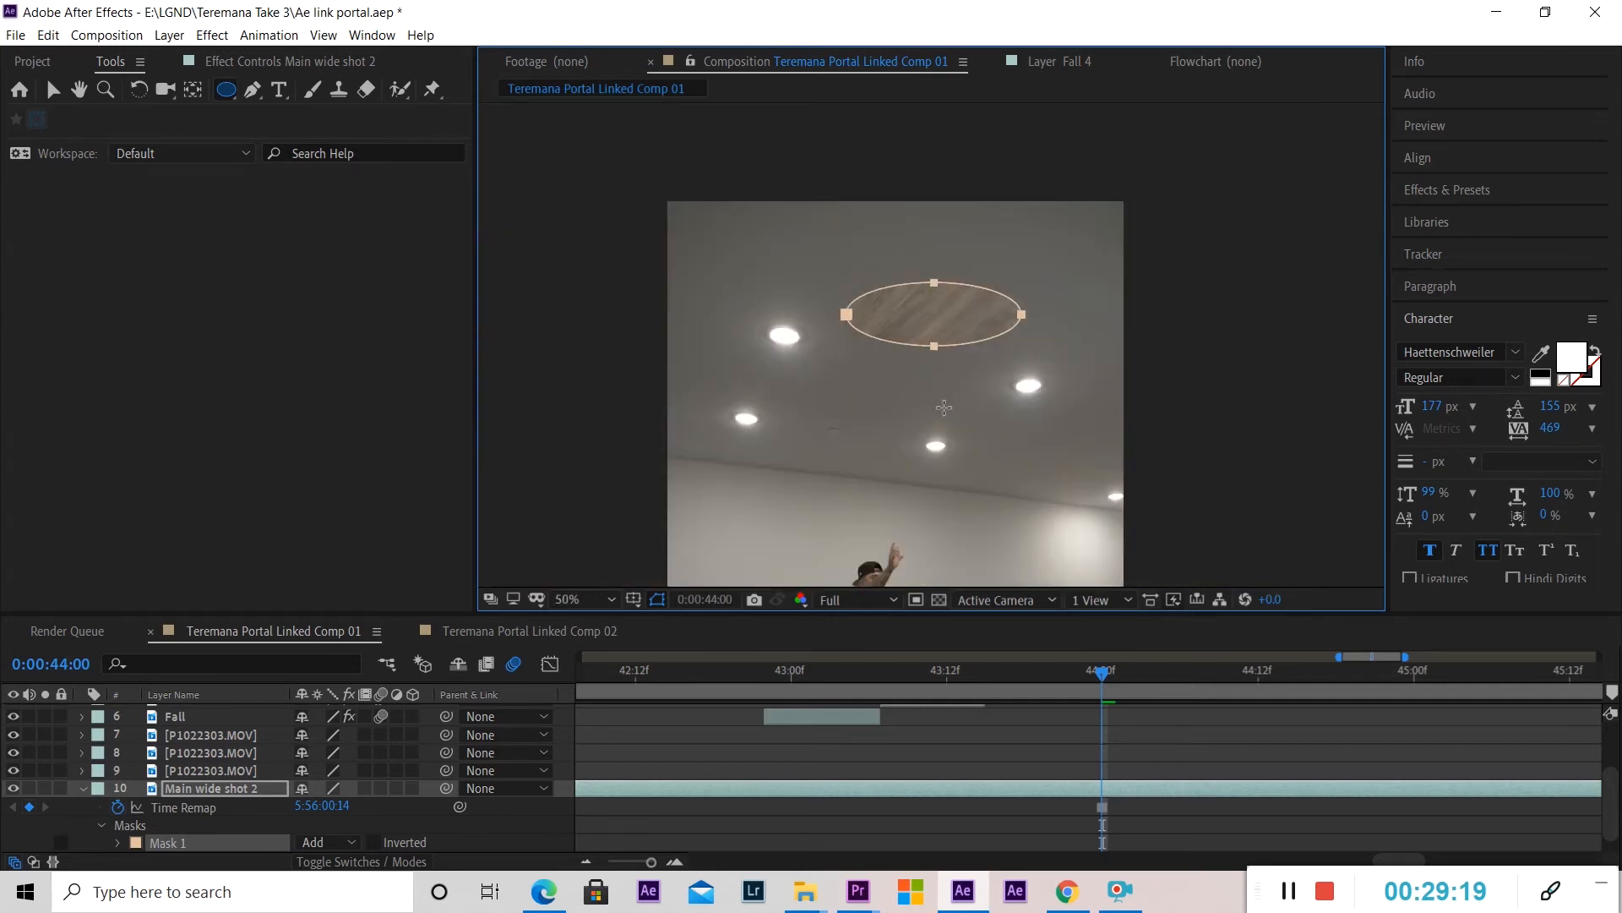
Move the ceiling portal ellipse slightly lower and check it against the falling woman at 0:00:43:08.
{"action": "left_click", "coordinate": [52, 89]}
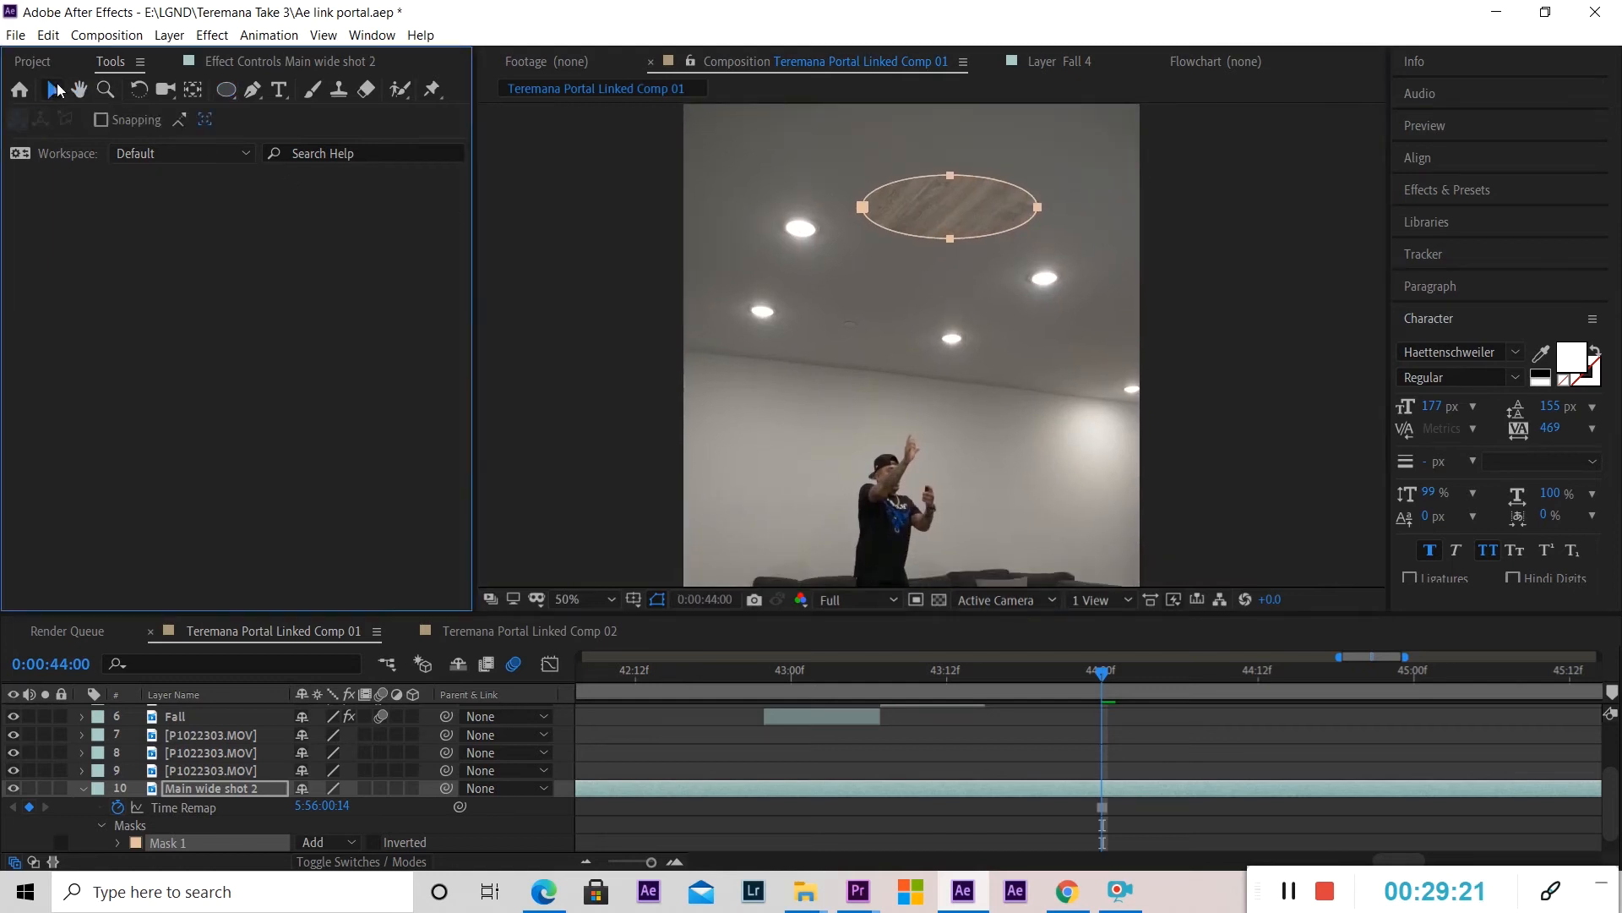
{"action": "left_click", "coordinate": [953, 205]}
{"action": "left_click_drag", "start_coordinate": [971, 206], "coordinate": [966, 231]}
{"action": "left_click_drag", "start_coordinate": [1098, 670], "coordinate": [891, 677]}
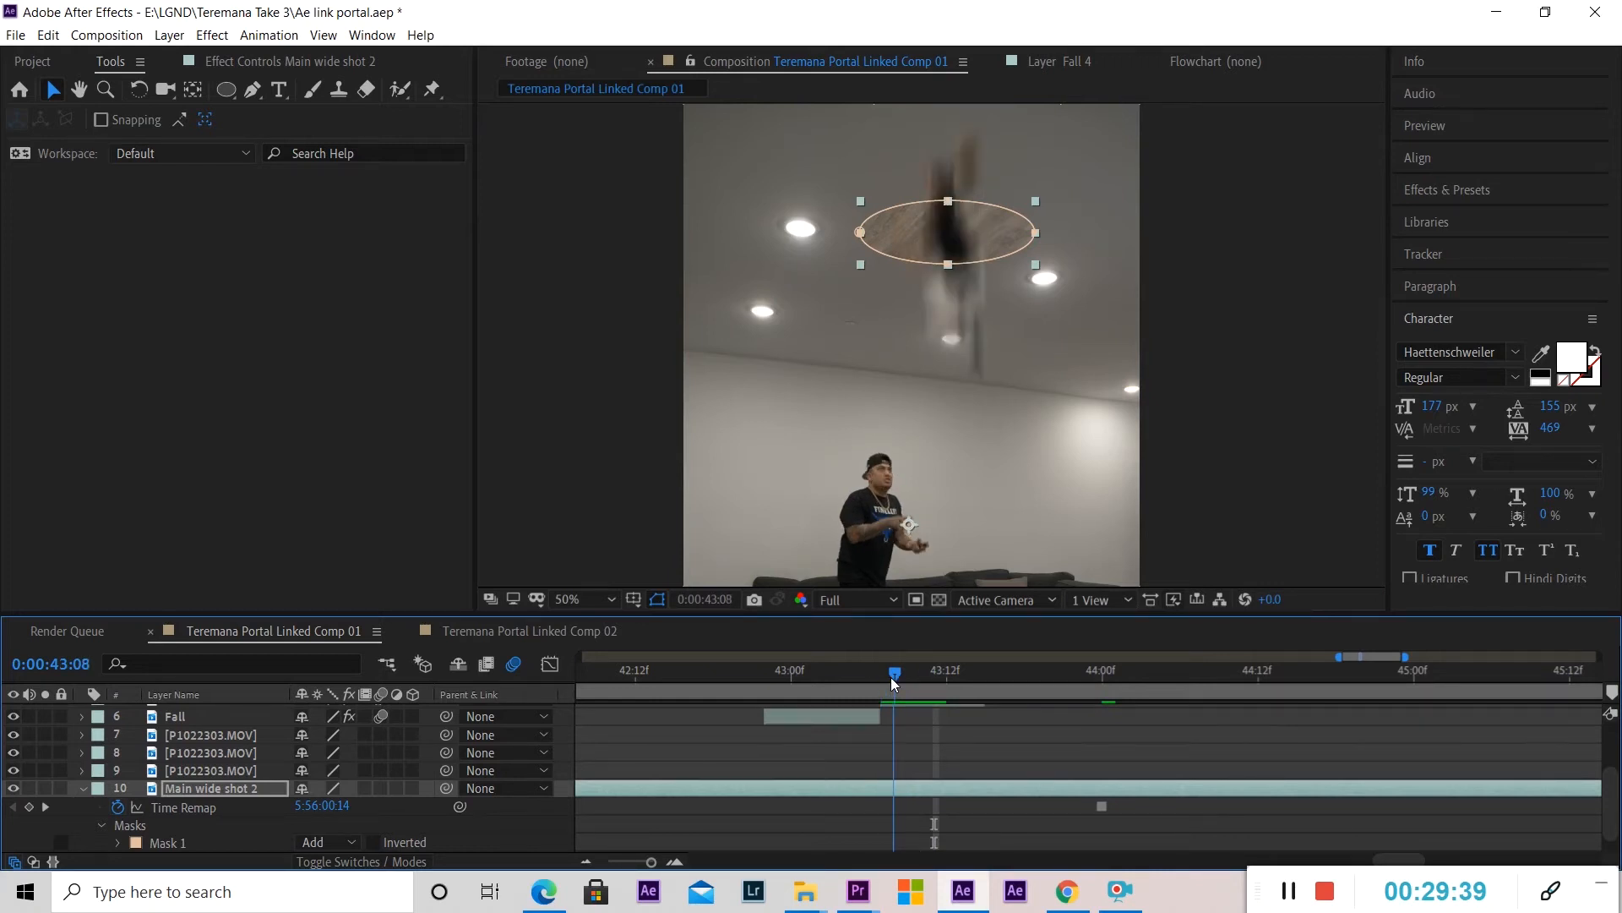
{"action": "left_click", "coordinate": [875, 196]}
{"action": "scroll", "coordinate": [945, 286], "scroll_direction": "up", "scroll_amount": 4}
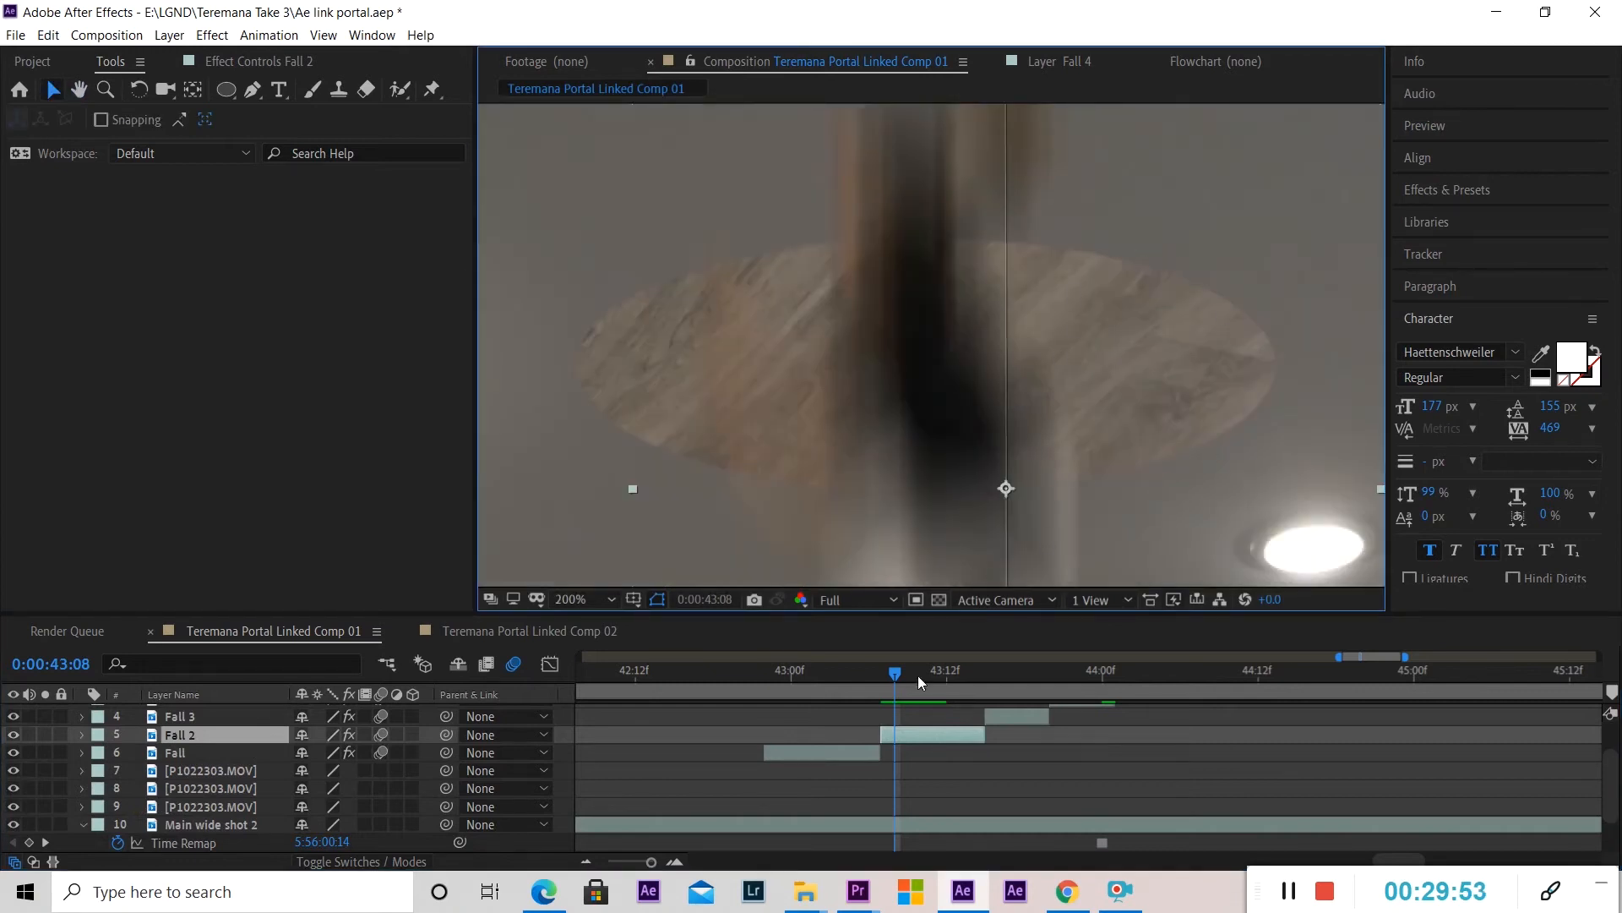
Rename the Main wide shot 2 layer as "Portal top".
{"action": "left_click", "coordinate": [910, 823]}
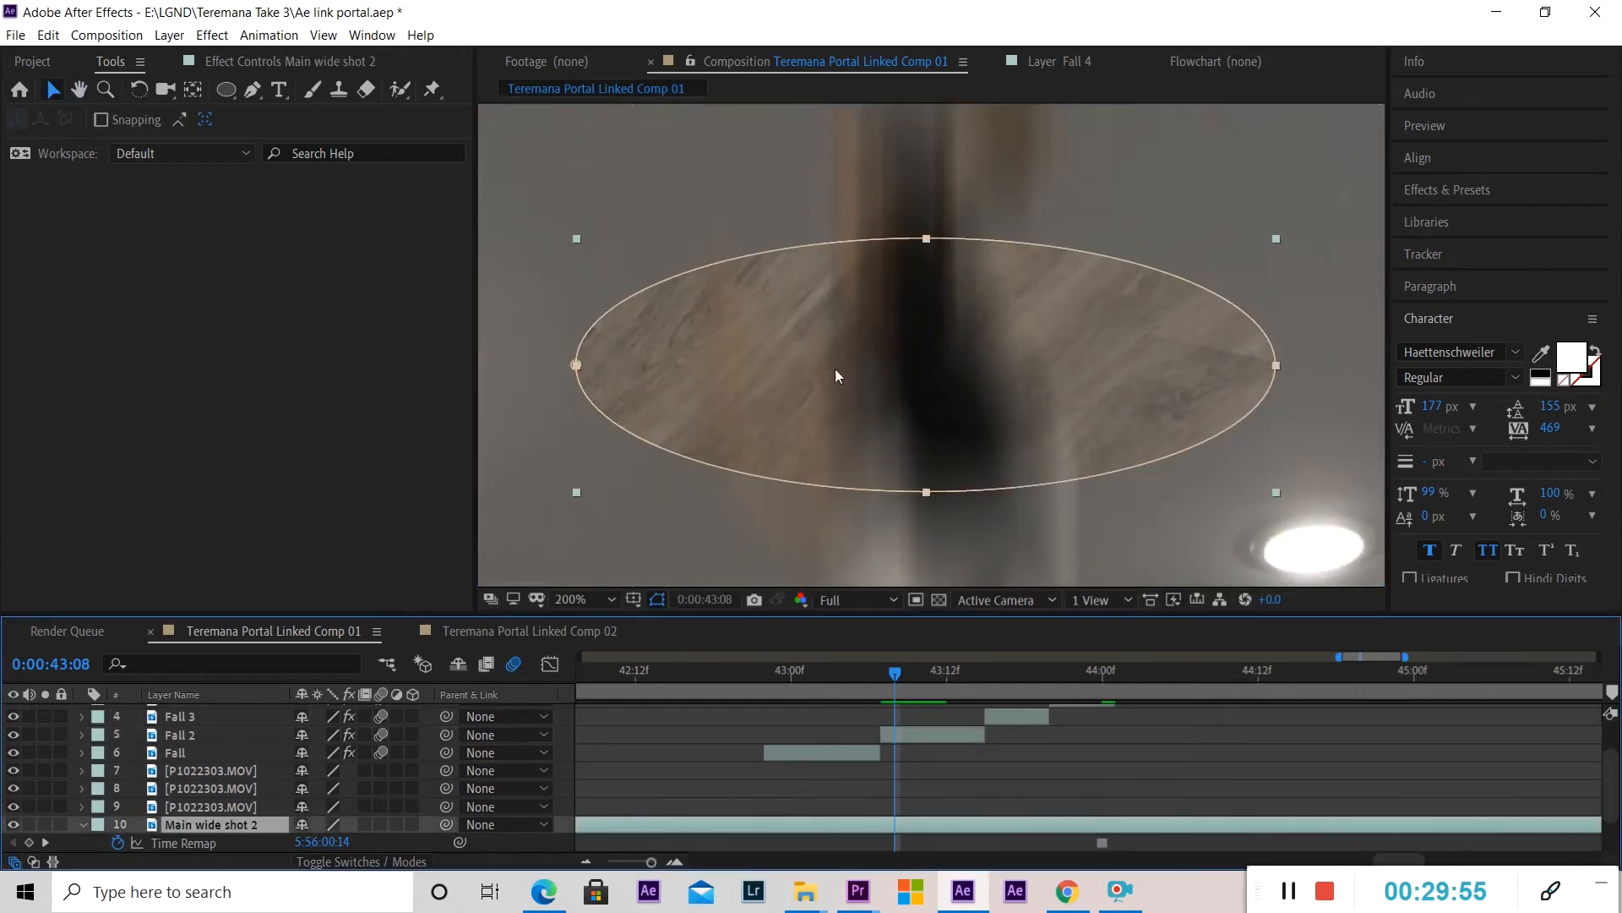
{"action": "scroll", "coordinate": [499, 803], "scroll_direction": "down", "scroll_amount": 1}
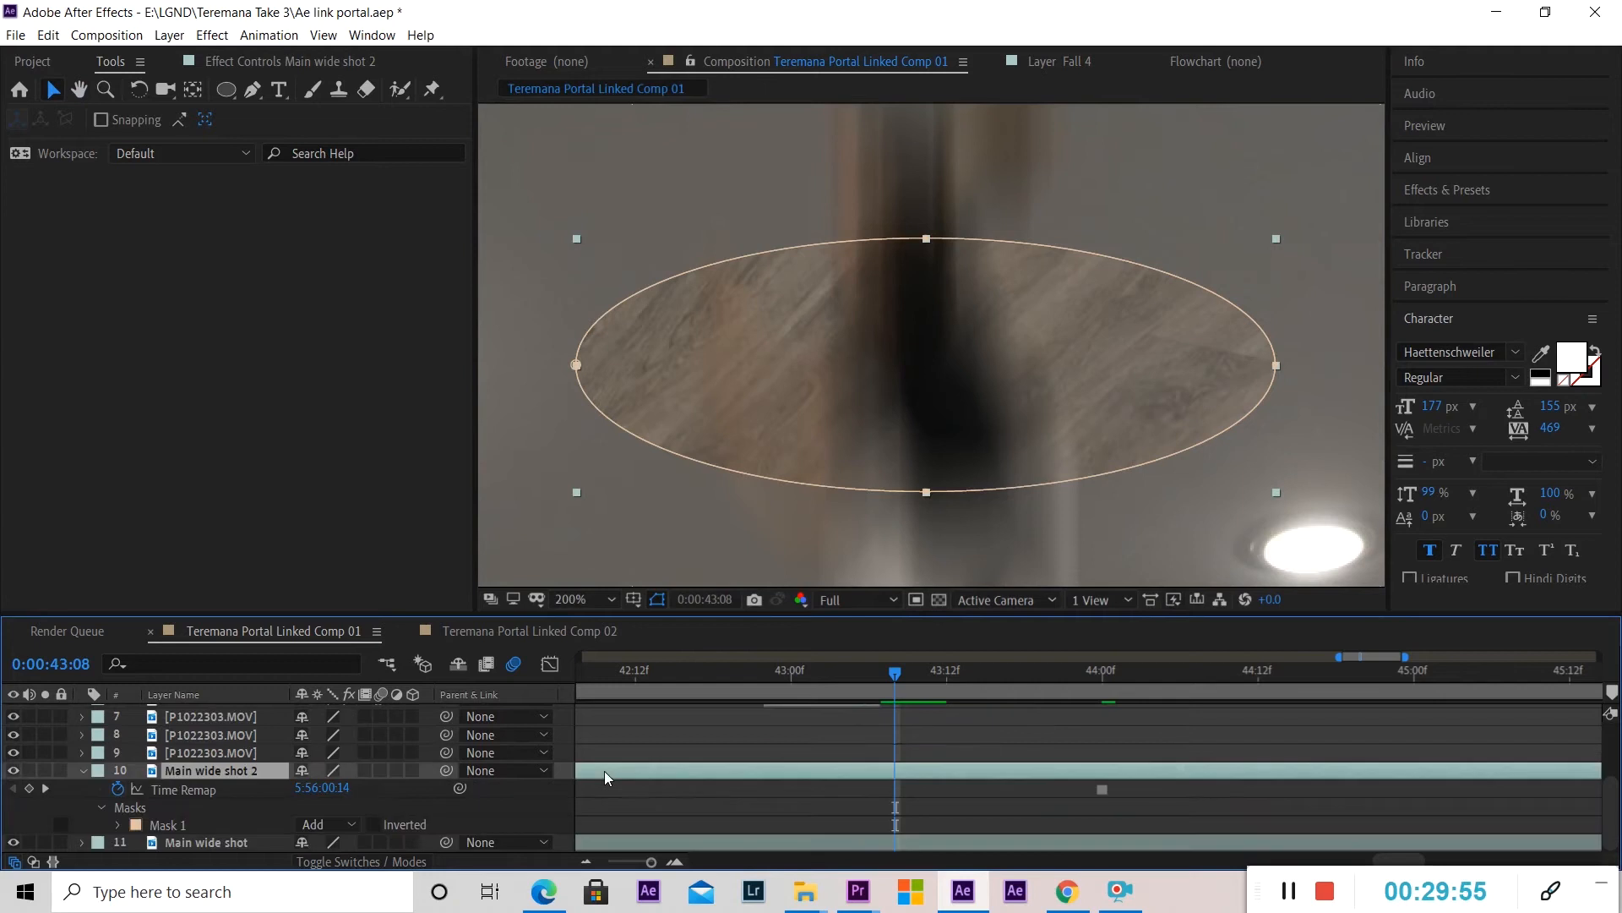
{"action": "right_click", "coordinate": [194, 774]}
{"action": "left_click", "coordinate": [250, 761]}
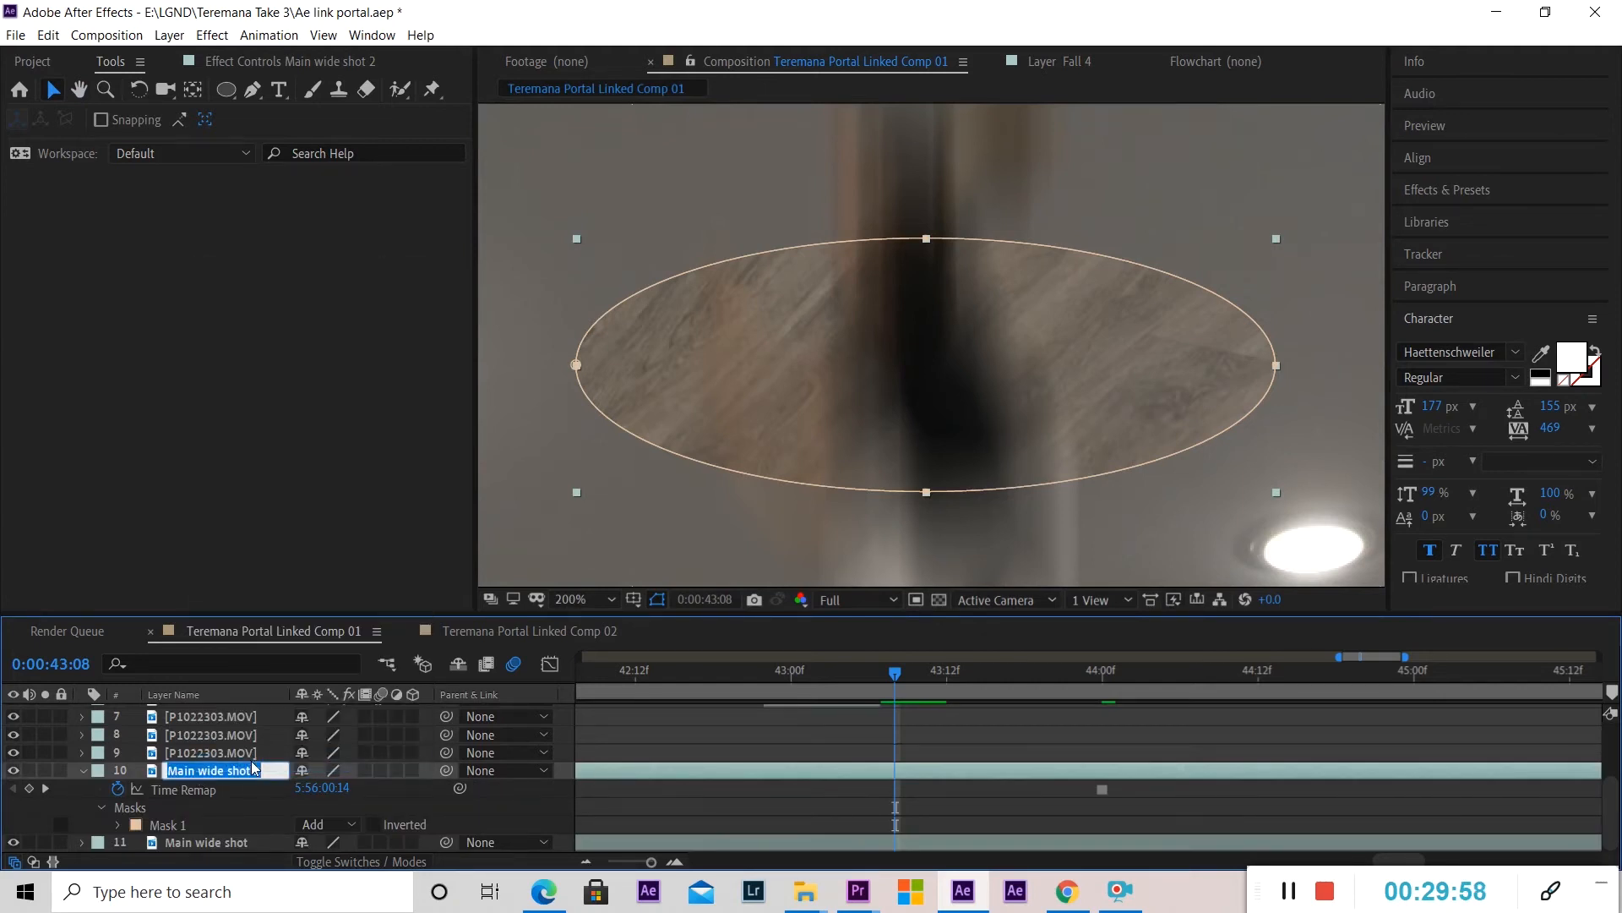
{"action": "type", "text": "Portal top"}
Set Mask 1's feather on the Portal top layer to 9.0 pixels to soften the portal's edge.
{"action": "left_click", "coordinate": [169, 807]}
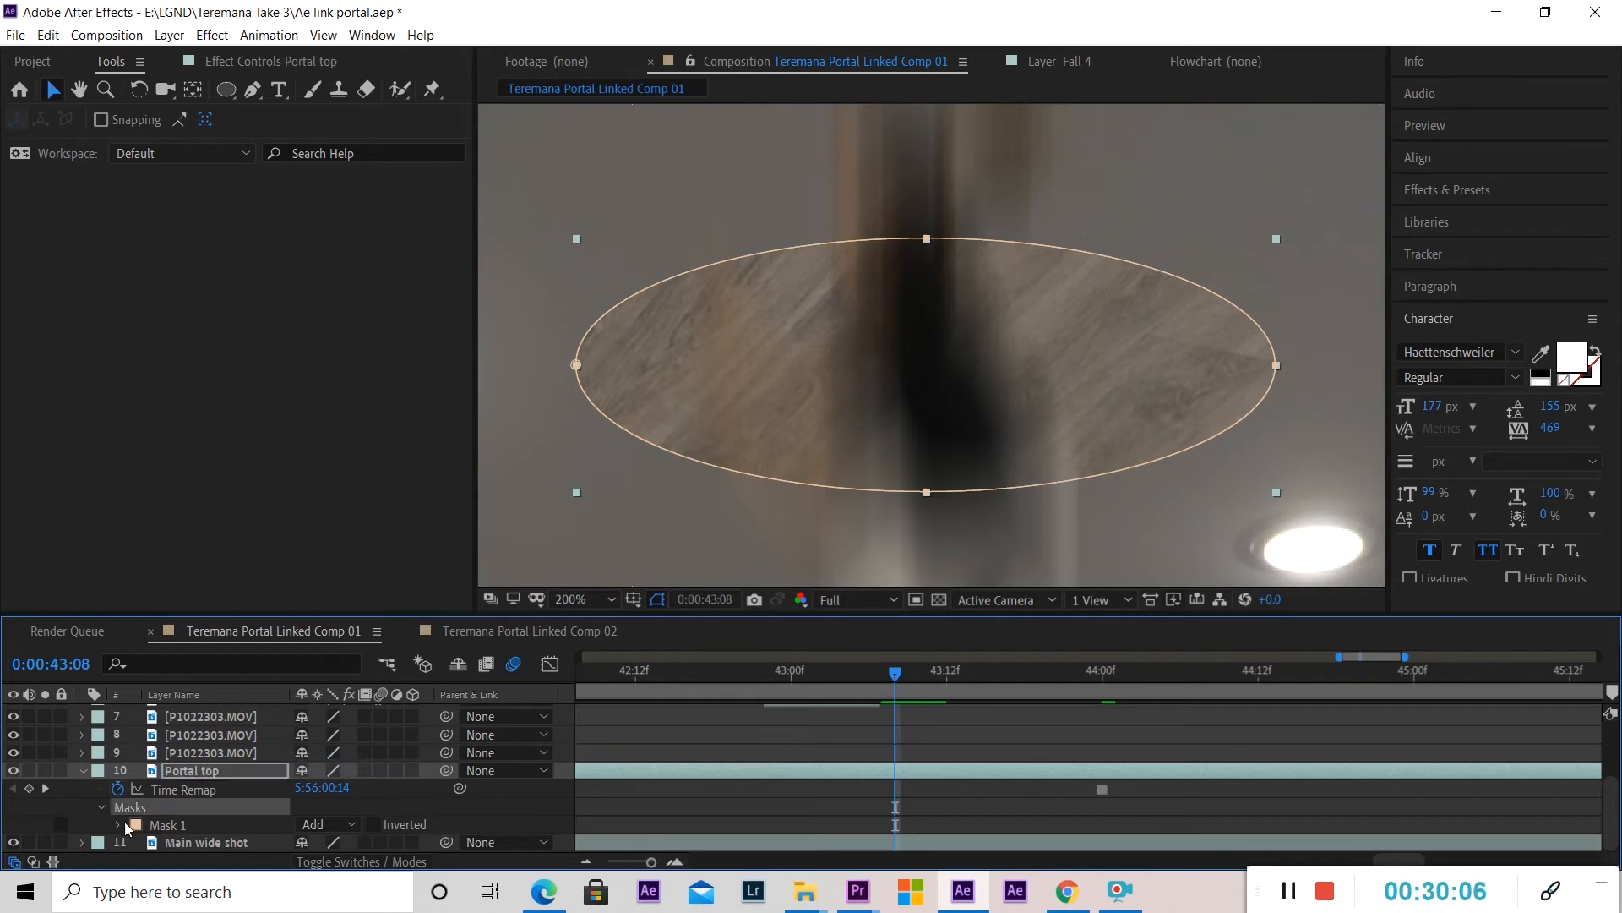
{"action": "left_click", "coordinate": [102, 808]}
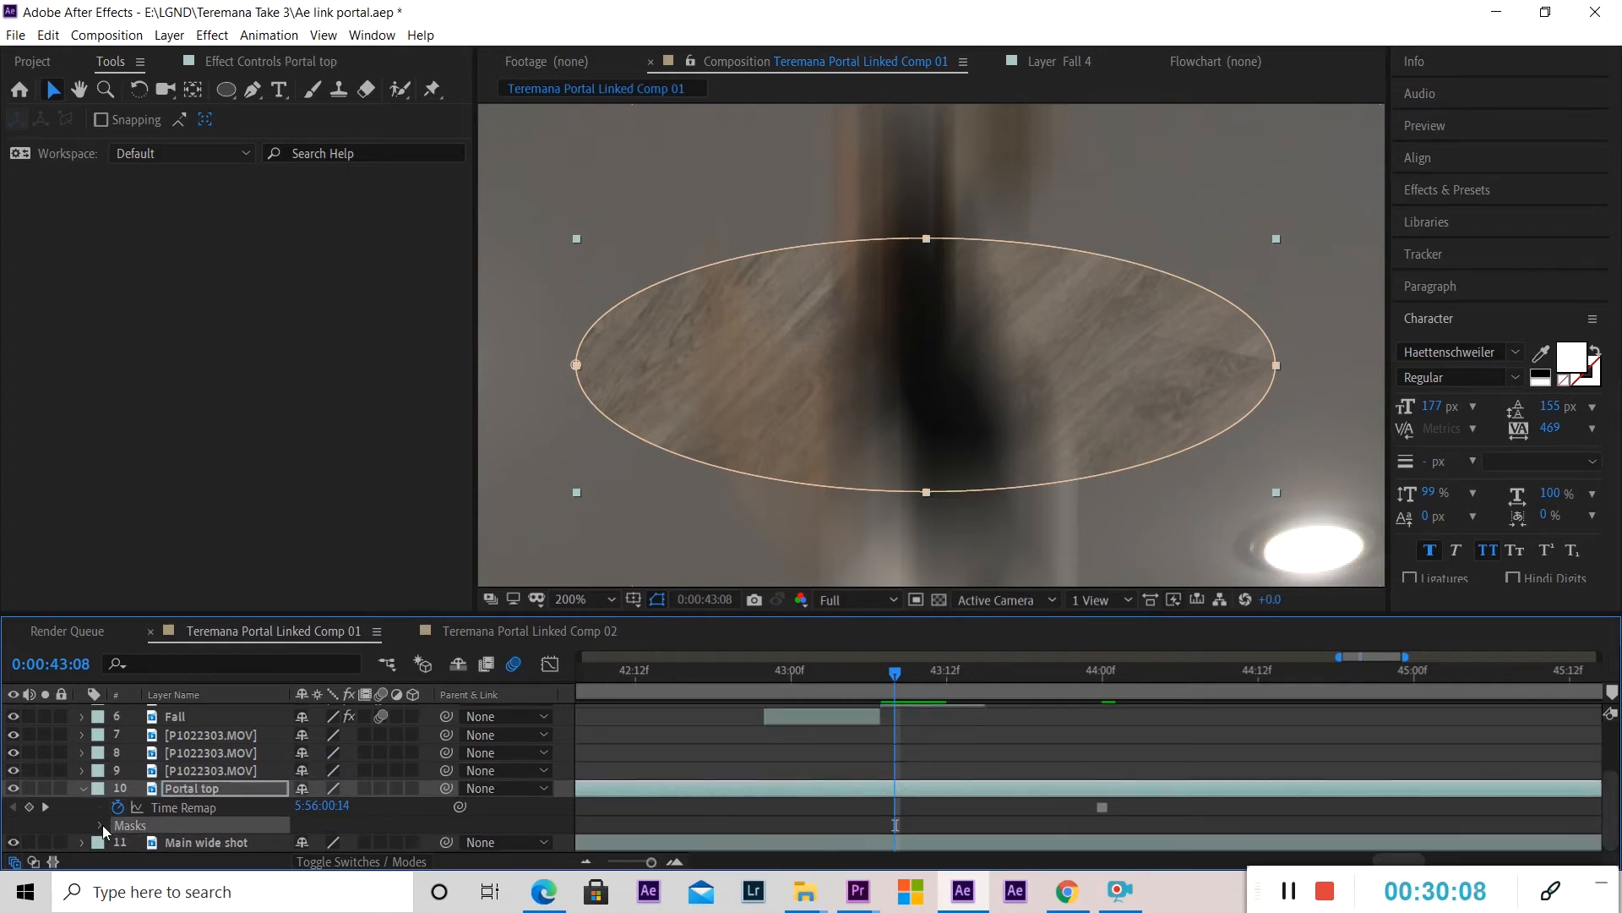
{"action": "left_click", "coordinate": [101, 825]}
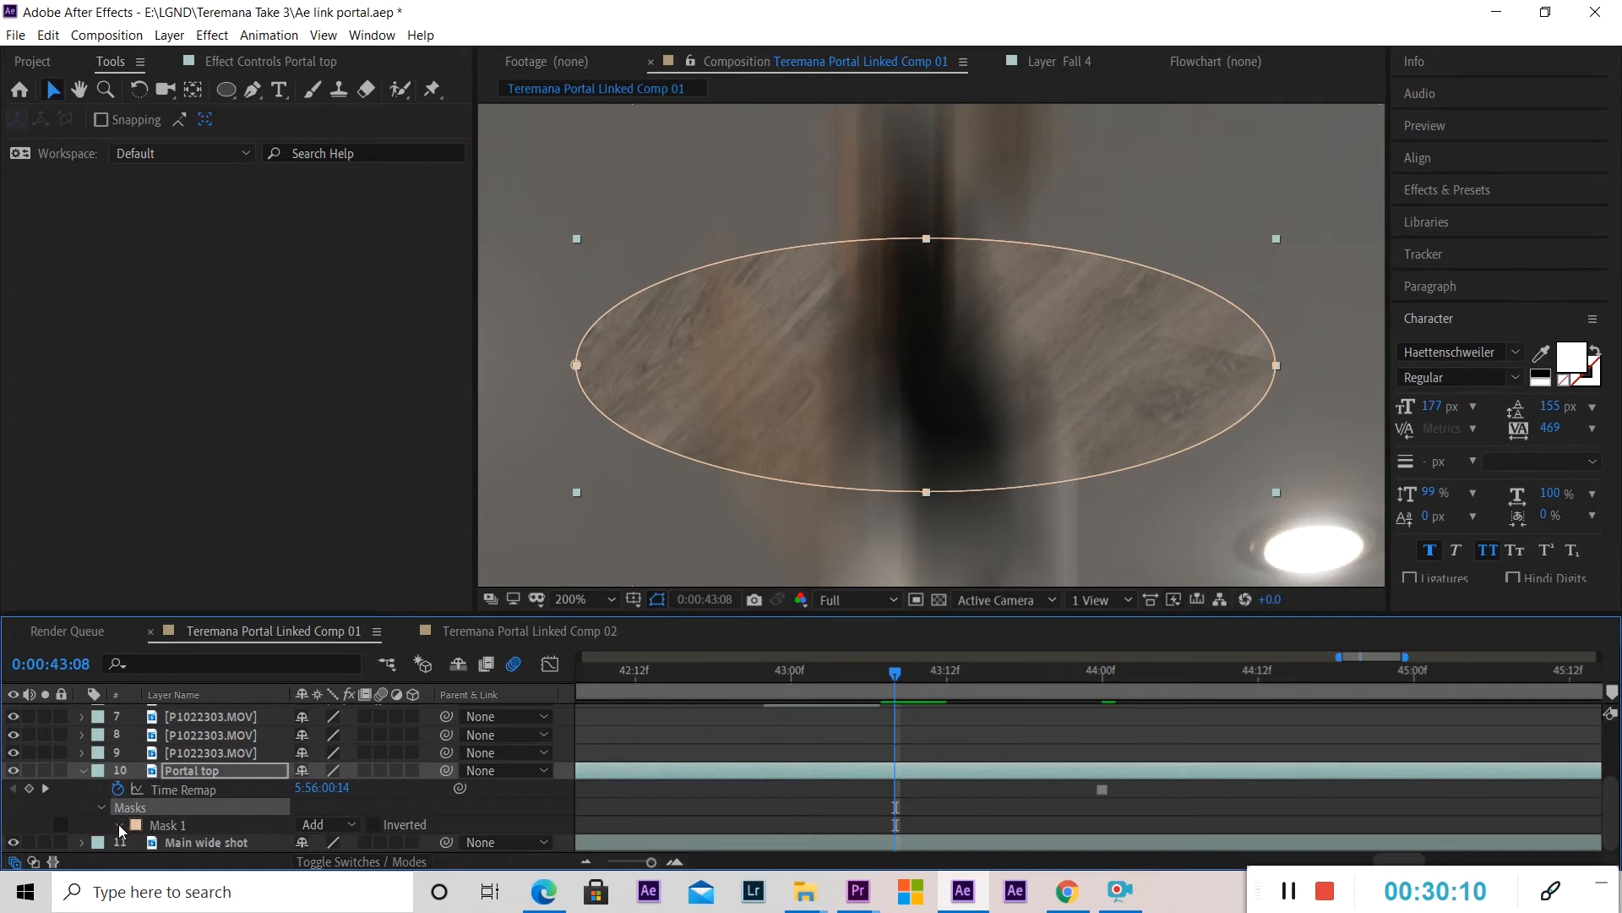
{"action": "left_click", "coordinate": [119, 824]}
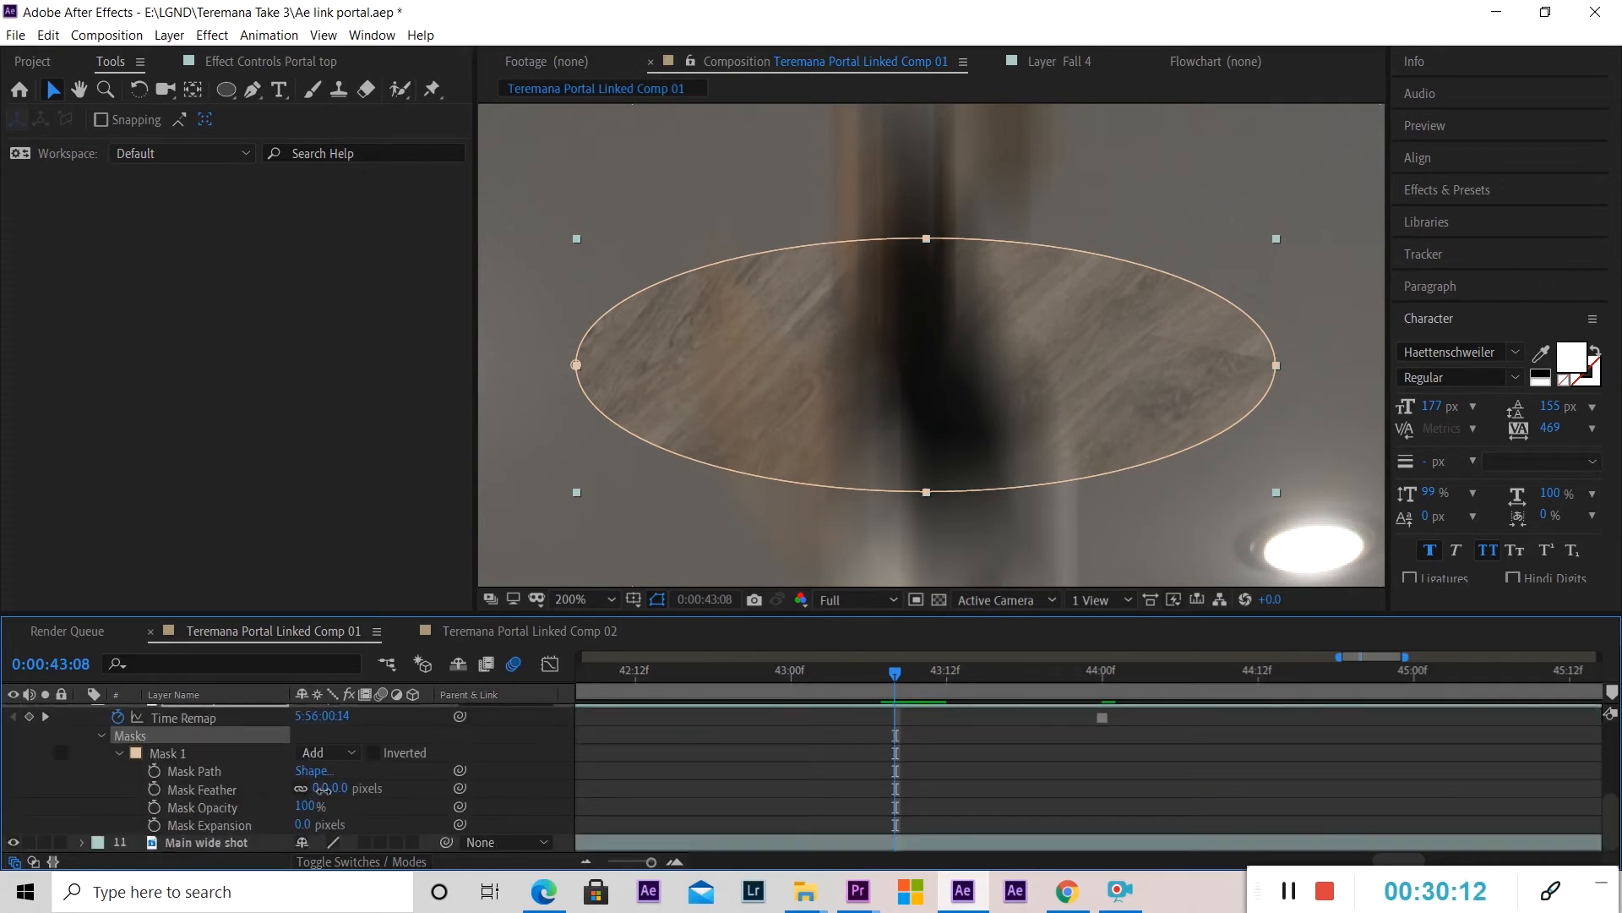
{"action": "left_click_drag", "start_coordinate": [311, 789], "coordinate": [327, 788]}
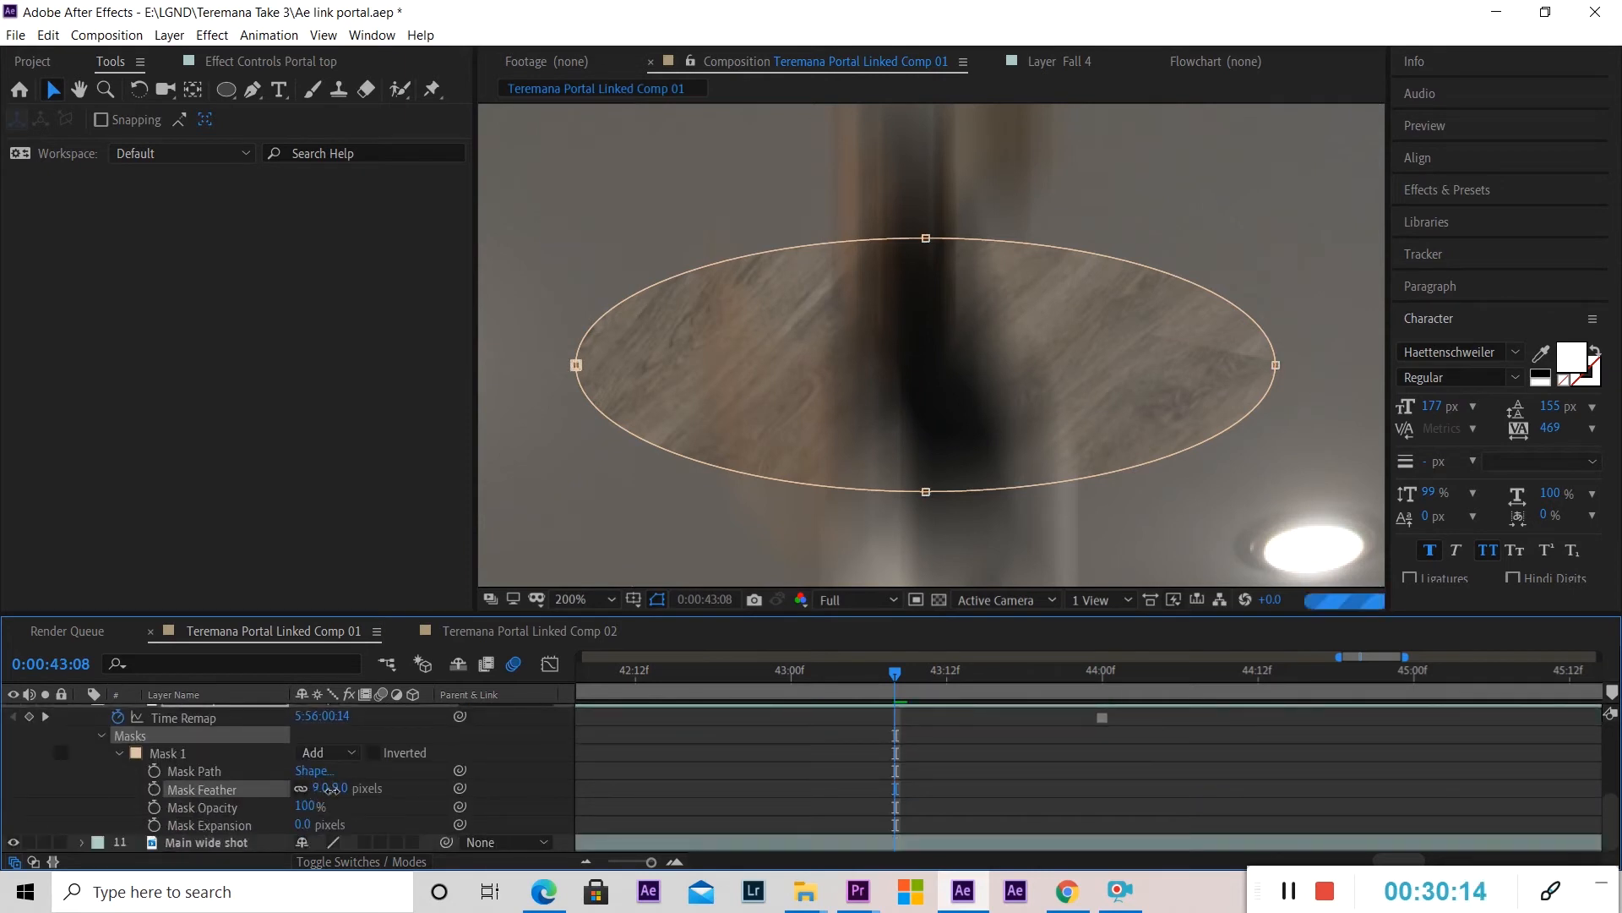
{"action": "left_click", "coordinate": [1008, 755]}
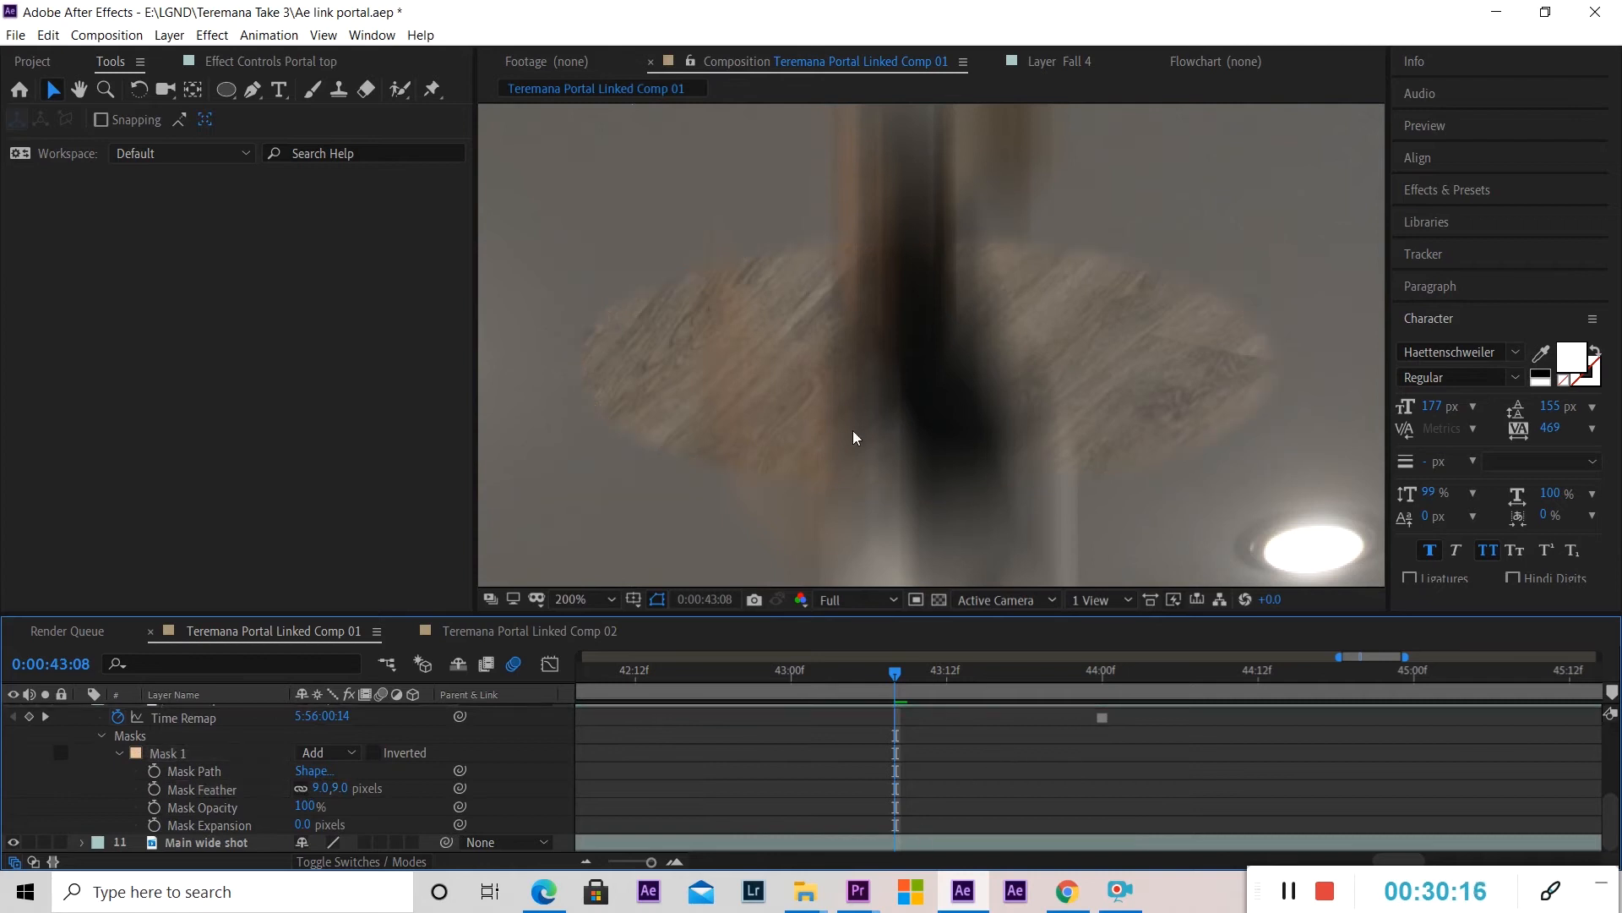
Examine the feathered ceiling portal up close and within the whole room at 0:00:43:08.
{"action": "scroll", "coordinate": [854, 438], "scroll_direction": "down", "scroll_amount": 3}
{"action": "scroll", "coordinate": [874, 307], "scroll_direction": "up", "scroll_amount": 2}
{"action": "scroll", "coordinate": [897, 408], "scroll_direction": "down", "scroll_amount": 1}
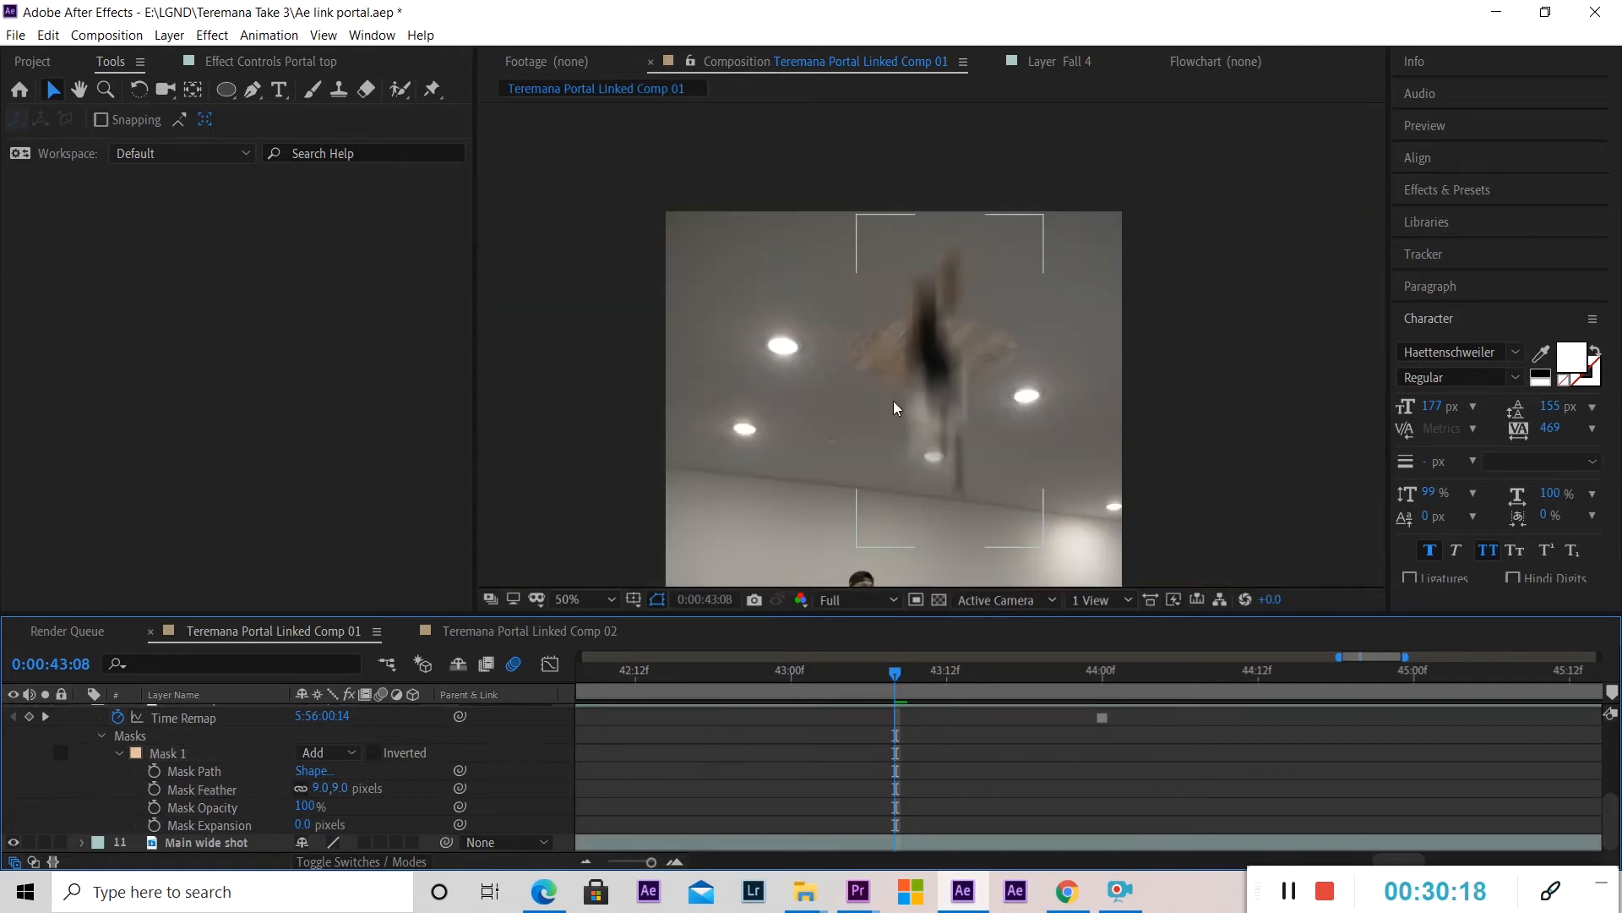
{"action": "scroll", "coordinate": [904, 444], "scroll_direction": "down", "scroll_amount": 2}
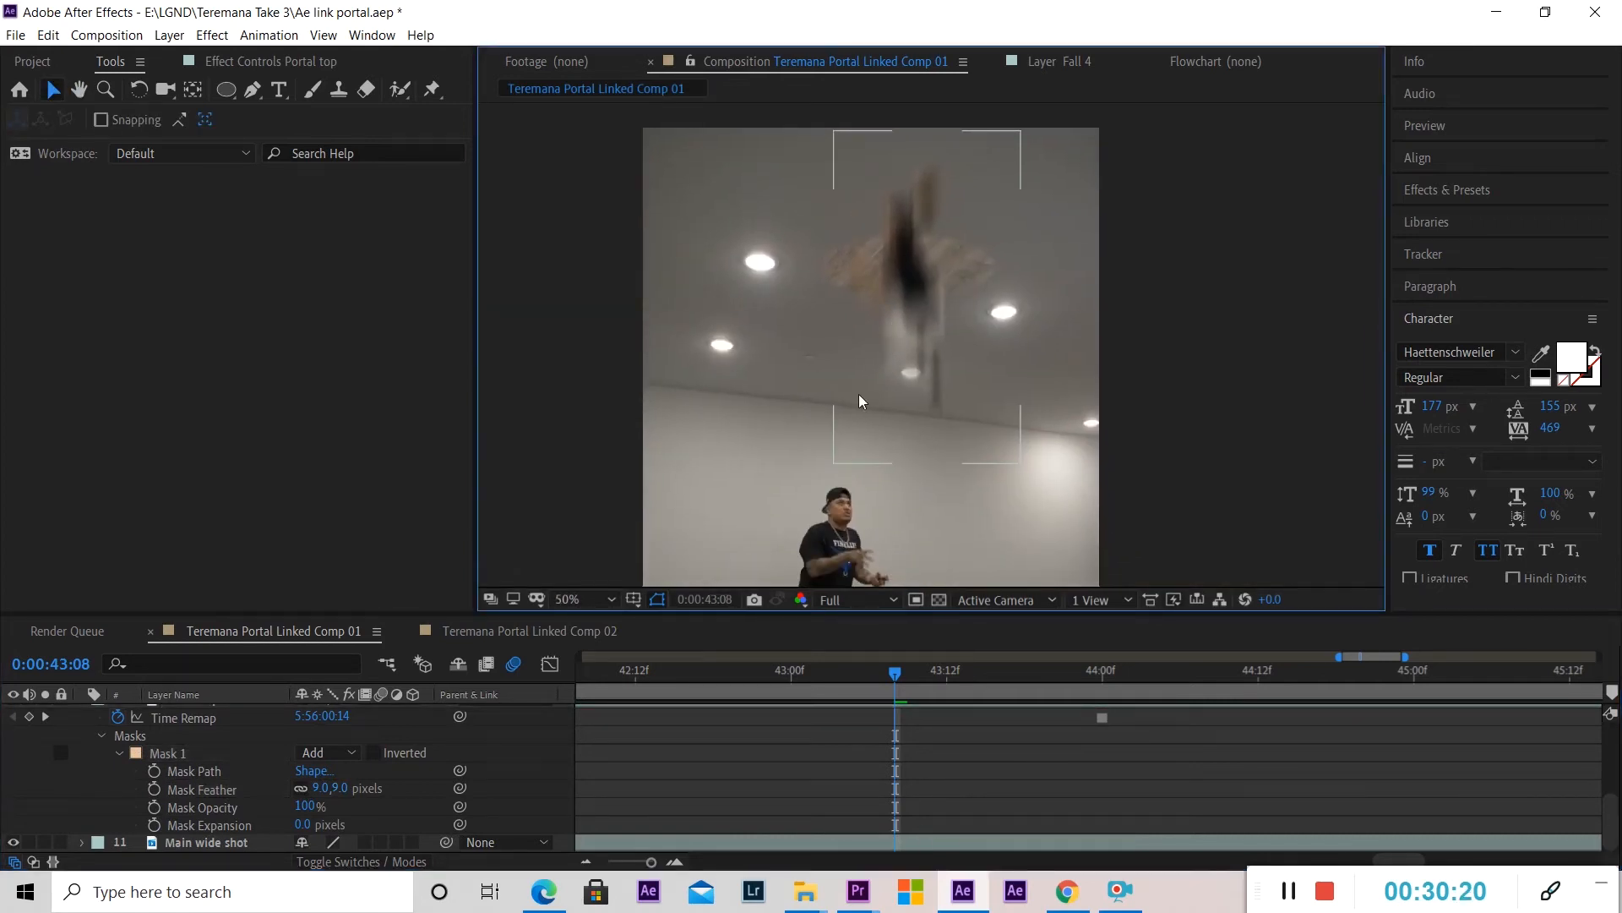
{"action": "left_click_drag", "start_coordinate": [893, 453], "coordinate": [850, 337]}
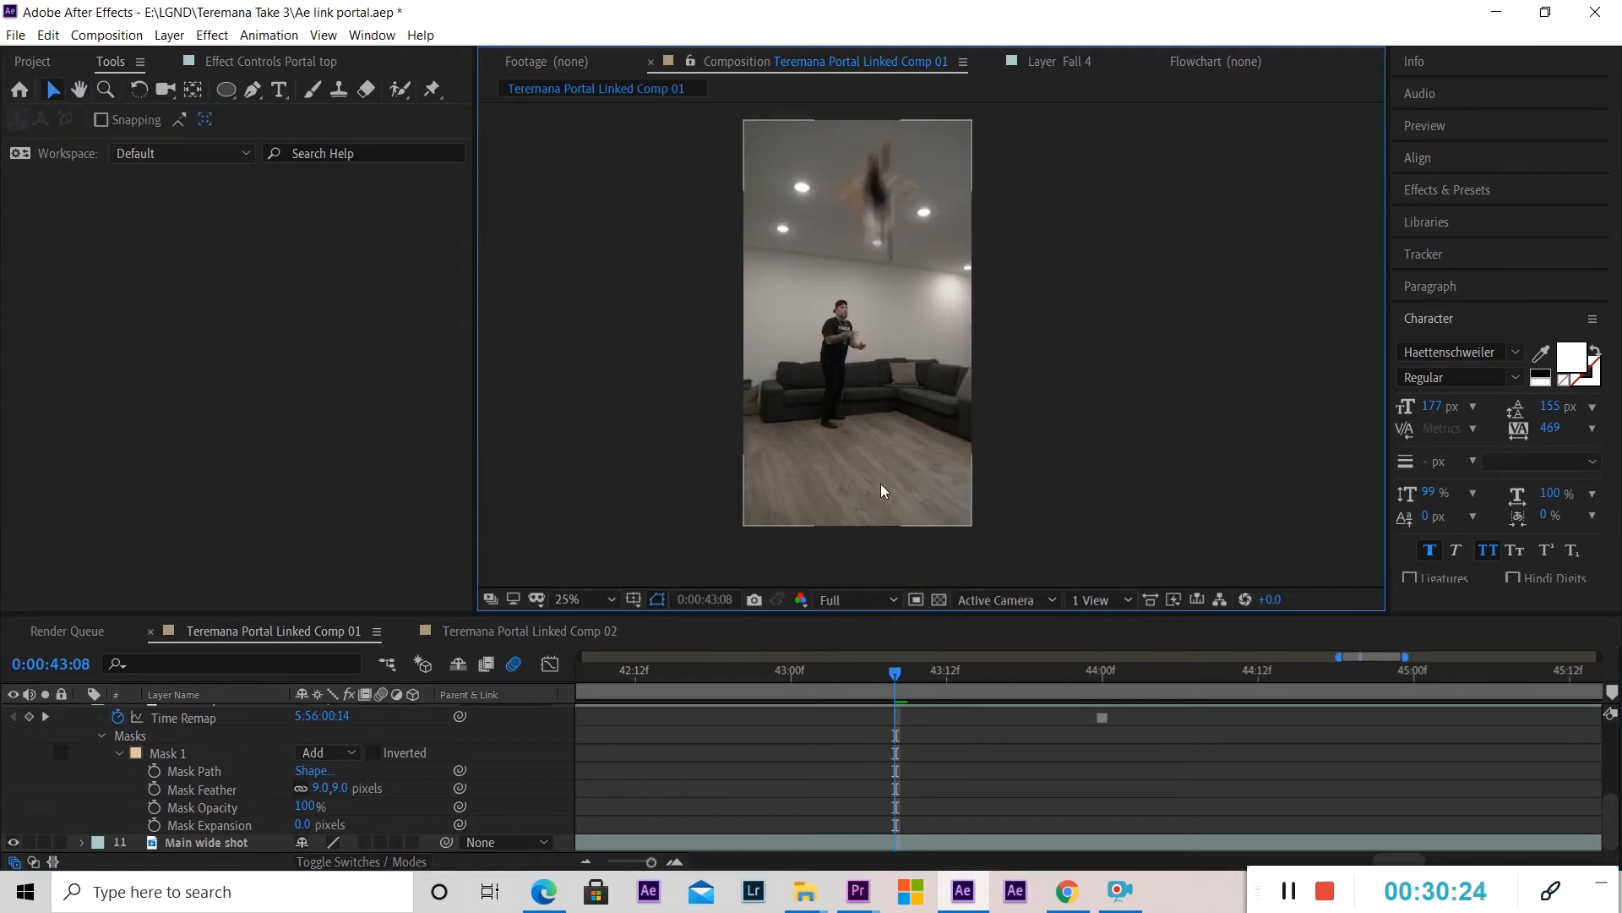
{"action": "scroll", "coordinate": [901, 756], "scroll_direction": "up", "scroll_amount": 3}
{"action": "scroll", "coordinate": [857, 757], "scroll_direction": "down", "scroll_amount": 3}
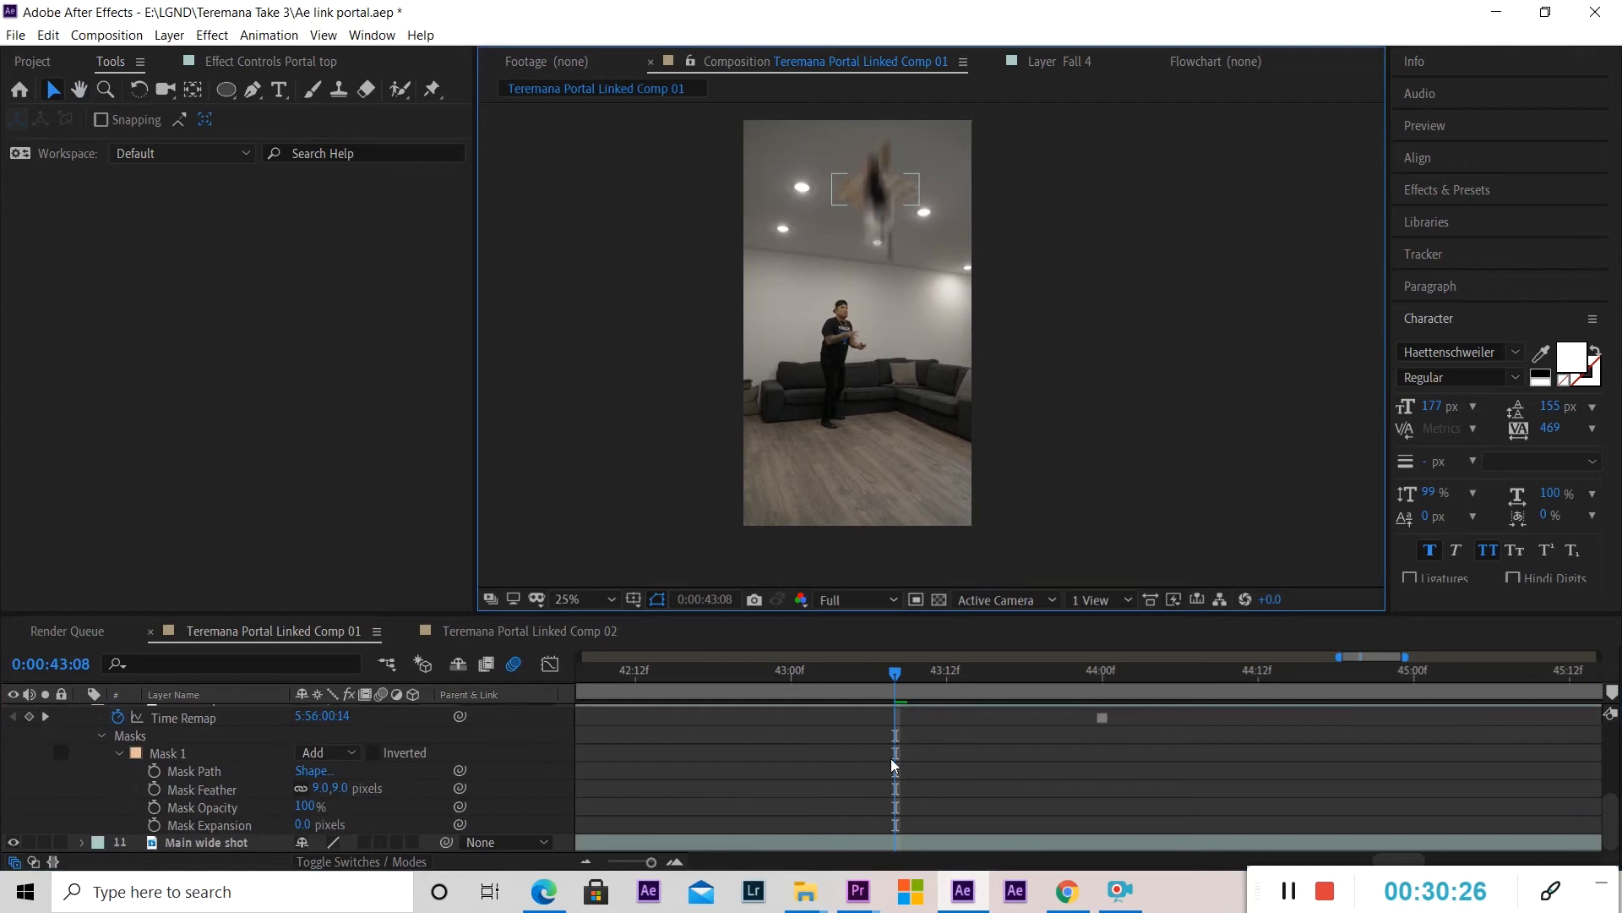
{"action": "scroll", "coordinate": [892, 765], "scroll_direction": "up", "scroll_amount": 3}
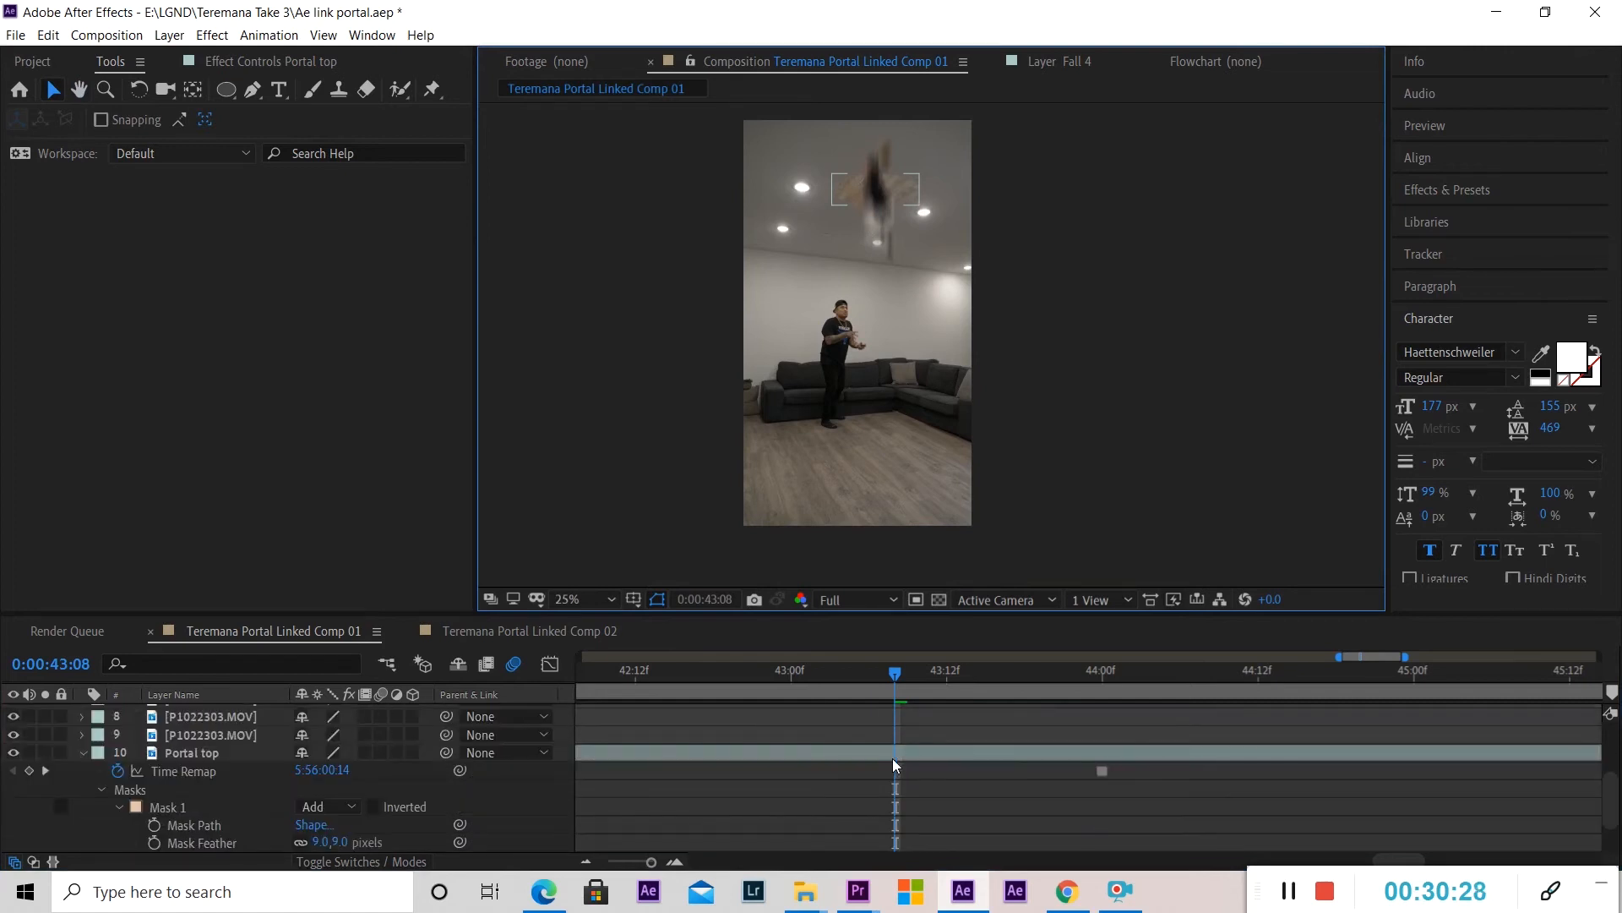
Draw a second elliptical mask on the Portal top layer, on the floor directly below the ceiling portal.
{"action": "left_click", "coordinate": [892, 753]}
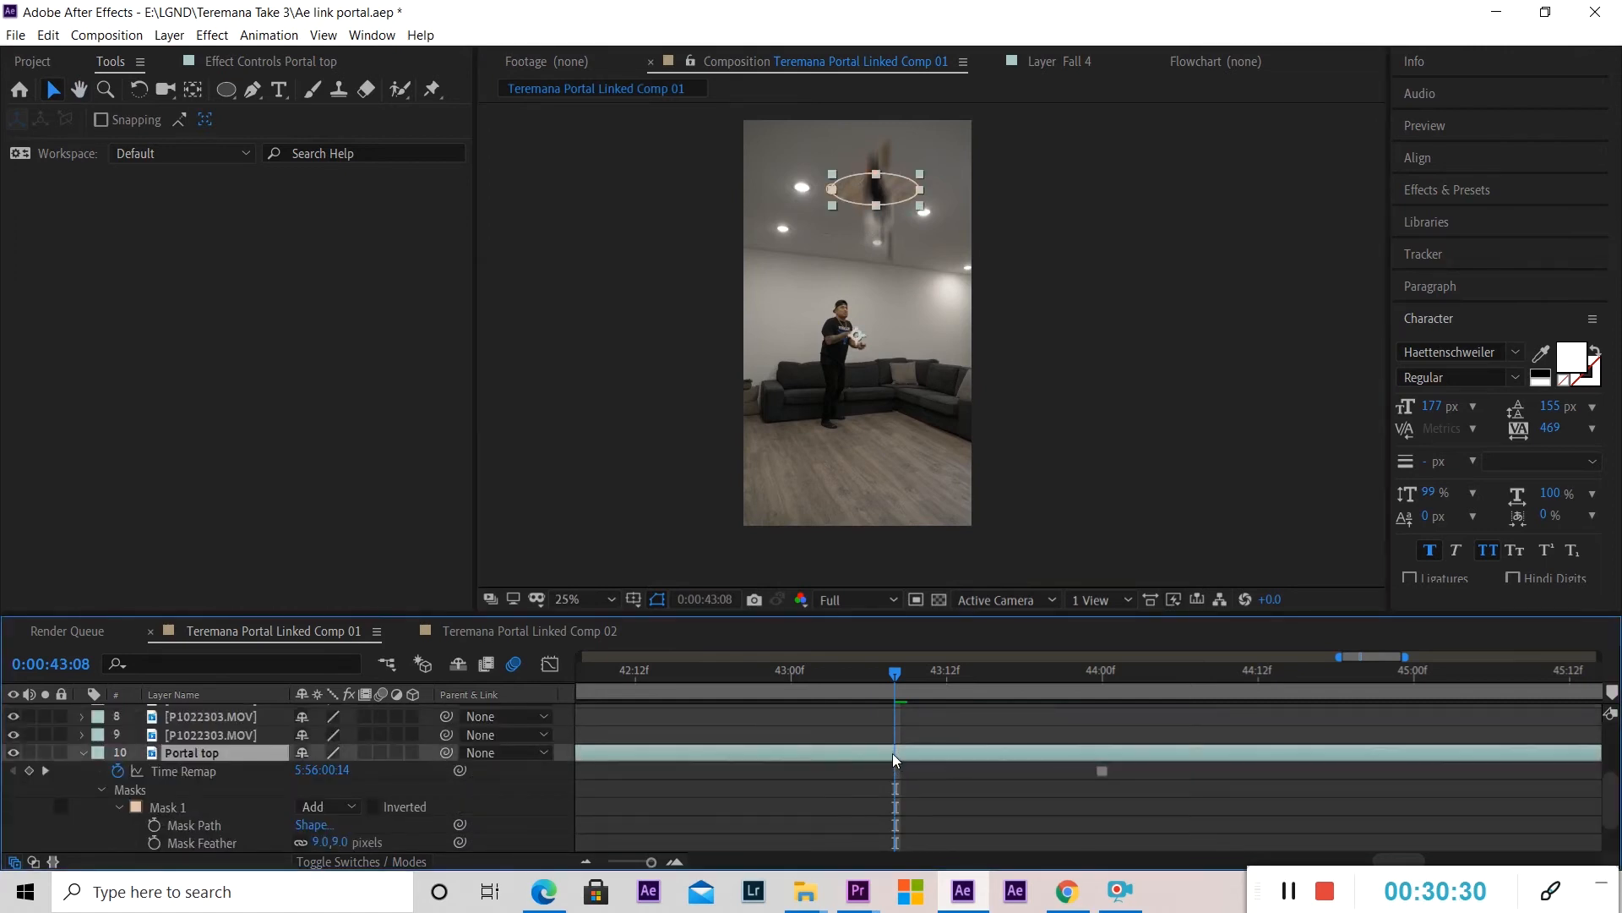
{"action": "left_click", "coordinate": [226, 90]}
{"action": "scroll", "coordinate": [912, 491], "scroll_direction": "up", "scroll_amount": 1}
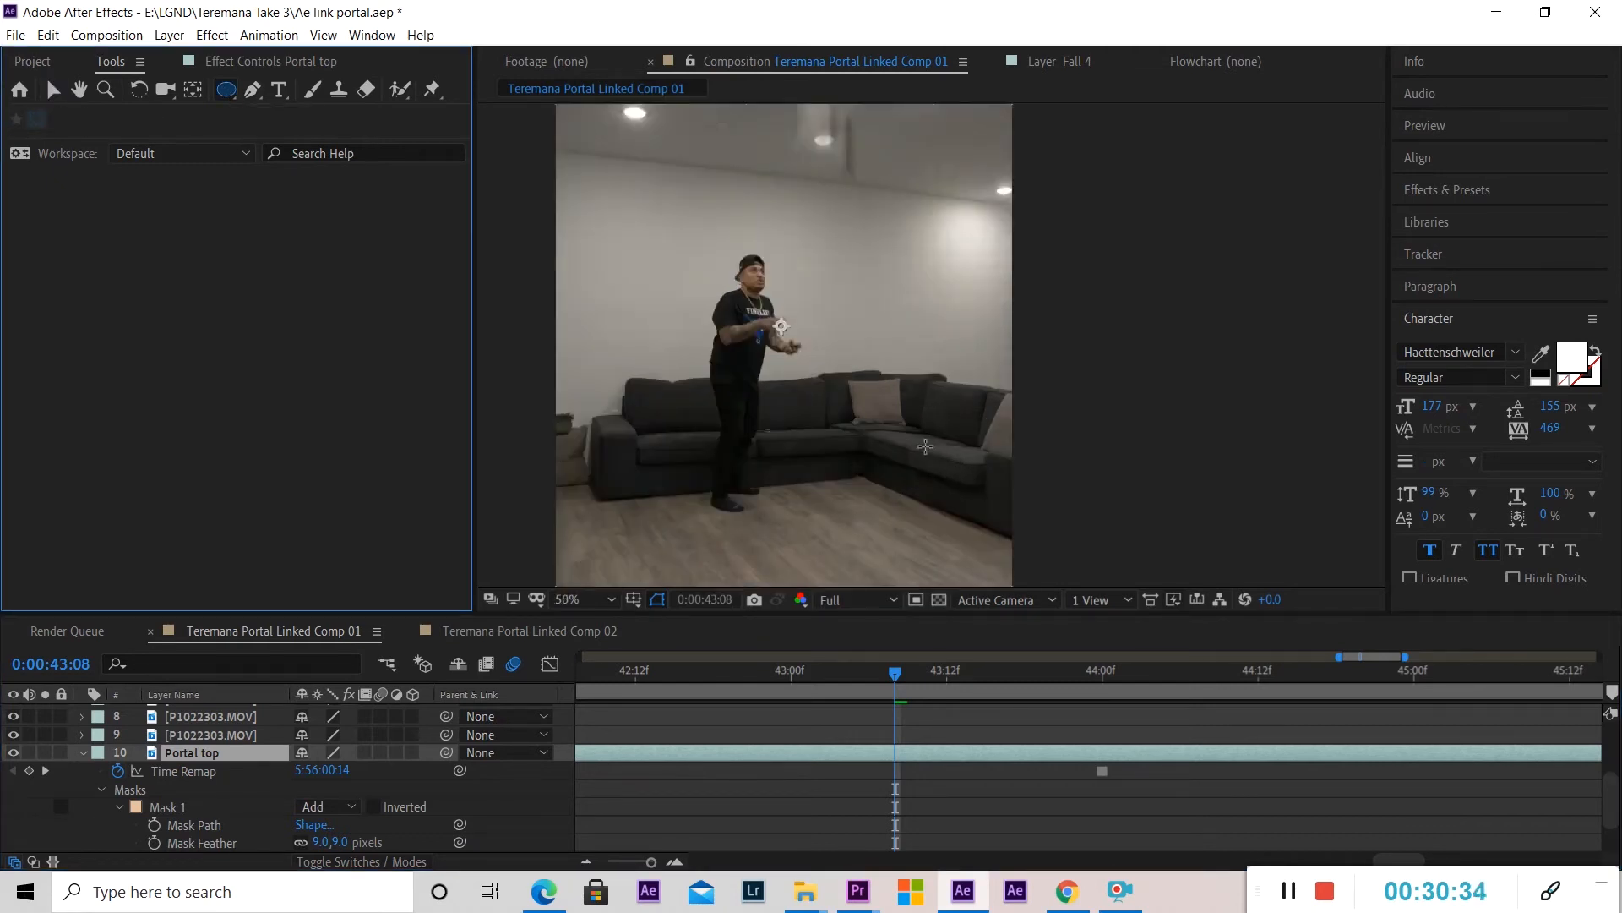
{"action": "scroll", "coordinate": [854, 505], "scroll_direction": "down", "scroll_amount": 1}
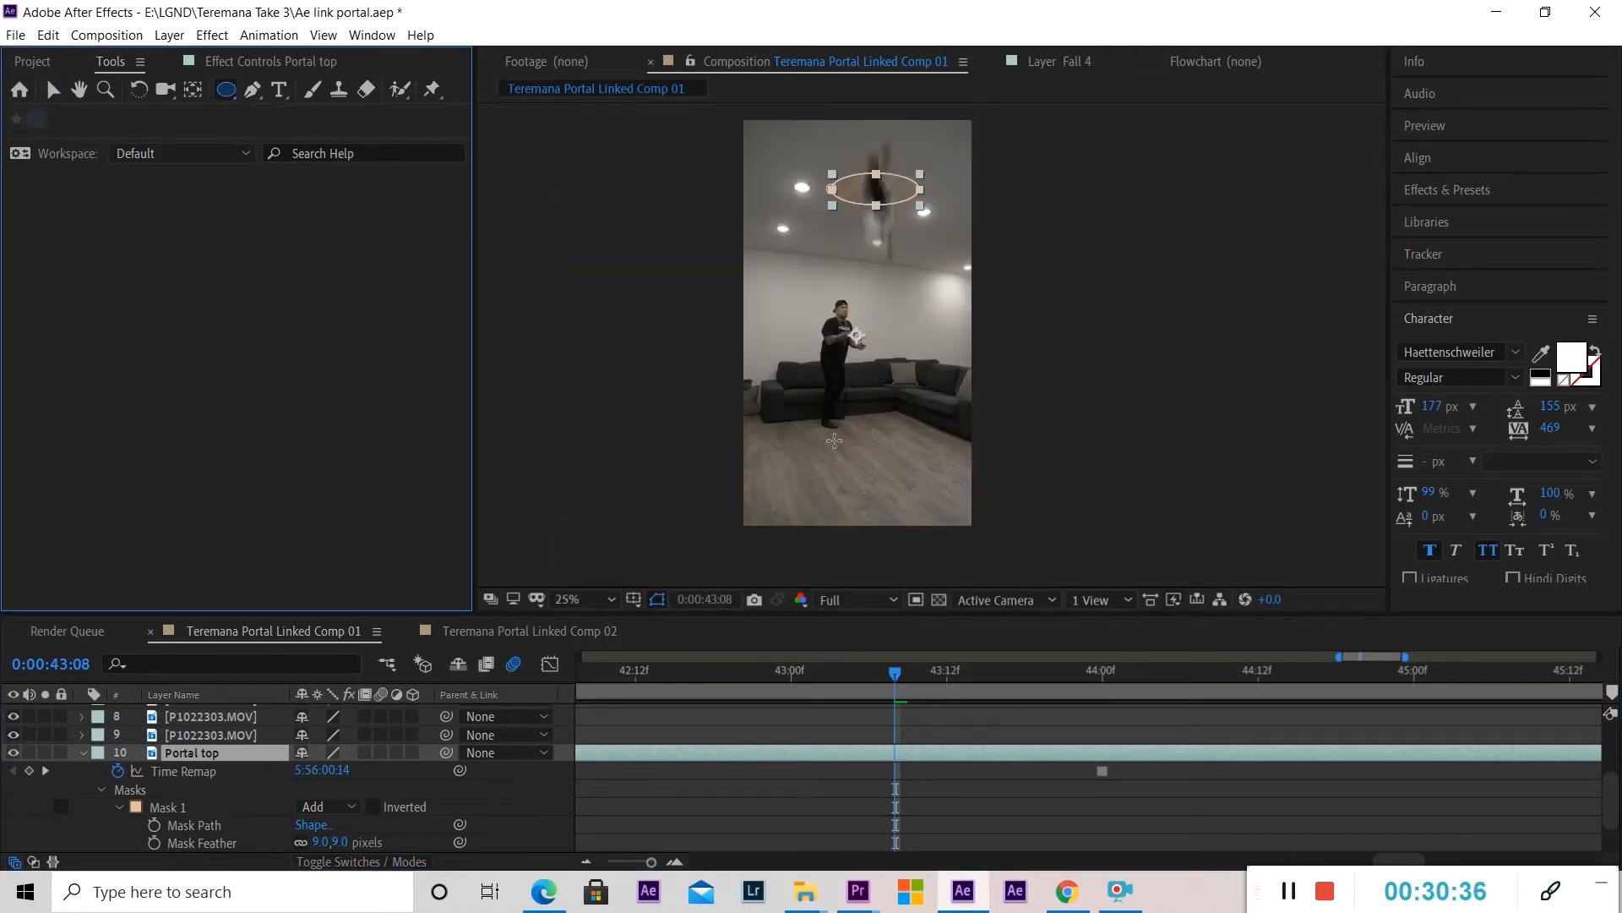
{"action": "mouse_move", "coordinate": [833, 440]}
{"action": "left_mouse_down"}
{"action": "mouse_move", "coordinate": [903, 478]}
{"action": "mouse_move", "coordinate": [925, 470]}
{"action": "left_mouse_up"}
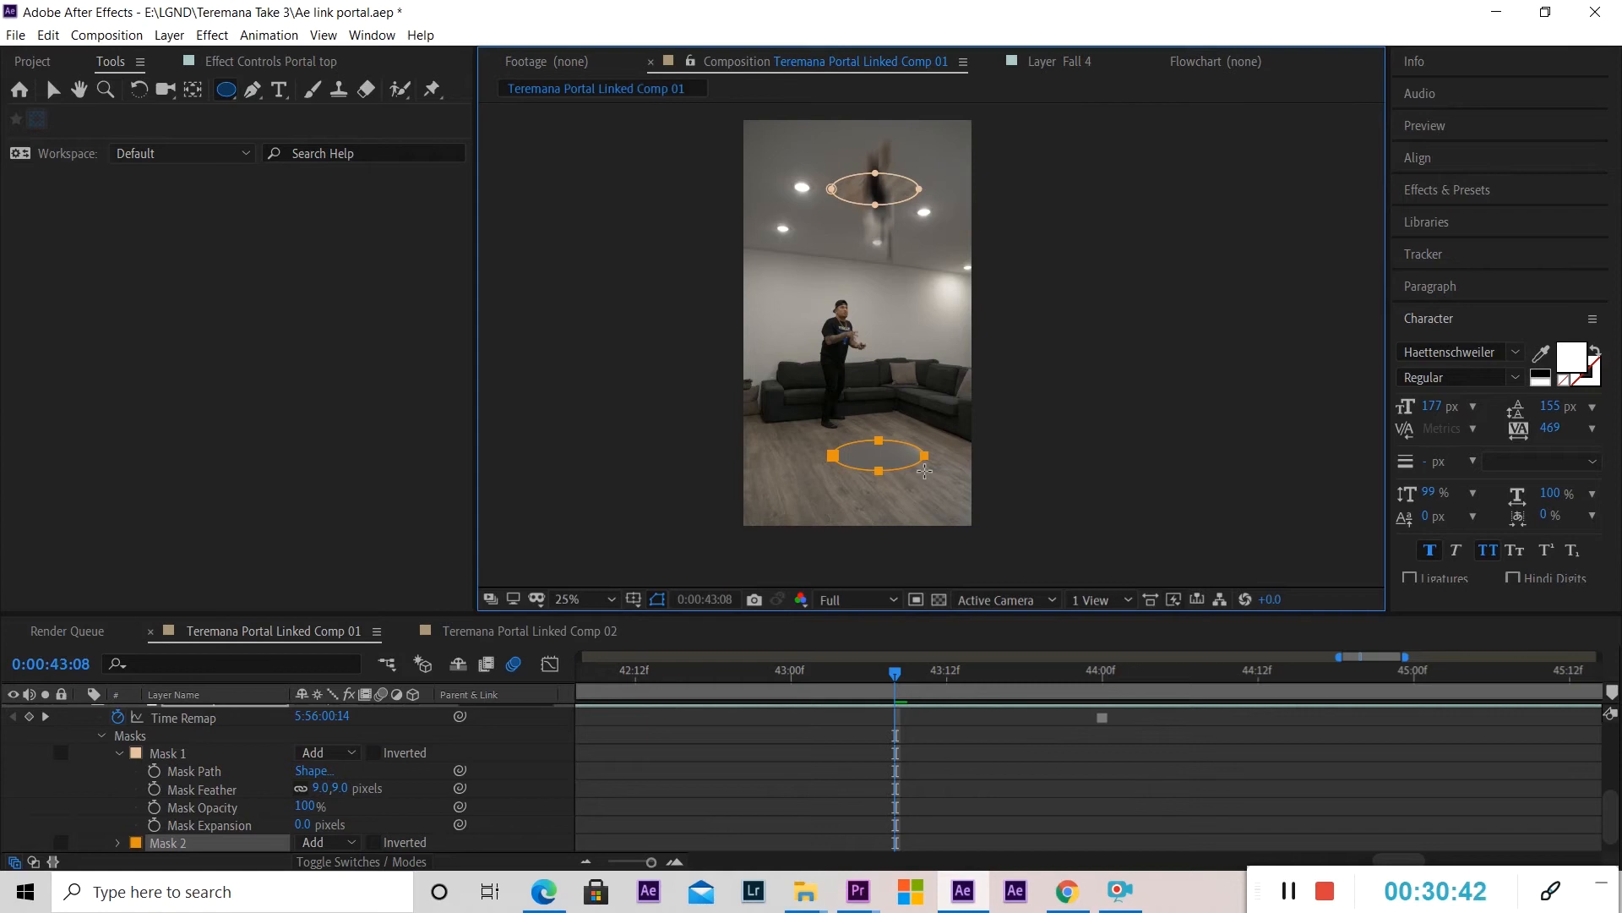
Examine the new floor portal and the ceiling portal up close and against the whole room.
{"action": "scroll", "coordinate": [868, 503], "scroll_direction": "up", "scroll_amount": 2}
{"action": "left_click_drag", "start_coordinate": [845, 515], "coordinate": [938, 94]}
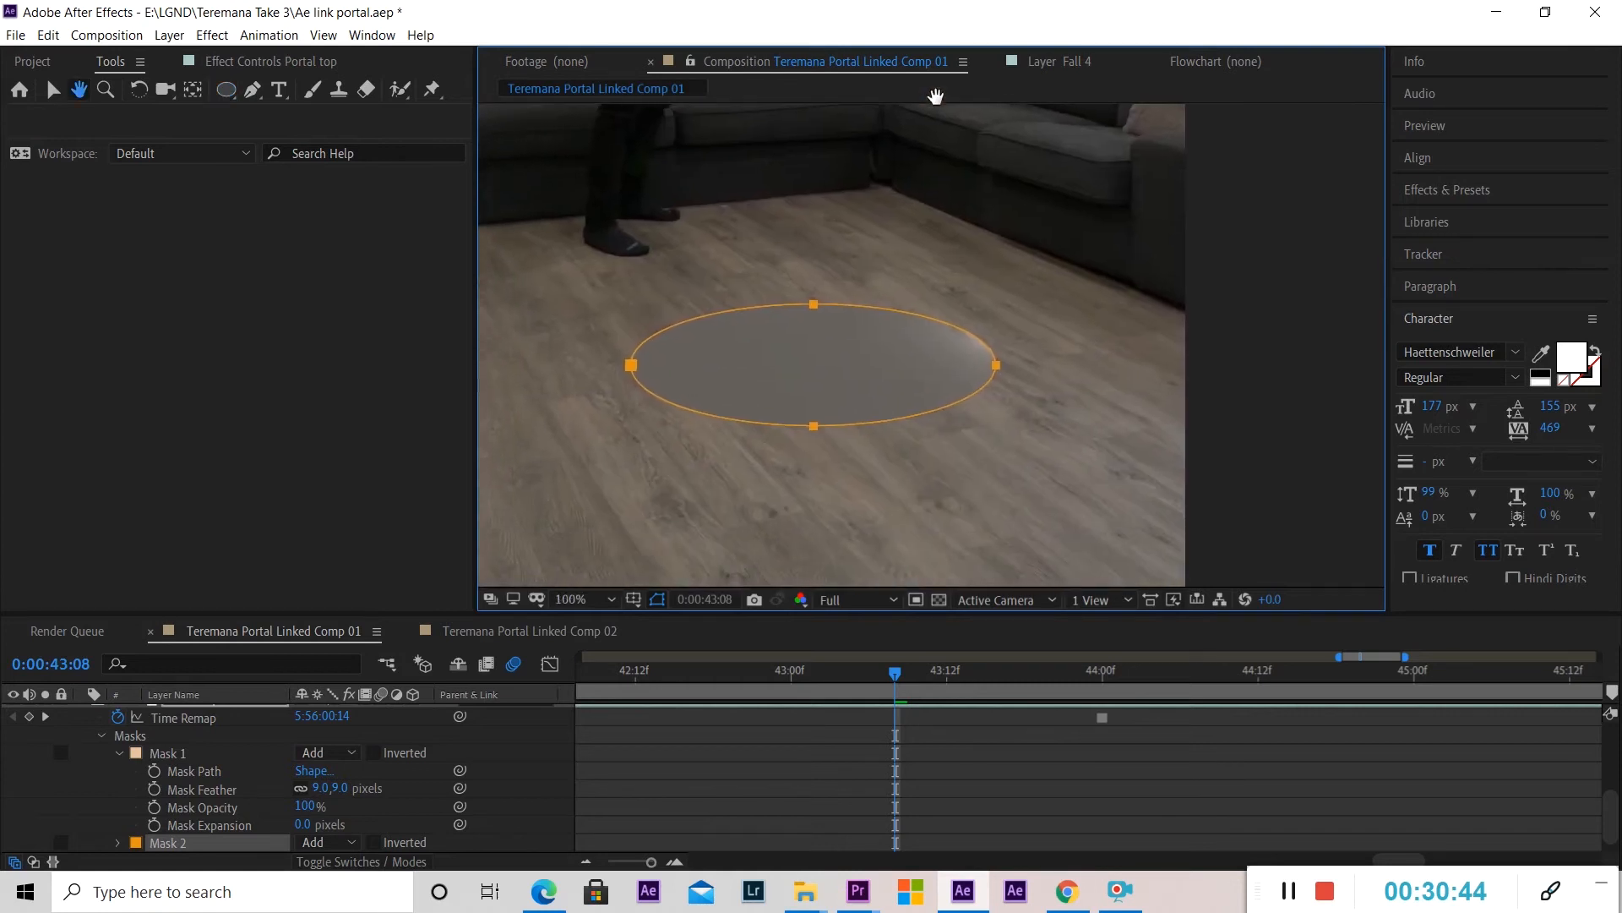
{"action": "scroll", "coordinate": [847, 298], "scroll_direction": "down", "scroll_amount": 1}
{"action": "left_click_drag", "start_coordinate": [910, 228], "coordinate": [883, 435]}
{"action": "left_click_drag", "start_coordinate": [895, 198], "coordinate": [925, 434]}
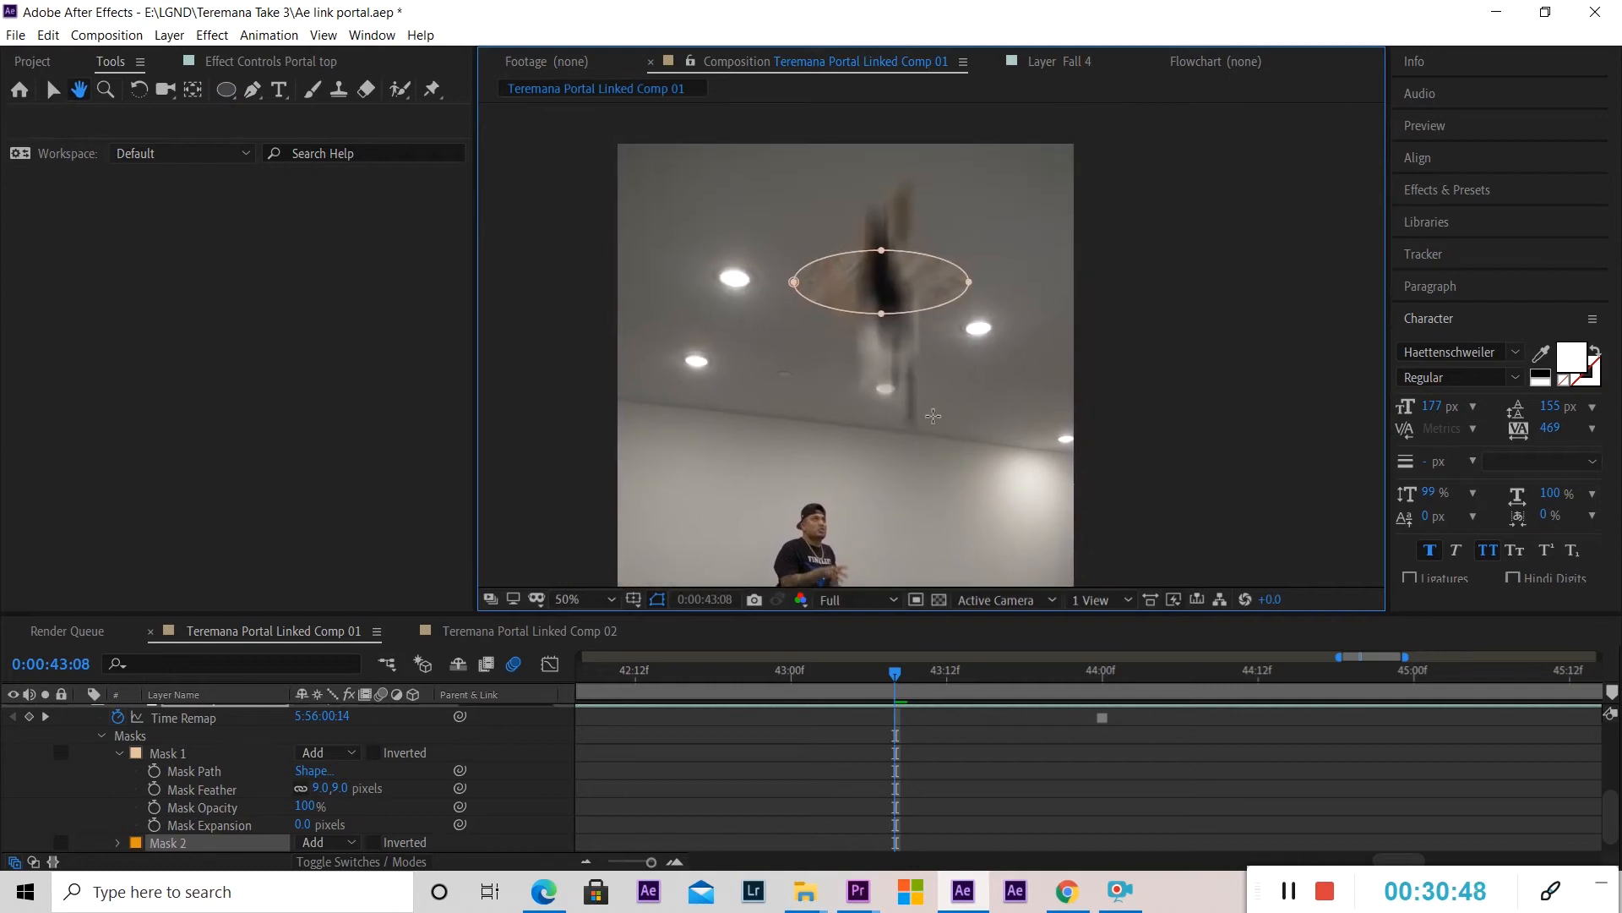
{"action": "left_click_drag", "start_coordinate": [889, 491], "coordinate": [889, 233]}
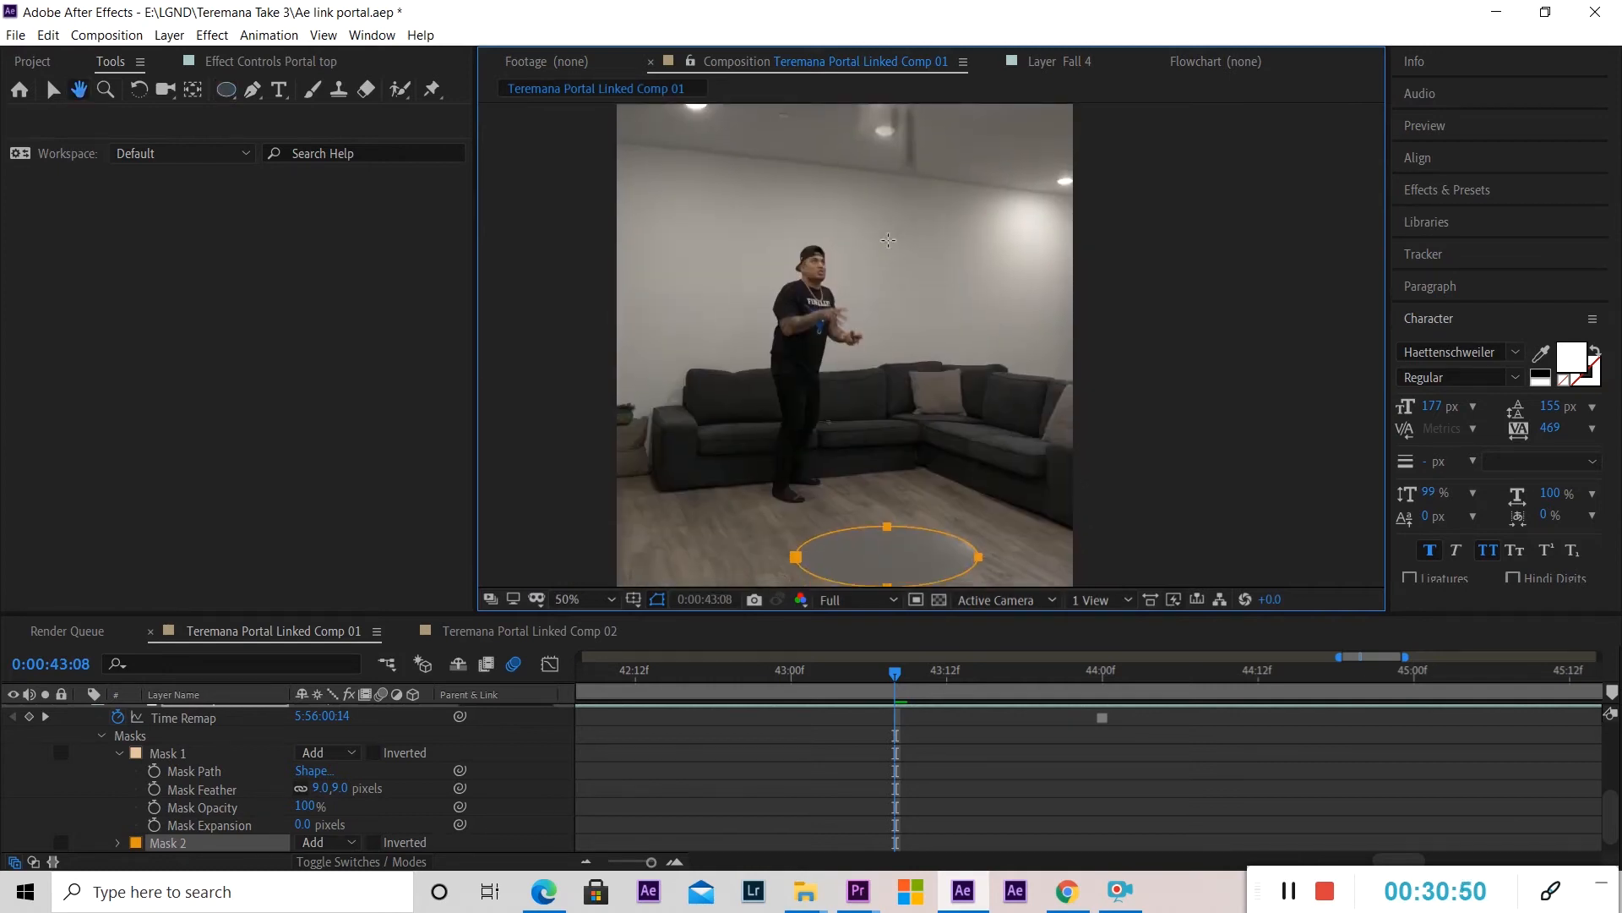
{"action": "key", "text": "comma"}
{"action": "left_click", "coordinate": [914, 725]}
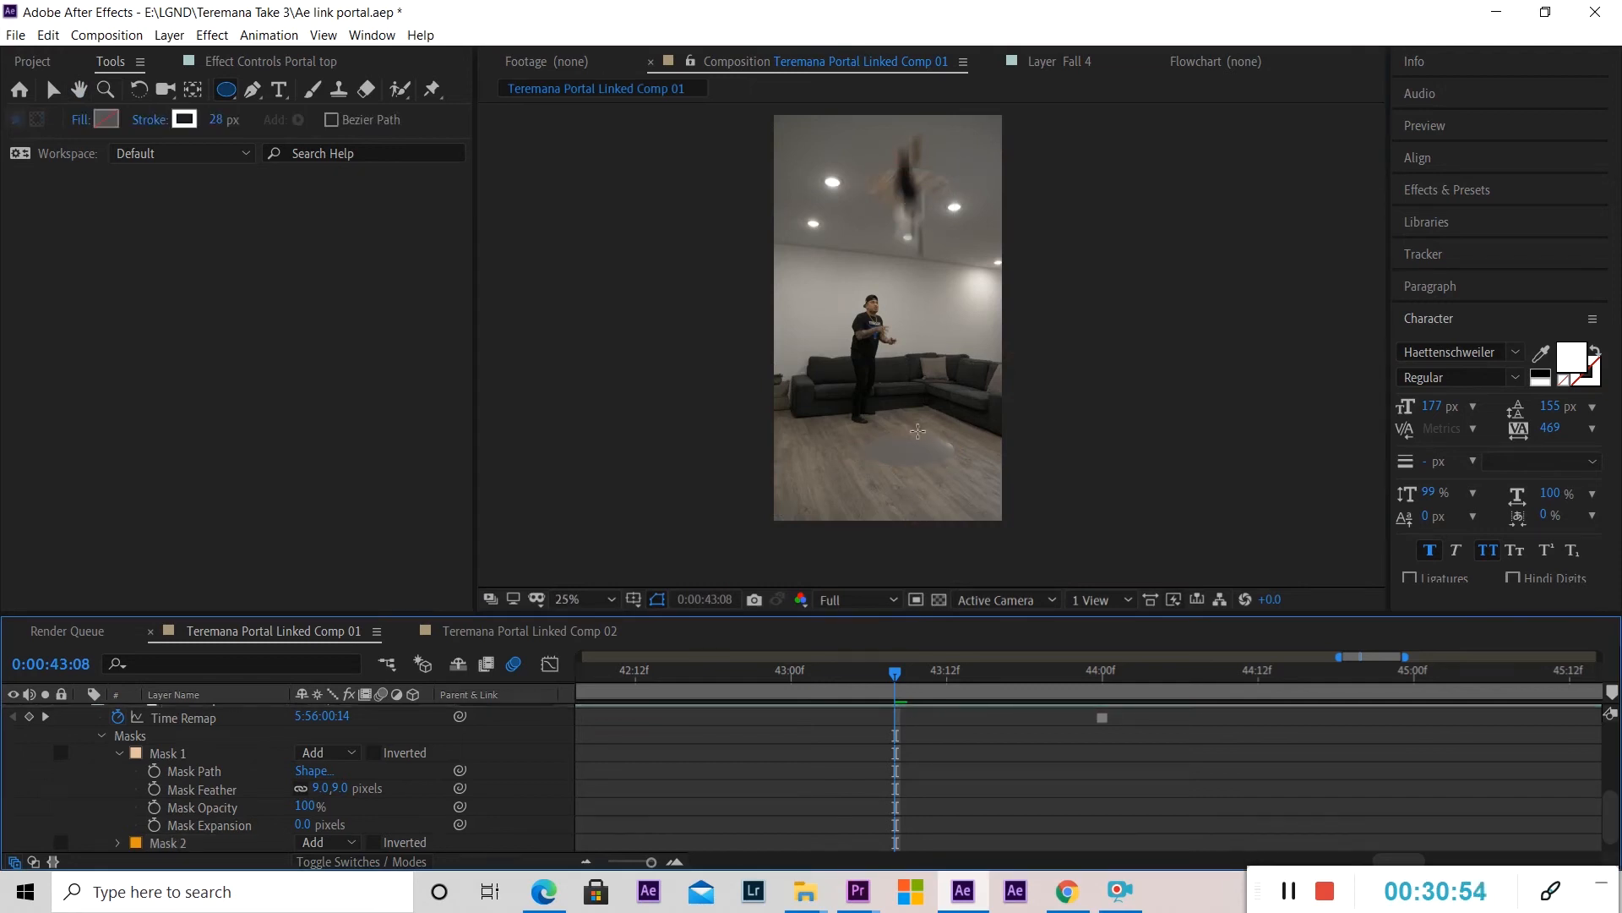
{"action": "key", "text": "period"}
{"action": "left_click_drag", "start_coordinate": [903, 509], "coordinate": [902, 392]}
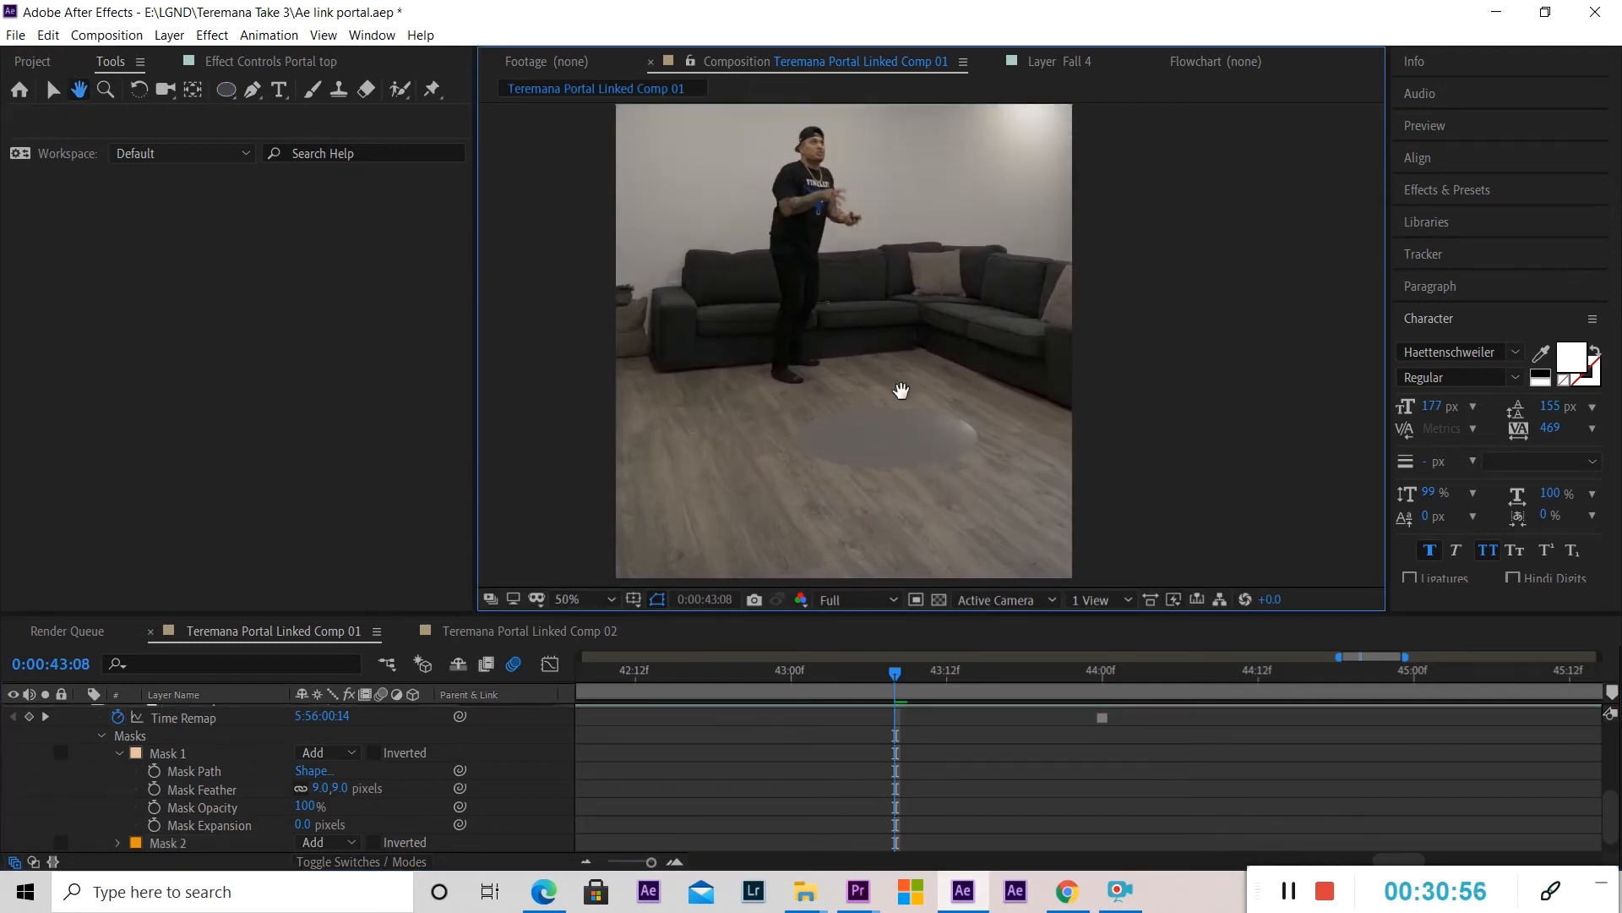
{"action": "left_click_drag", "start_coordinate": [911, 296], "coordinate": [870, 602]}
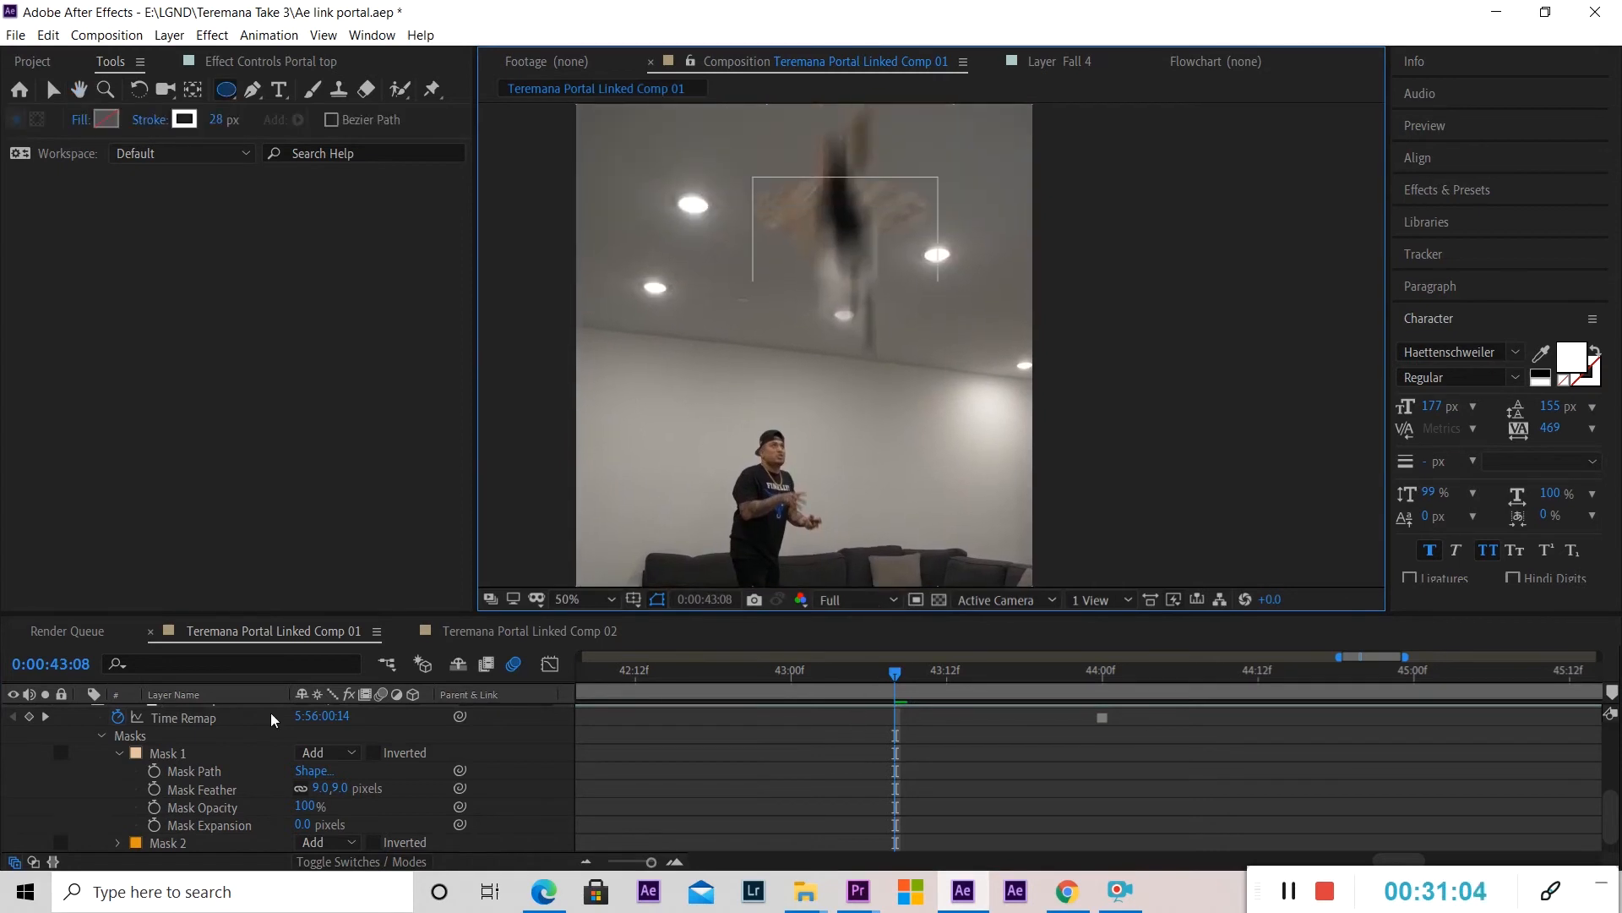
Collapse the expanded layer properties and inspect the woman passing through the floor portal at 0:00:43:06.
{"action": "scroll", "coordinate": [226, 794], "scroll_direction": "up", "scroll_amount": 2}
{"action": "scroll", "coordinate": [110, 754], "scroll_direction": "down", "scroll_amount": 3}
{"action": "scroll", "coordinate": [83, 748], "scroll_direction": "up", "scroll_amount": 3}
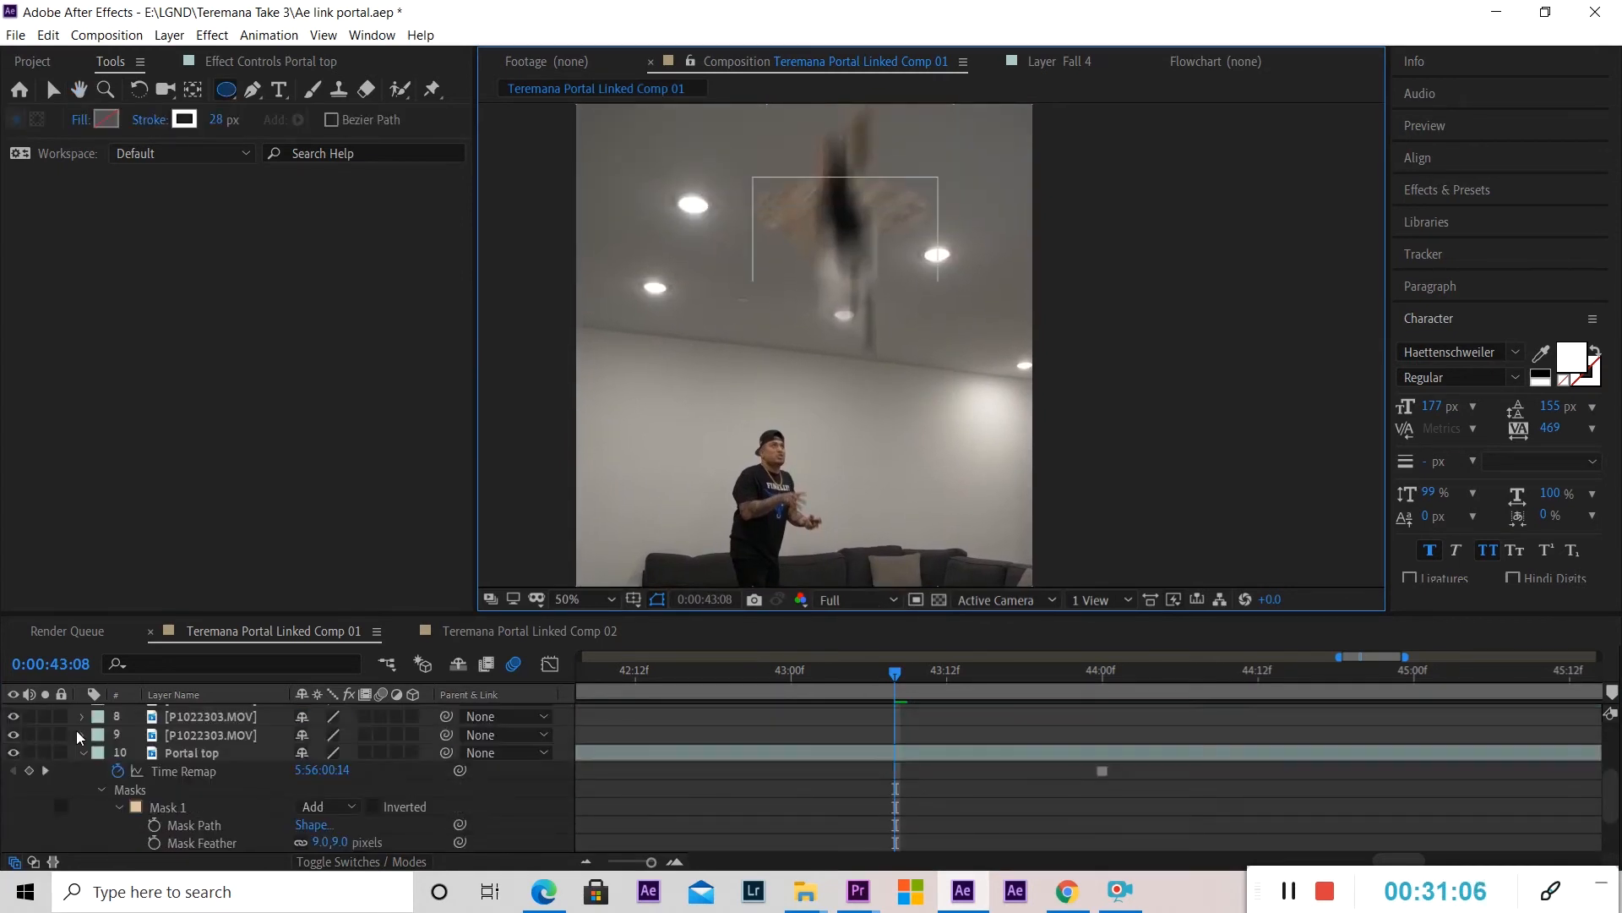
{"action": "left_click", "coordinate": [81, 806]}
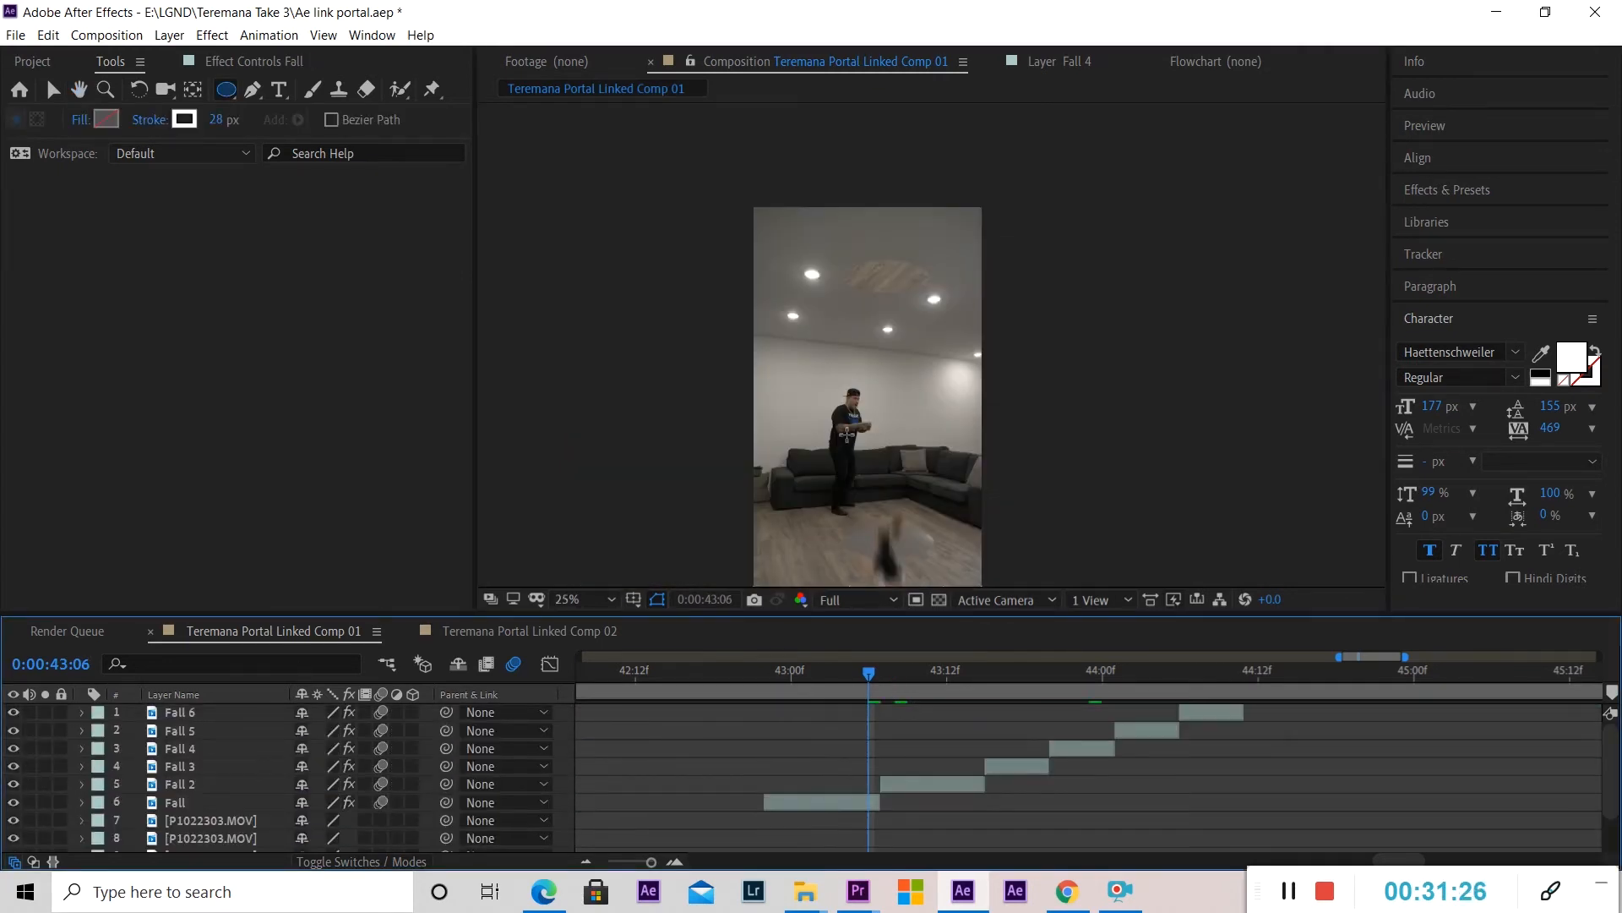
{"action": "left_click_drag", "start_coordinate": [914, 524], "coordinate": [913, 382]}
{"action": "scroll", "coordinate": [904, 423], "scroll_direction": "up", "scroll_amount": 2}
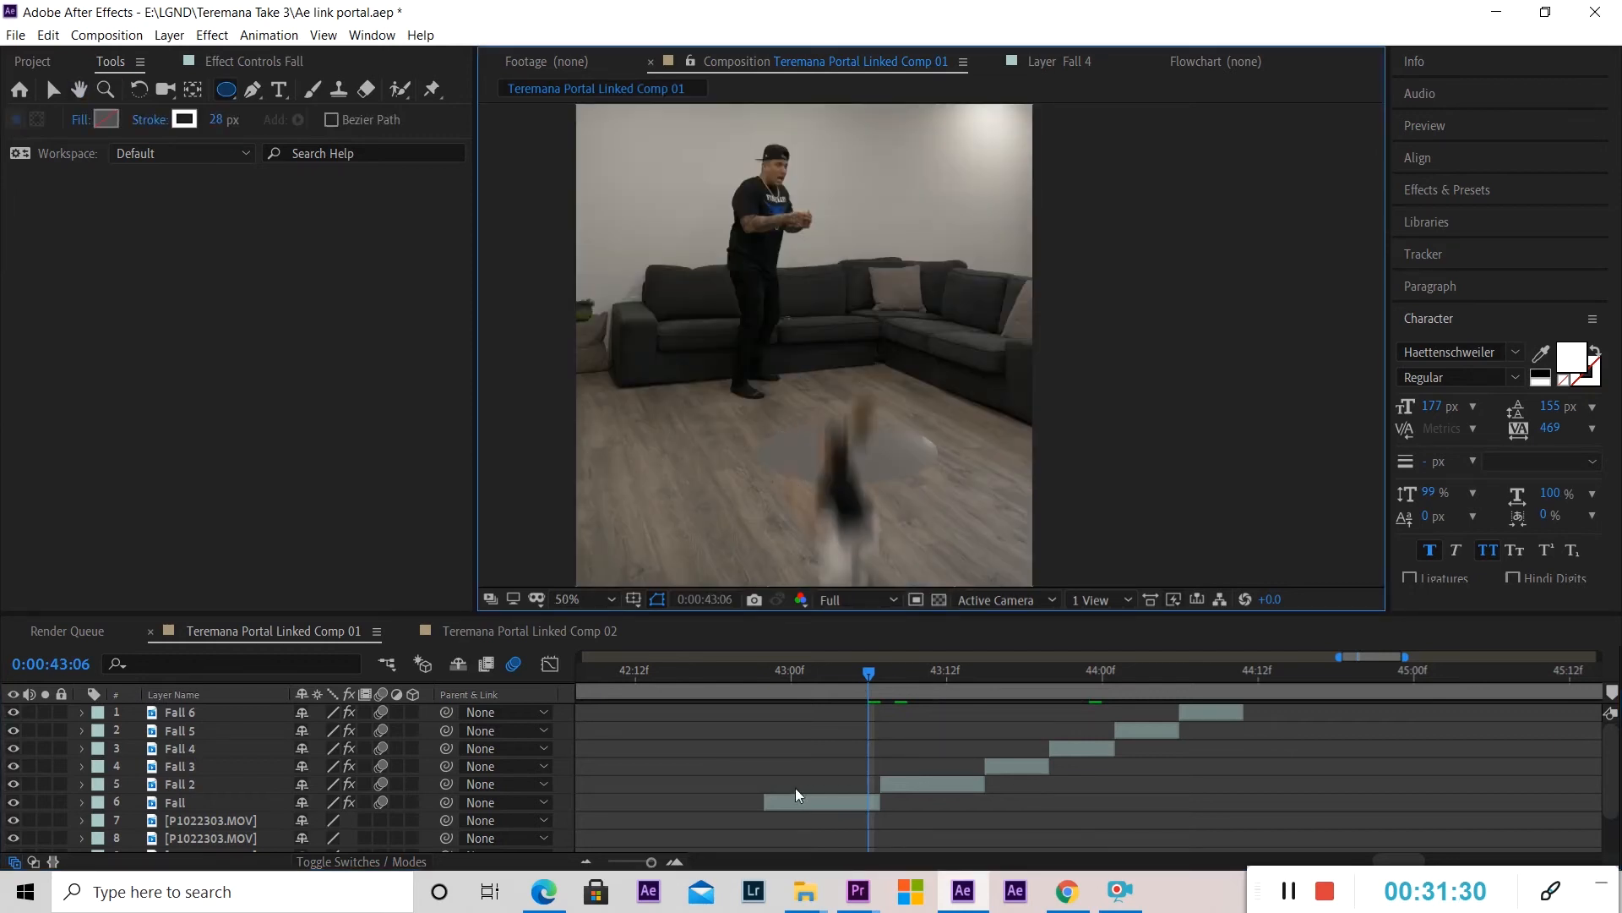
Pre-compose the six layers from Fall to Fall 6 into a composition named "Fall cycle", moving all attributes.
{"action": "left_click", "coordinate": [184, 803]}
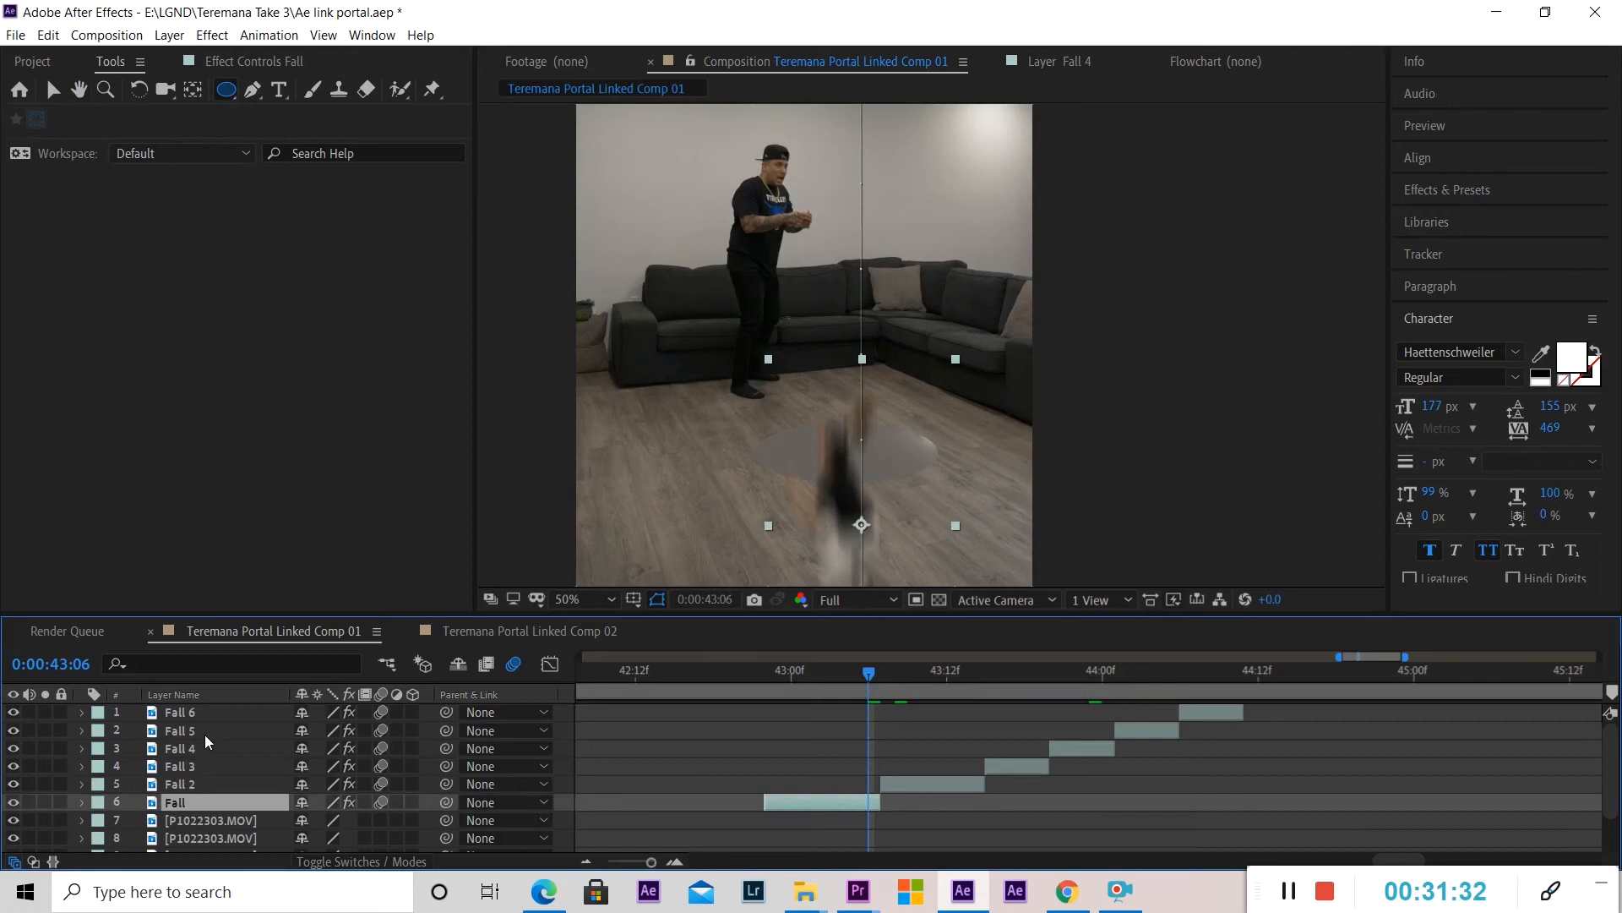
{"action": "left_click", "coordinate": [204, 710], "text": "shift"}
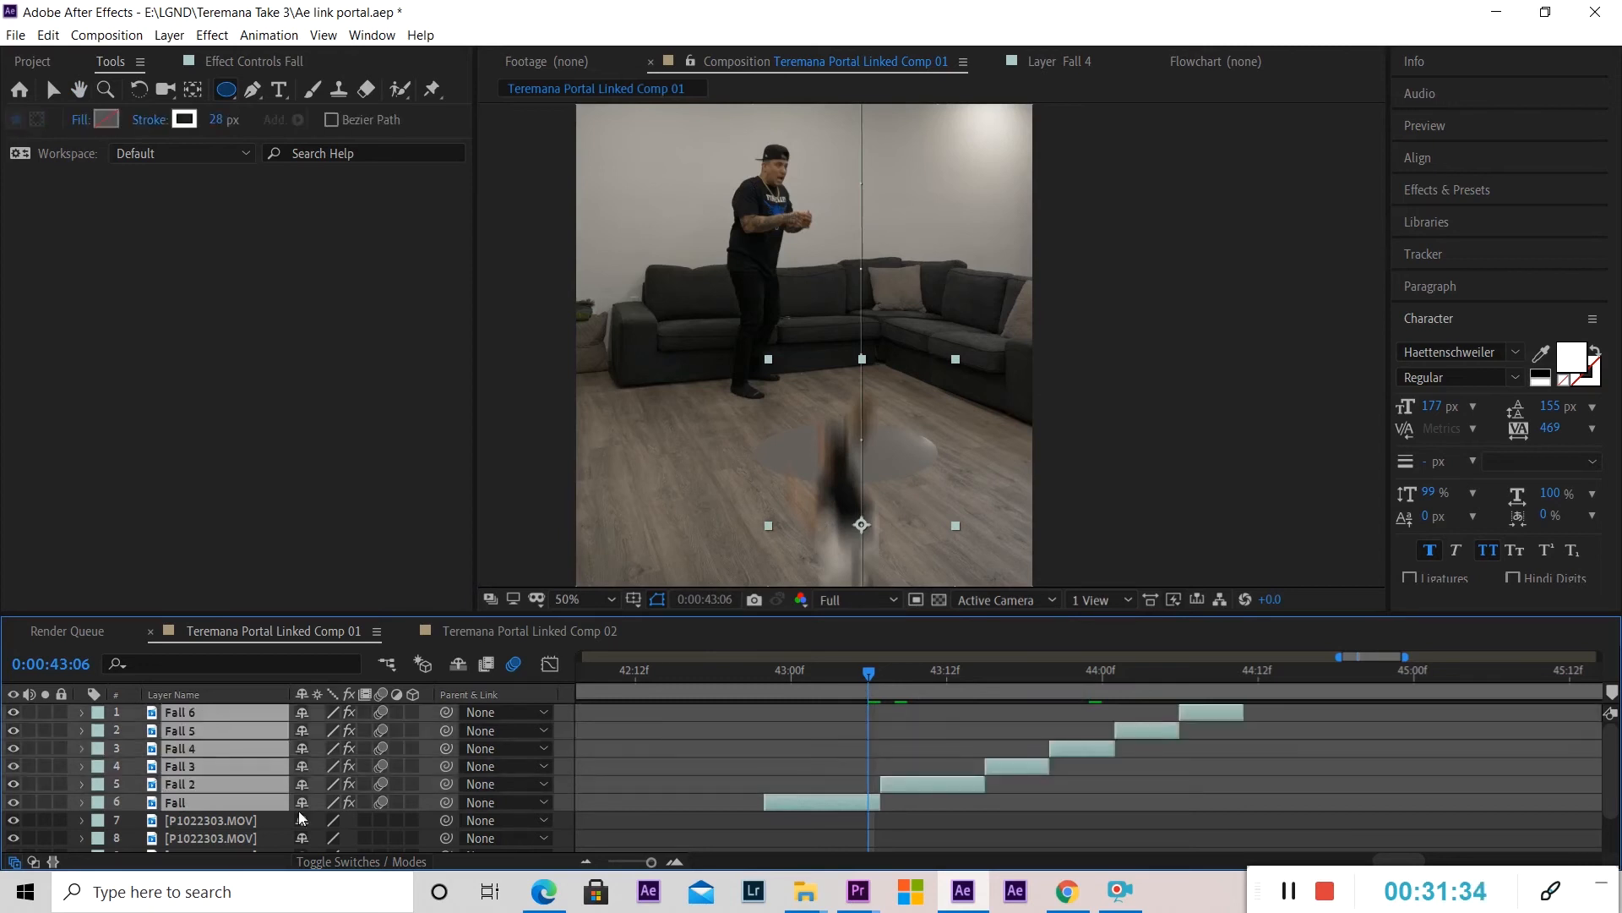
{"action": "right_click", "coordinate": [894, 789]}
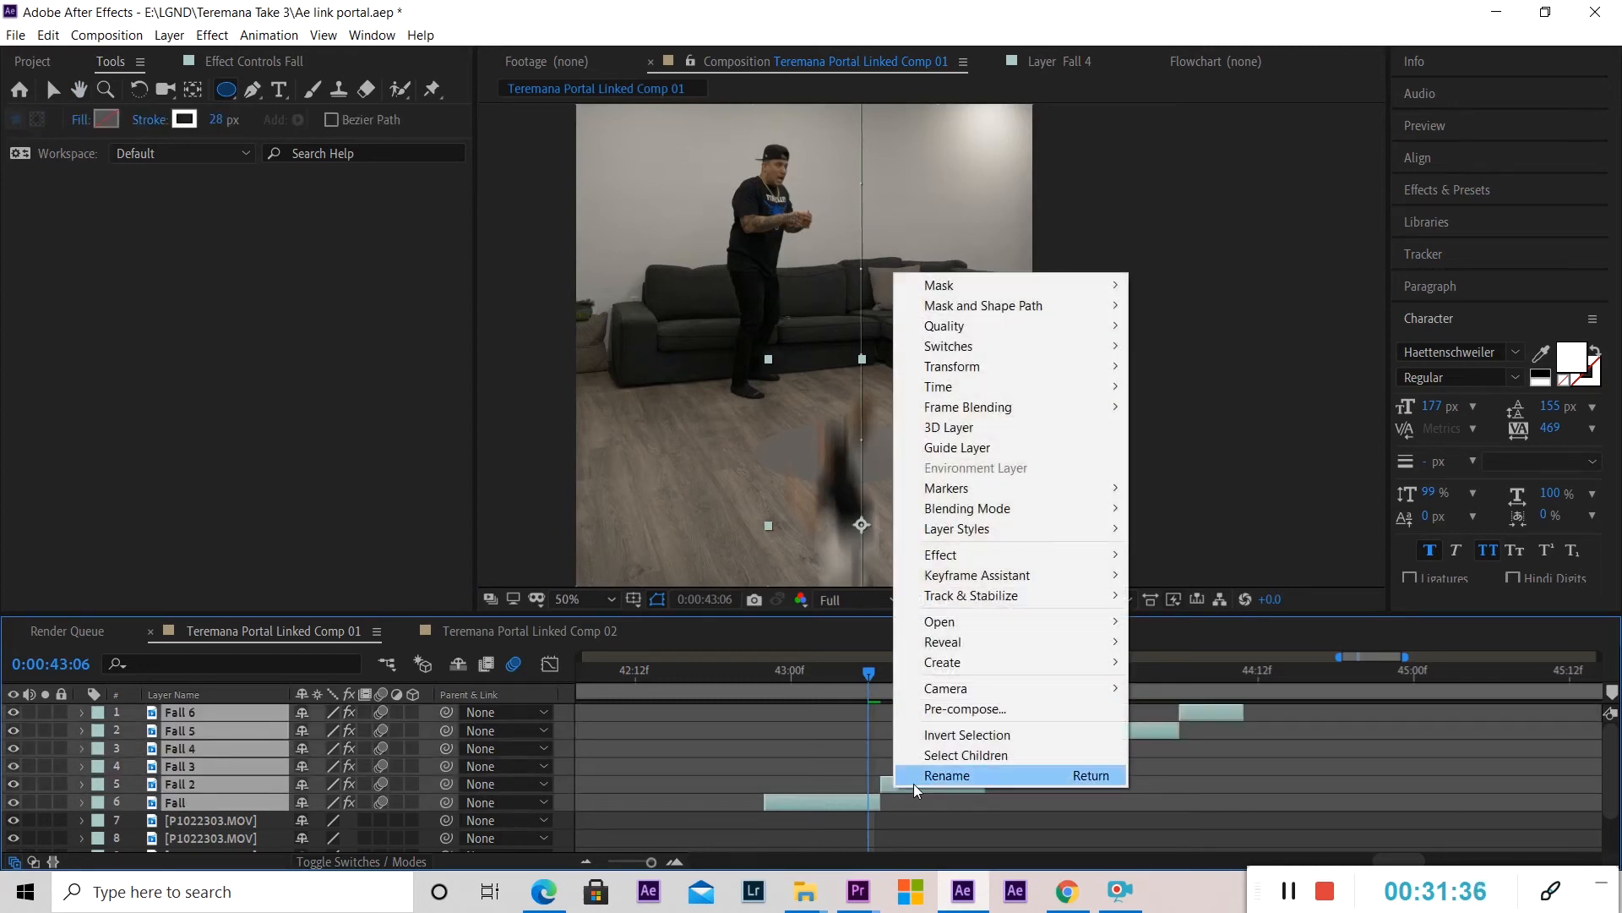
{"action": "left_click", "coordinate": [978, 708]}
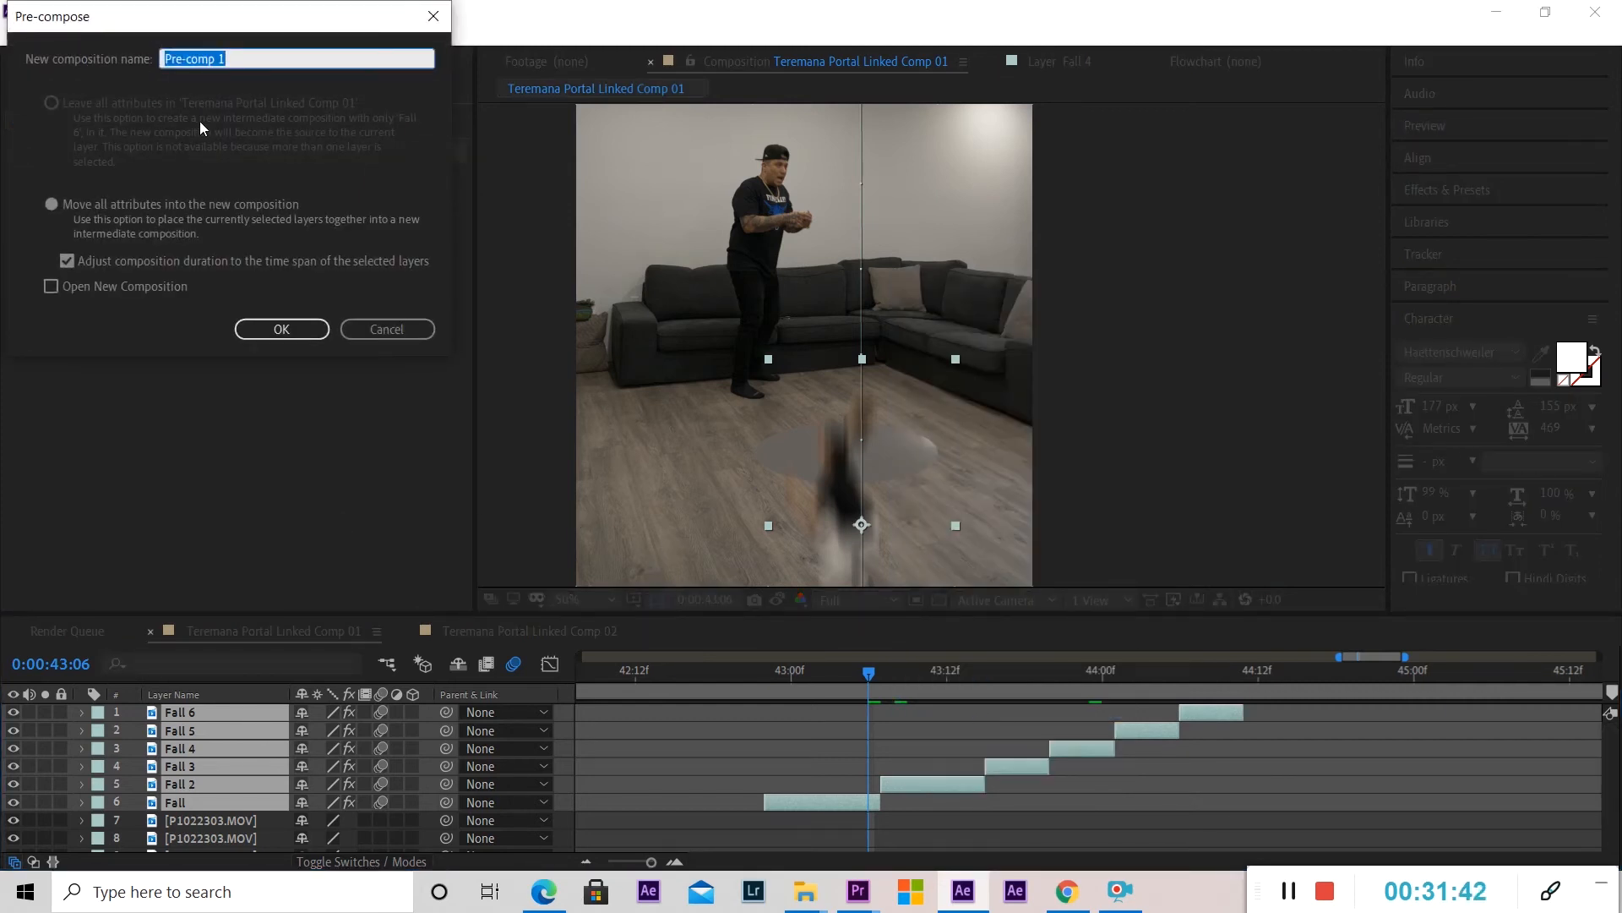
{"action": "left_click_drag", "start_coordinate": [236, 61], "coordinate": [124, 55]}
{"action": "type", "text": "Fall cycle"}
{"action": "left_click", "coordinate": [278, 331]}
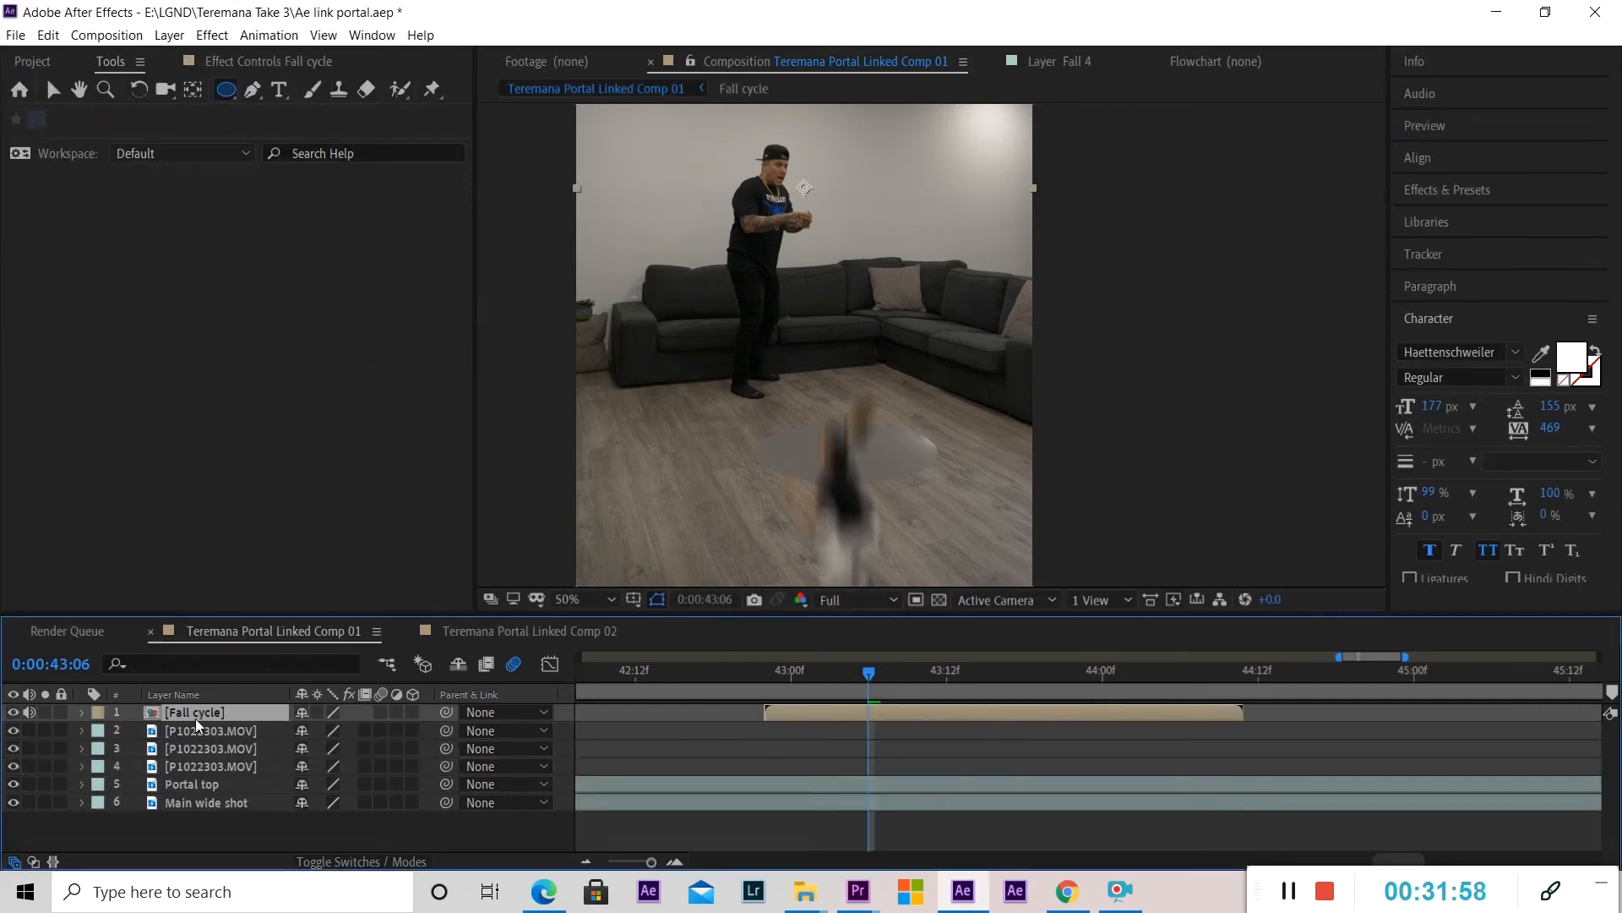
At 0:00:42:23, start a Pen mask on the Fall cycle layer, tracing a curve along the ceiling portal's upper rim.
{"action": "left_click", "coordinate": [876, 728]}
{"action": "left_click", "coordinate": [855, 710]}
{"action": "scroll", "coordinate": [892, 342], "scroll_direction": "up", "scroll_amount": 10}
{"action": "scroll", "coordinate": [839, 321], "scroll_direction": "up", "scroll_amount": 2}
{"action": "scroll", "coordinate": [840, 321], "scroll_direction": "down", "scroll_amount": 2}
{"action": "left_click_drag", "start_coordinate": [866, 674], "coordinate": [778, 673]}
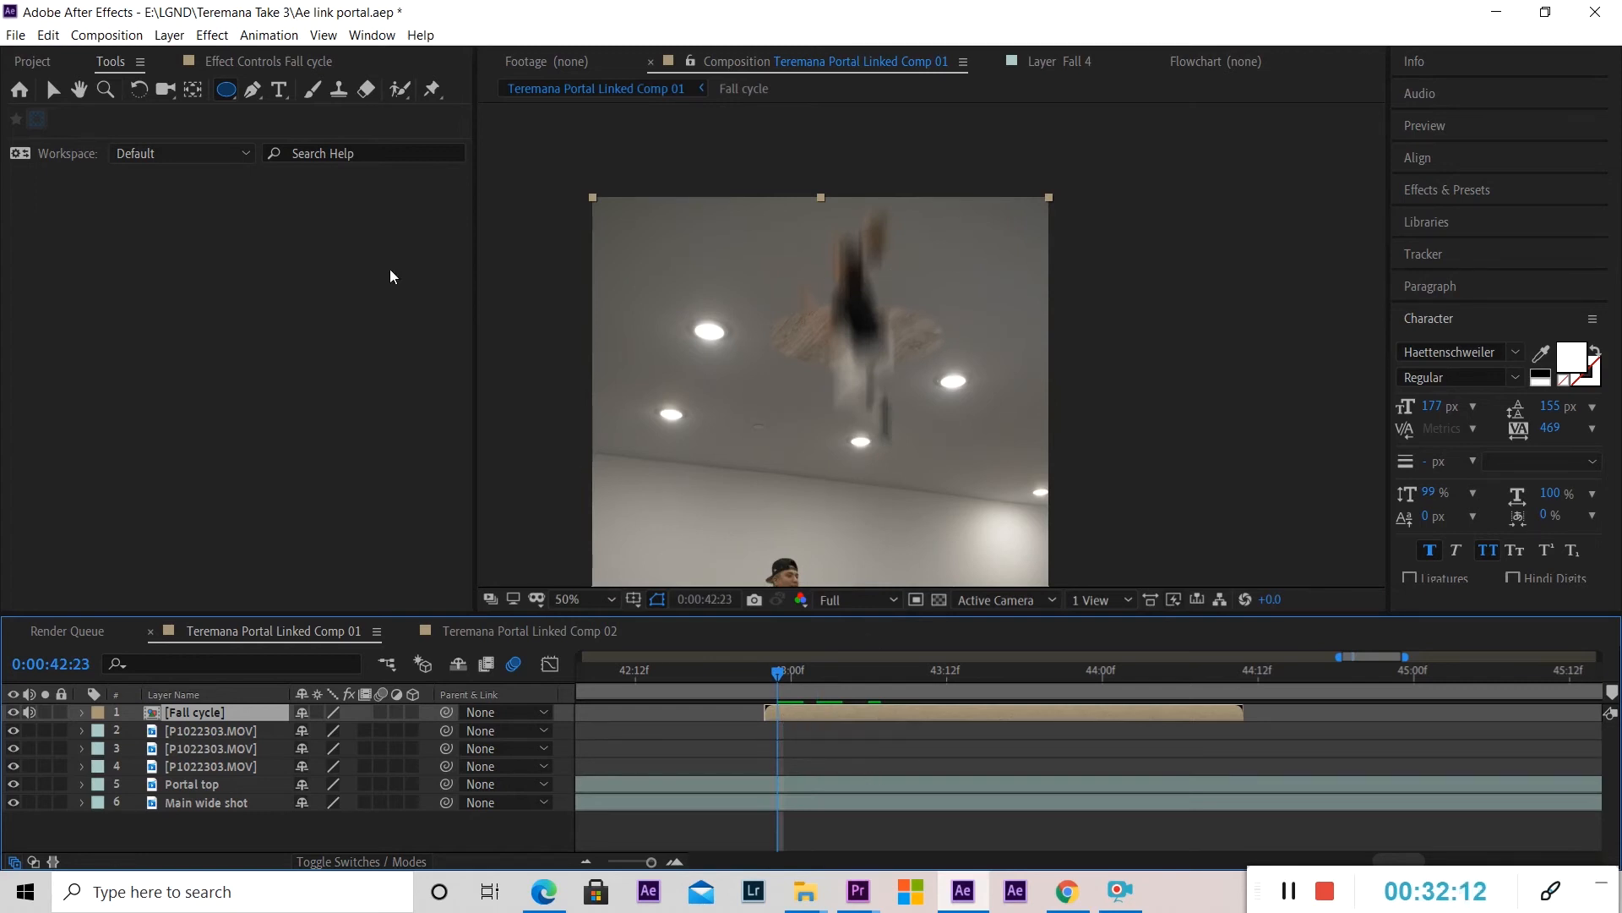
{"action": "left_click", "coordinate": [252, 90]}
{"action": "scroll", "coordinate": [961, 345], "scroll_direction": "up", "scroll_amount": 4}
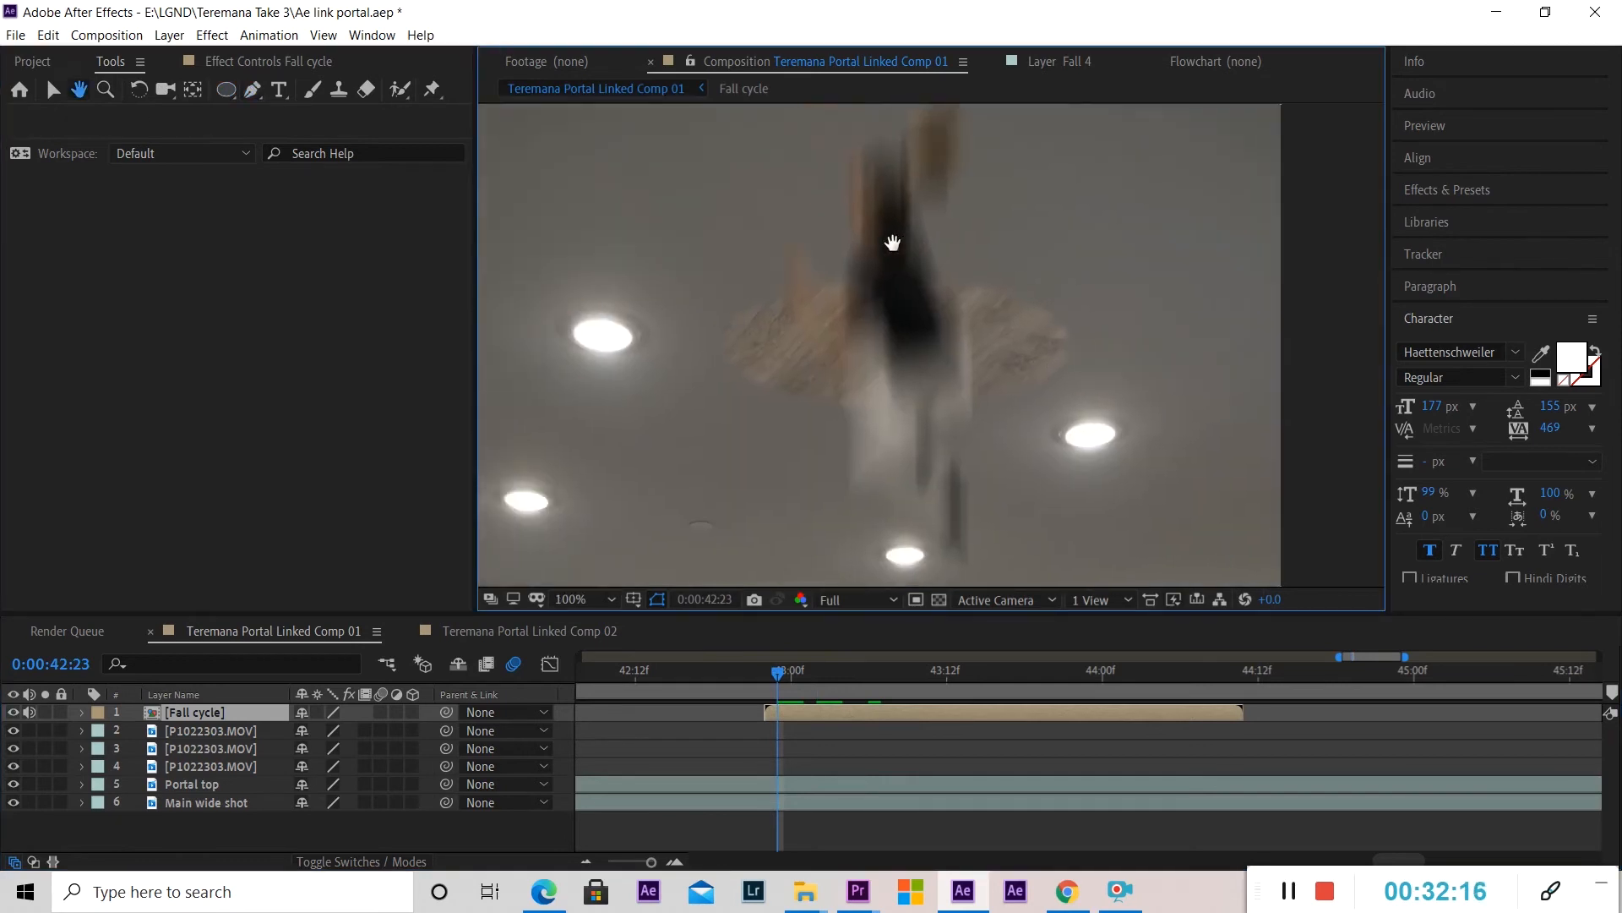
{"action": "left_click_drag", "start_coordinate": [744, 272], "coordinate": [851, 347]}
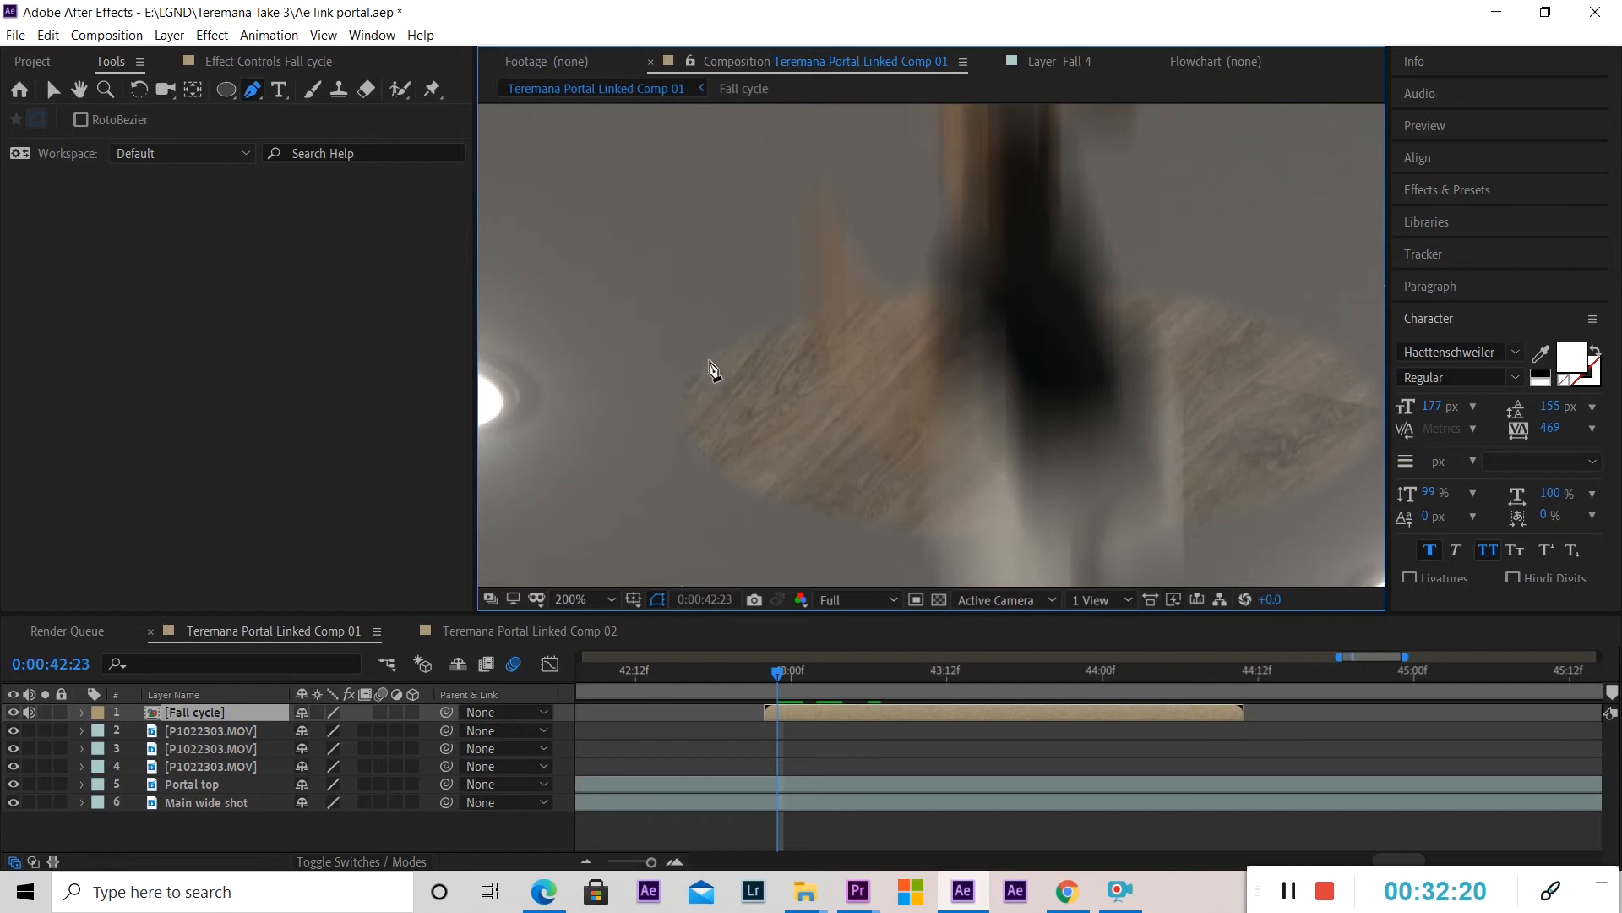
{"action": "left_click", "coordinate": [709, 362]}
{"action": "left_click_drag", "start_coordinate": [914, 372], "coordinate": [701, 391]}
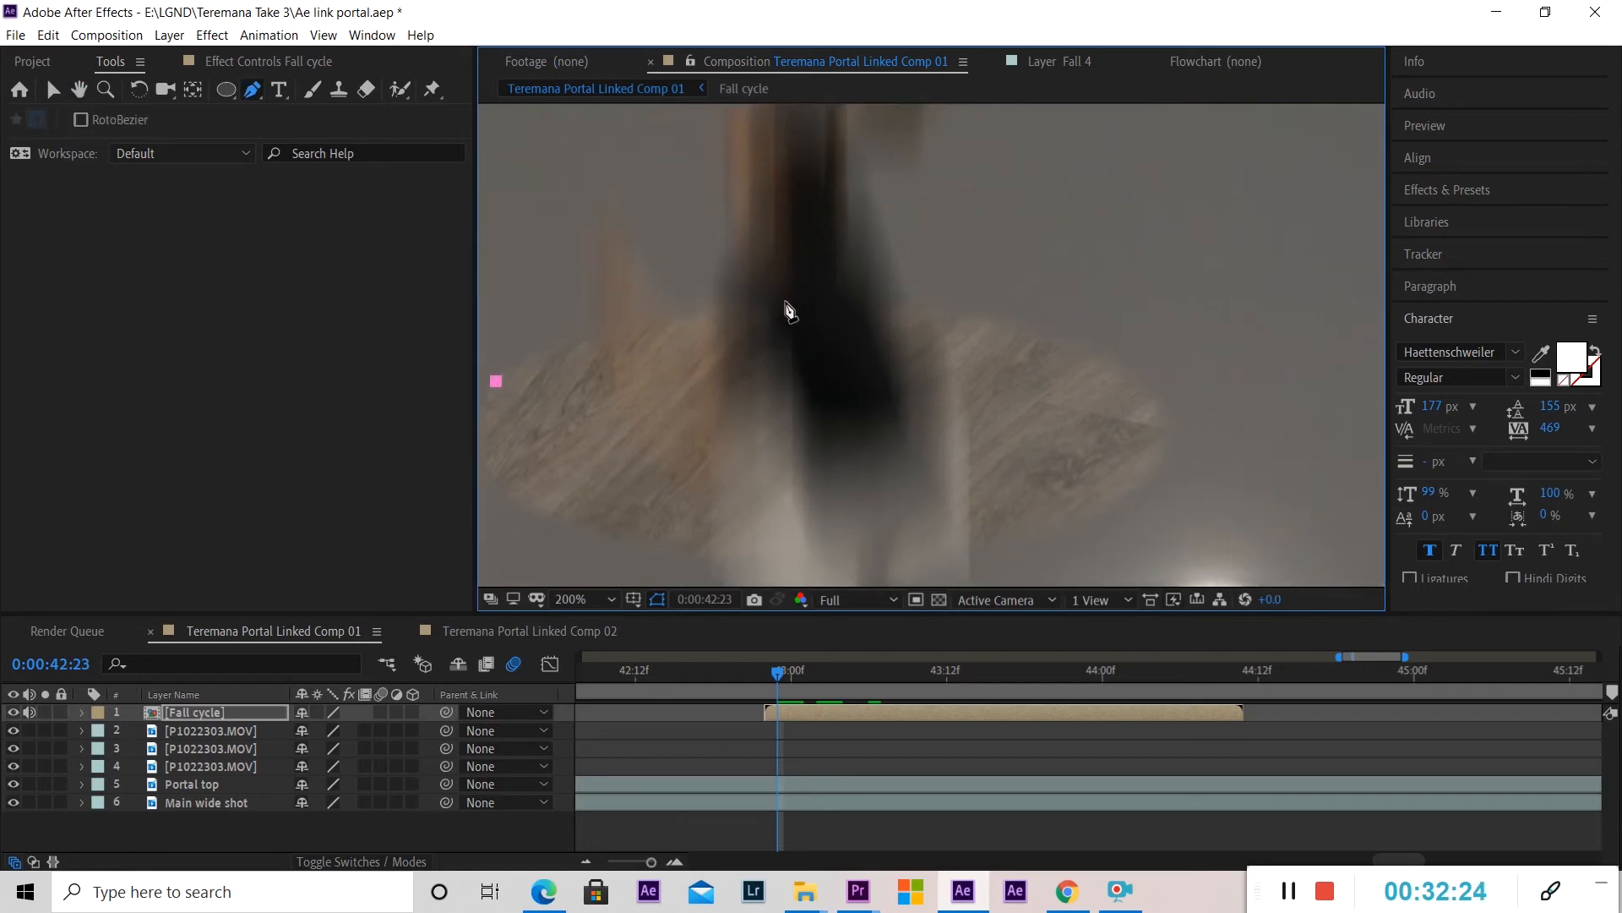
{"action": "left_click_drag", "start_coordinate": [793, 308], "coordinate": [1000, 299]}
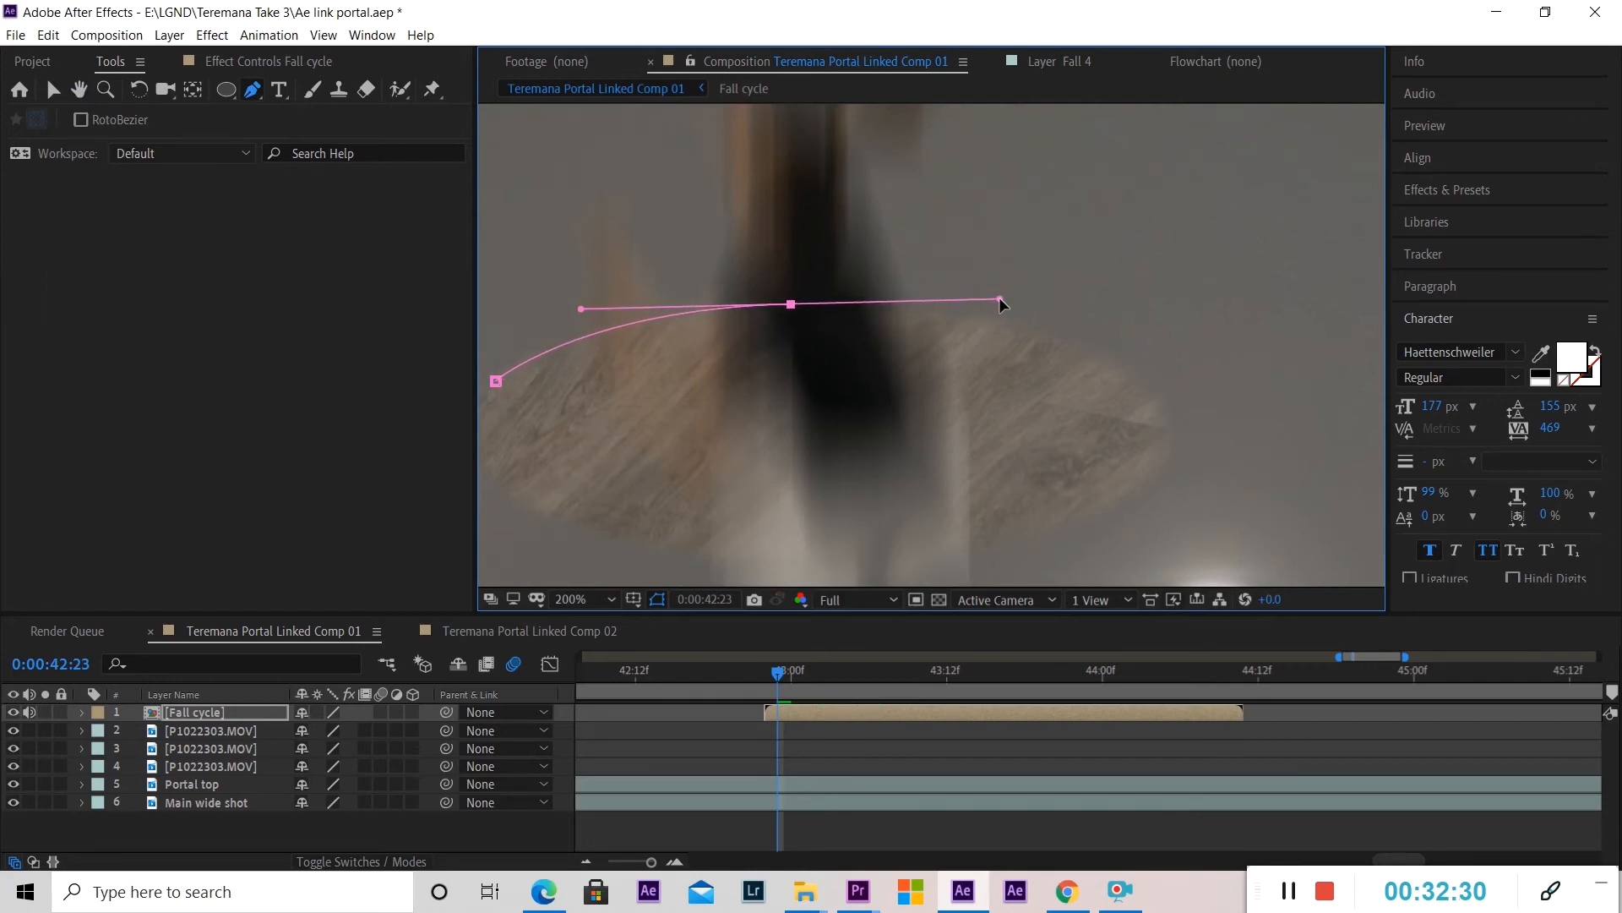
{"action": "left_click_drag", "start_coordinate": [1018, 463], "coordinate": [1090, 378]}
{"action": "left_click_drag", "start_coordinate": [1246, 348], "coordinate": [1260, 420]}
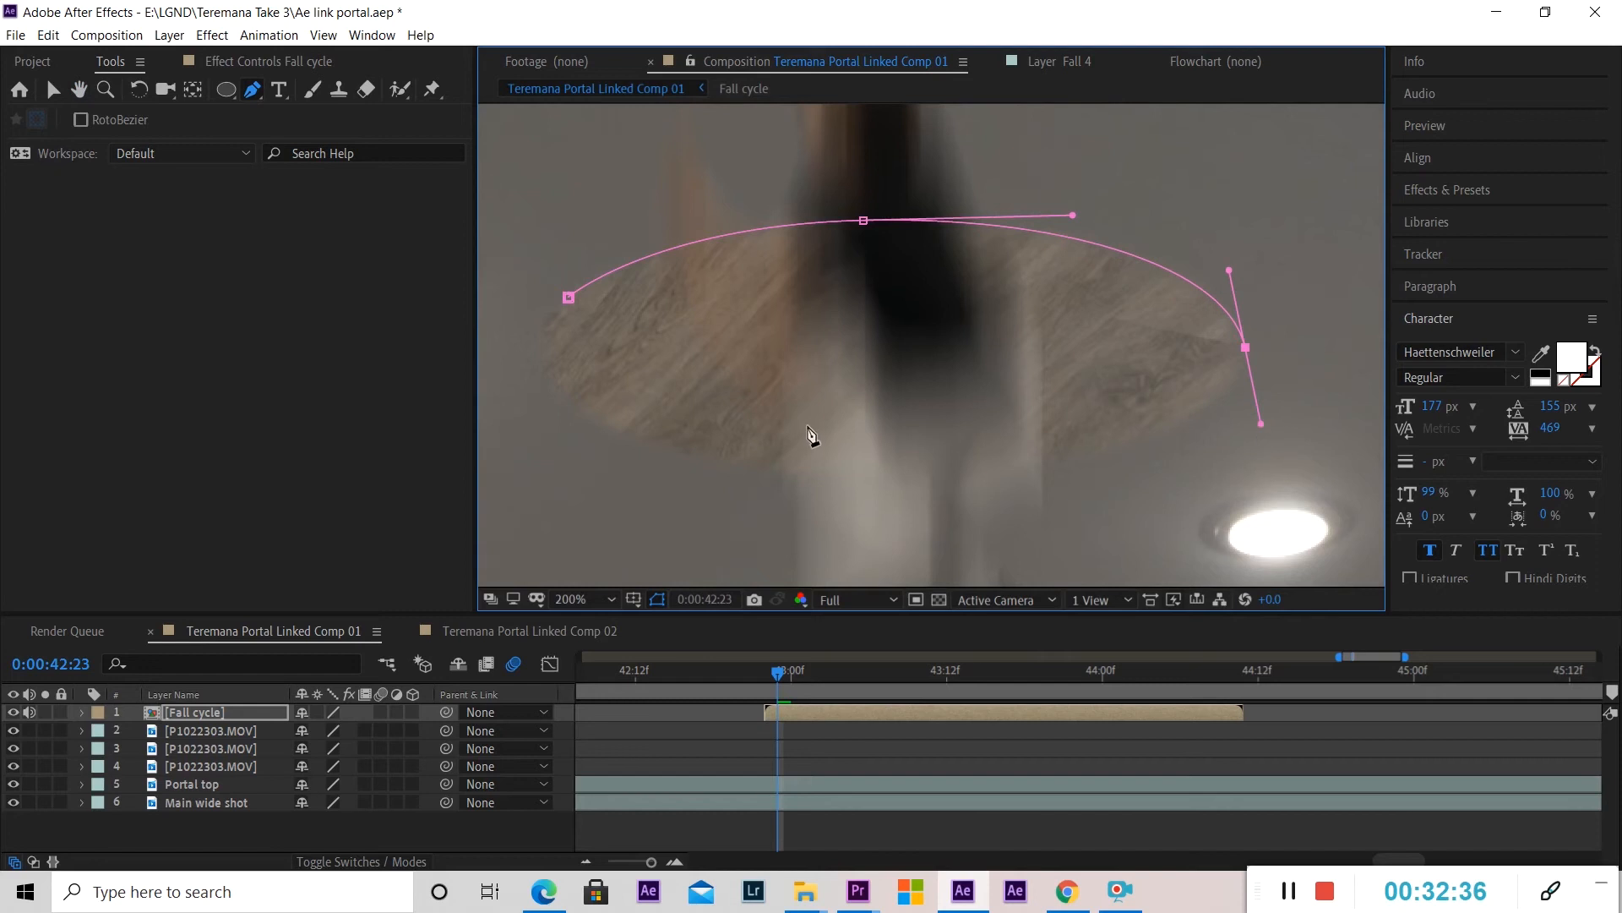
Extend the Fall cycle mask down to the floor portal and trace its front rim from right to left.
{"action": "scroll", "coordinate": [840, 467], "scroll_direction": "down", "scroll_amount": 4}
{"action": "scroll", "coordinate": [968, 328], "scroll_direction": "down", "scroll_amount": 2}
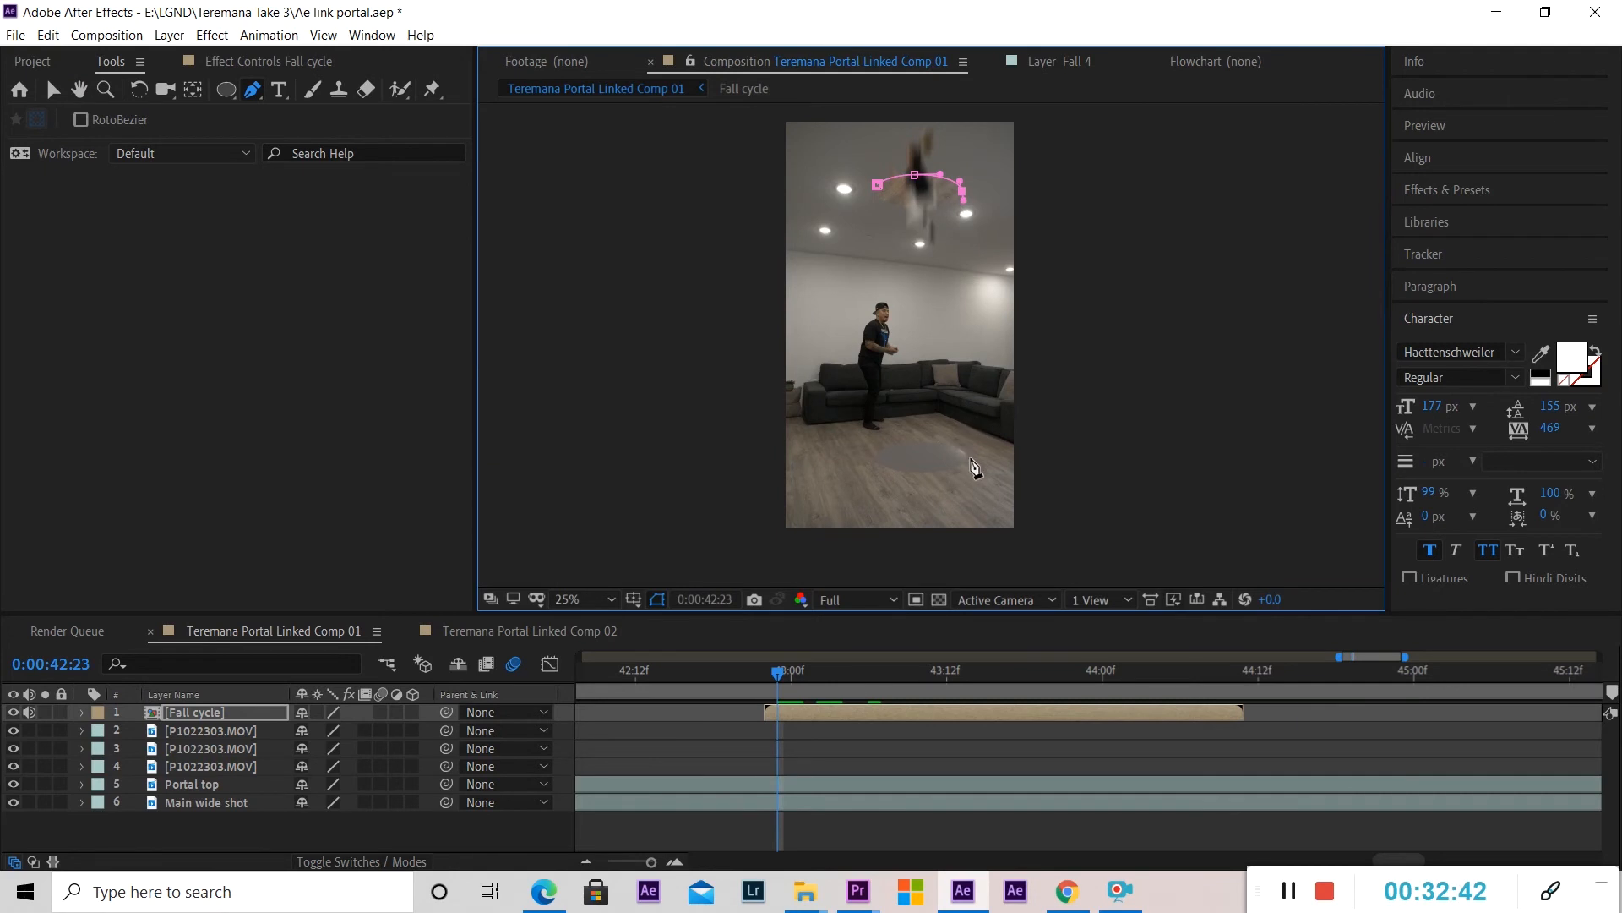
{"action": "scroll", "coordinate": [971, 468], "scroll_direction": "up", "scroll_amount": 6}
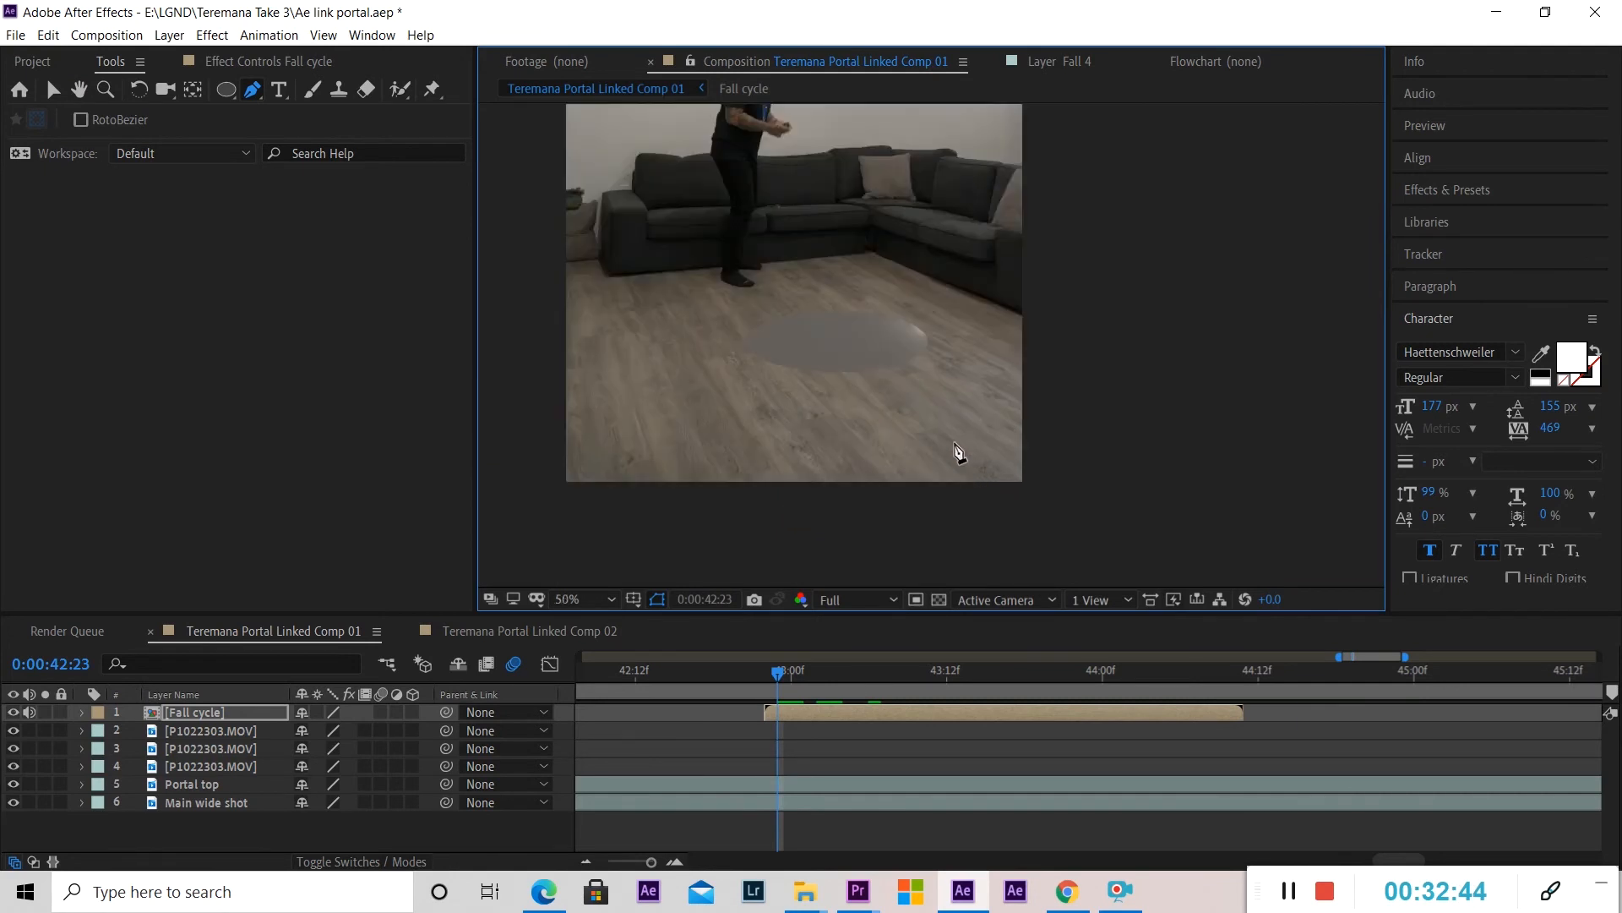
{"action": "key", "text": "g"}
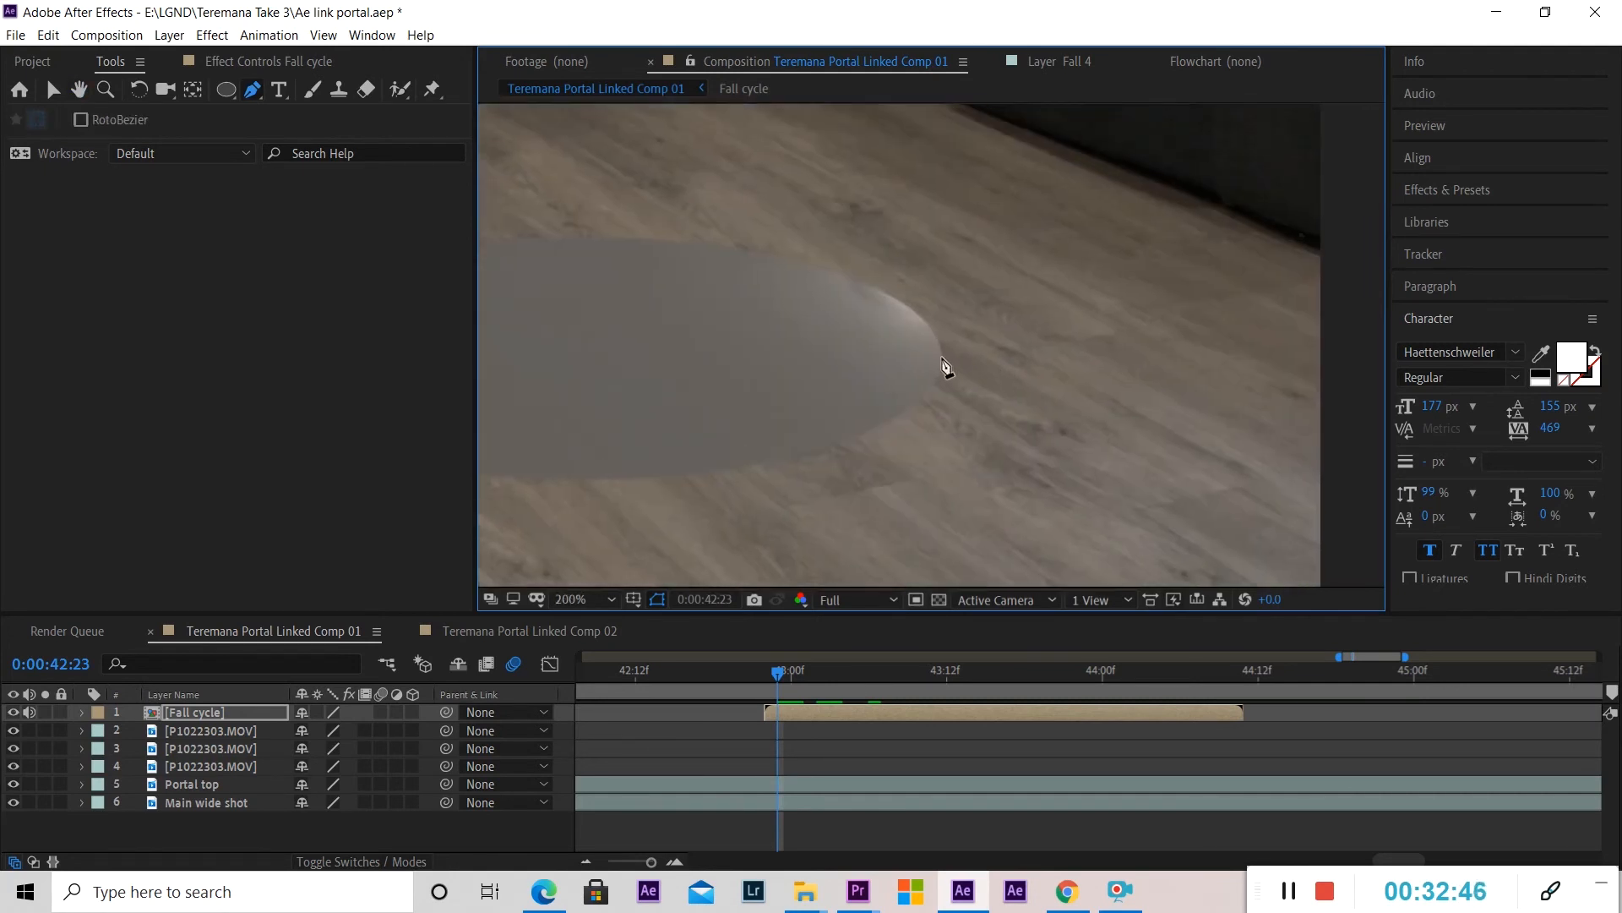
{"action": "left_click", "coordinate": [942, 360]}
{"action": "left_click_drag", "start_coordinate": [784, 429], "coordinate": [1112, 340]}
{"action": "left_click_drag", "start_coordinate": [919, 393], "coordinate": [594, 391]}
{"action": "left_click_drag", "start_coordinate": [549, 284], "coordinate": [743, 288]}
Close the Fall cycle mask at its starting point on the left end of the ceiling portal.
{"action": "key", "text": "comma"}
{"action": "left_click_drag", "start_coordinate": [1066, 352], "coordinate": [1010, 563]}
{"action": "scroll", "coordinate": [917, 297], "scroll_direction": "down", "scroll_amount": 1}
{"action": "left_click_drag", "start_coordinate": [920, 245], "coordinate": [915, 459]}
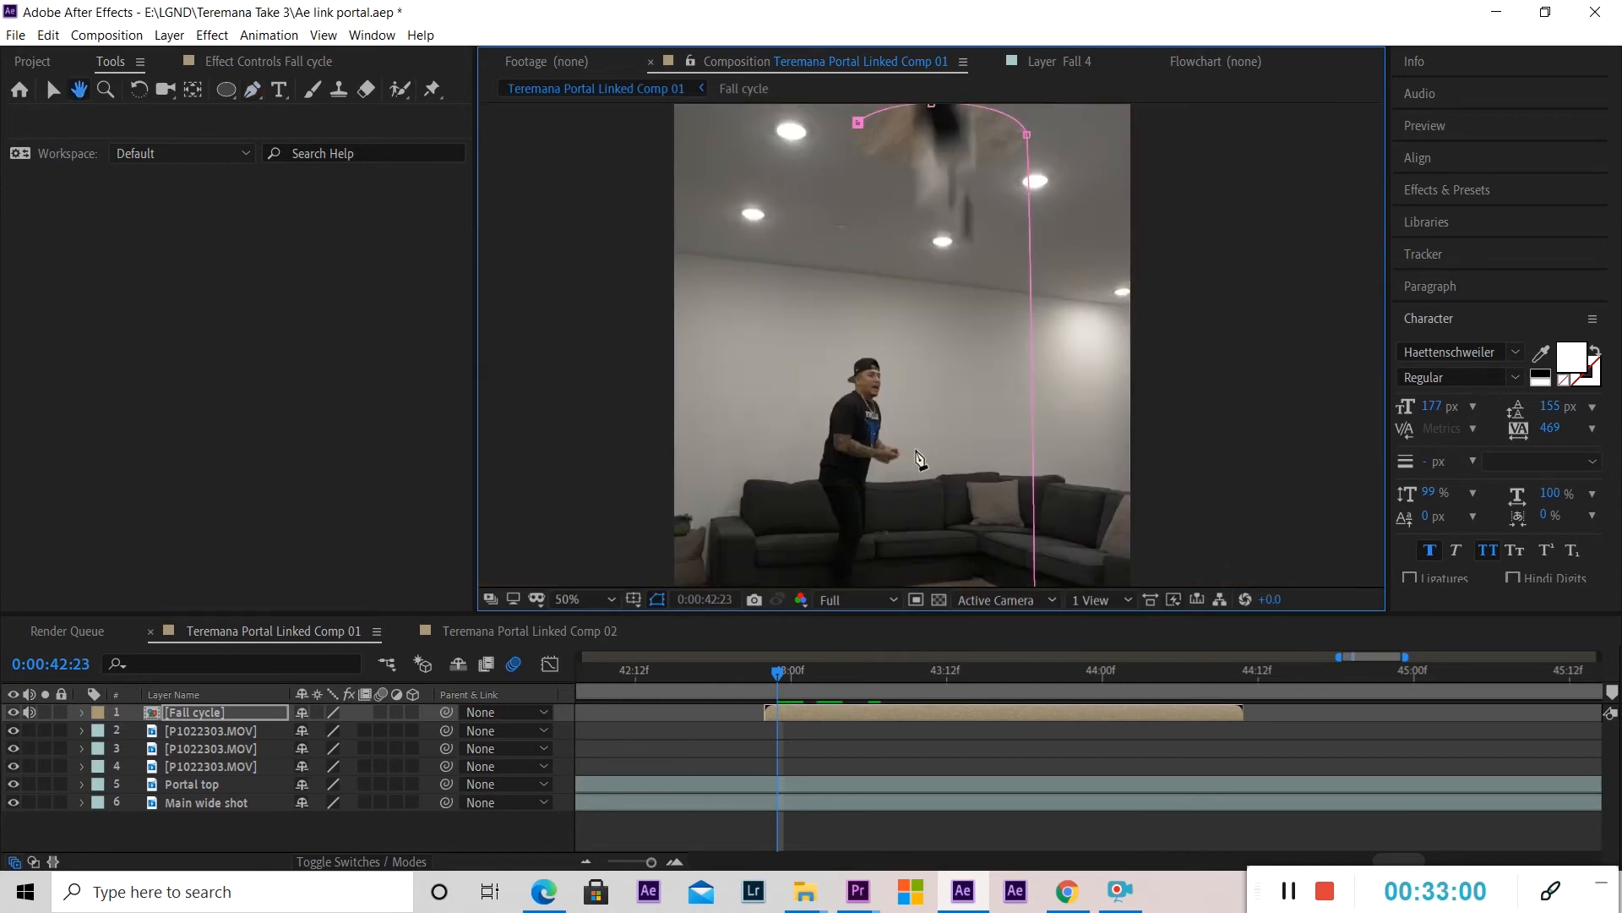
{"action": "left_click_drag", "start_coordinate": [892, 278], "coordinate": [913, 330]}
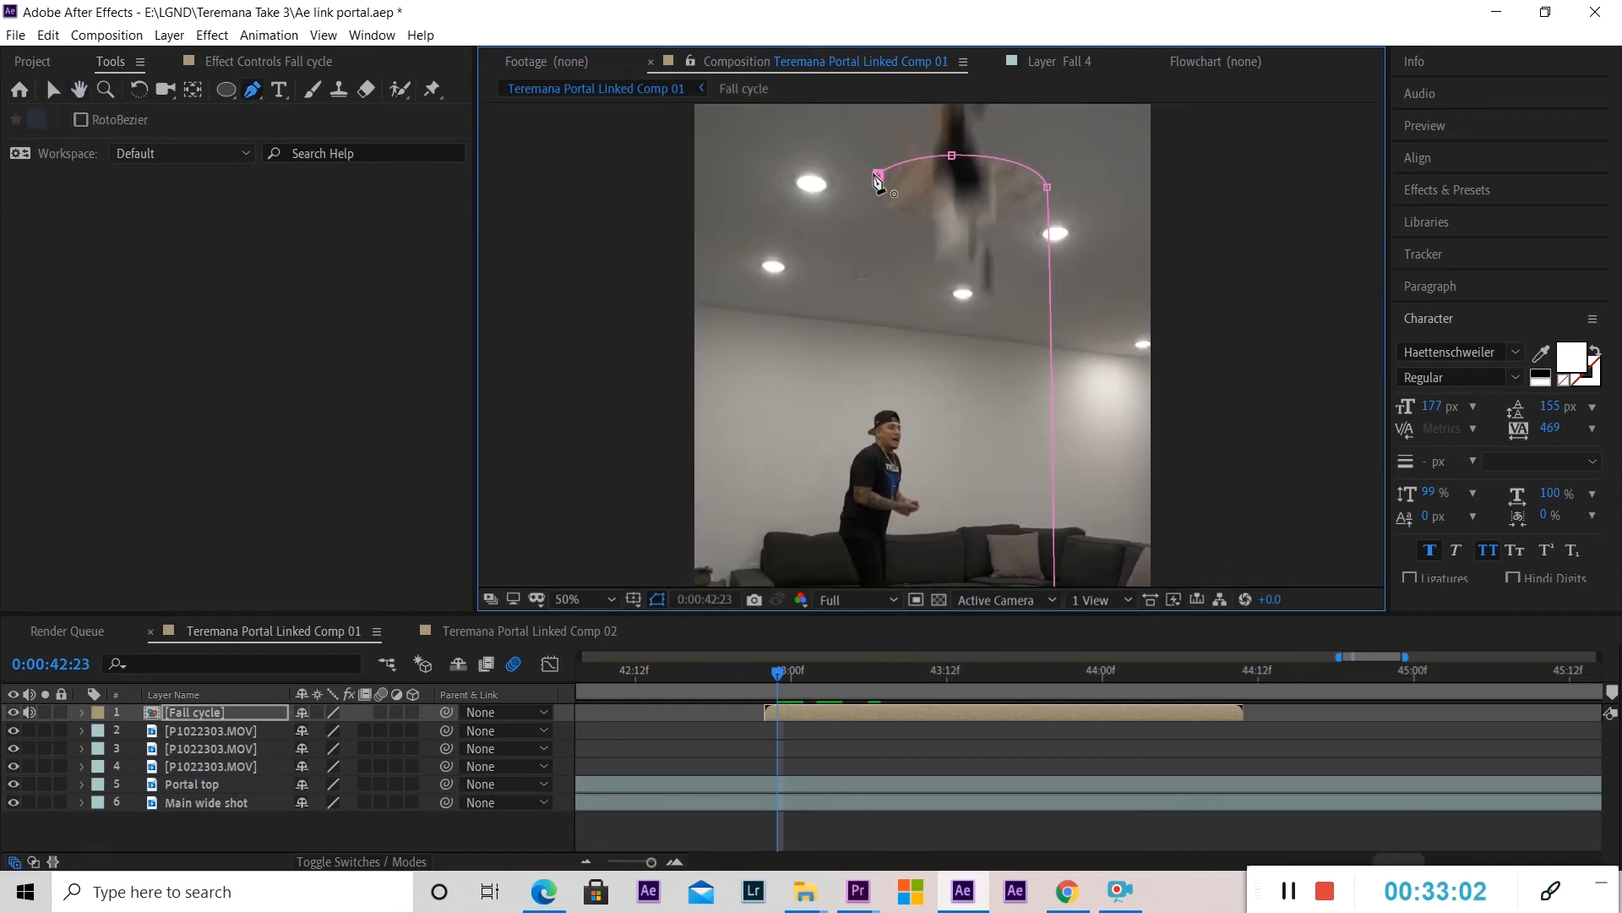
{"action": "scroll", "coordinate": [879, 180], "scroll_direction": "up", "scroll_amount": 3}
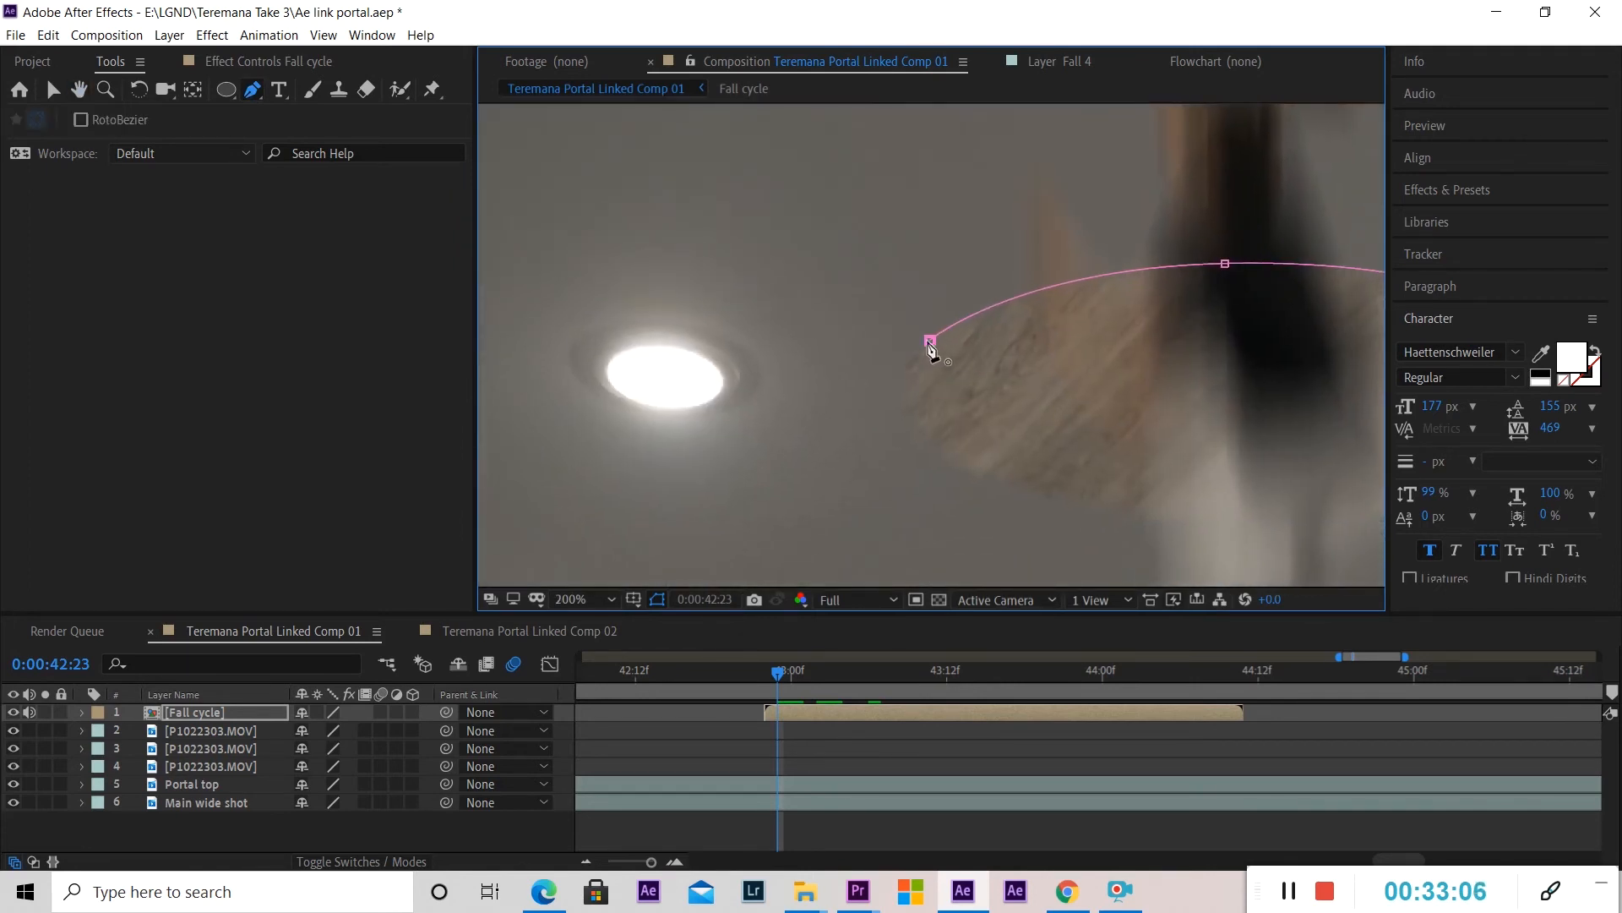
{"action": "left_click", "coordinate": [930, 343]}
{"action": "scroll", "coordinate": [1058, 439], "scroll_direction": "down", "scroll_amount": 3}
{"action": "key", "text": "h"}
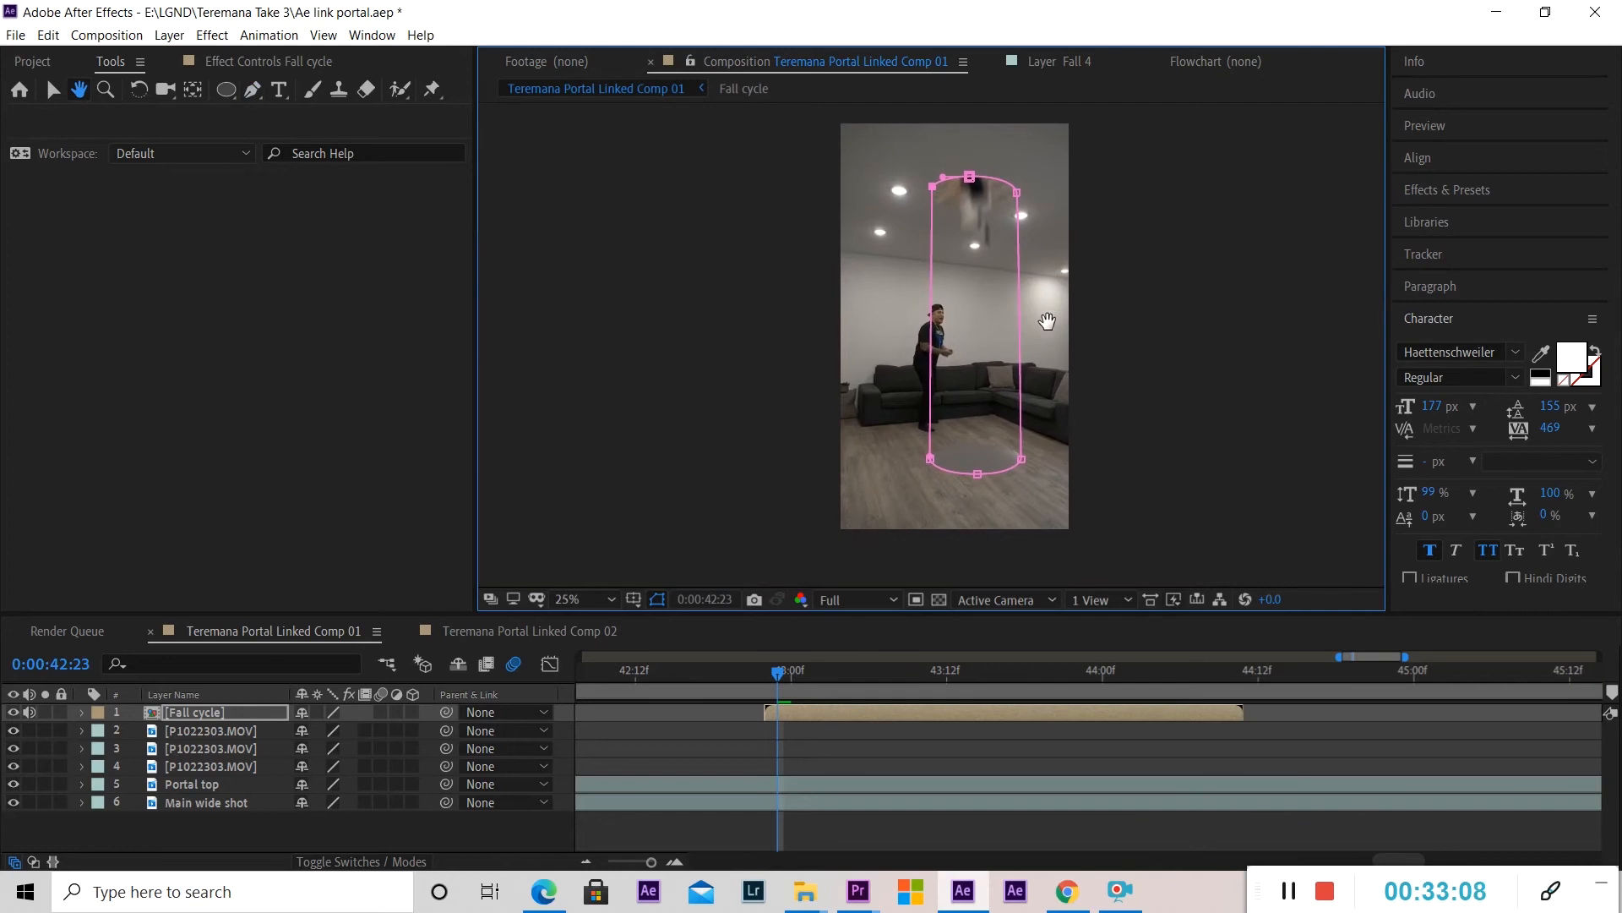
Deselect the layer and play back the masked fall from just before it begins.
{"action": "key", "text": "g"}
{"action": "key", "text": "period"}
{"action": "left_click", "coordinate": [886, 727]}
{"action": "left_click_drag", "start_coordinate": [779, 678], "coordinate": [745, 682]}
{"action": "key", "text": "Page_Down"}
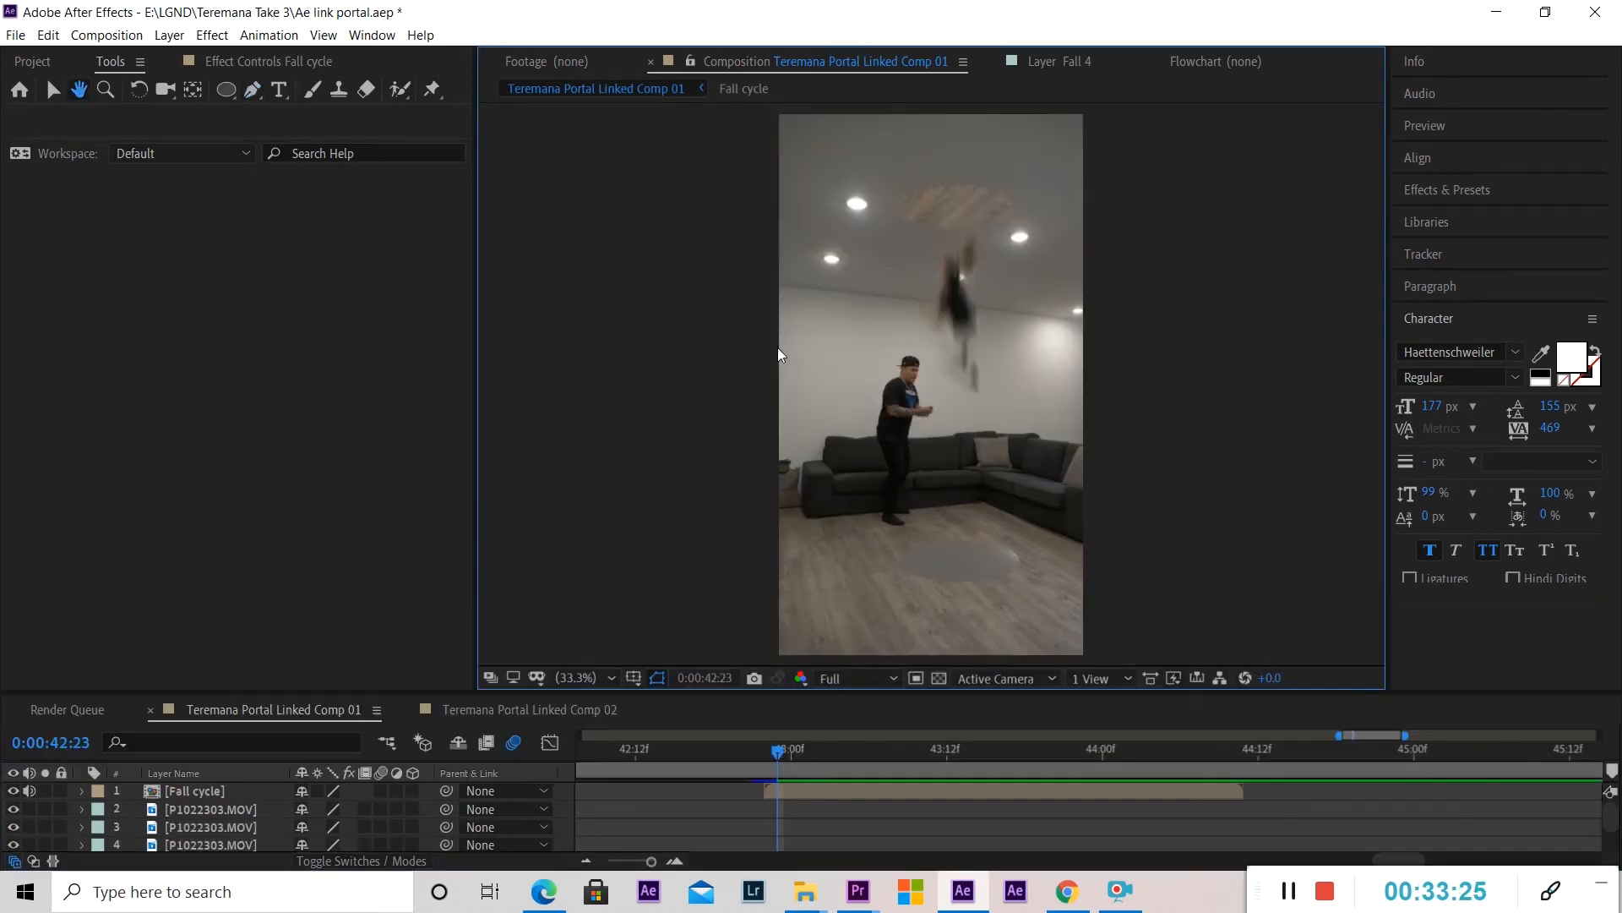
{"action": "key", "text": "space"}
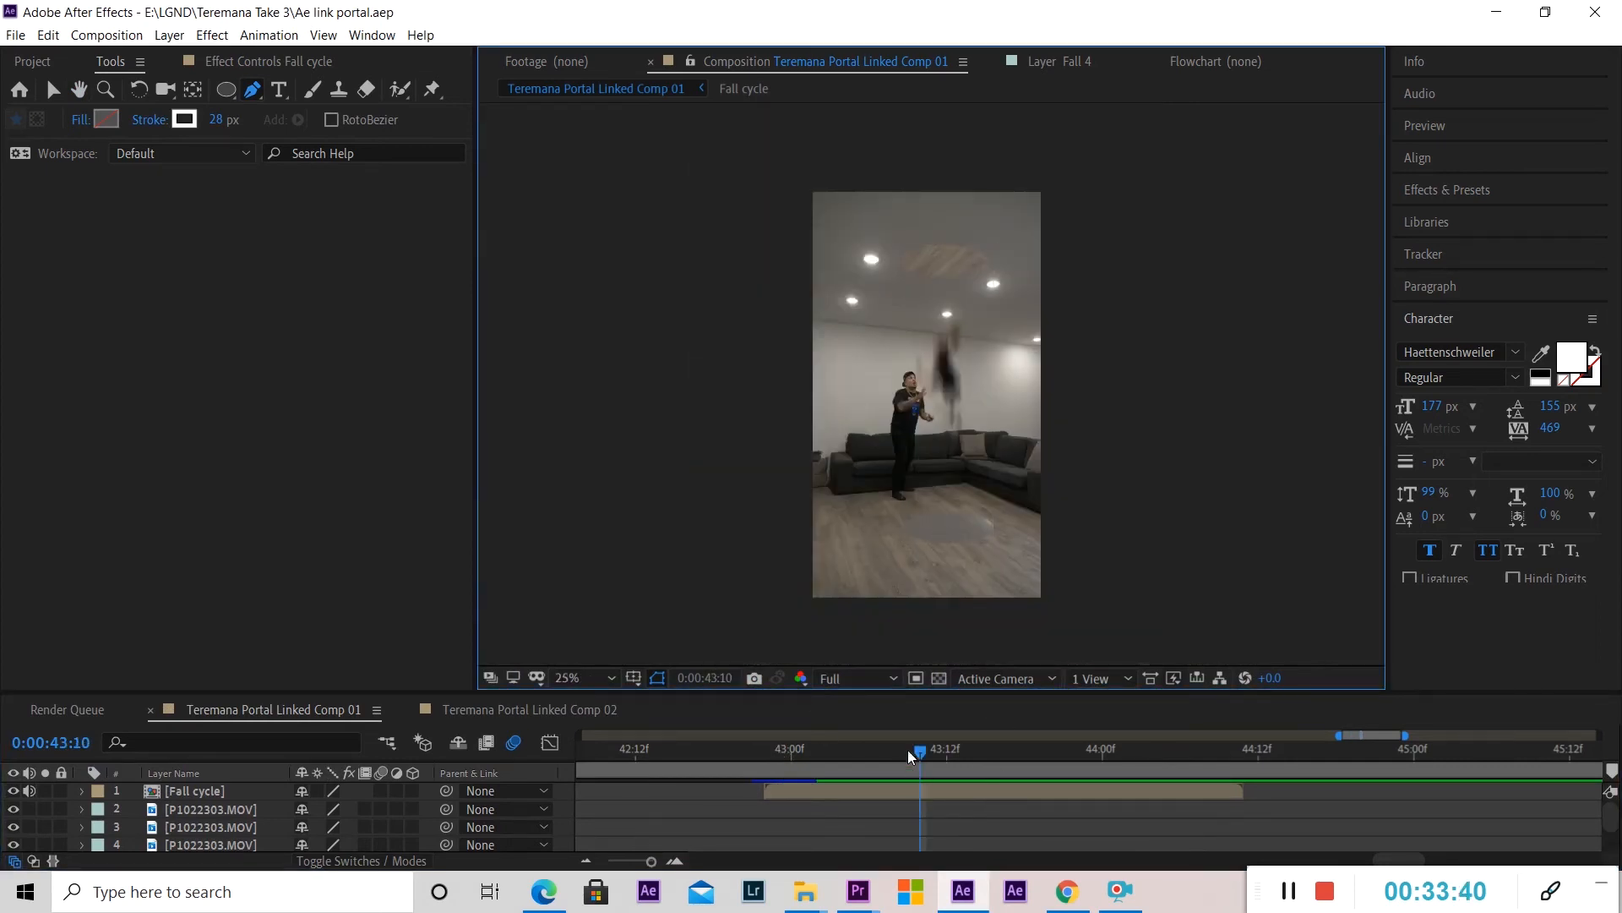
Inspect the ceiling portal's edge up close at 0:00:43:14 and enlarge the timeline to show all layers.
{"action": "left_click_drag", "start_coordinate": [907, 749], "coordinate": [972, 752]}
{"action": "scroll", "coordinate": [938, 264], "scroll_direction": "up", "scroll_amount": 4}
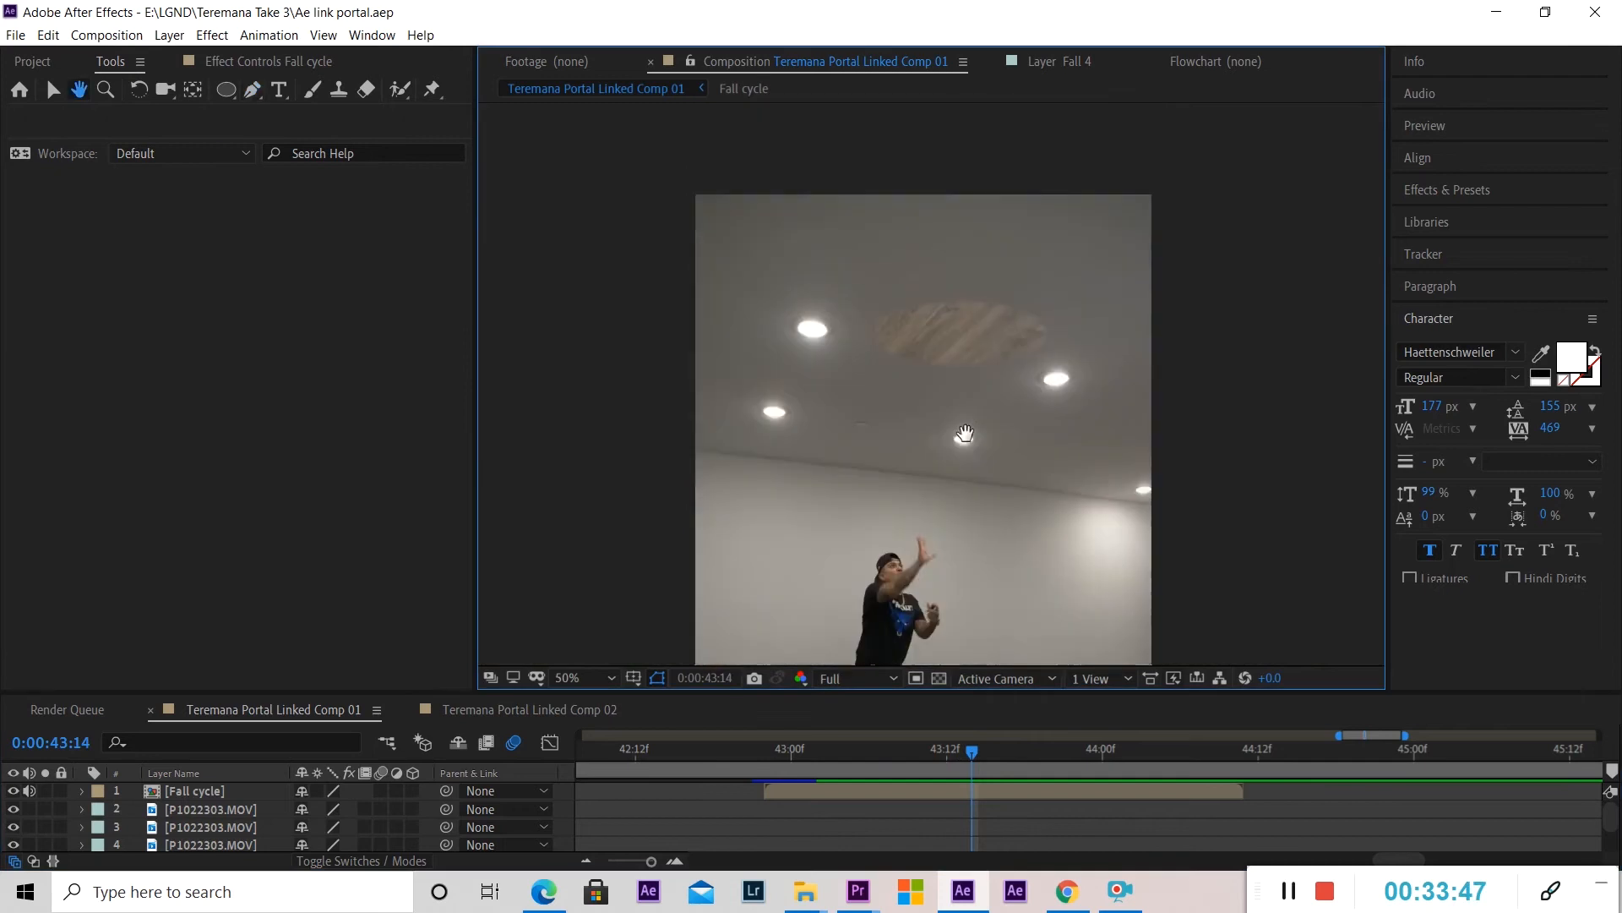
{"action": "scroll", "coordinate": [894, 387], "scroll_direction": "up", "scroll_amount": 1}
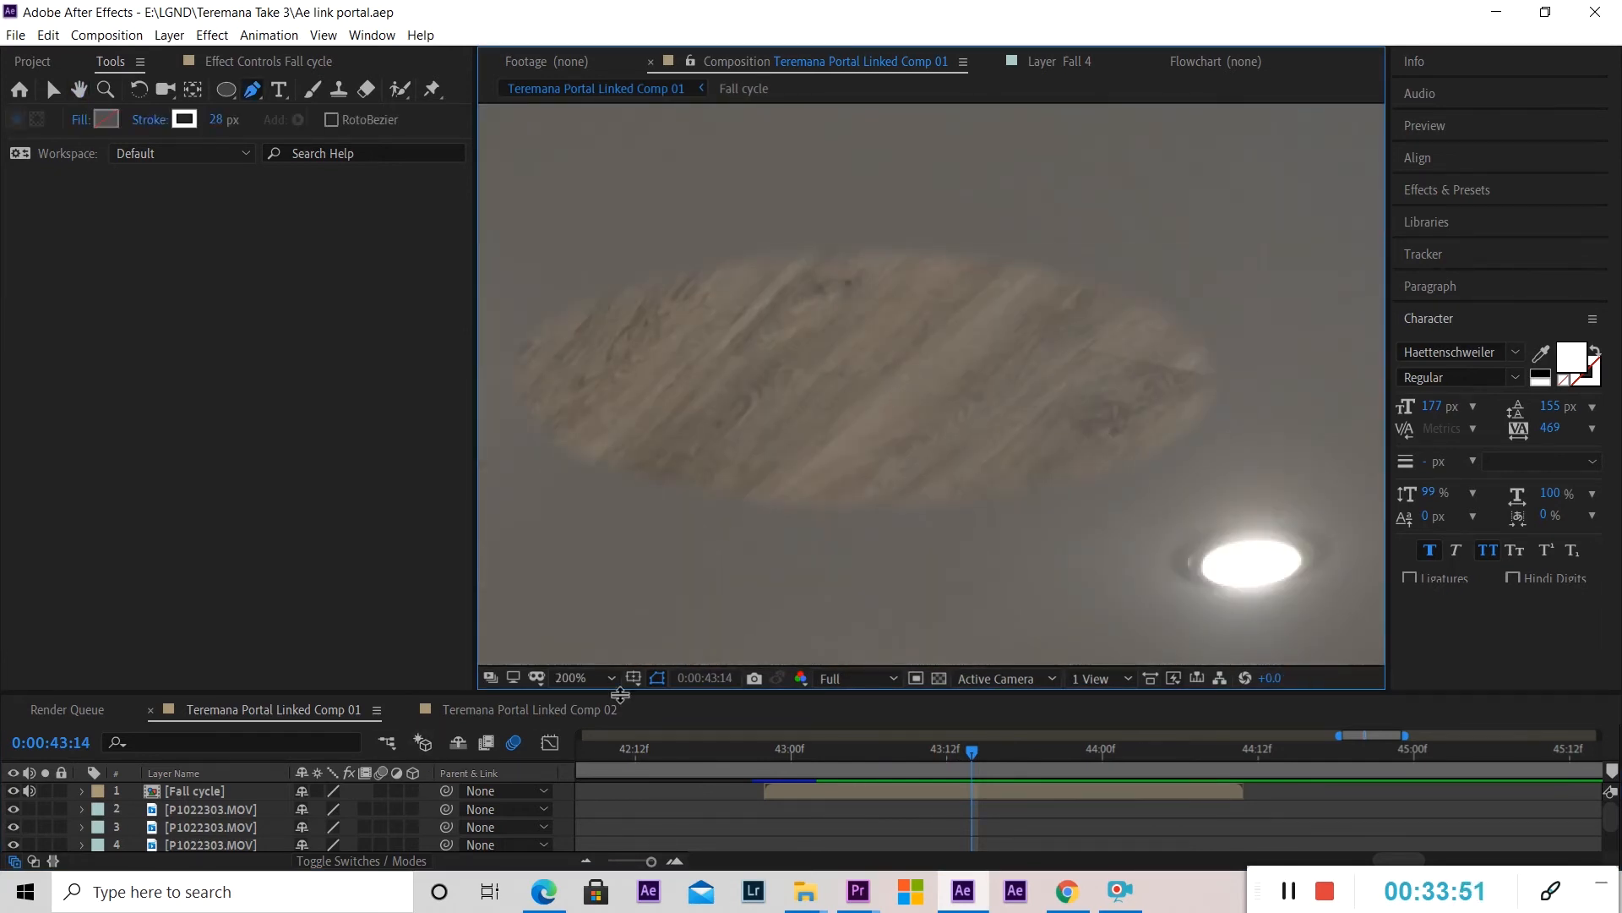
{"action": "left_click_drag", "start_coordinate": [624, 691], "coordinate": [624, 598]}
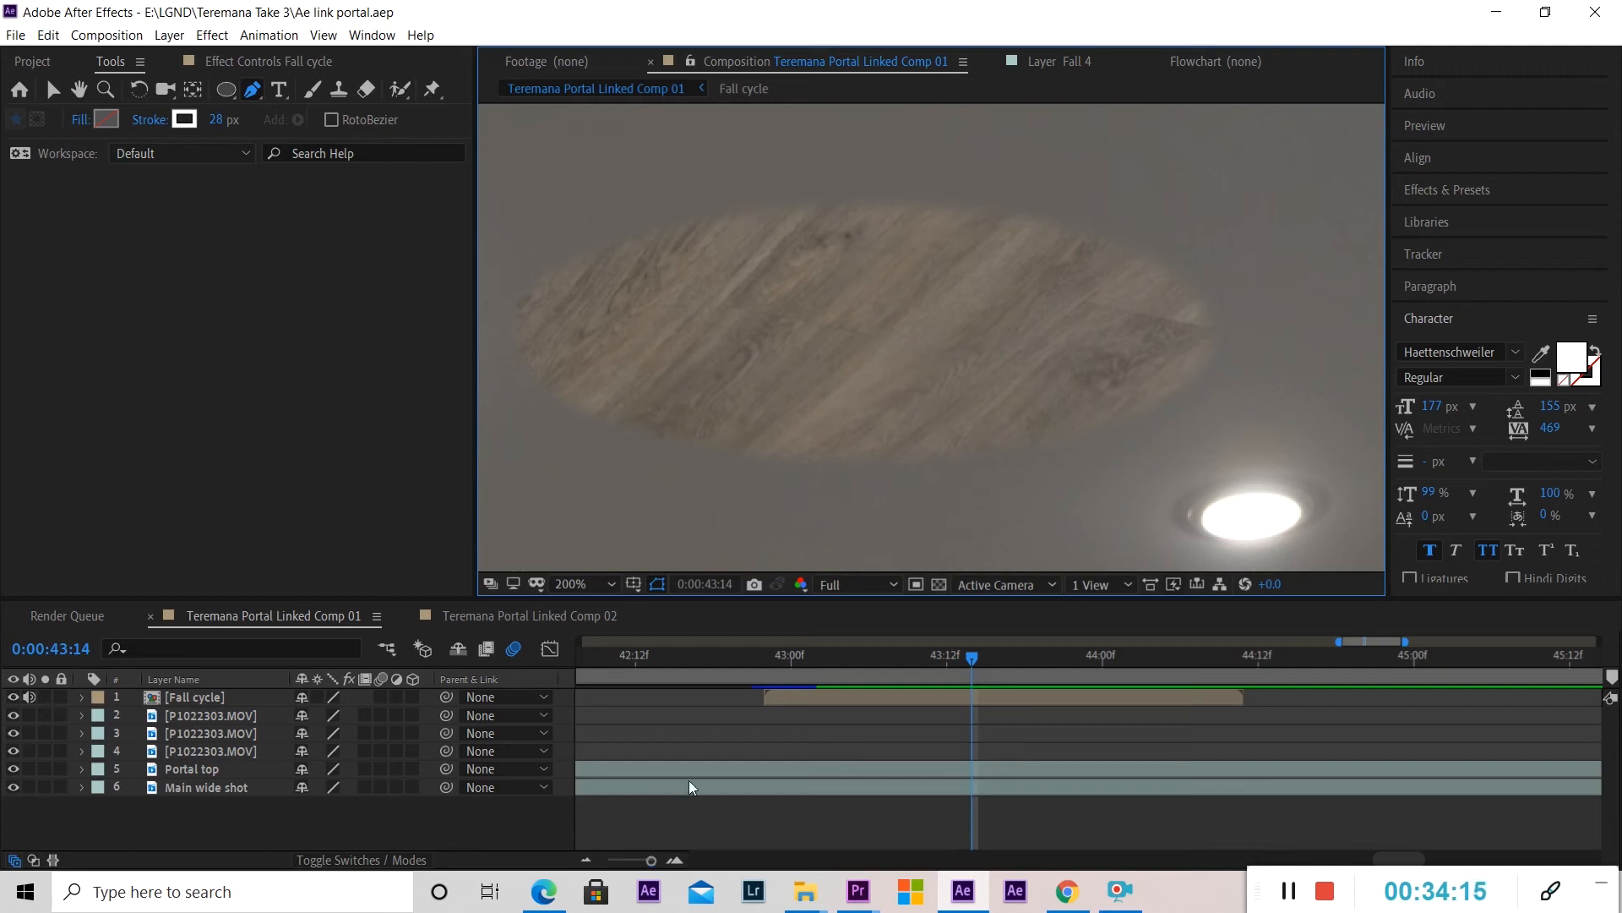
Search the effects for "saber" and select the Video Copilot Saber effect.
{"action": "left_click", "coordinate": [1455, 191]}
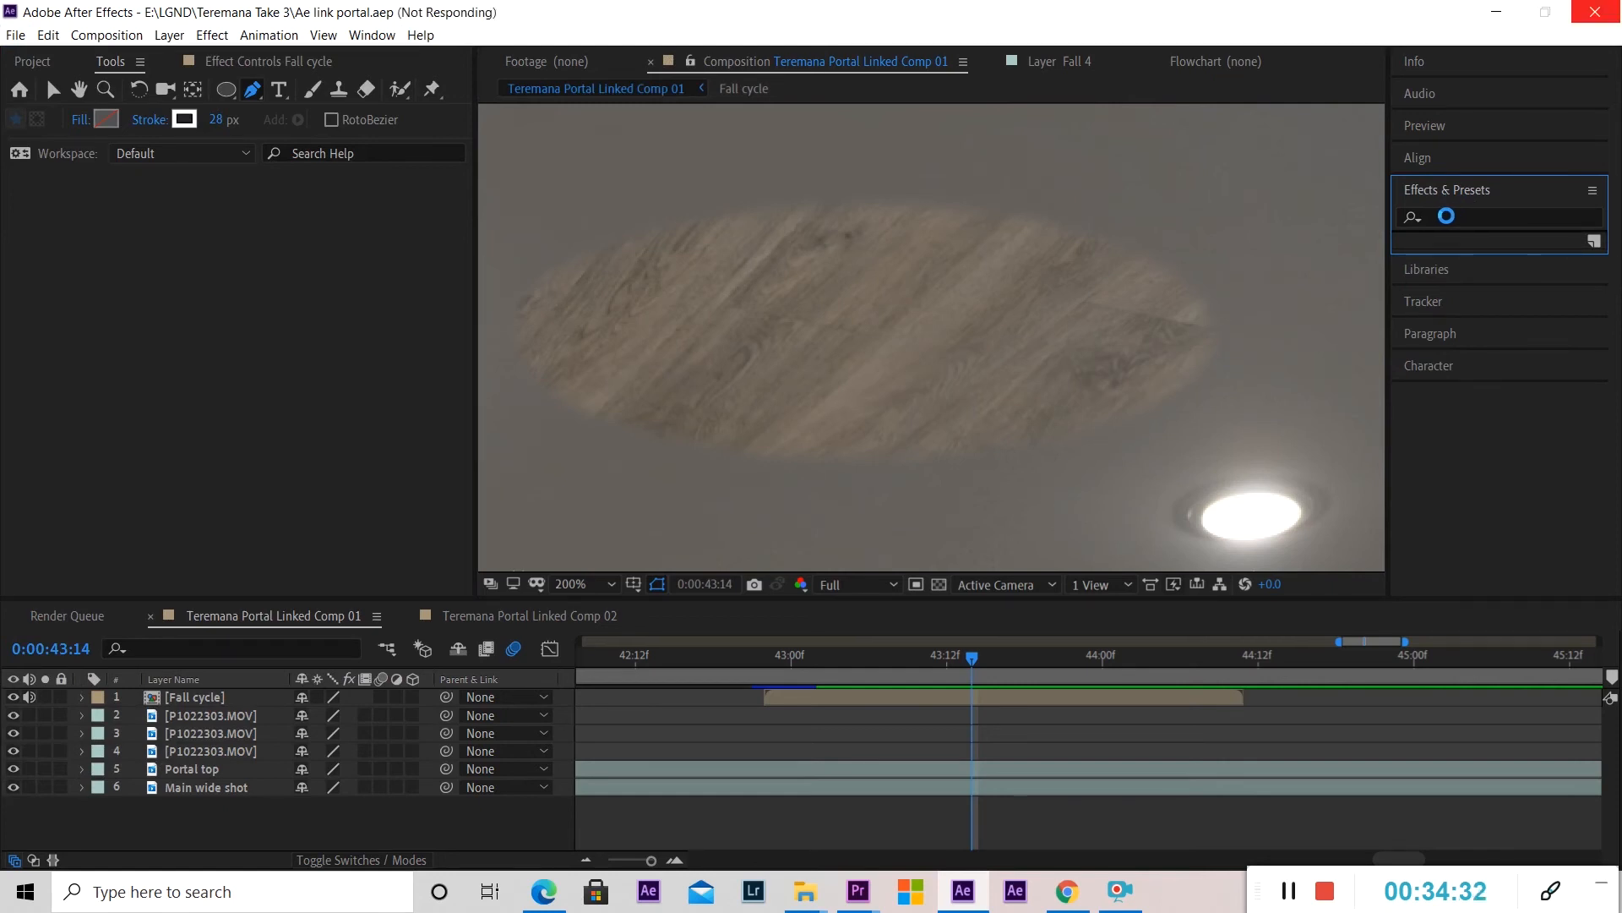
{"action": "left_click", "coordinate": [1448, 215]}
{"action": "type", "text": "saber"}
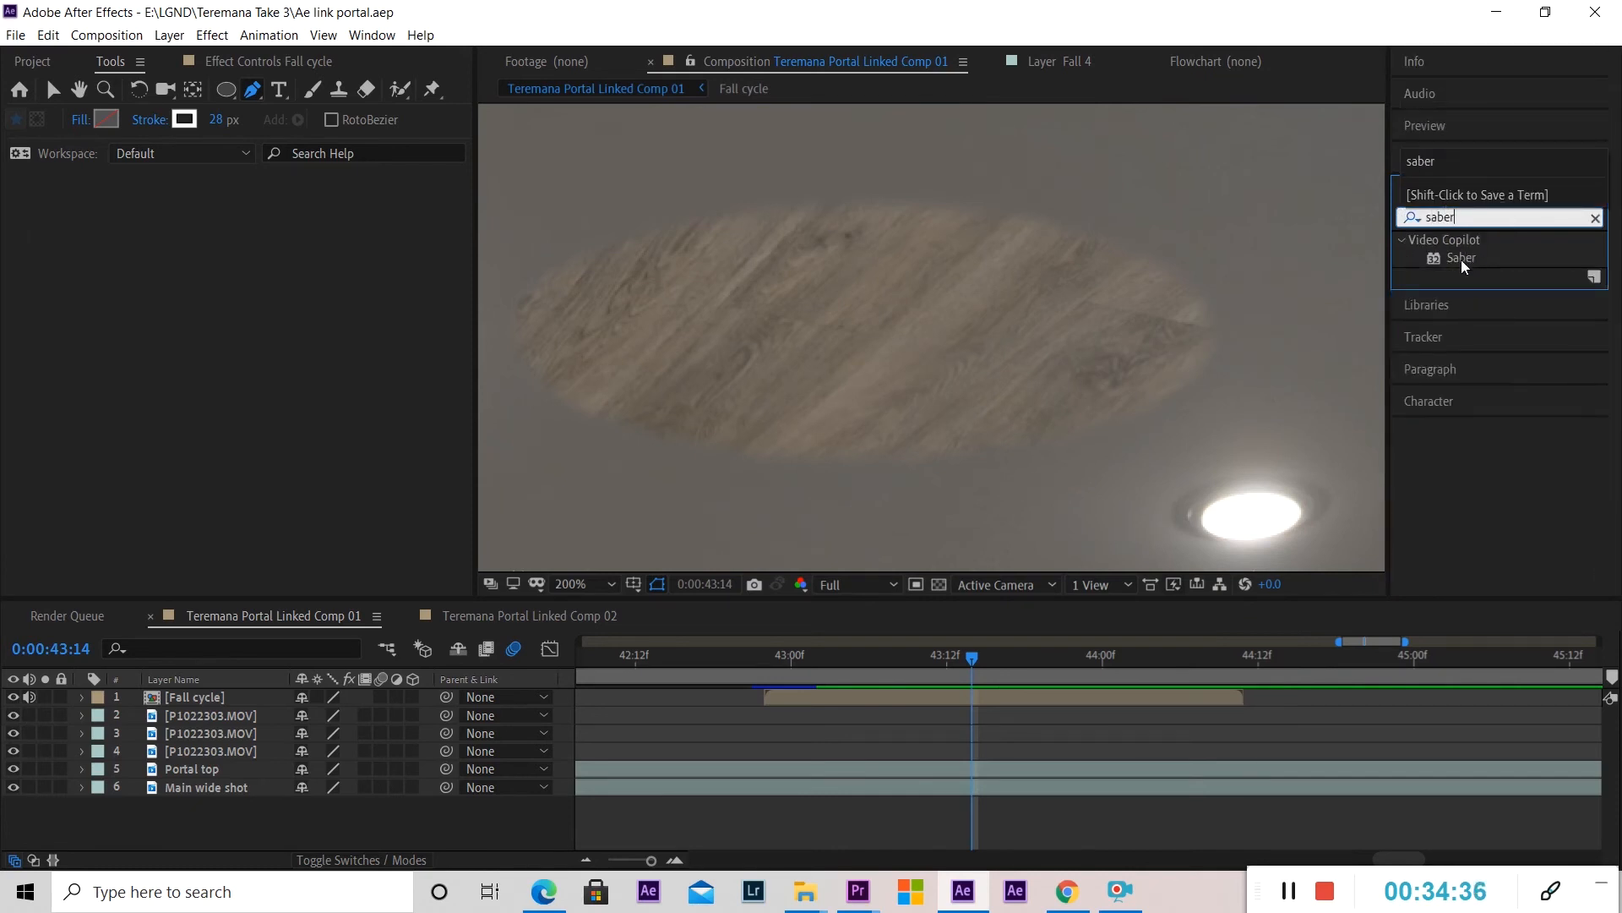
{"action": "left_click", "coordinate": [1462, 262]}
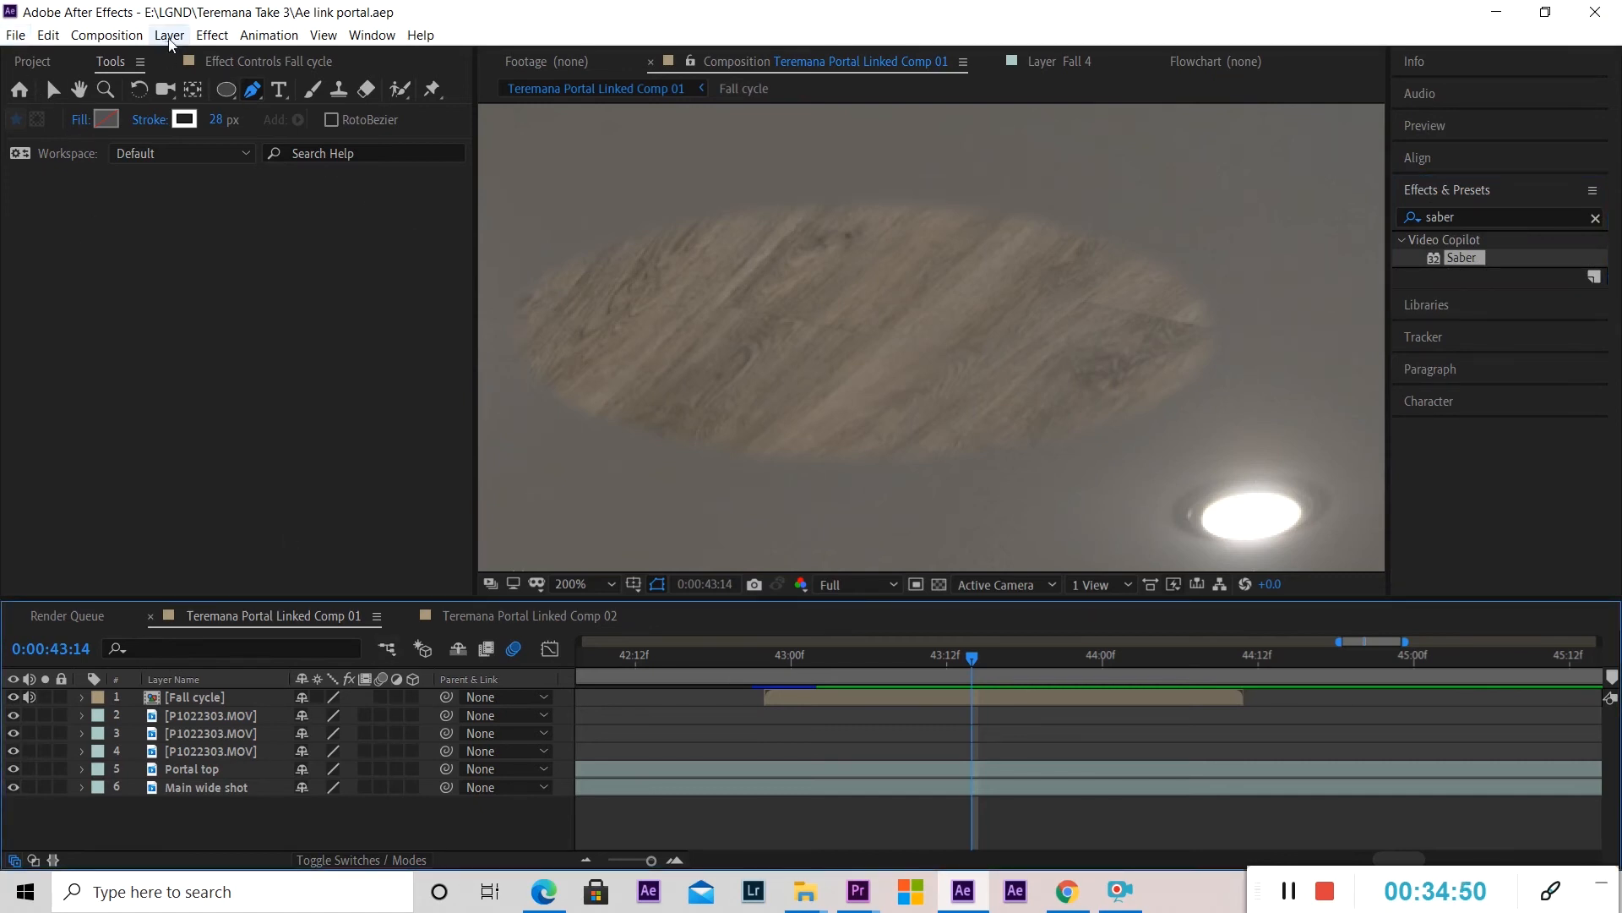
Create a new adjustment layer above the Fall cycle layer.
{"action": "left_click", "coordinate": [170, 38]}
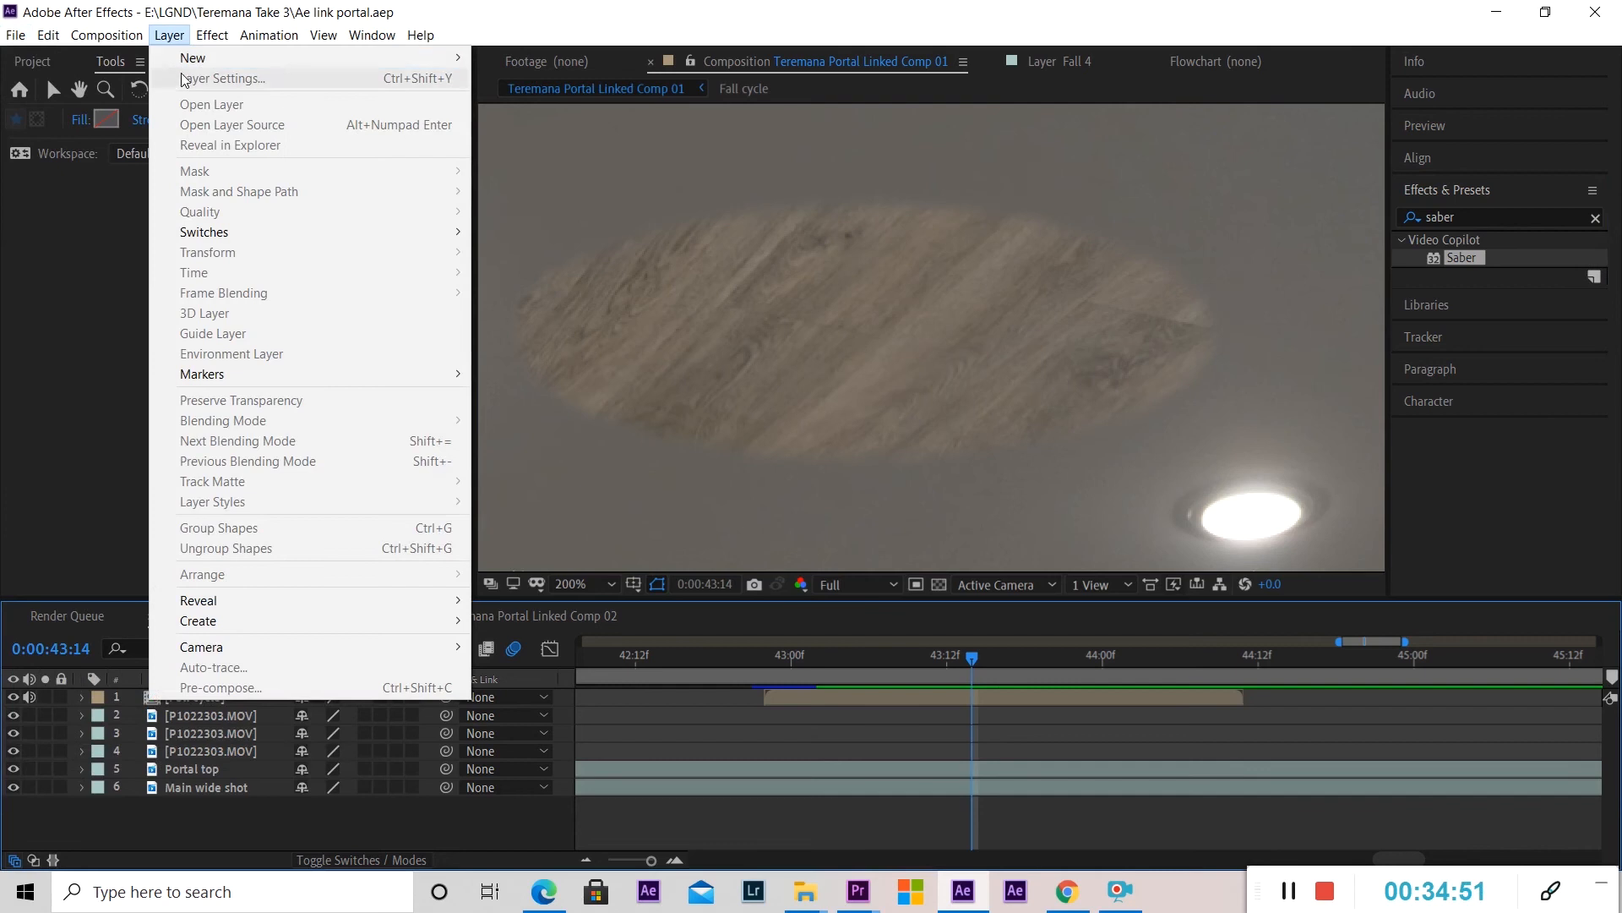
{"action": "mouse_move", "coordinate": [261, 60]}
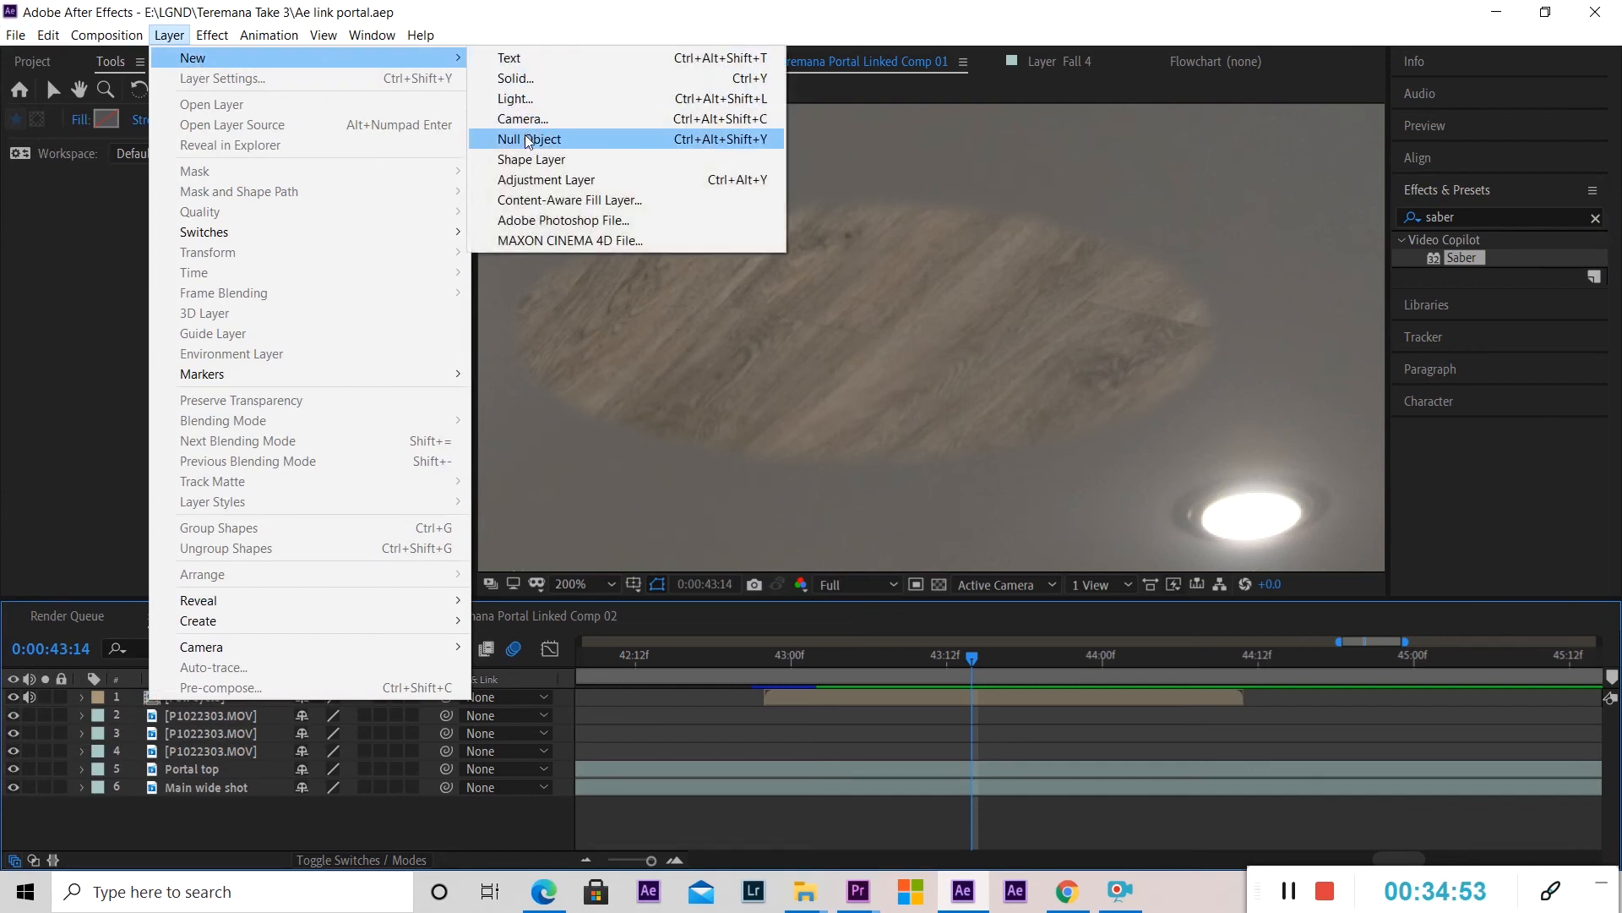
{"action": "left_click", "coordinate": [526, 183]}
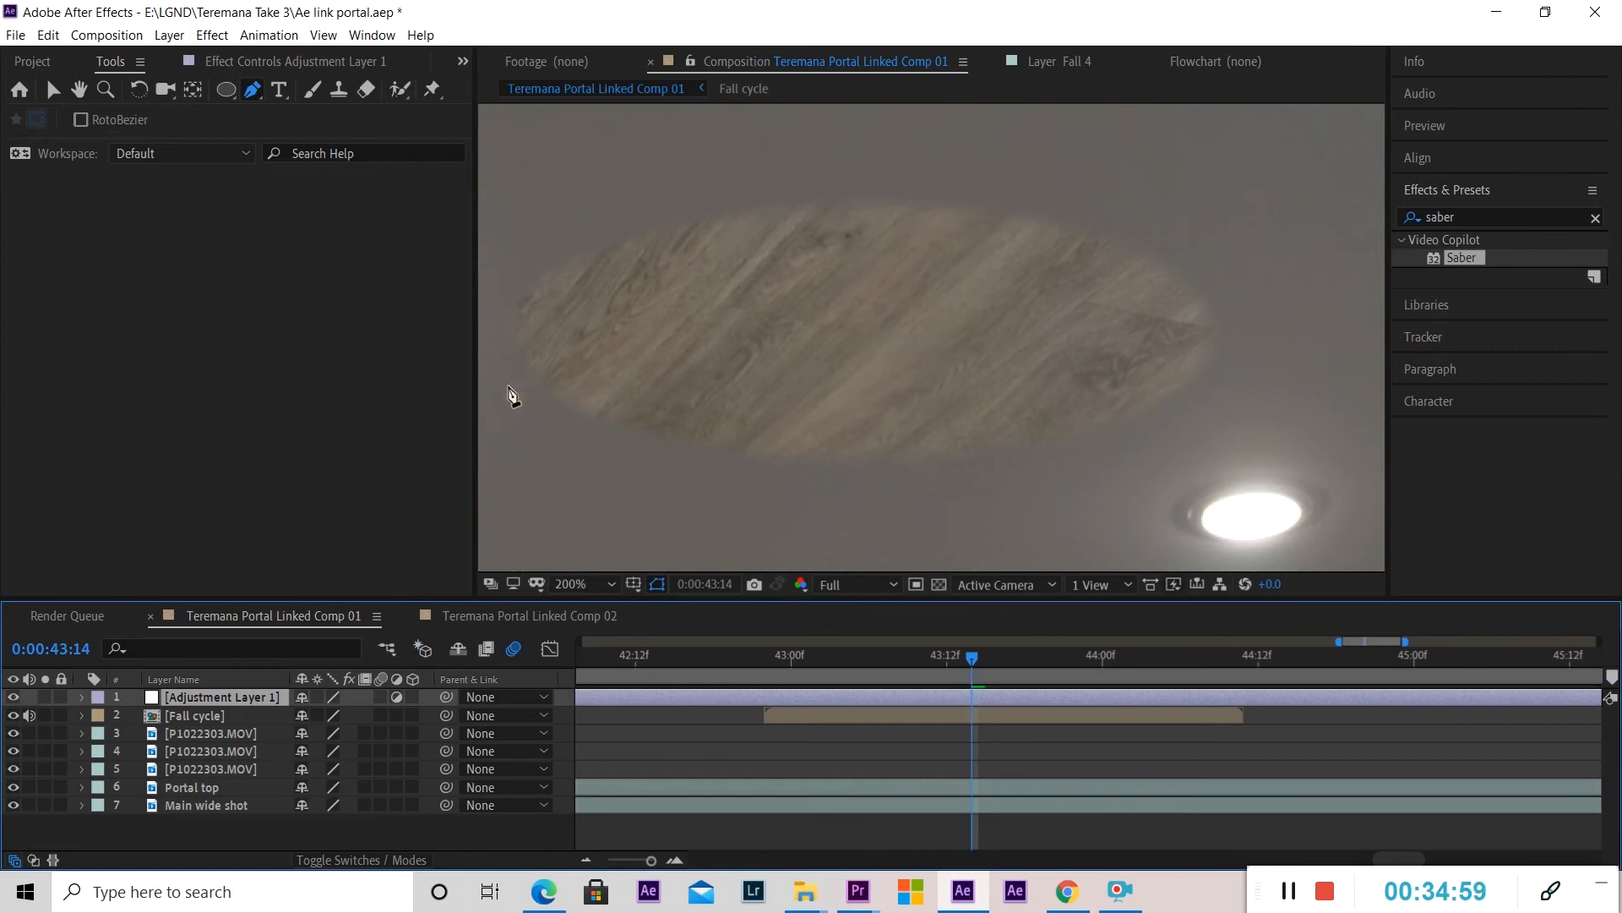
Start a mask on the adjustment layer at the ceiling portal's left end and curve it to the middle of the lower edge.
{"action": "left_click", "coordinate": [511, 317]}
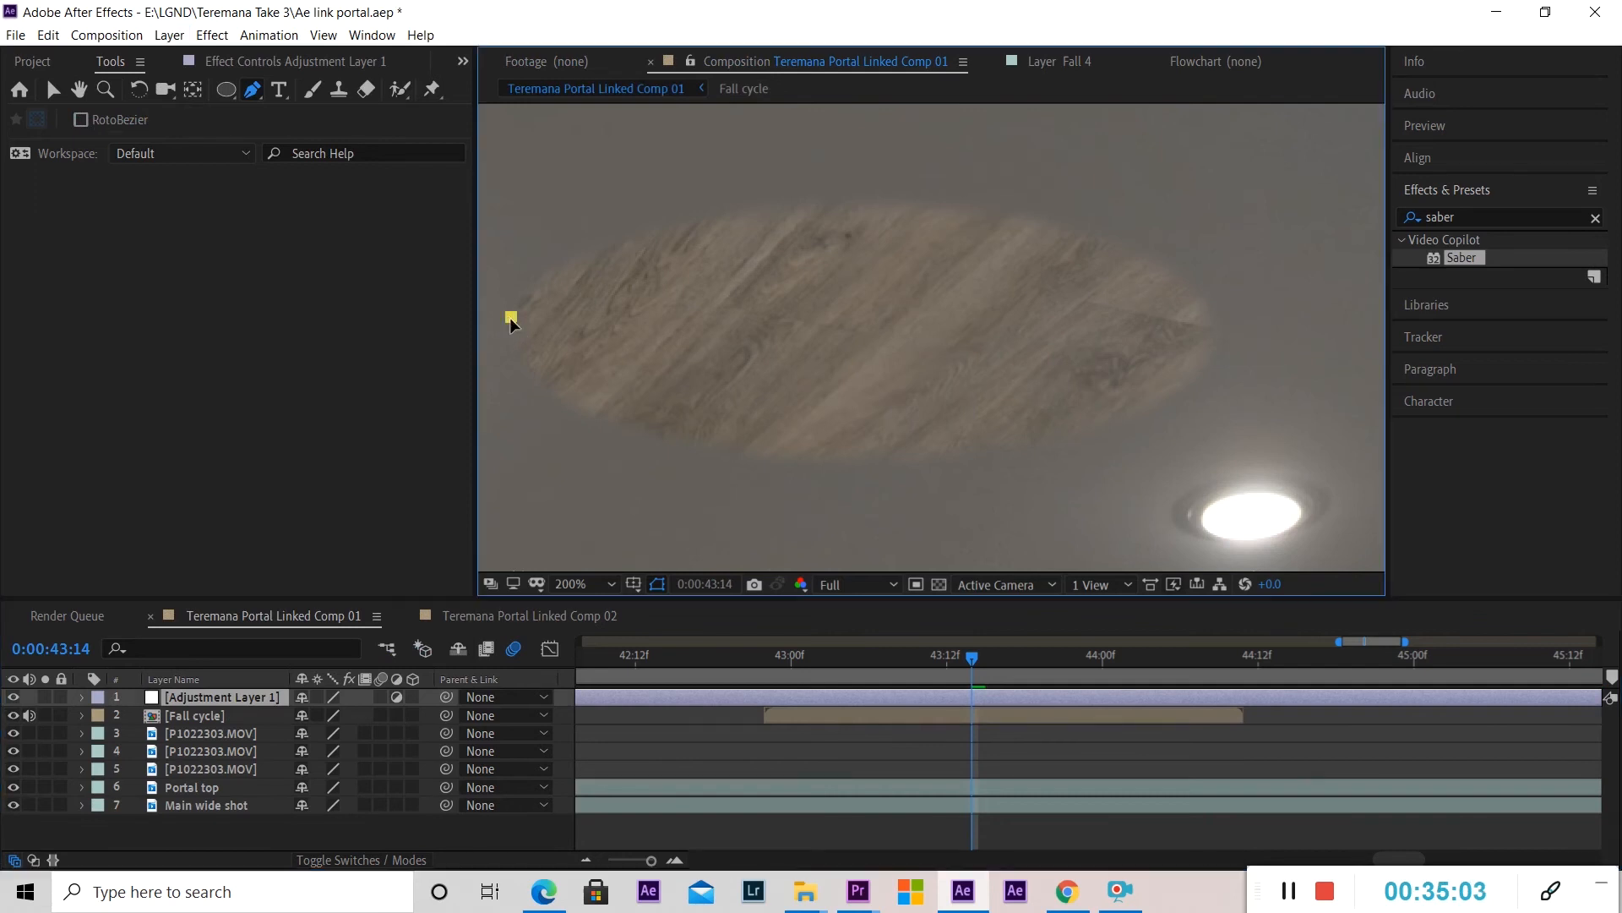
{"action": "left_click_drag", "start_coordinate": [863, 465], "coordinate": [1100, 449]}
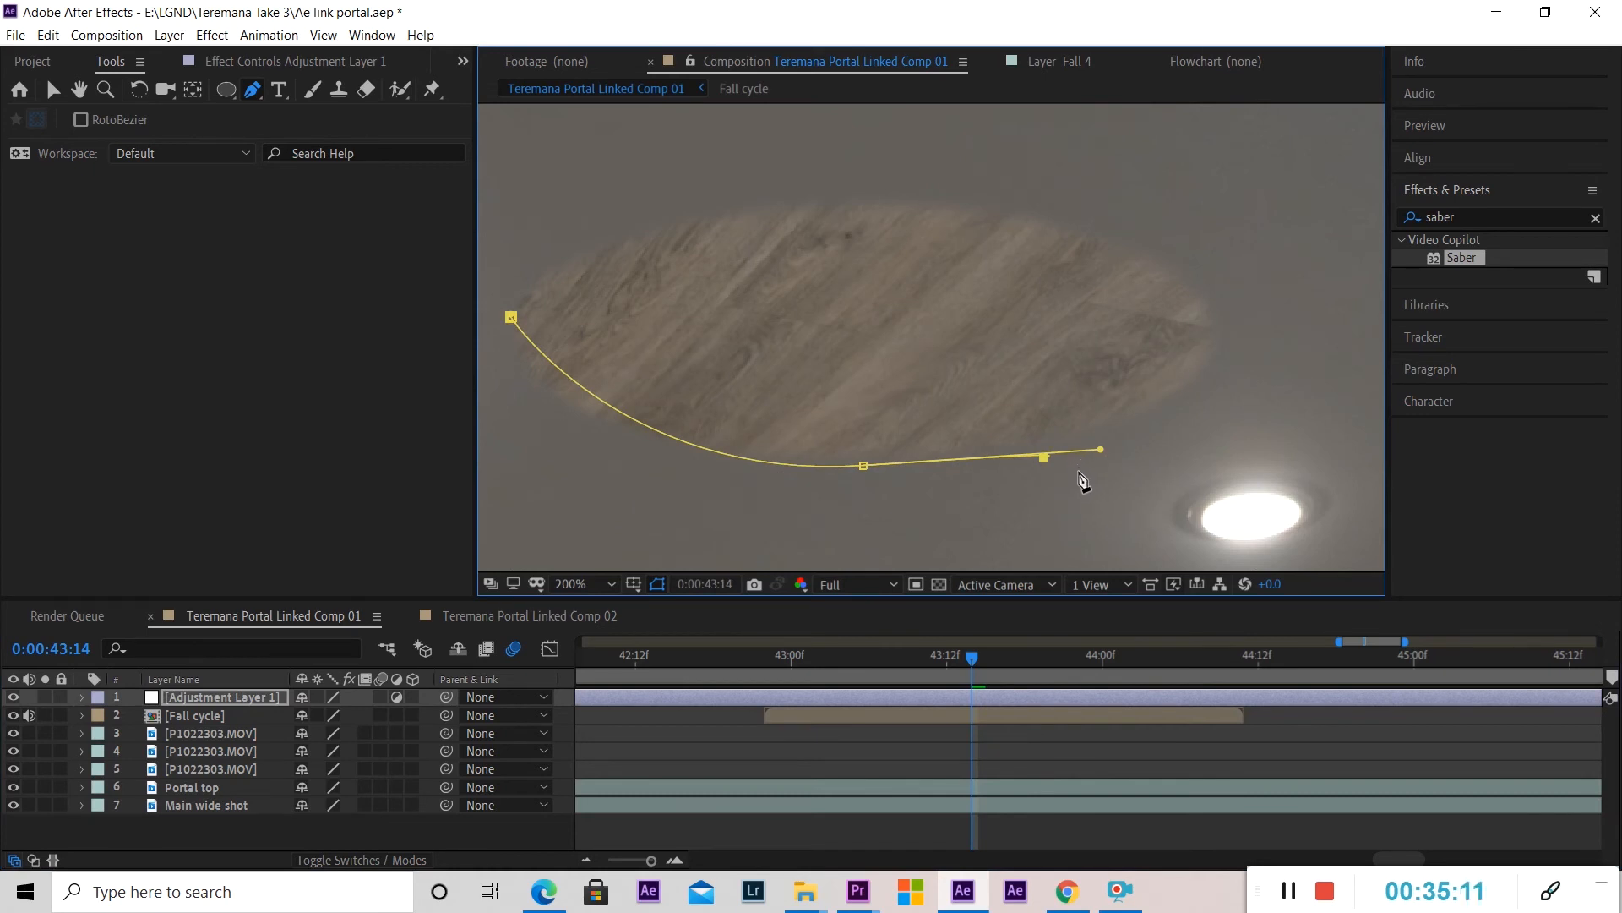
{"action": "scroll", "coordinate": [882, 485], "scroll_direction": "down", "scroll_amount": 1}
{"action": "scroll", "coordinate": [881, 485], "scroll_direction": "up", "scroll_amount": 1}
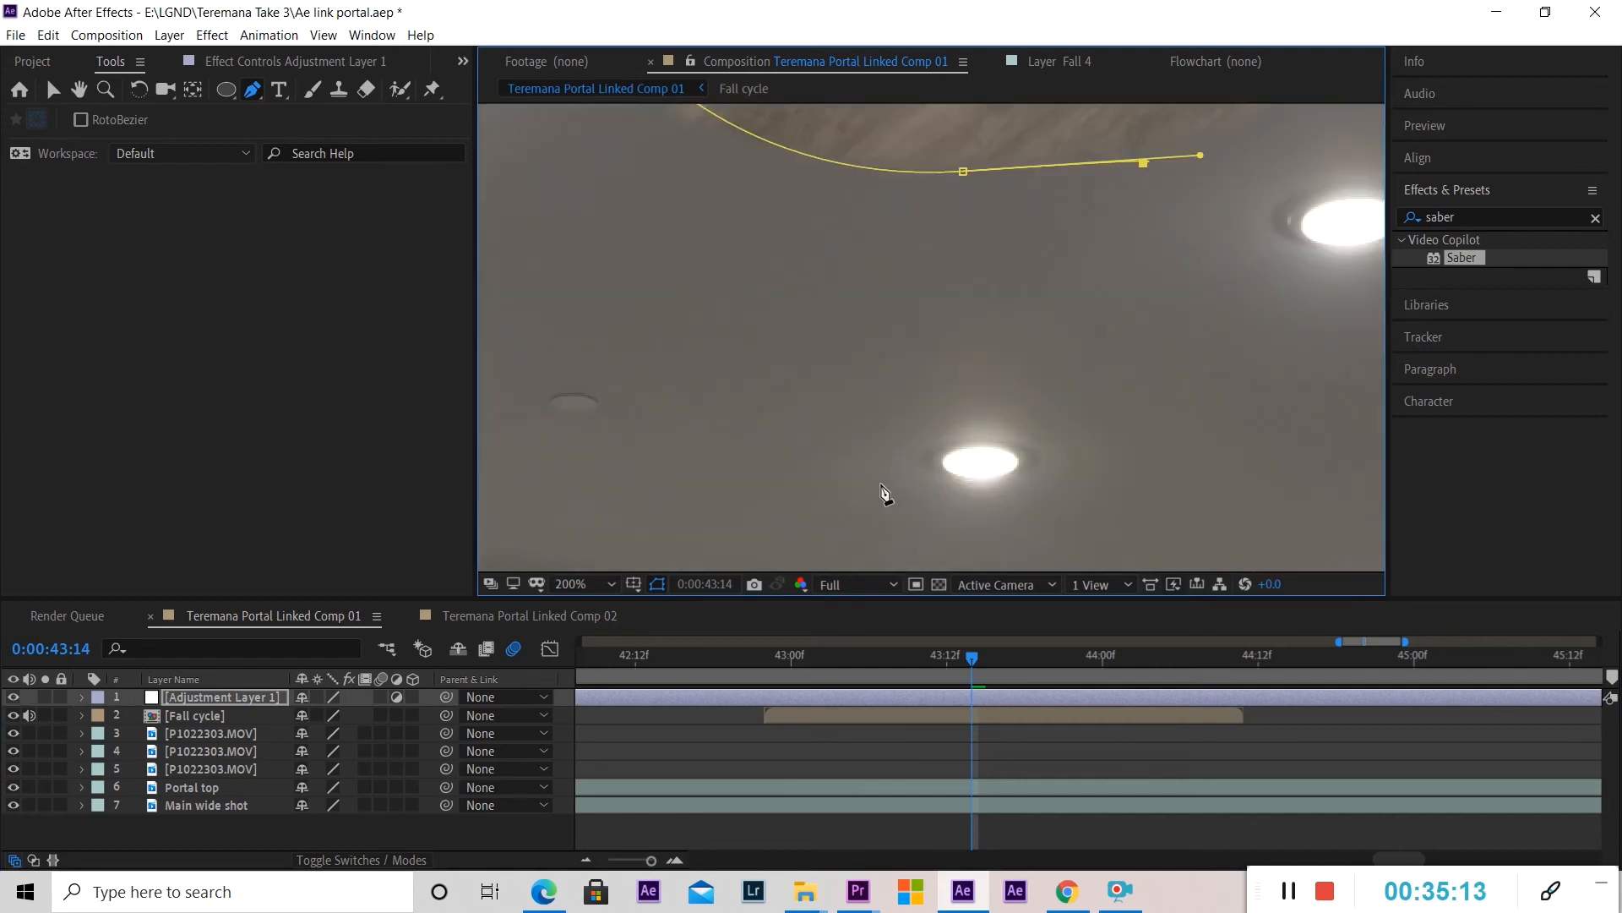
{"action": "scroll", "coordinate": [972, 339], "scroll_direction": "up", "scroll_amount": 2}
{"action": "scroll", "coordinate": [1005, 380], "scroll_direction": "right", "scroll_amount": 1}
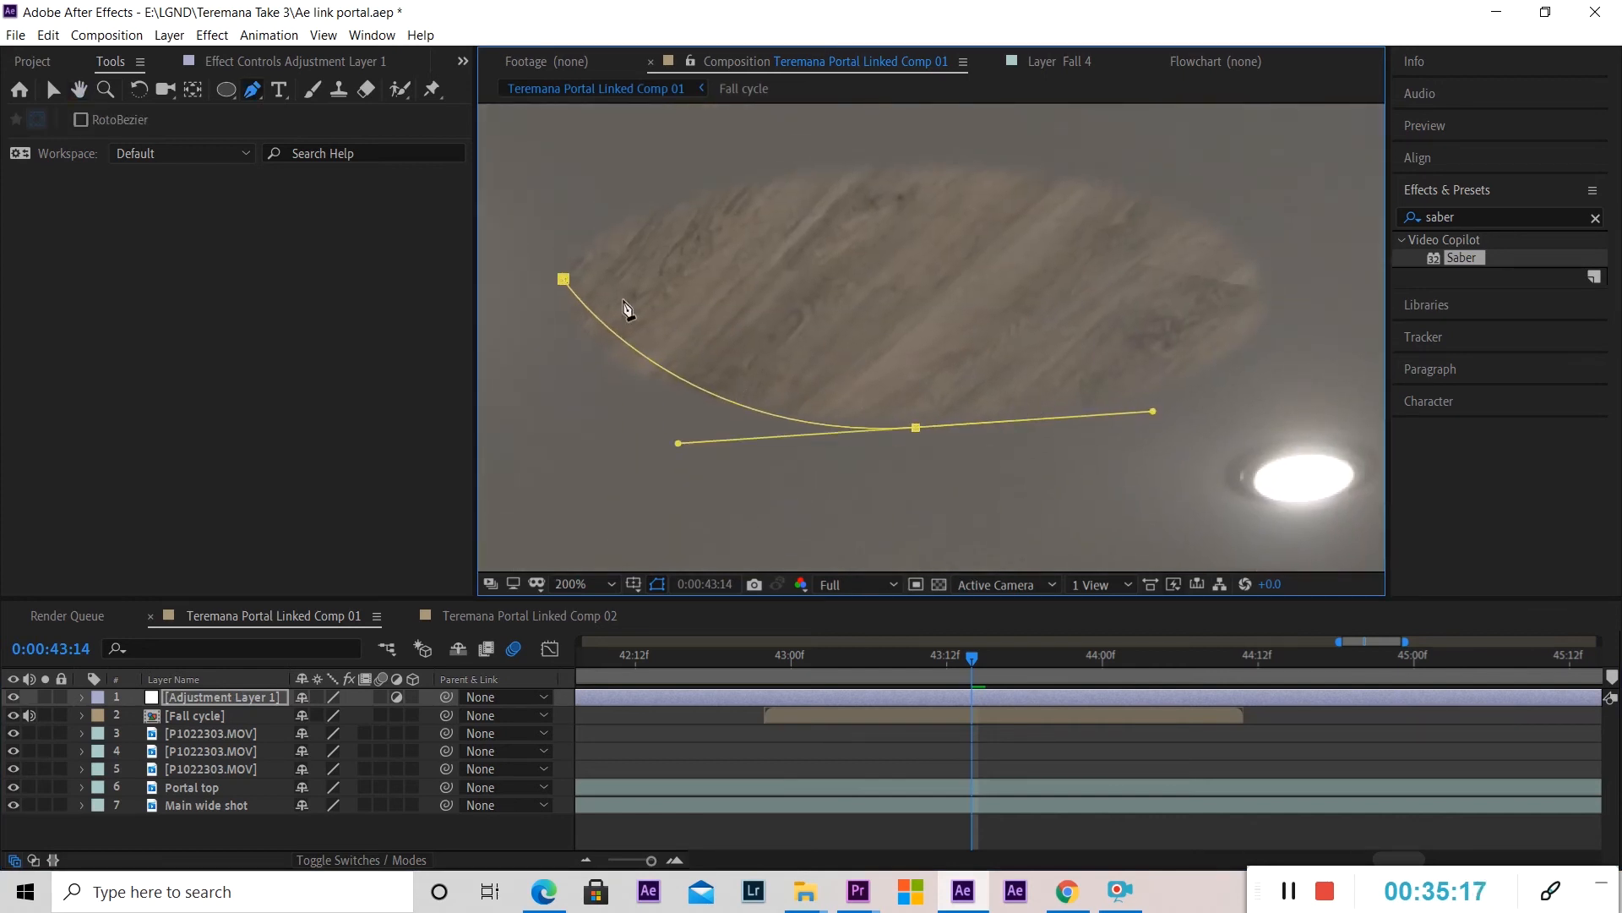
Refine the mask's left-end and lower-middle points and curve handles to follow the portal's lower-left edge.
{"action": "scroll", "coordinate": [608, 373], "scroll_direction": "up", "scroll_amount": 2}
{"action": "mouse_move", "coordinate": [604, 358]}
{"action": "left_mouse_down"}
{"action": "mouse_move", "coordinate": [816, 355]}
{"action": "mouse_move", "coordinate": [589, 355]}
{"action": "left_mouse_up"}
{"action": "left_click_drag", "start_coordinate": [1107, 277], "coordinate": [816, 241]}
{"action": "left_click_drag", "start_coordinate": [748, 459], "coordinate": [518, 423]}
{"action": "left_click_drag", "start_coordinate": [1225, 427], "coordinate": [1072, 419]}
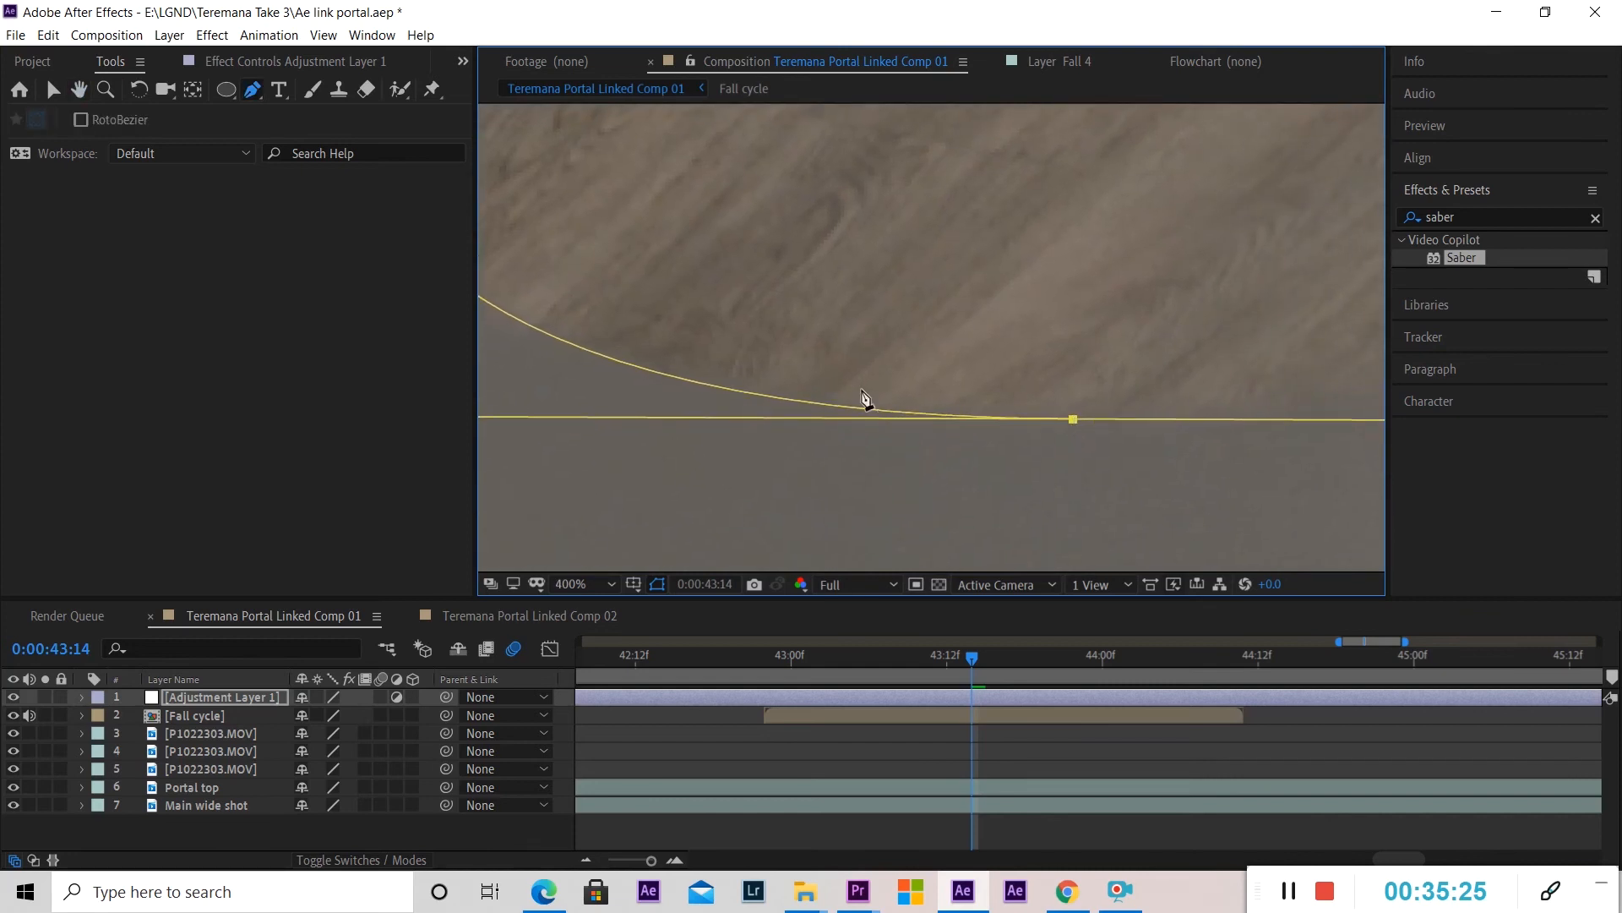
{"action": "left_click_drag", "start_coordinate": [595, 416], "coordinate": [718, 419]}
{"action": "key", "text": "comma"}
{"action": "left_click_drag", "start_coordinate": [1137, 355], "coordinate": [963, 398]}
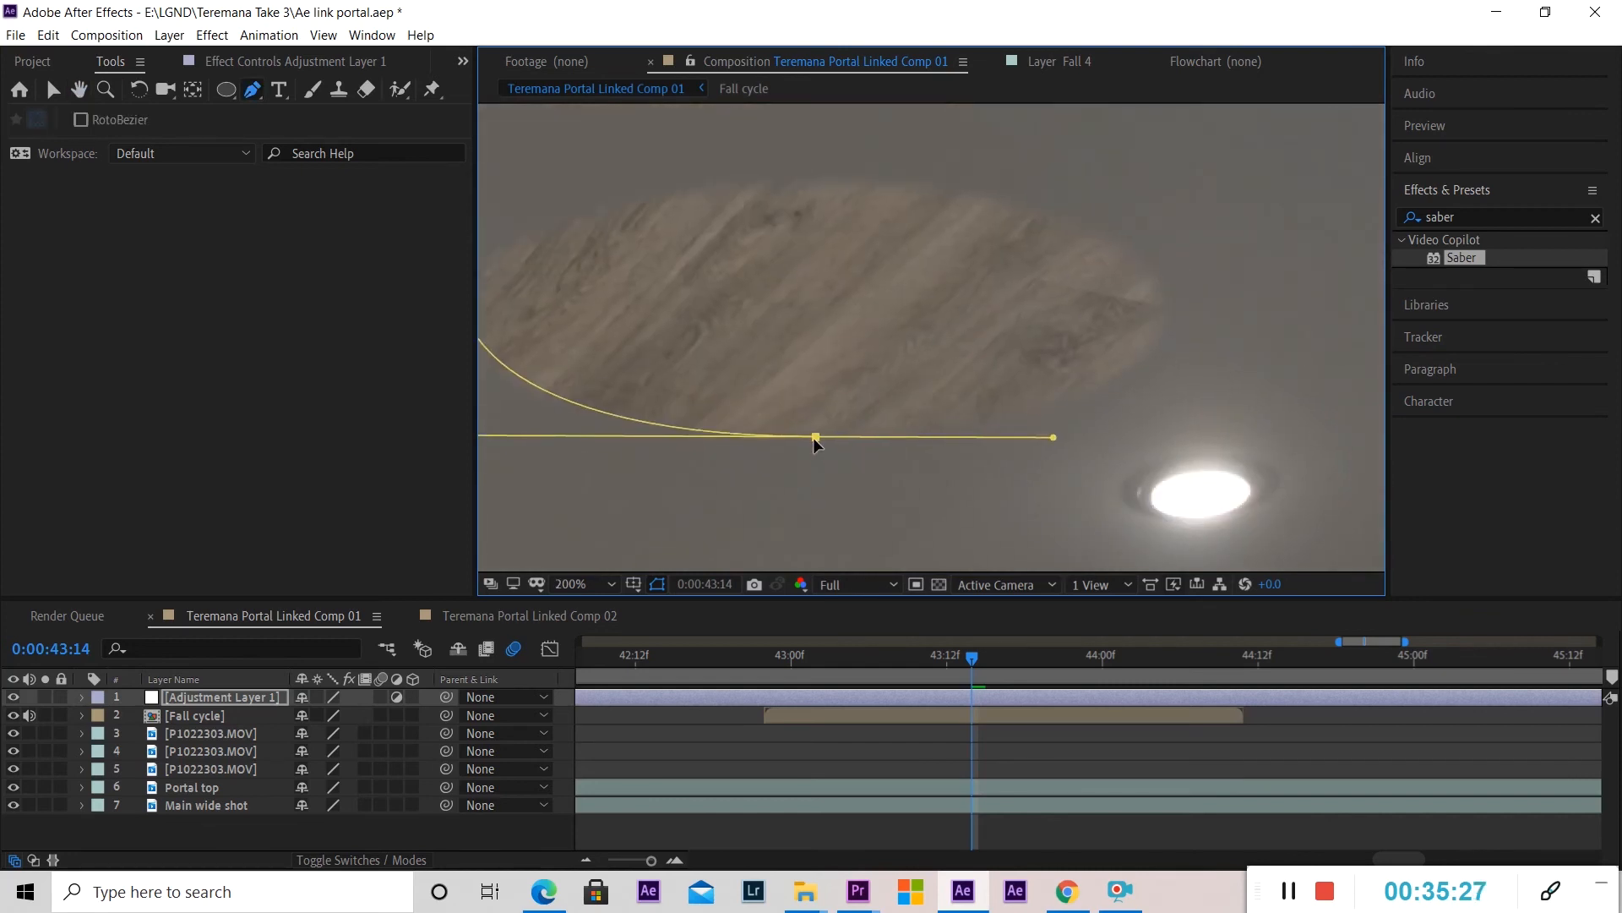
Continue the mask with curved points at the ceiling portal's right end and the middle of its upper edge.
{"action": "left_click_drag", "start_coordinate": [1168, 311], "coordinate": [1166, 268]}
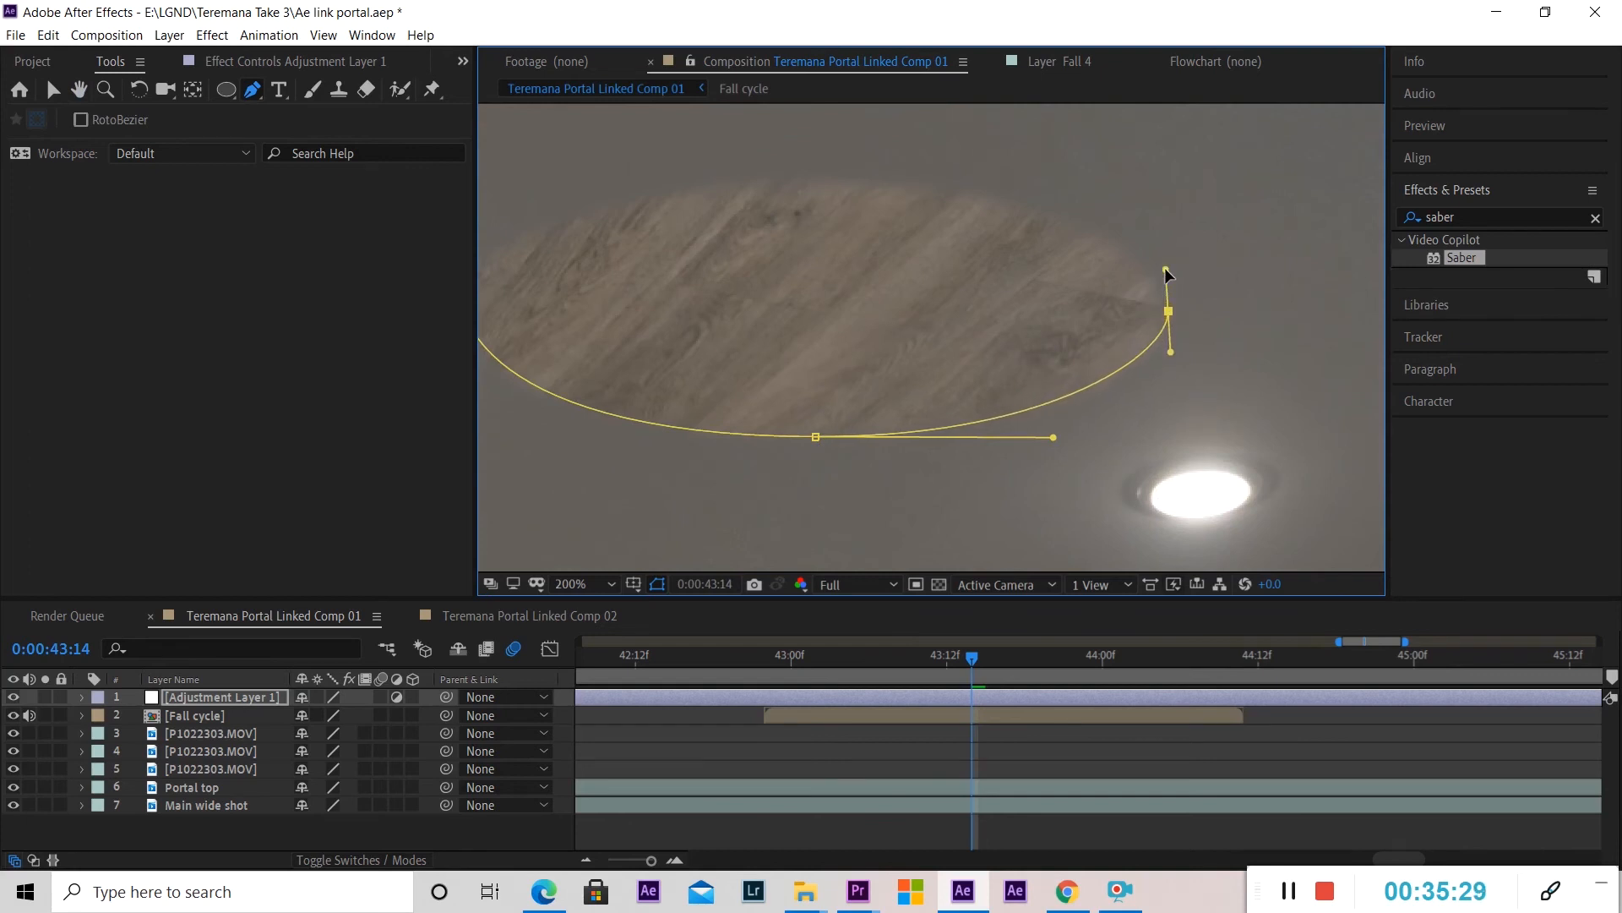
{"action": "left_click_drag", "start_coordinate": [869, 230], "coordinate": [1017, 243]}
{"action": "left_click_drag", "start_coordinate": [962, 187], "coordinate": [725, 189]}
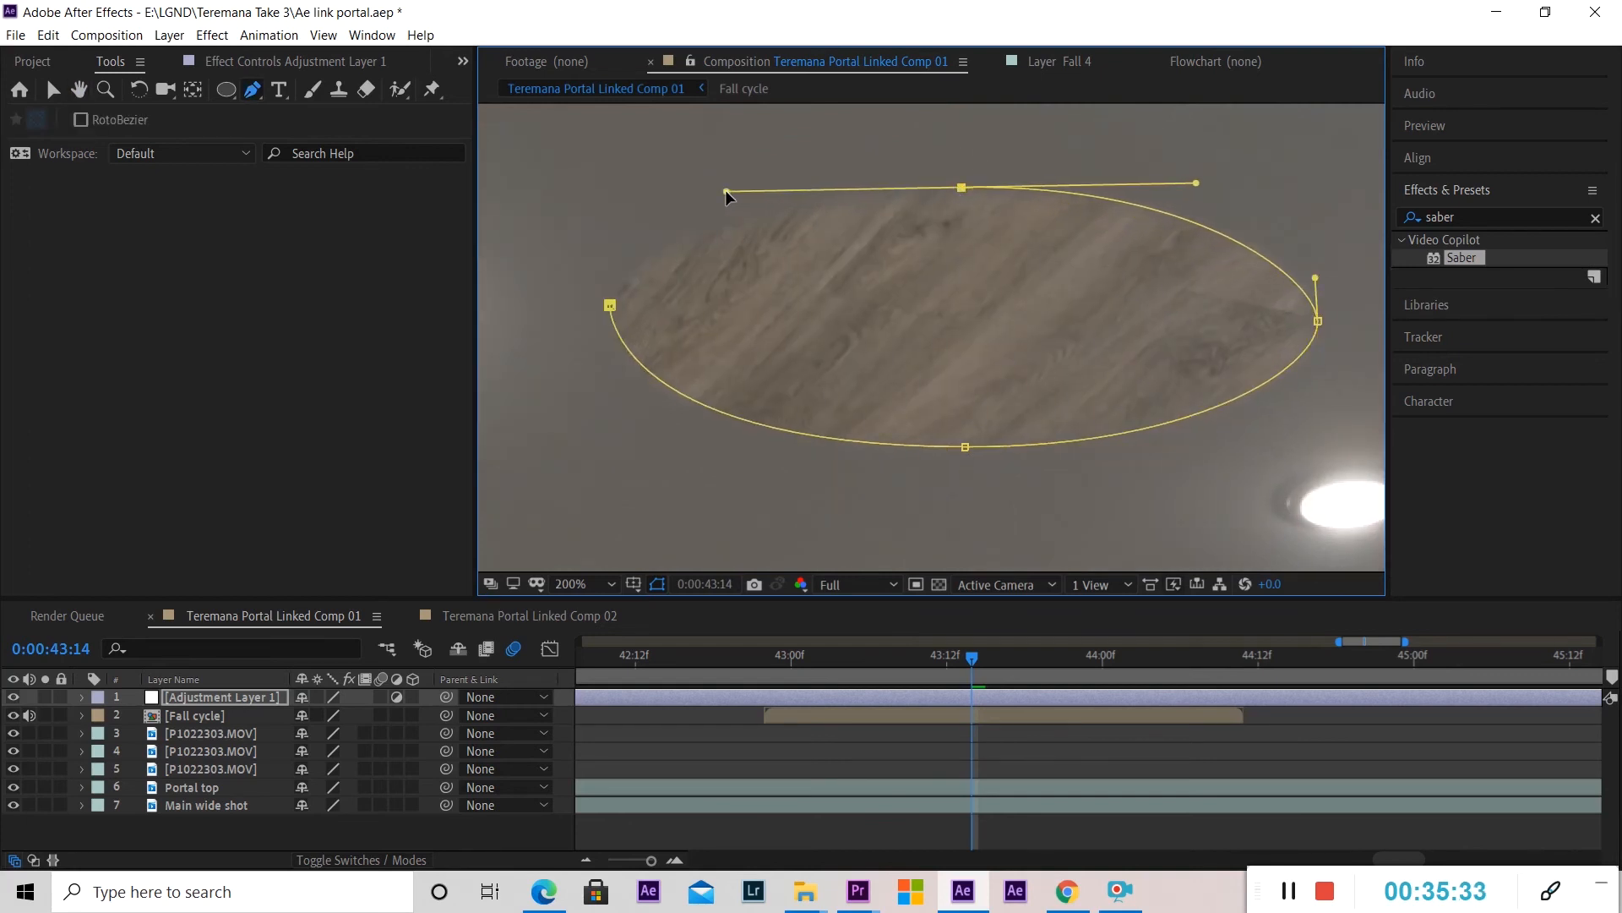
{"action": "scroll", "coordinate": [619, 304], "scroll_direction": "up", "scroll_amount": 4}
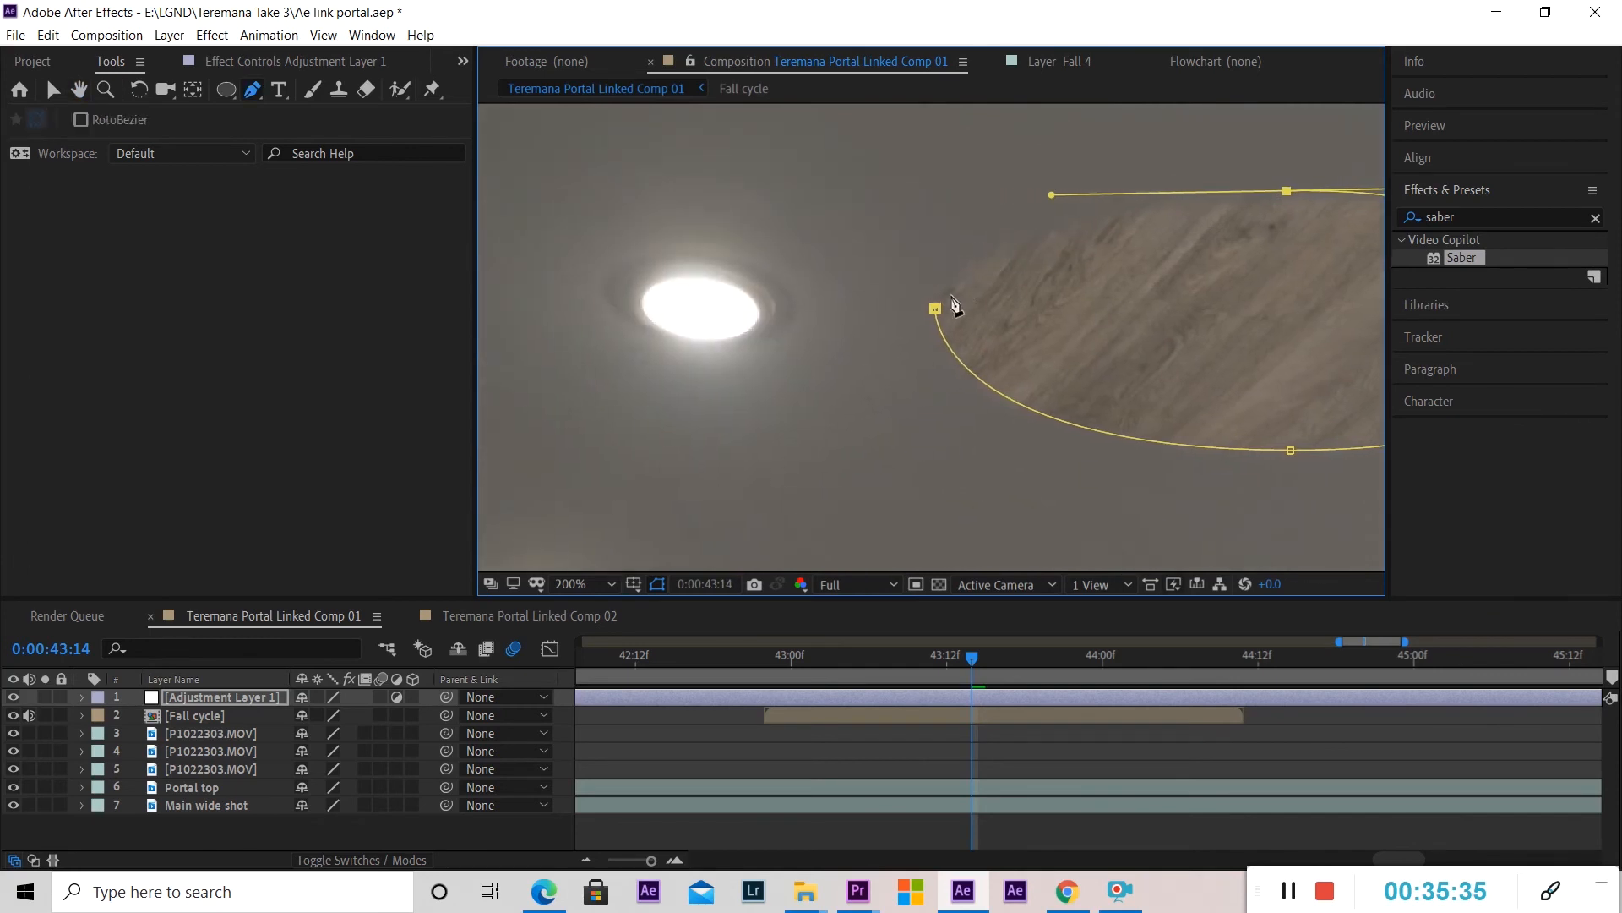
Close the adjustment layer's mask at the portal's left end, adding points there to round off the tip.
{"action": "left_click_drag", "start_coordinate": [906, 369], "coordinate": [980, 284]}
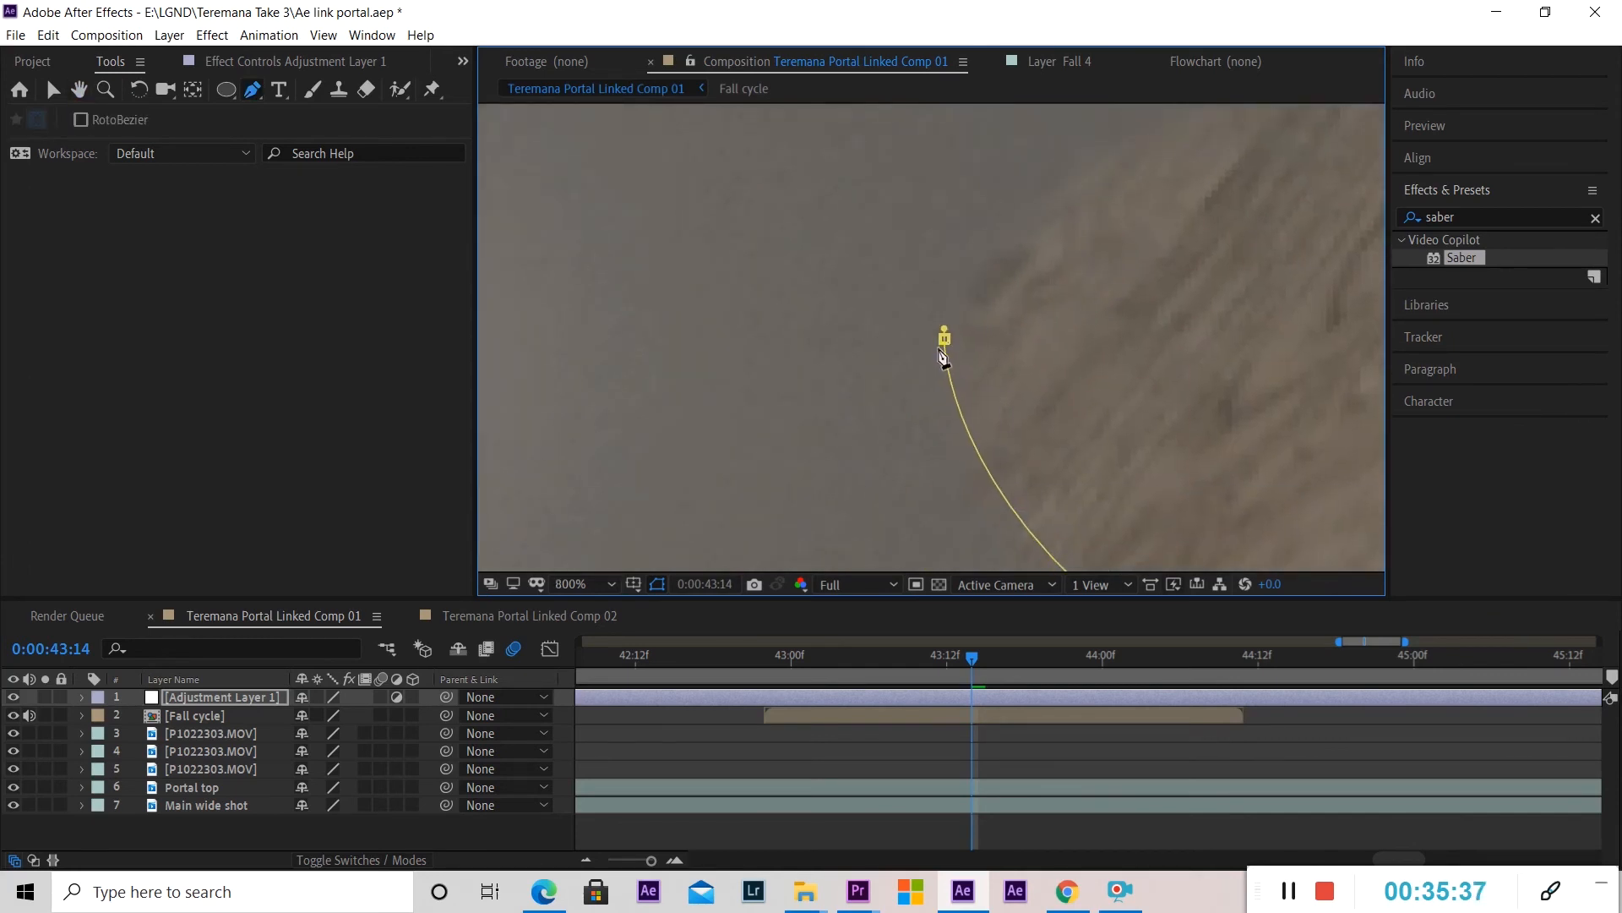
{"action": "left_click_drag", "start_coordinate": [952, 303], "coordinate": [940, 358]}
{"action": "mouse_move", "coordinate": [971, 393]}
{"action": "left_mouse_down"}
{"action": "mouse_move", "coordinate": [984, 418]}
{"action": "mouse_move", "coordinate": [957, 406]}
{"action": "left_mouse_up"}
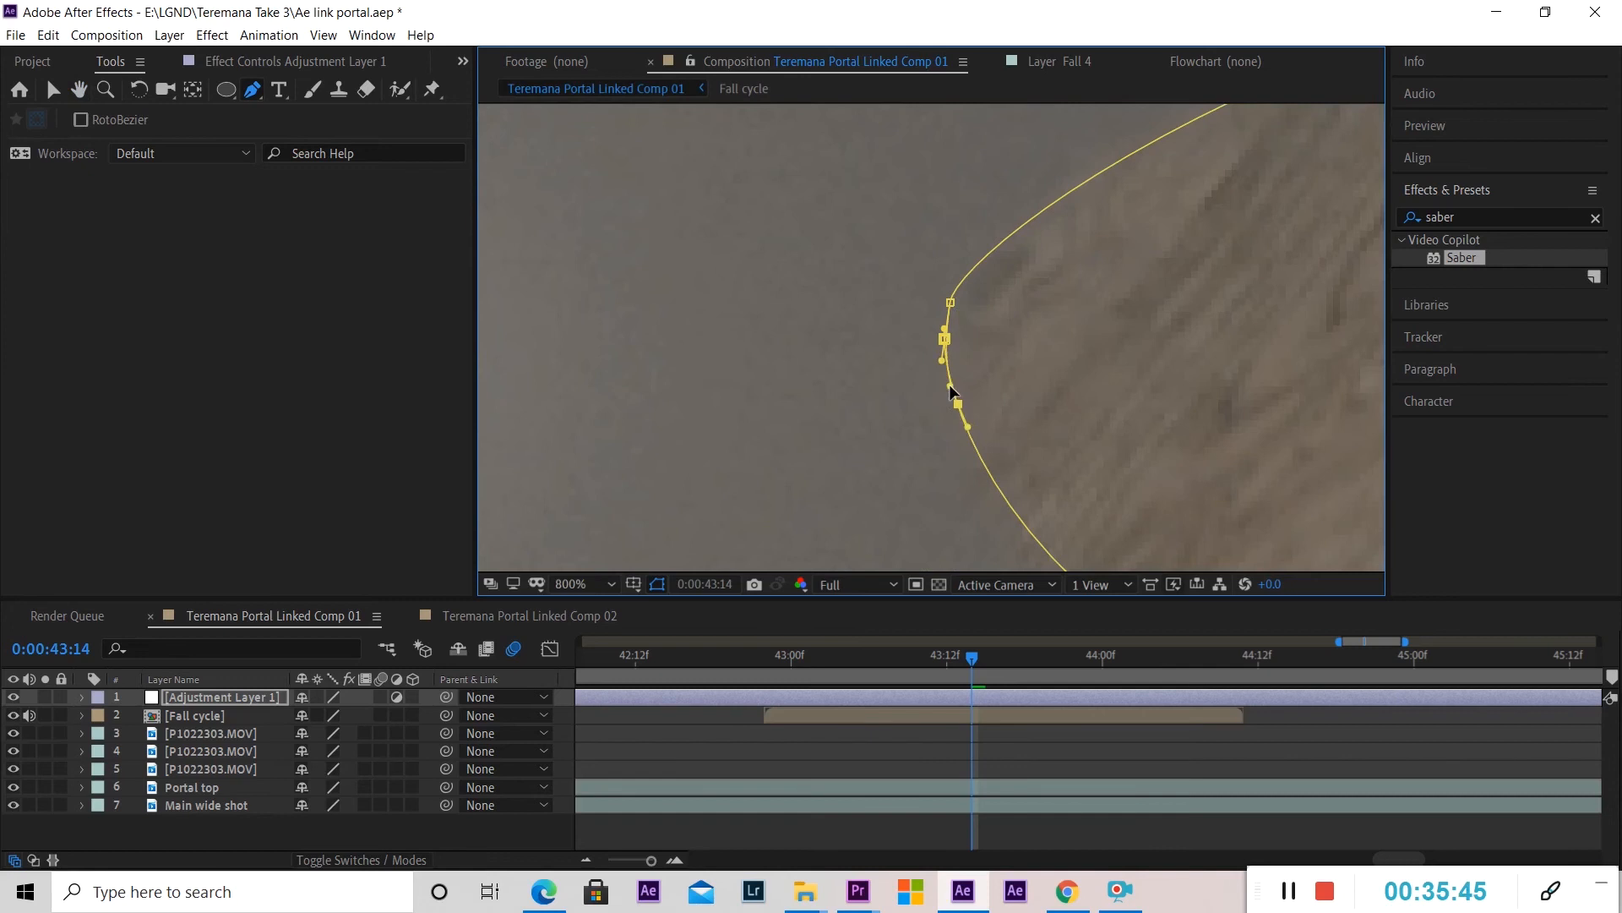
{"action": "key", "text": "comma"}
{"action": "left_click_drag", "start_coordinate": [1212, 304], "coordinate": [874, 273]}
{"action": "scroll", "coordinate": [876, 277], "scroll_direction": "down", "scroll_amount": 1}
{"action": "left_click_drag", "start_coordinate": [1081, 277], "coordinate": [903, 276]}
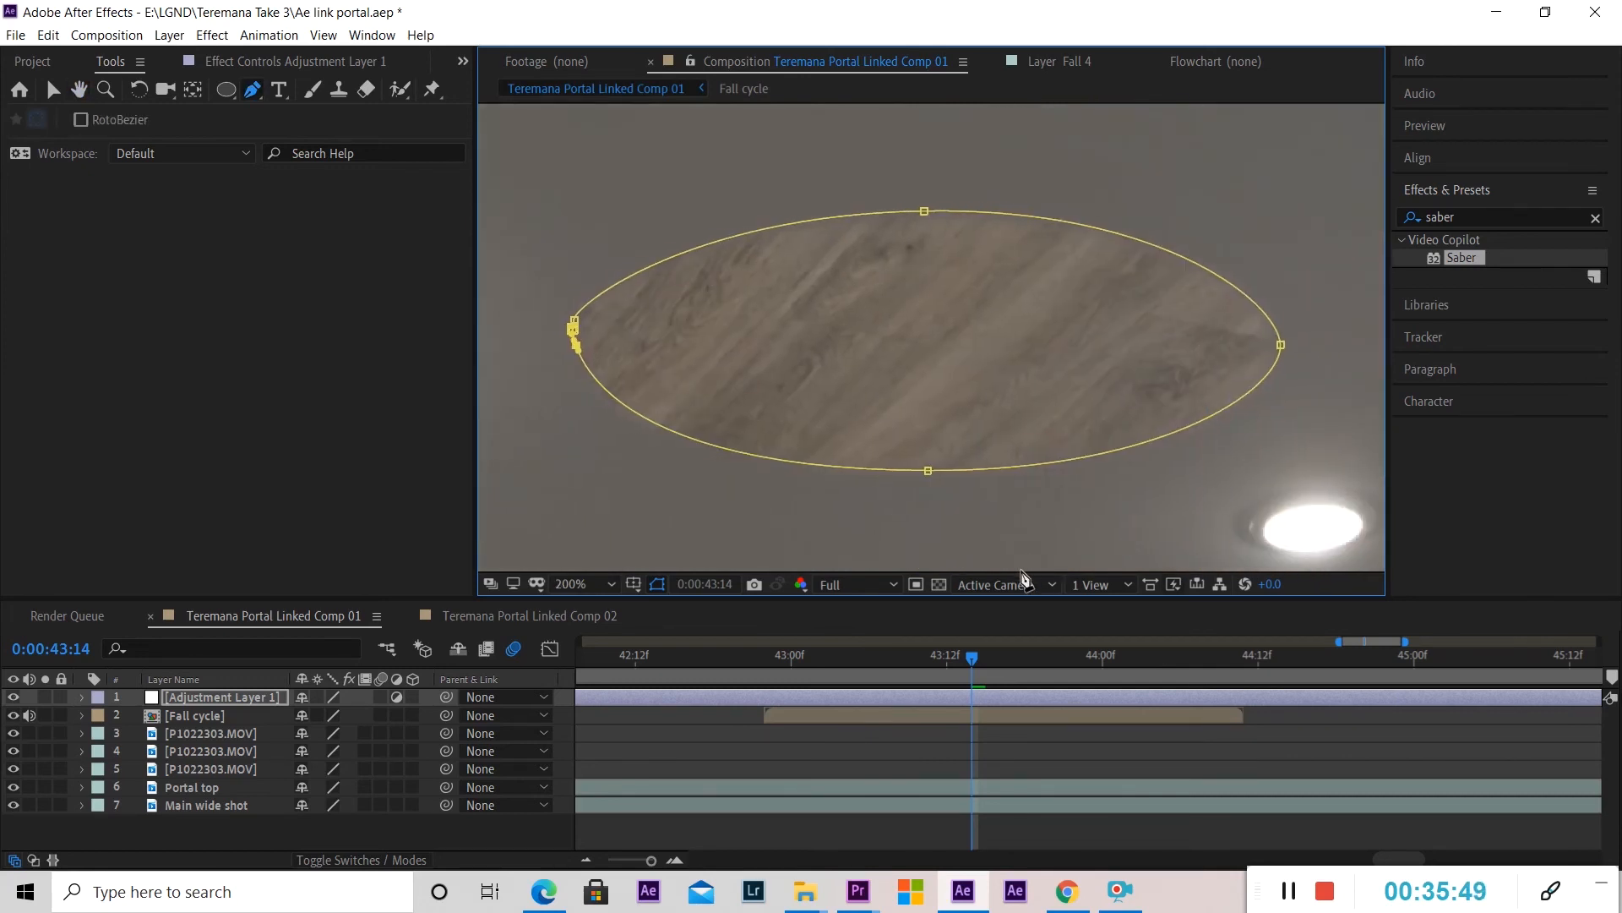
Apply the Saber effect to Adjustment Layer 1 and bring the whole frame into view.
{"action": "left_click", "coordinate": [973, 698]}
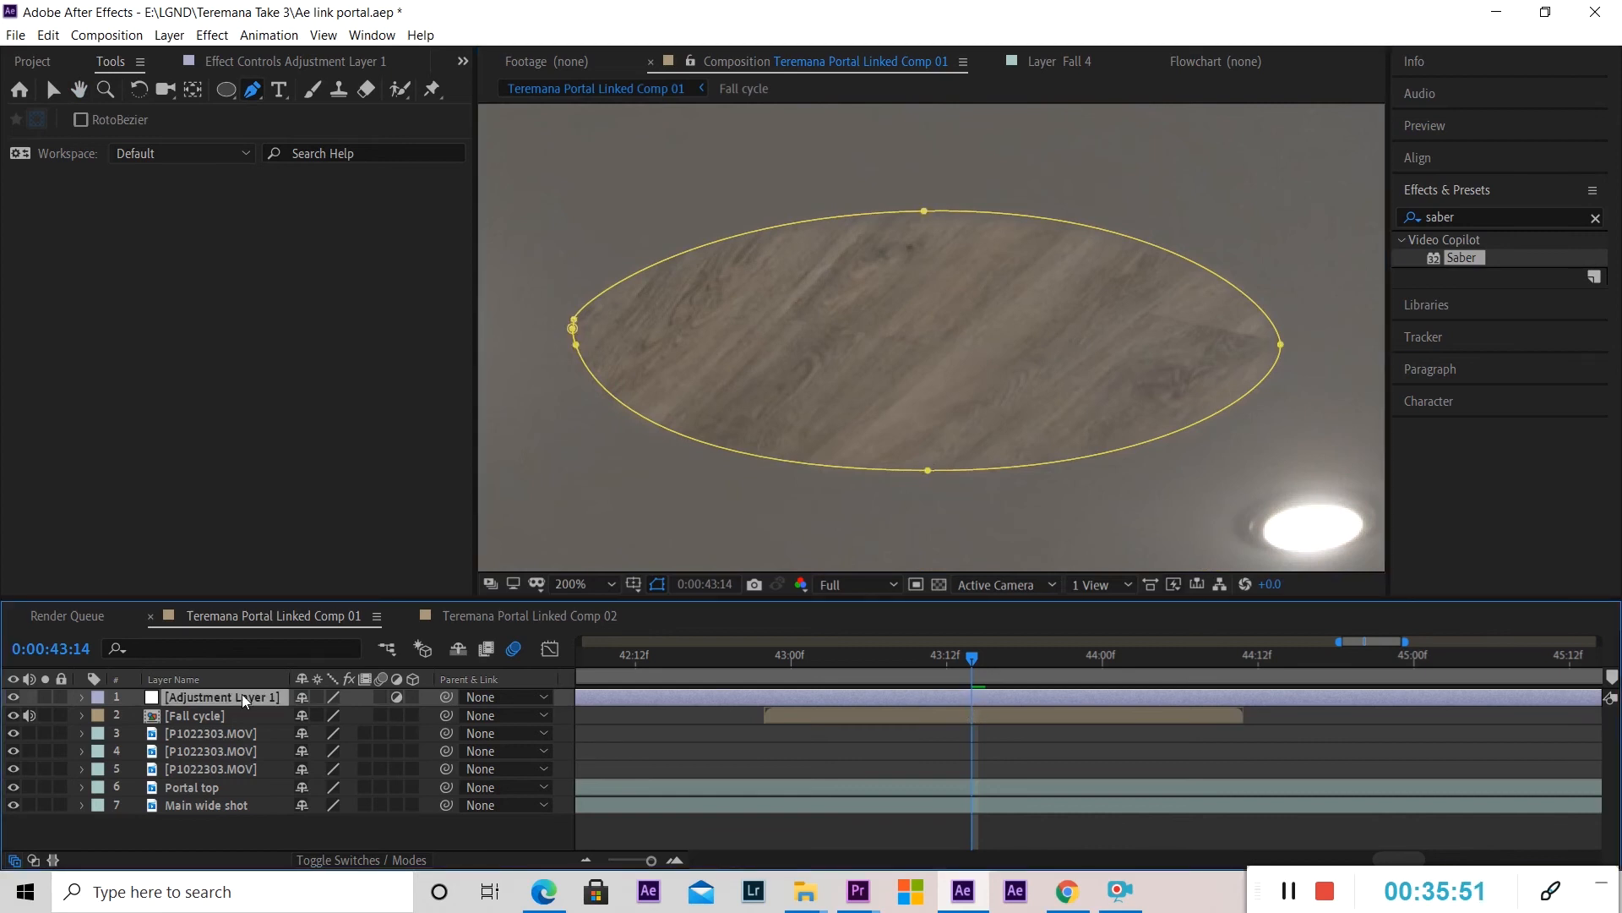
{"action": "left_click_drag", "start_coordinate": [1463, 265], "coordinate": [958, 702]}
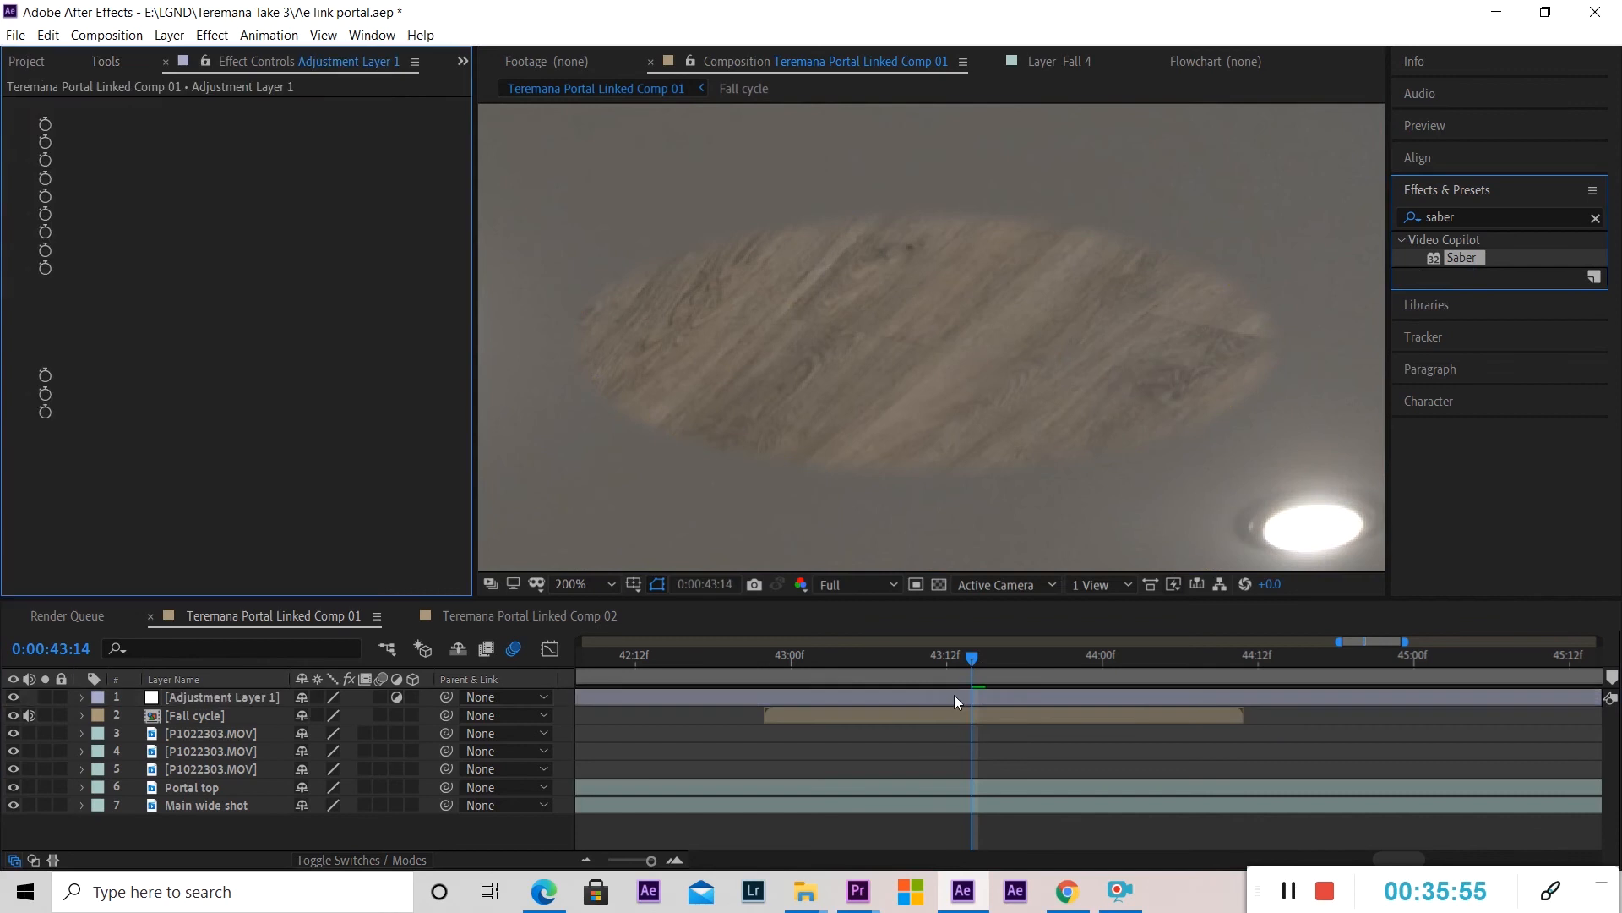
{"action": "scroll", "coordinate": [824, 355], "scroll_direction": "down", "scroll_amount": 6}
{"action": "scroll", "coordinate": [845, 372], "scroll_direction": "up", "scroll_amount": 2}
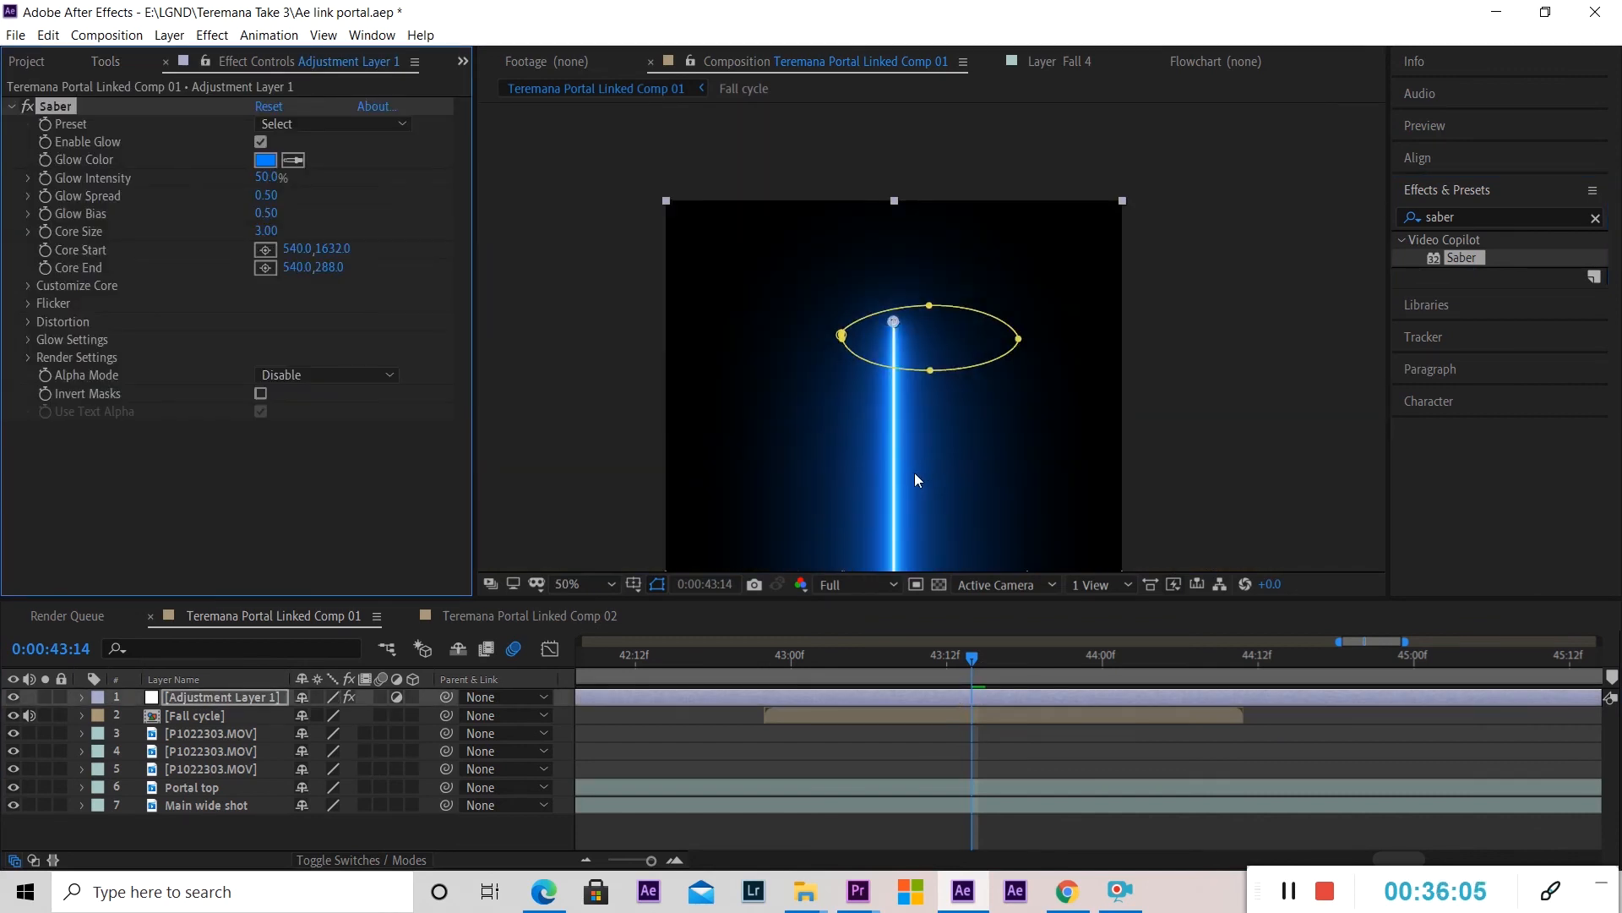
{"action": "scroll", "coordinate": [914, 475], "scroll_direction": "up", "scroll_amount": 1}
{"action": "left_click_drag", "start_coordinate": [913, 476], "coordinate": [961, 388]}
{"action": "scroll", "coordinate": [961, 388], "scroll_direction": "down", "scroll_amount": 1}
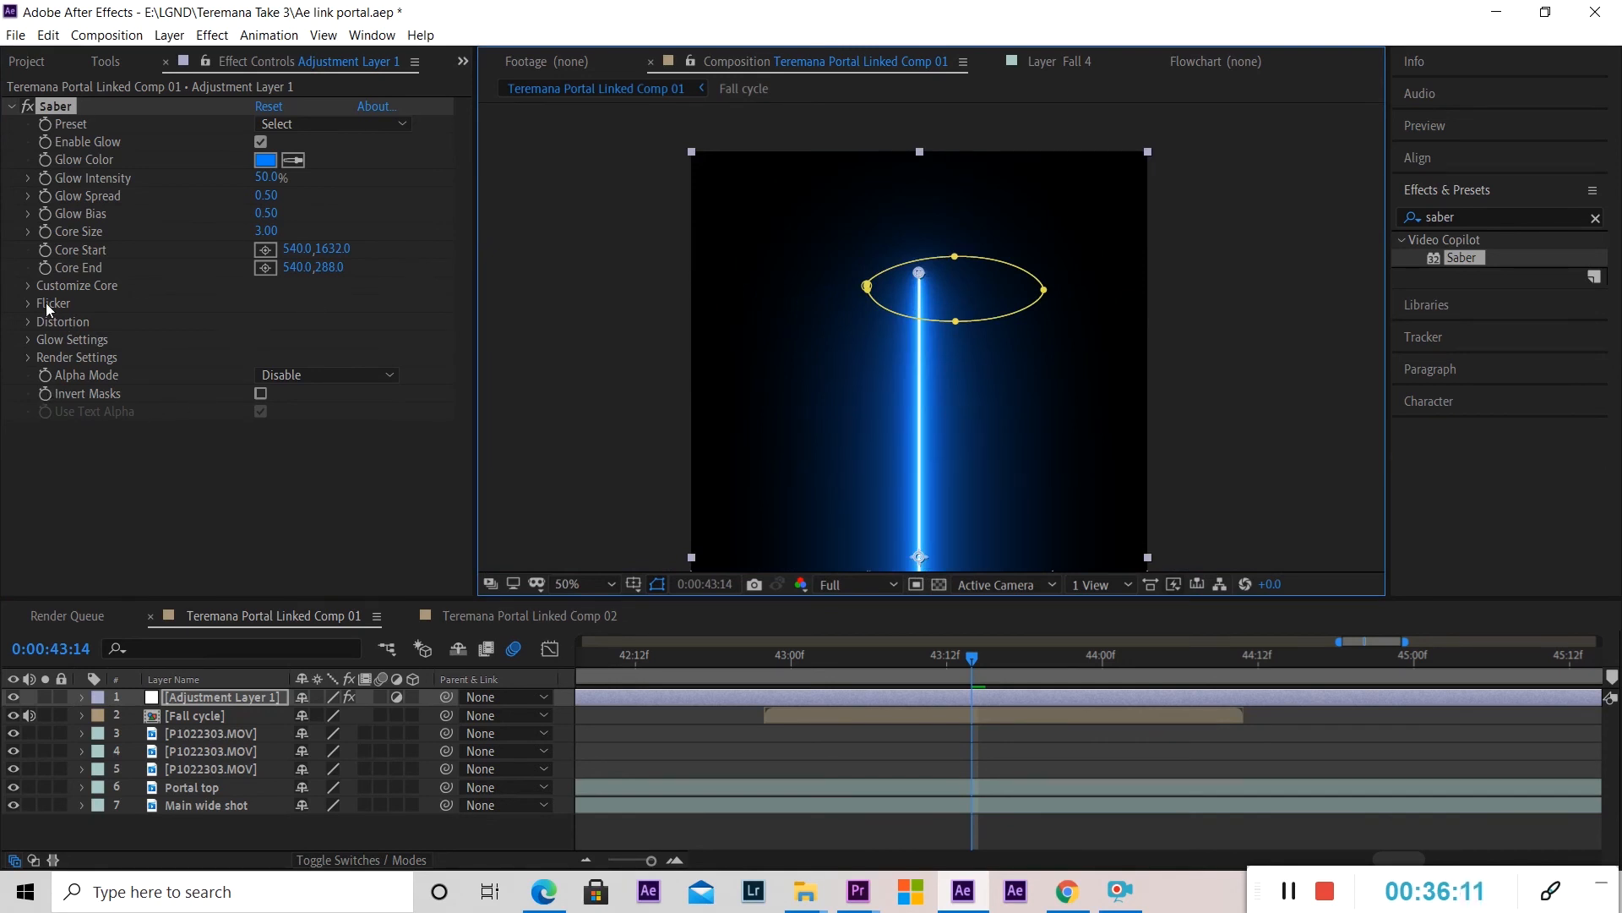
{"action": "left_click", "coordinate": [234, 63]}
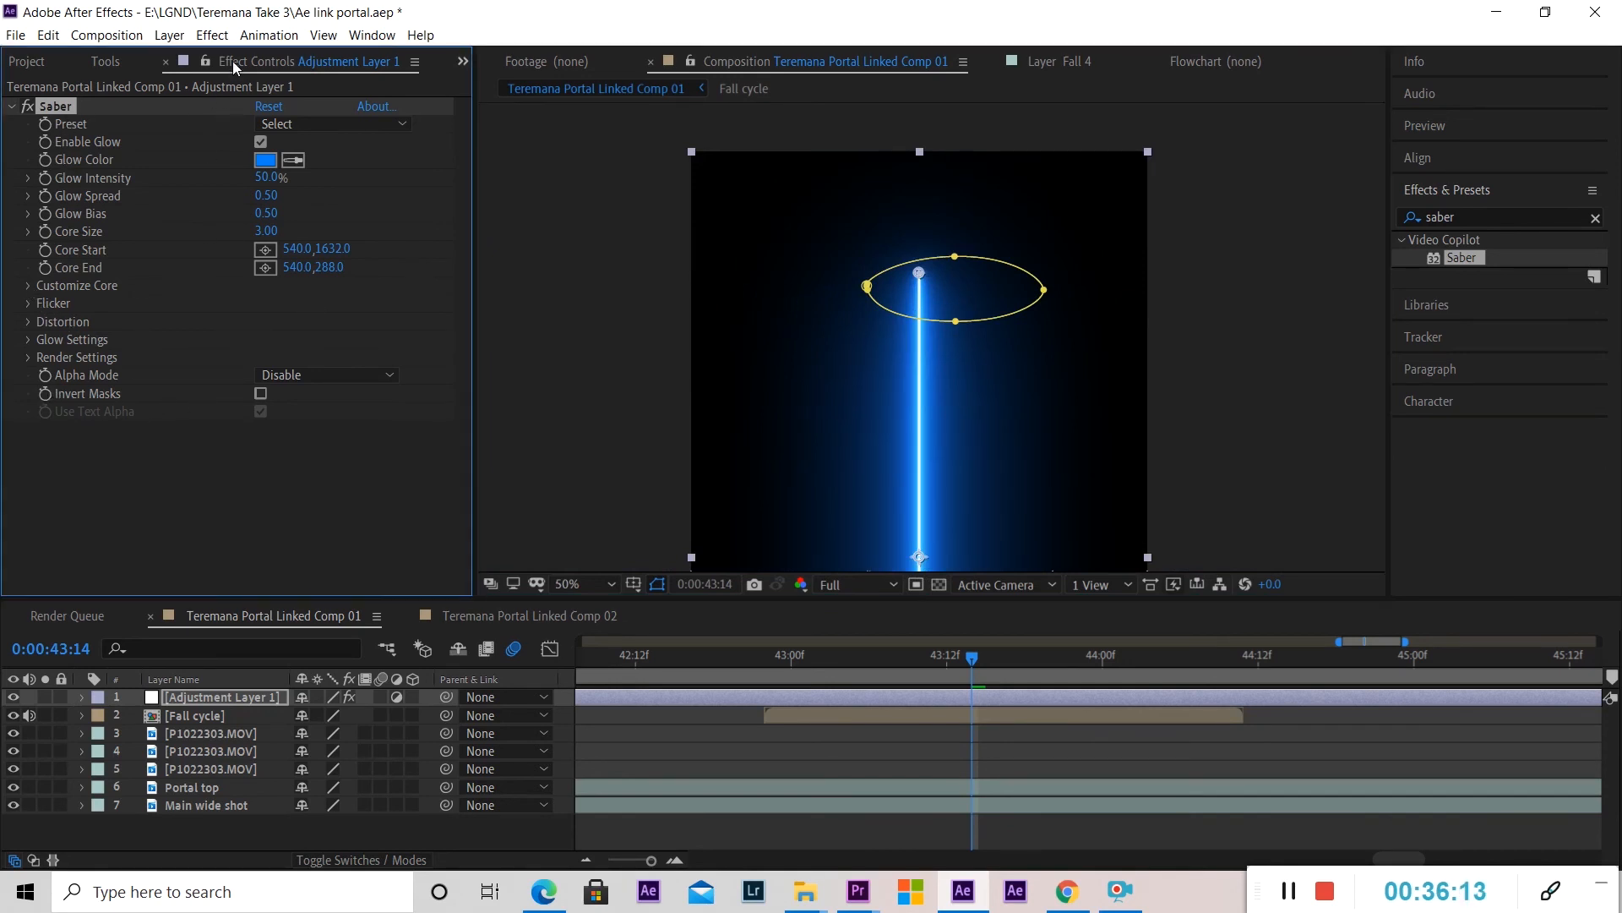
{"action": "left_click", "coordinate": [797, 698]}
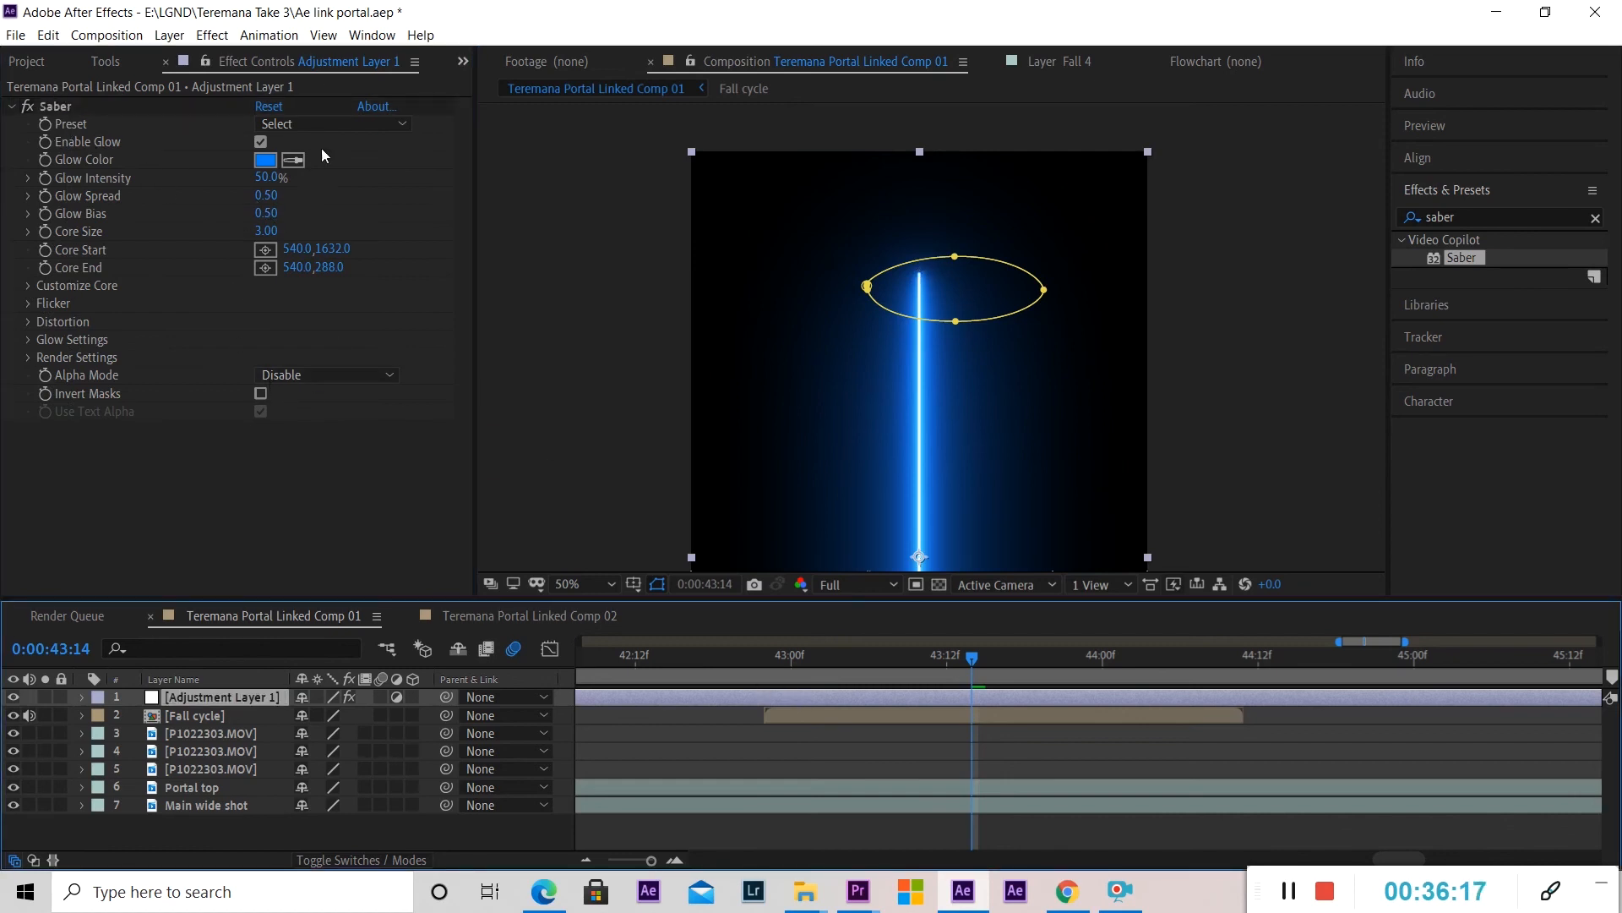
{"action": "left_click", "coordinate": [337, 125]}
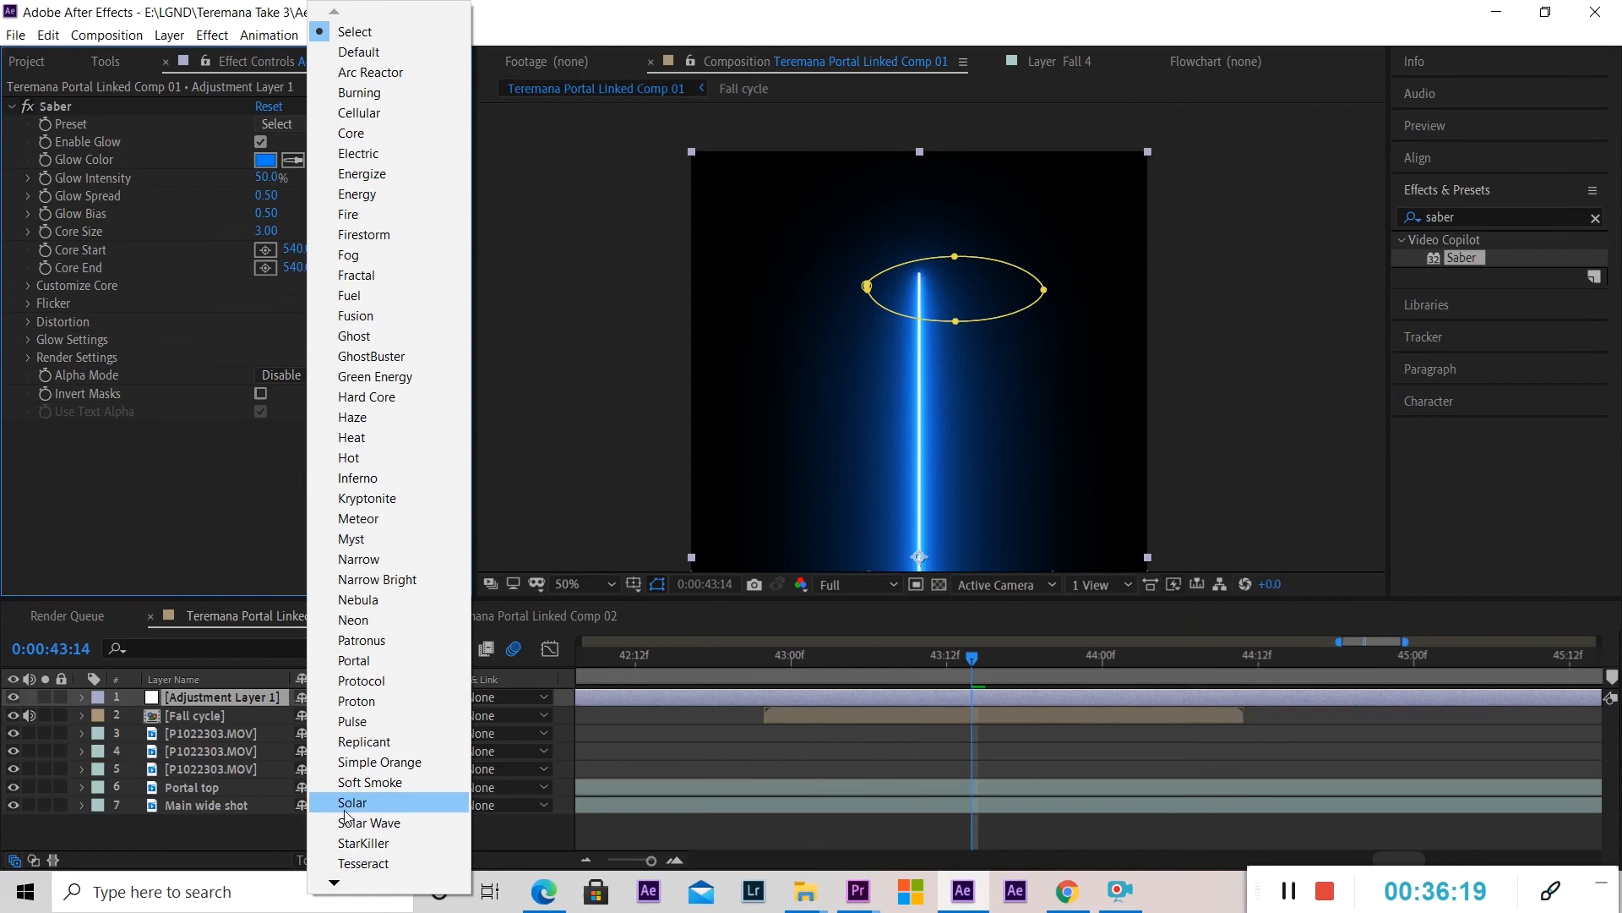
{"action": "left_click", "coordinate": [500, 191]}
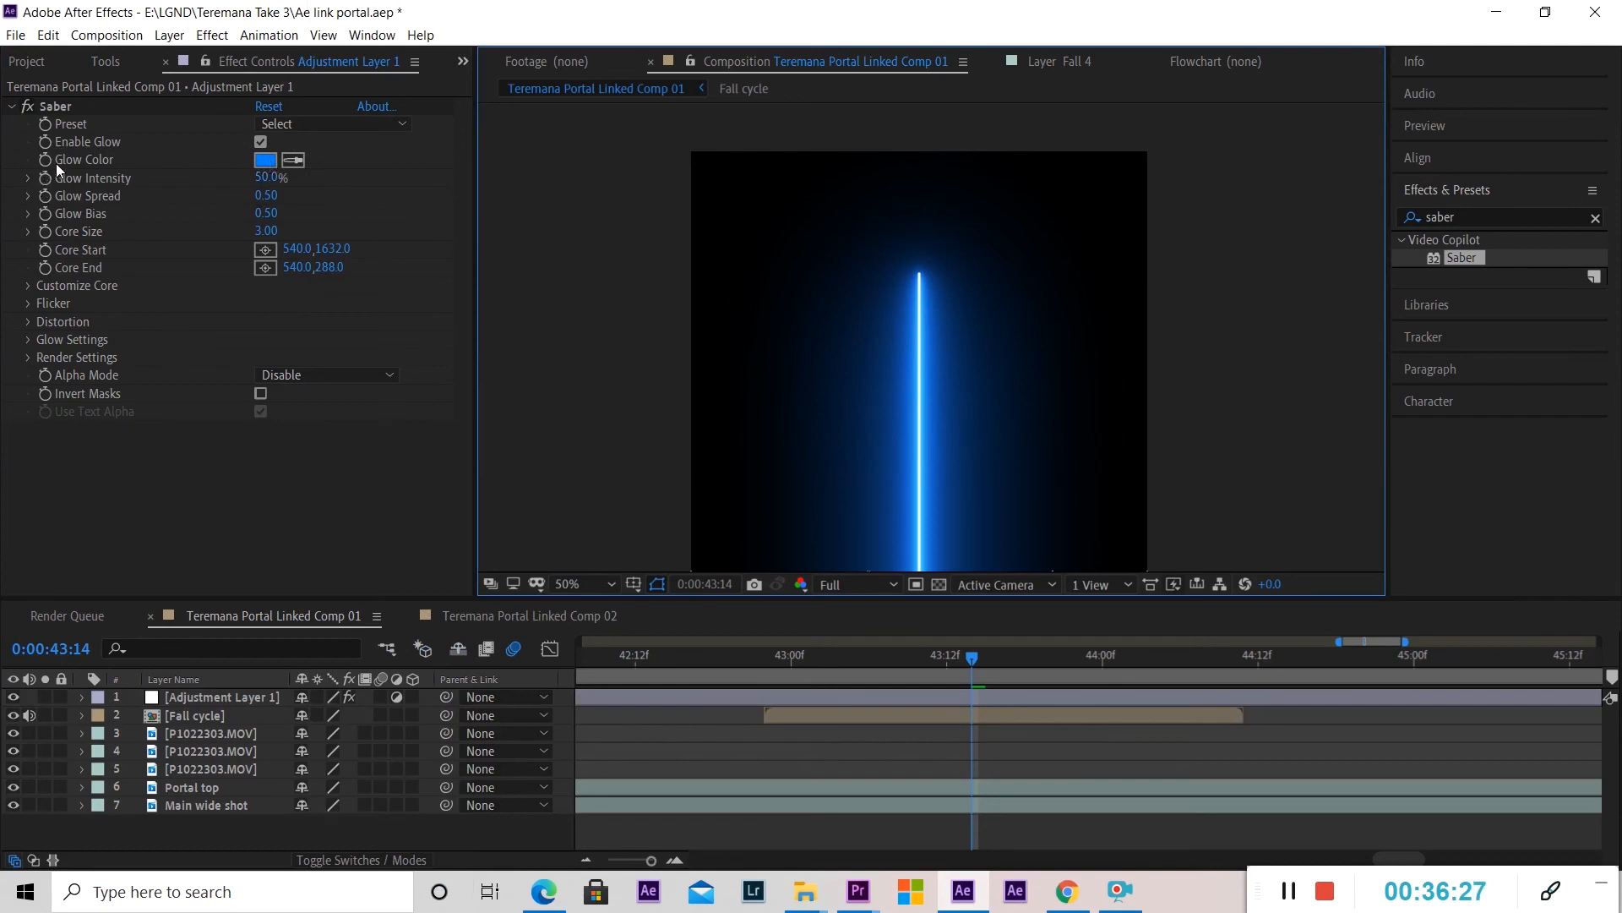
Set Saber's customized core type to Layer Masks and check the glow around the portal outline.
{"action": "left_click", "coordinate": [31, 284]}
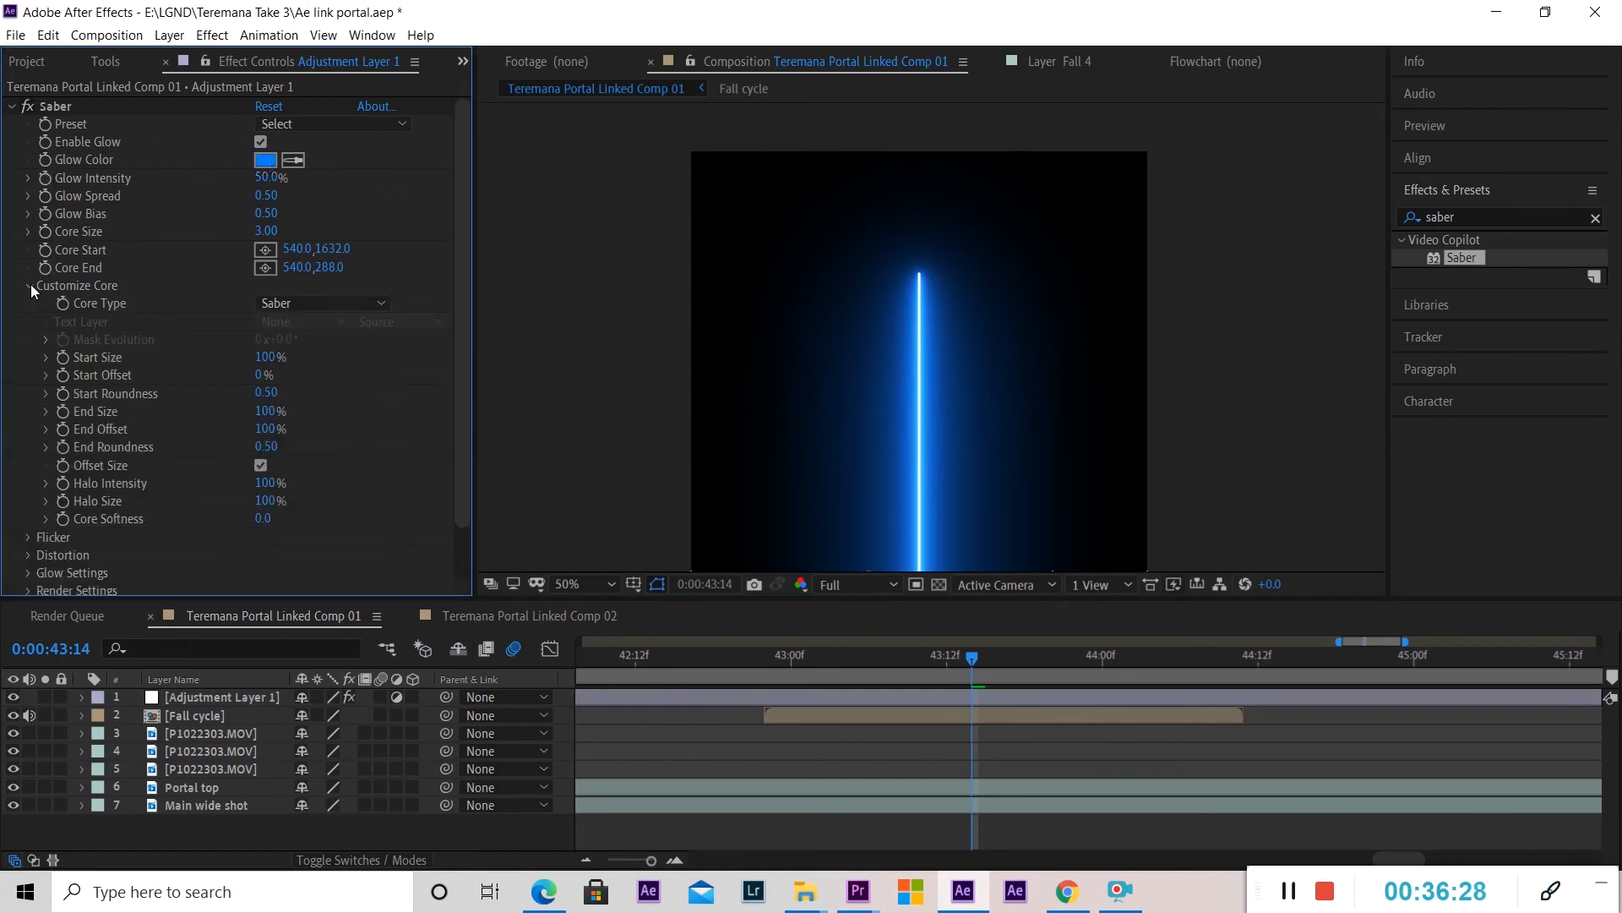
{"action": "left_click", "coordinate": [304, 302]}
{"action": "left_click", "coordinate": [333, 347]}
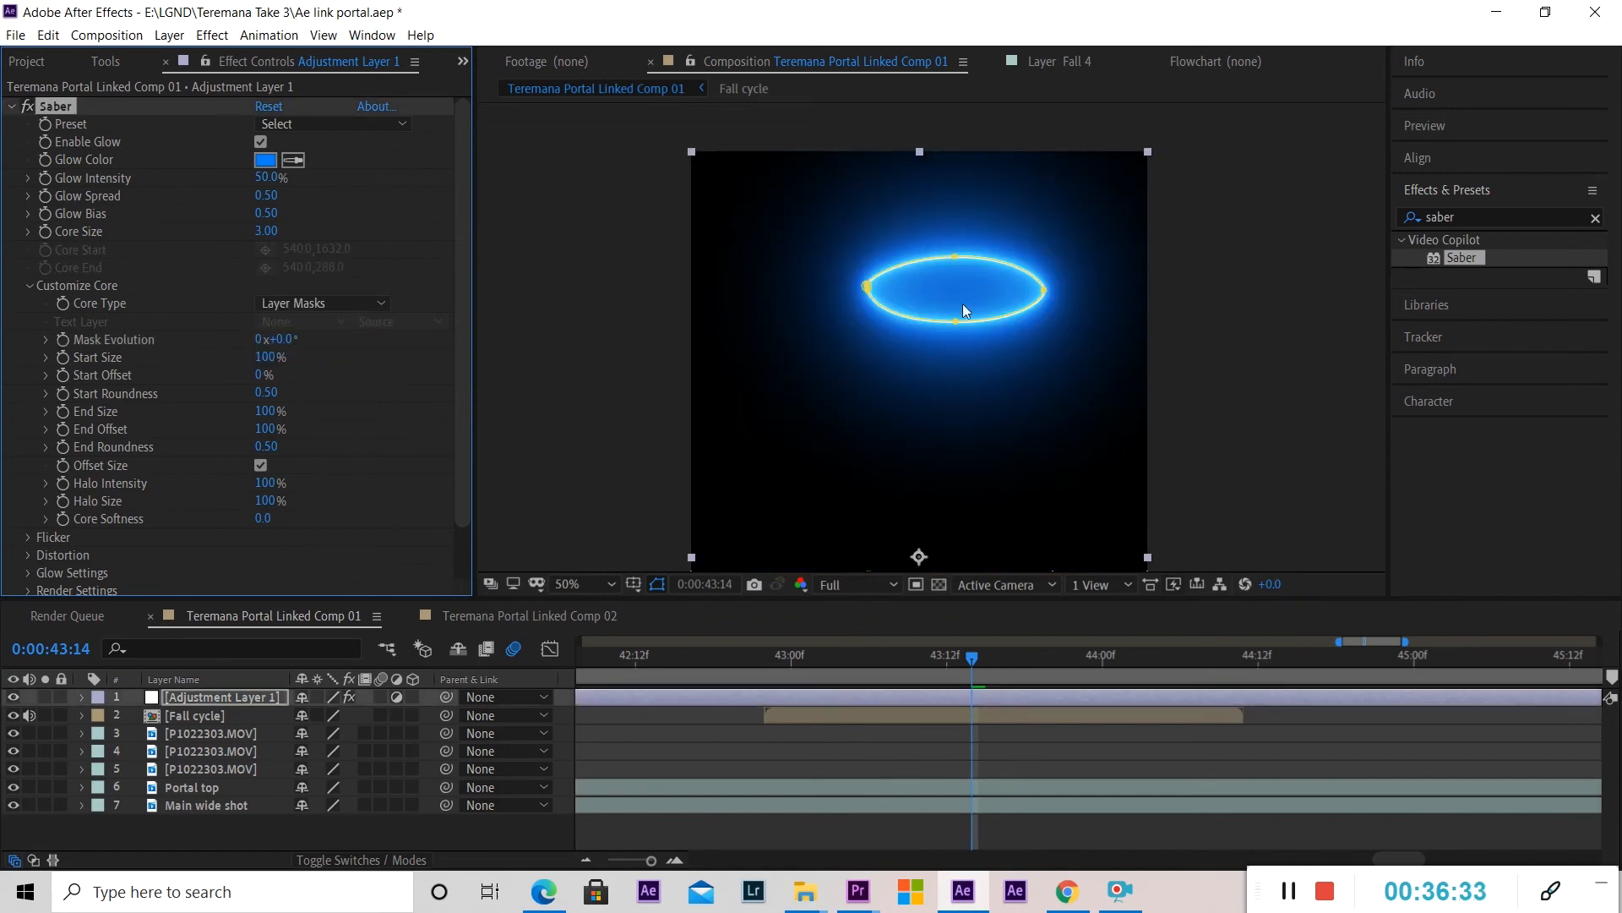
{"action": "scroll", "coordinate": [885, 312], "scroll_direction": "up", "scroll_amount": 4}
{"action": "left_click_drag", "start_coordinate": [844, 459], "coordinate": [846, 447]}
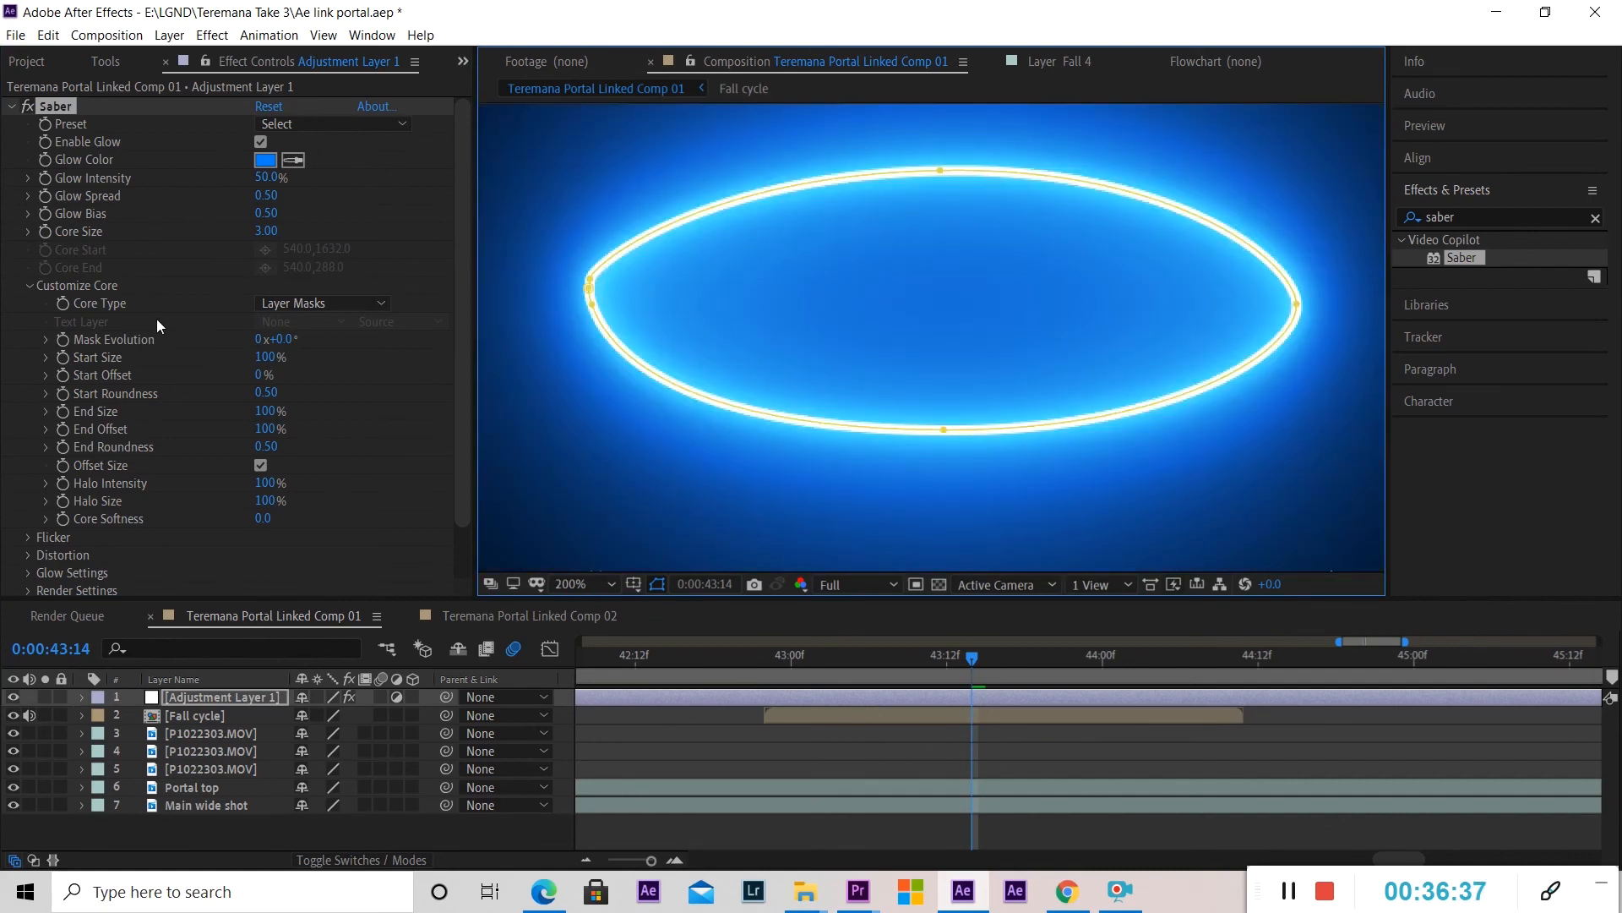
{"action": "scroll", "coordinate": [215, 473], "scroll_direction": "down", "scroll_amount": 1}
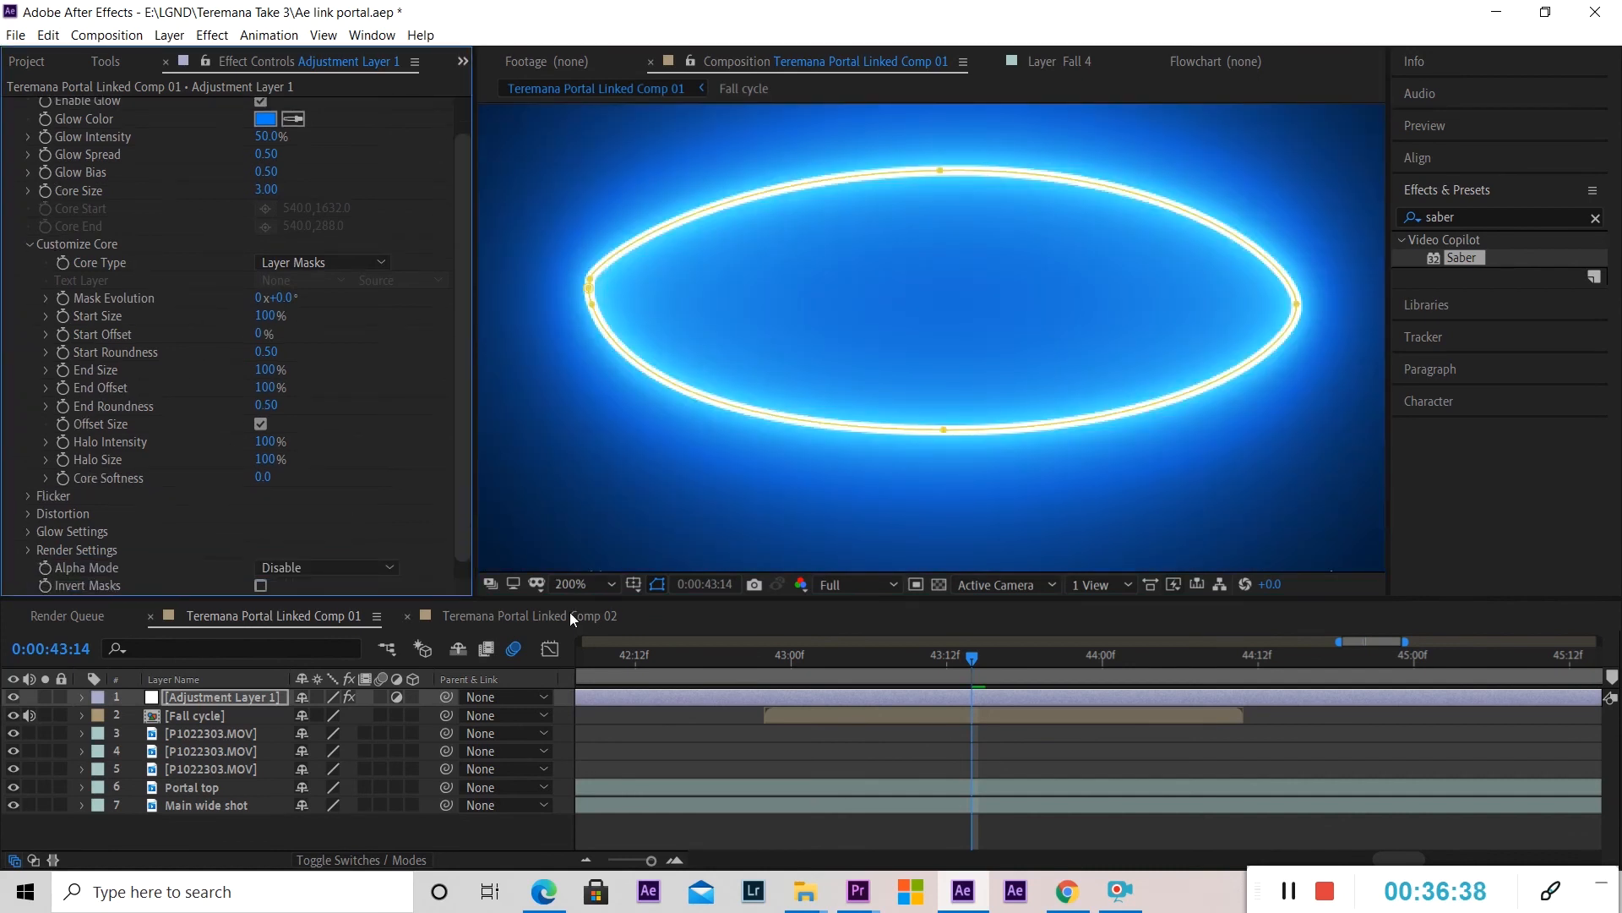
Set Adjustment Layer 1's blending mode to Screen and view the glow over the full shot.
{"action": "right_click", "coordinate": [982, 695]}
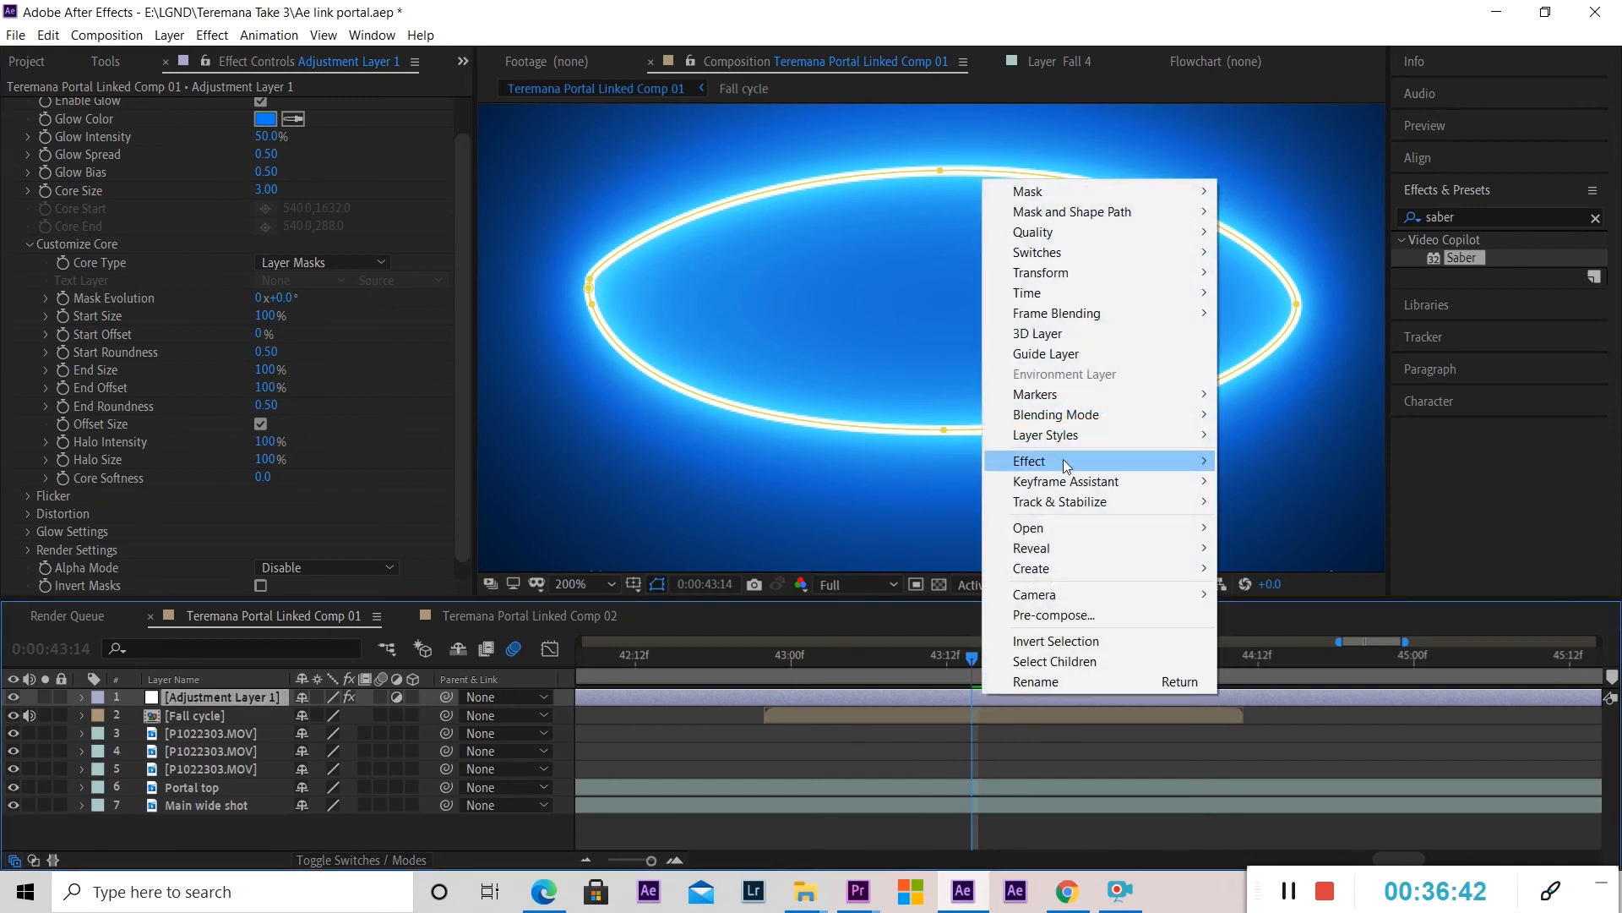
{"action": "mouse_move", "coordinate": [1076, 418]}
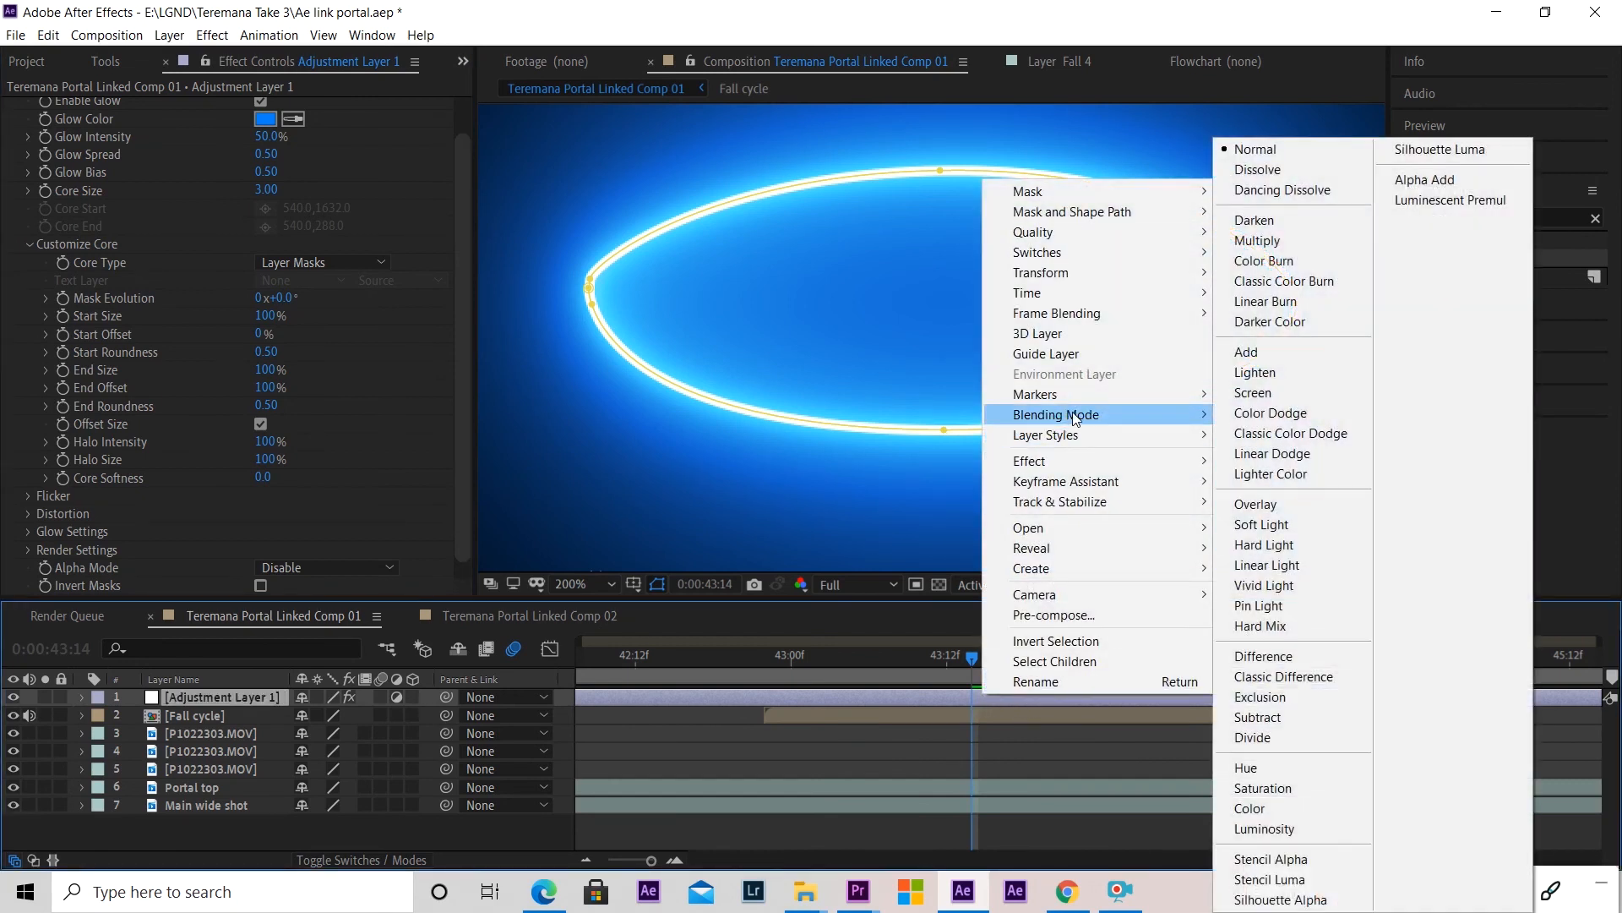
{"action": "left_click", "coordinate": [1261, 394]}
{"action": "scroll", "coordinate": [957, 304], "scroll_direction": "down", "scroll_amount": 4}
{"action": "scroll", "coordinate": [955, 303], "scroll_direction": "down", "scroll_amount": 4}
{"action": "scroll", "coordinate": [955, 302], "scroll_direction": "up", "scroll_amount": 6}
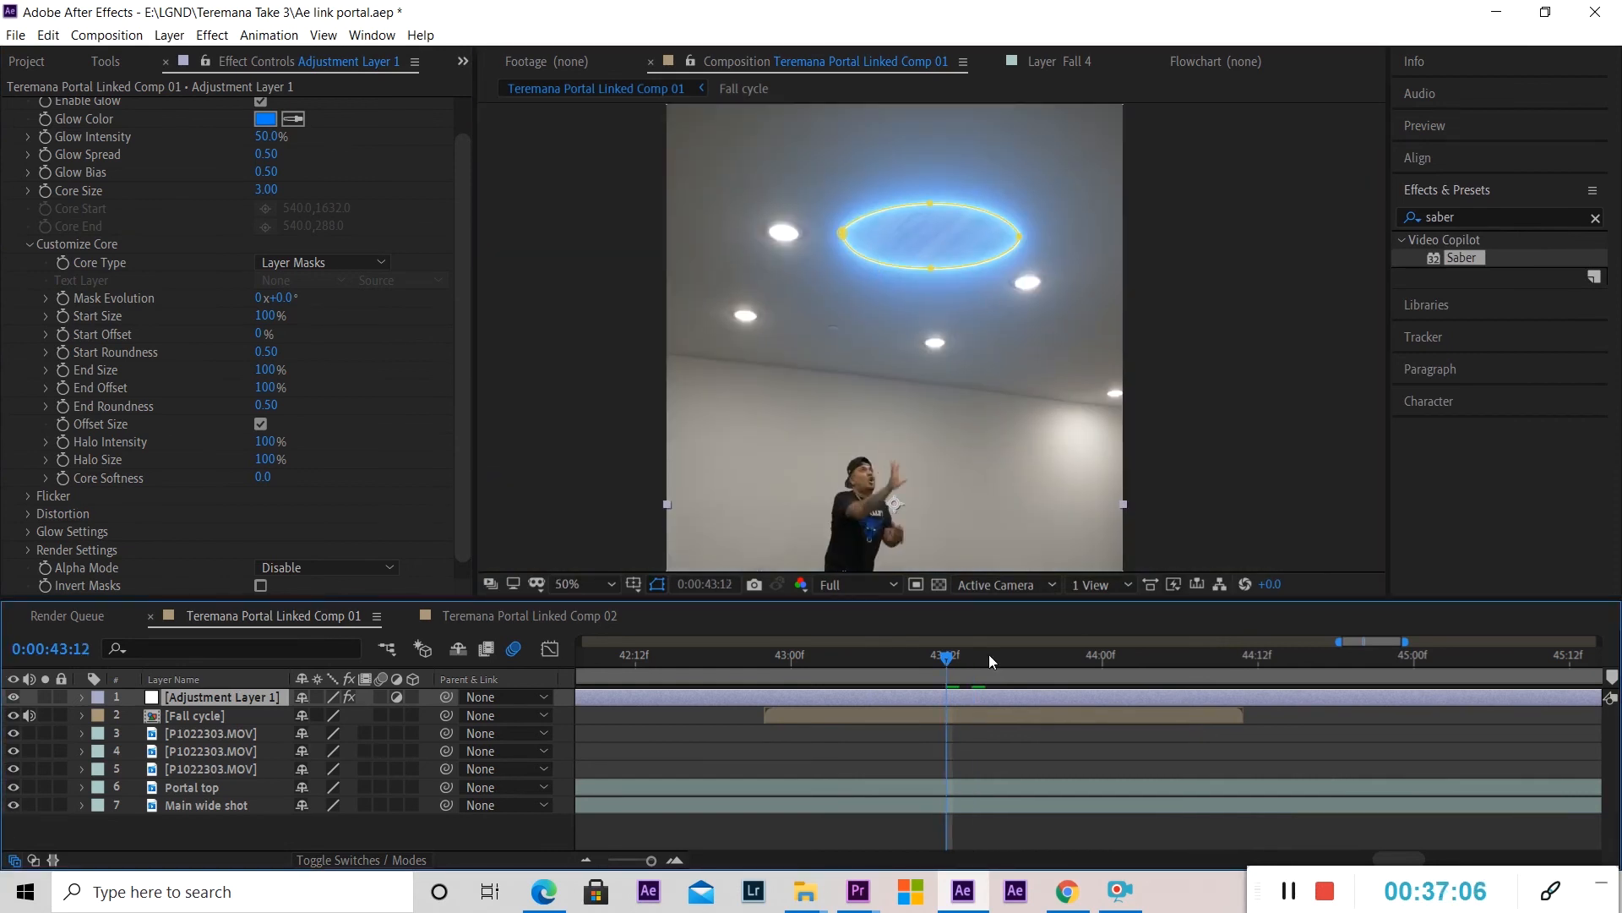
Apply Saber's Energize preset and view the glowing ceiling portal up close.
{"action": "scroll", "coordinate": [345, 470], "scroll_direction": "up", "scroll_amount": 1}
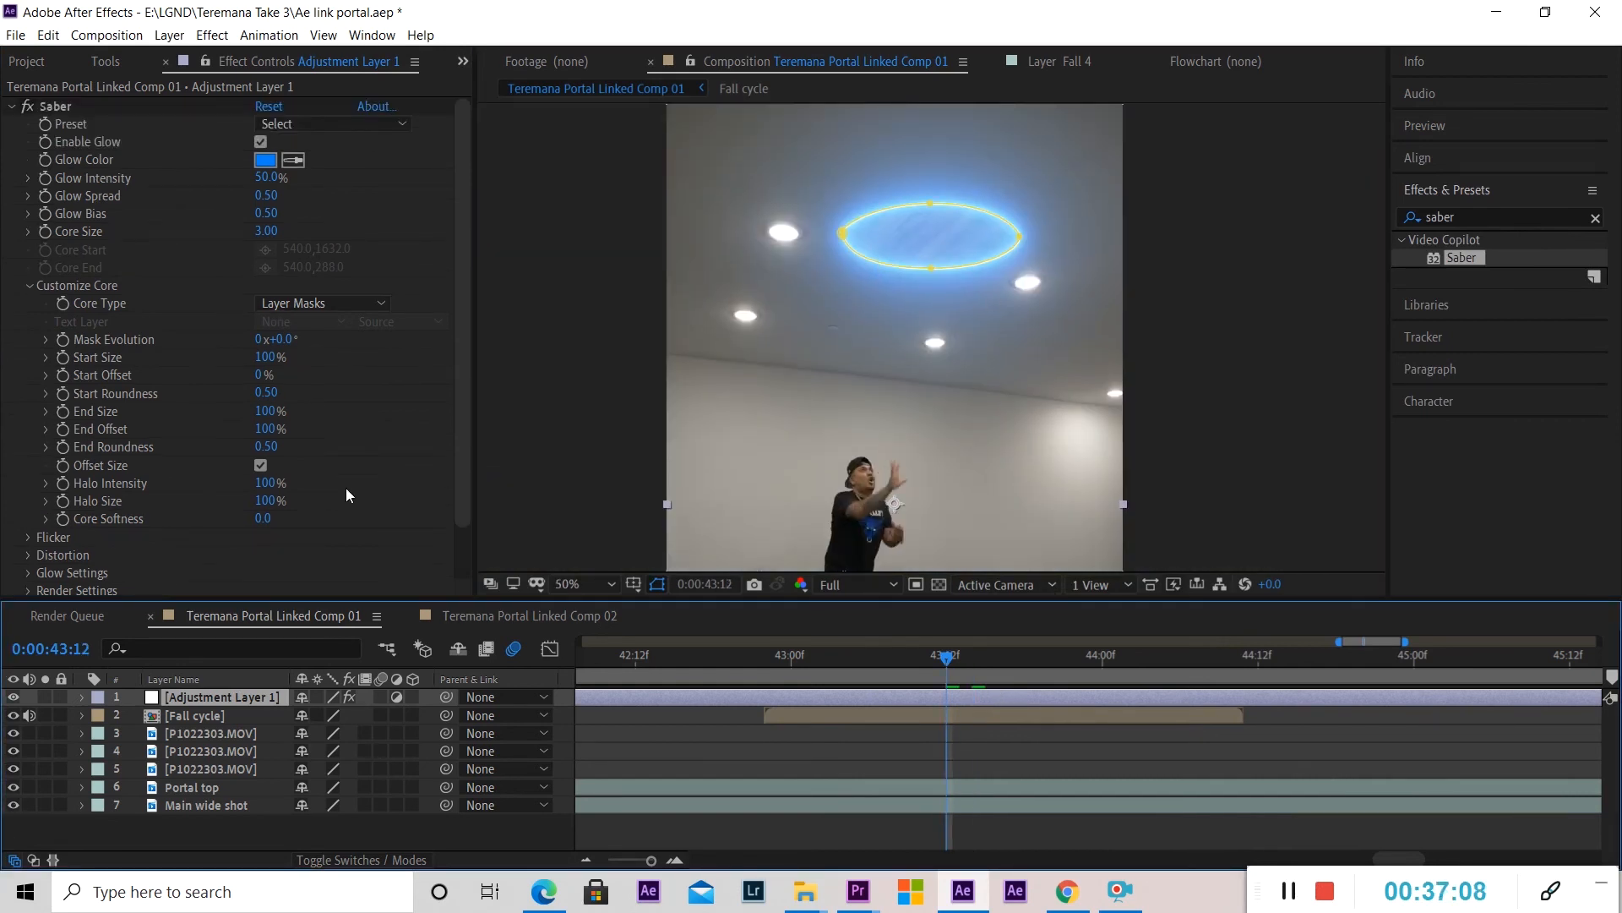
{"action": "left_click", "coordinate": [47, 105]}
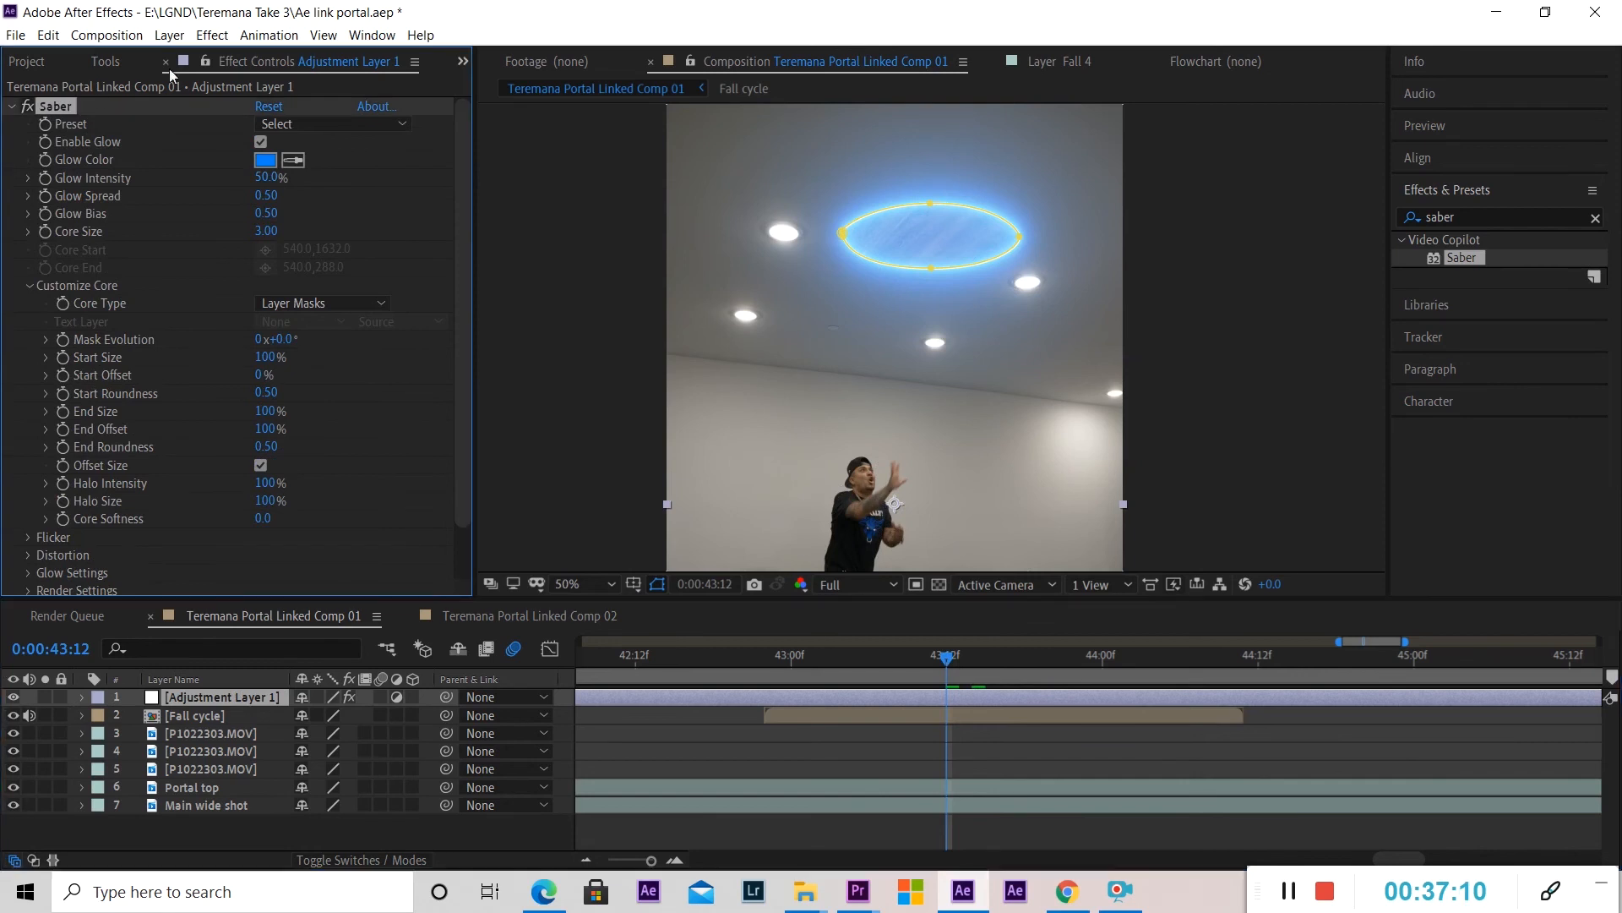
{"action": "left_click", "coordinate": [298, 123]}
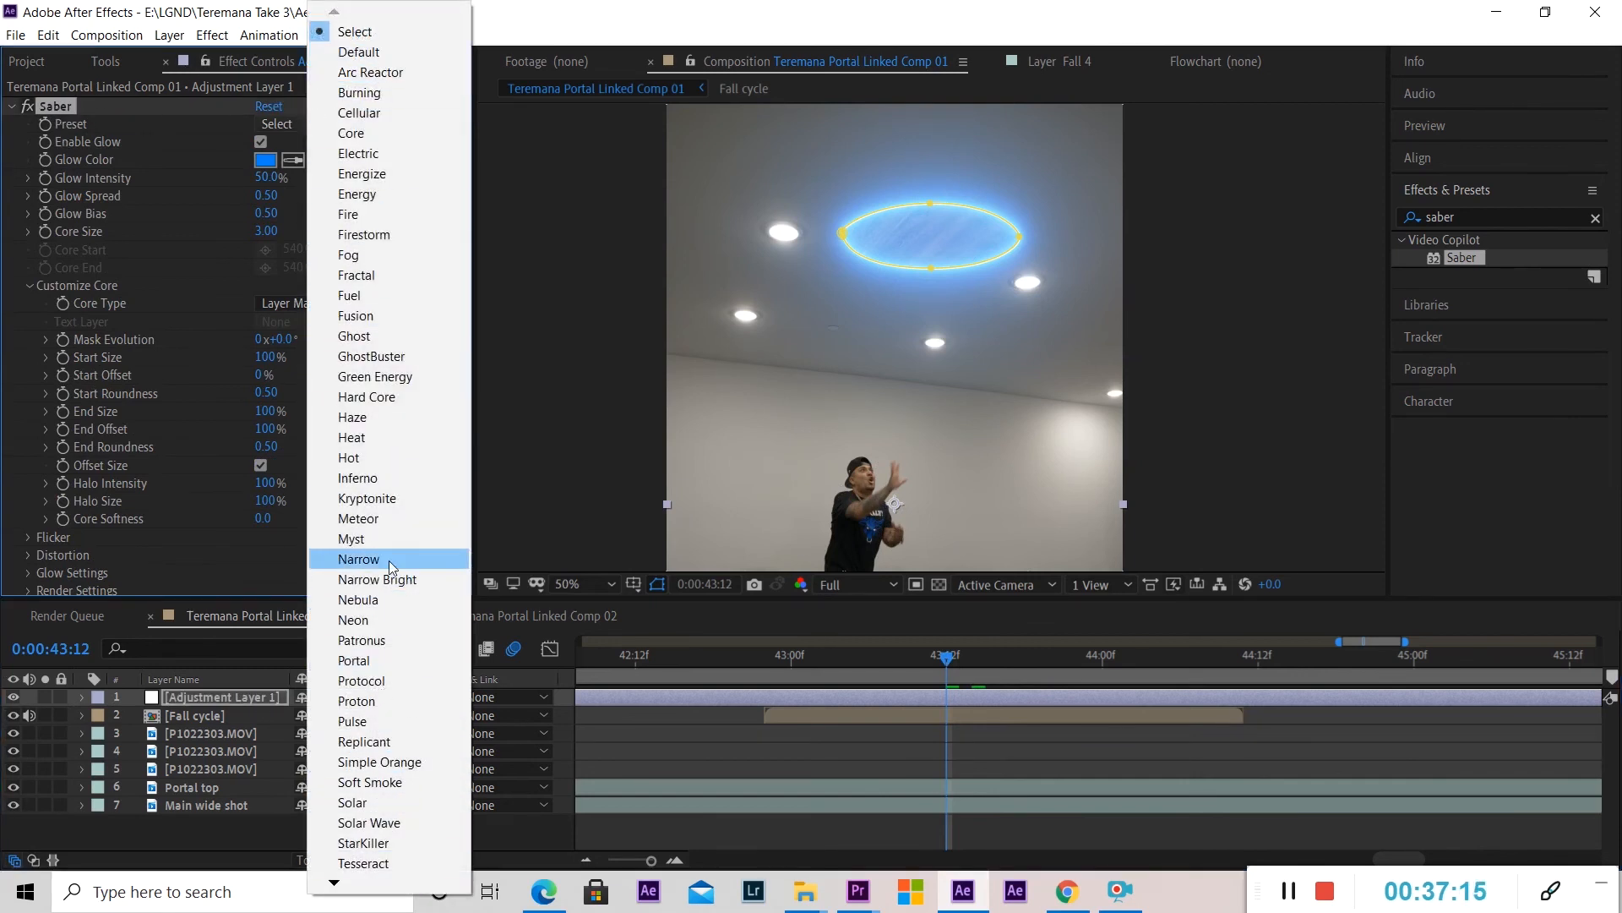
{"action": "left_click", "coordinate": [354, 174]}
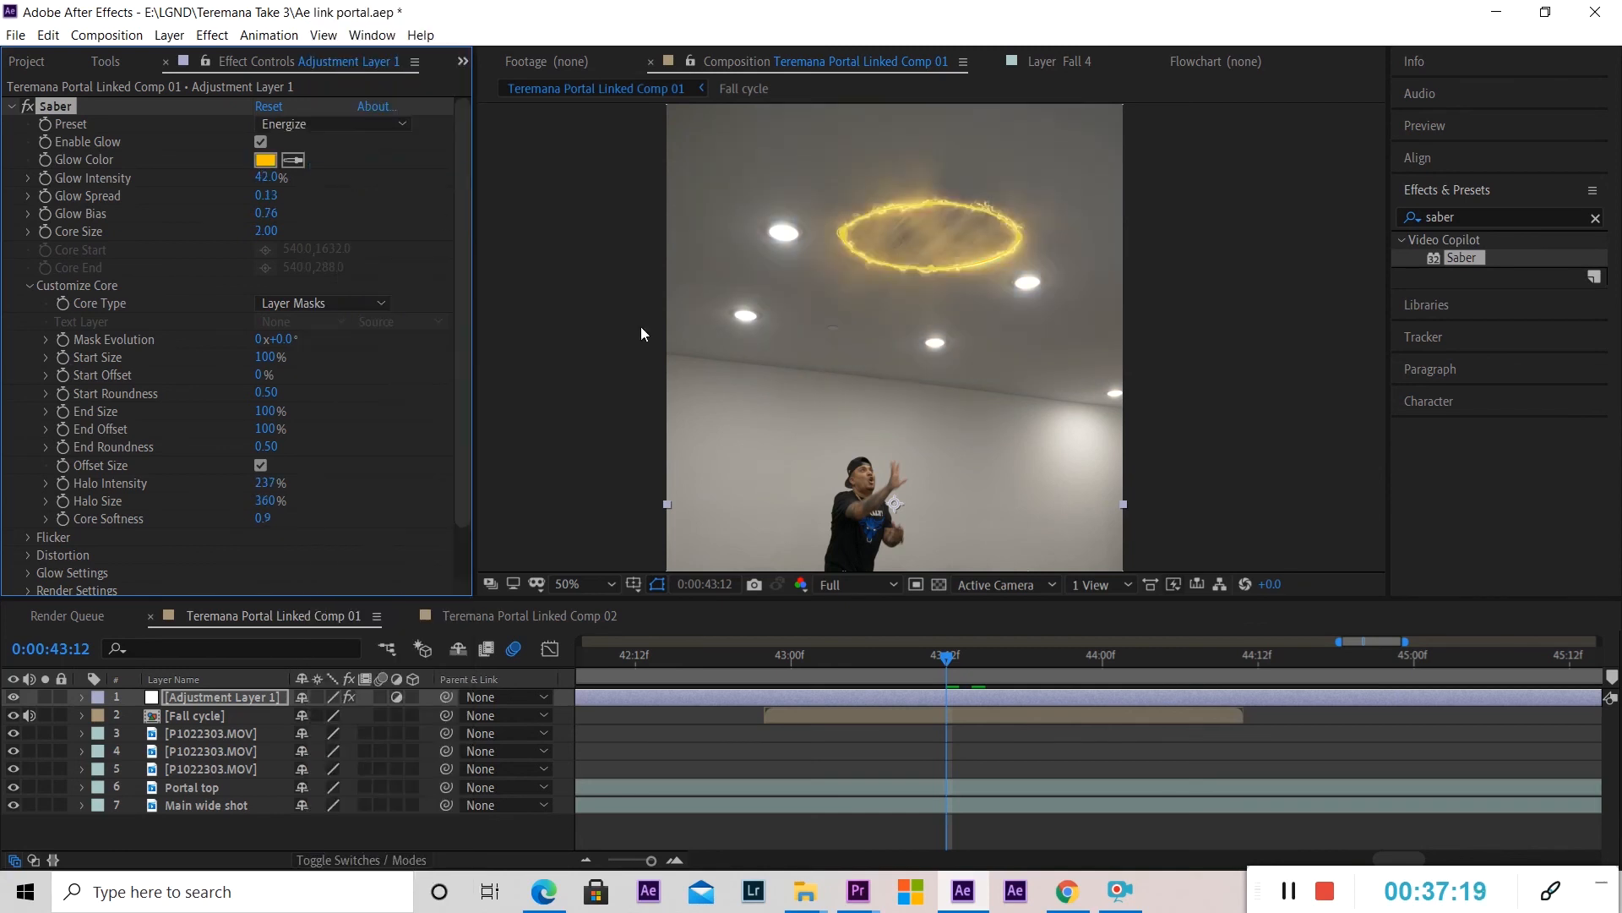
{"action": "scroll", "coordinate": [980, 214], "scroll_direction": "up", "scroll_amount": 4}
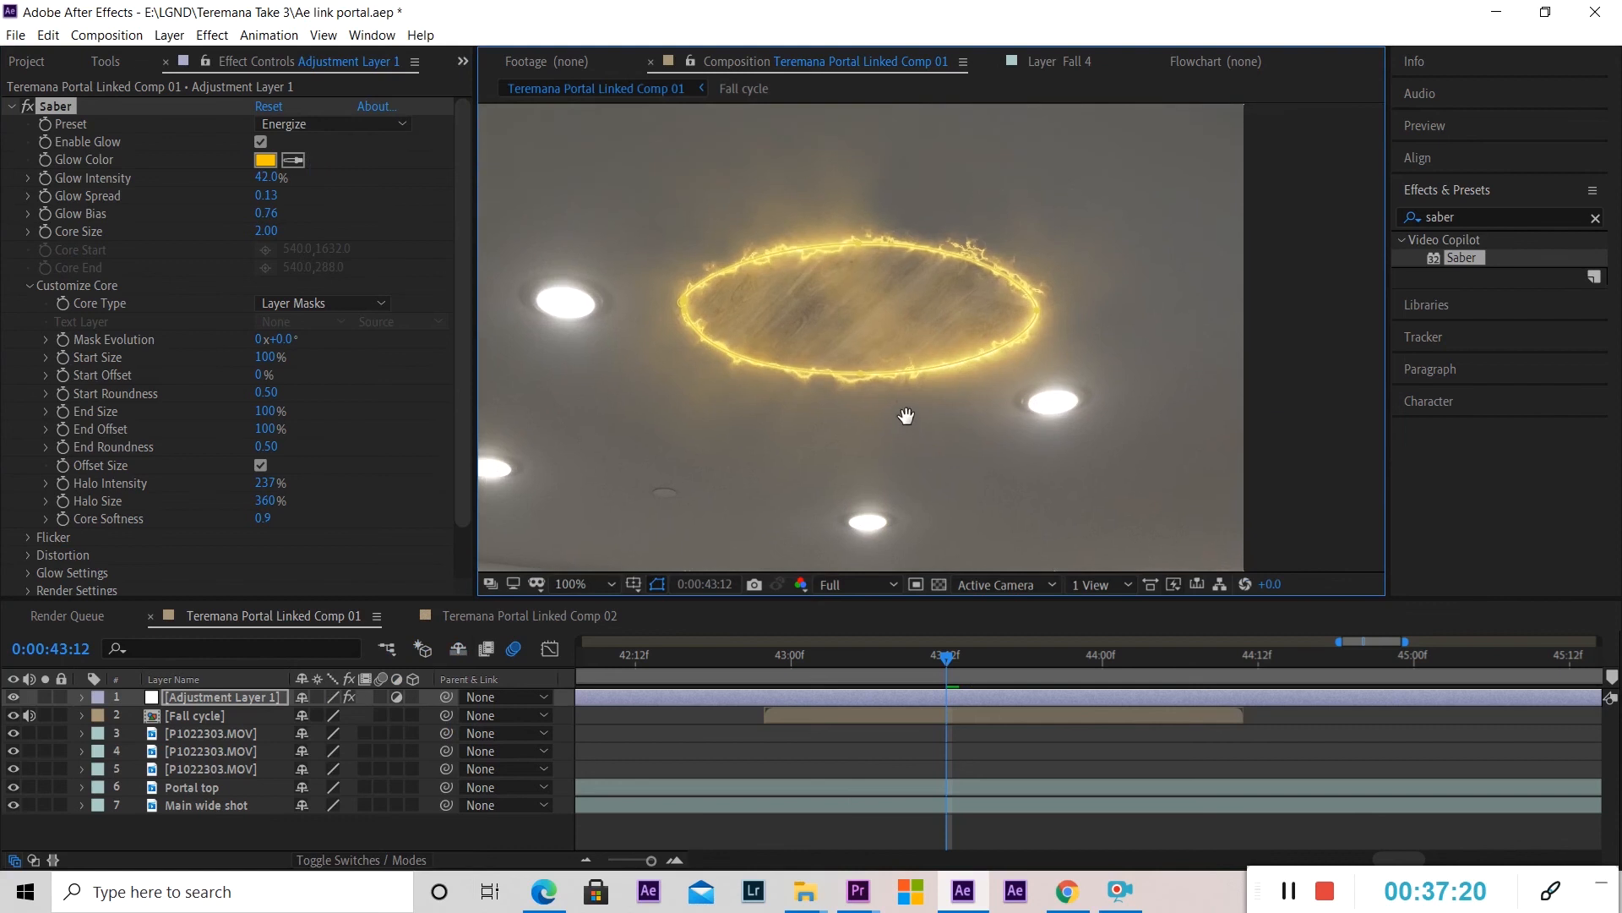
Change Saber's glow color to a bright green and view the ceiling portal both in the wider shot and up close.
{"action": "left_click_drag", "start_coordinate": [793, 404], "coordinate": [852, 391]}
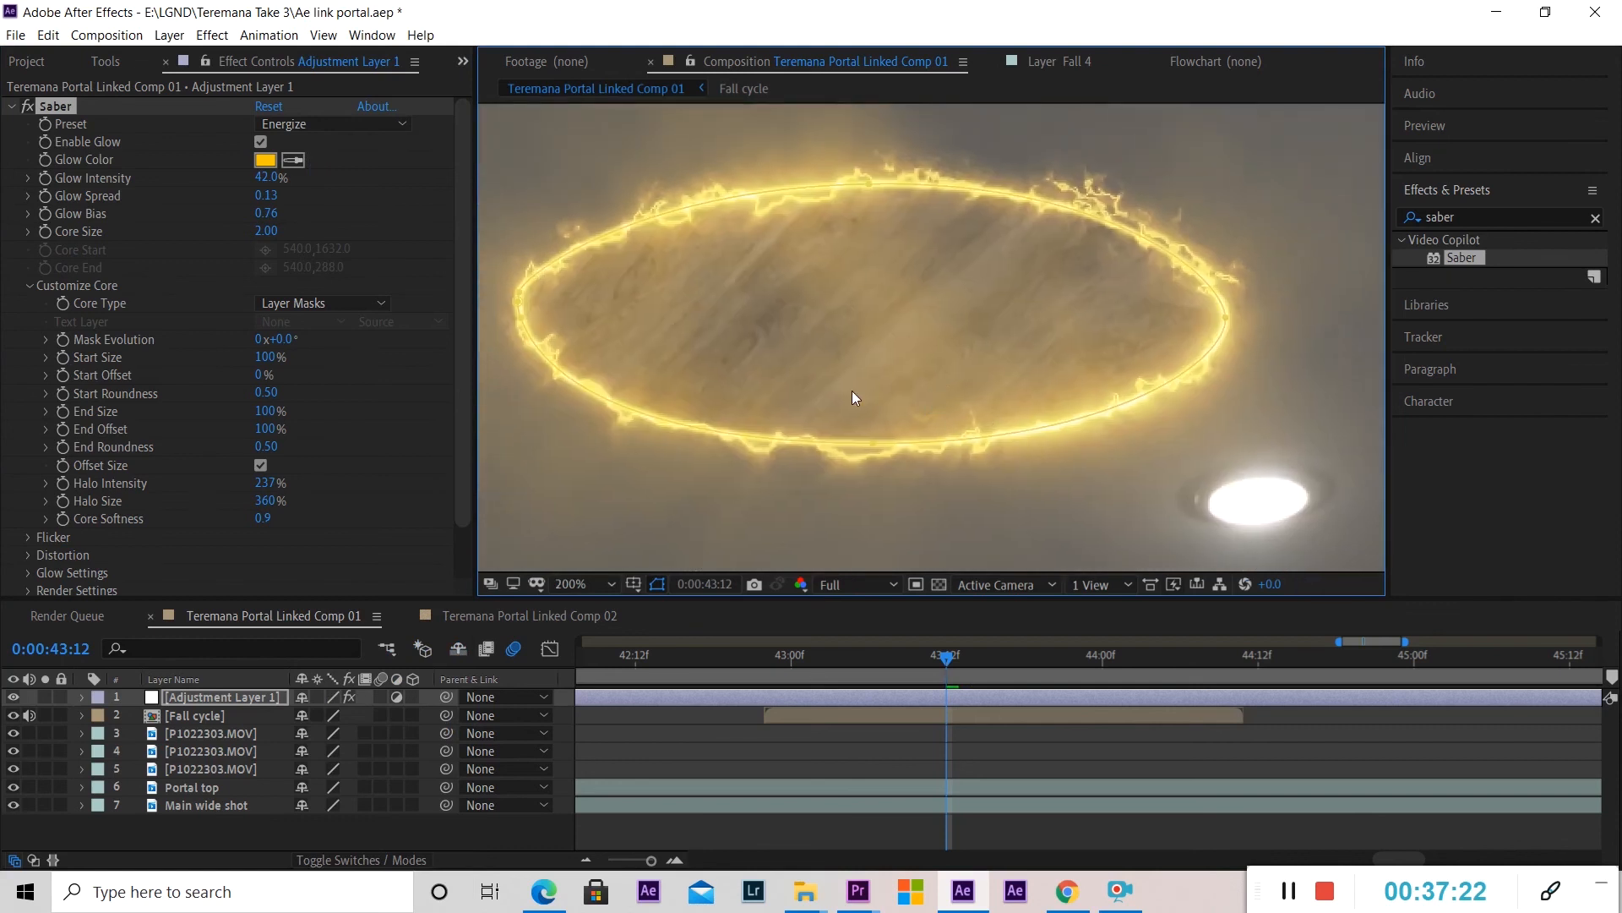
{"action": "left_click", "coordinate": [262, 162]}
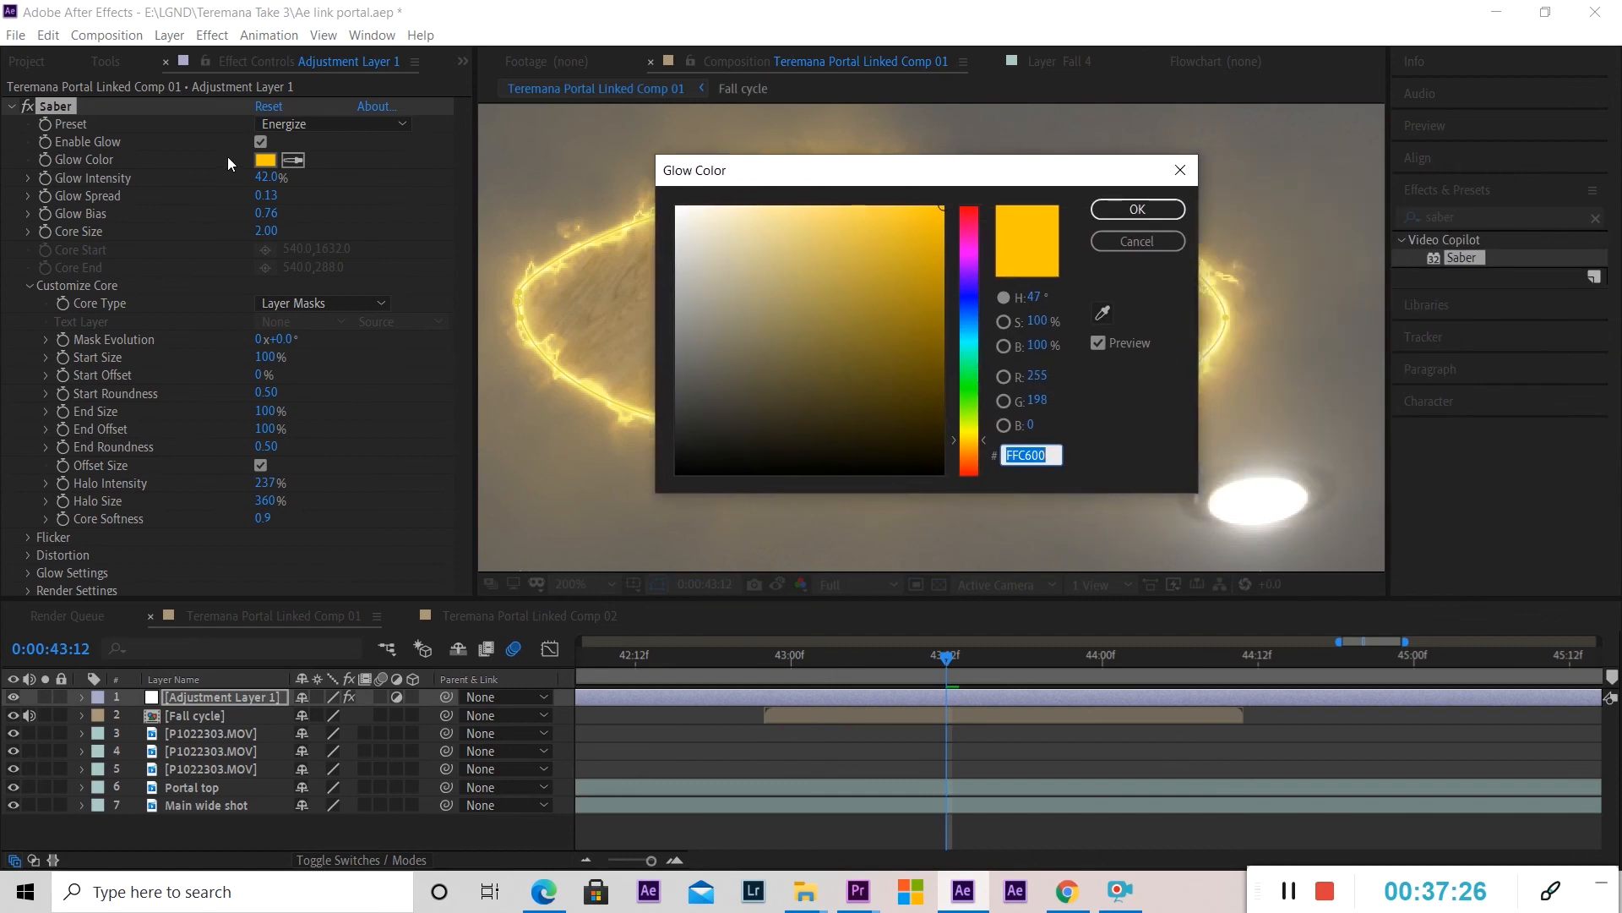
{"action": "left_click_drag", "start_coordinate": [968, 367], "coordinate": [968, 380]}
{"action": "left_click_drag", "start_coordinate": [891, 306], "coordinate": [943, 220]}
{"action": "left_click", "coordinate": [1137, 209]}
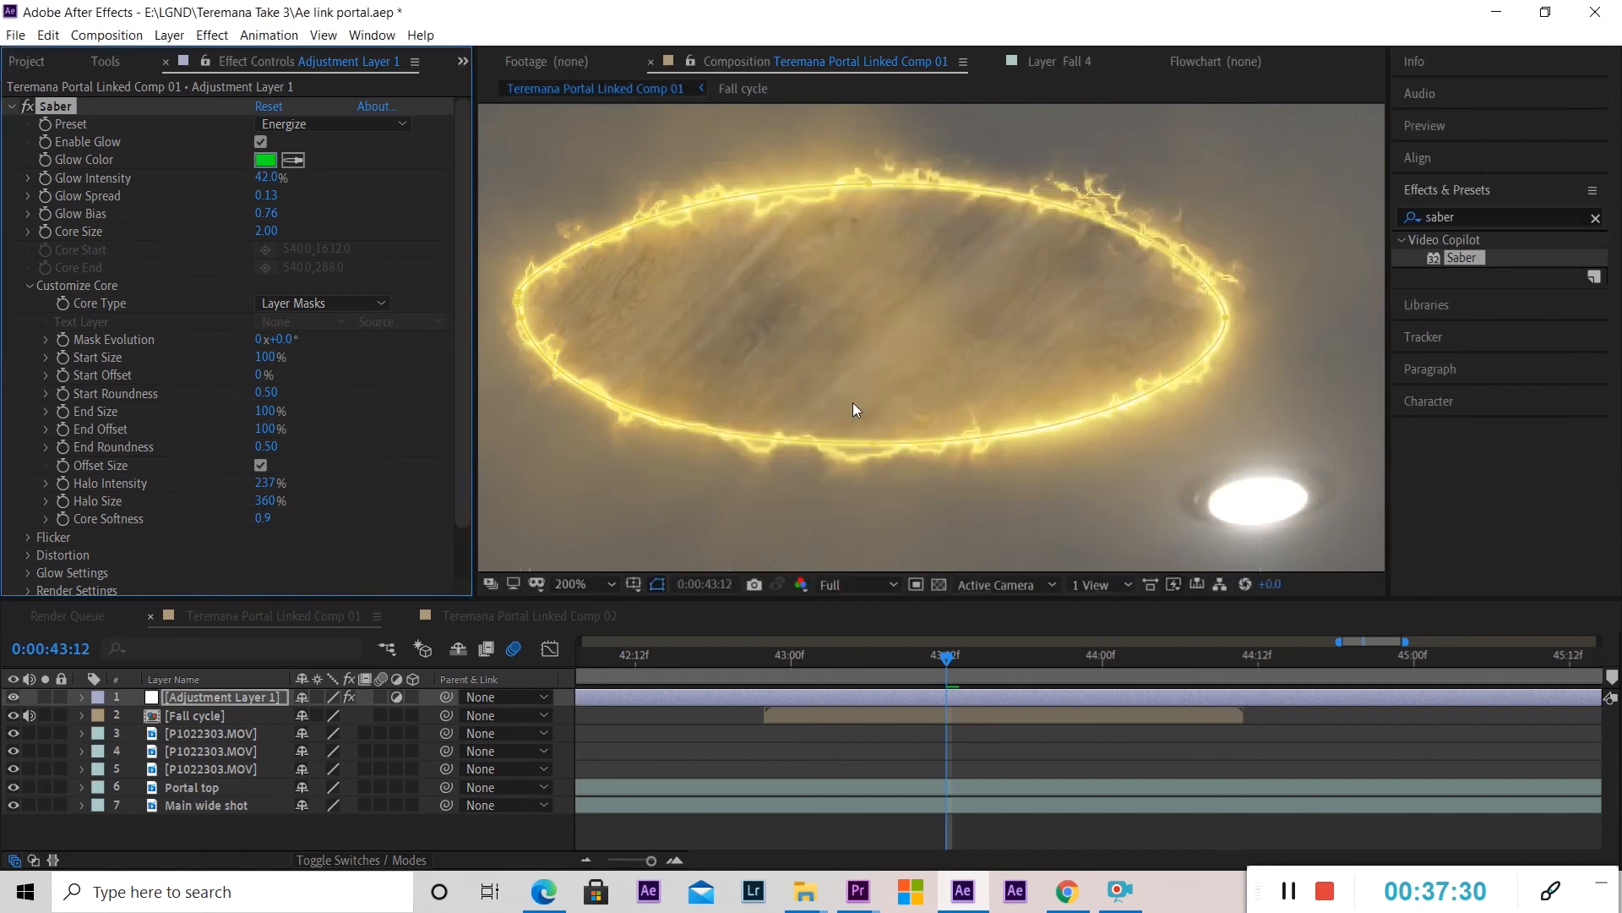
{"action": "scroll", "coordinate": [735, 450], "scroll_direction": "down", "scroll_amount": 4}
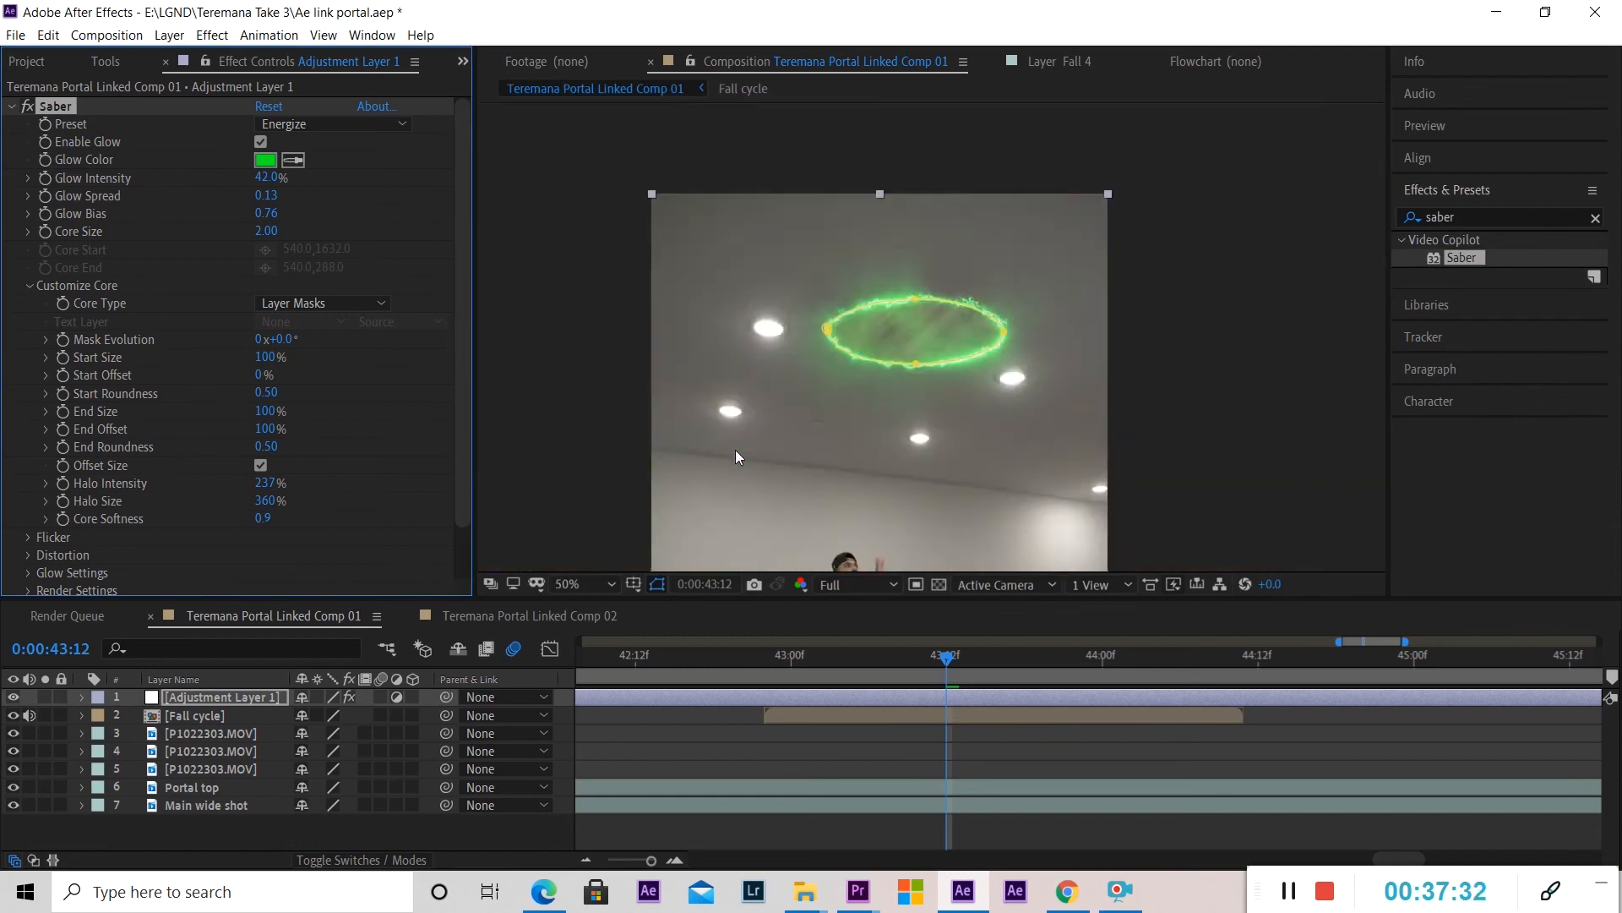
{"action": "scroll", "coordinate": [946, 447], "scroll_direction": "up", "scroll_amount": 4}
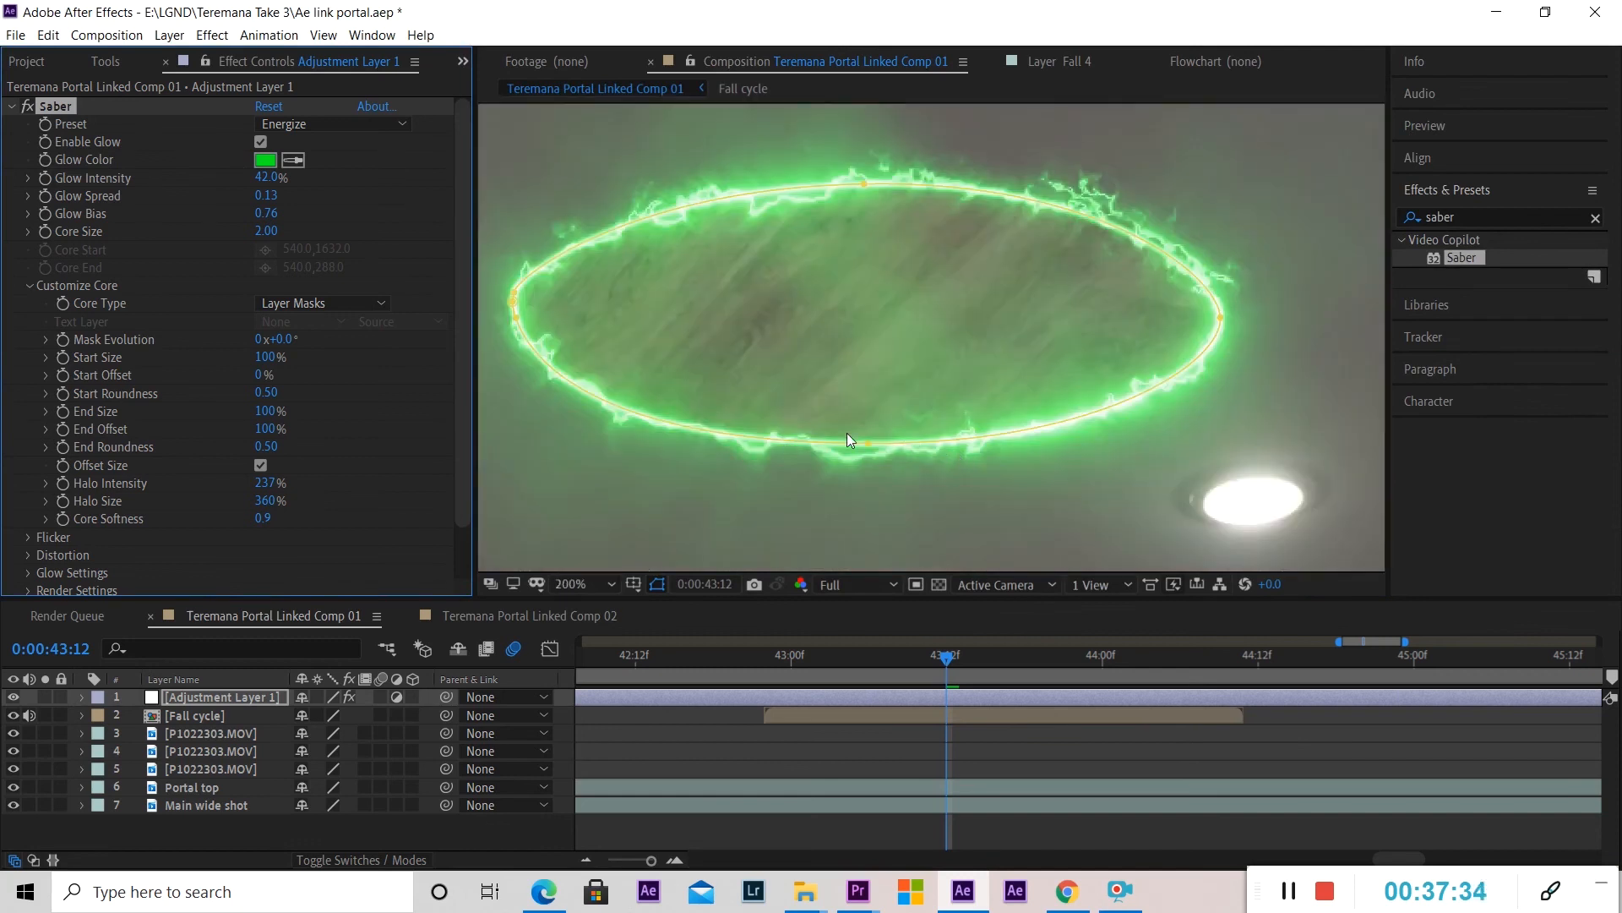
{"action": "scroll", "coordinate": [794, 437], "scroll_direction": "down", "scroll_amount": 2}
Try Saber's Fuel, Meteor, Neon and Protocol presets in turn on the ceiling portal ring.
{"action": "left_click", "coordinate": [325, 124]}
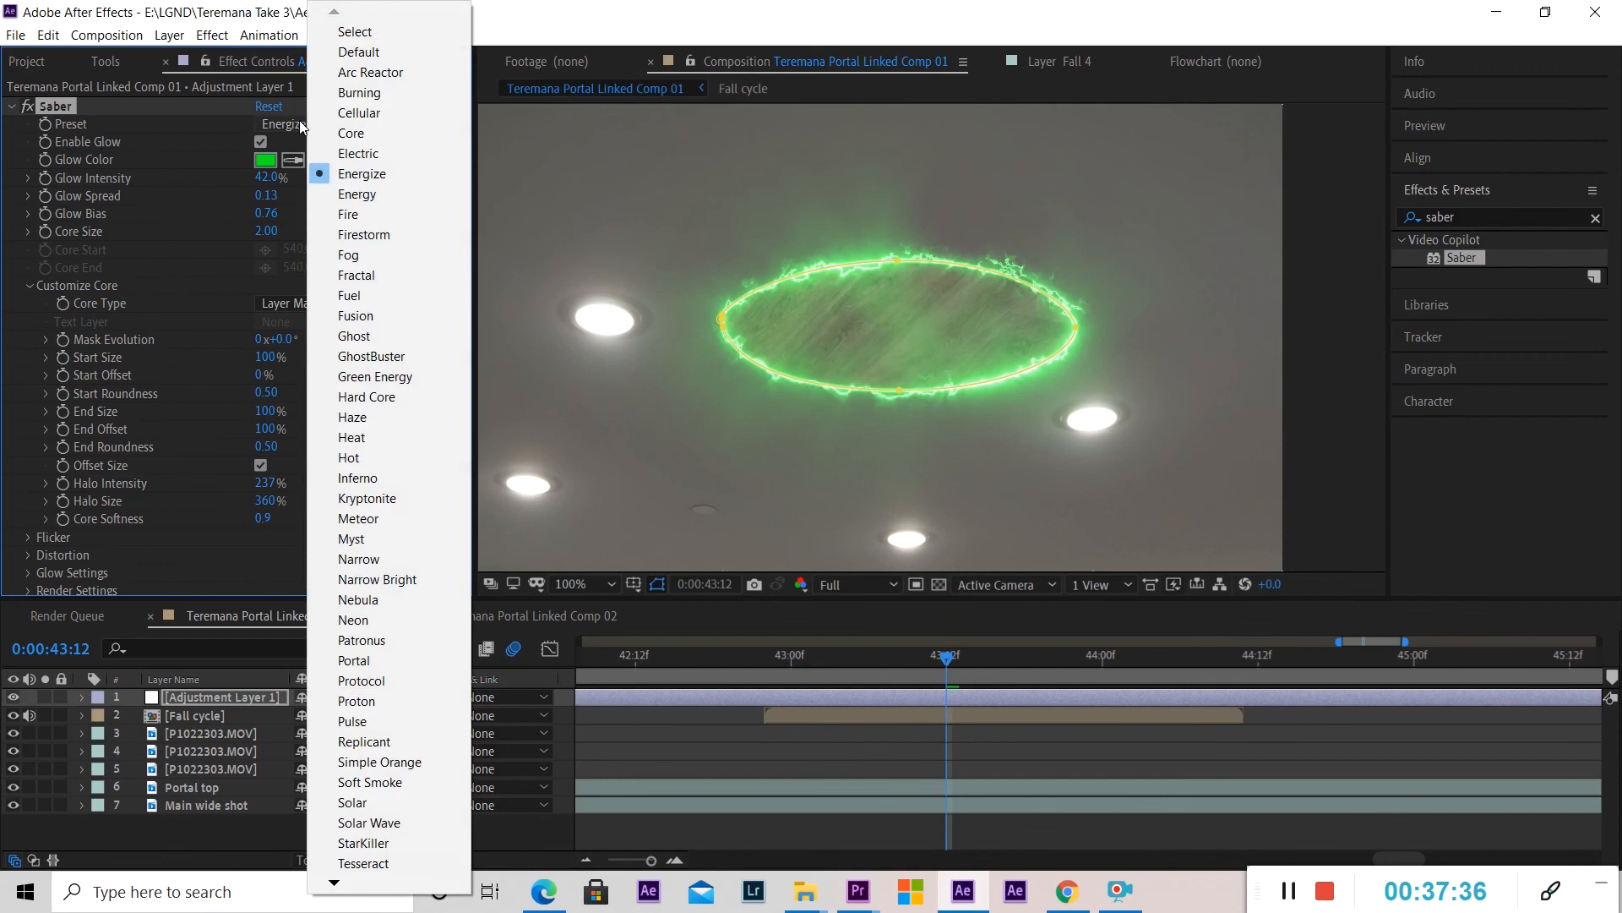
{"action": "left_click", "coordinate": [352, 296]}
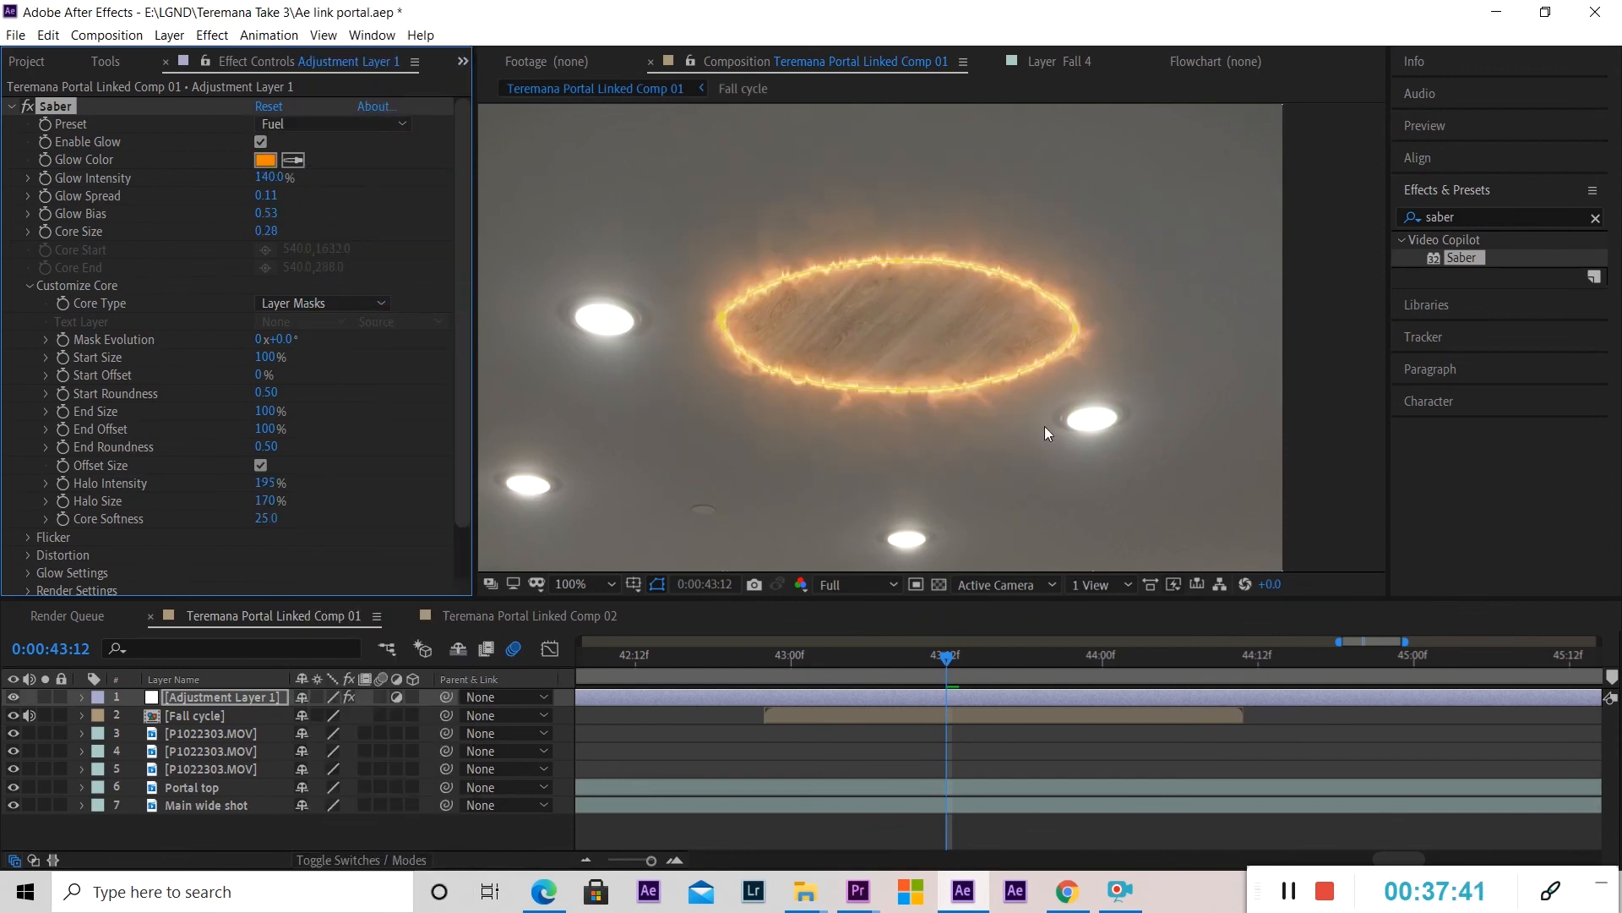
{"action": "left_click", "coordinate": [387, 126]}
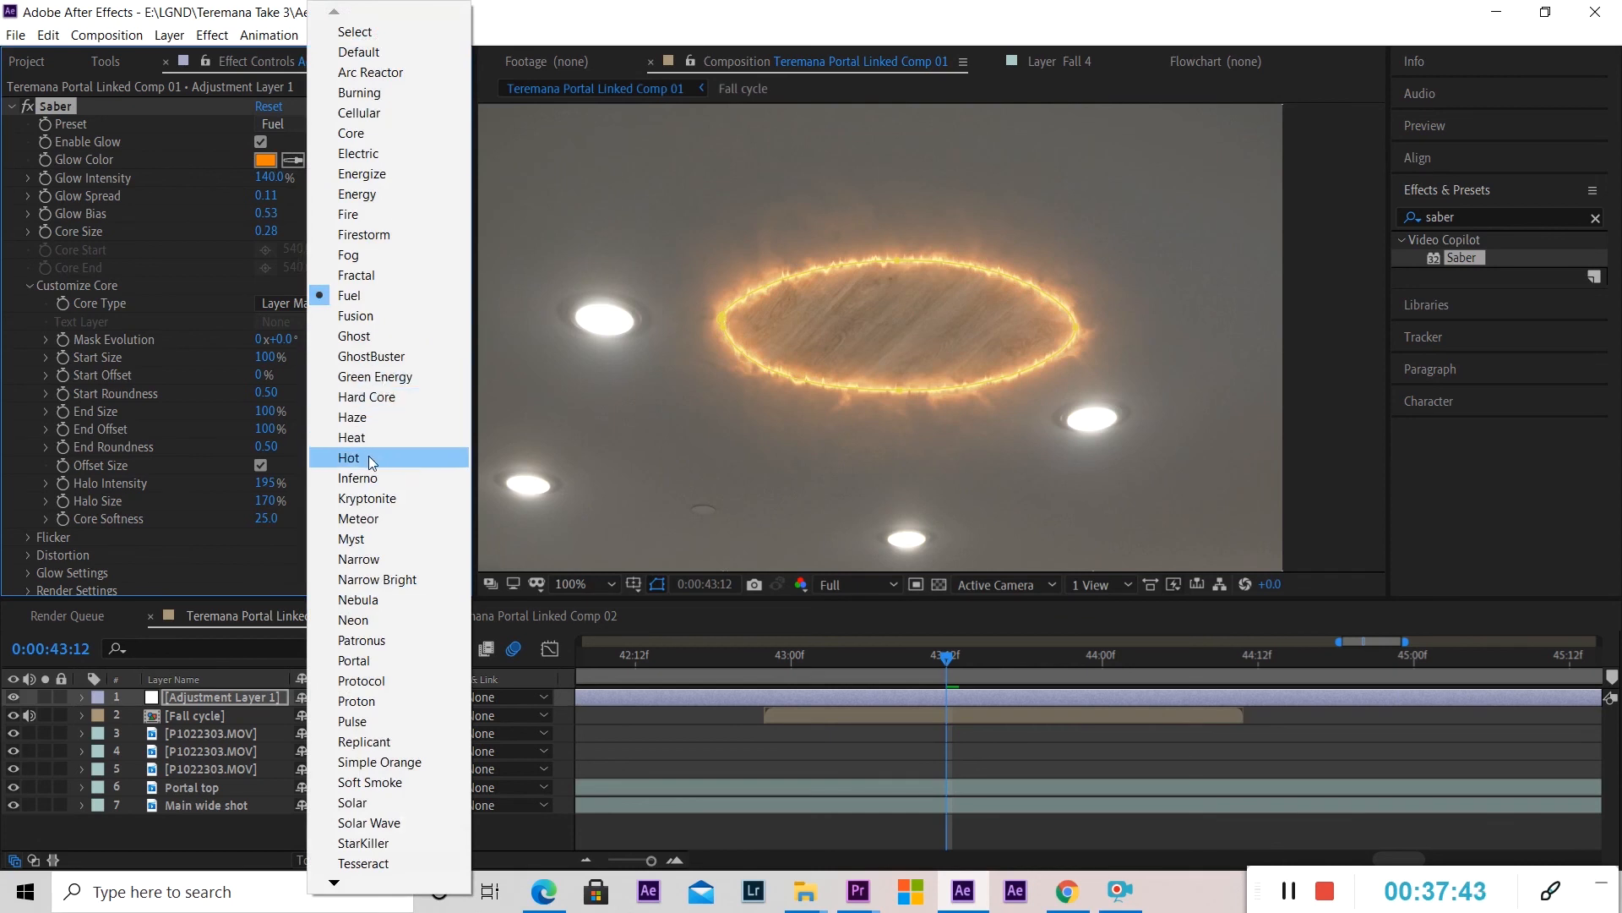
{"action": "left_click", "coordinate": [367, 519]}
{"action": "left_click", "coordinate": [328, 120]}
{"action": "left_click", "coordinate": [358, 622]}
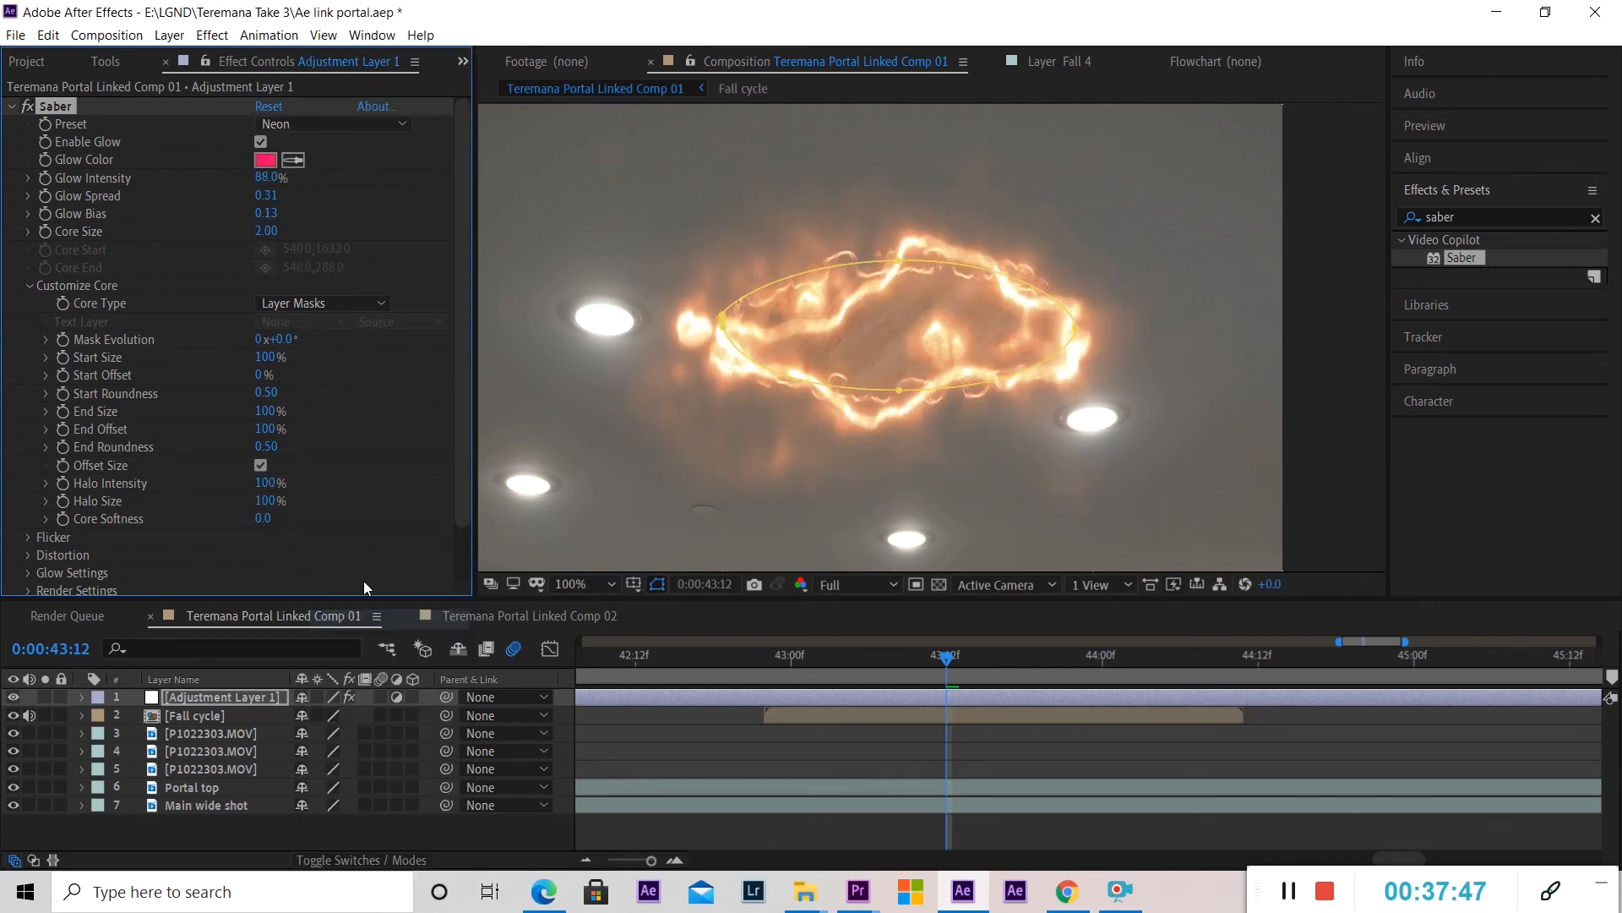
{"action": "left_click", "coordinate": [287, 125]}
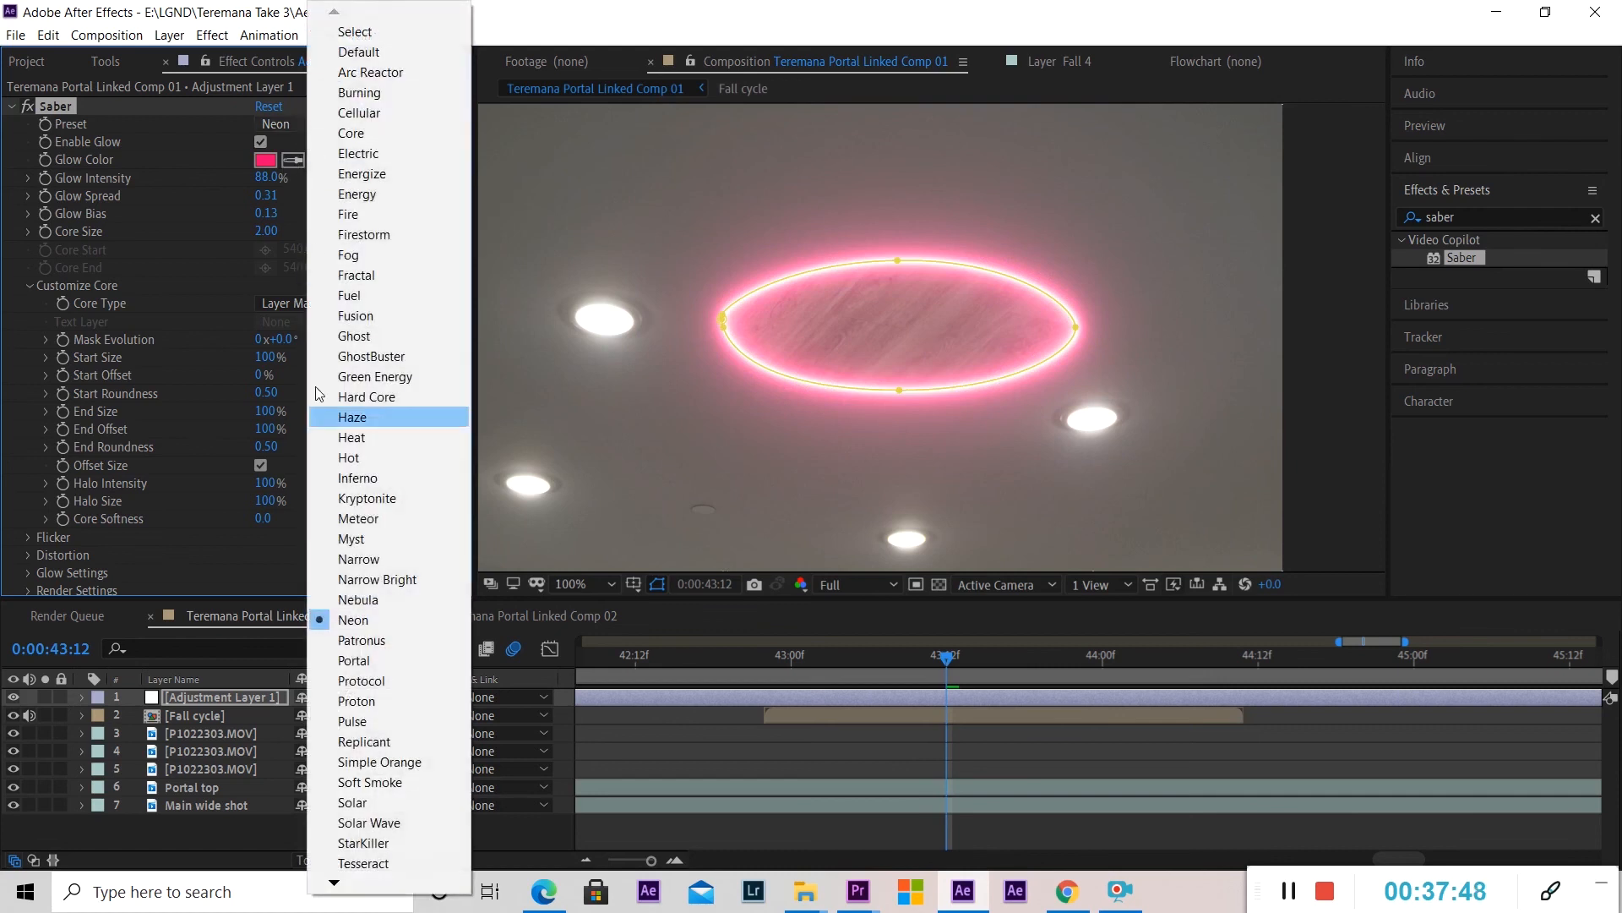
{"action": "left_click", "coordinate": [355, 680]}
Try Saber's Replicant preset and view the portal ring in the full shot and up close.
{"action": "left_click", "coordinate": [338, 124]}
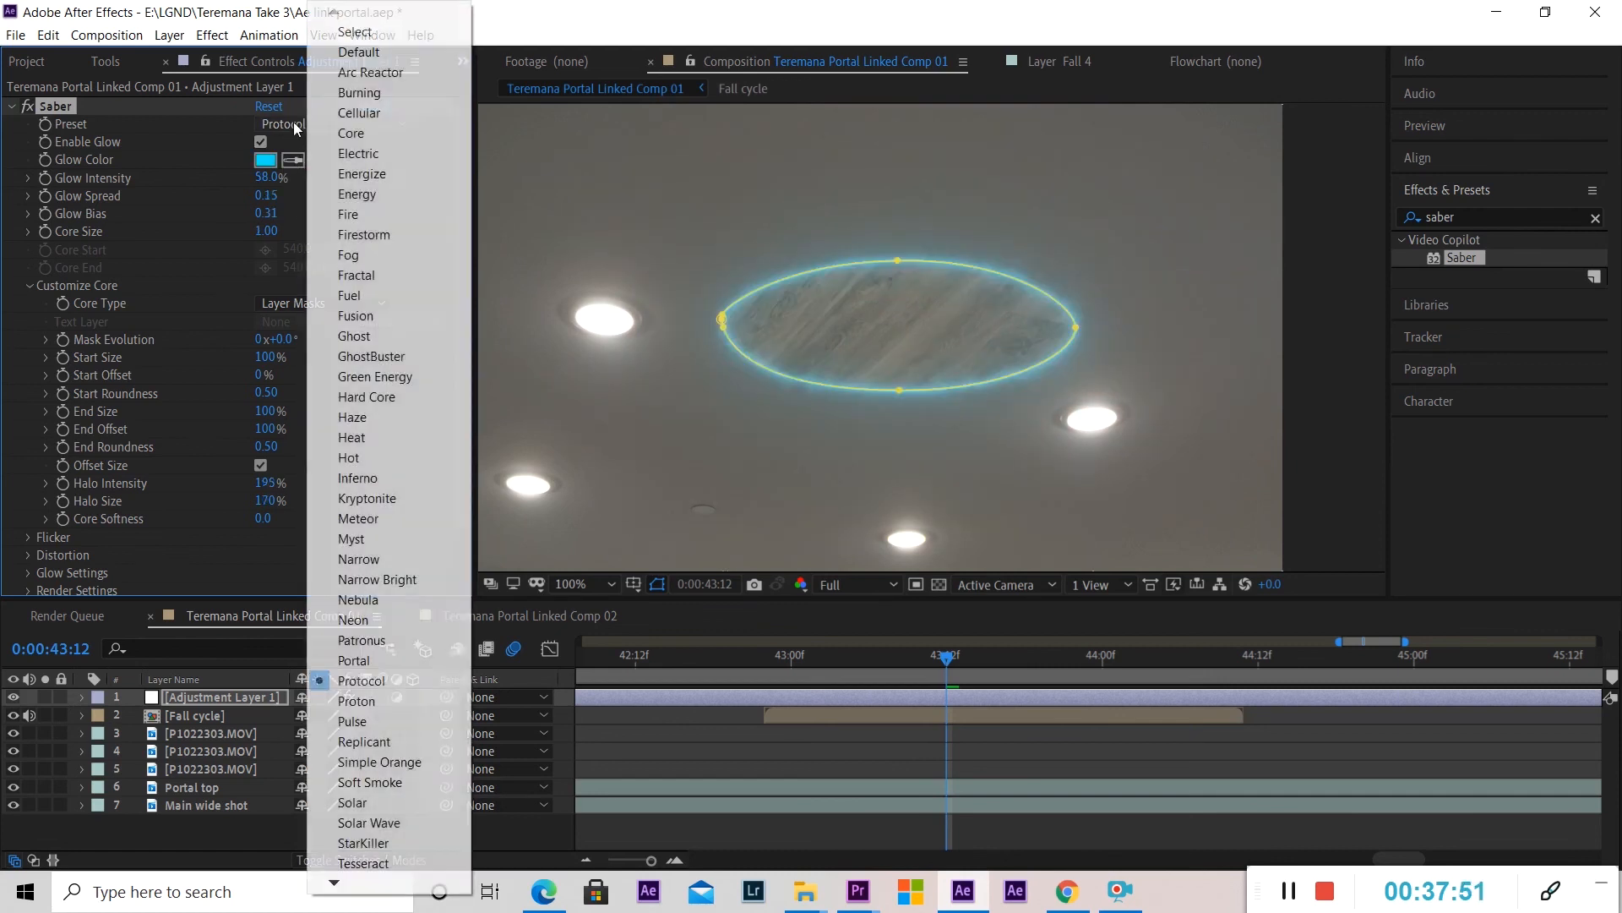
{"action": "left_click", "coordinate": [355, 743]}
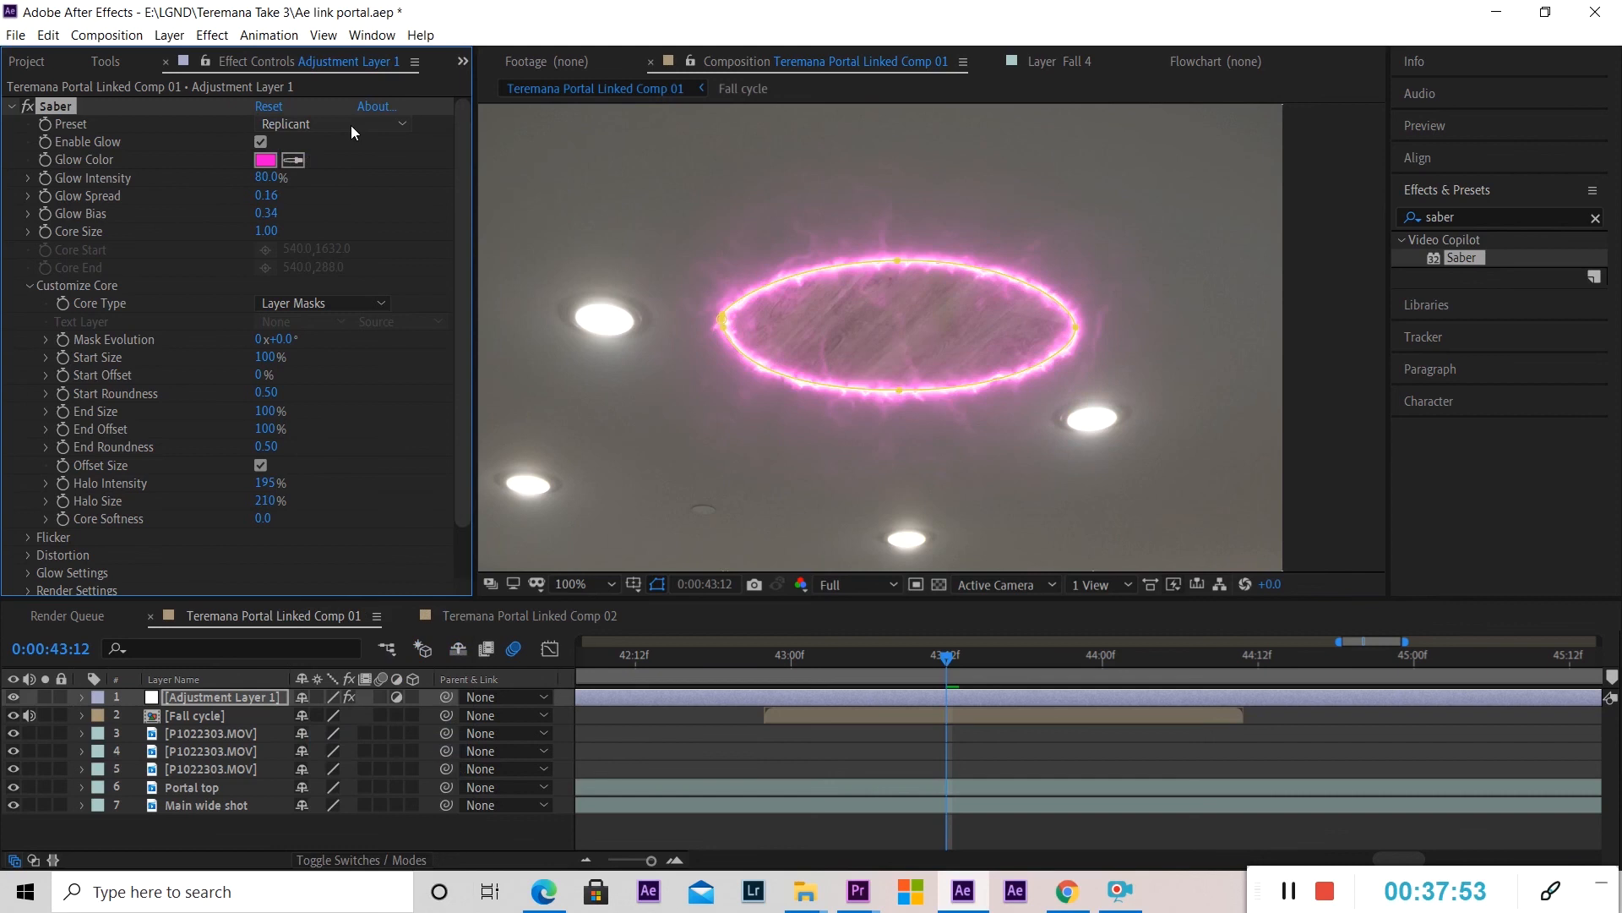
{"action": "scroll", "coordinate": [829, 344], "scroll_direction": "down", "scroll_amount": 2}
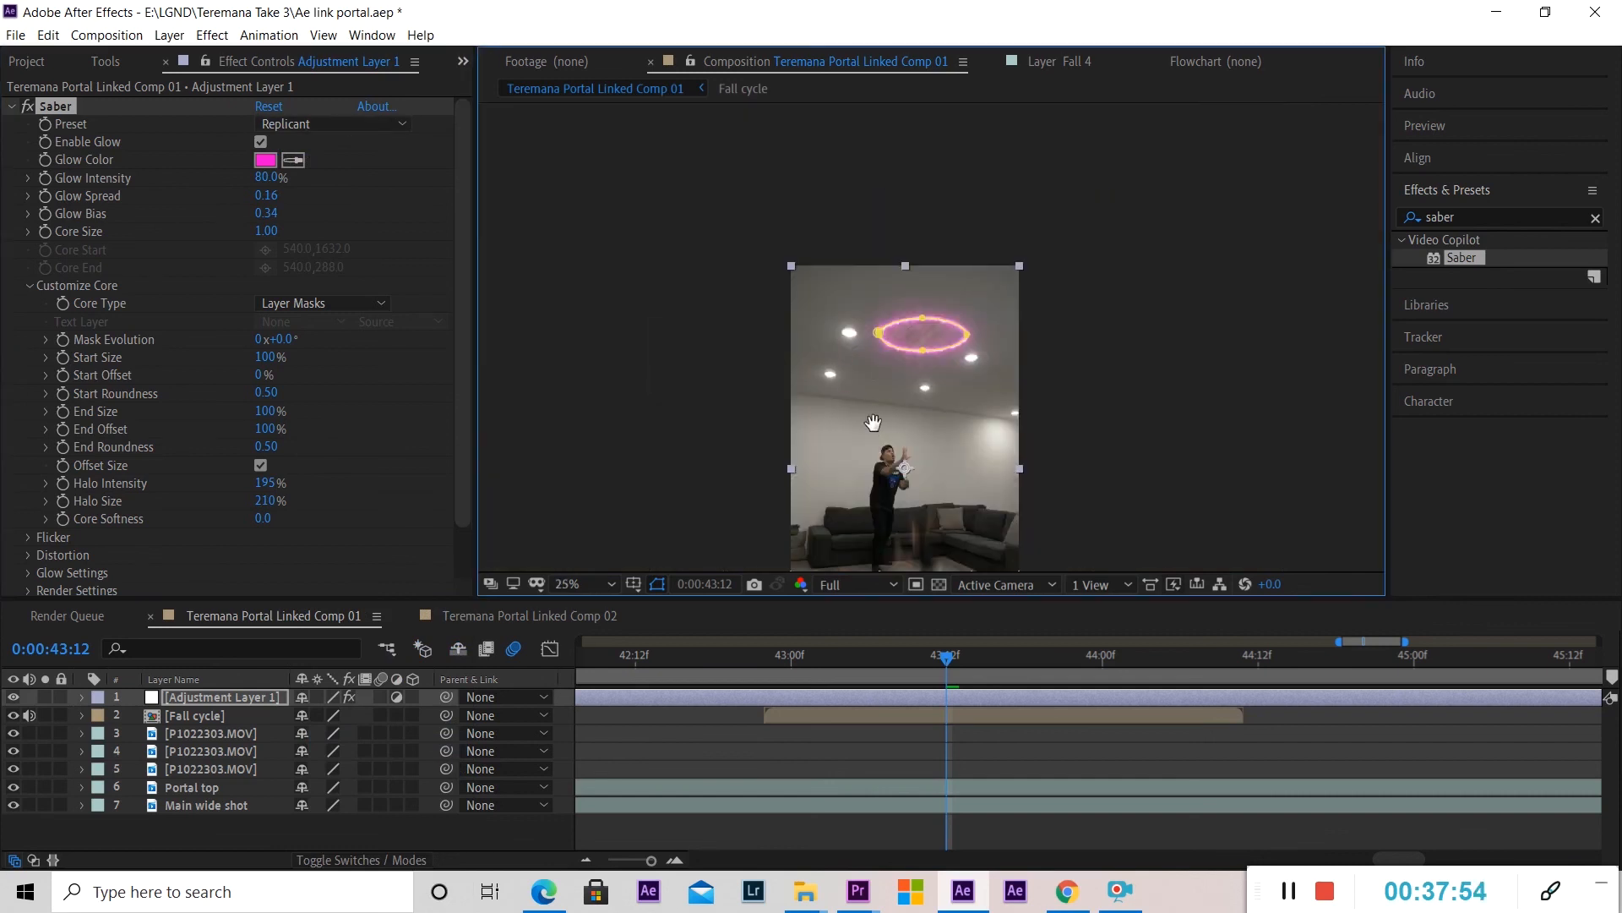
{"action": "scroll", "coordinate": [921, 318], "scroll_direction": "up", "scroll_amount": 2}
{"action": "left_click_drag", "start_coordinate": [911, 216], "coordinate": [911, 495]}
{"action": "scroll", "coordinate": [911, 494], "scroll_direction": "up", "scroll_amount": 1}
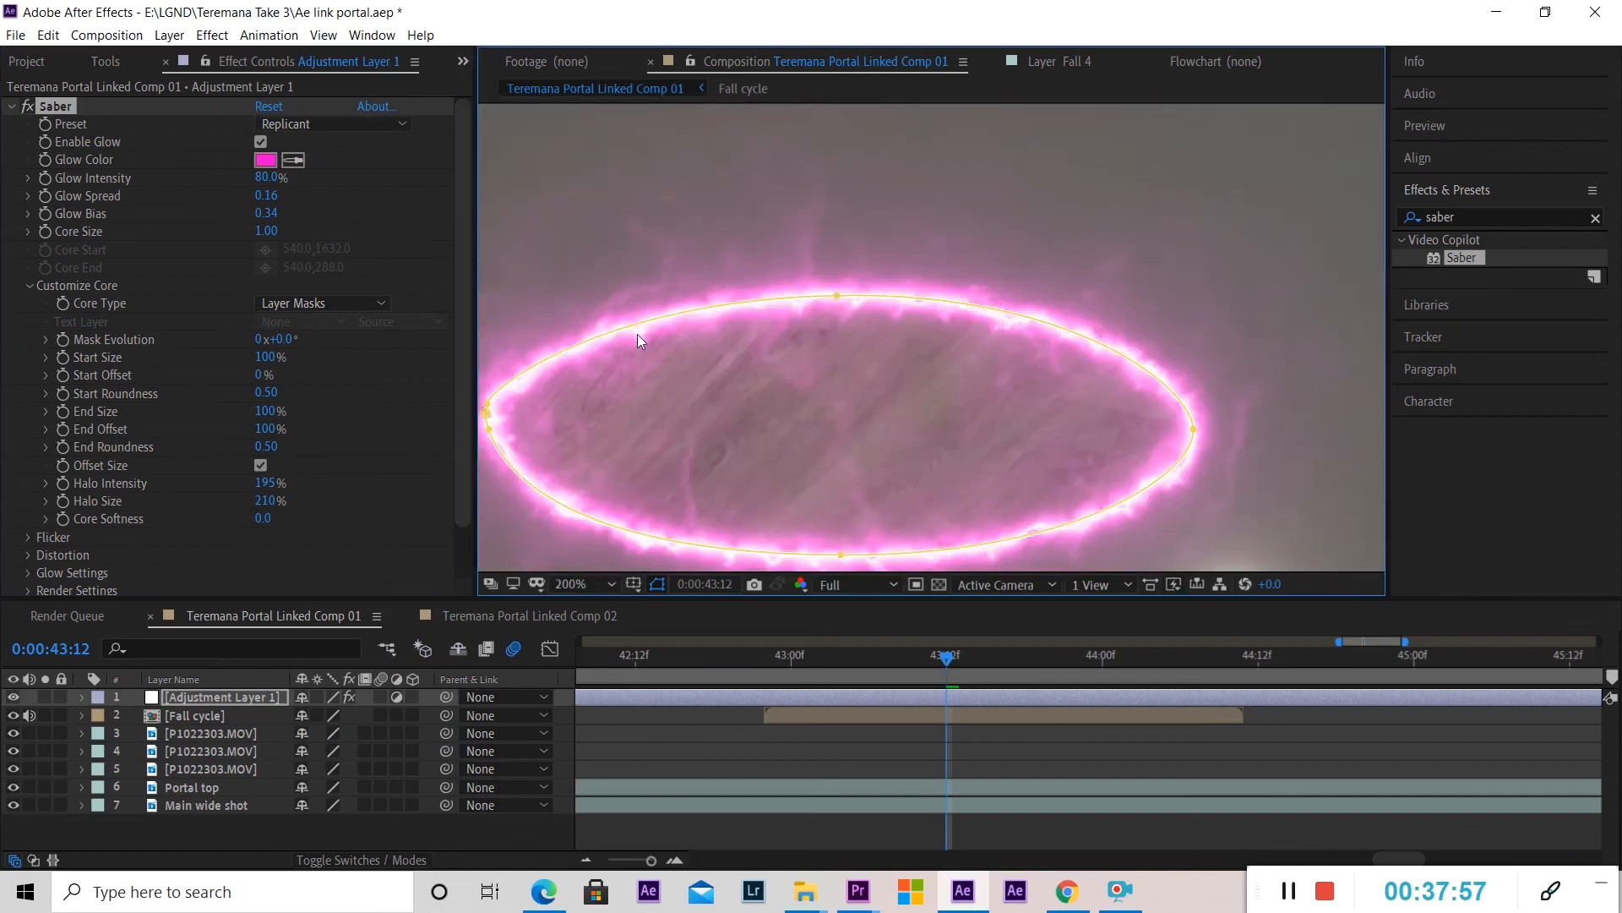
Apply Saber's Energize preset again and change its glow color to a magenta purple.
{"action": "left_click", "coordinate": [298, 123]}
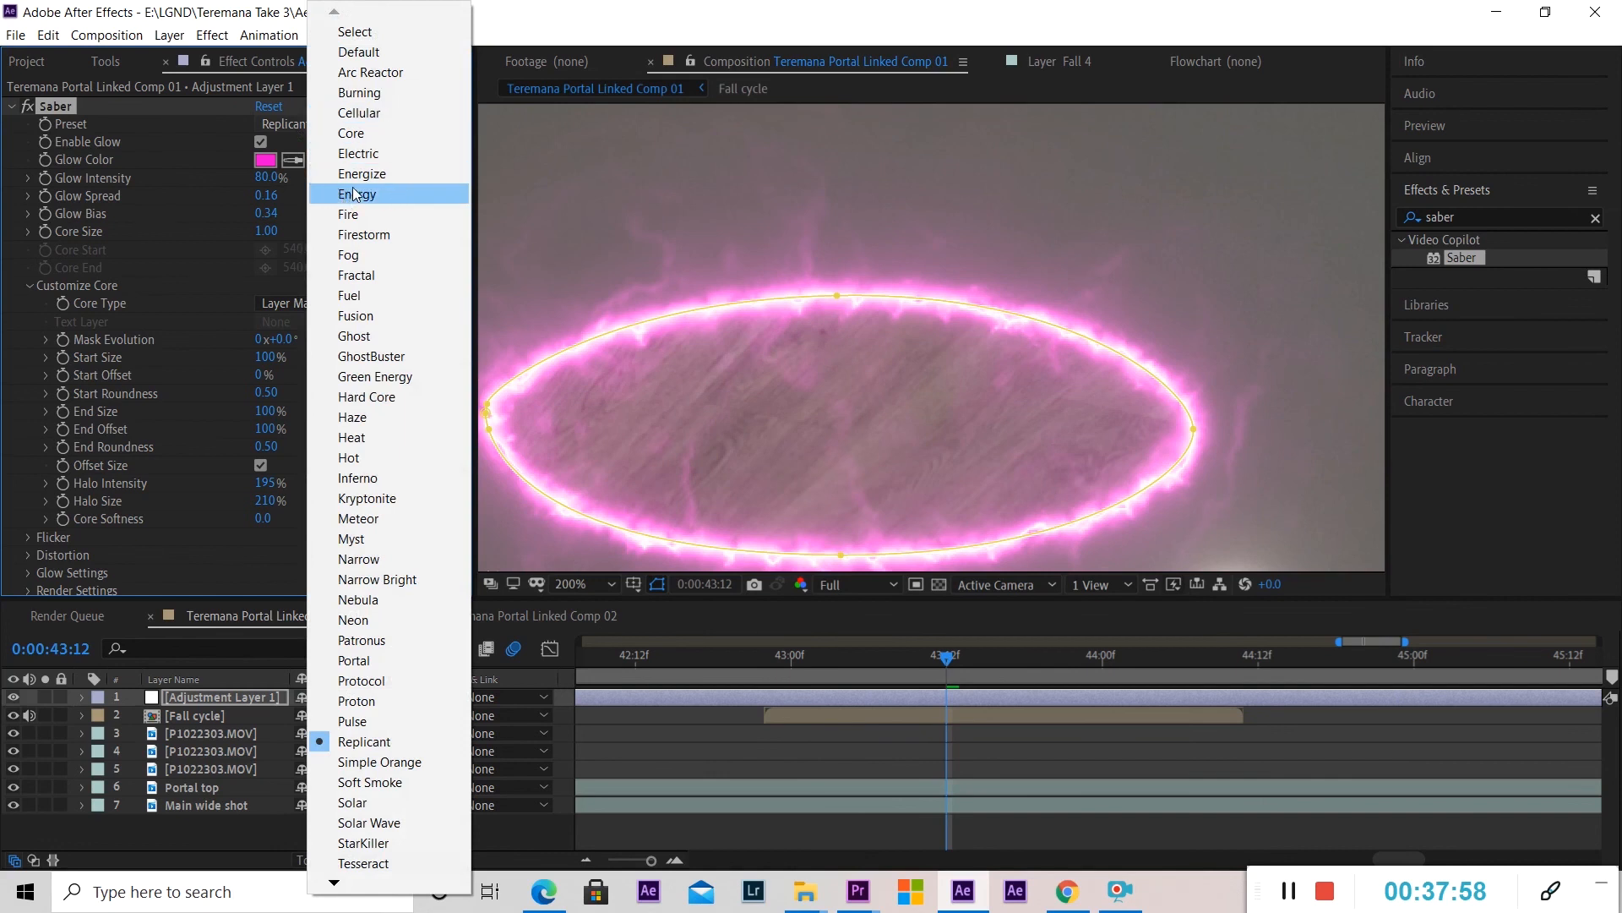
{"action": "left_click", "coordinate": [357, 180]}
{"action": "left_click", "coordinate": [266, 160]}
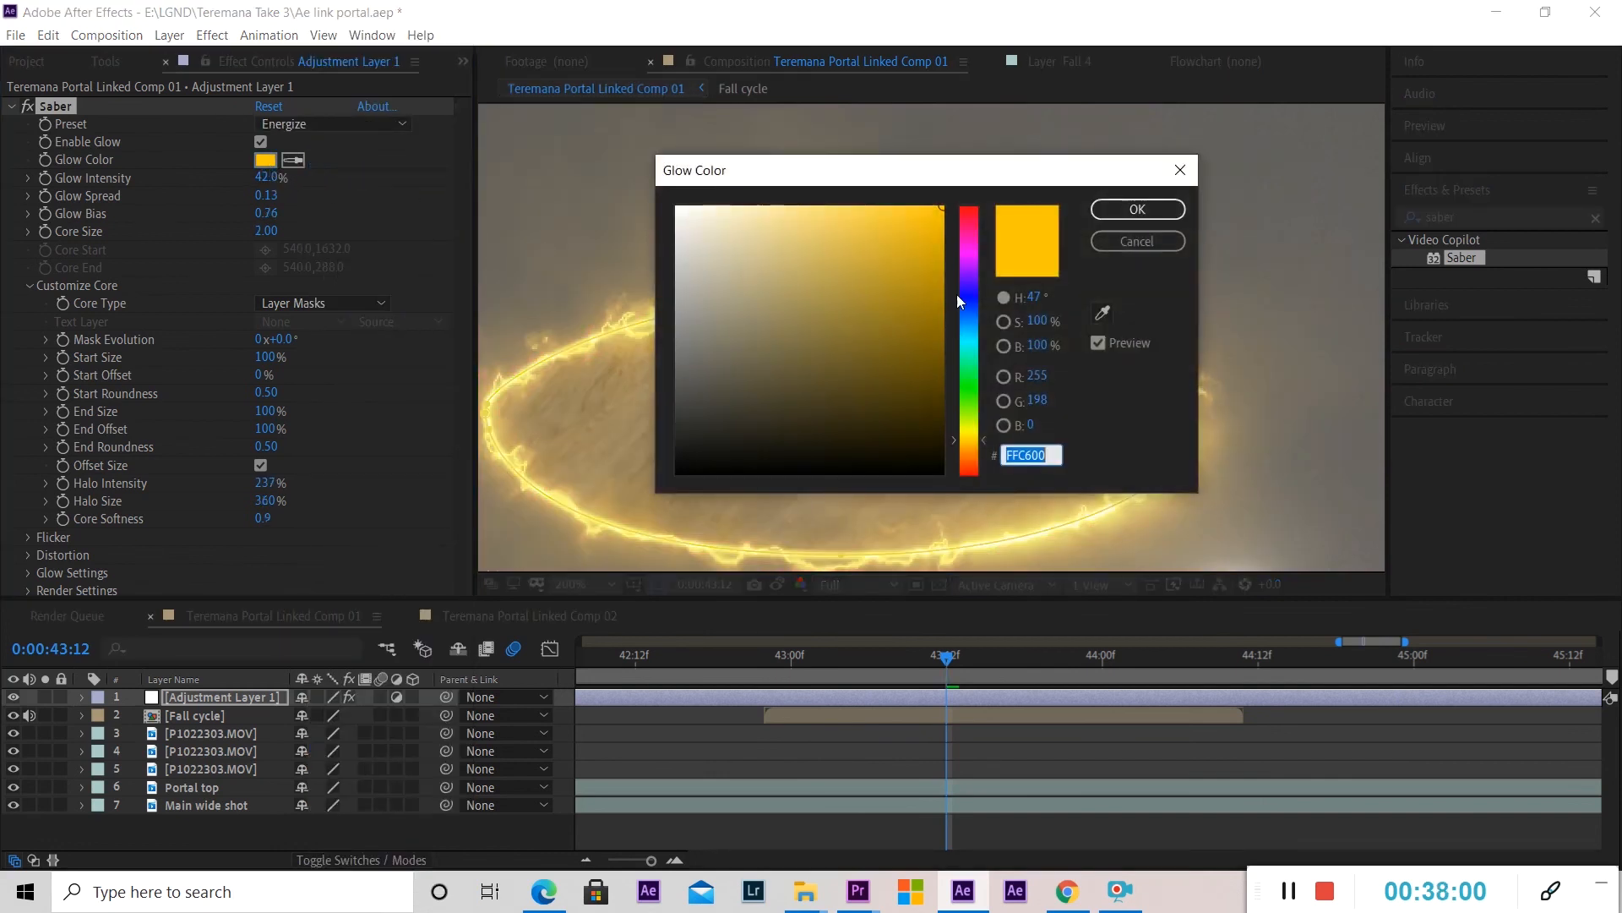
{"action": "mouse_move", "coordinate": [971, 287]}
{"action": "left_mouse_down"}
{"action": "mouse_move", "coordinate": [942, 225]}
{"action": "mouse_move", "coordinate": [936, 261]}
{"action": "left_mouse_up"}
{"action": "left_click", "coordinate": [1132, 213]}
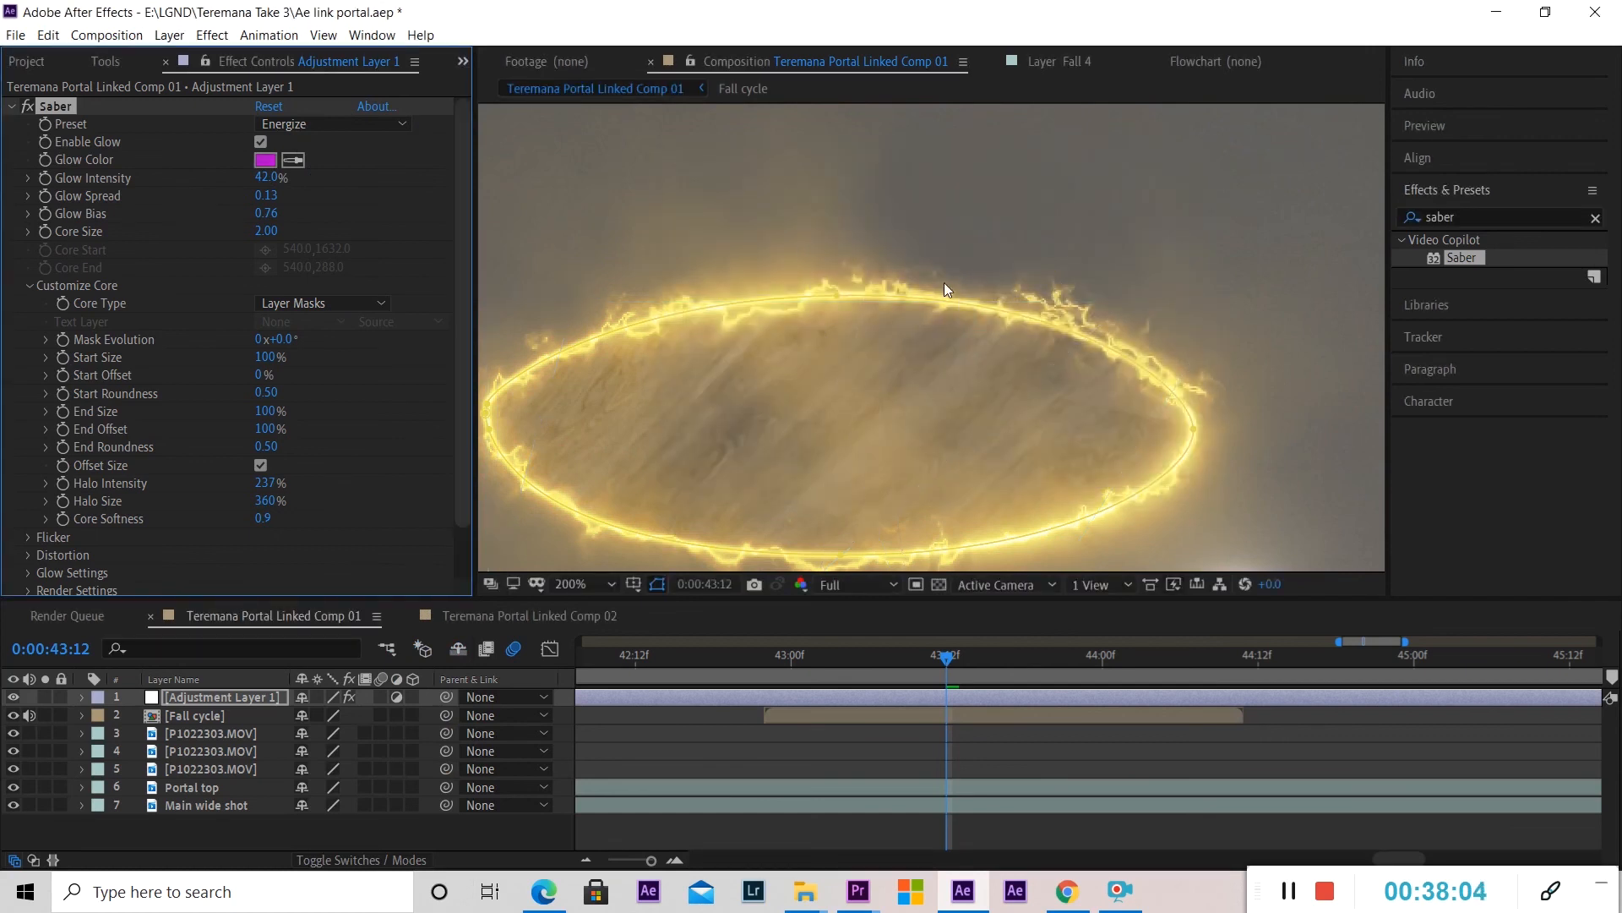
{"action": "scroll", "coordinate": [896, 356], "scroll_direction": "down", "scroll_amount": 2}
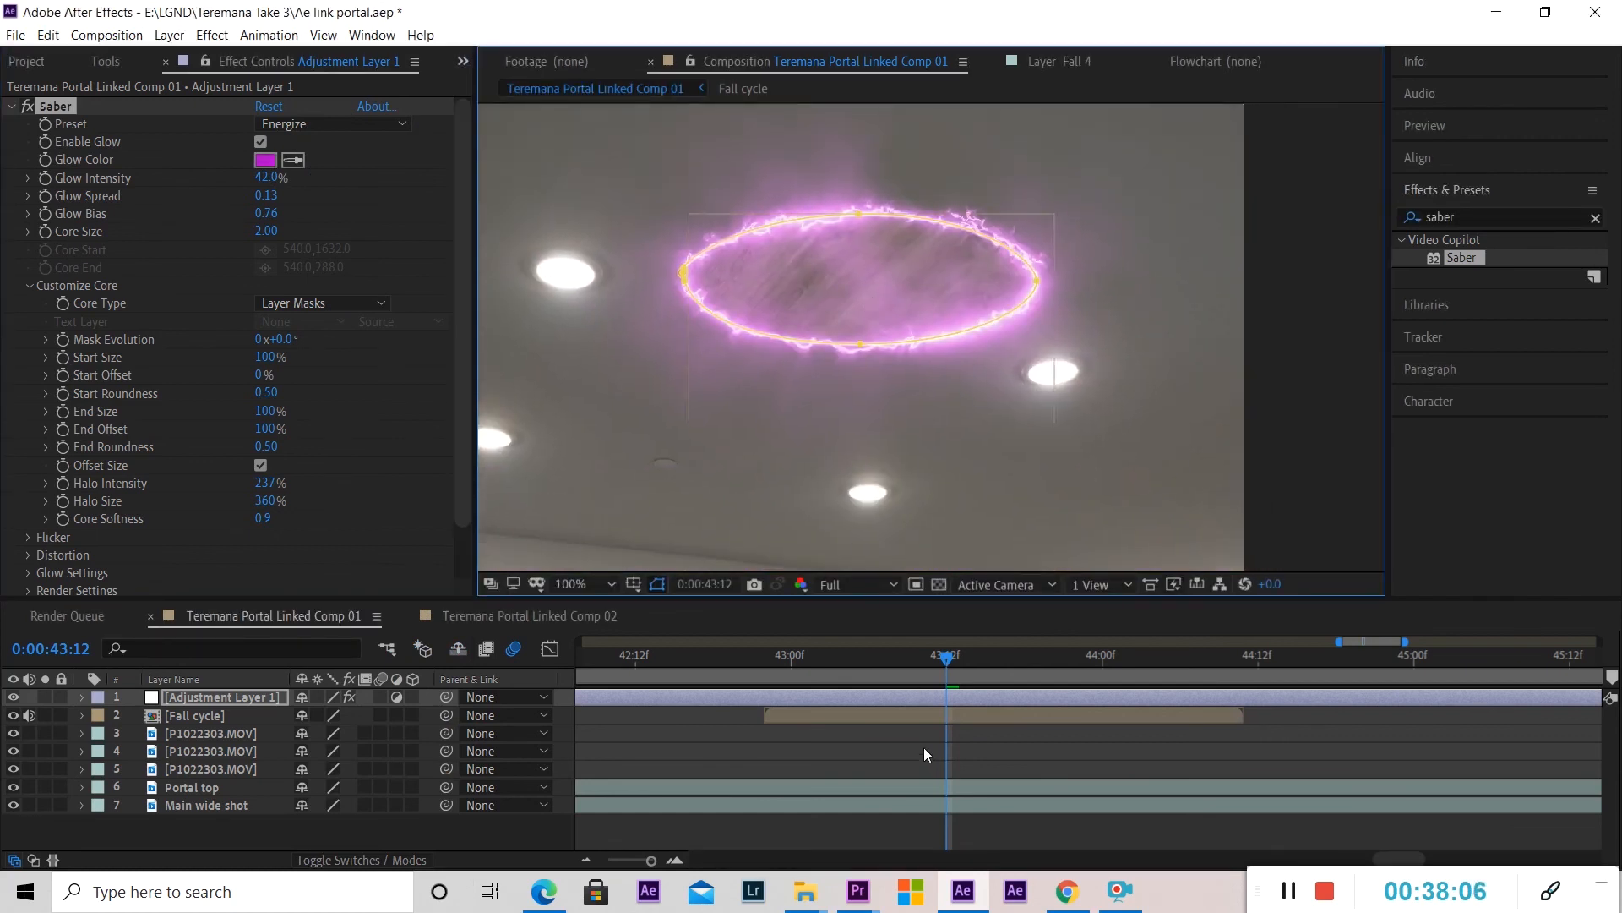
Play back the fall and examine the overlap of the ring glow and the falling body at 0:00:43:08.
{"action": "left_click", "coordinate": [937, 727]}
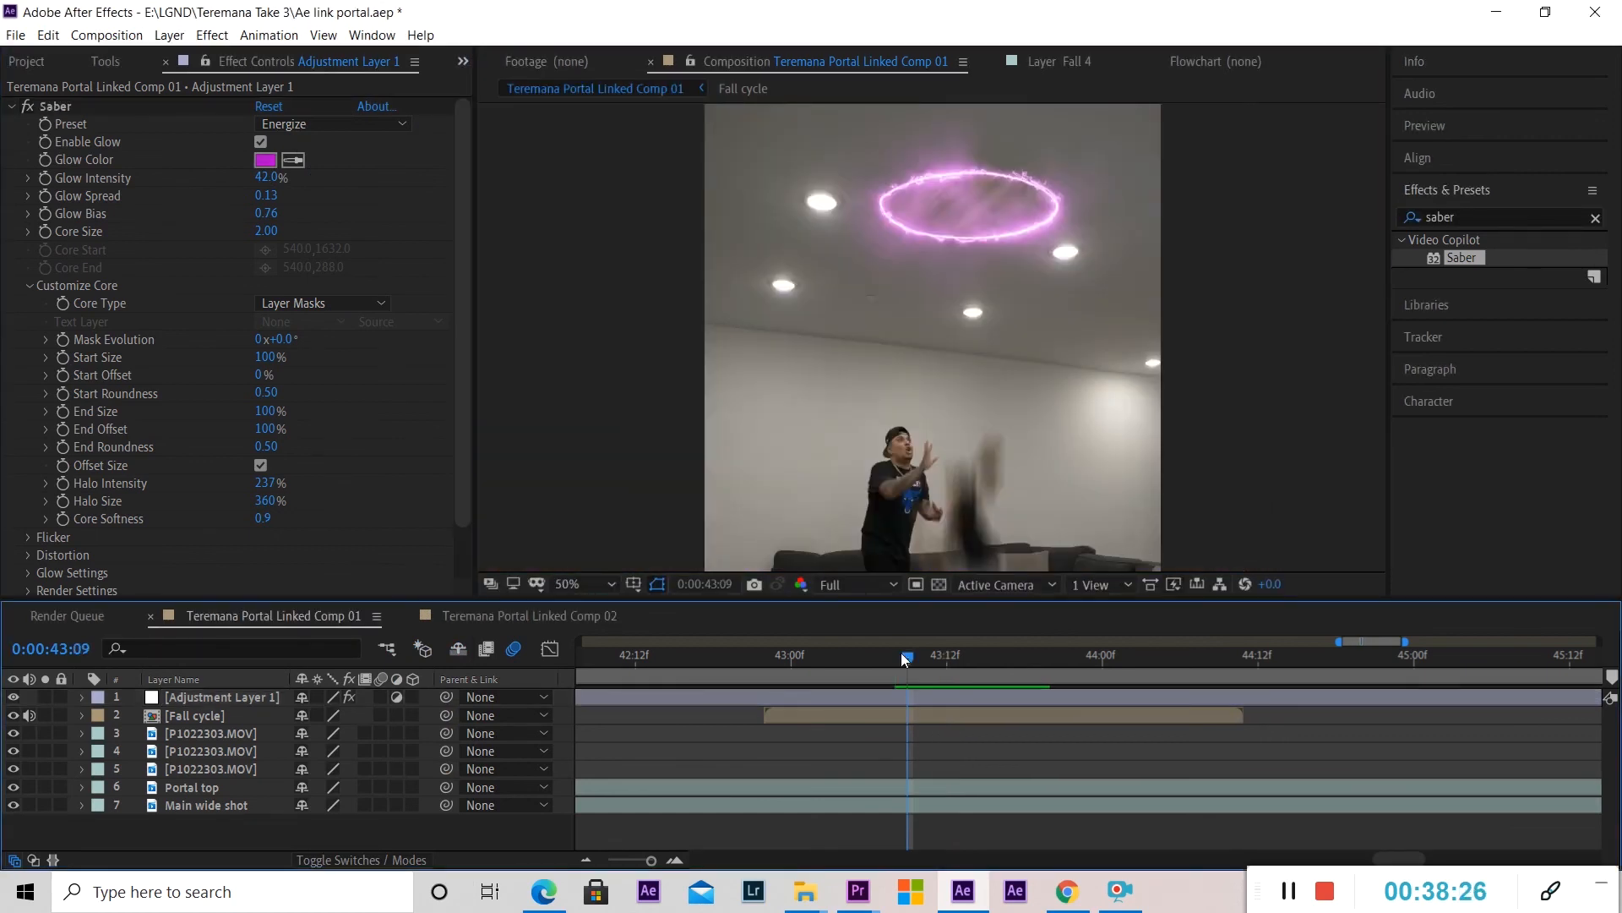
{"action": "key", "text": "space"}
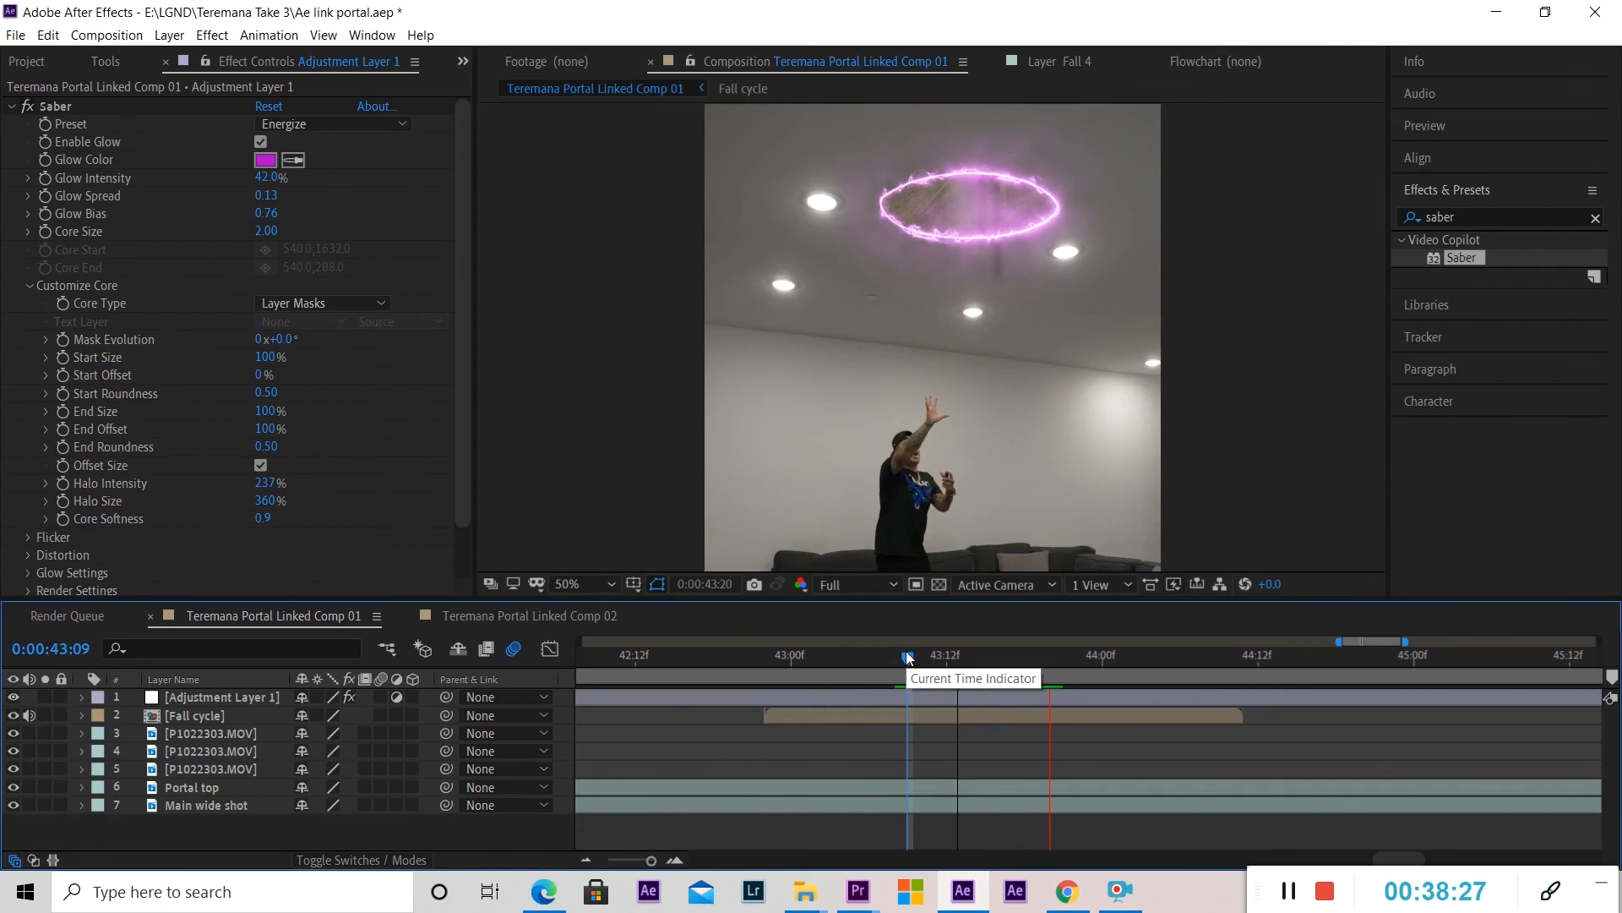
{"action": "key", "text": "space"}
{"action": "left_click_drag", "start_coordinate": [910, 654], "coordinate": [896, 654]}
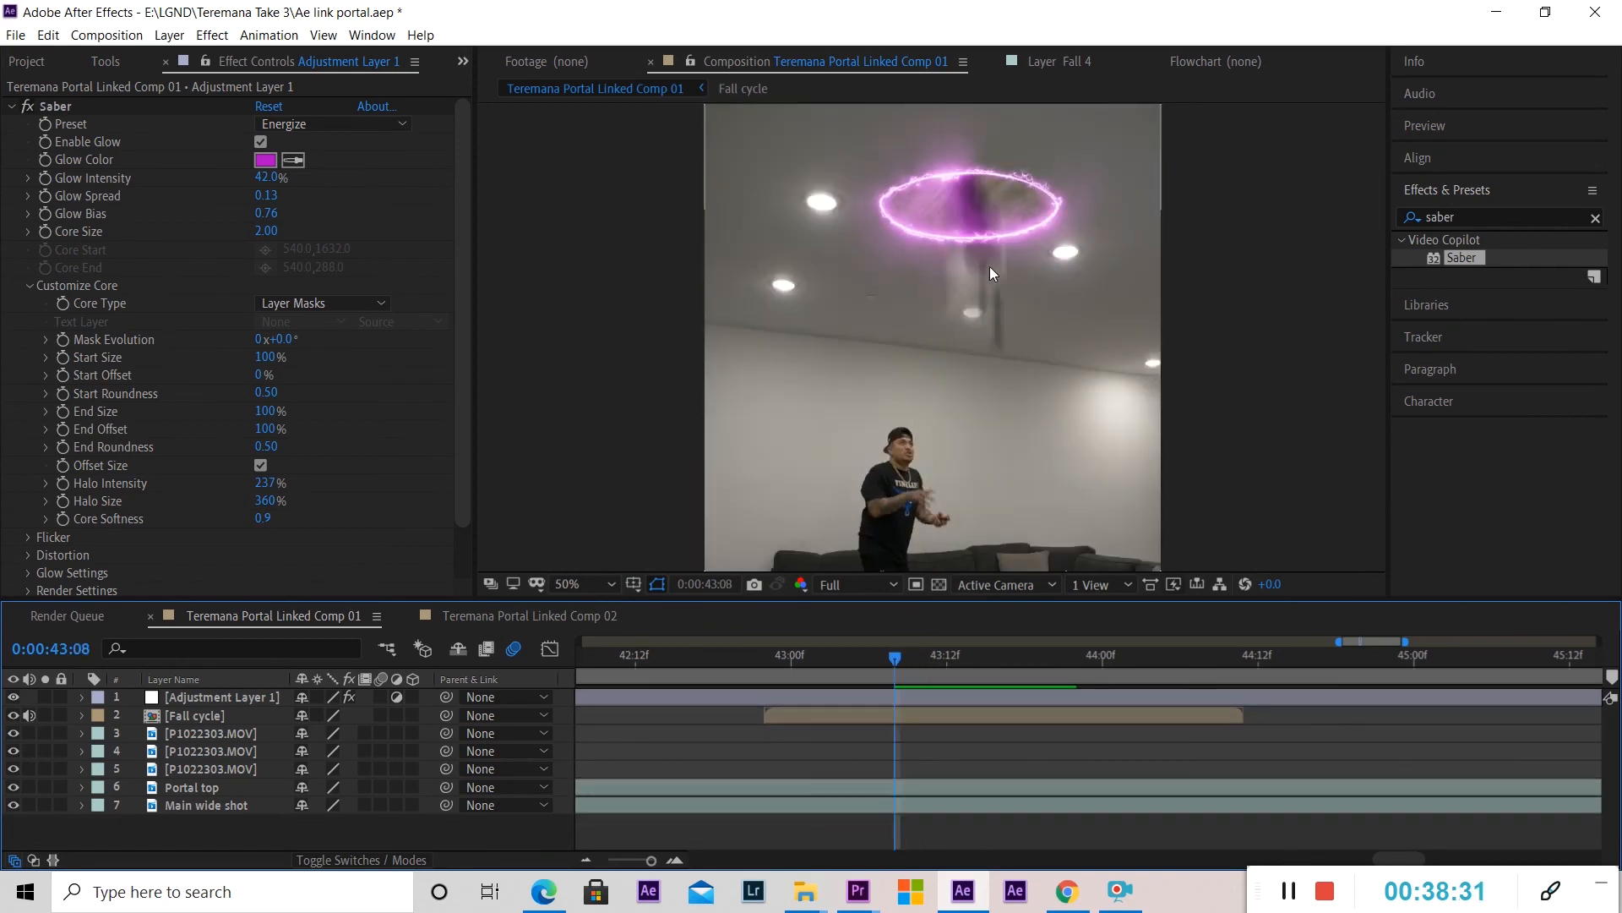
{"action": "scroll", "coordinate": [960, 240], "scroll_direction": "up", "scroll_amount": 2}
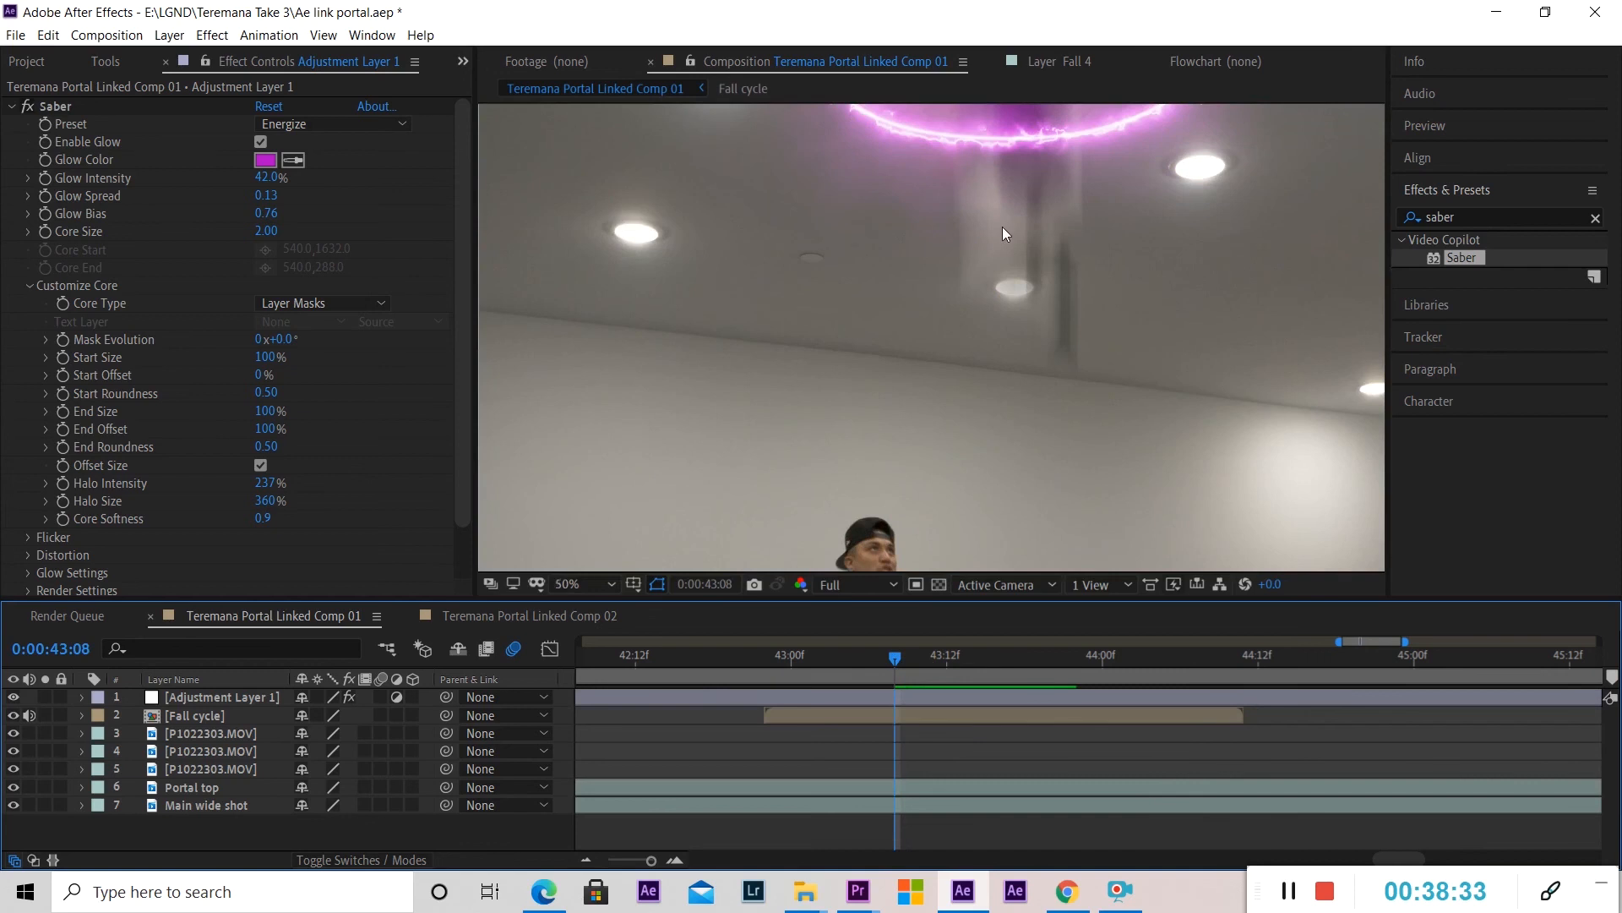
{"action": "scroll", "coordinate": [1002, 227], "scroll_direction": "down", "scroll_amount": 2}
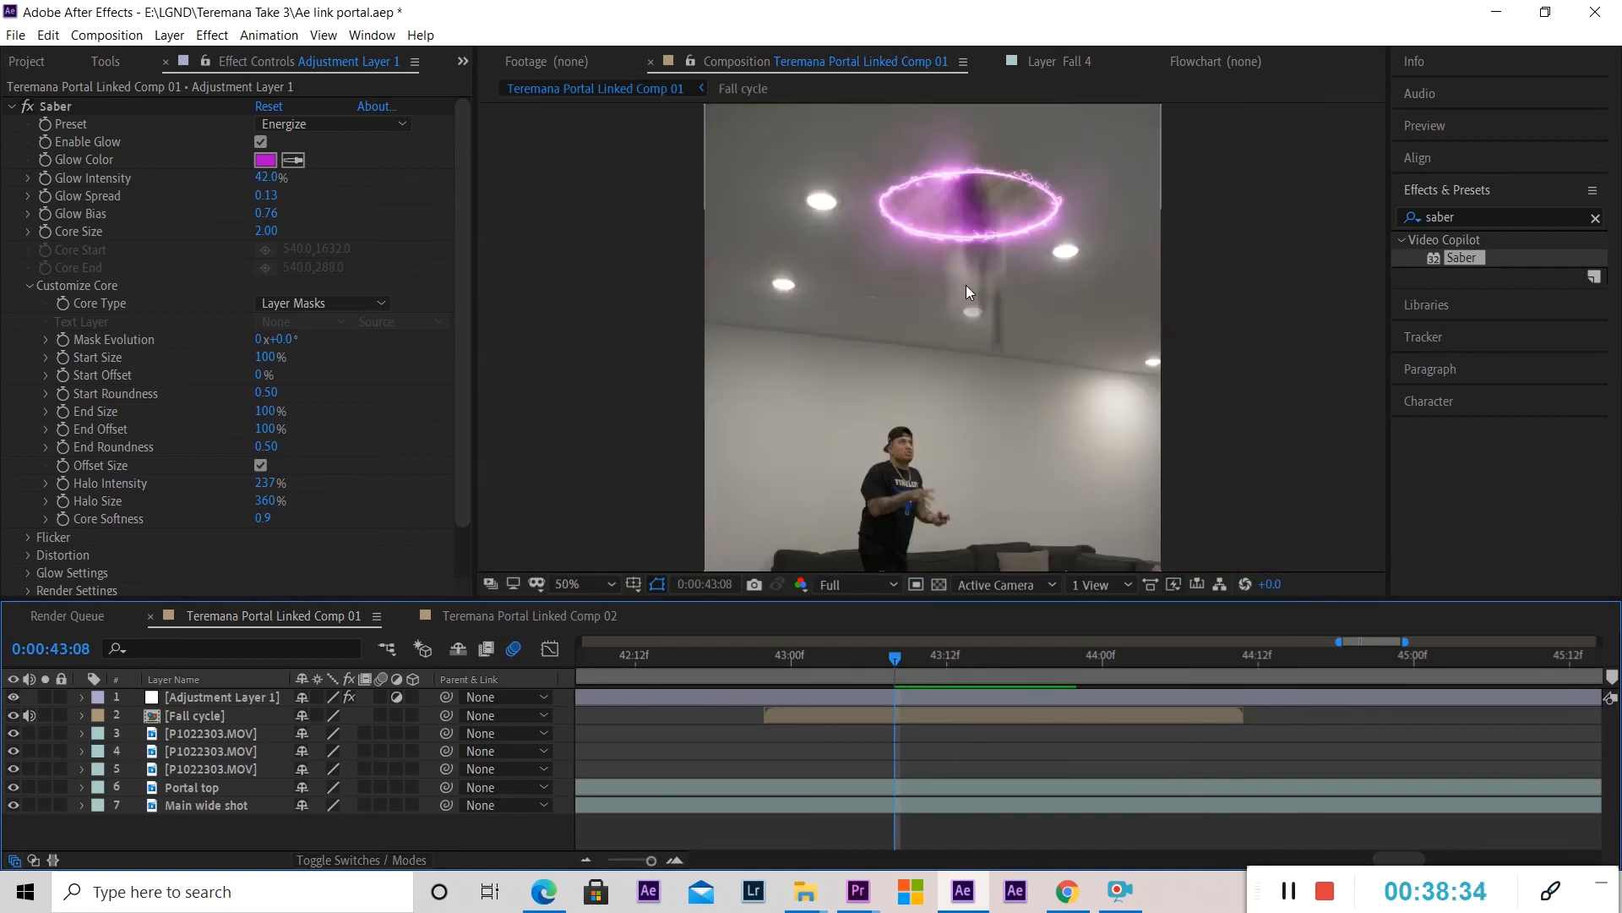
Move Adjustment Layer 1 below the Fall cycle layer and check the falling body against the glowing ring.
{"action": "left_click", "coordinate": [681, 697]}
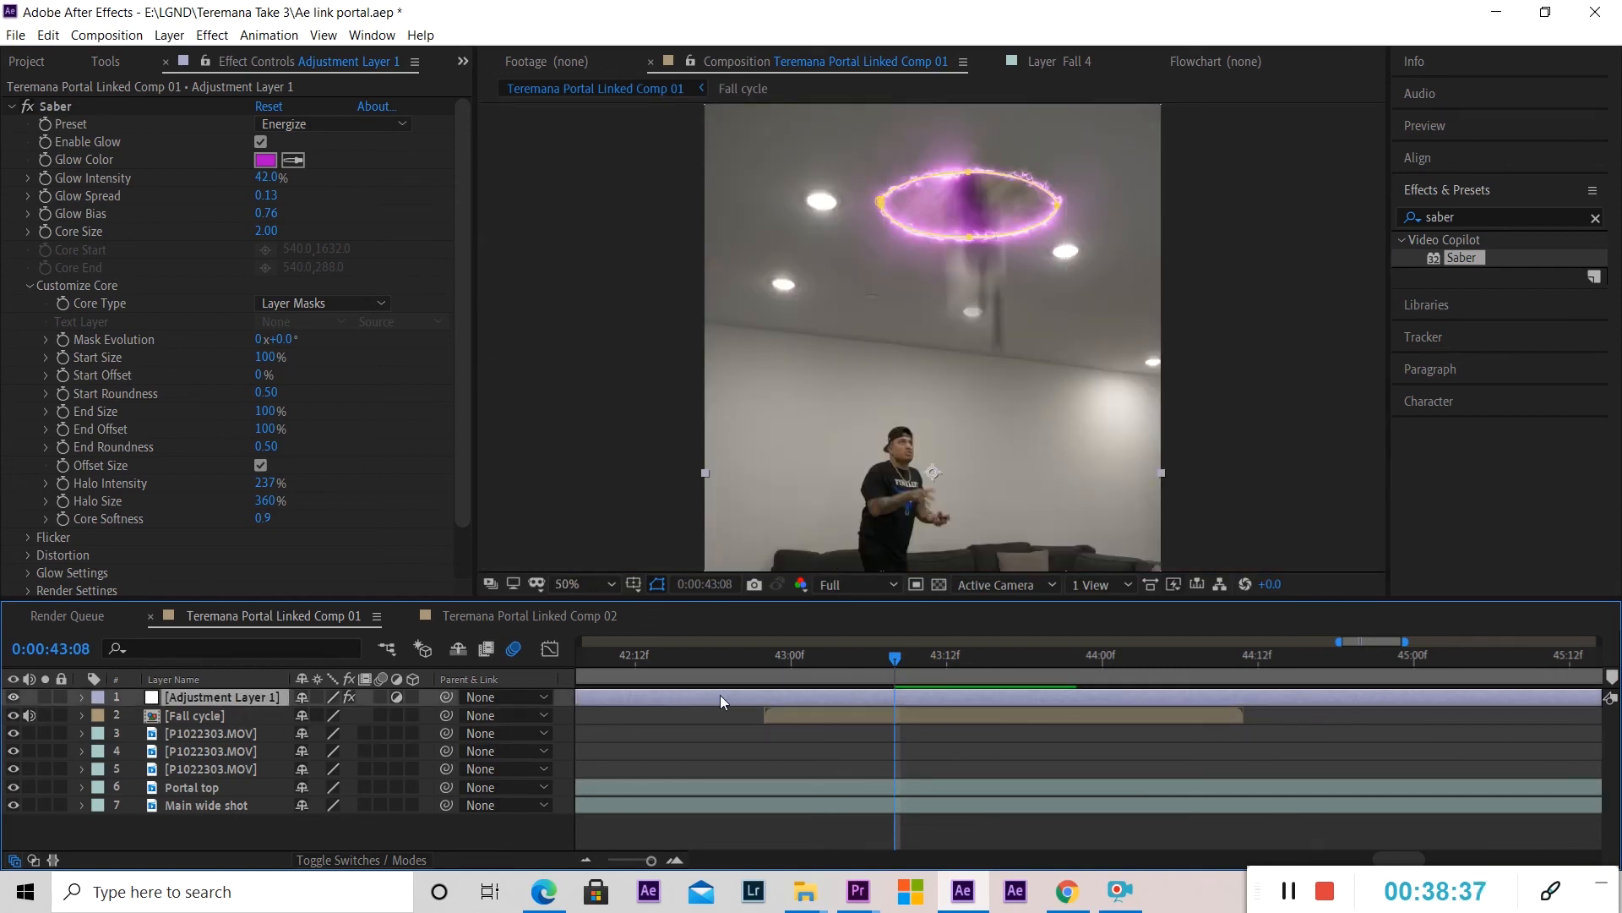
{"action": "left_click_drag", "start_coordinate": [224, 714], "coordinate": [225, 723]}
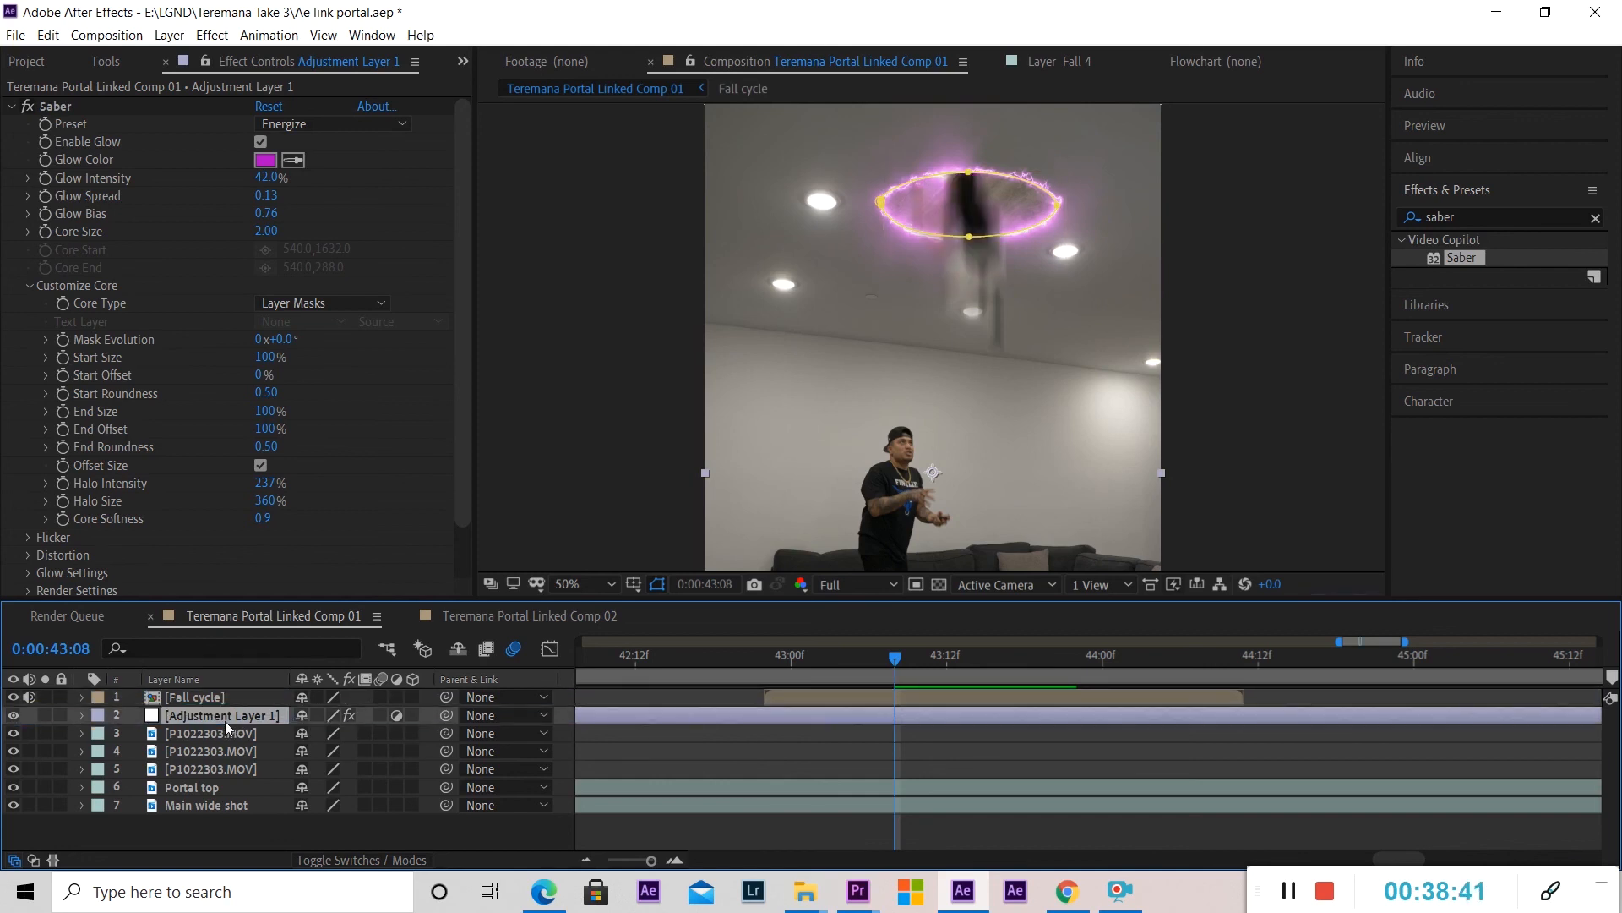
{"action": "left_click", "coordinate": [951, 767]}
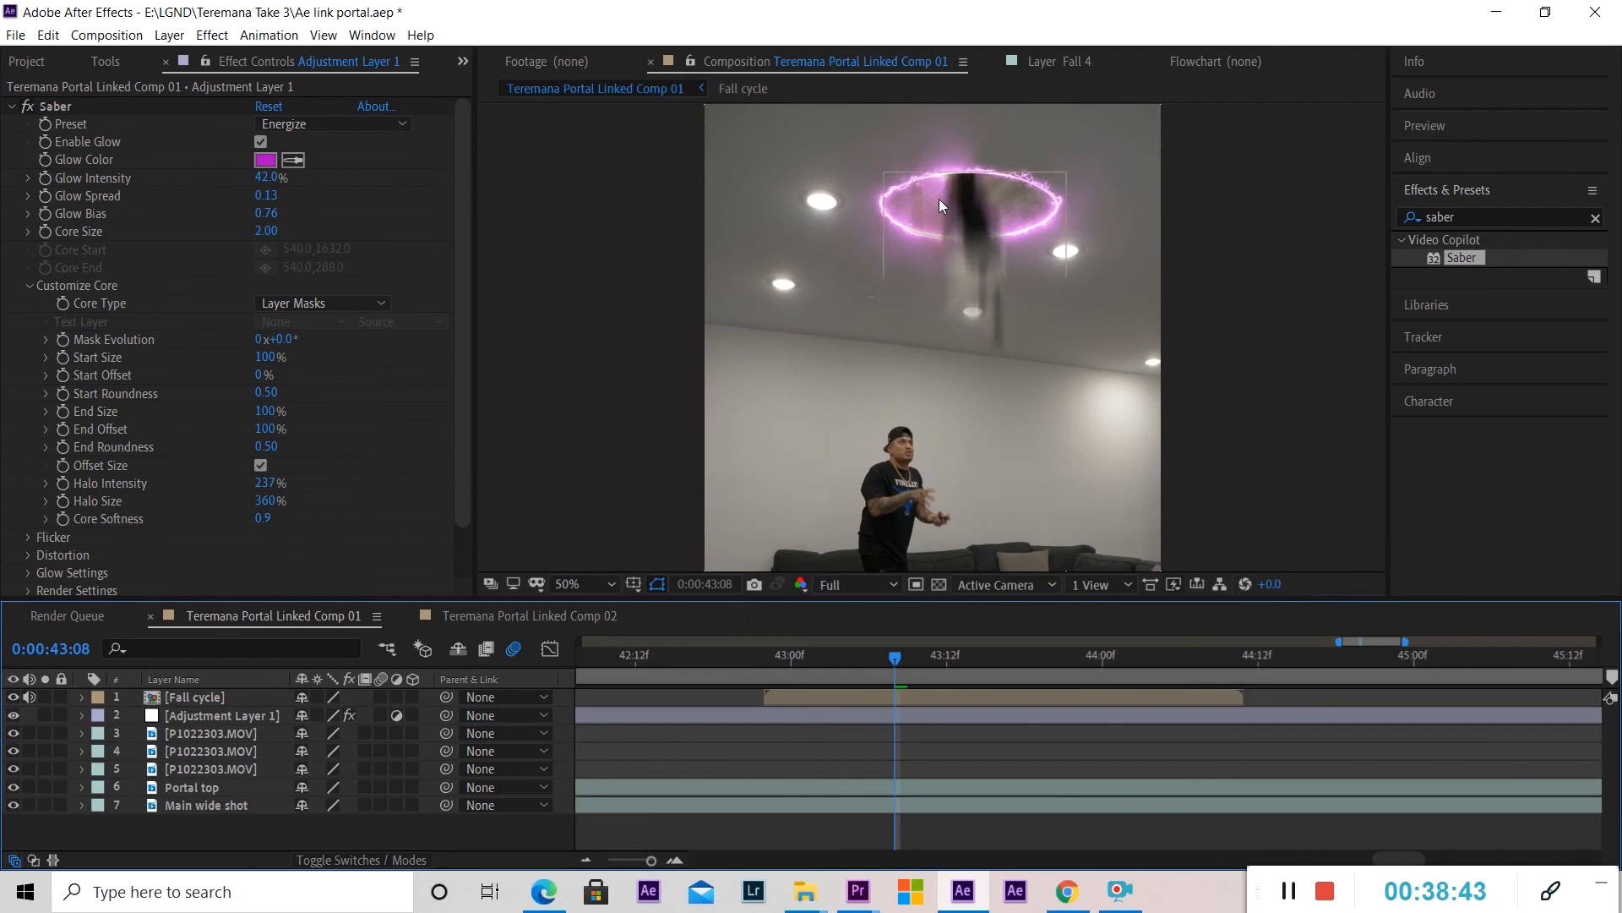
{"action": "scroll", "coordinate": [940, 199], "scroll_direction": "up", "scroll_amount": 4}
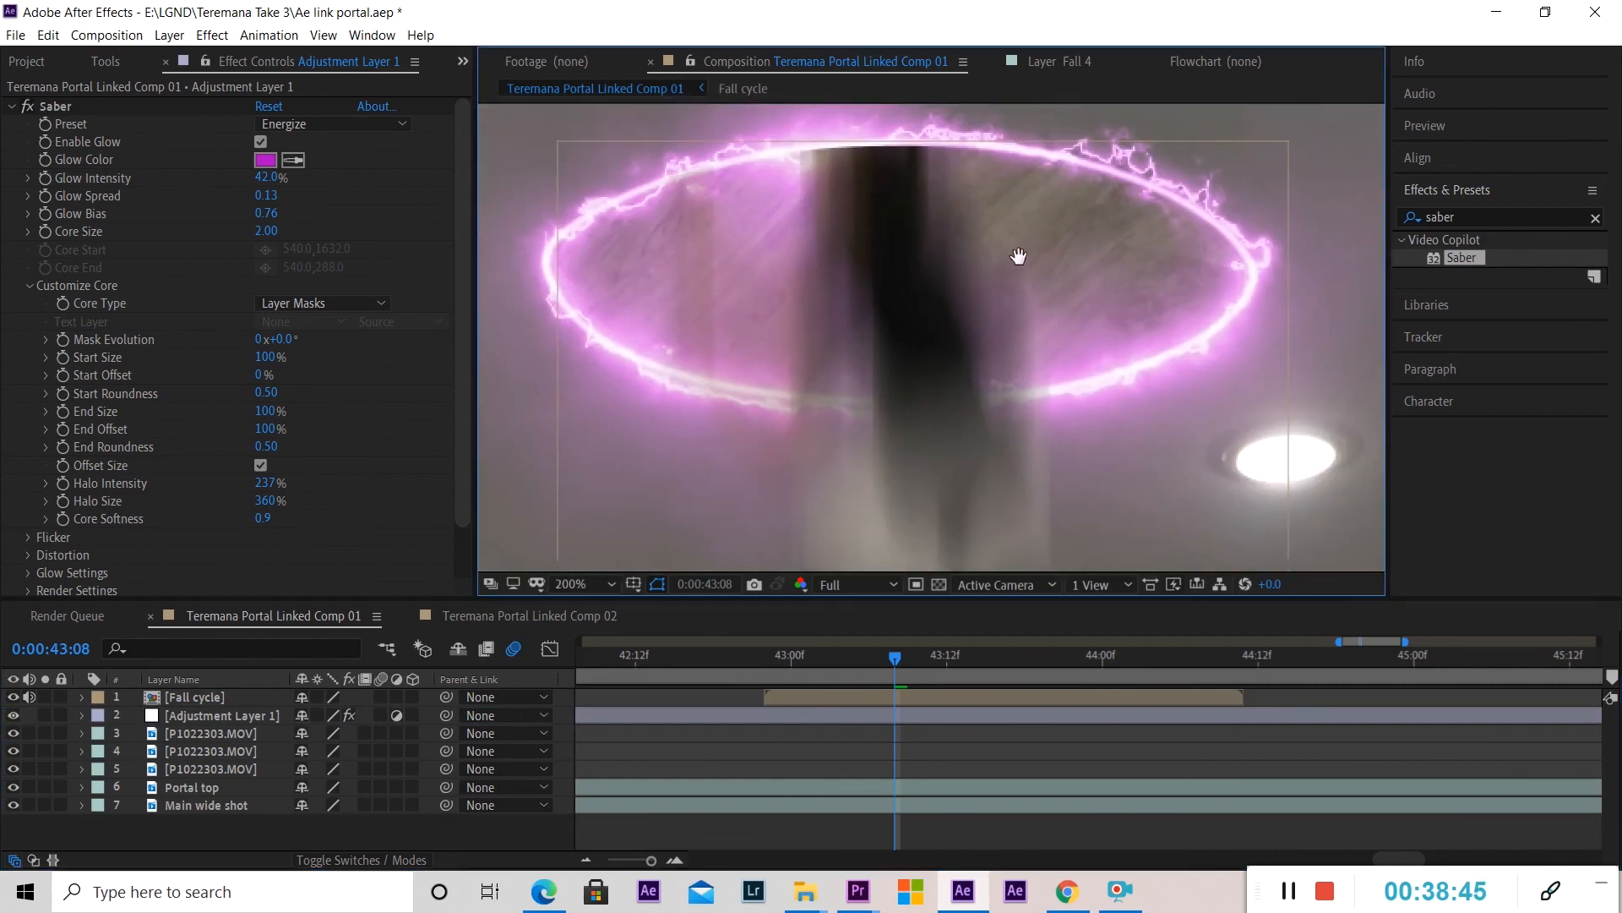
{"action": "scroll", "coordinate": [904, 384], "scroll_direction": "down", "scroll_amount": 2}
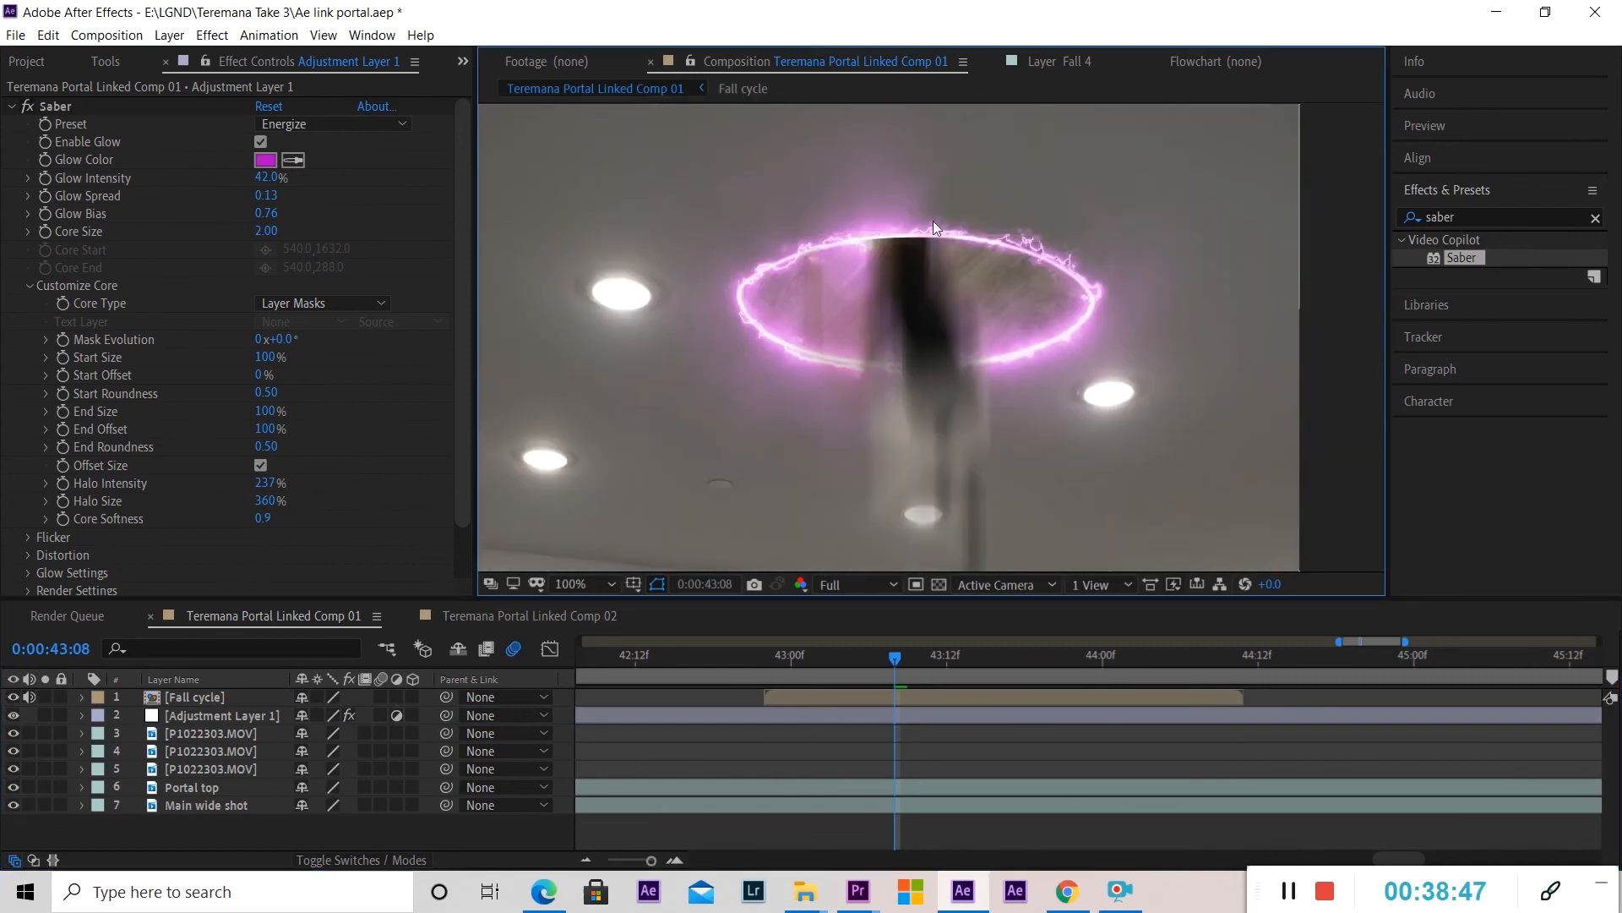
{"action": "scroll", "coordinate": [908, 355], "scroll_direction": "down", "scroll_amount": 2}
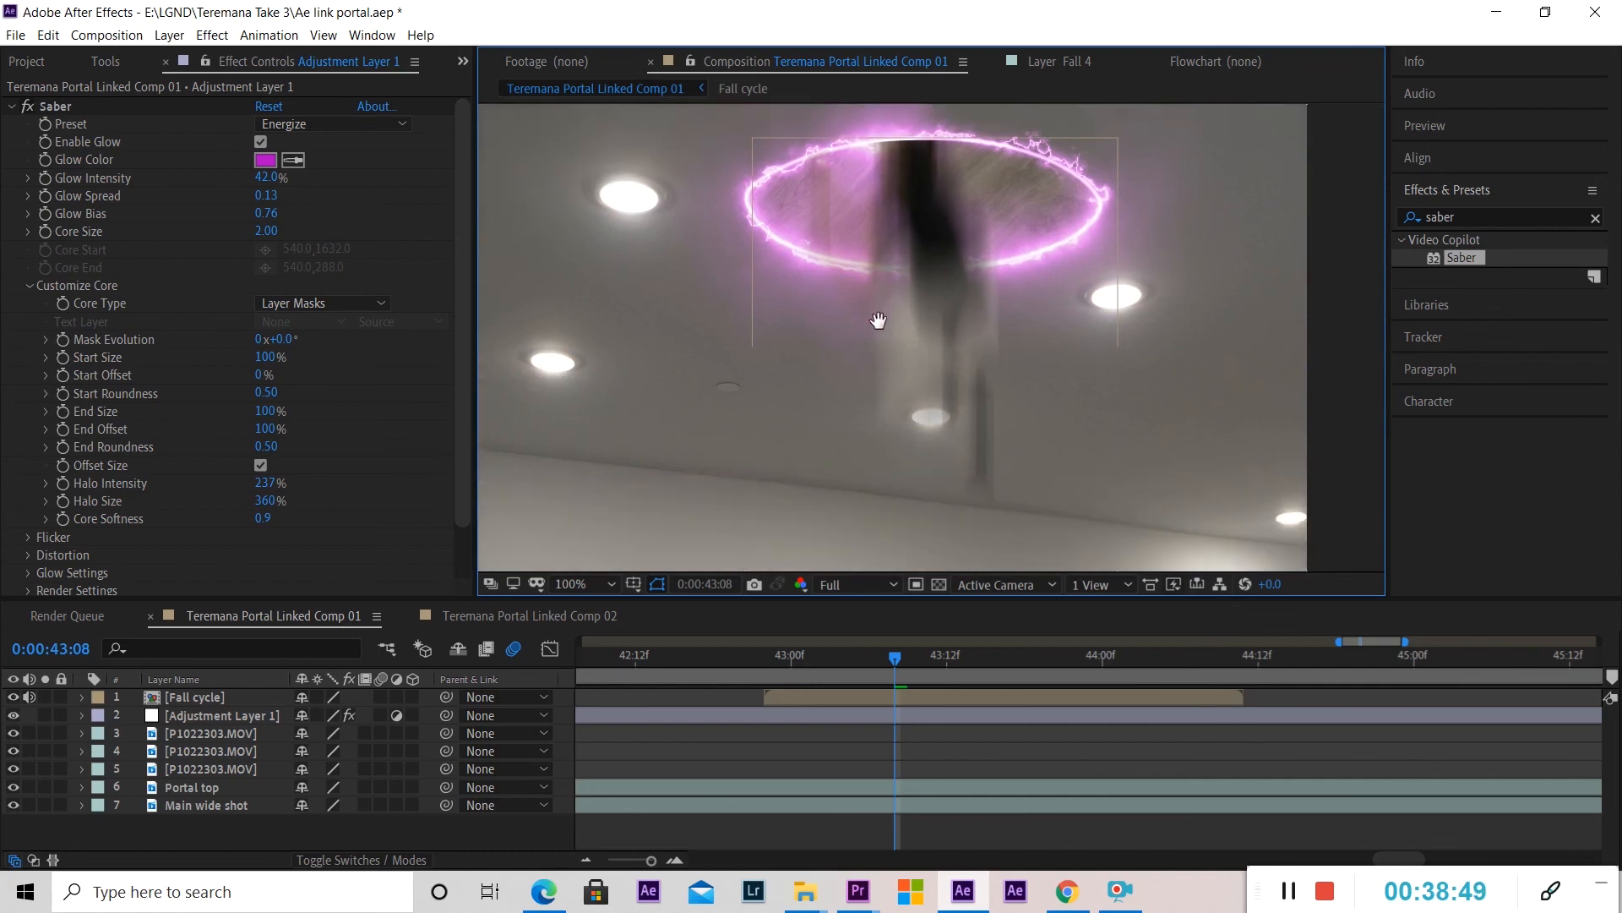
{"action": "scroll", "coordinate": [946, 366], "scroll_direction": "down", "scroll_amount": 2}
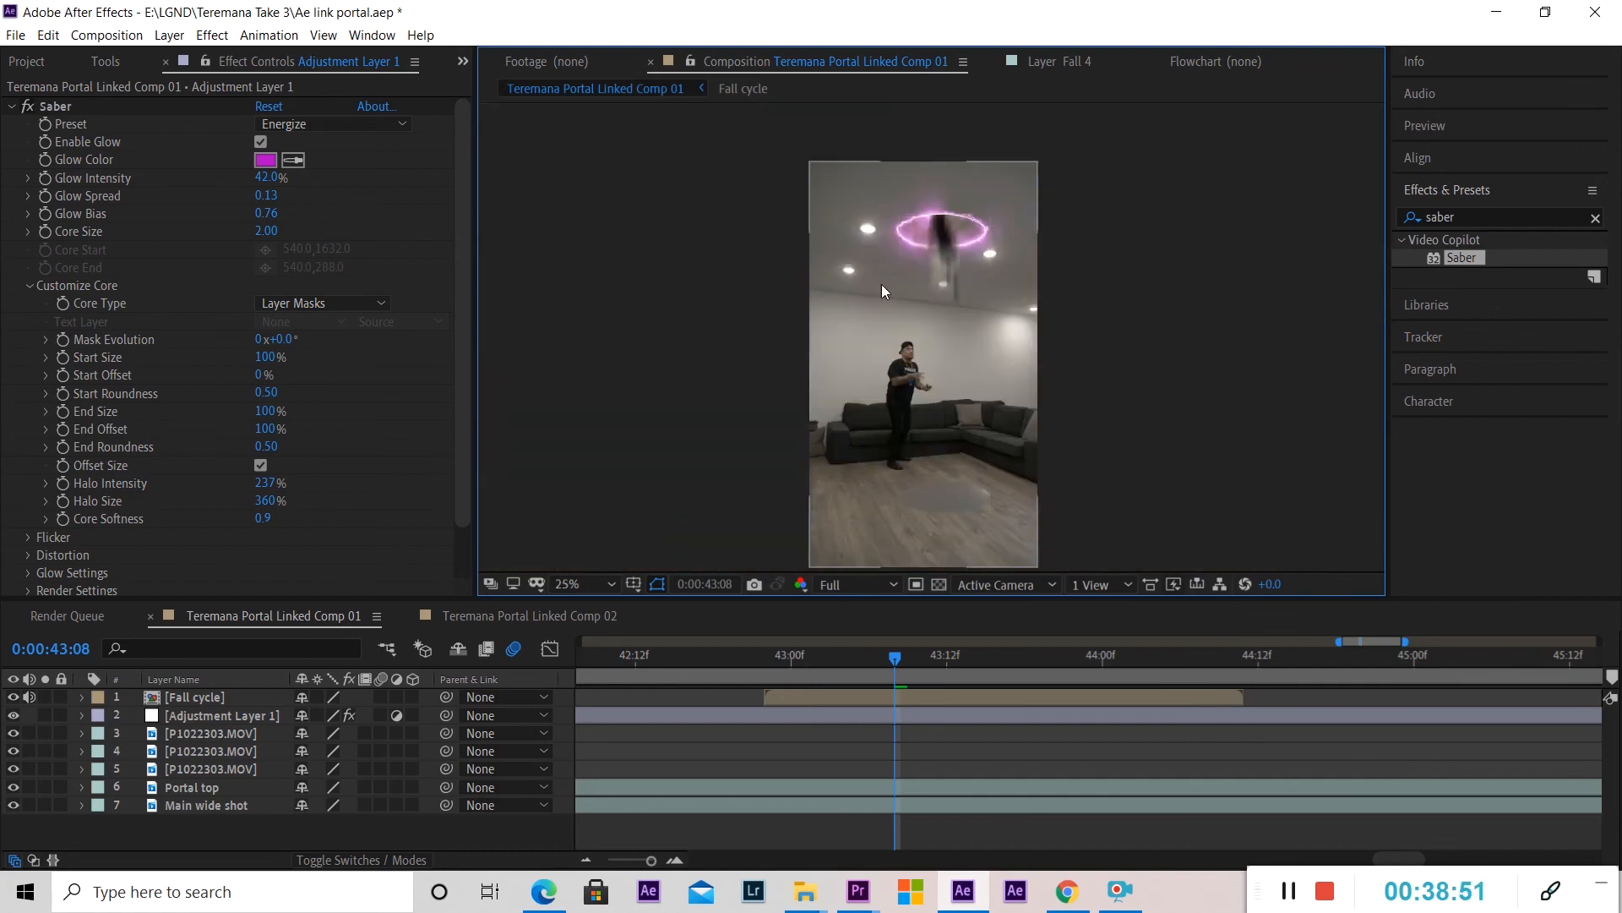
Rename Adjustment Layer 1 as "FX top" and duplicate the layer.
{"action": "left_click", "coordinate": [875, 715]}
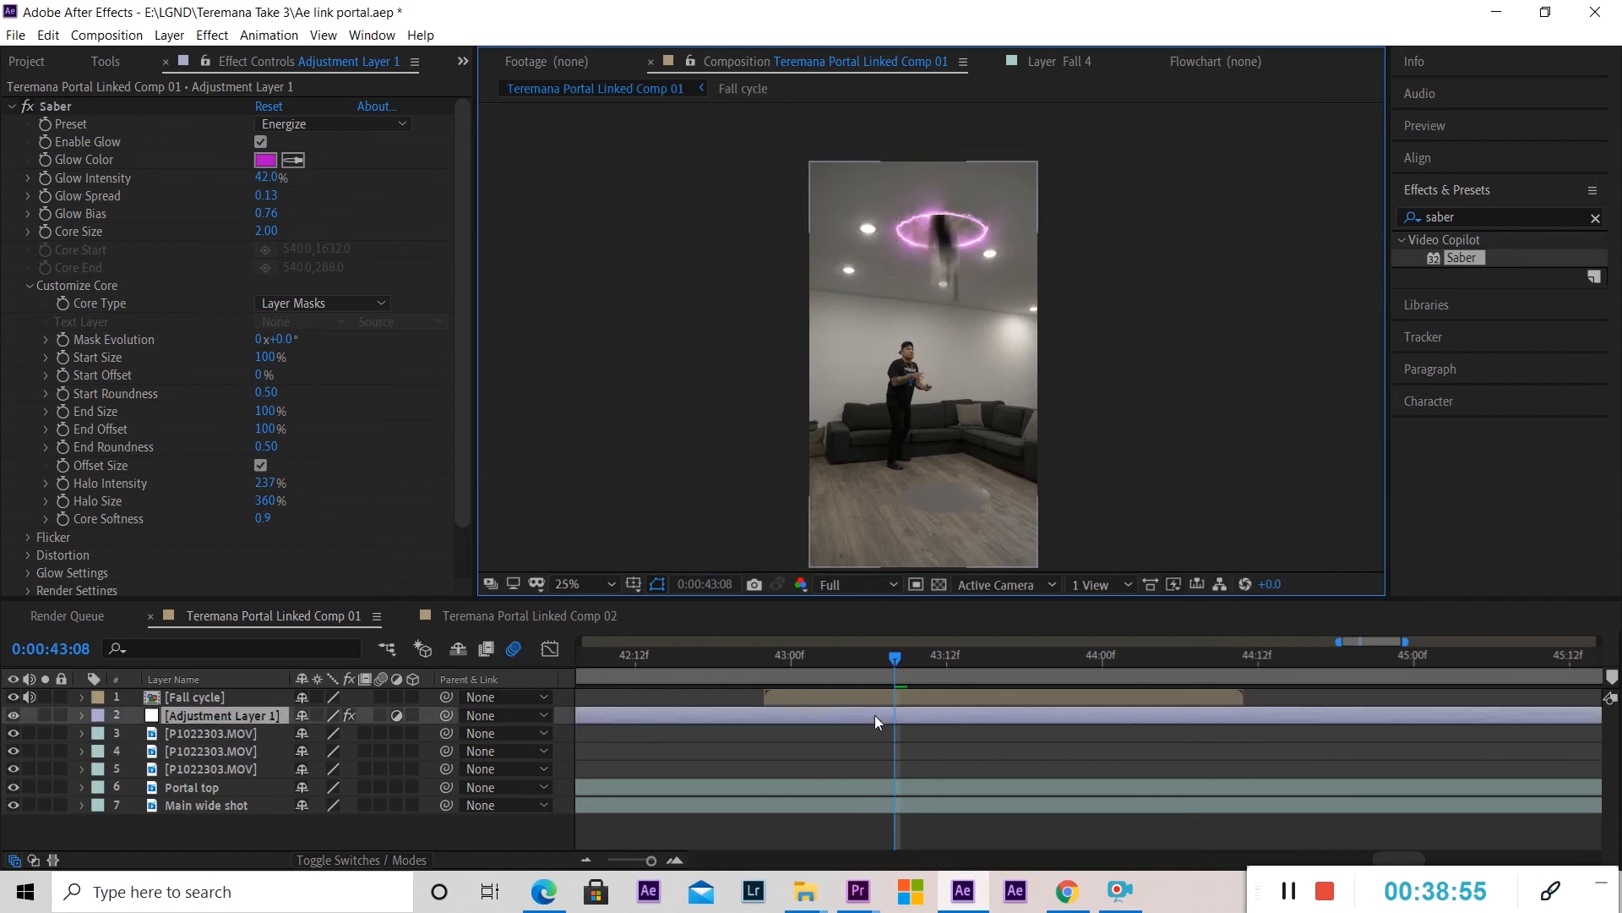
{"action": "right_click", "coordinate": [235, 715]}
{"action": "left_click", "coordinate": [284, 702]}
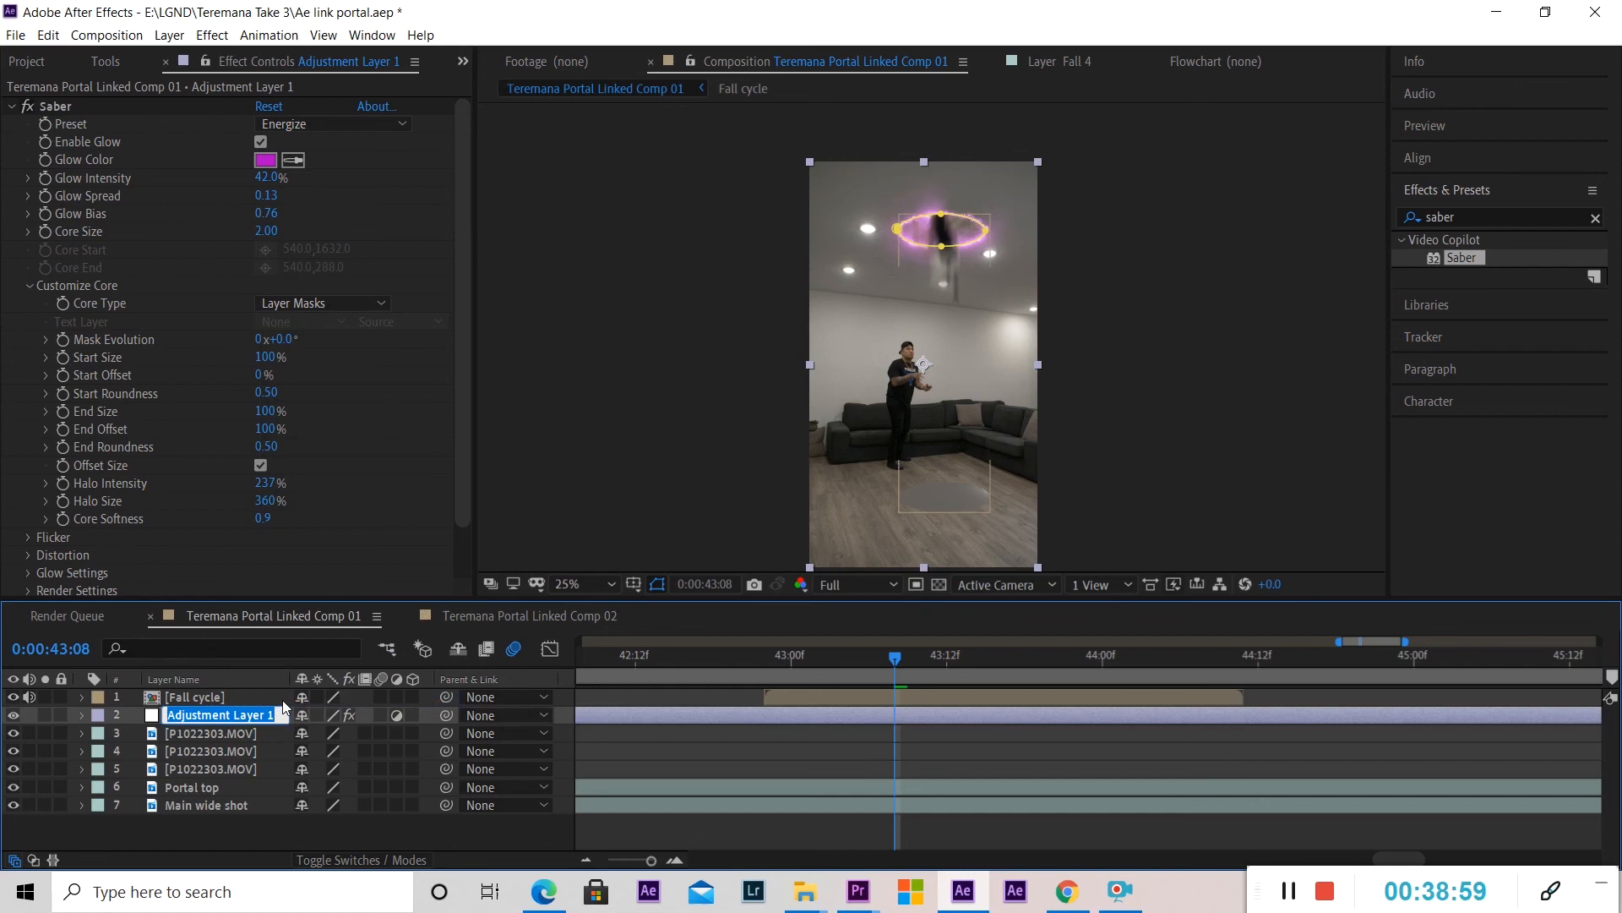
{"action": "type", "text": "FX top"}
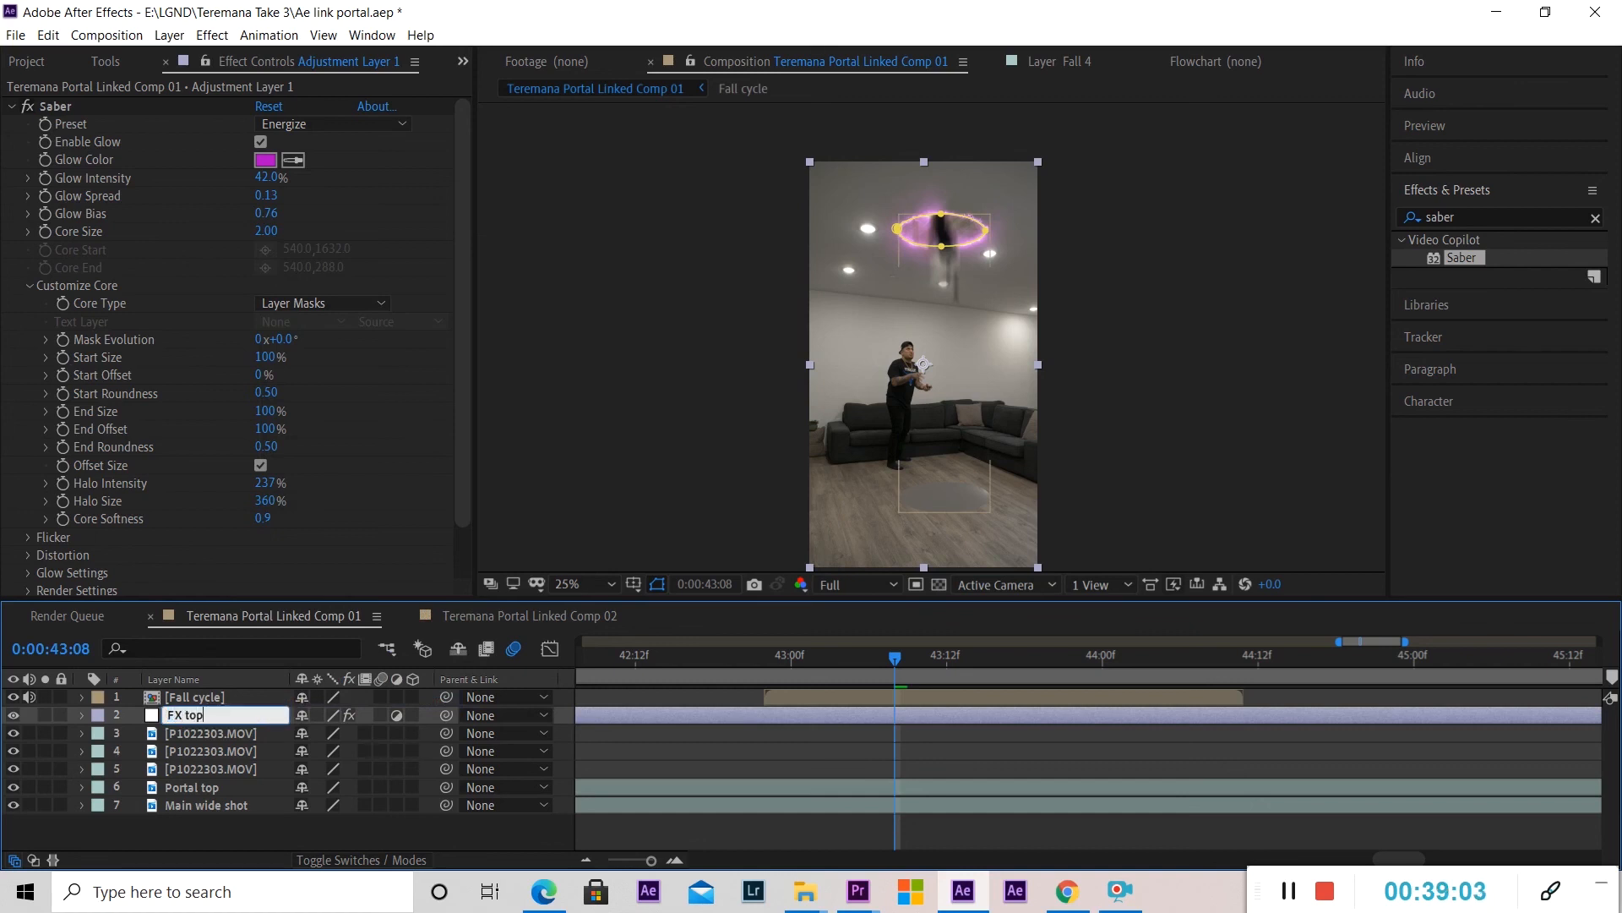
{"action": "left_click", "coordinate": [887, 741]}
{"action": "left_click", "coordinate": [889, 715]}
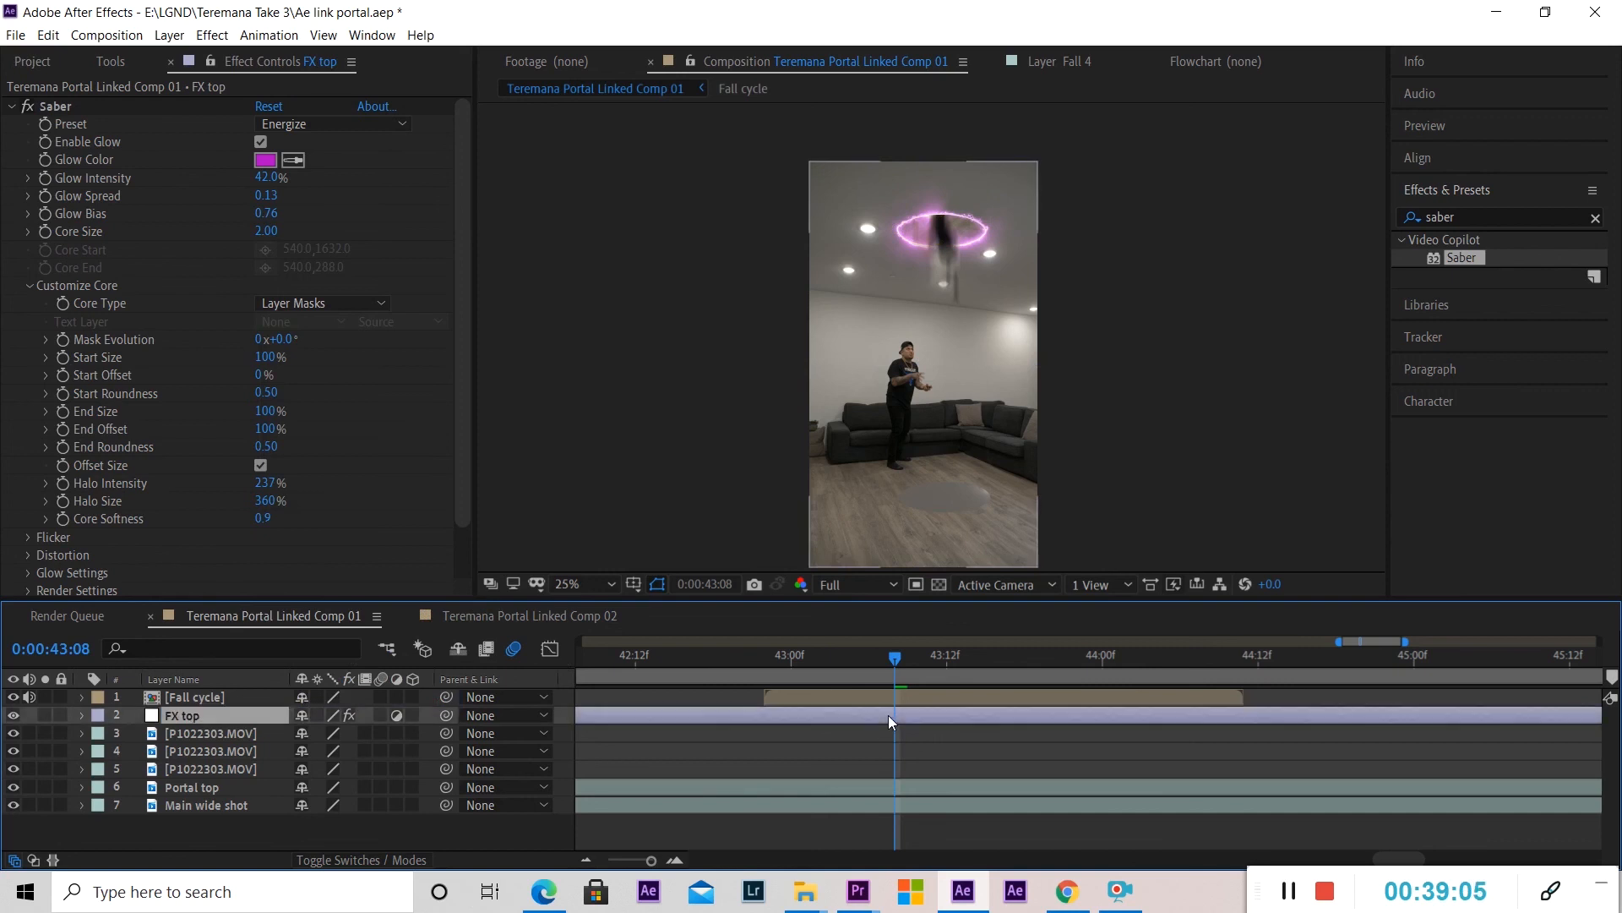
{"action": "key", "text": "ctrl+d"}
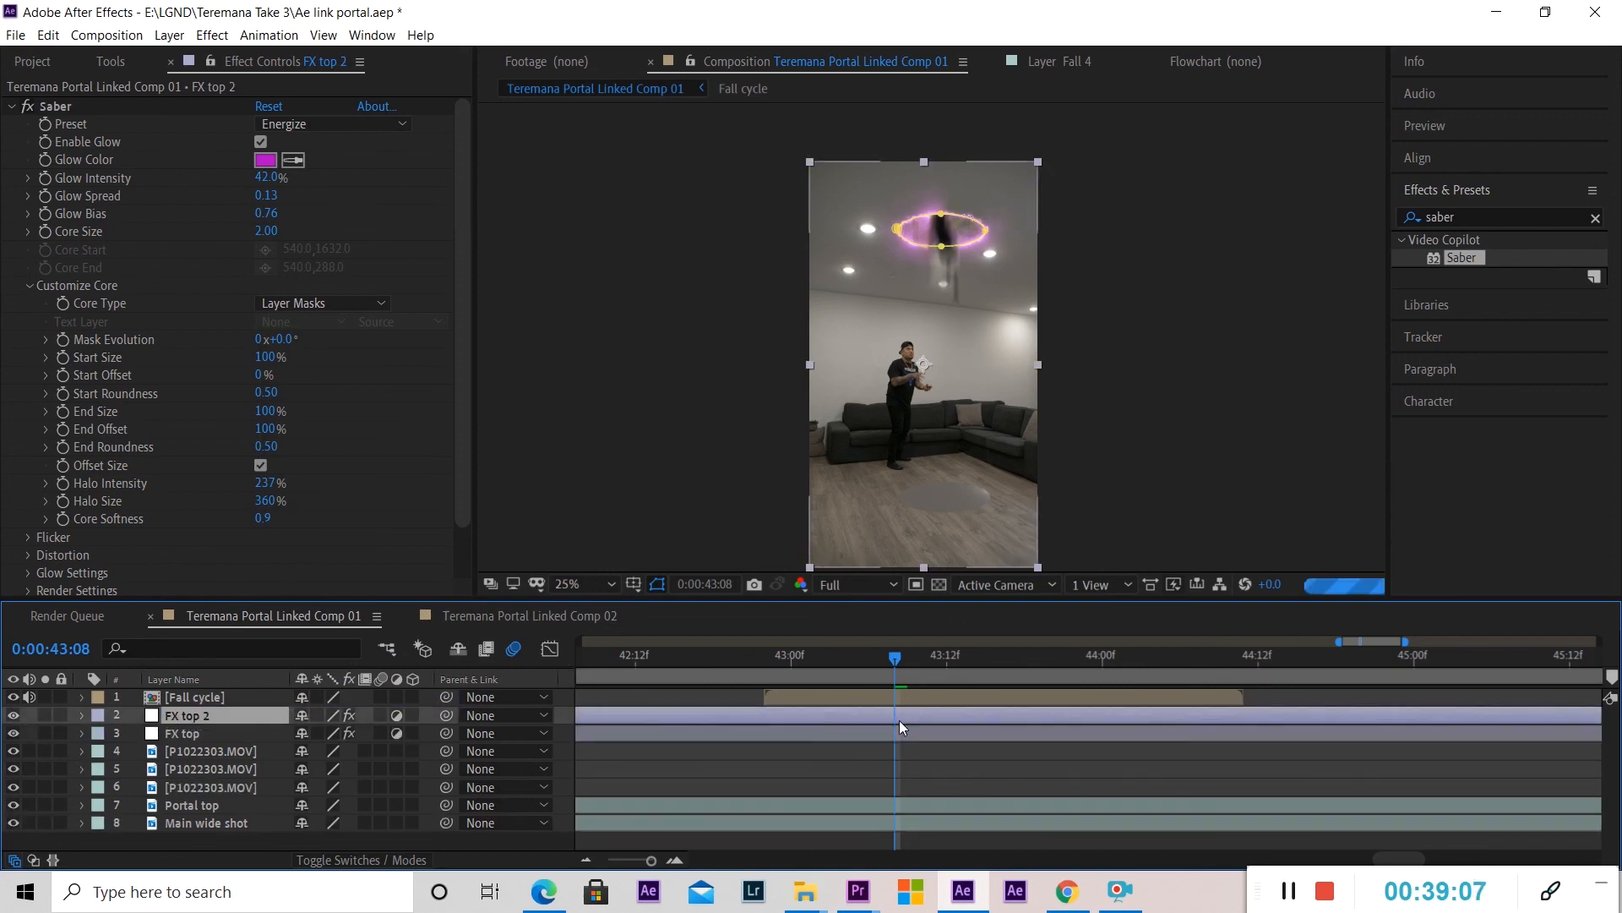
Rename the duplicated adjustment layer FX top 2 as "FX Bottom".
{"action": "right_click", "coordinate": [203, 712]}
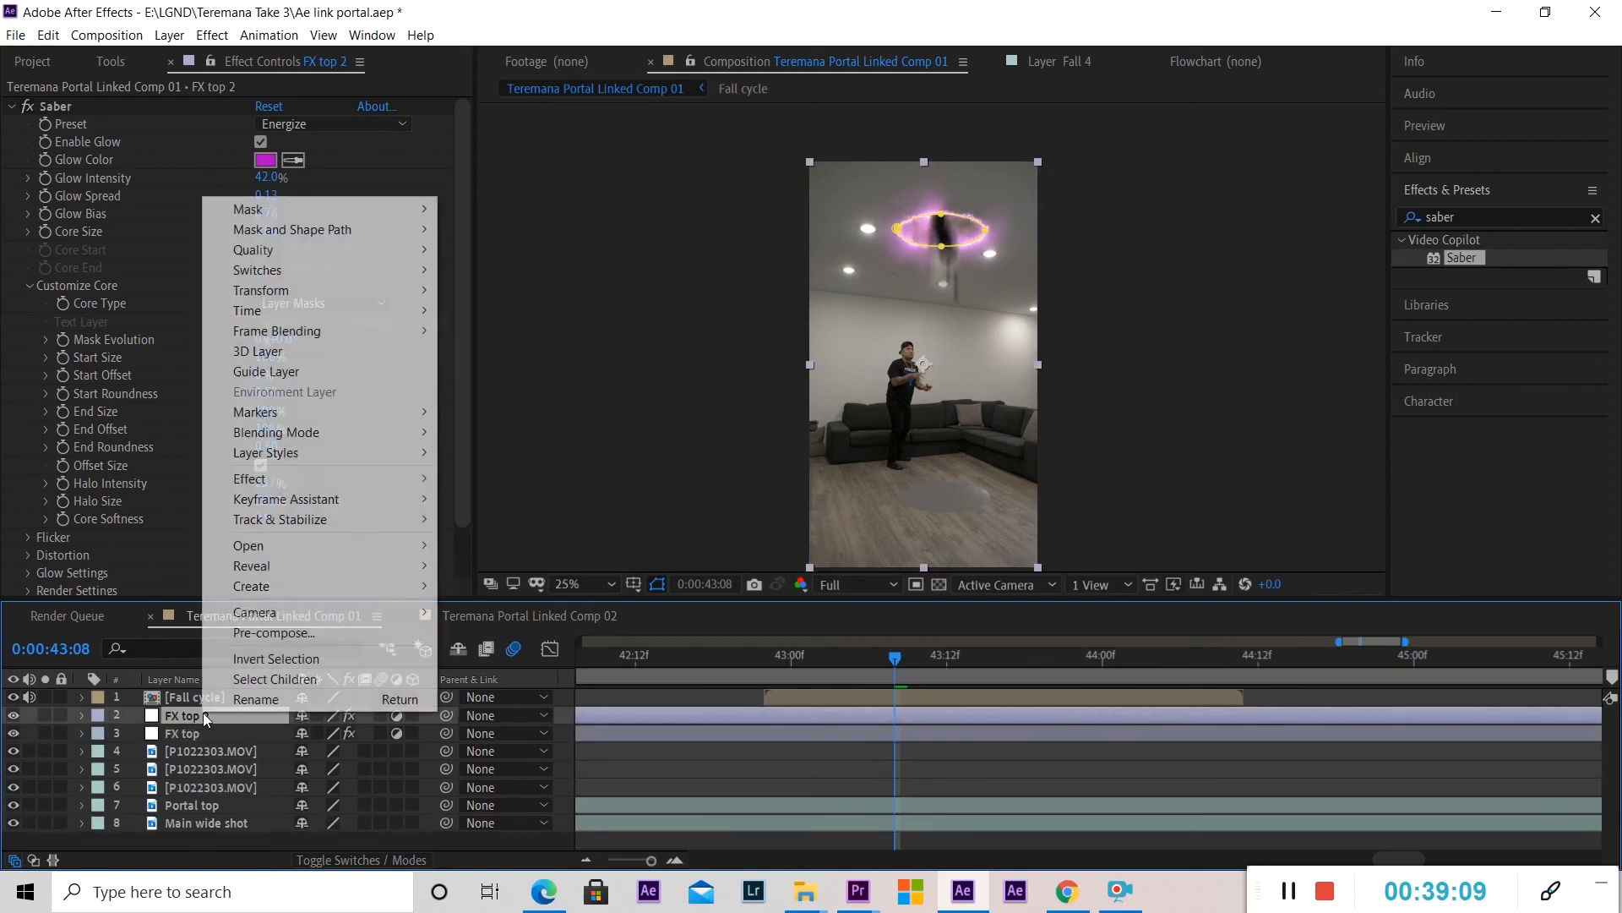
{"action": "left_click", "coordinate": [250, 702]}
{"action": "type", "text": "F"}
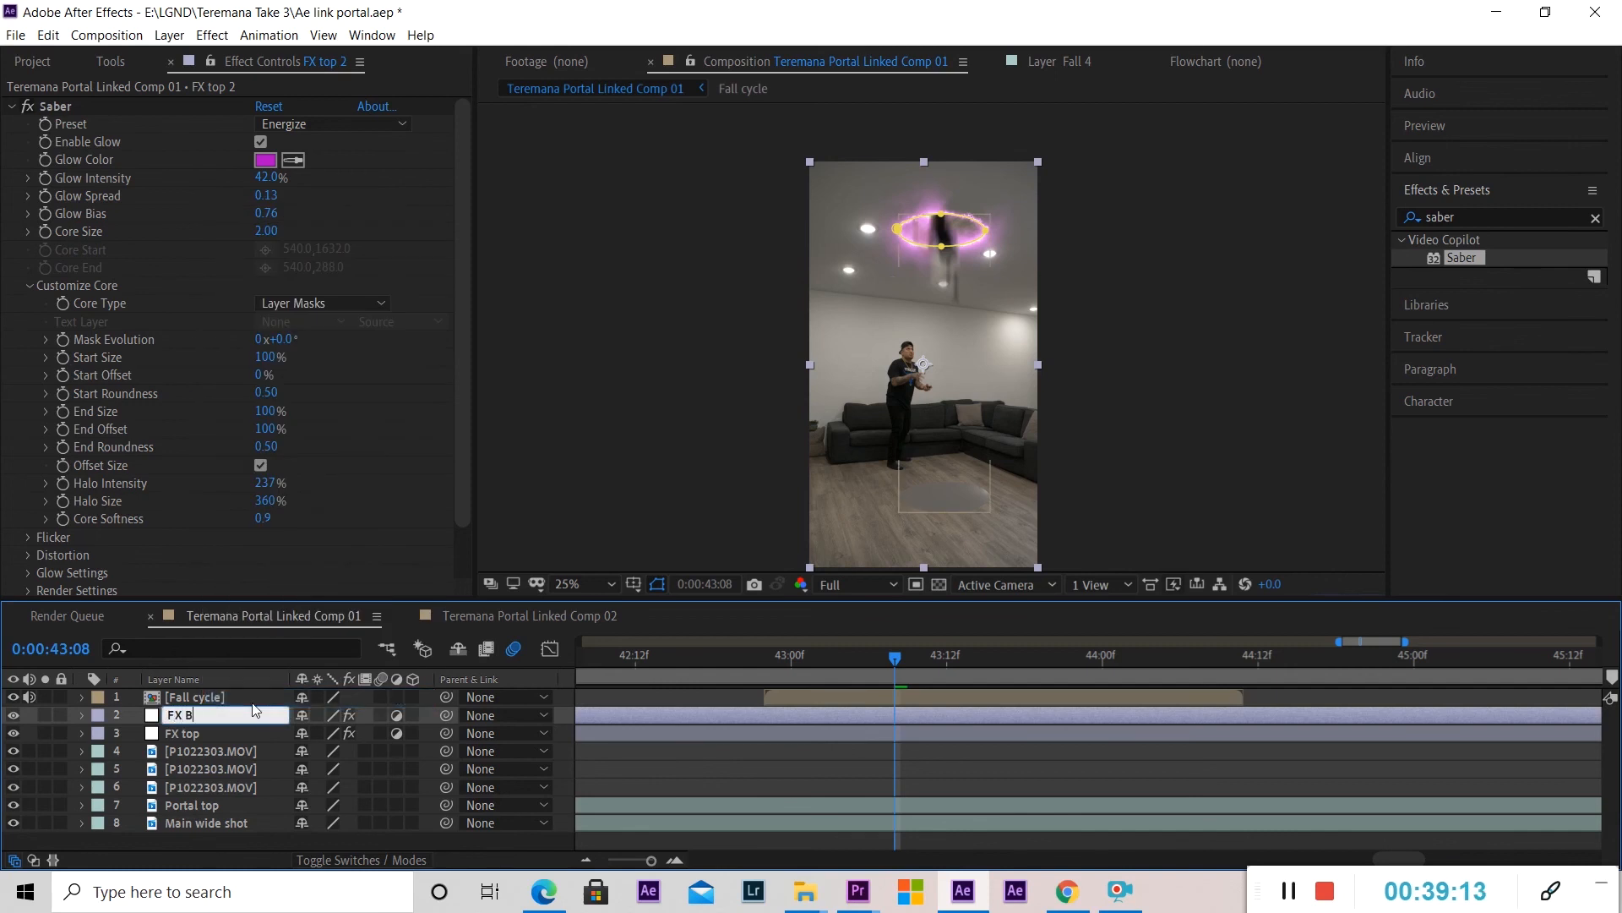
{"action": "left_click", "coordinate": [876, 745]}
Move the entire elliptical mask of the FX Bottom layer from the ceiling portal down onto the floor portal's outline.
{"action": "left_click", "coordinate": [886, 713]}
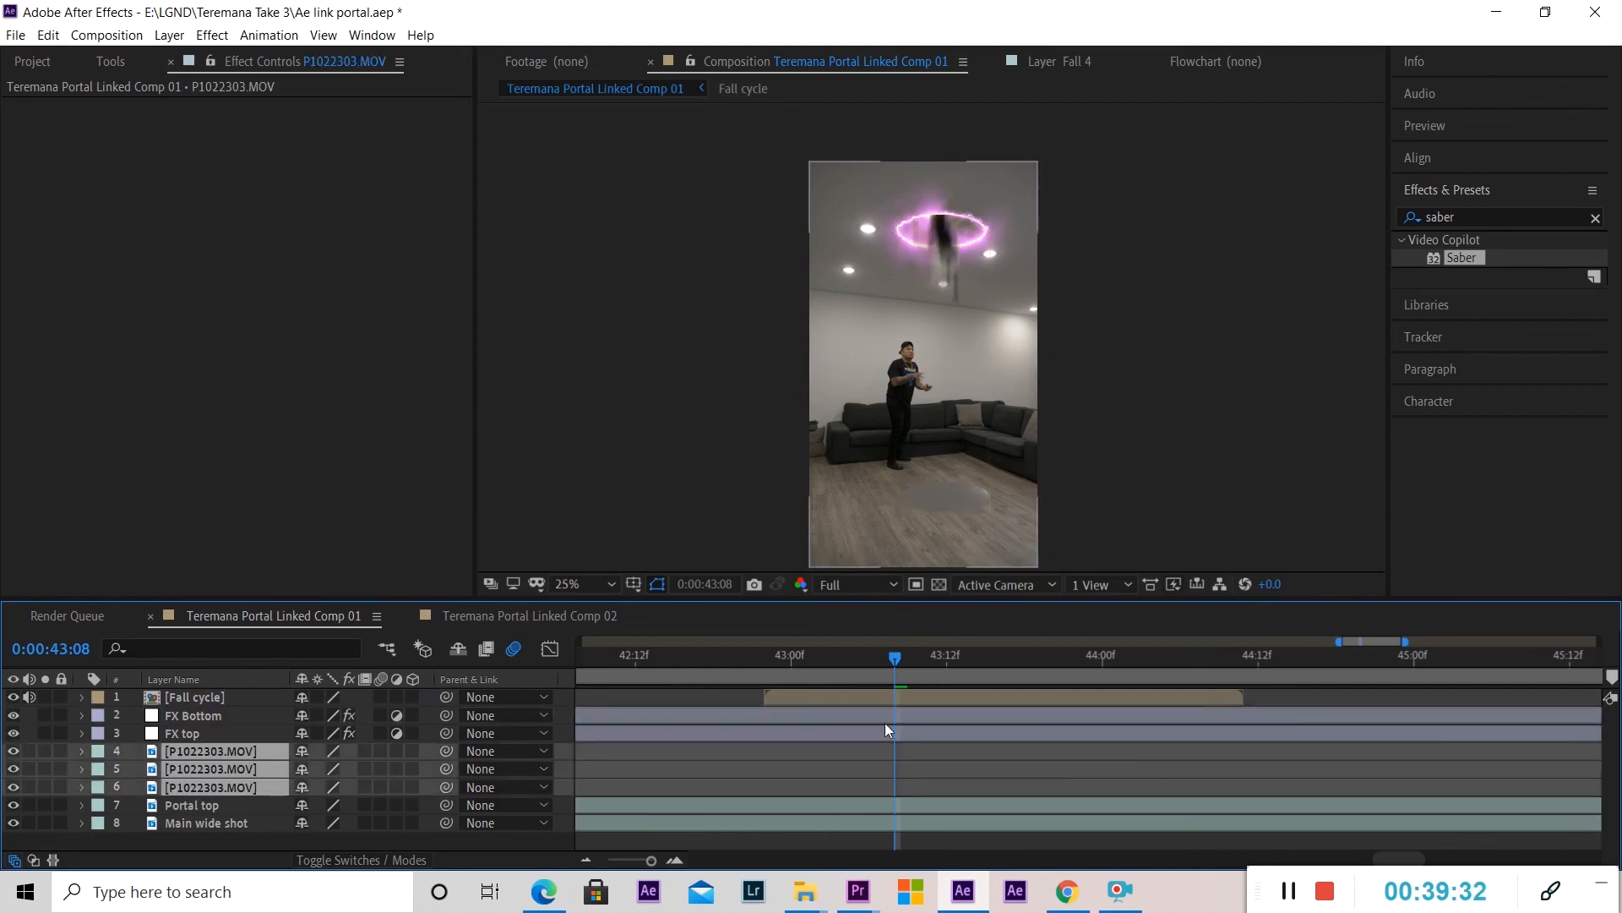
{"action": "left_click", "coordinate": [884, 717]}
{"action": "left_click", "coordinate": [885, 728]}
{"action": "left_click", "coordinate": [894, 712]}
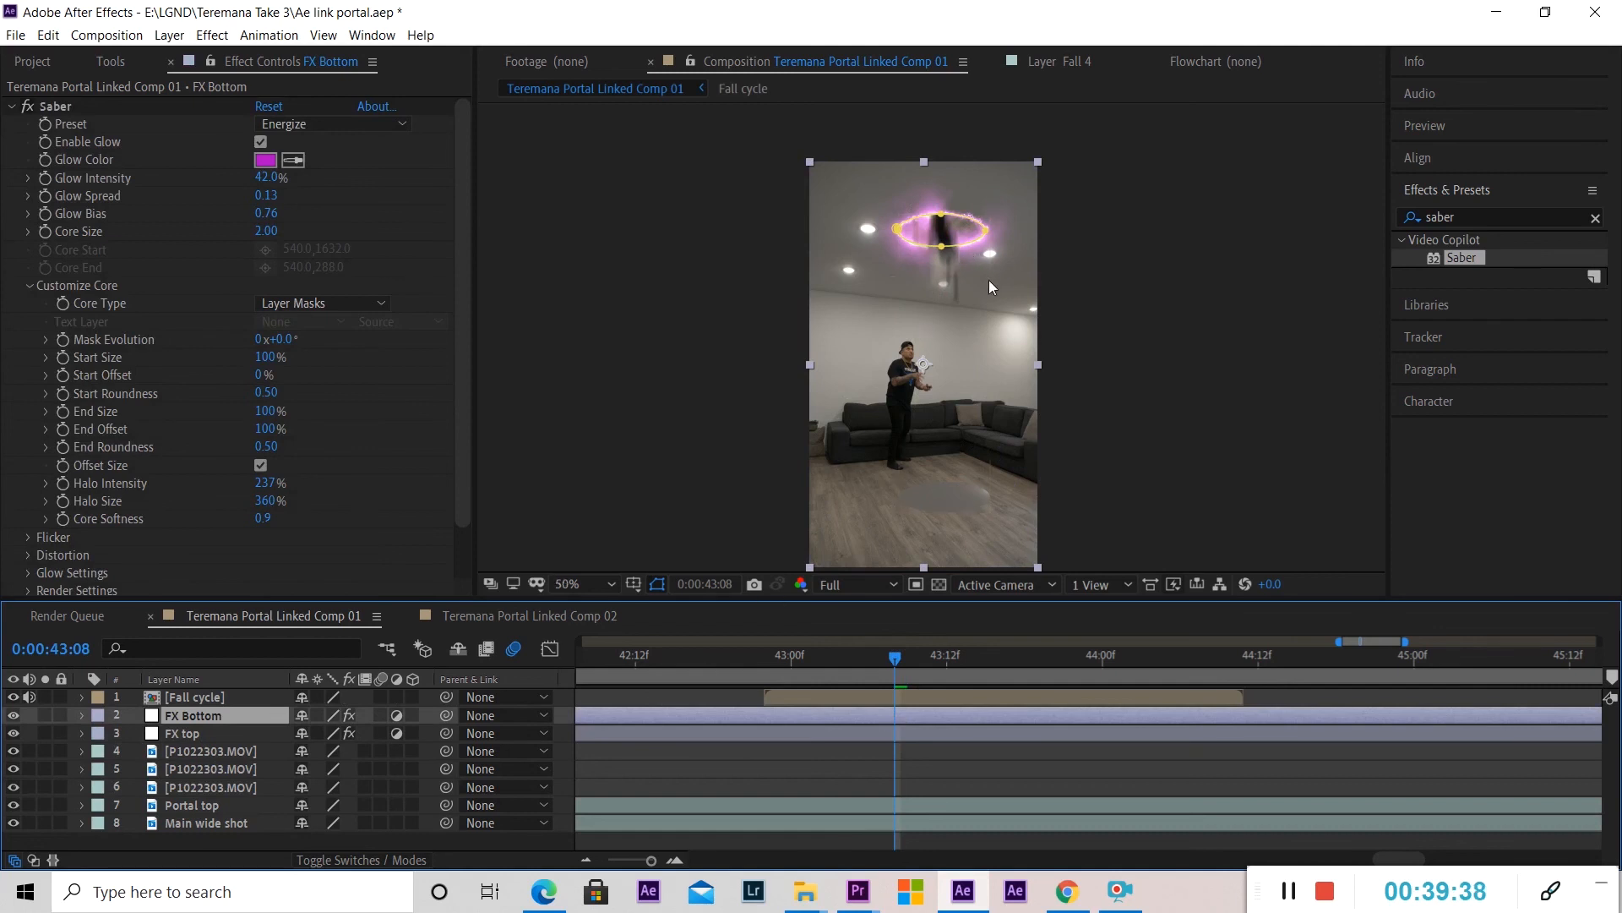
{"action": "scroll", "coordinate": [967, 181], "scroll_direction": "up", "scroll_amount": 2}
{"action": "scroll", "coordinate": [931, 338], "scroll_direction": "up", "scroll_amount": 2}
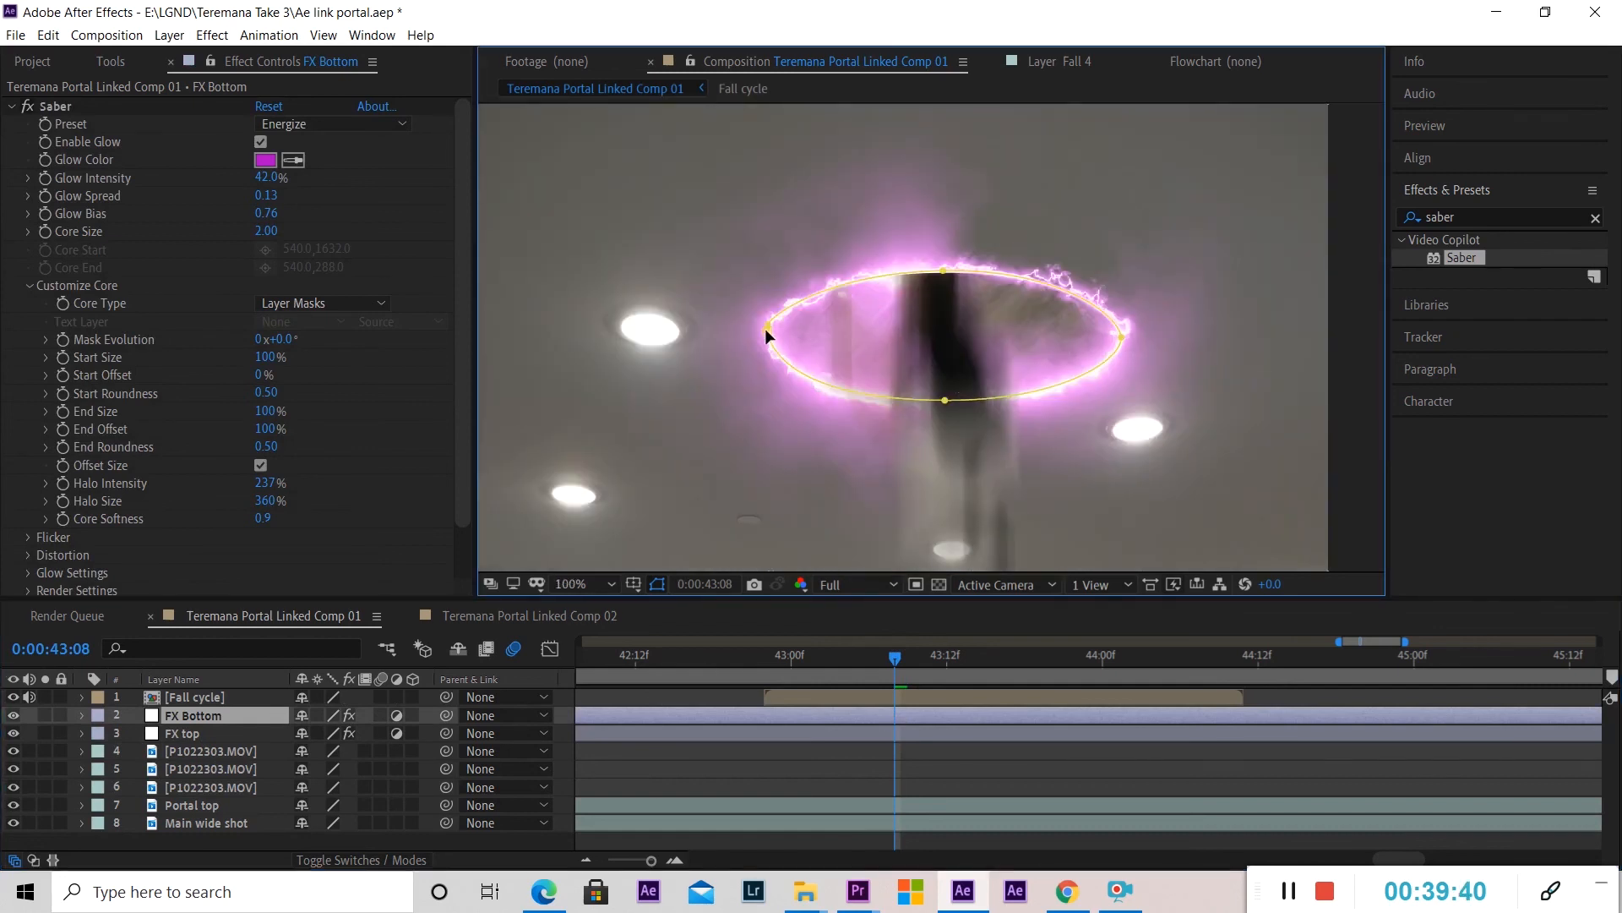
{"action": "left_click_drag", "start_coordinate": [1232, 217], "coordinate": [625, 516]}
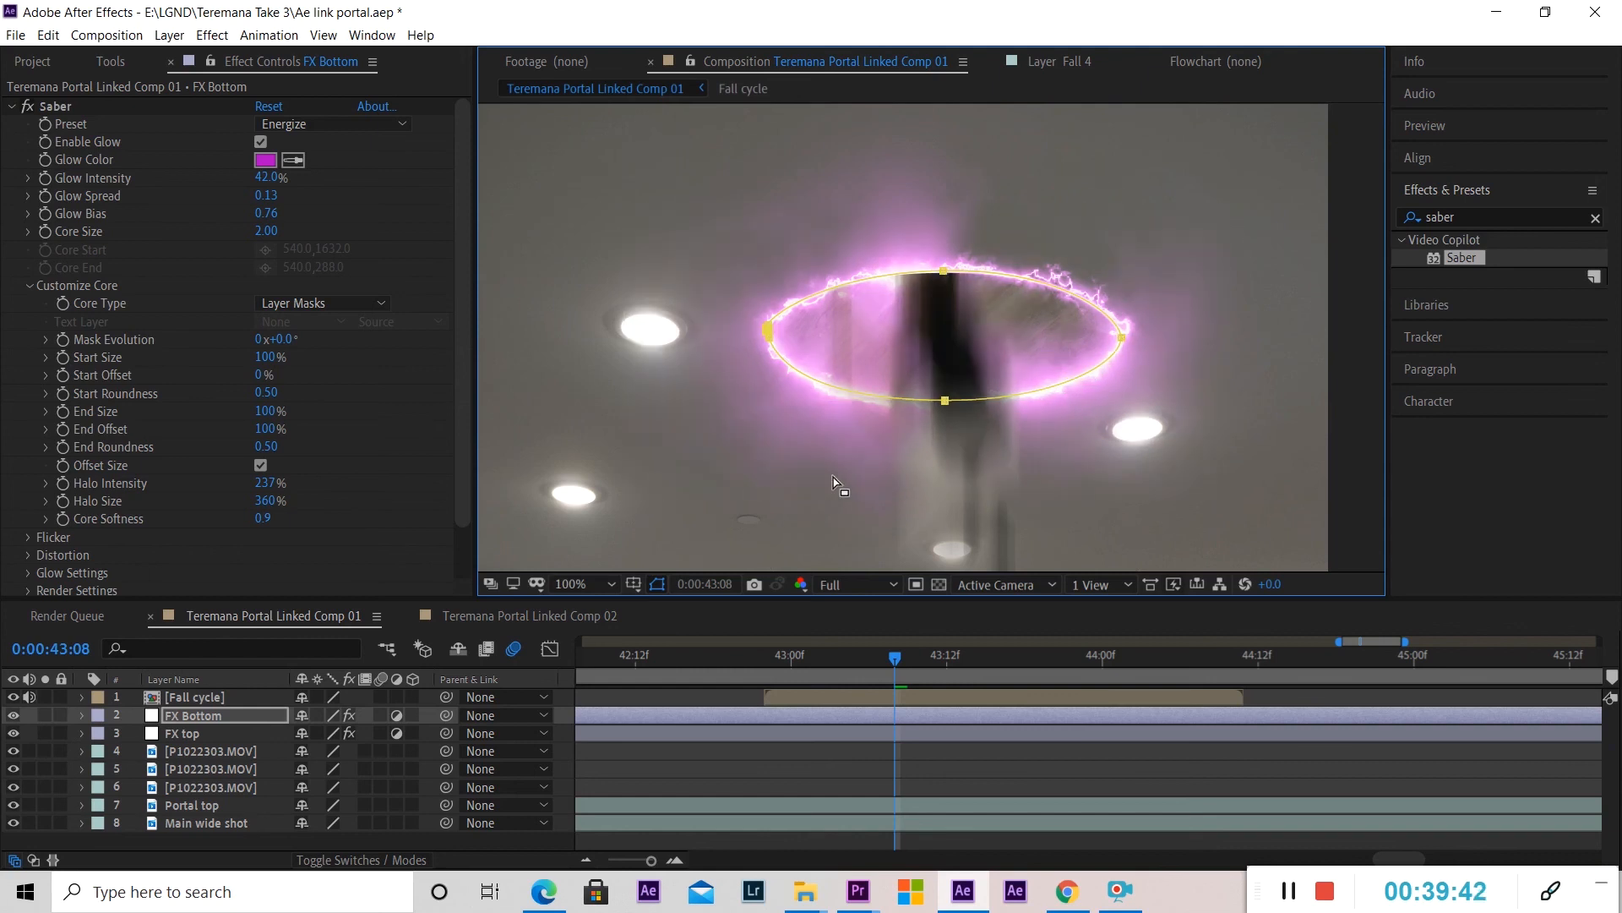
{"action": "scroll", "coordinate": [935, 340], "scroll_direction": "down", "scroll_amount": 3}
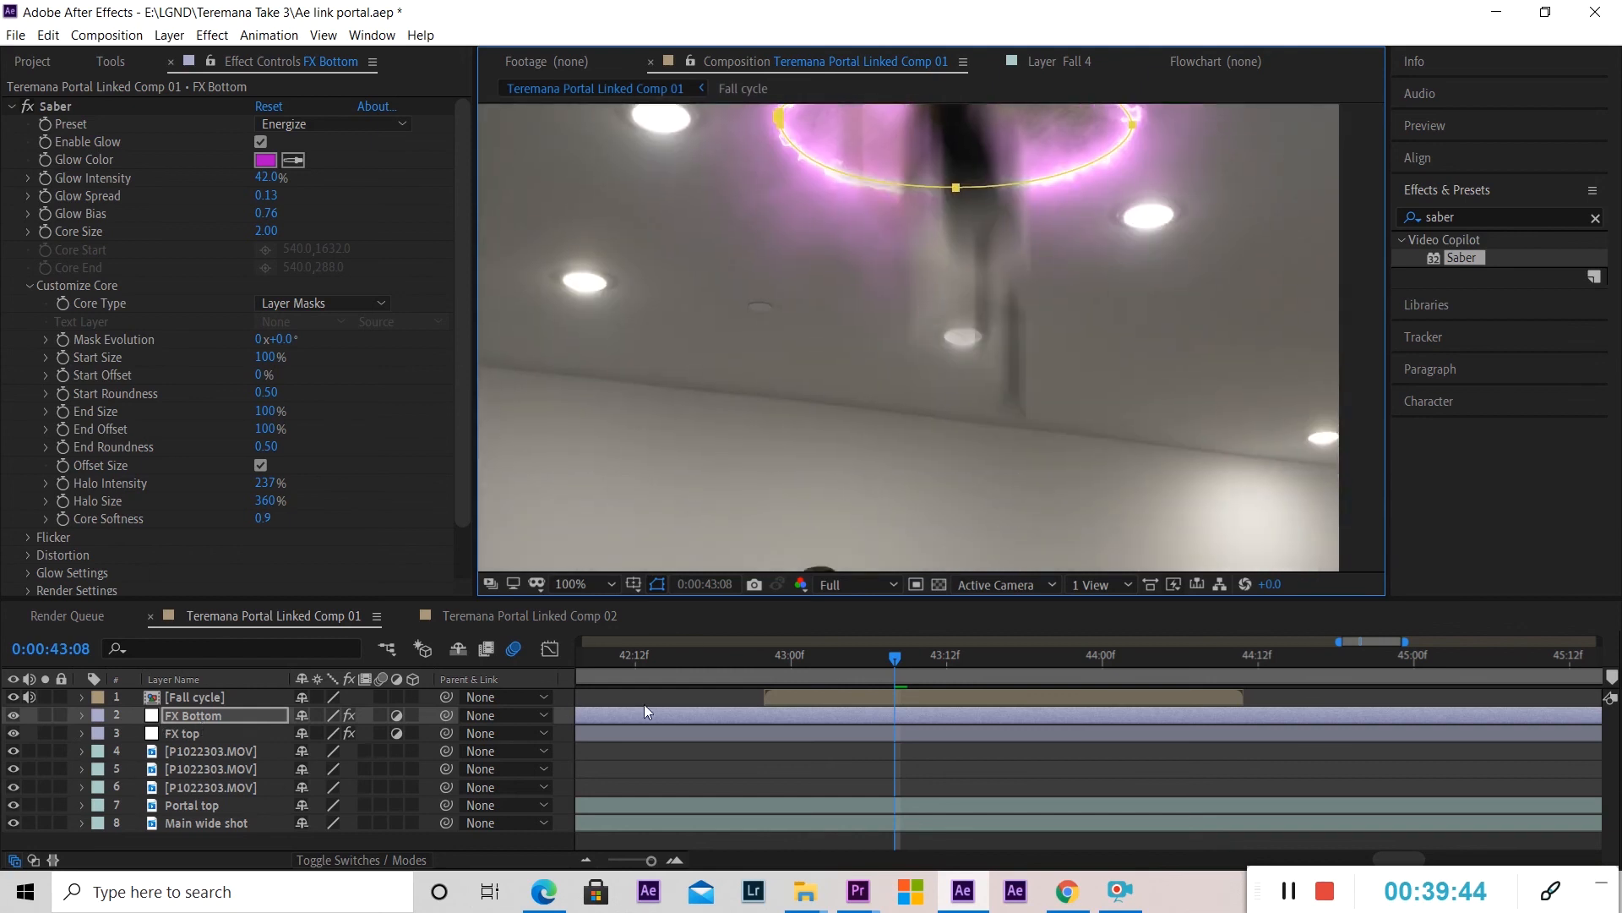
{"action": "scroll", "coordinate": [930, 330], "scroll_direction": "down", "scroll_amount": 2}
{"action": "left_click_drag", "start_coordinate": [943, 264], "coordinate": [945, 518]}
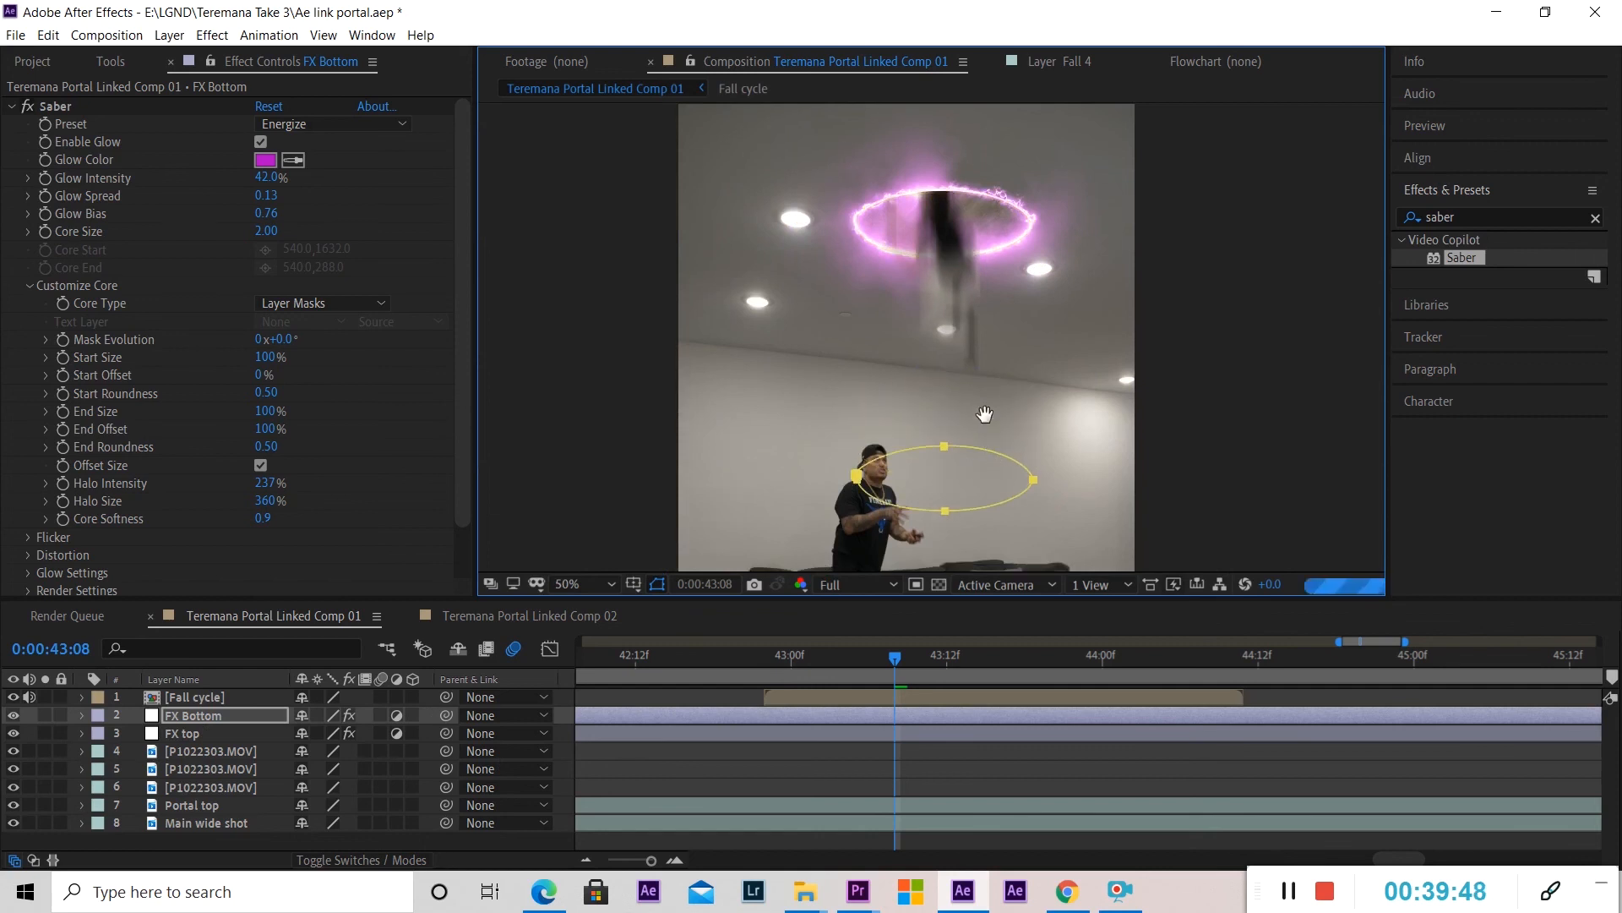
{"action": "scroll", "coordinate": [986, 456], "scroll_direction": "down", "scroll_amount": 4}
{"action": "left_click_drag", "start_coordinate": [976, 385], "coordinate": [980, 488]}
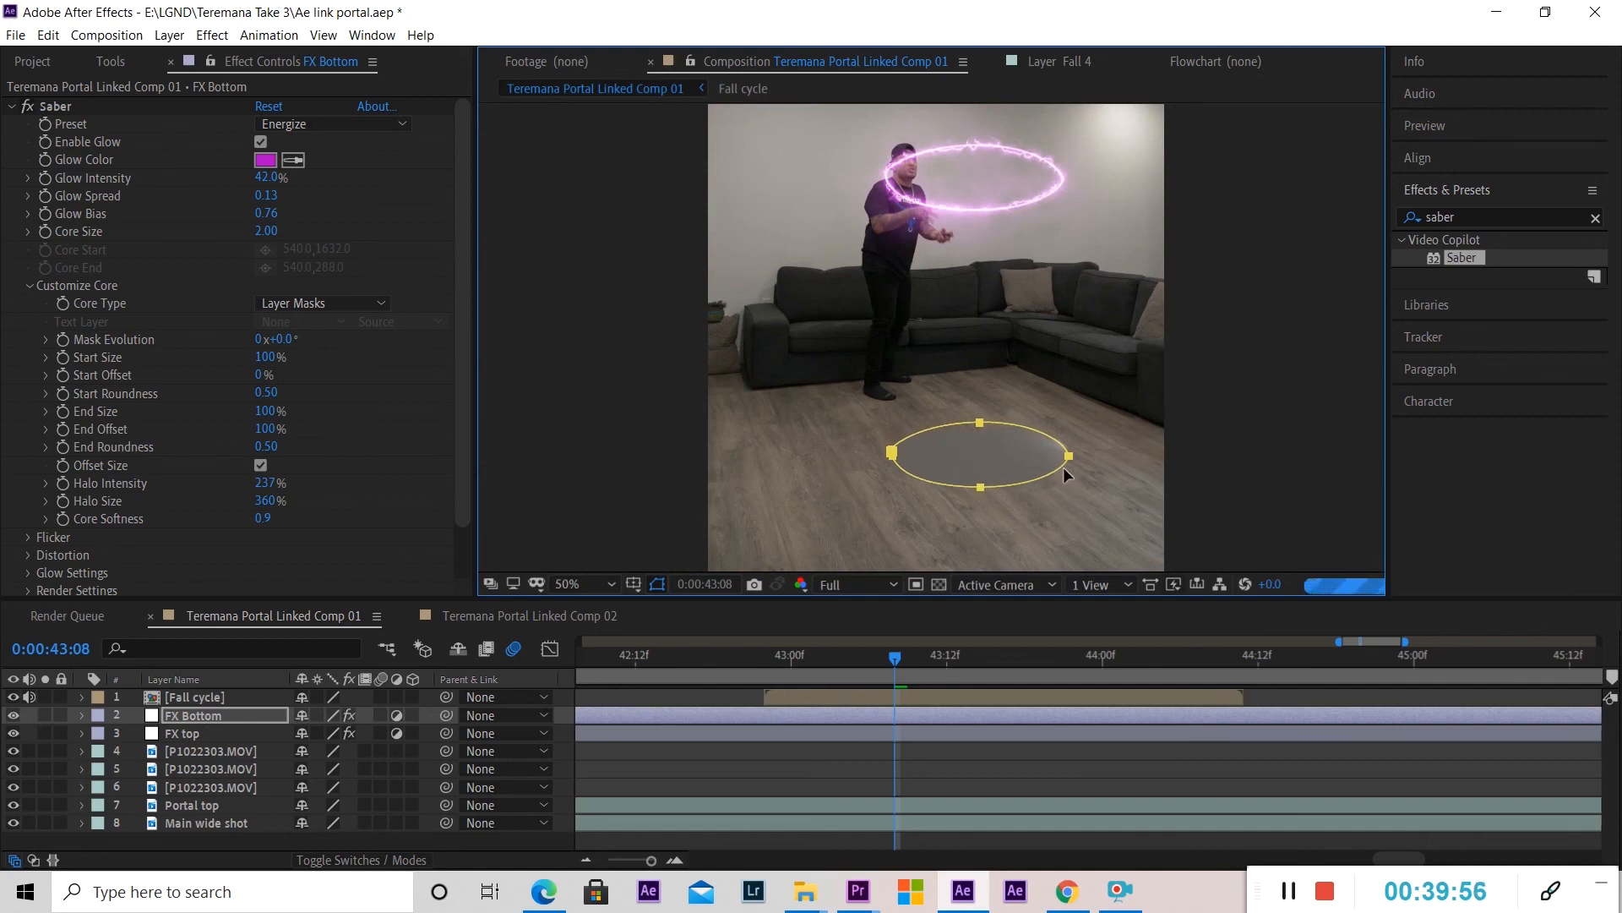
{"action": "left_click", "coordinate": [923, 750]}
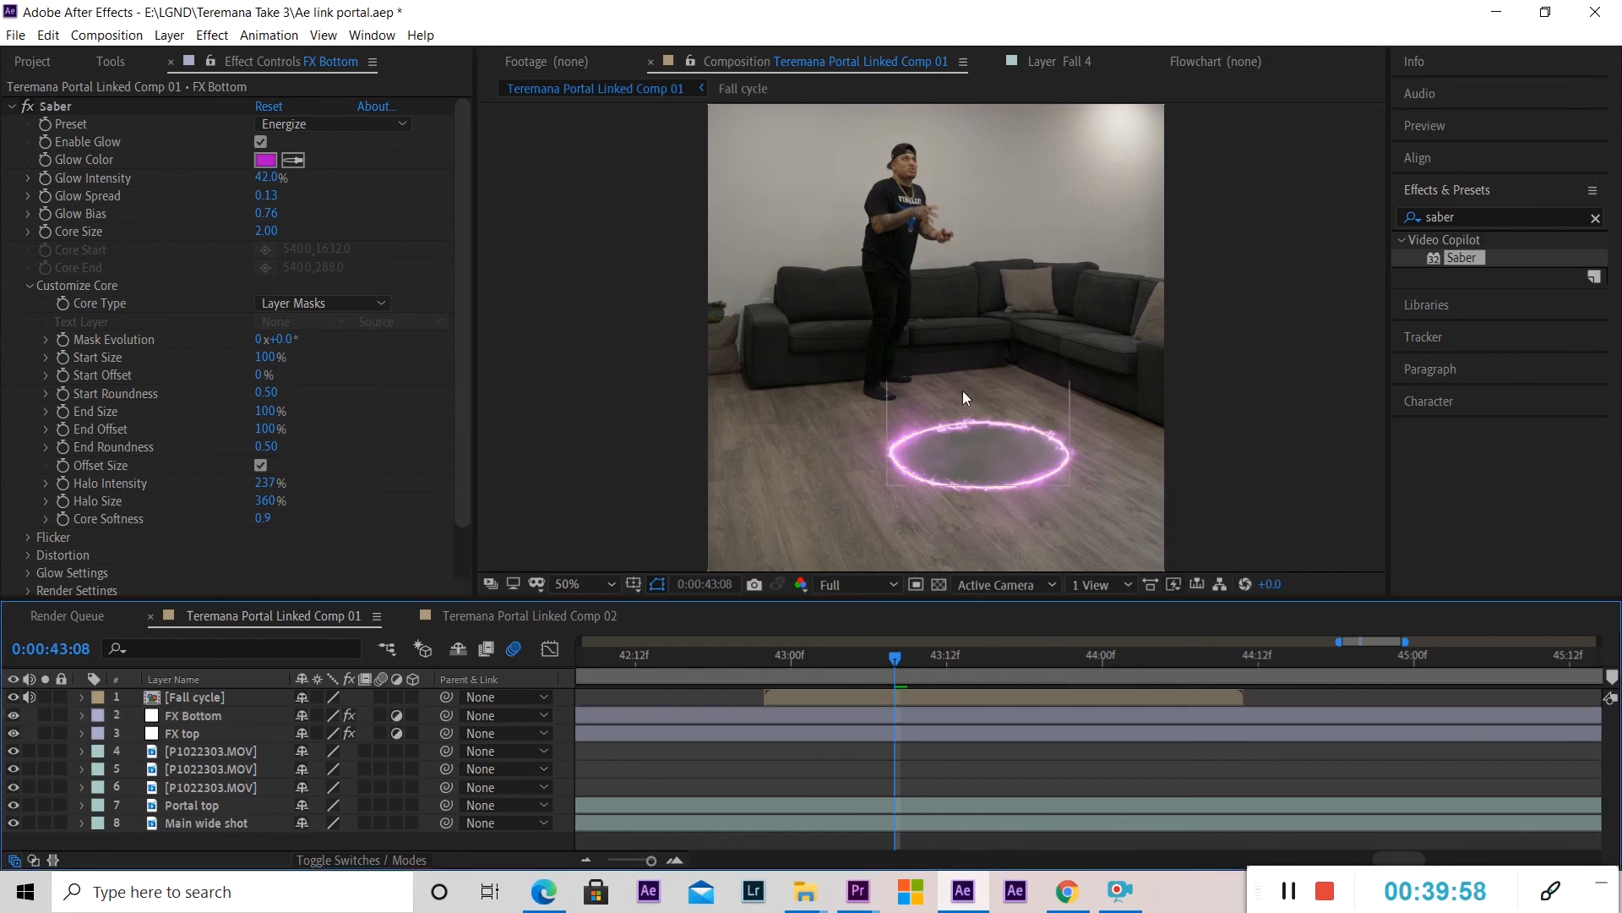
{"action": "scroll", "coordinate": [1007, 393], "scroll_direction": "down", "scroll_amount": 2}
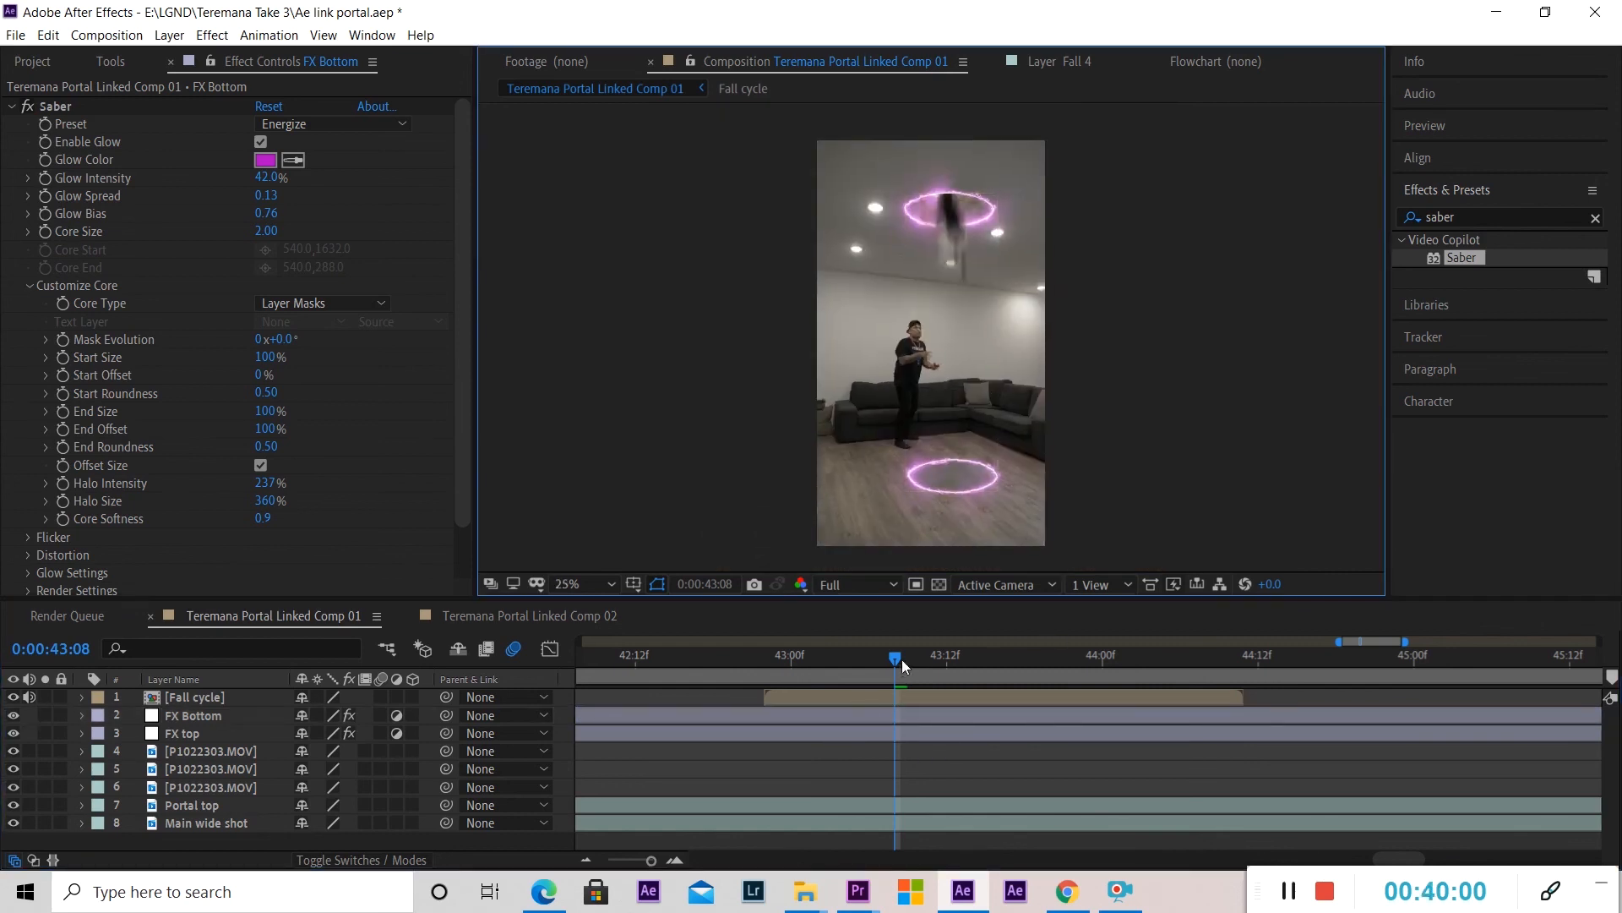